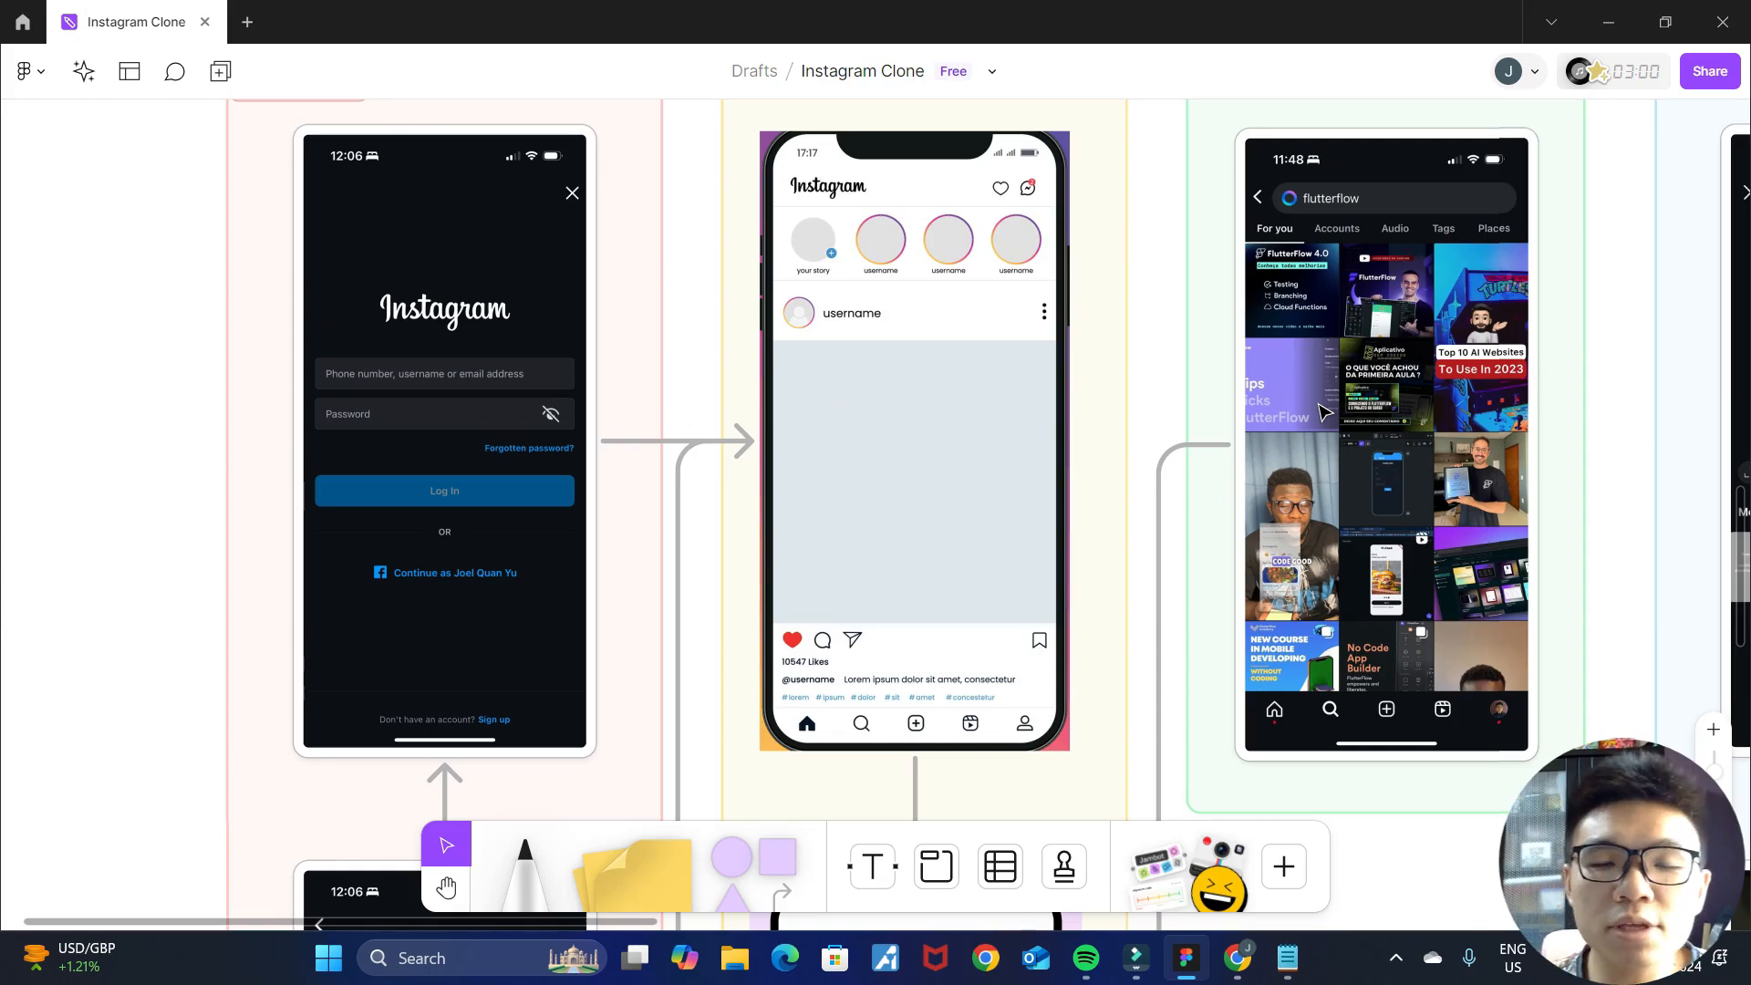
Switch to the InstagramClone project in FlutterFlow and delete the existing Column and AppBar from HomePage.
scroll(1126, 429, "up", 1)
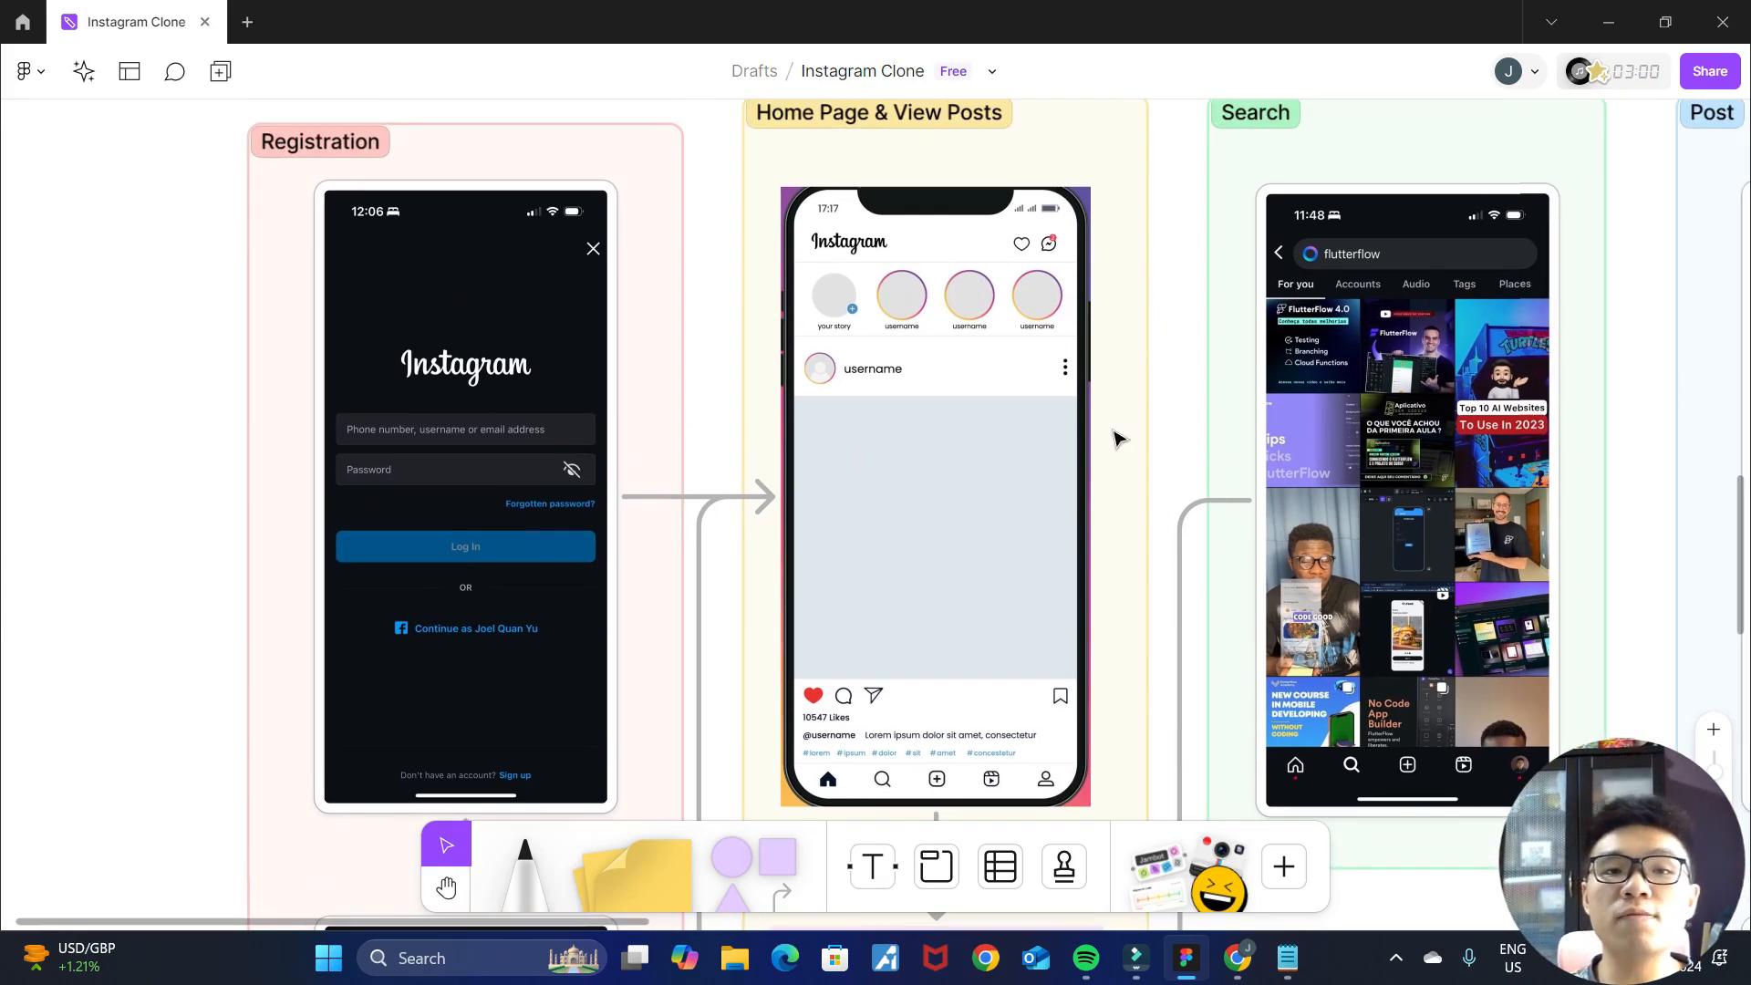
left_click(1238, 957)
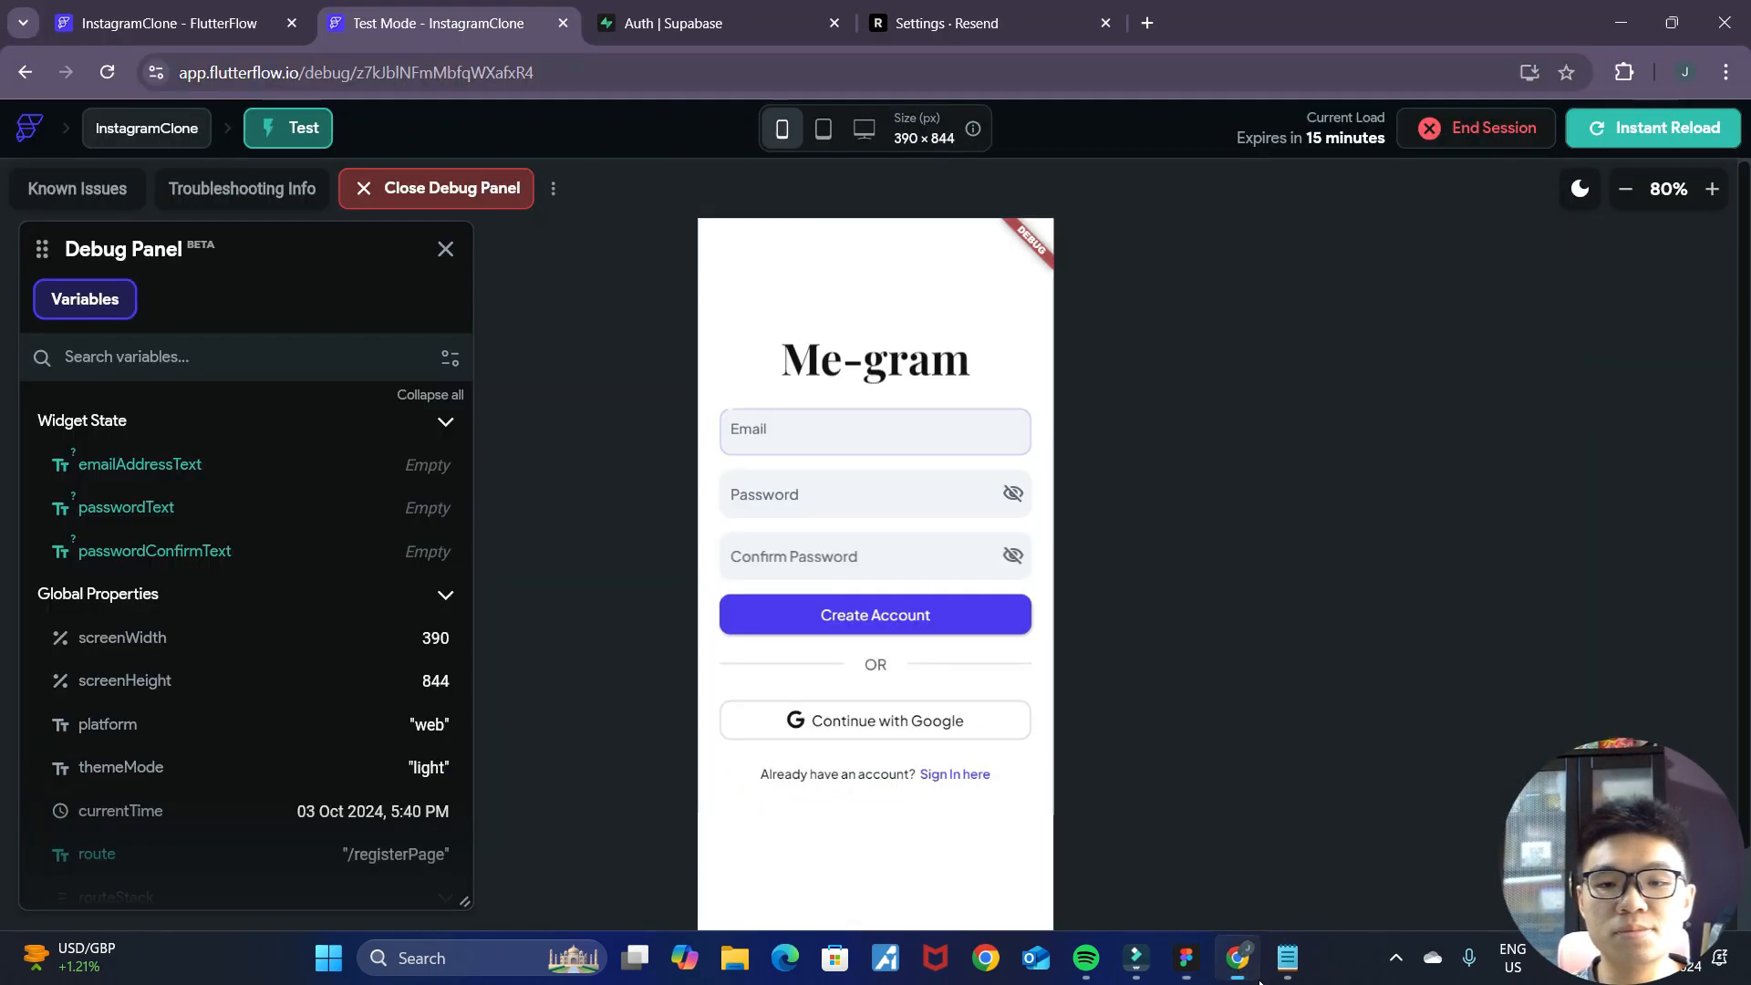
key("ctrl+1")
left_click(29, 252)
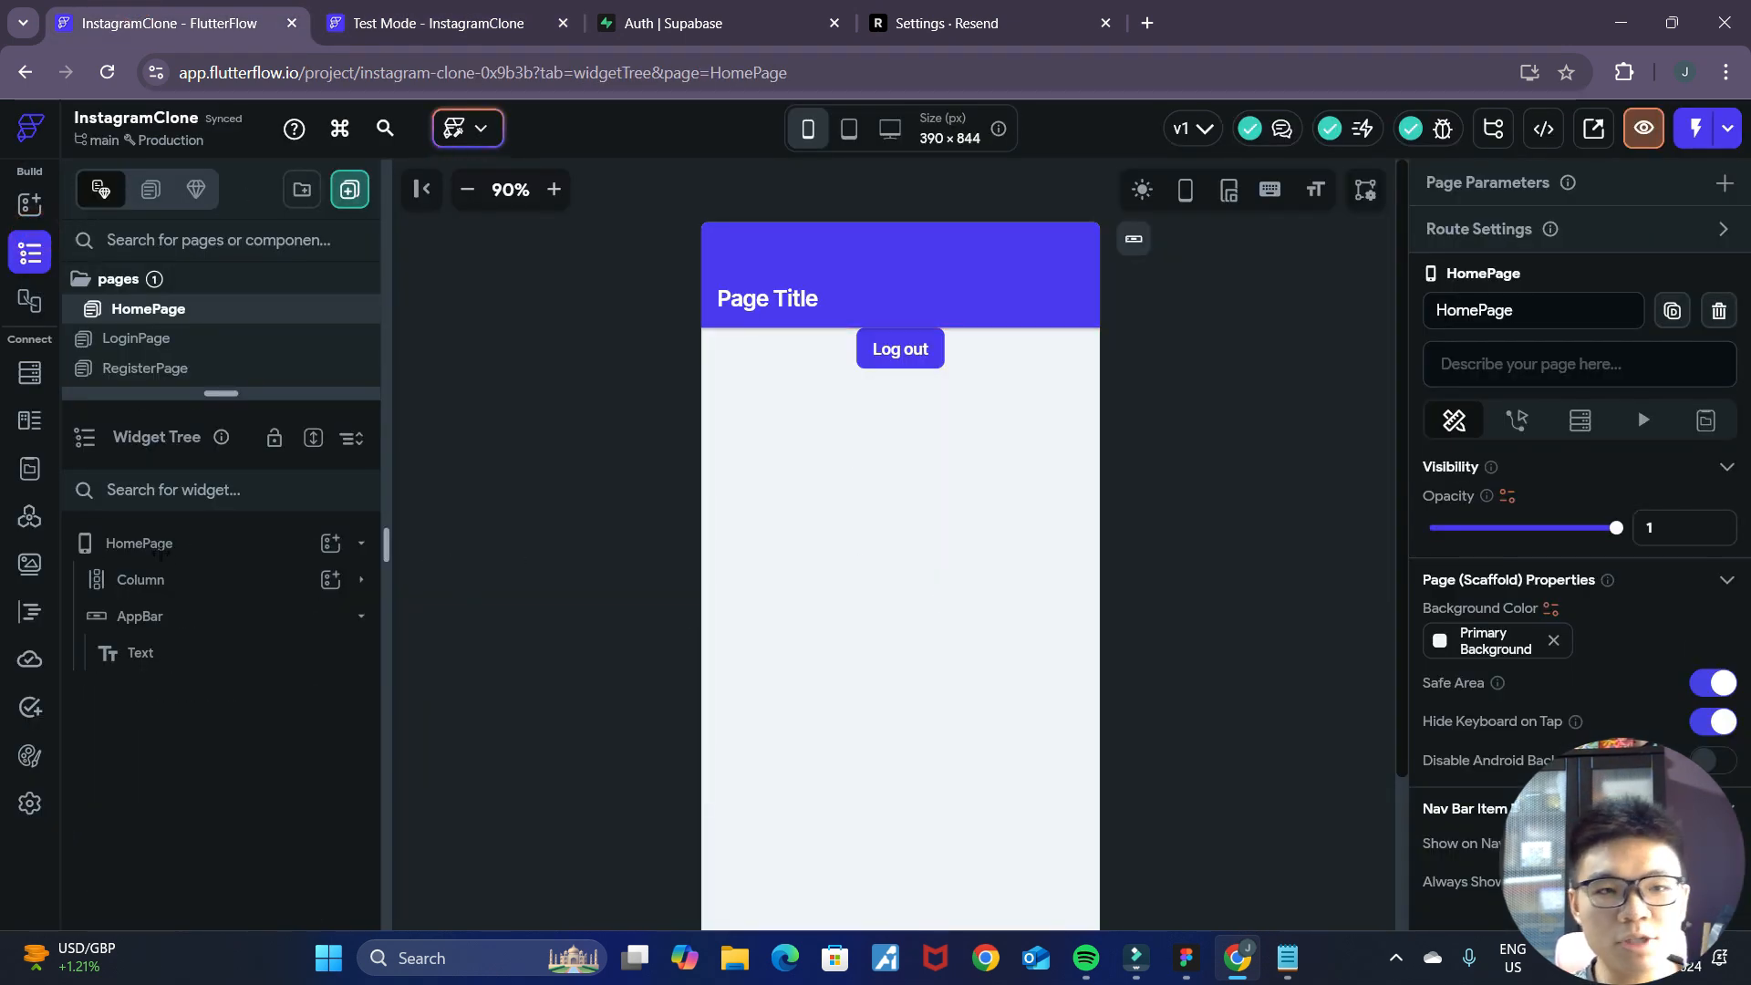
left_click(809, 556)
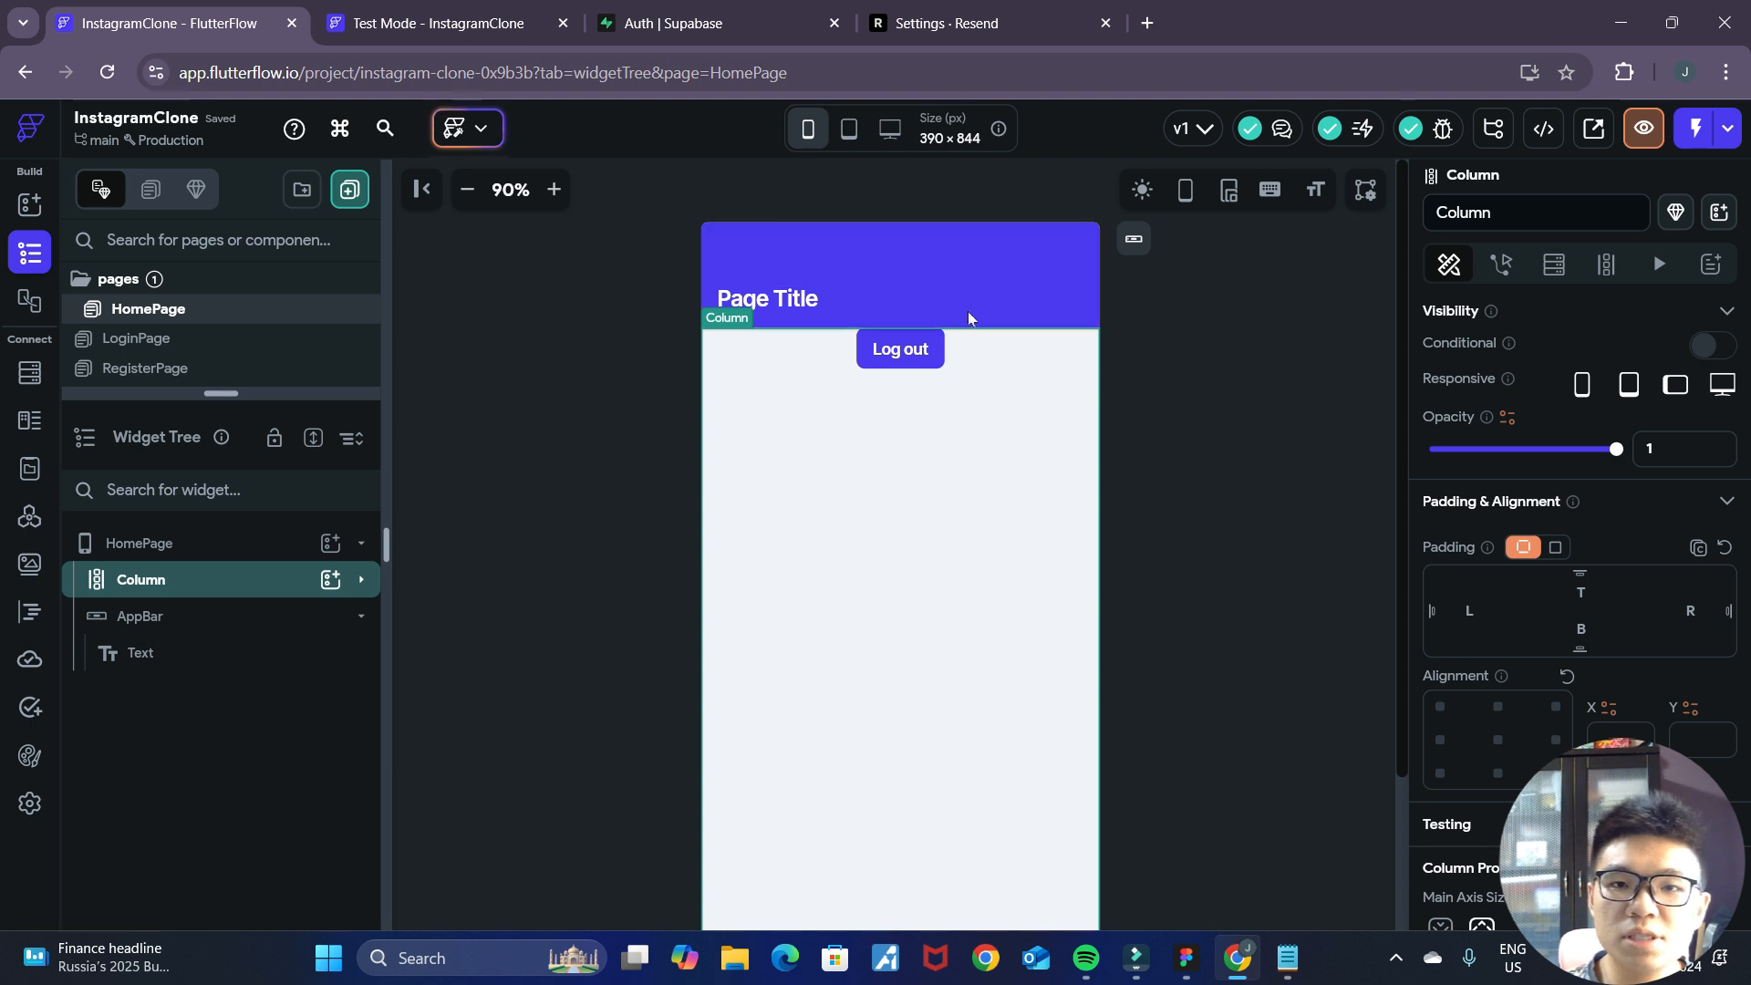
right_click(253, 587)
left_click(544, 453)
right_click(204, 584)
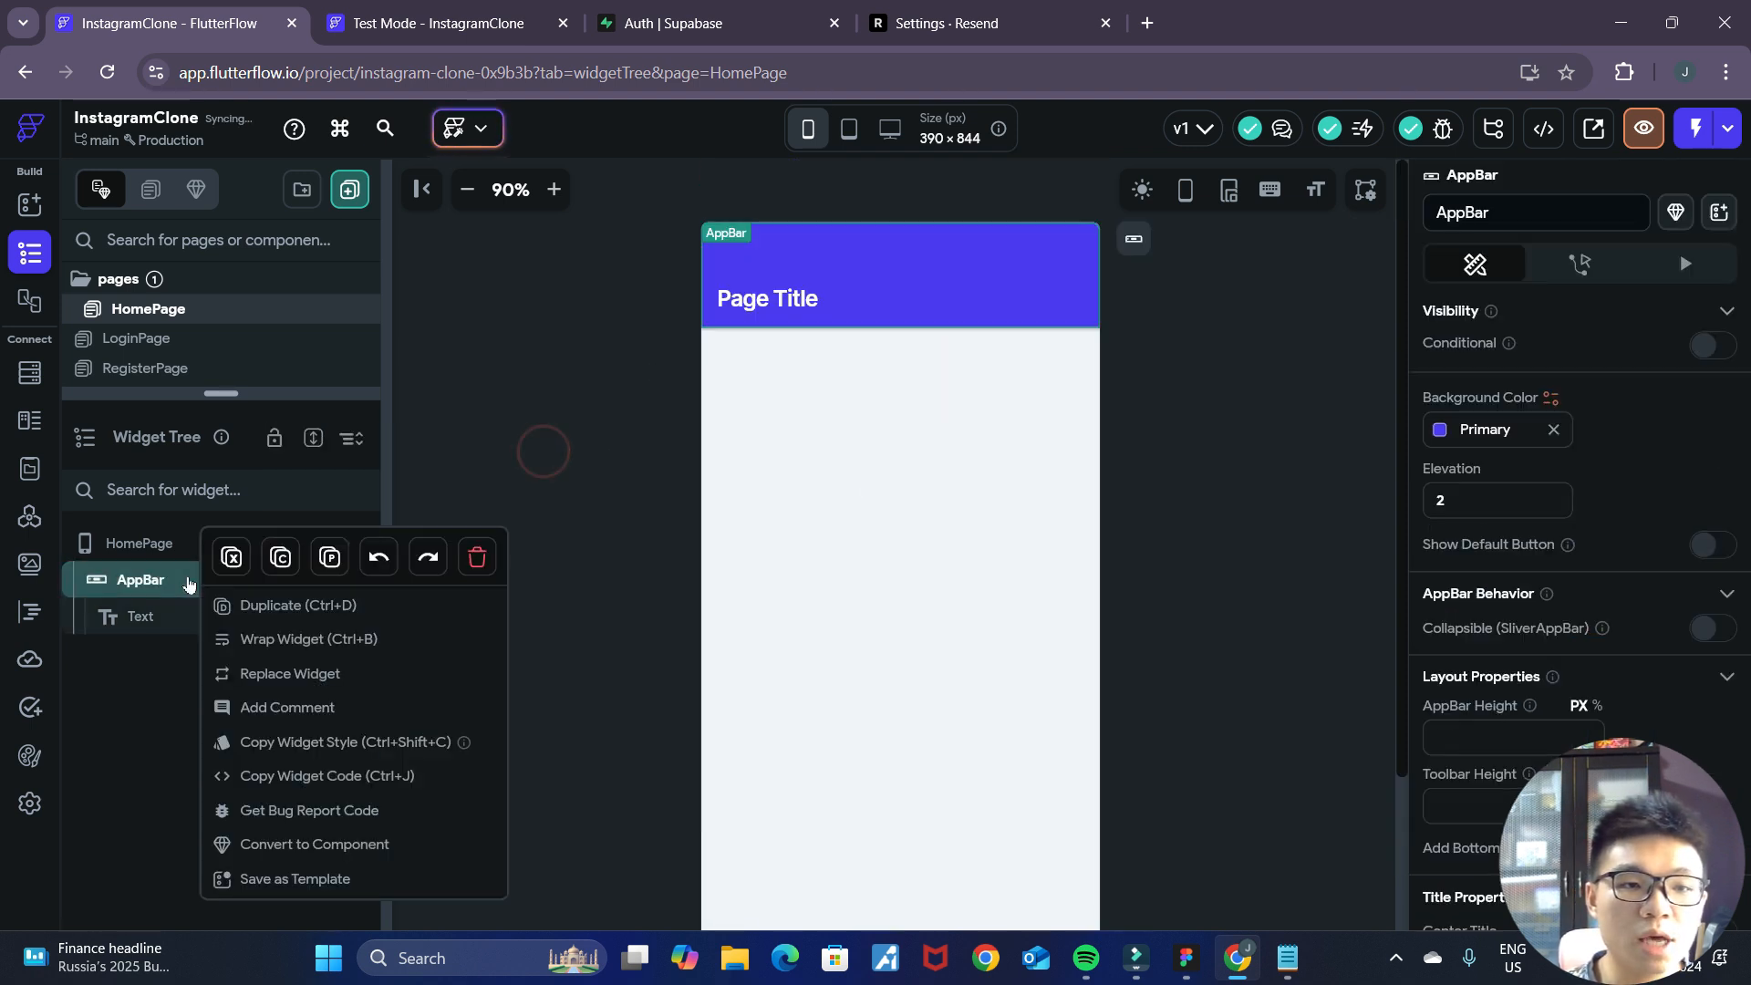
left_click(476, 558)
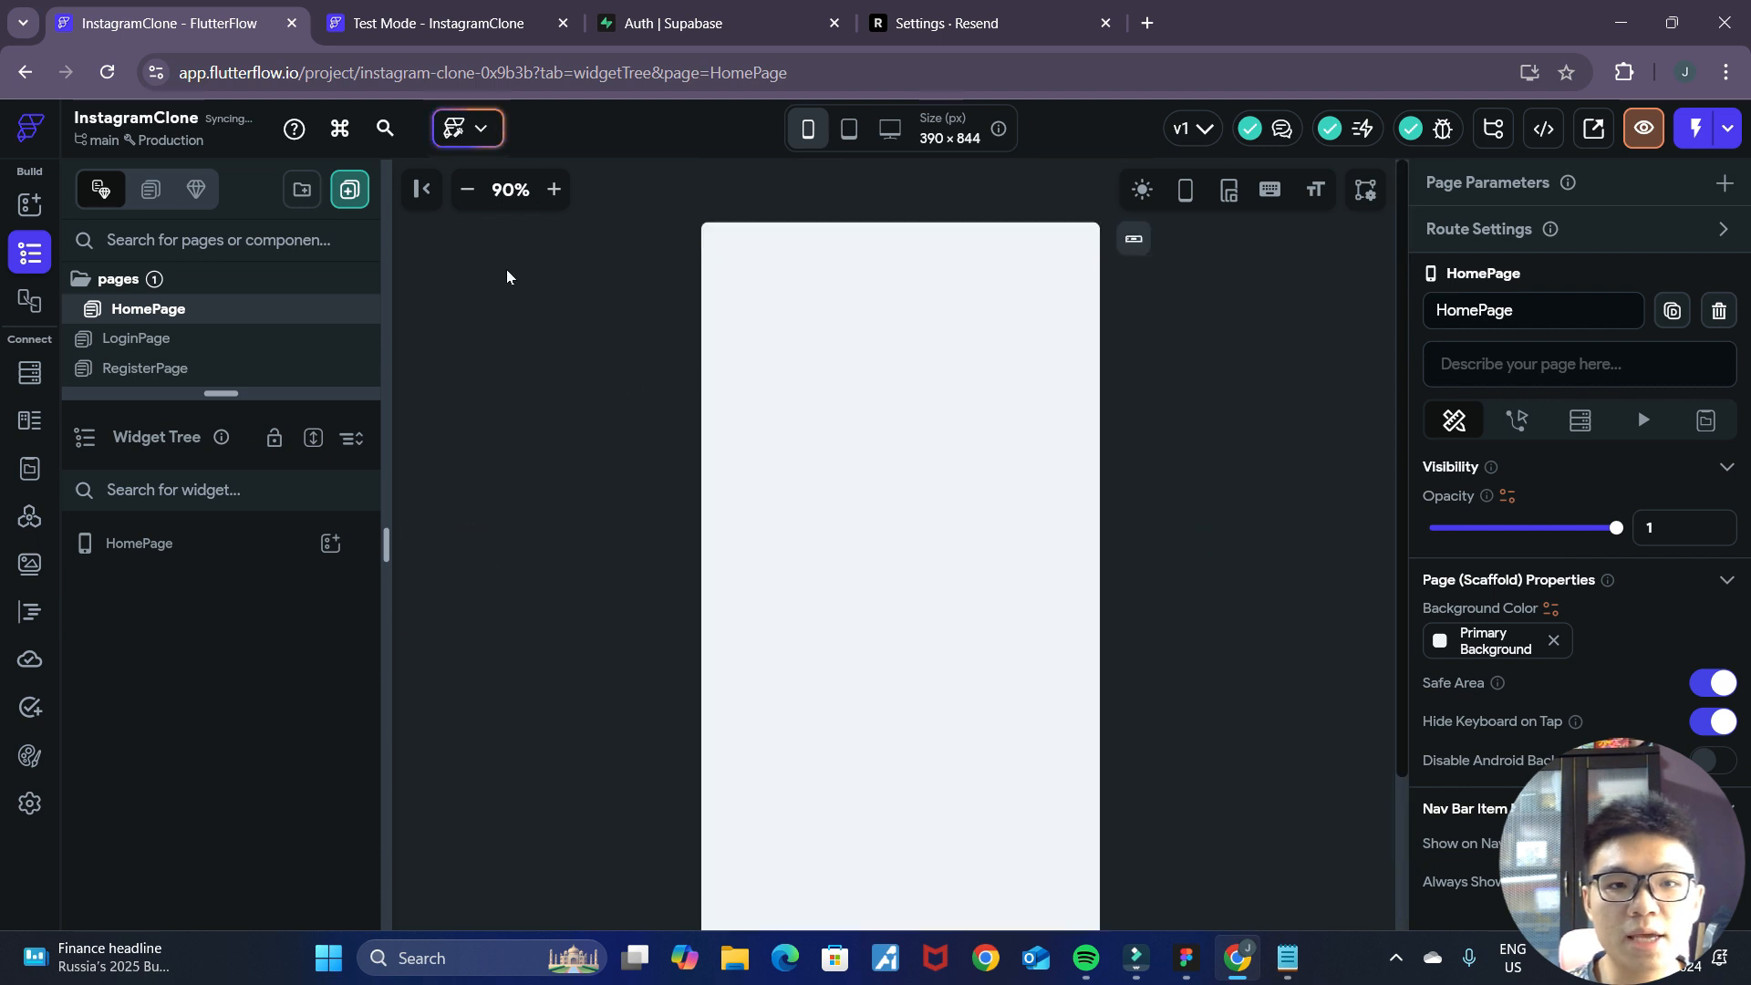
Check the Home Page mockup in Figma, return to FlutterFlow and add a Column to the empty HomePage.
left_click(467, 189)
scroll(1156, 503, "down", 1)
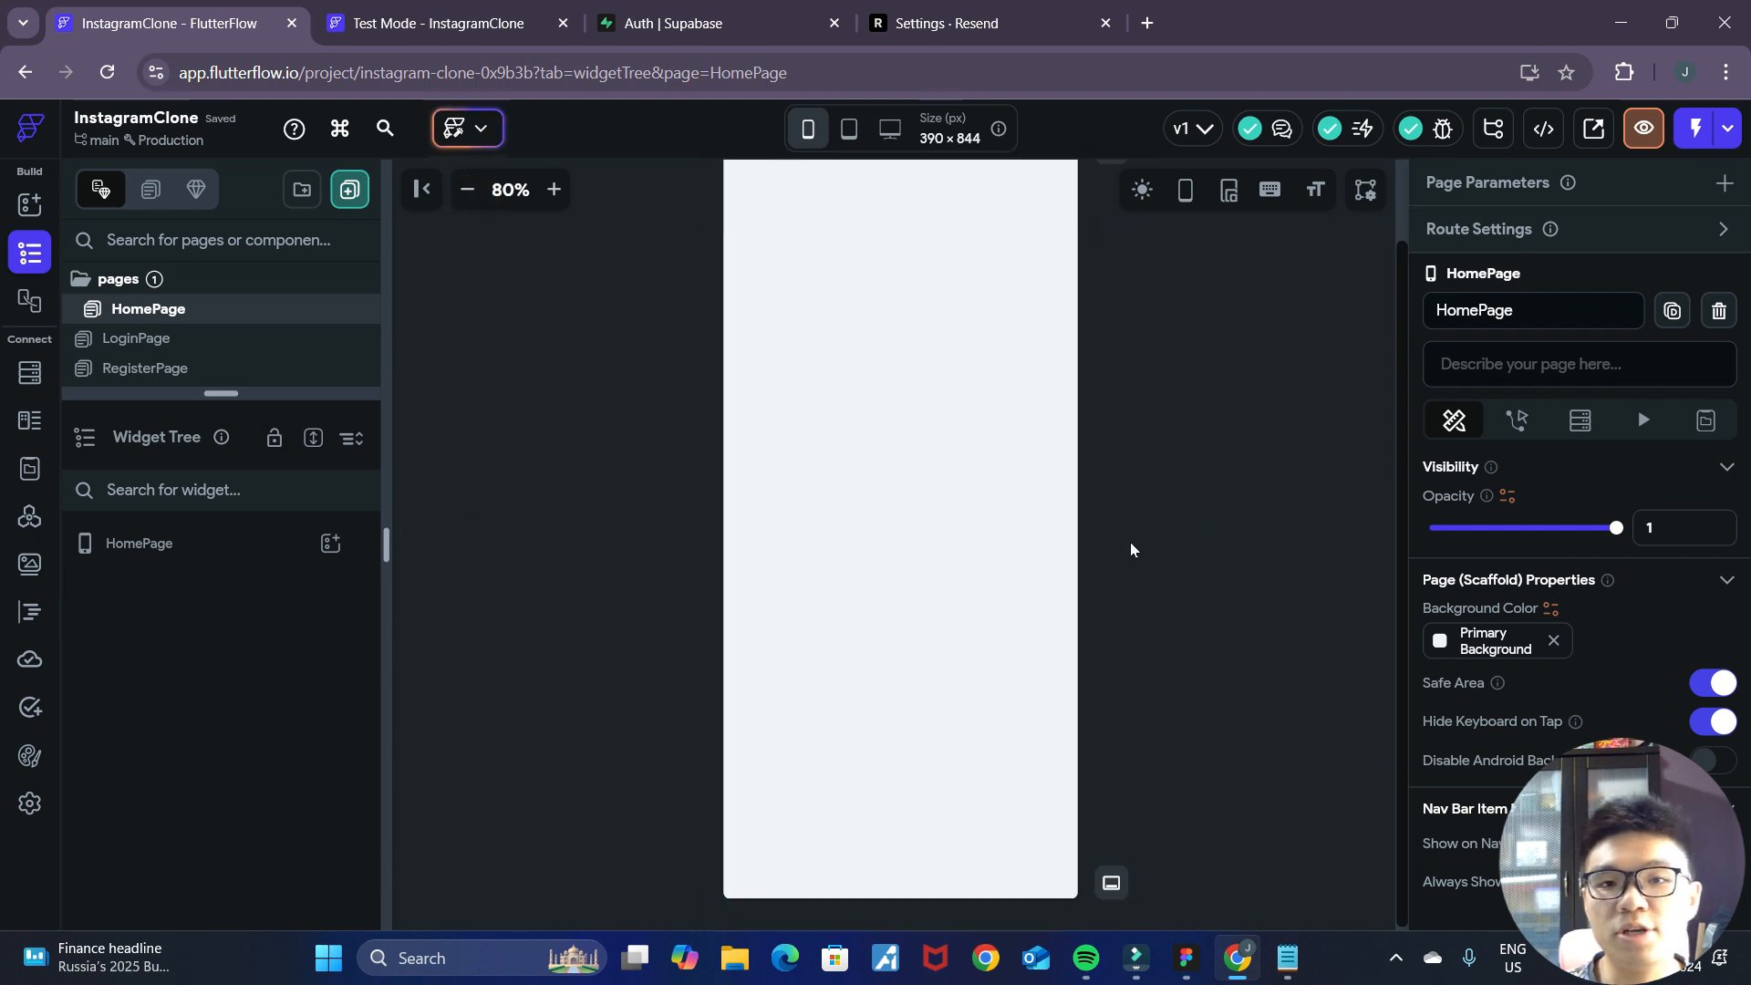
scroll(1171, 627, "up", 1)
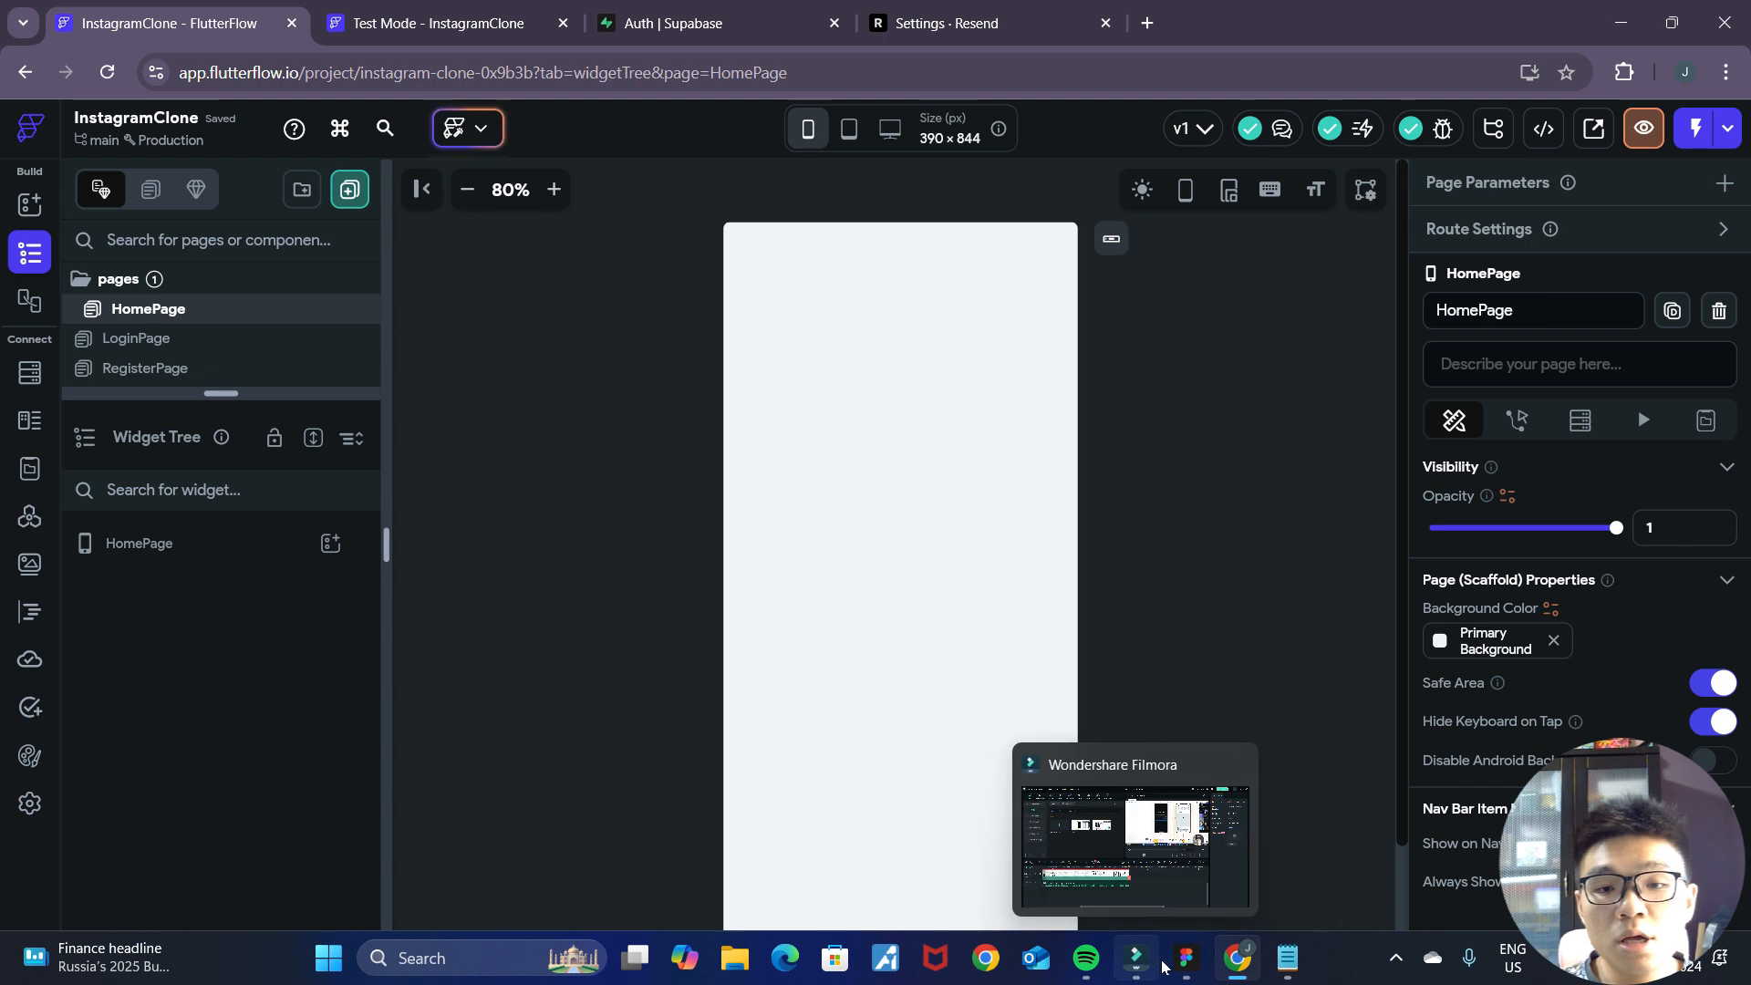
left_click(1185, 958)
scroll(903, 365, "up", 2)
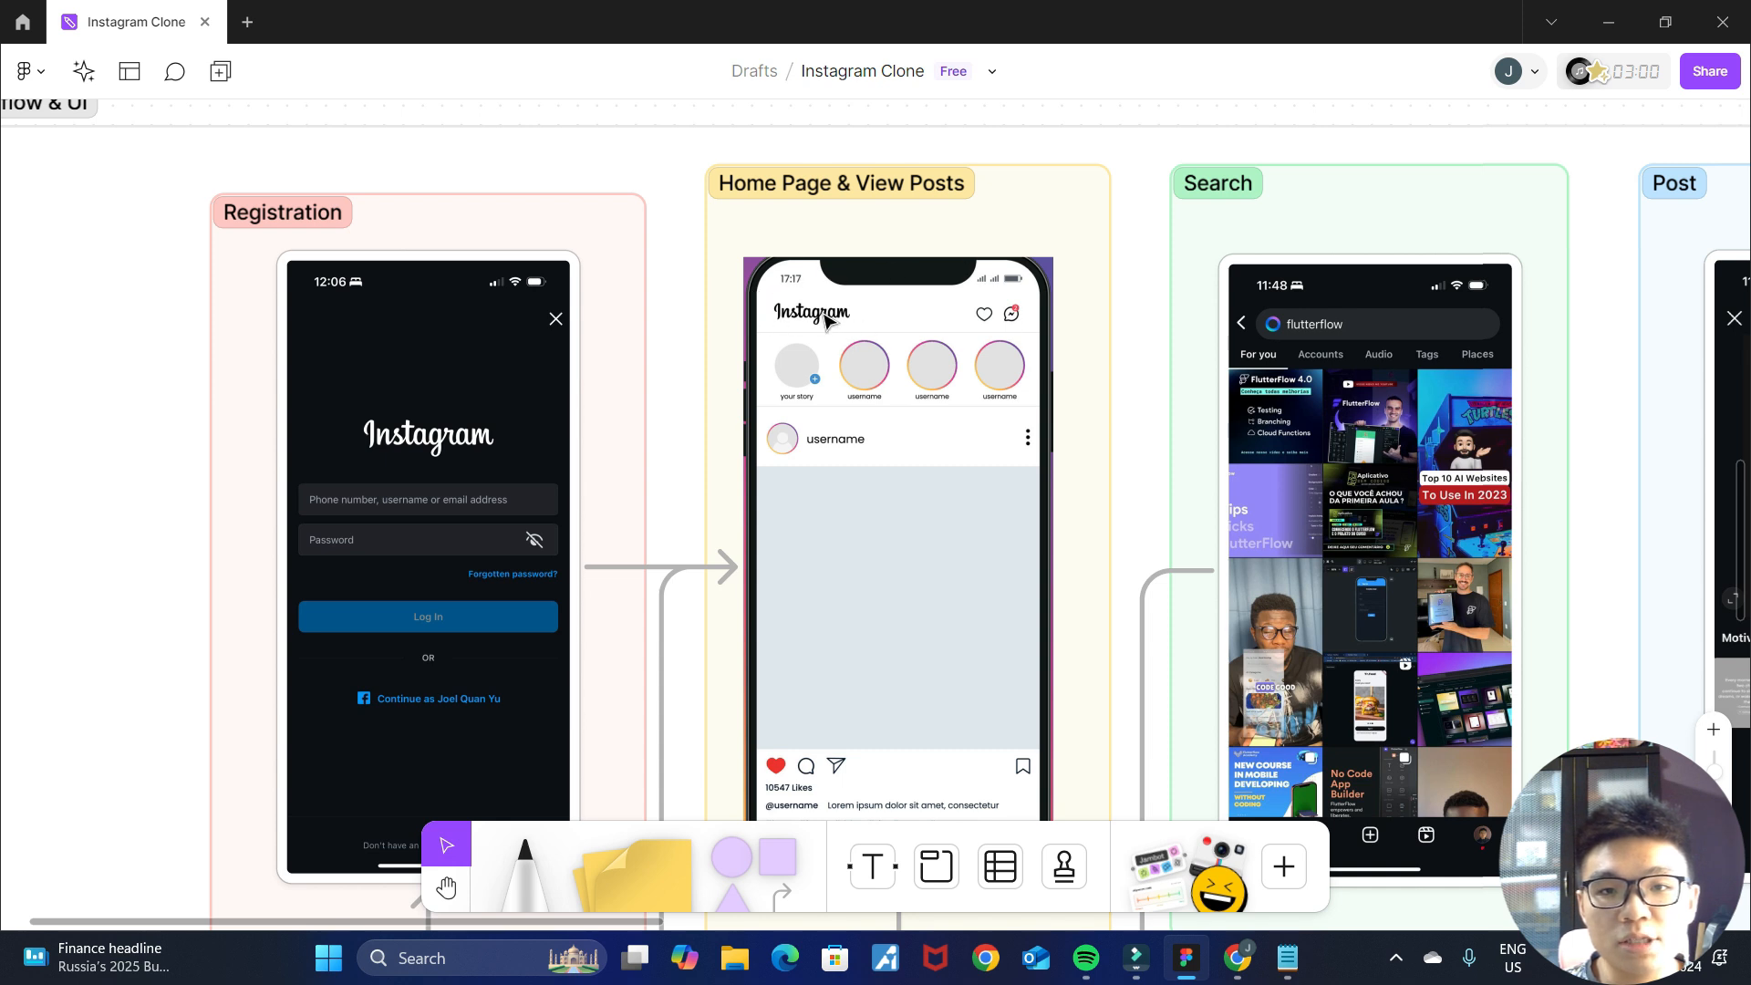
left_click(1237, 957)
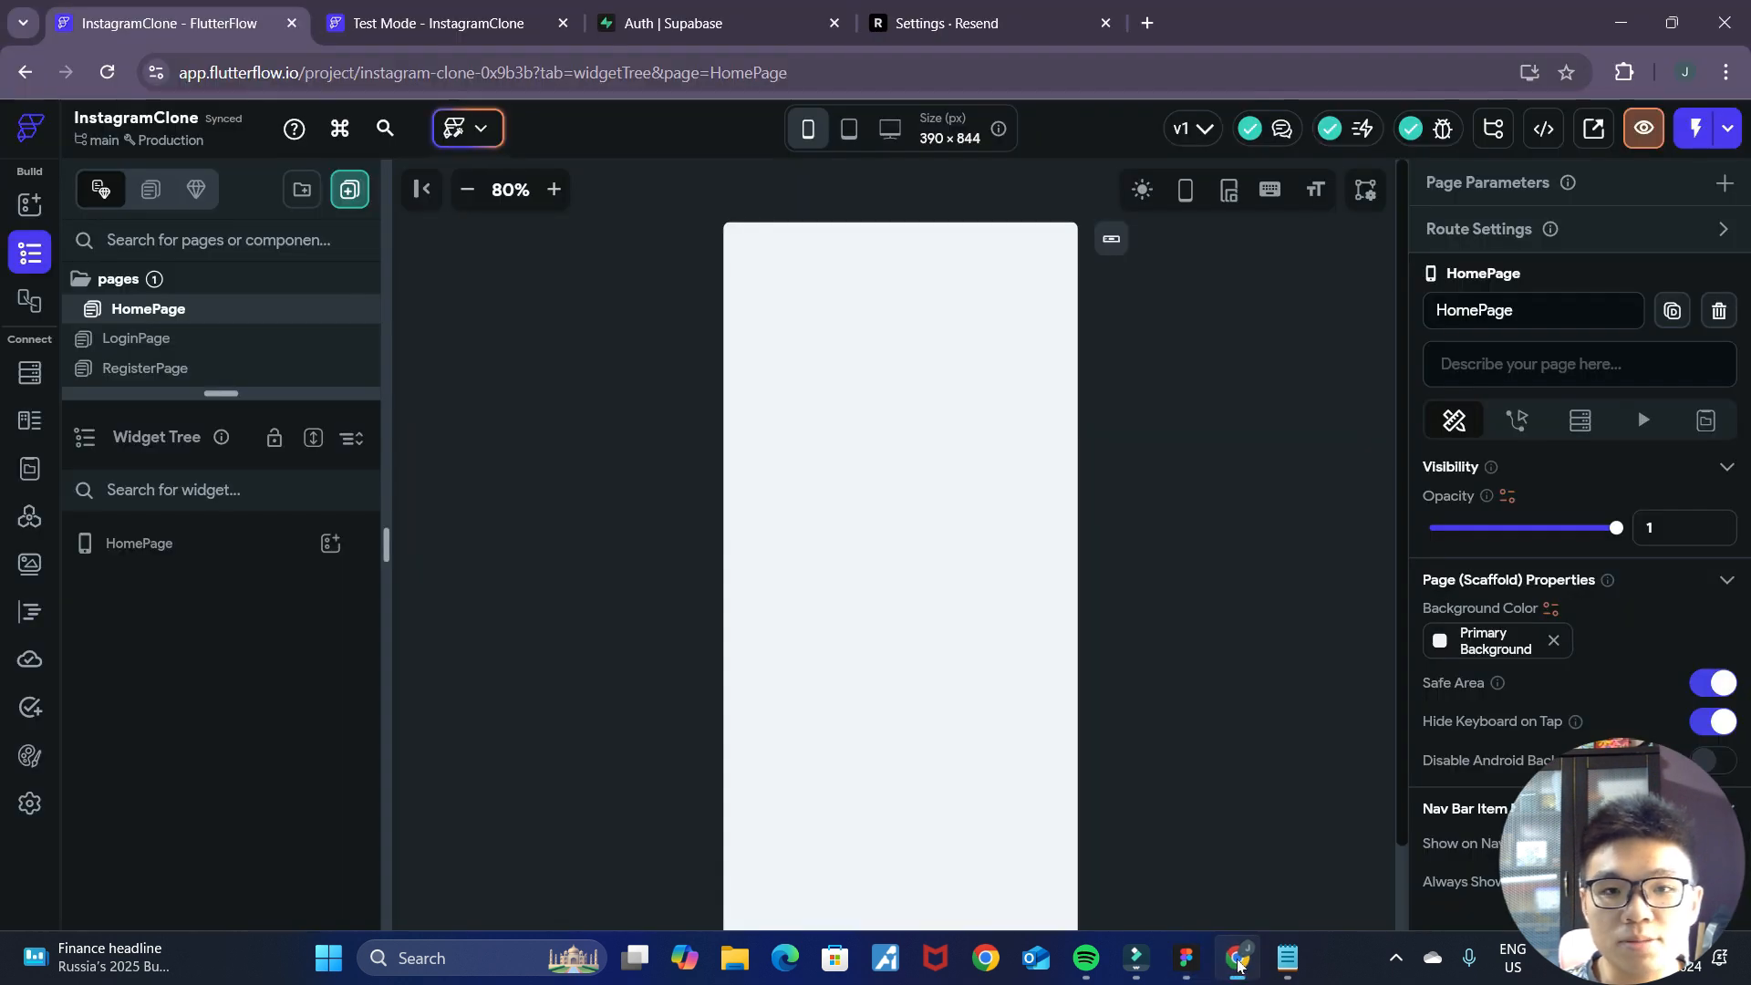
left_click(194, 545)
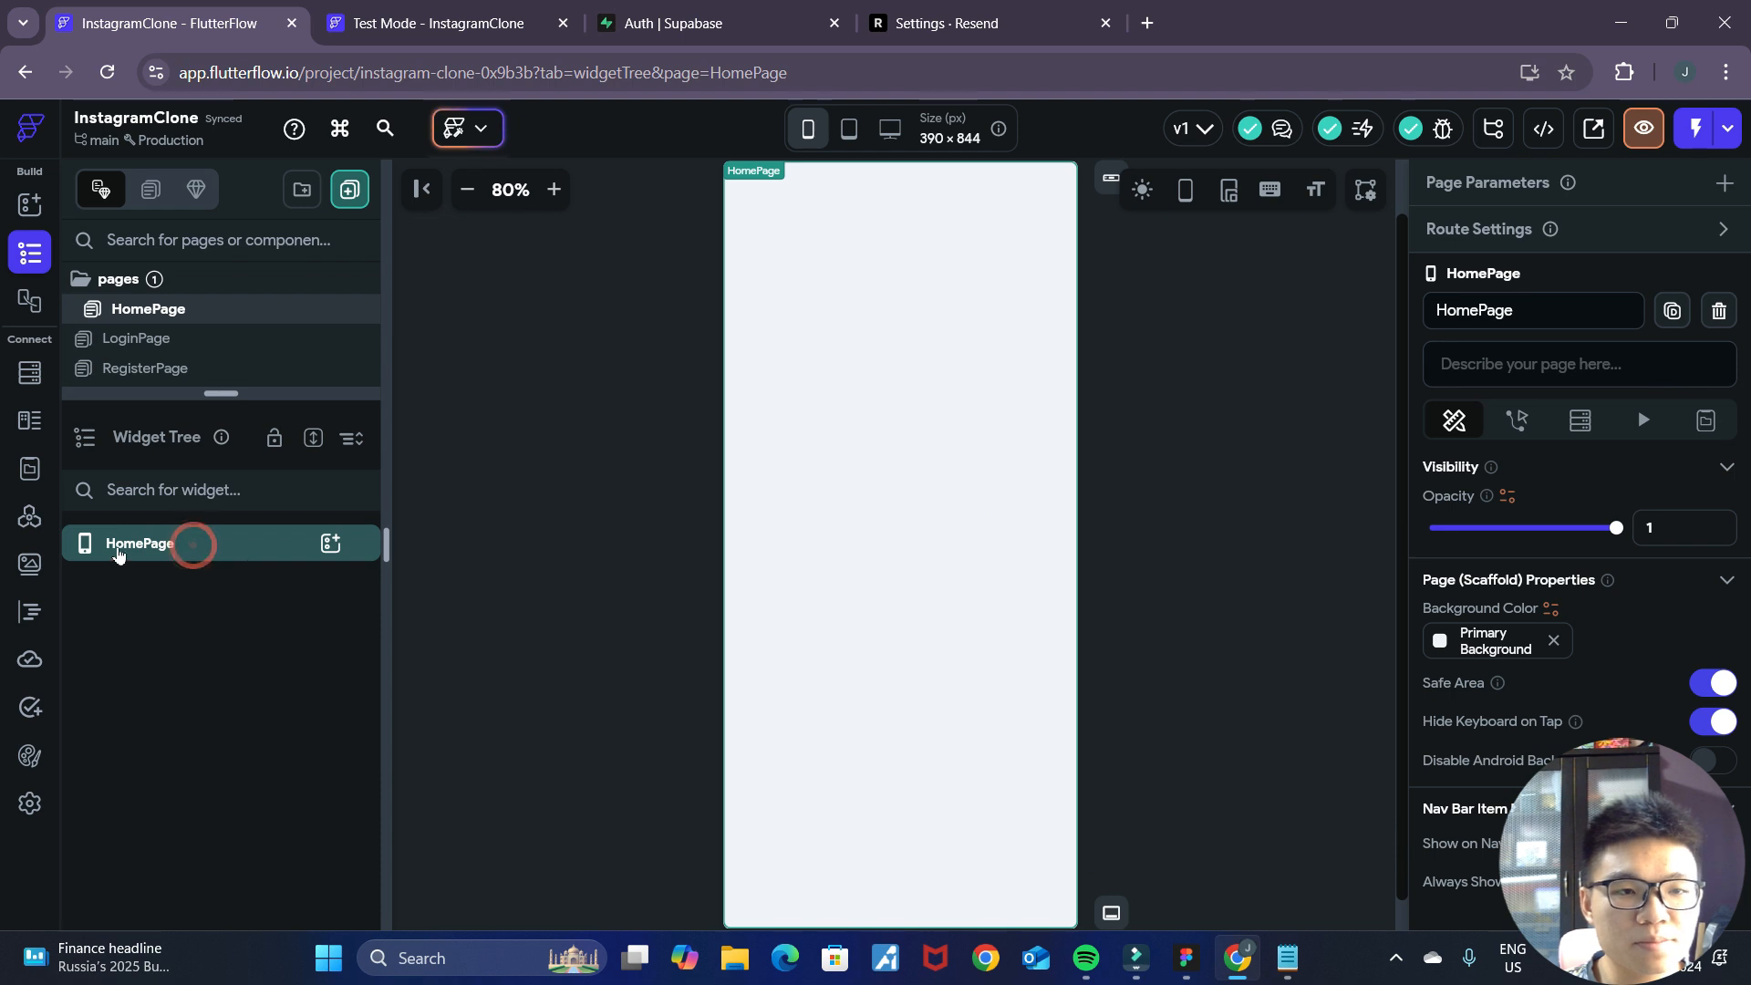
left_click(329, 550)
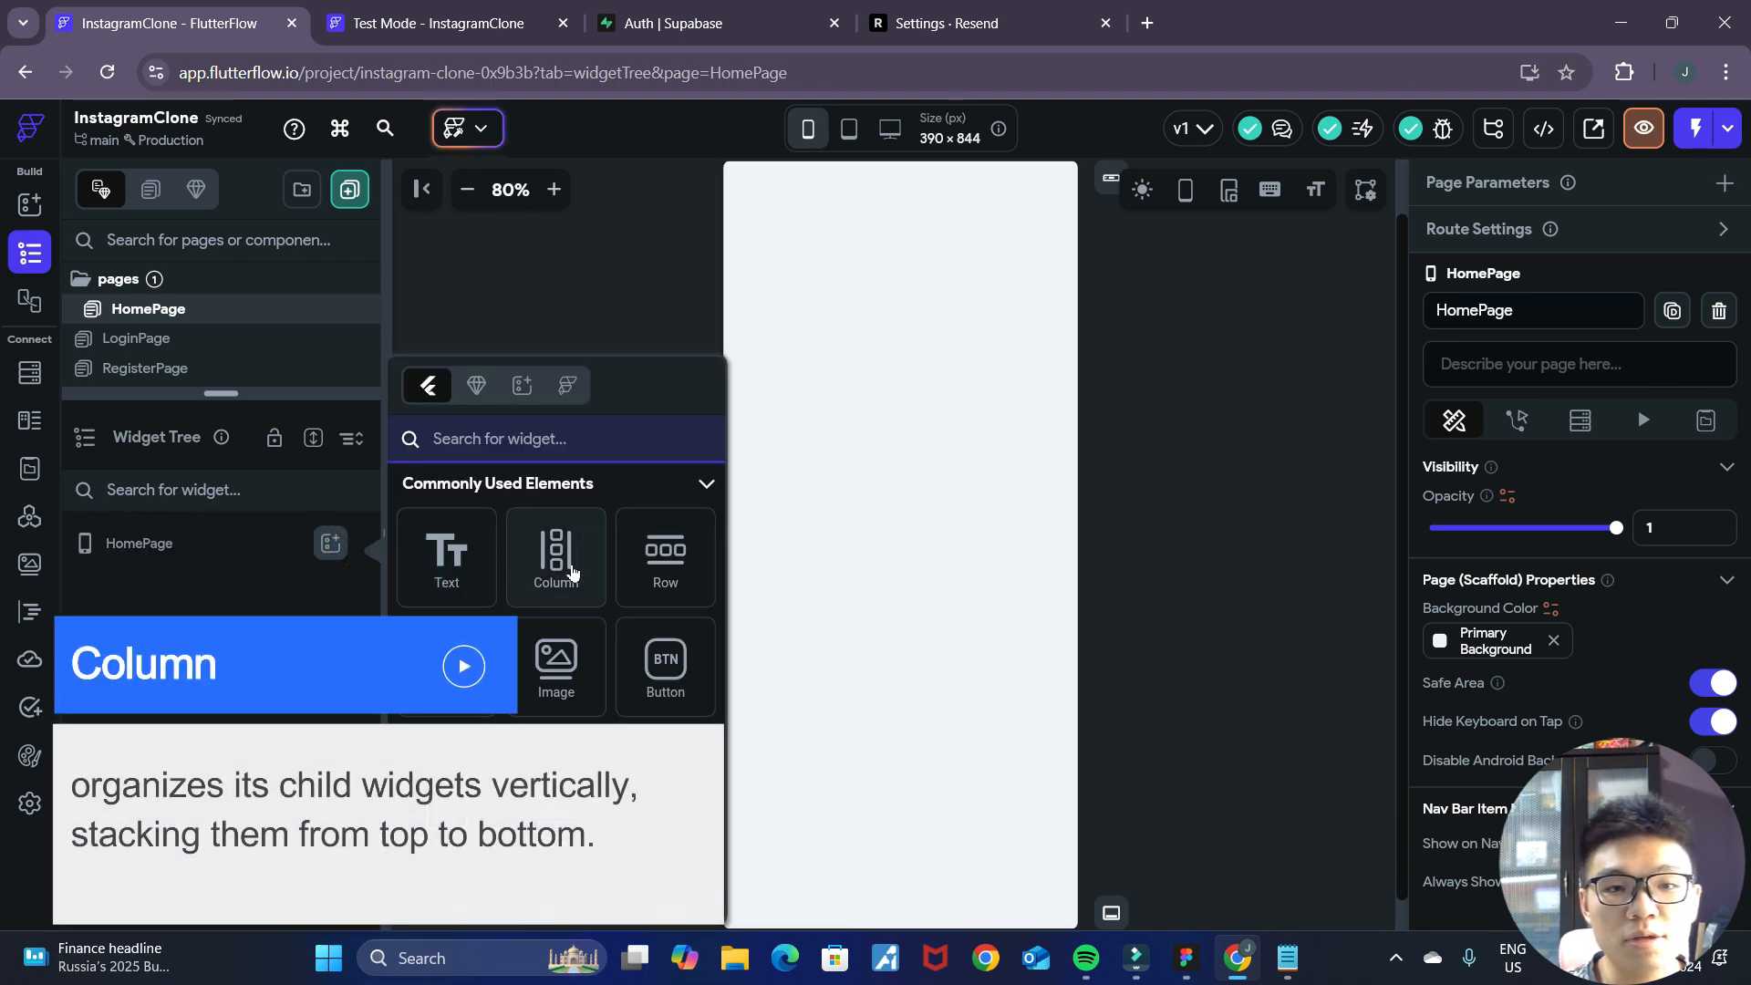
left_click(572, 572)
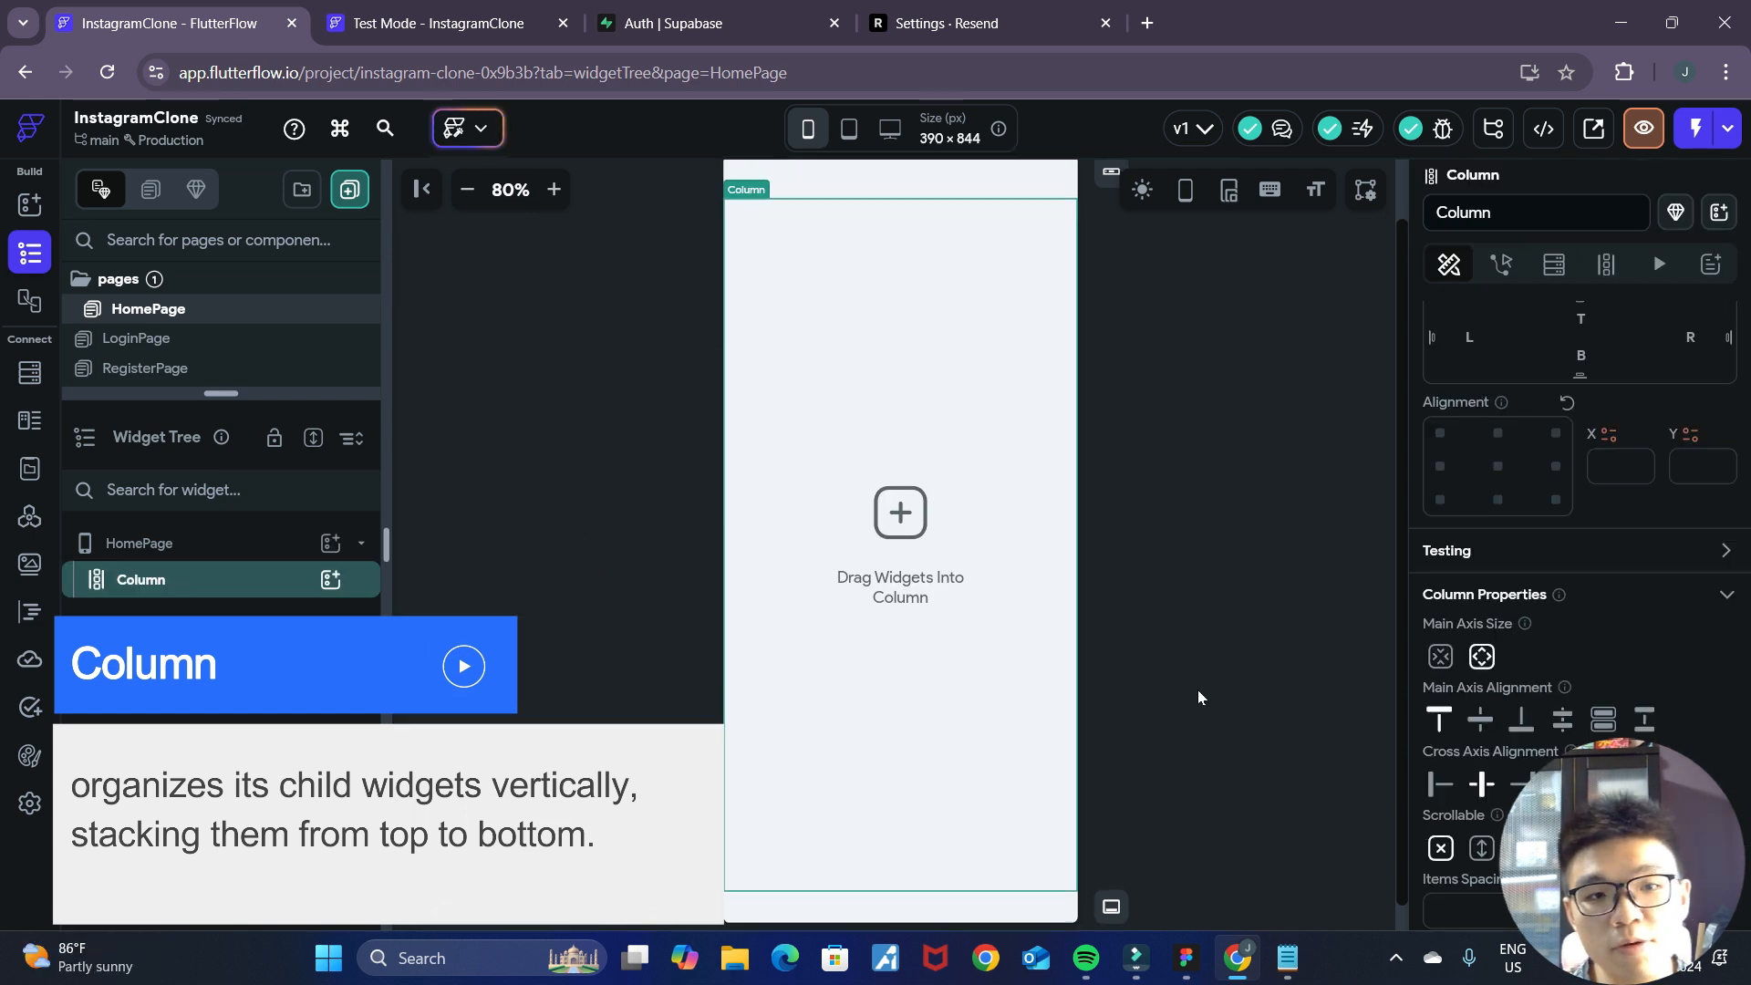
Check the mockup's header in Figma, return to FlutterFlow and add a Row inside the Column.
left_click(1186, 958)
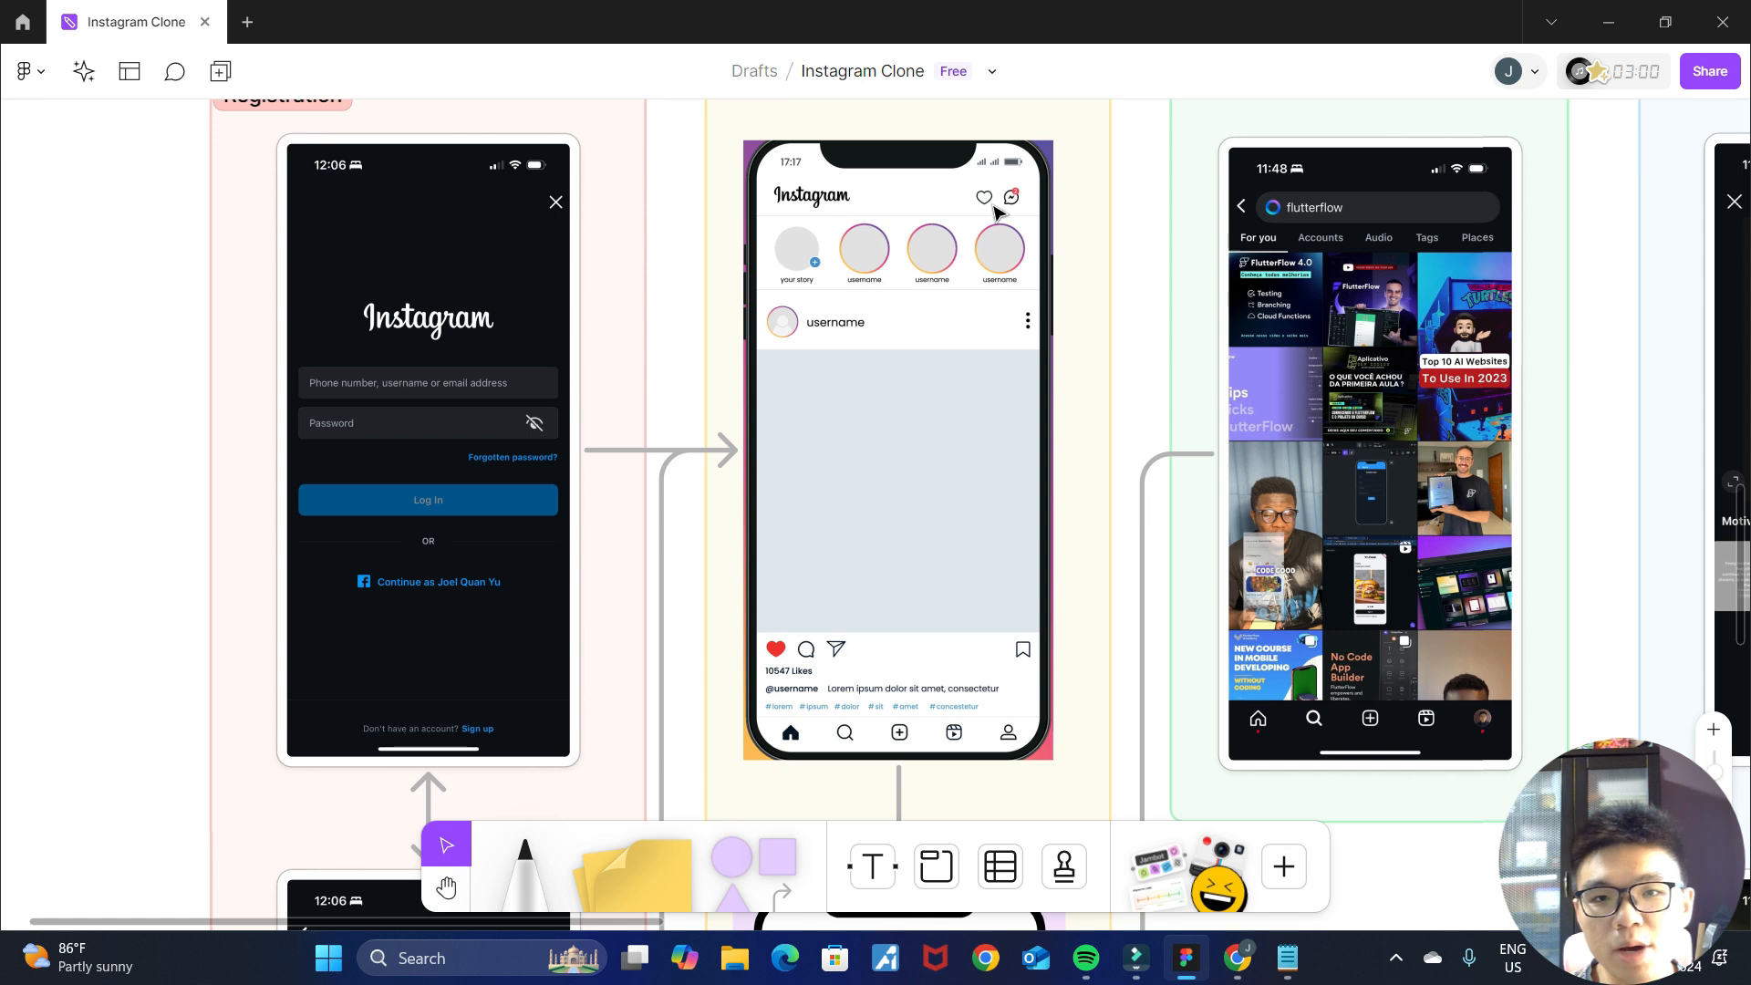
left_click(1242, 972)
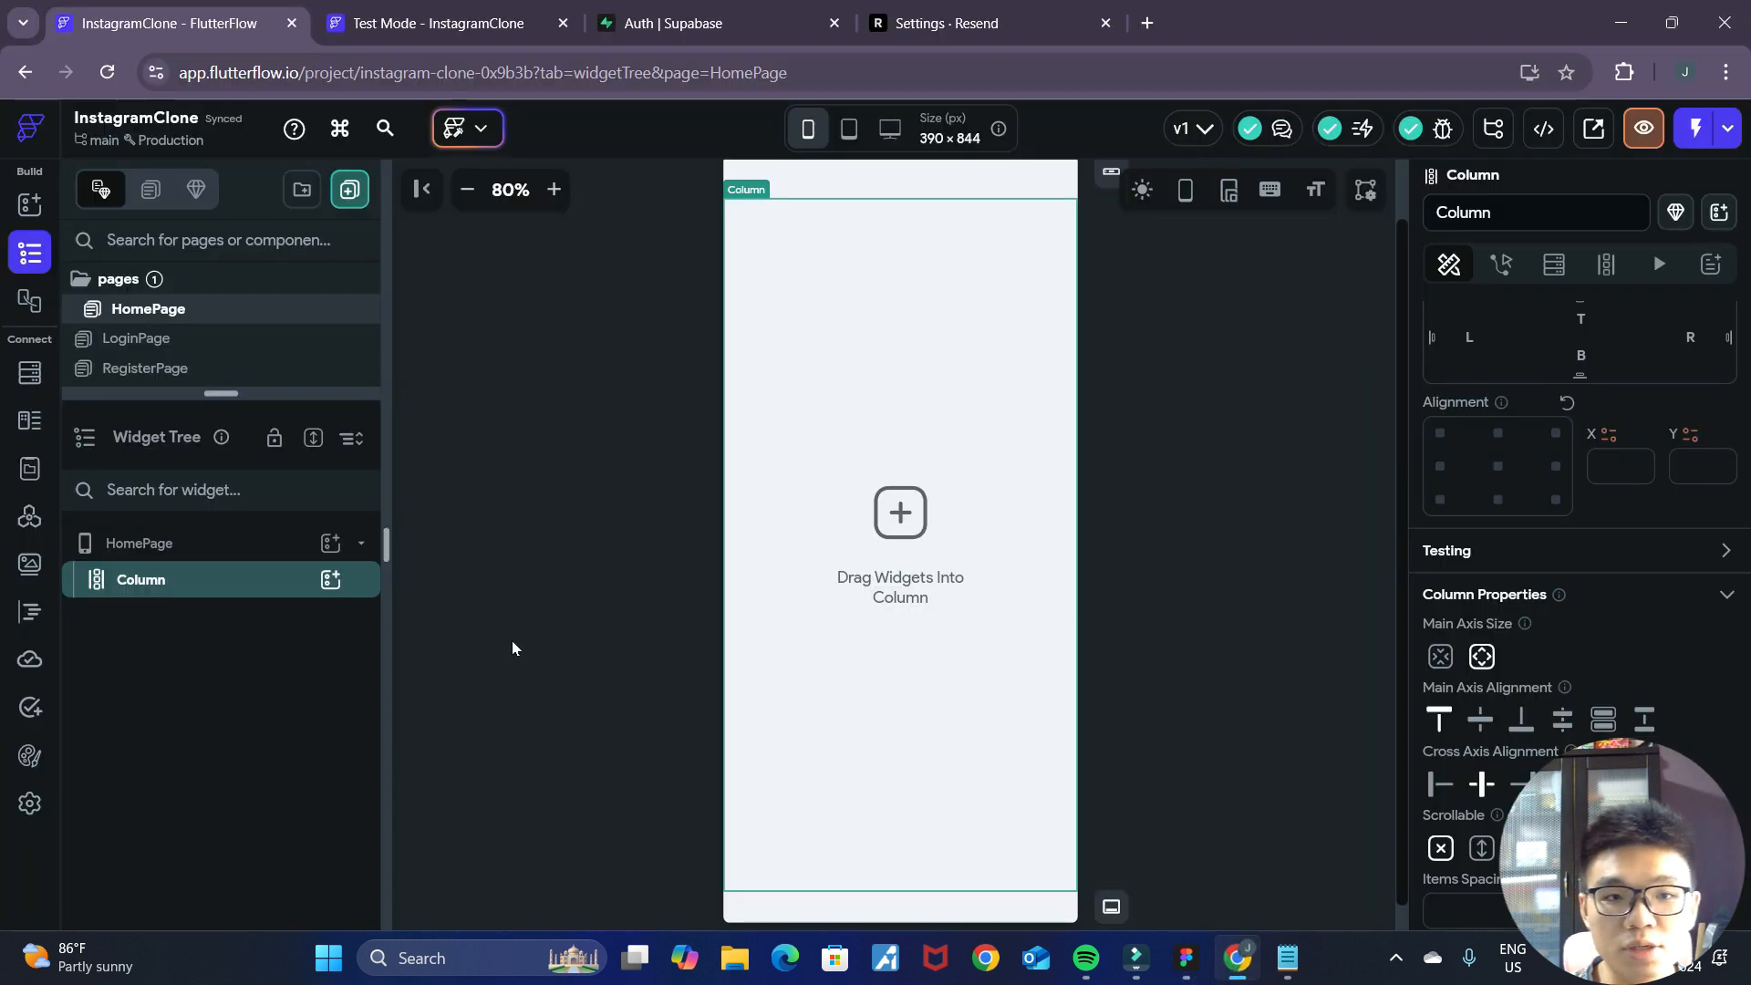
left_click(329, 579)
left_click(532, 442)
type("row")
left_click(446, 574)
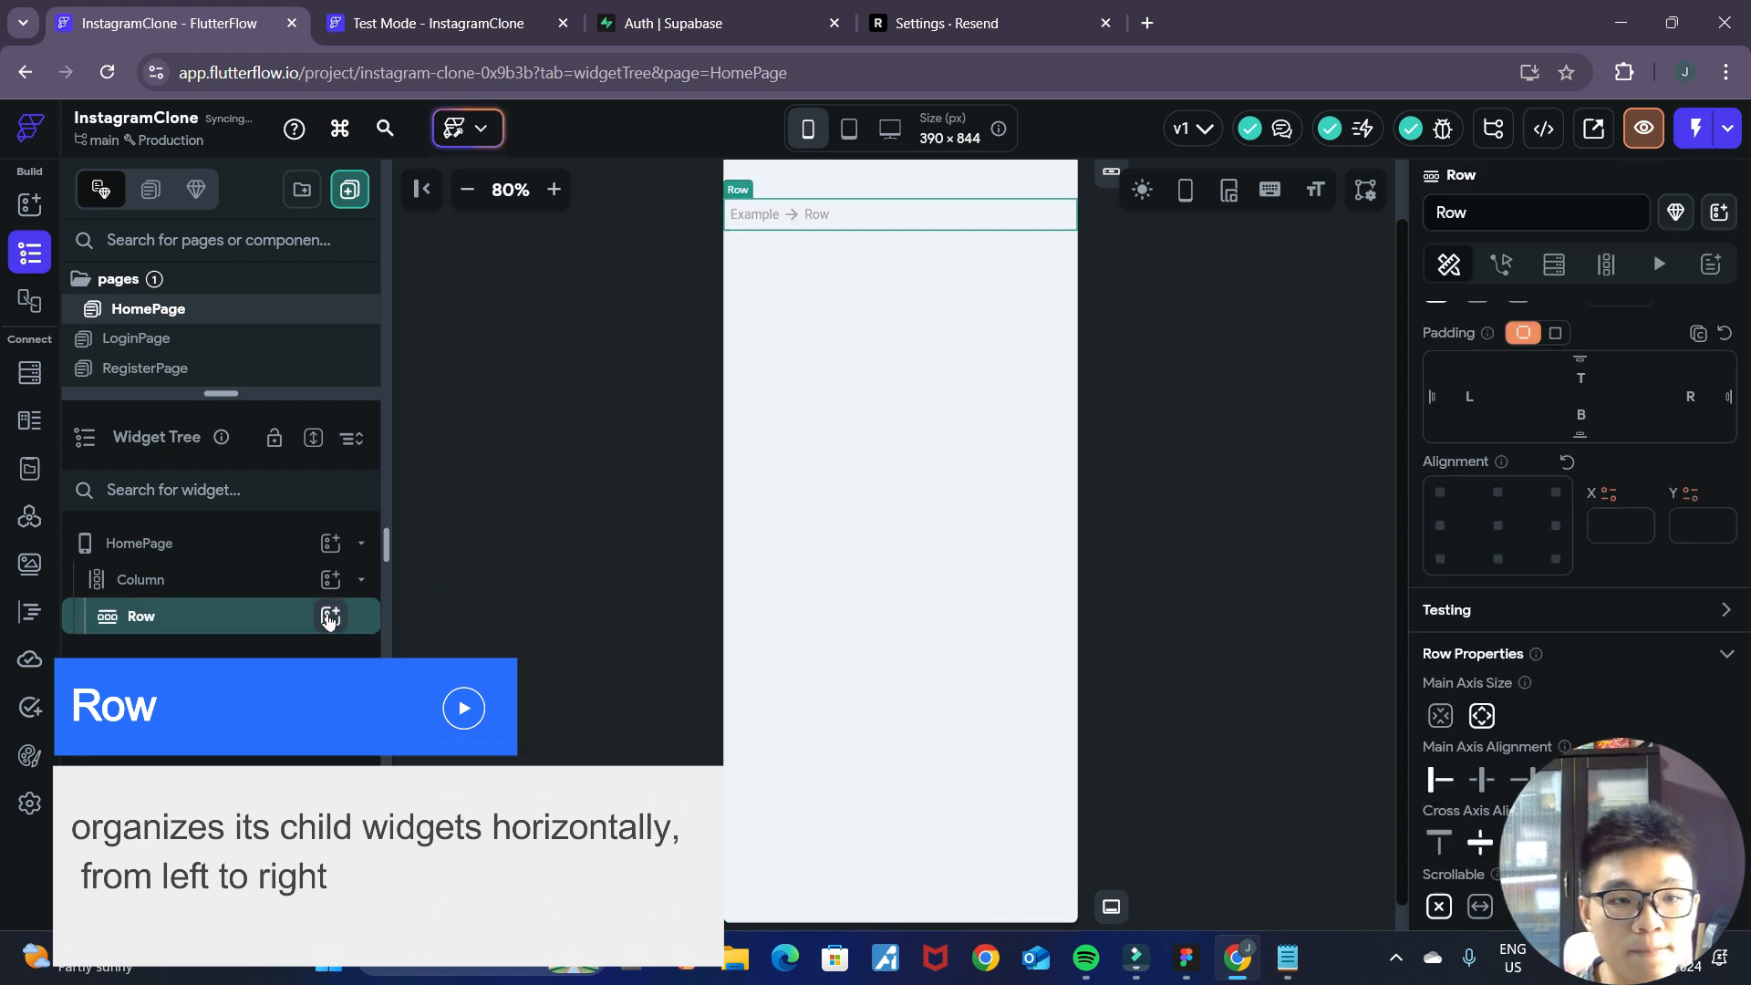
Add a Text widget to the Row and set its text to "Me-gram".
left_click(330, 618)
left_click(445, 566)
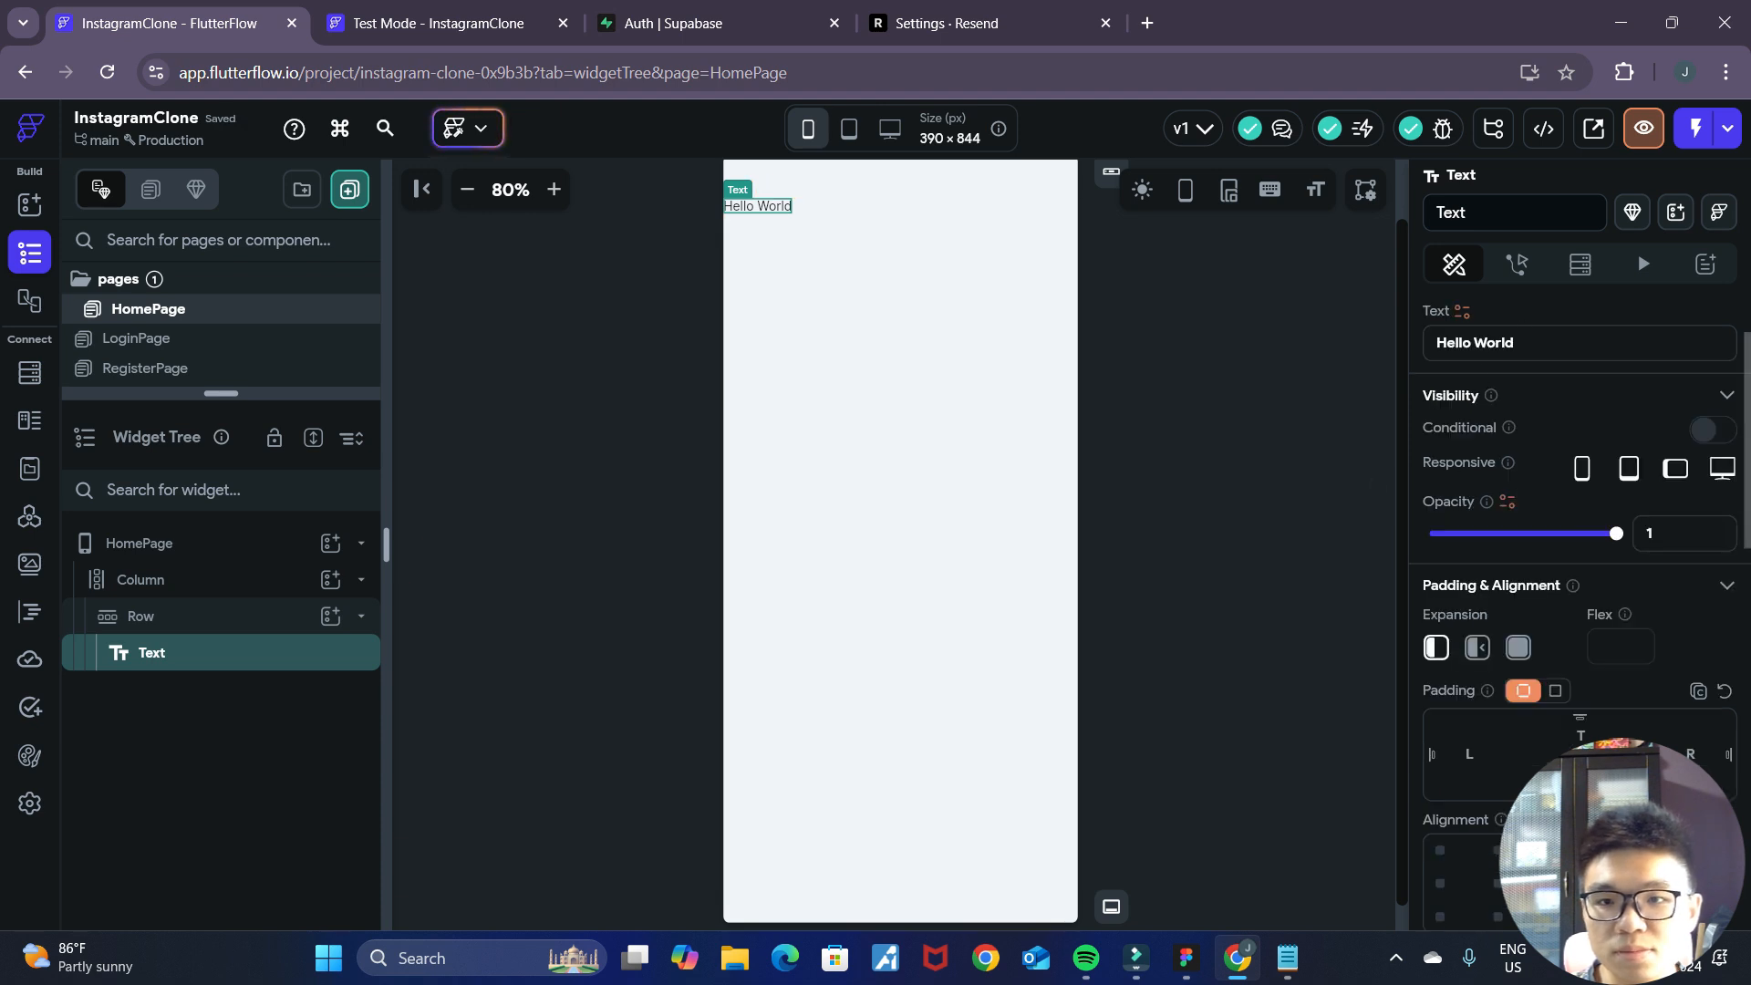
left_click_drag(1519, 344, 1334, 328)
type("Me-gram")
left_click(1056, 504)
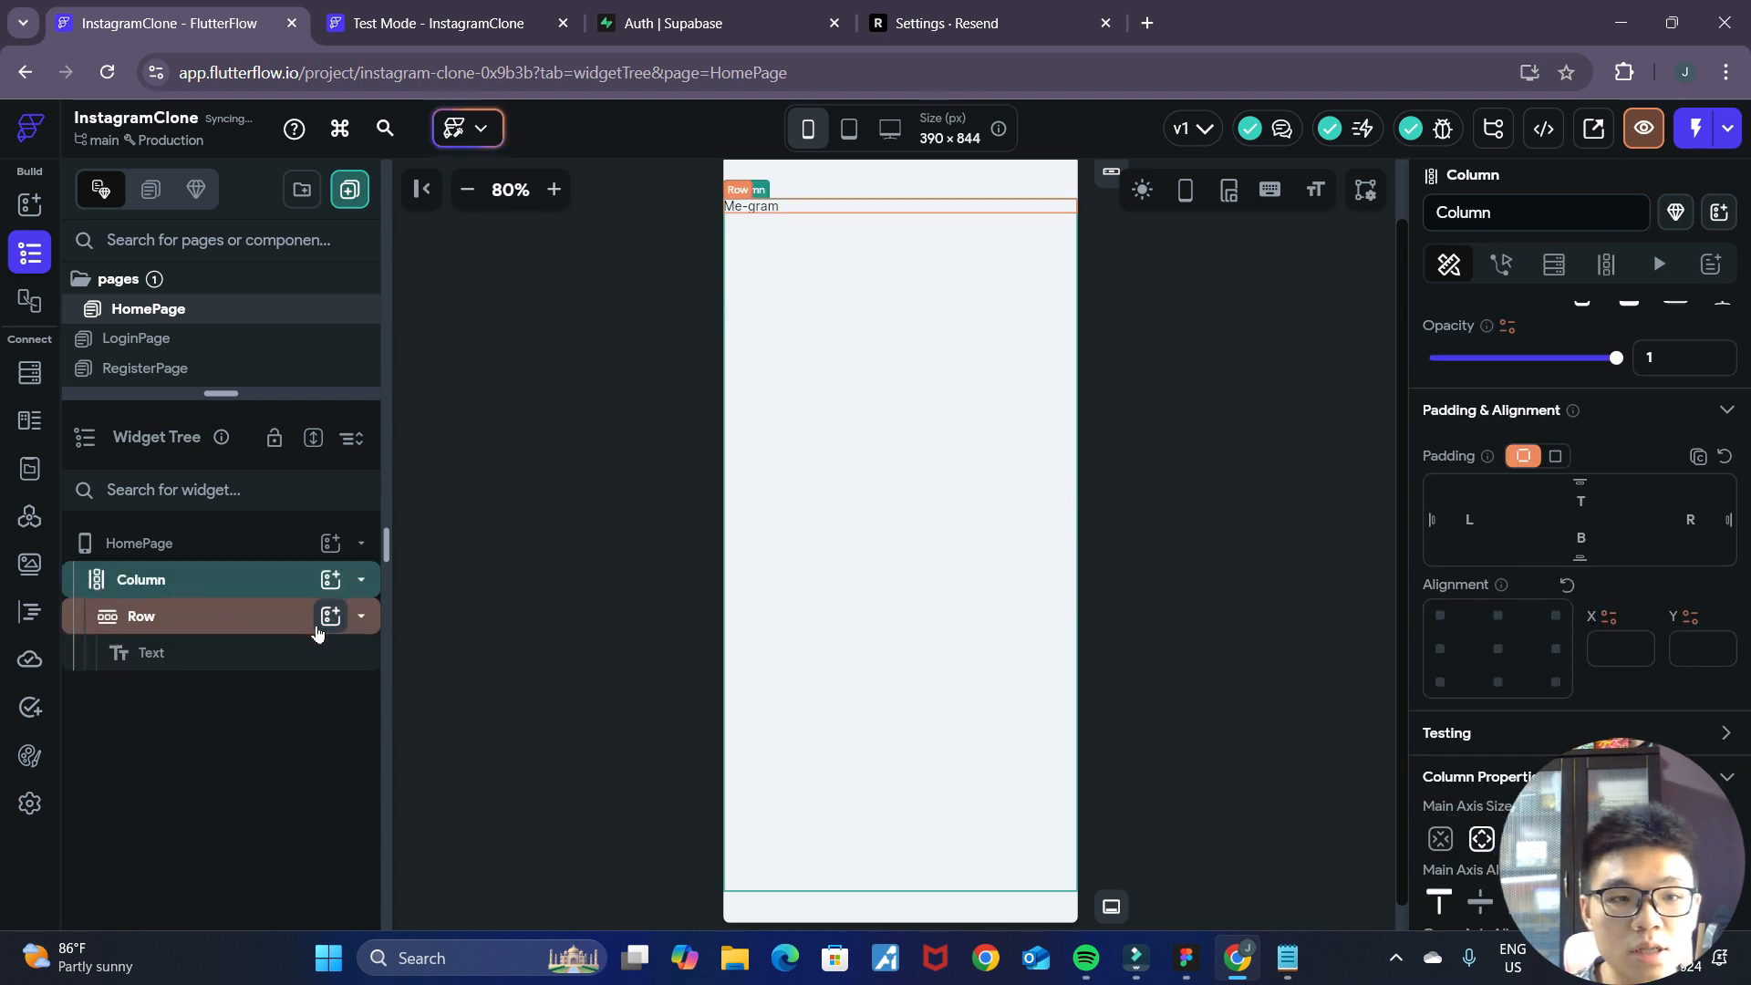
Check the header icons in Figma, return to FlutterFlow and add two Icon widgets to the Row after the text.
left_click(321, 626)
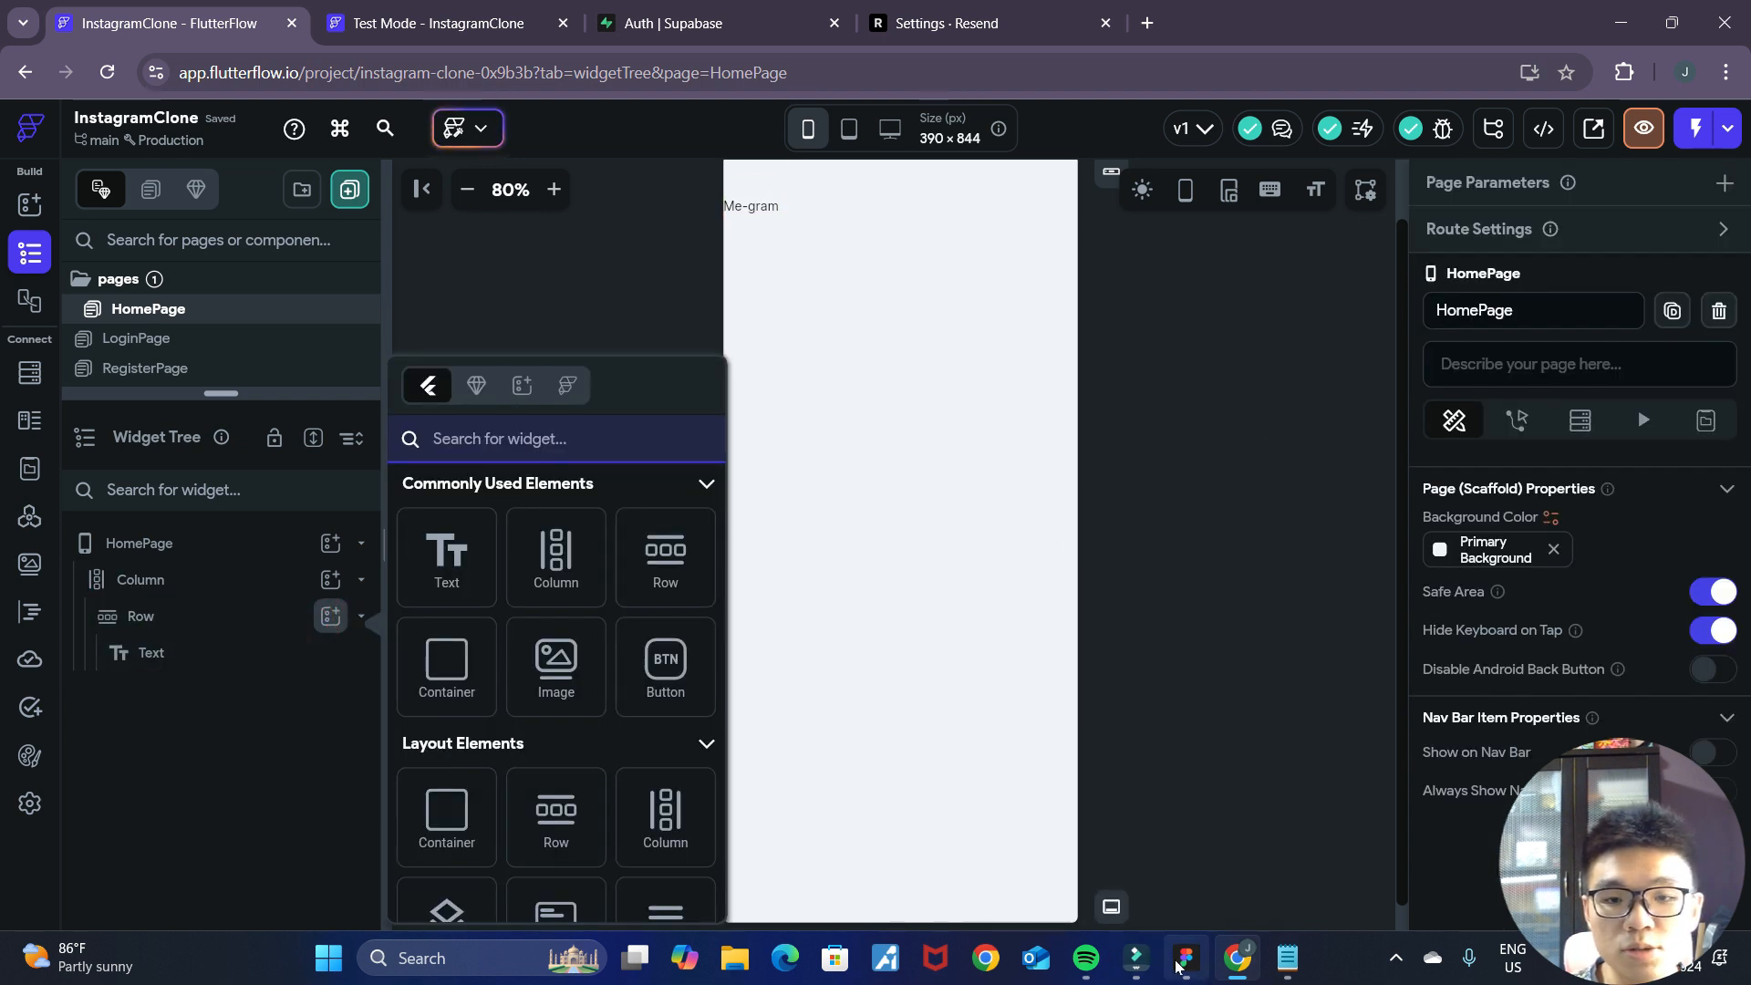
left_click(1183, 959)
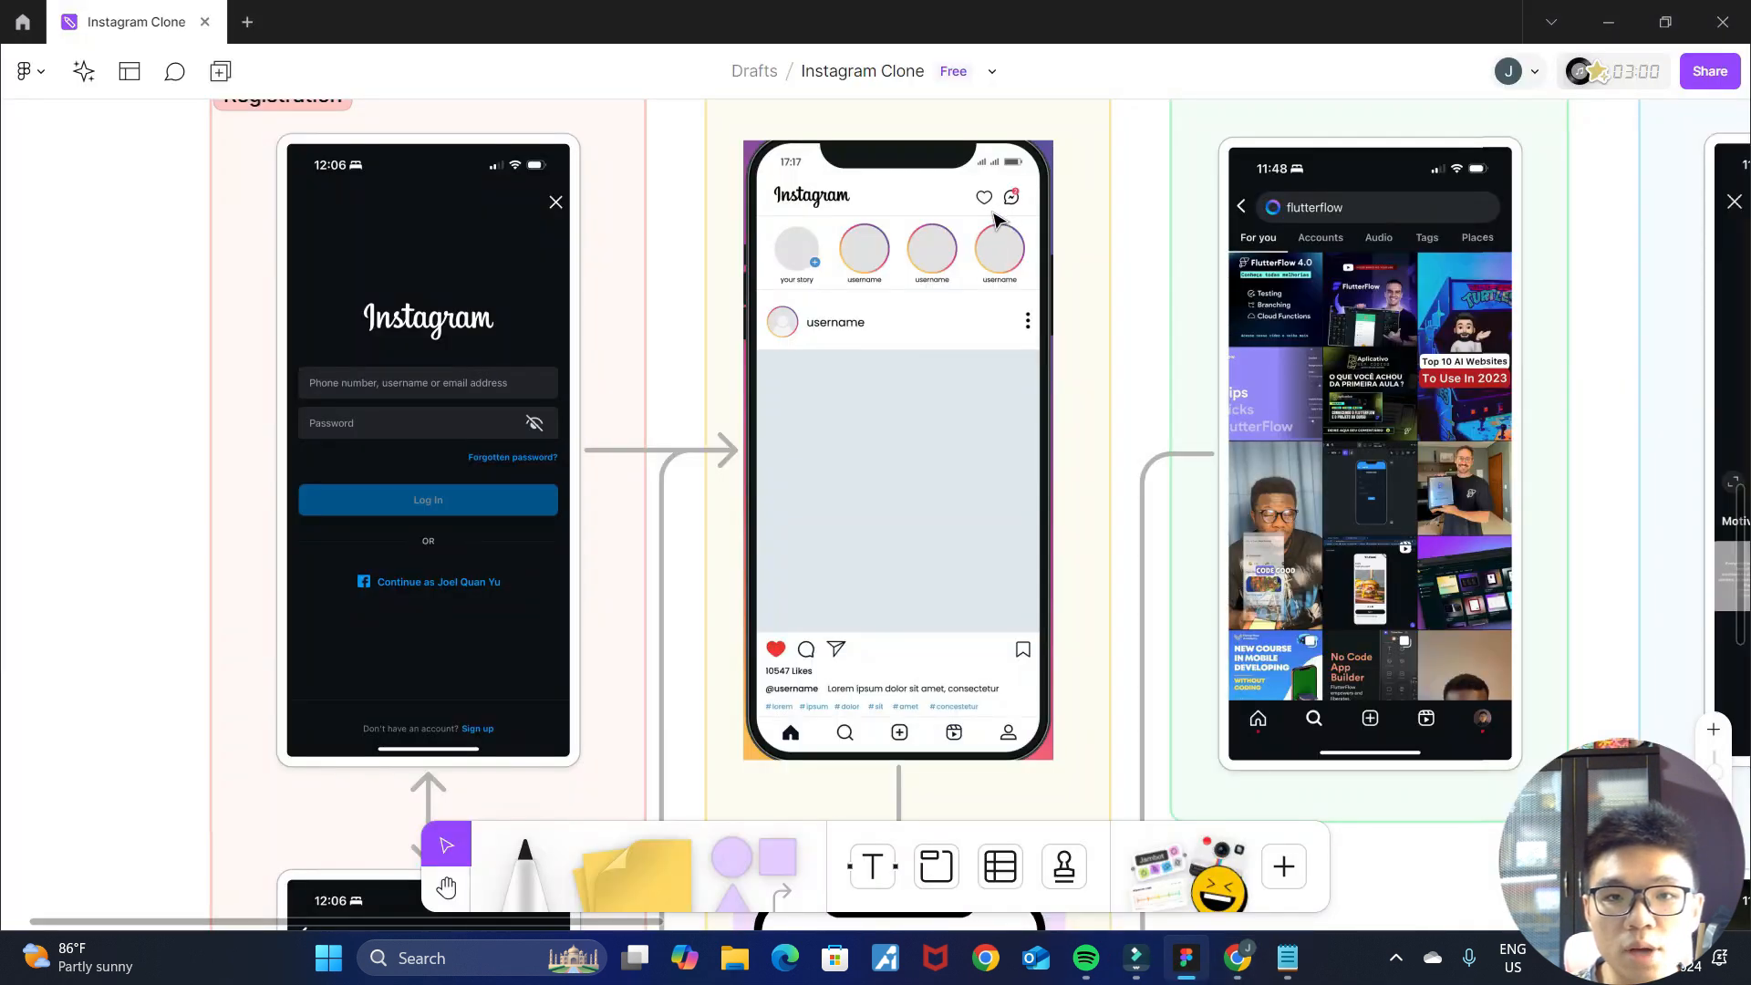
left_click(1236, 957)
type("icon")
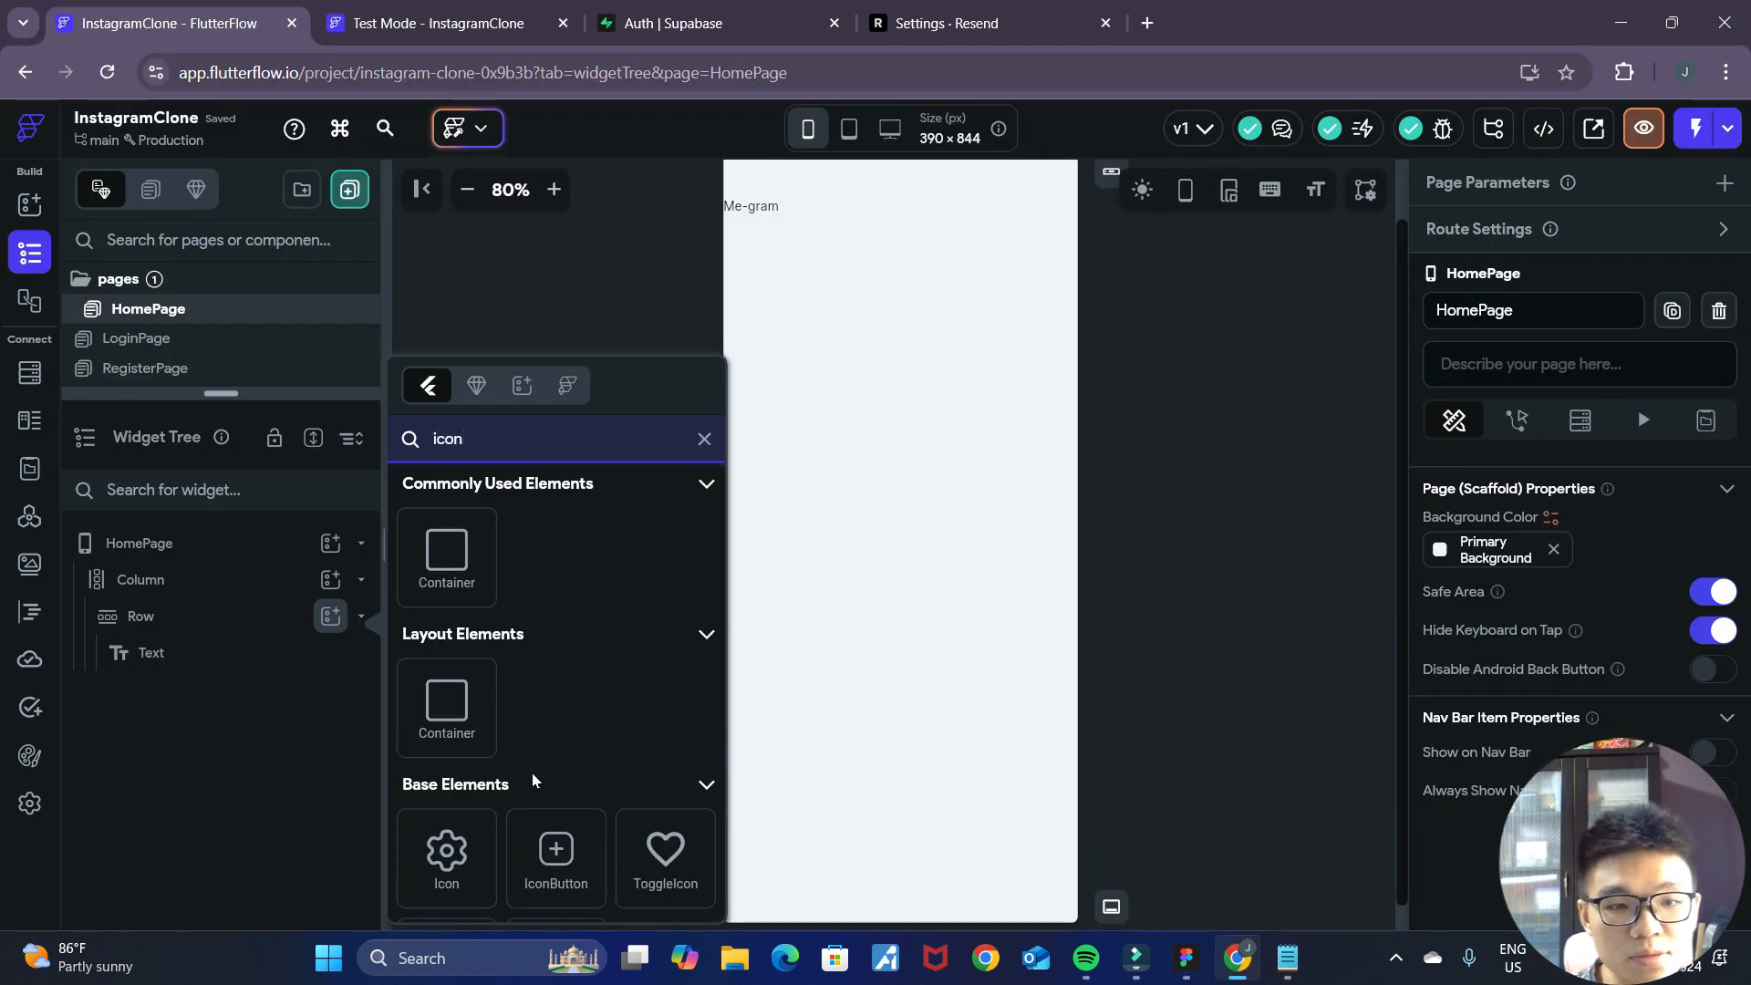
left_click(446, 852)
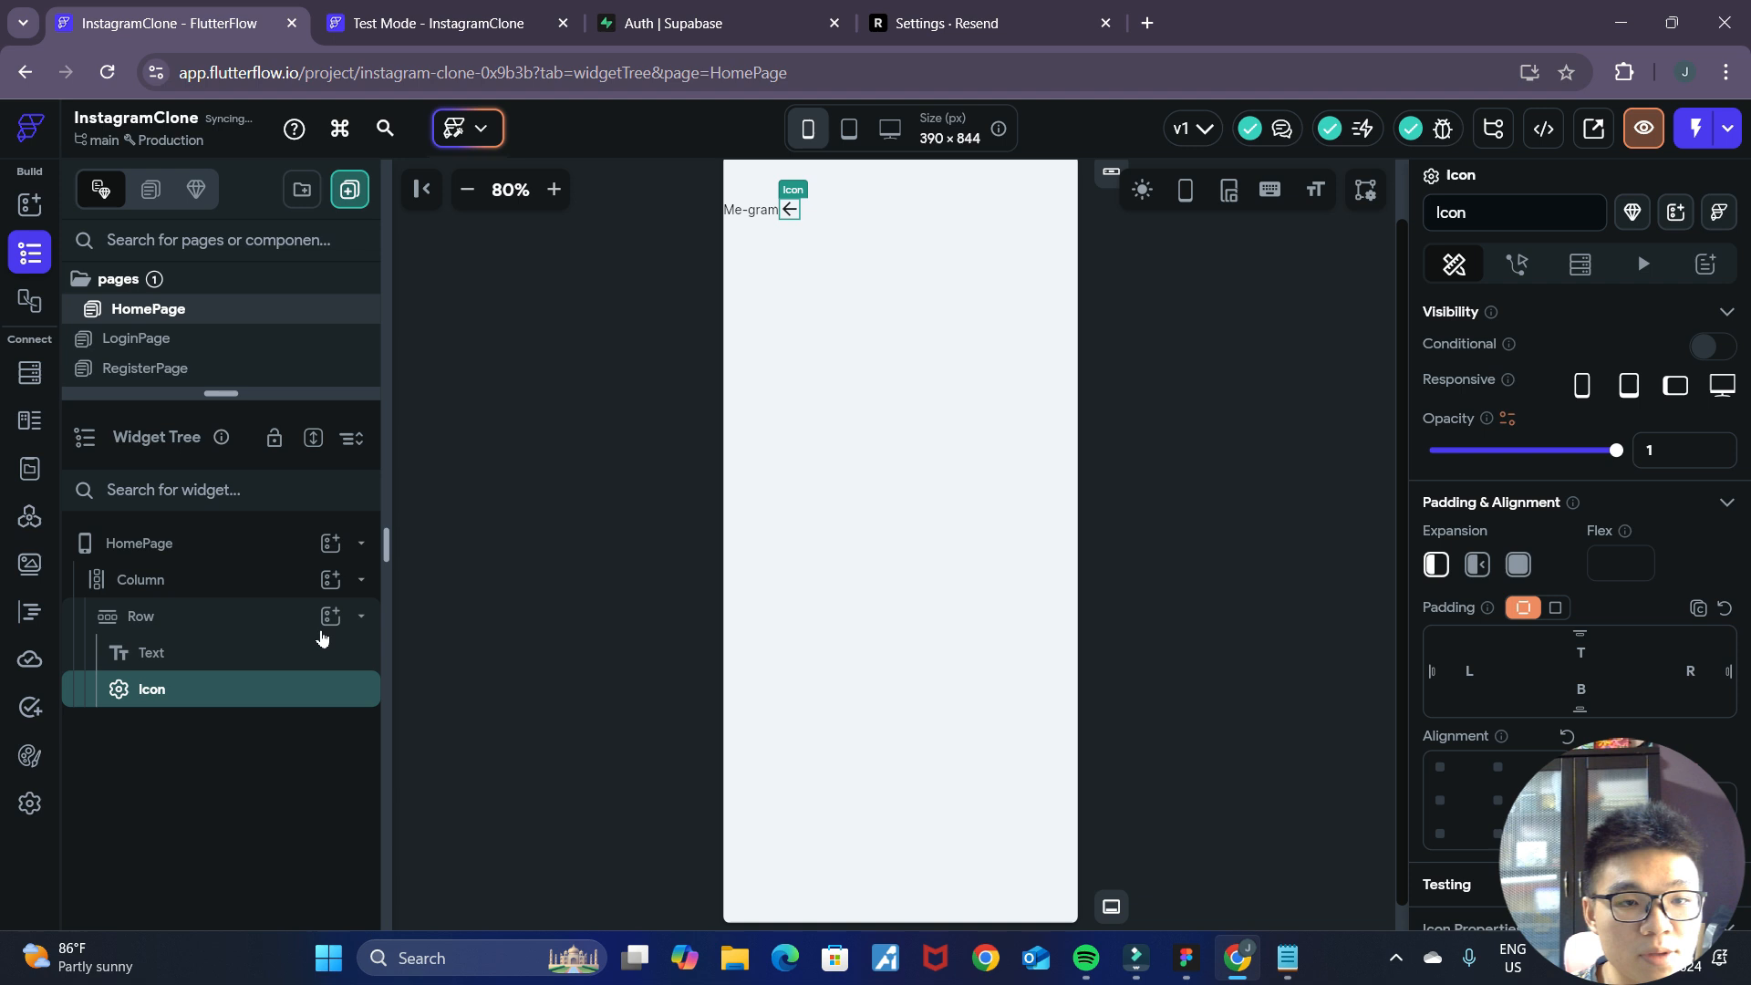
left_click(305, 697)
Compare the header spacing with the Figma mockup and set the Row's left and right padding to 16 in FlutterFlow.
left_click(235, 653)
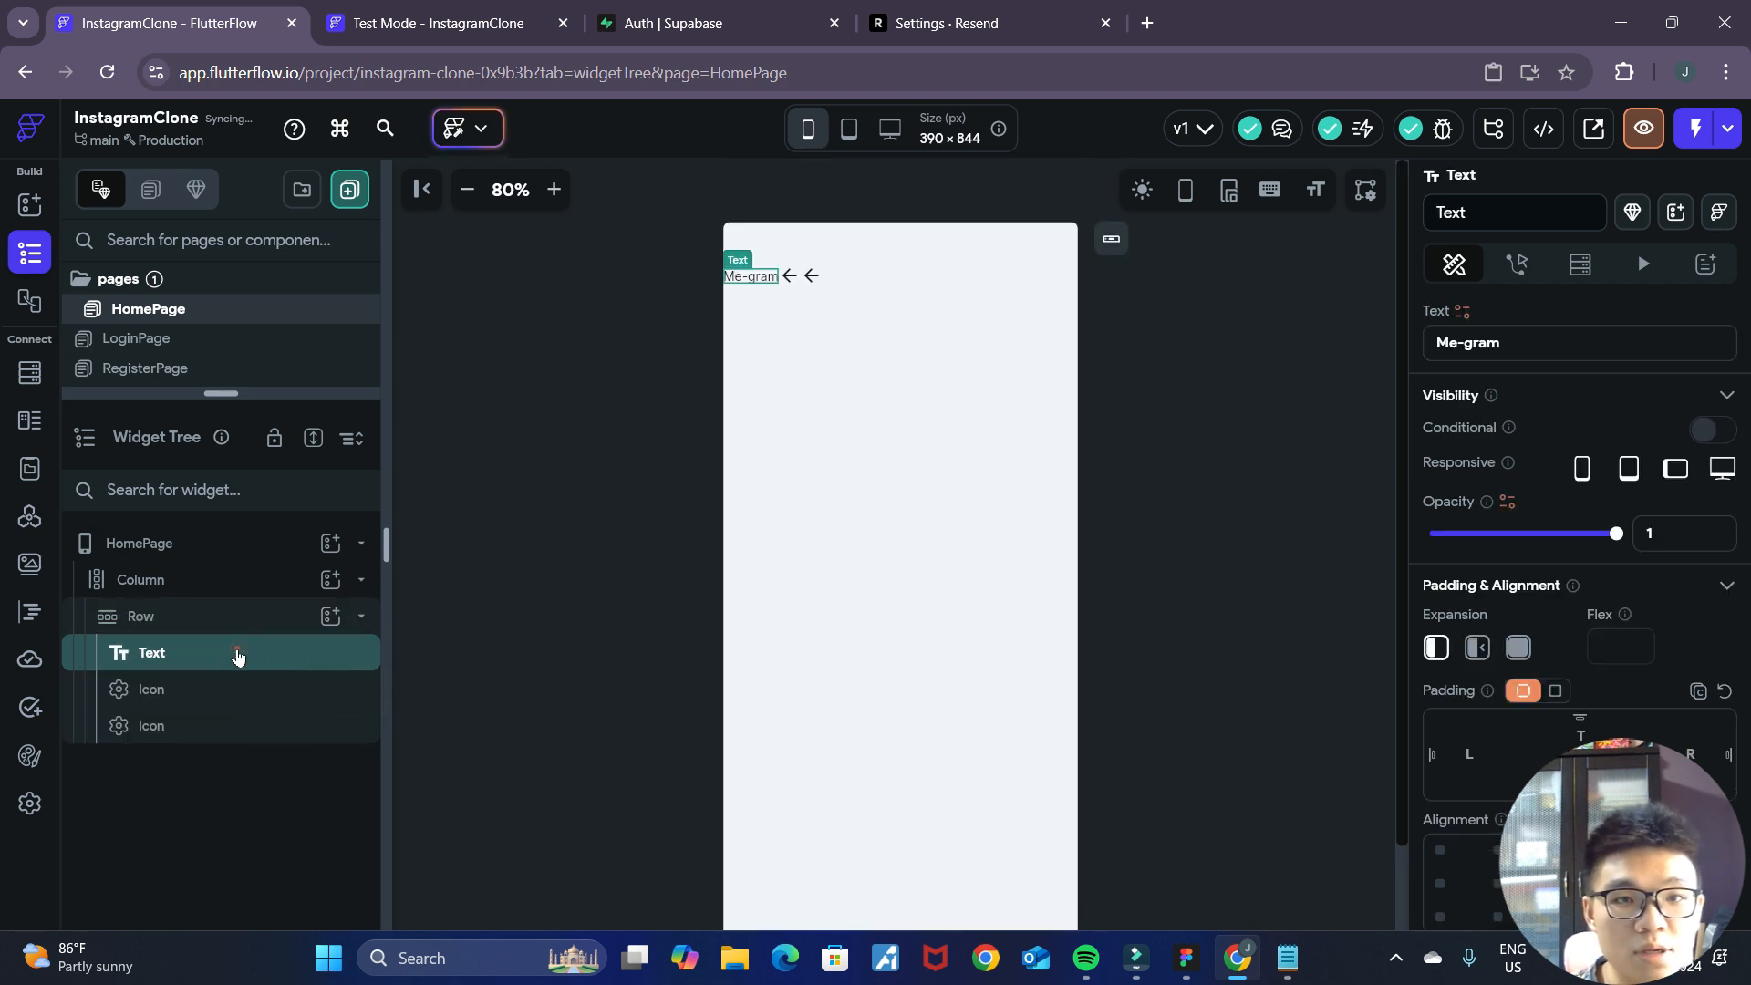
left_click(1186, 957)
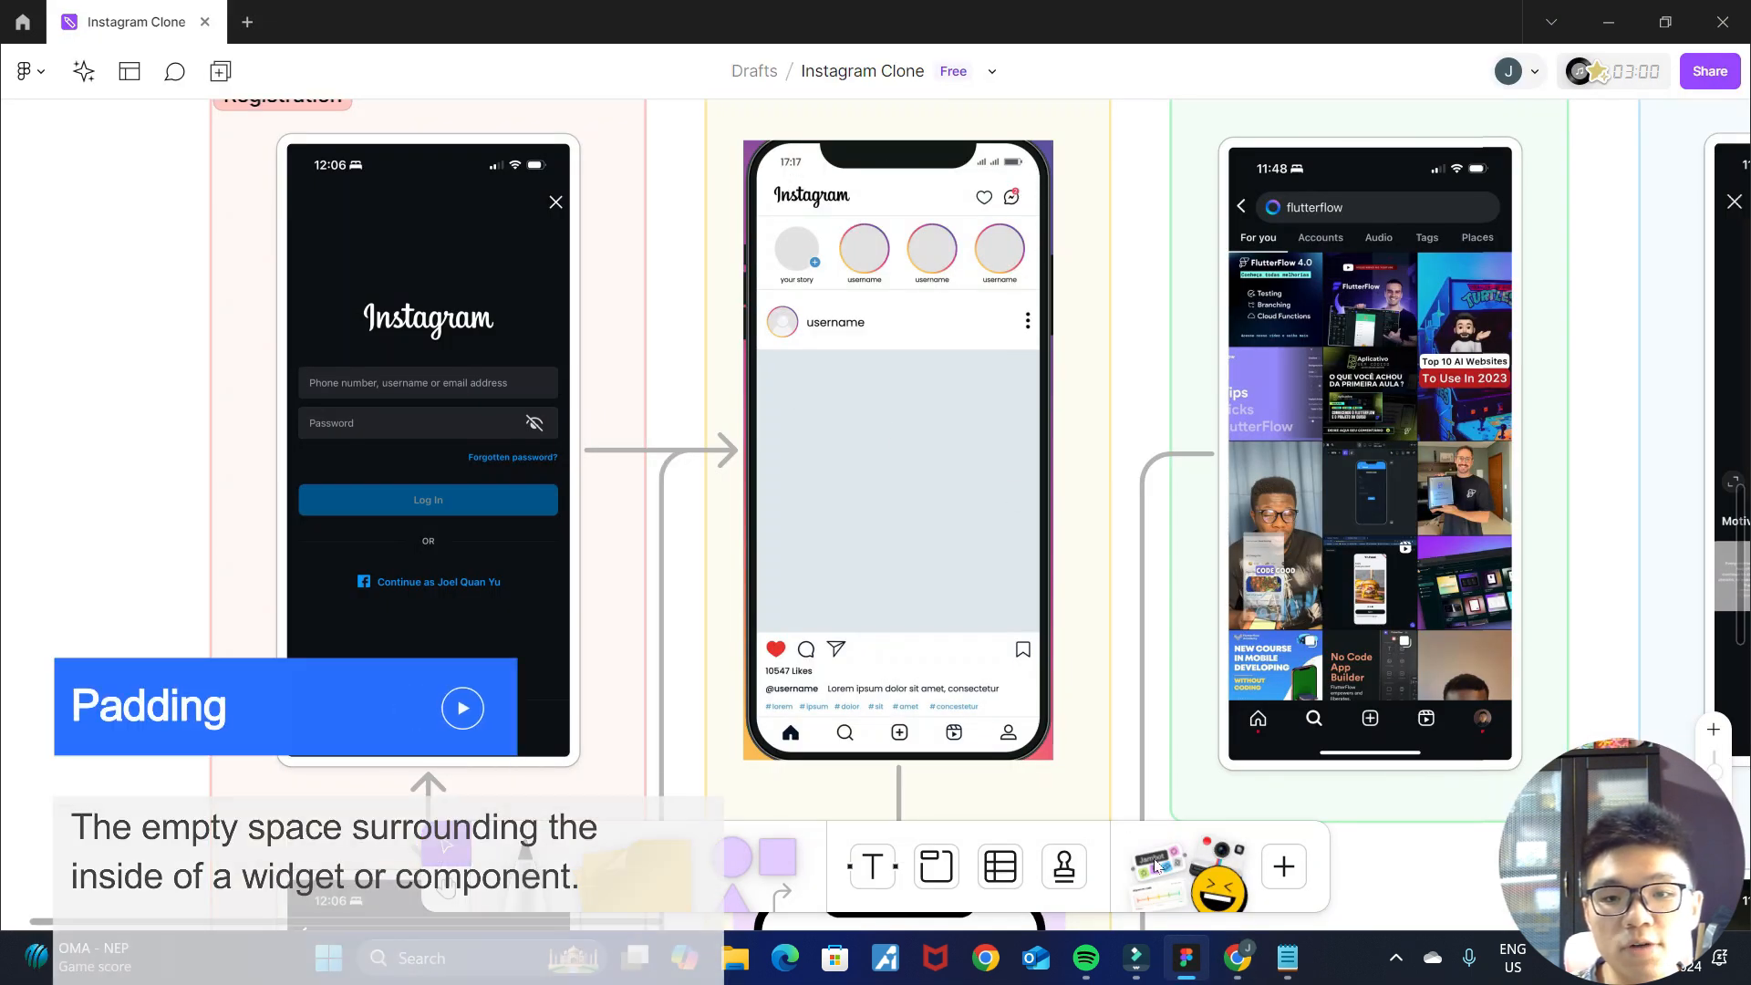
key("alt+Tab")
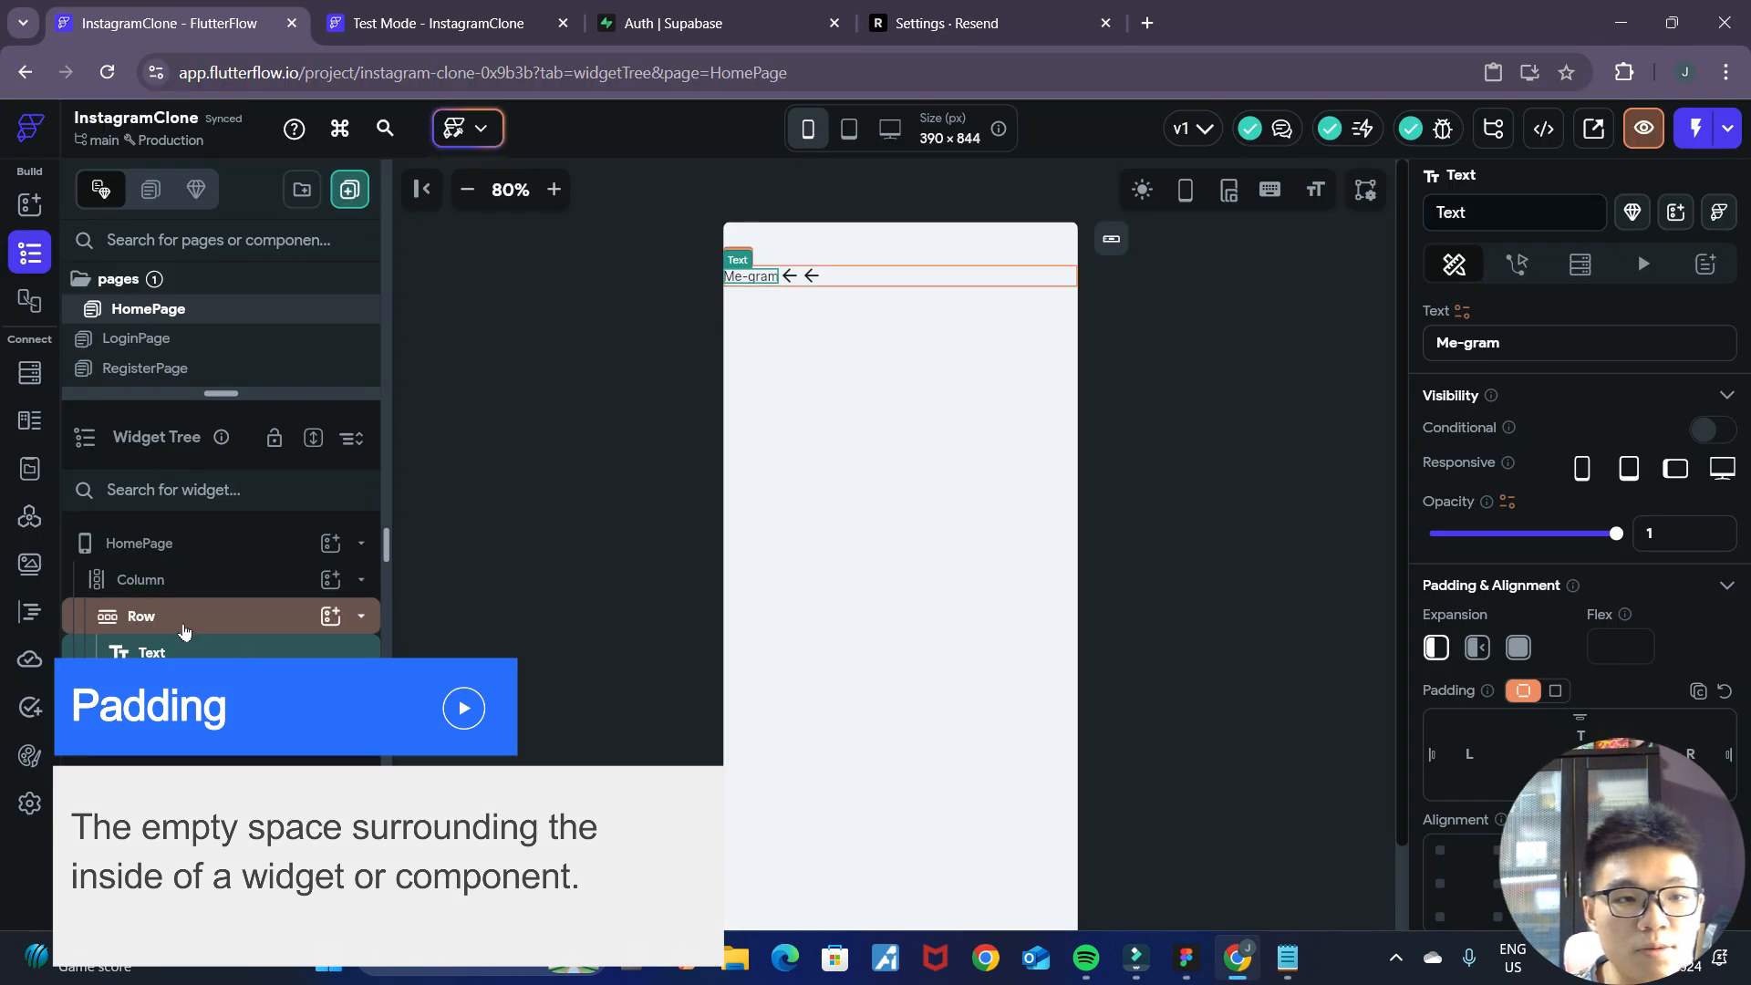
left_click(184, 625)
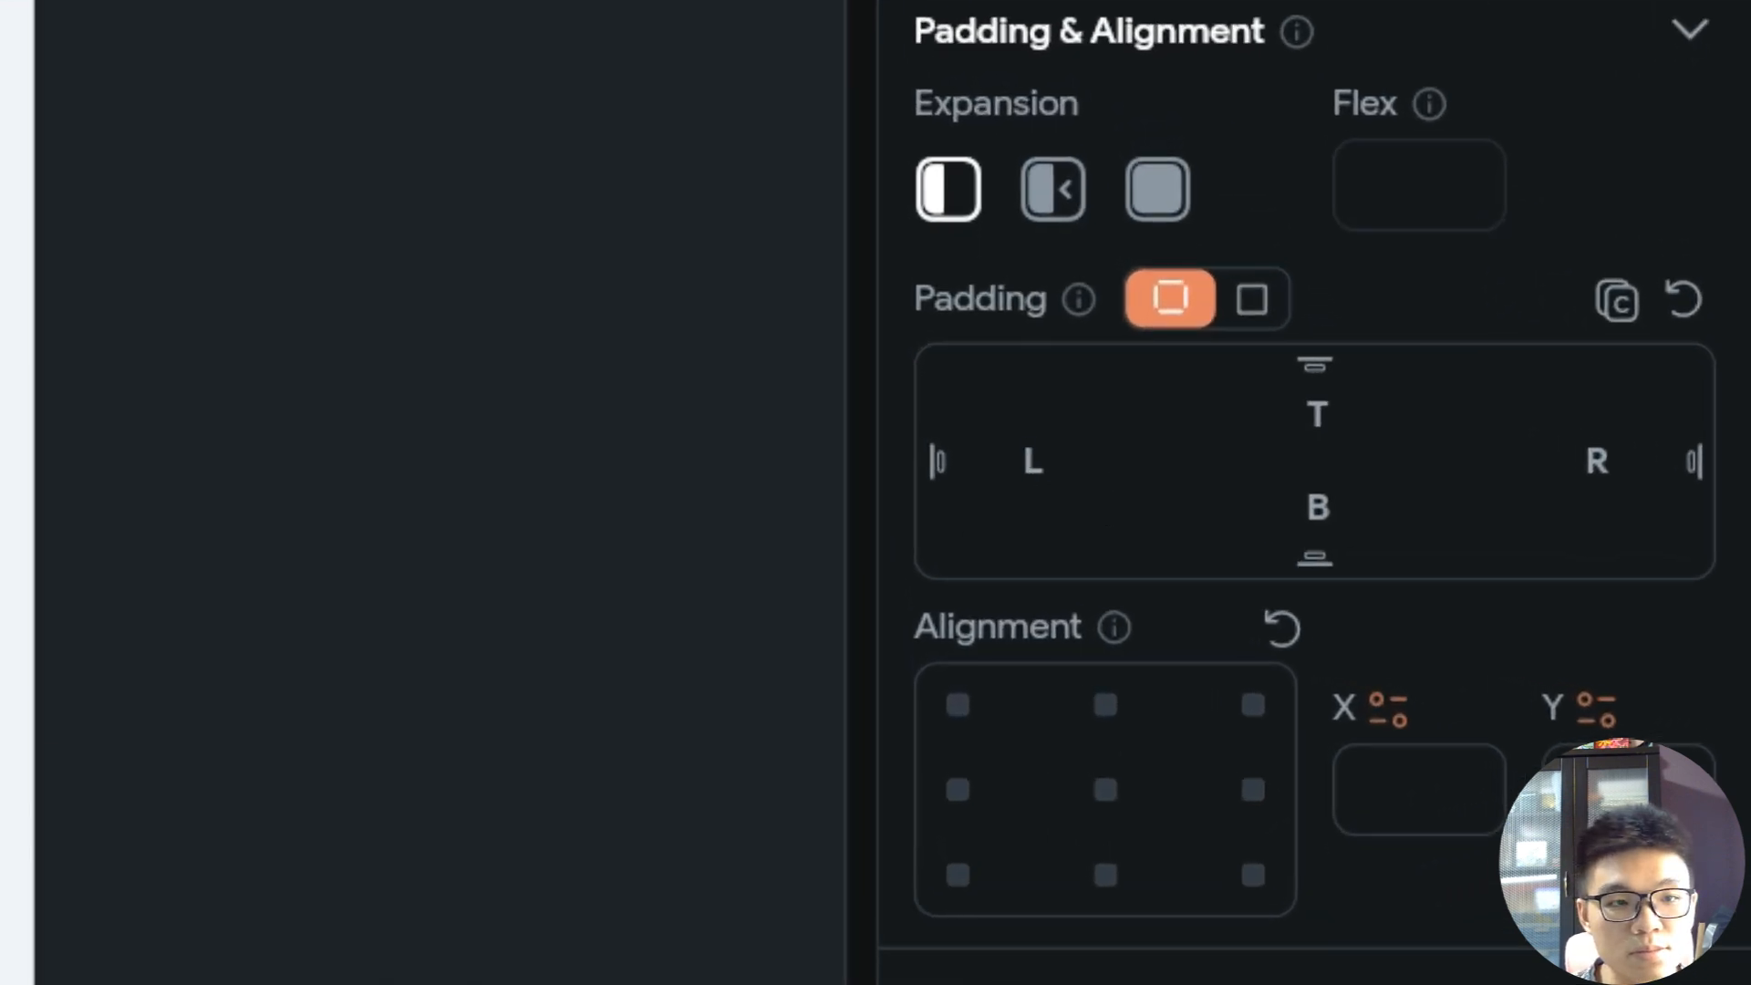
mouse_move(949, 472)
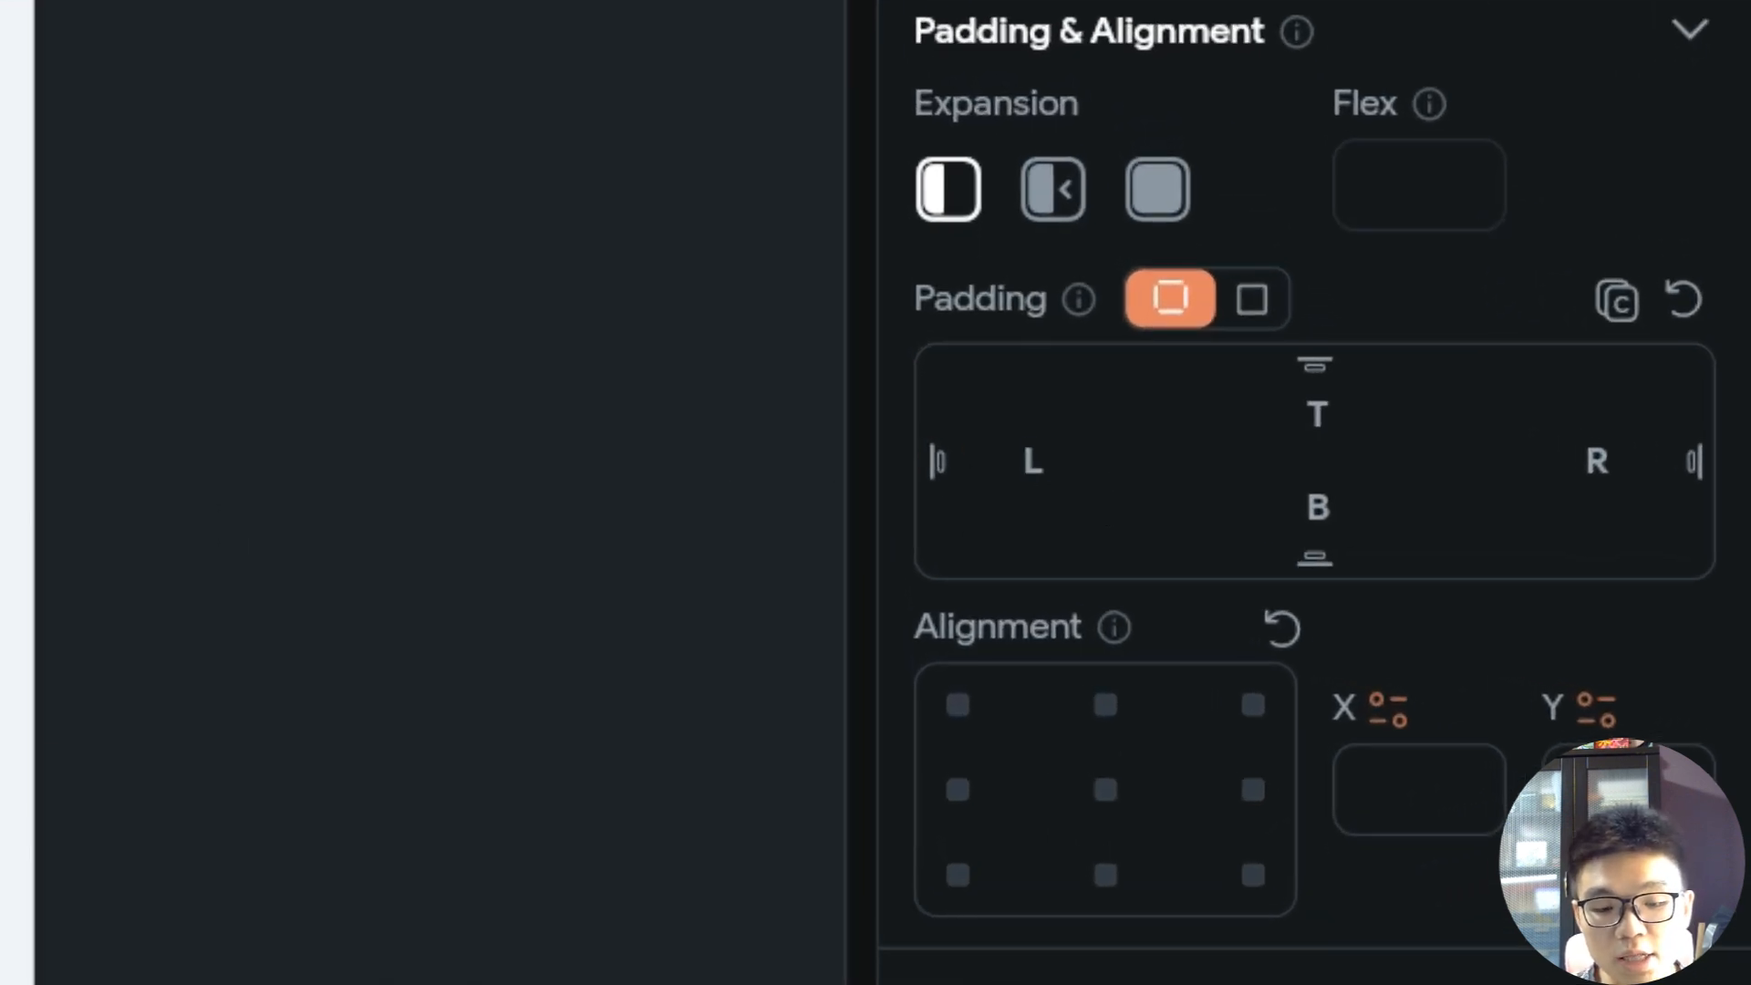
type("6")
left_click(1458, 470)
type("16")
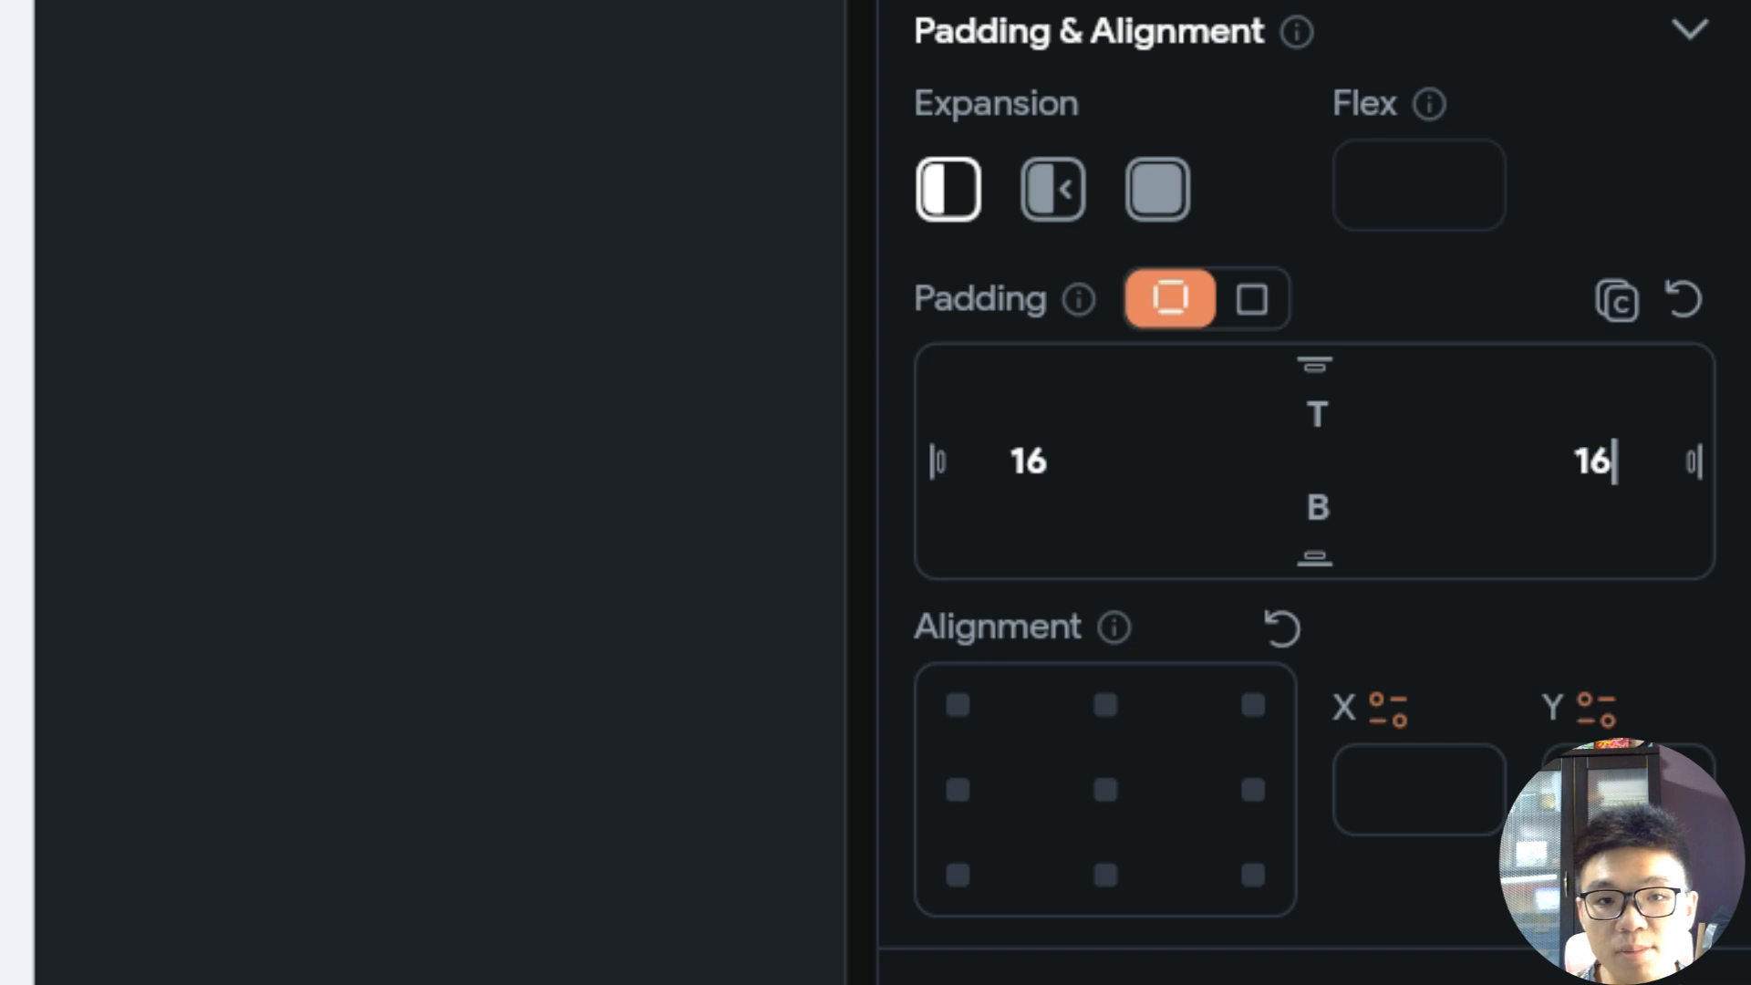
left_click(544, 72)
Expand the "Me-gram" text to fill the Row's free width and push the two icons to the far end.
left_click(765, 284)
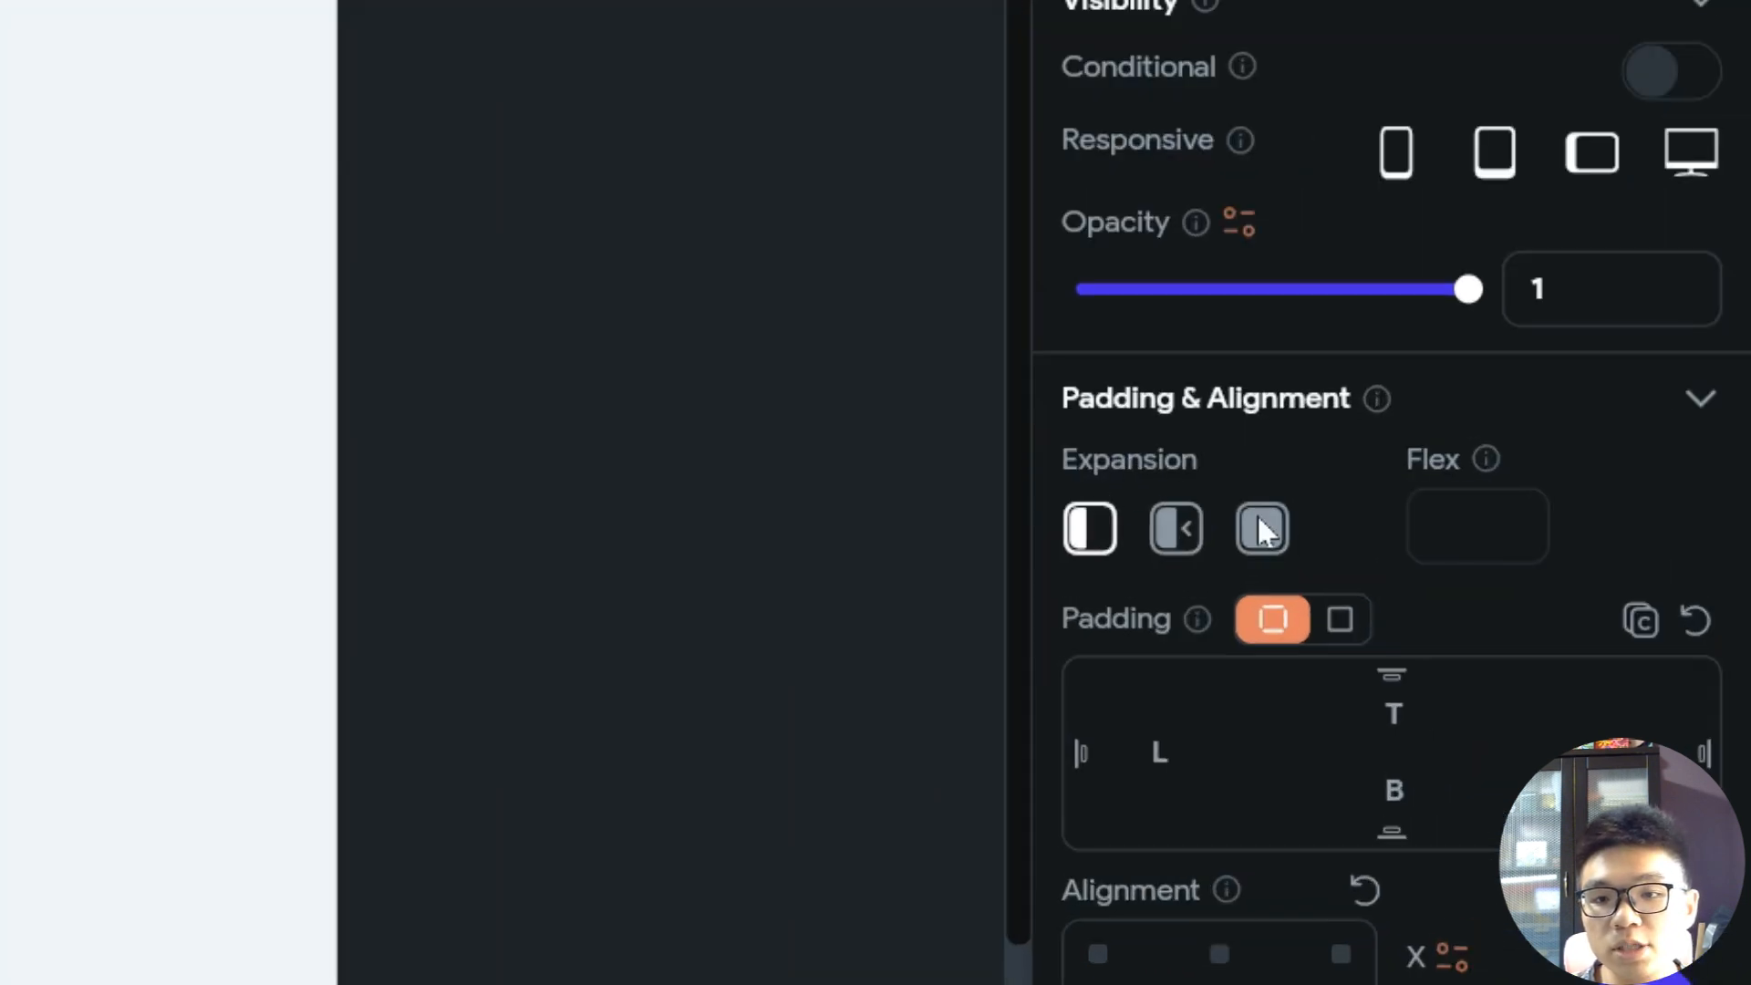
left_click(1261, 545)
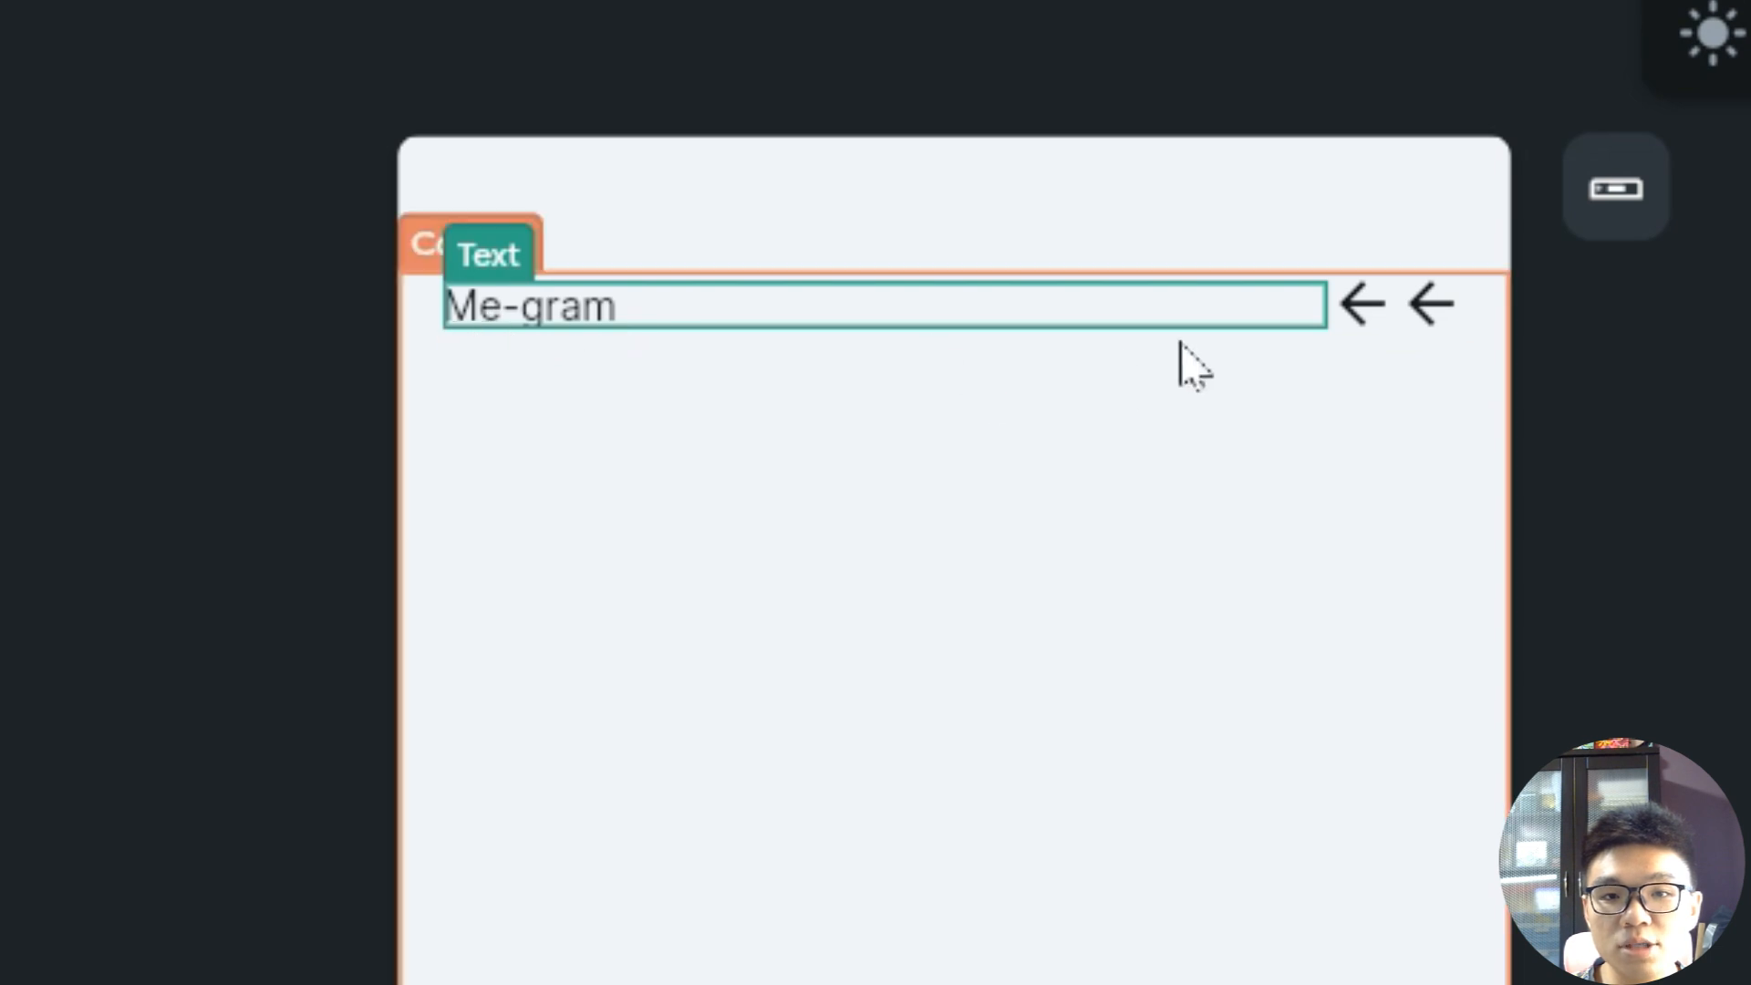
left_click(136, 383)
Set the "Me-gram" text's theme style to Headline Large.
left_click(508, 308)
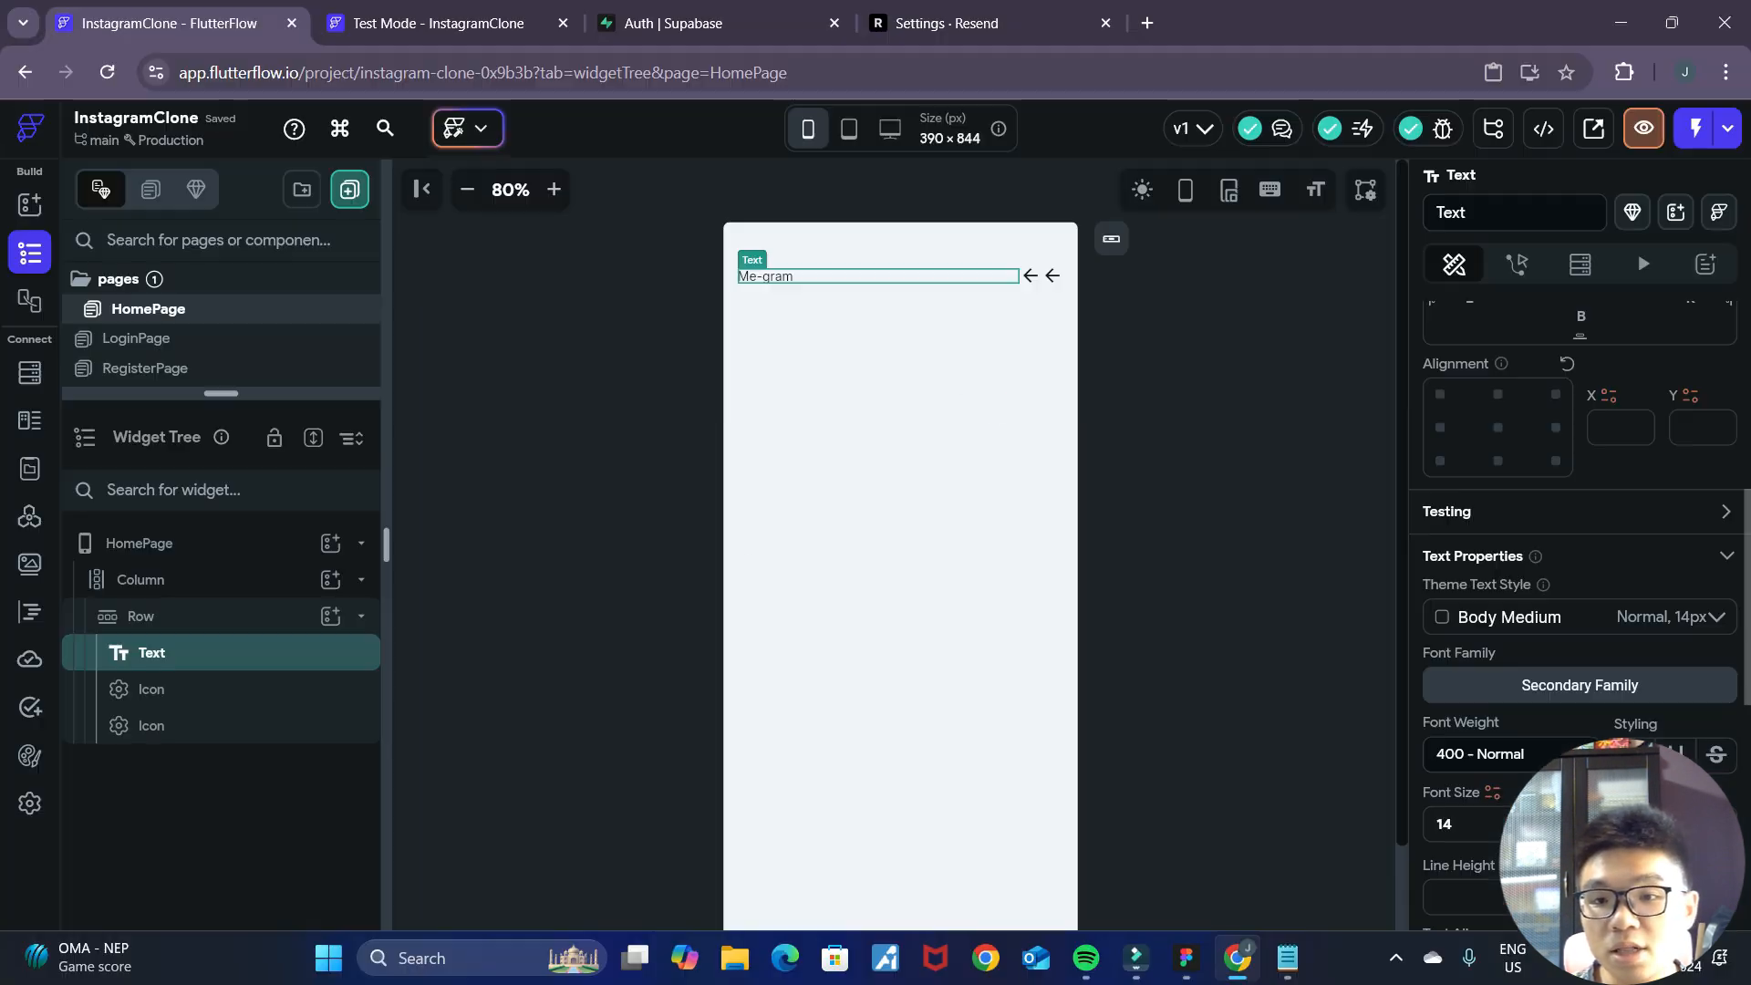
scroll(1569, 643, "down", 4)
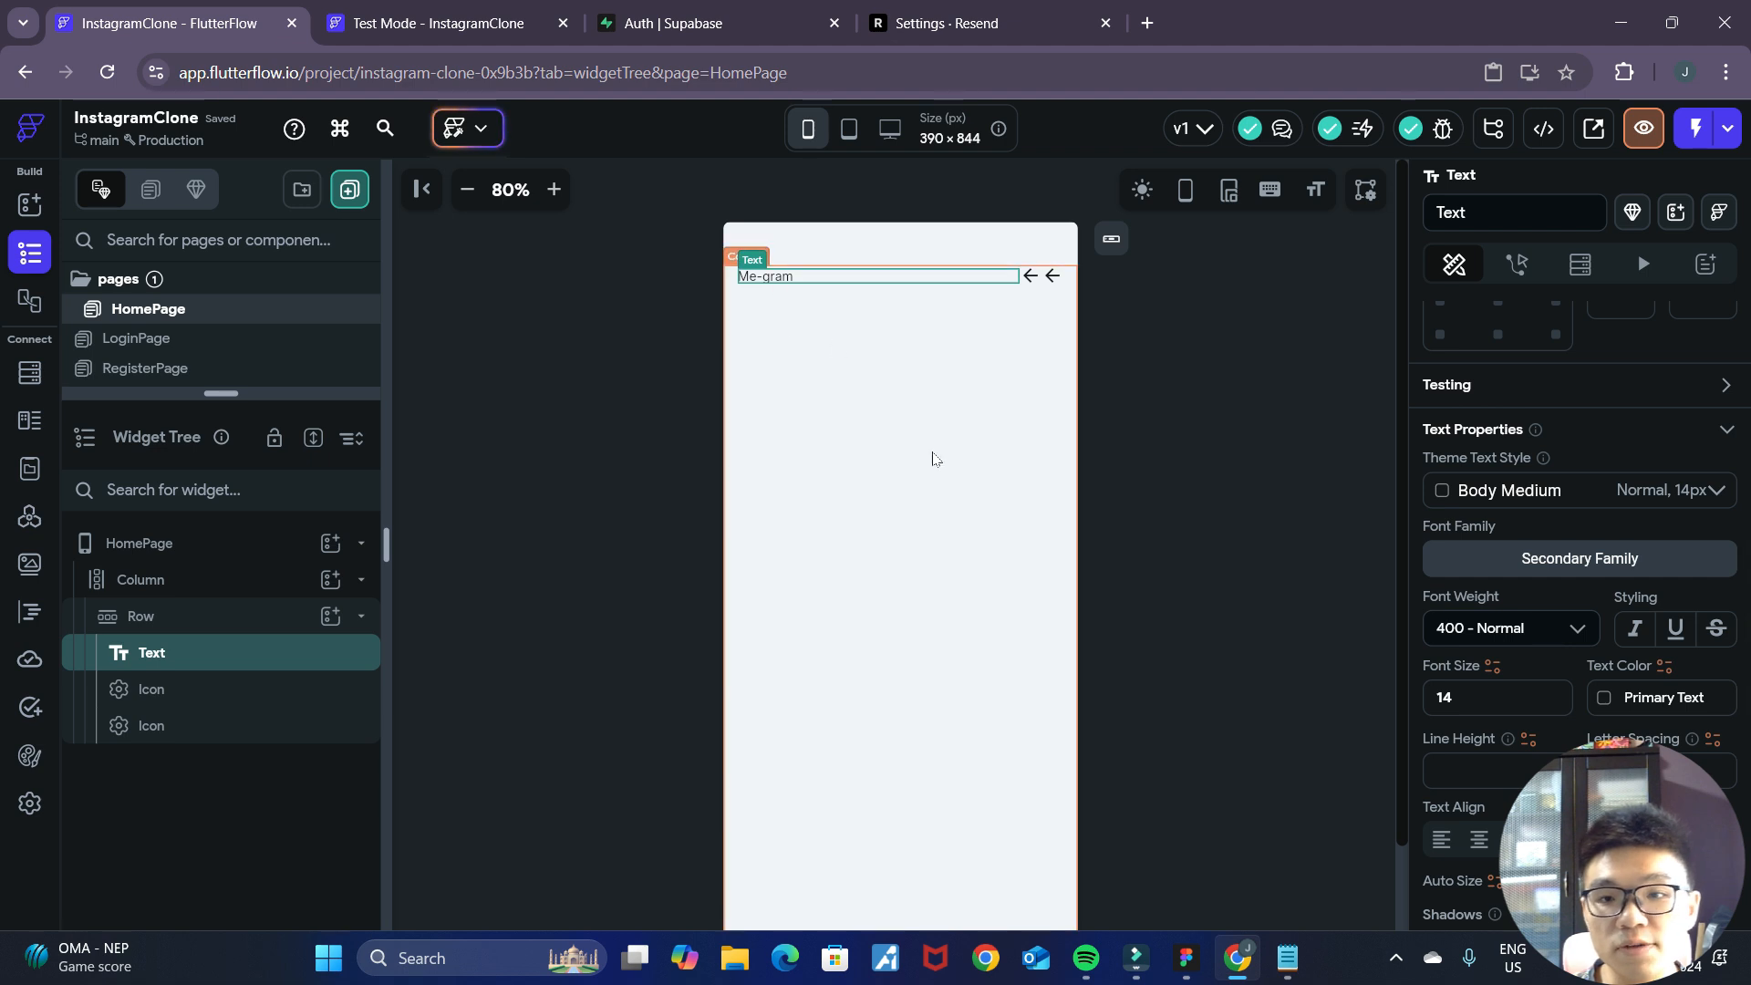
left_click(1460, 507)
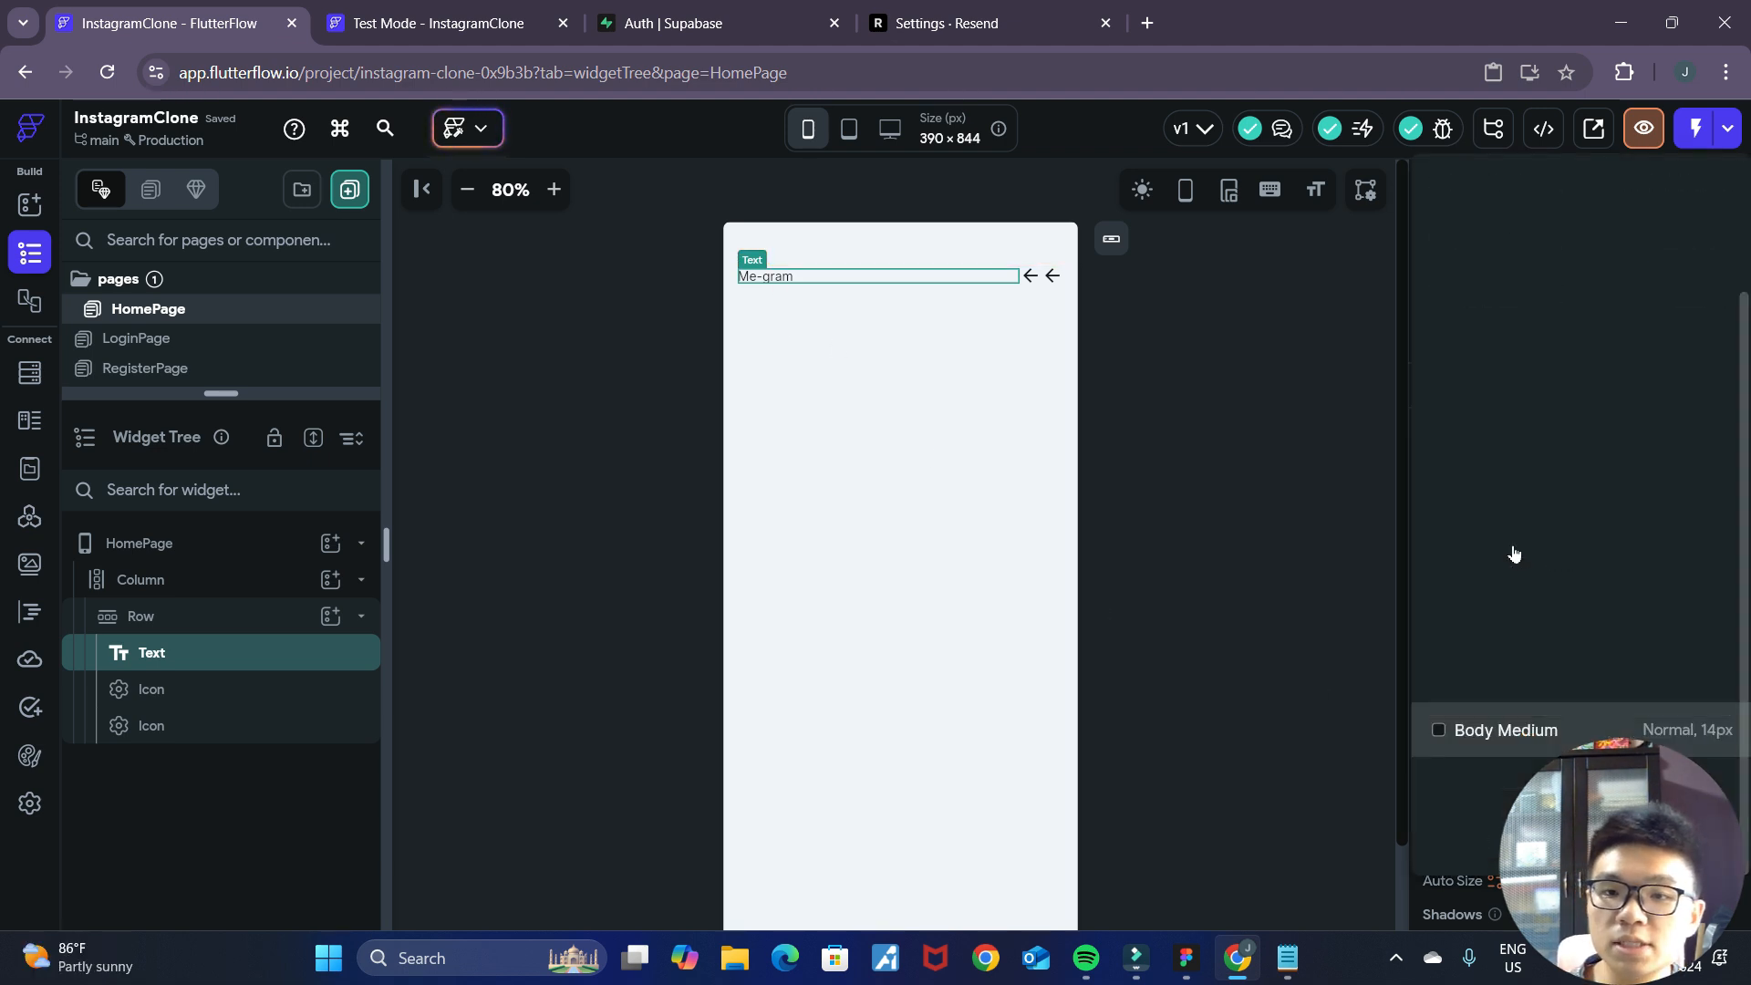
scroll(1568, 584, "up", 3)
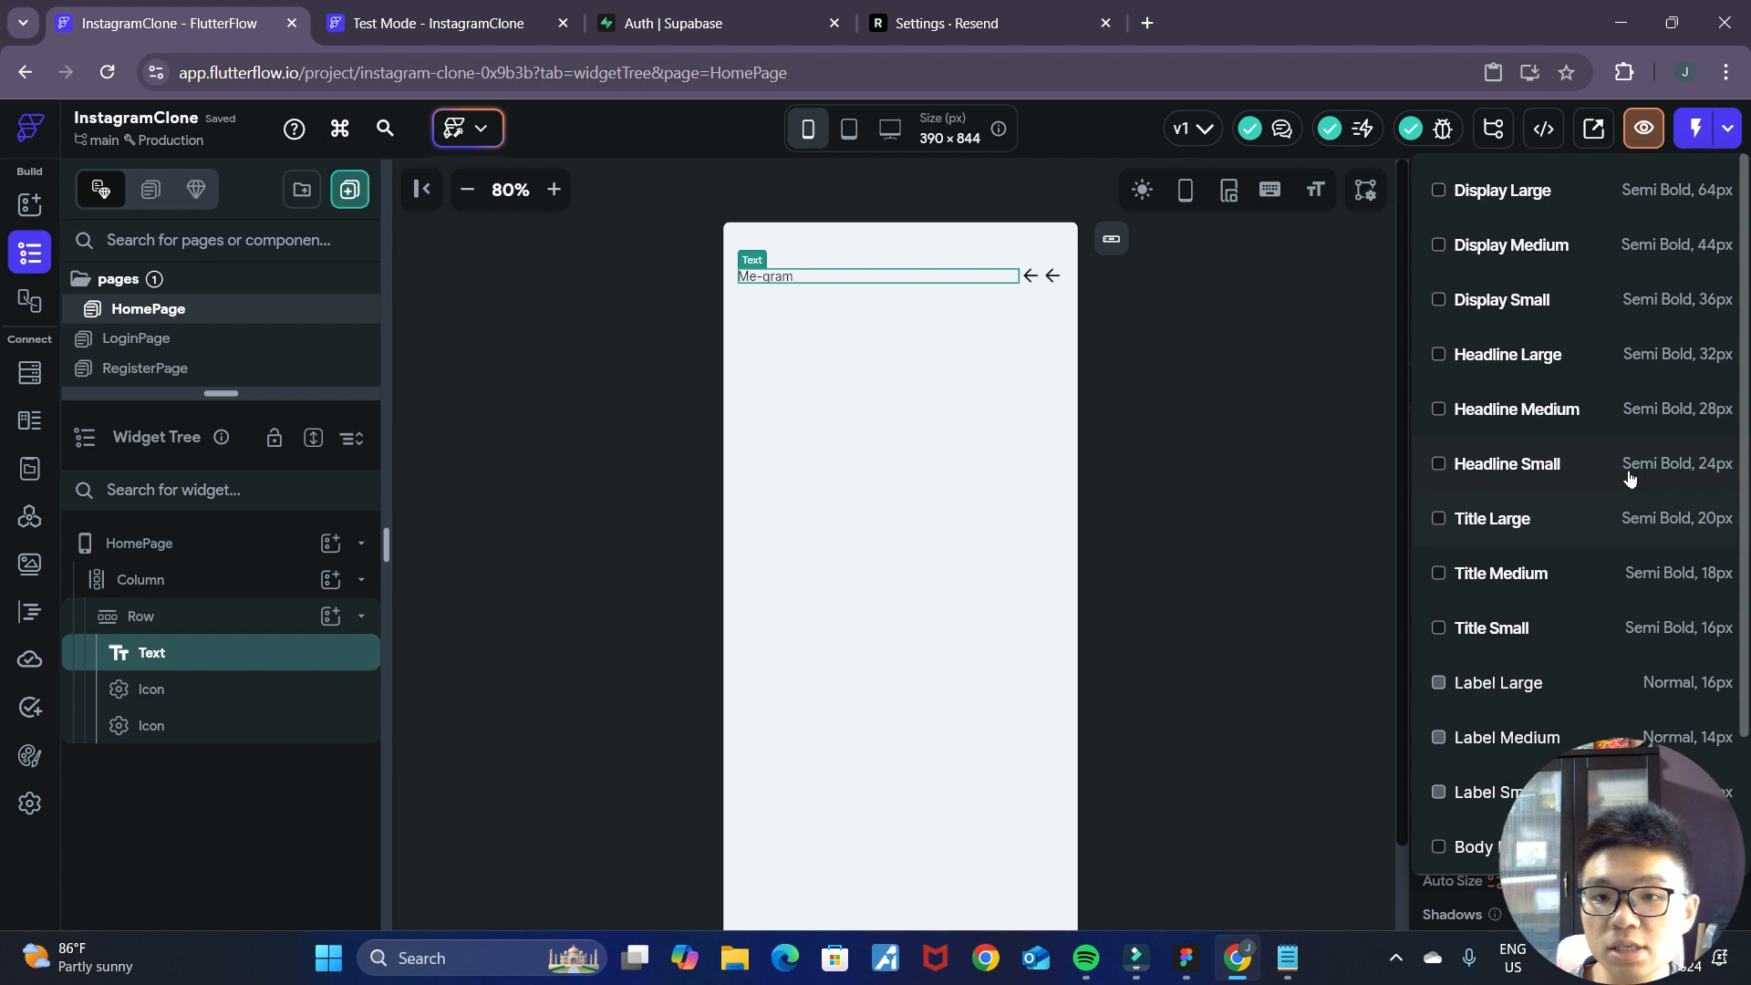
left_click(1595, 366)
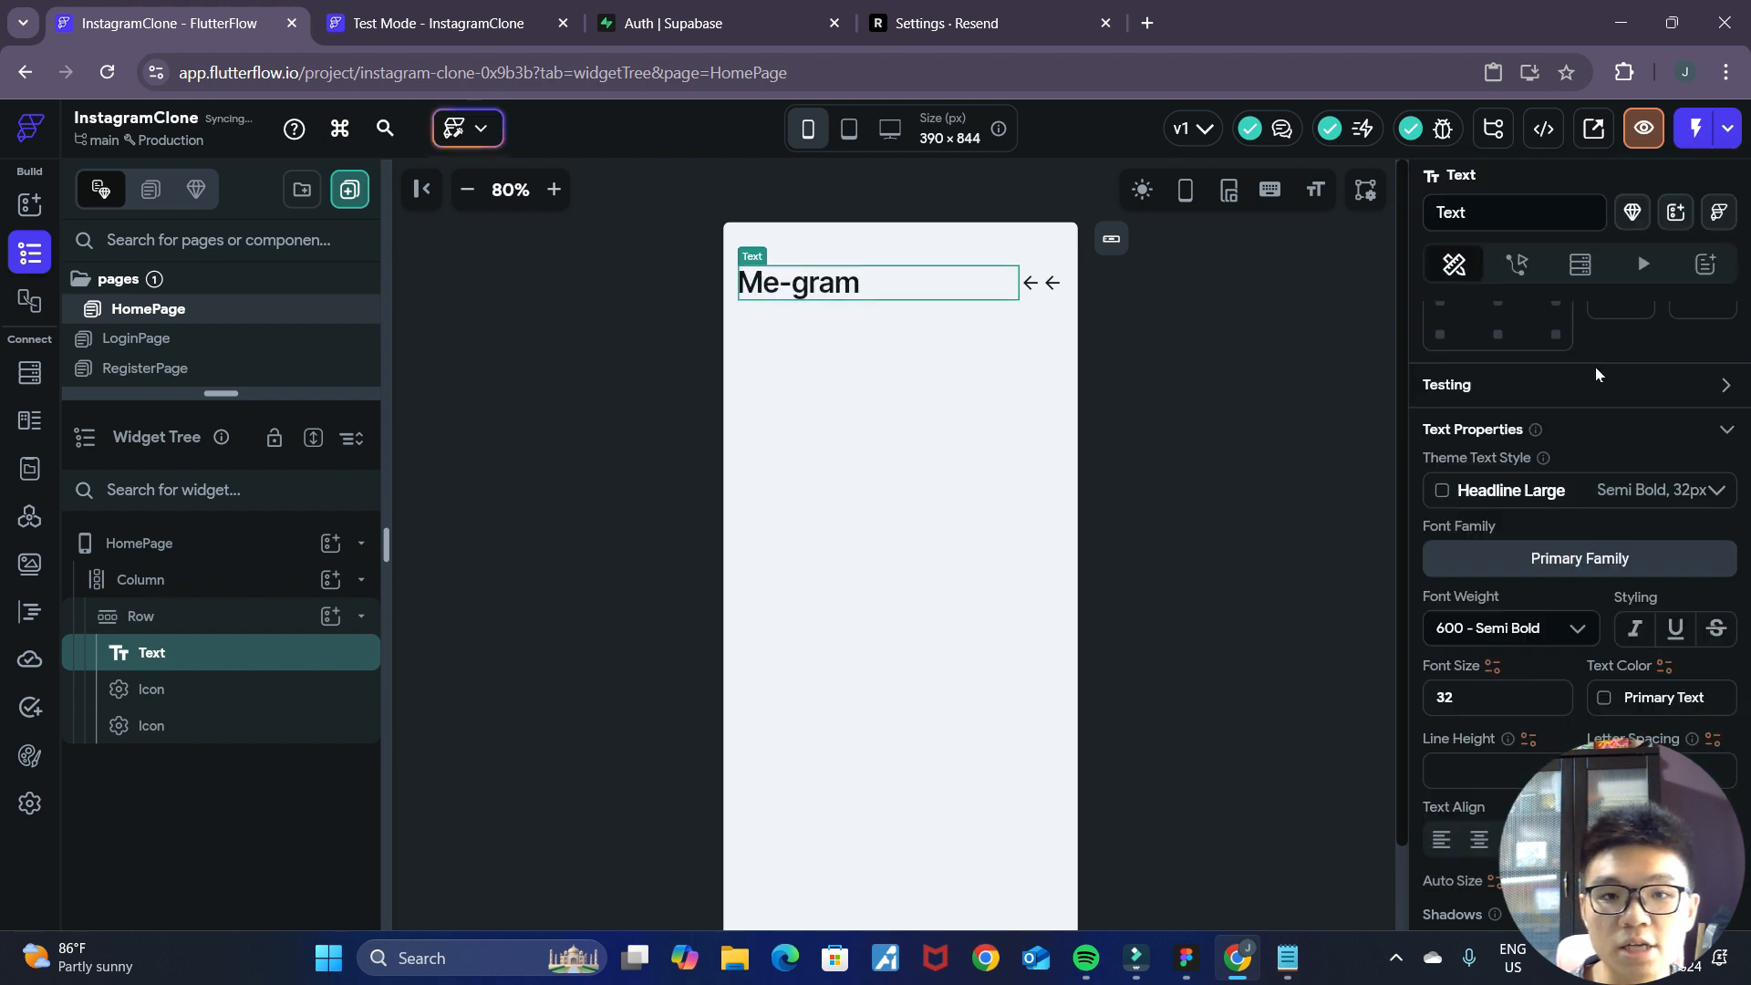
Set the "Me-gram" text's theme style to Headline Small.
left_click(1547, 490)
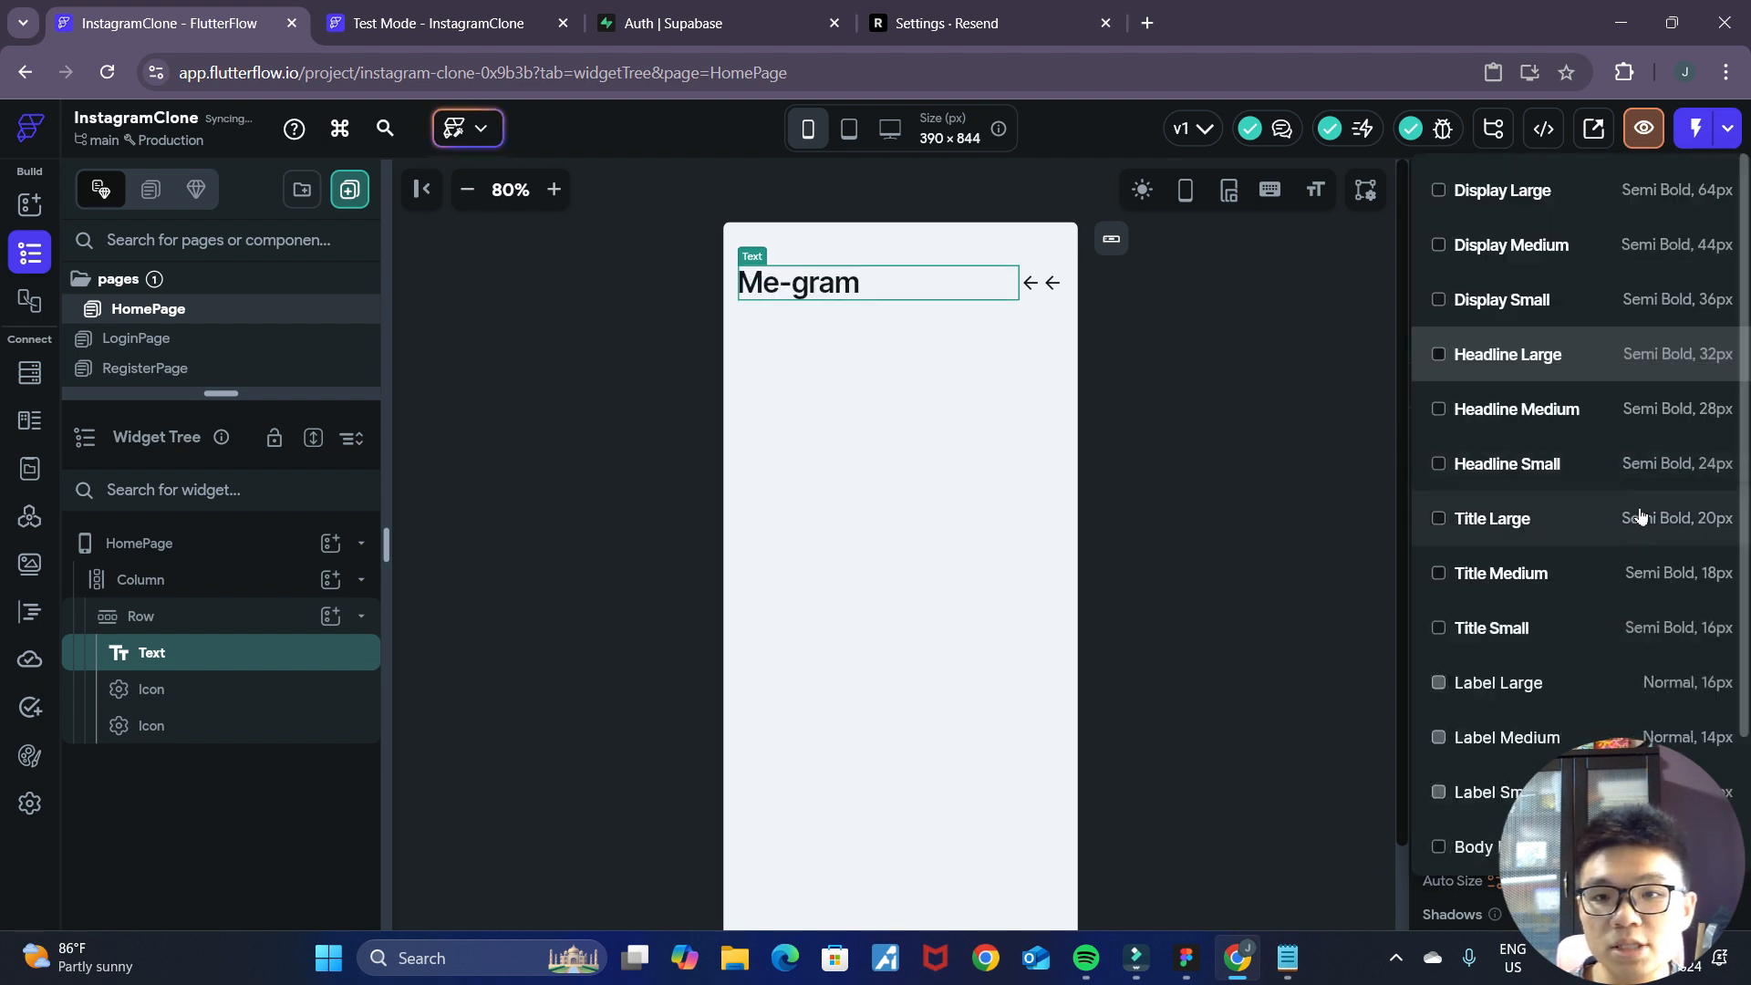
left_click(1567, 474)
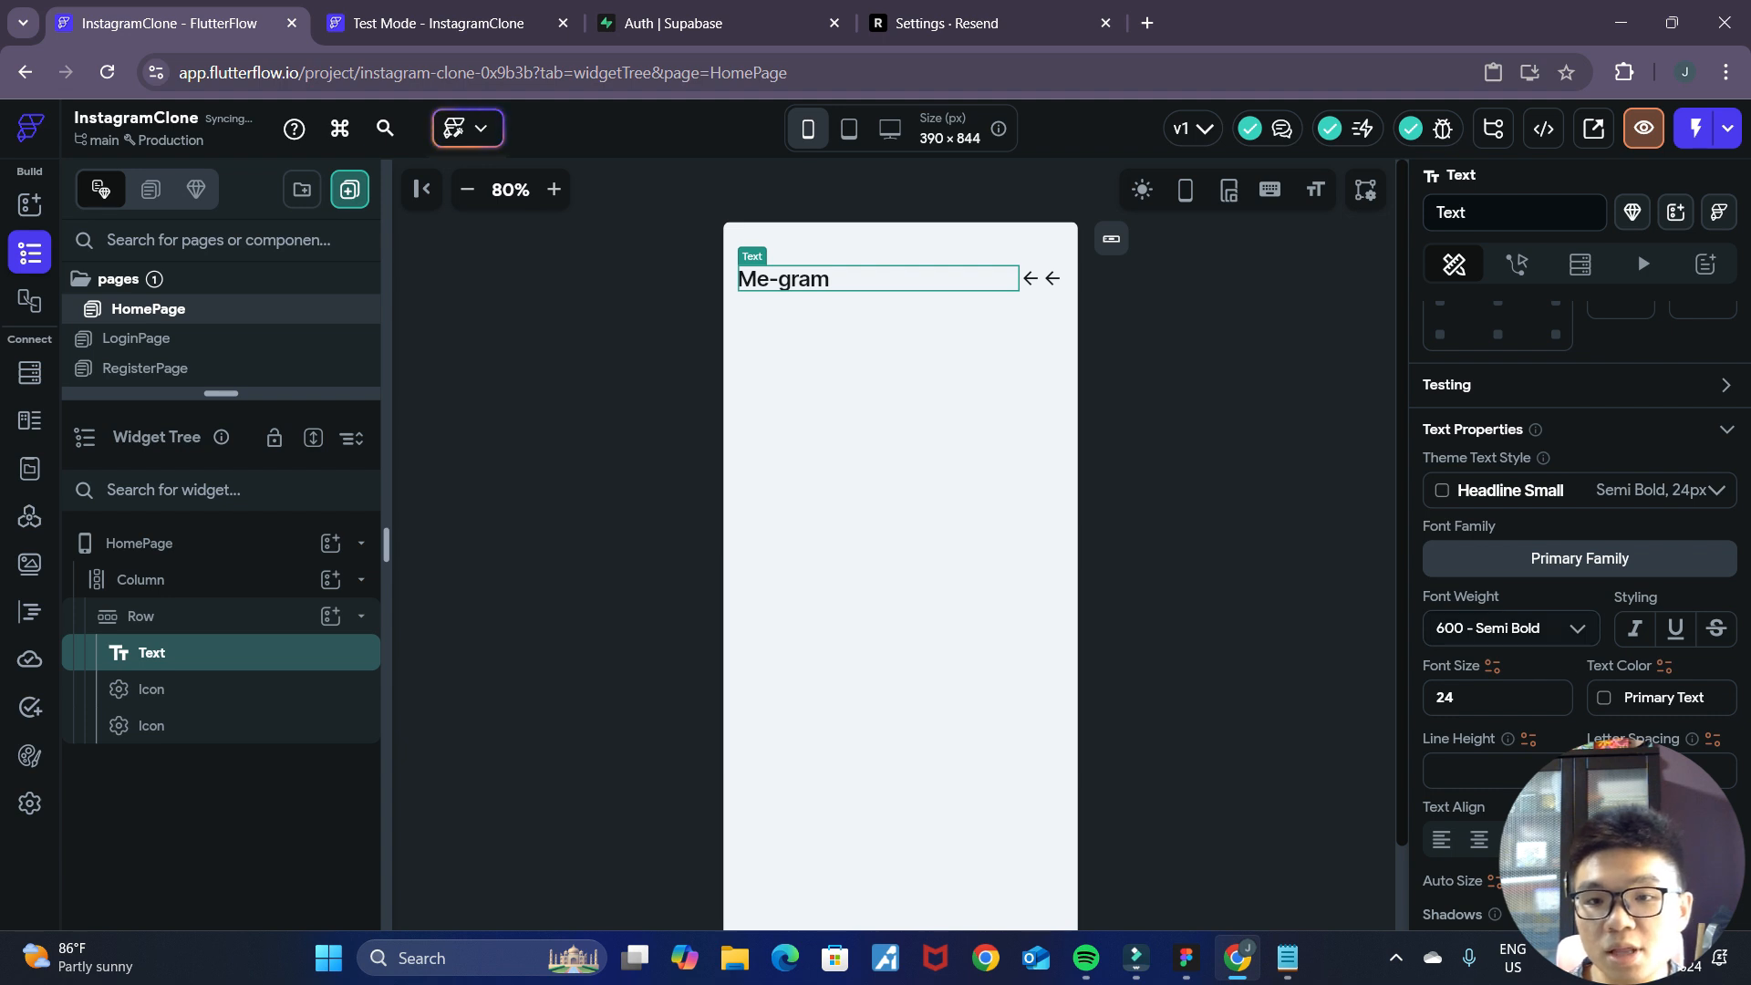
Browse the Google Fonts list for the "Me-gram" text's font family and close it without choosing.
left_click(1541, 569)
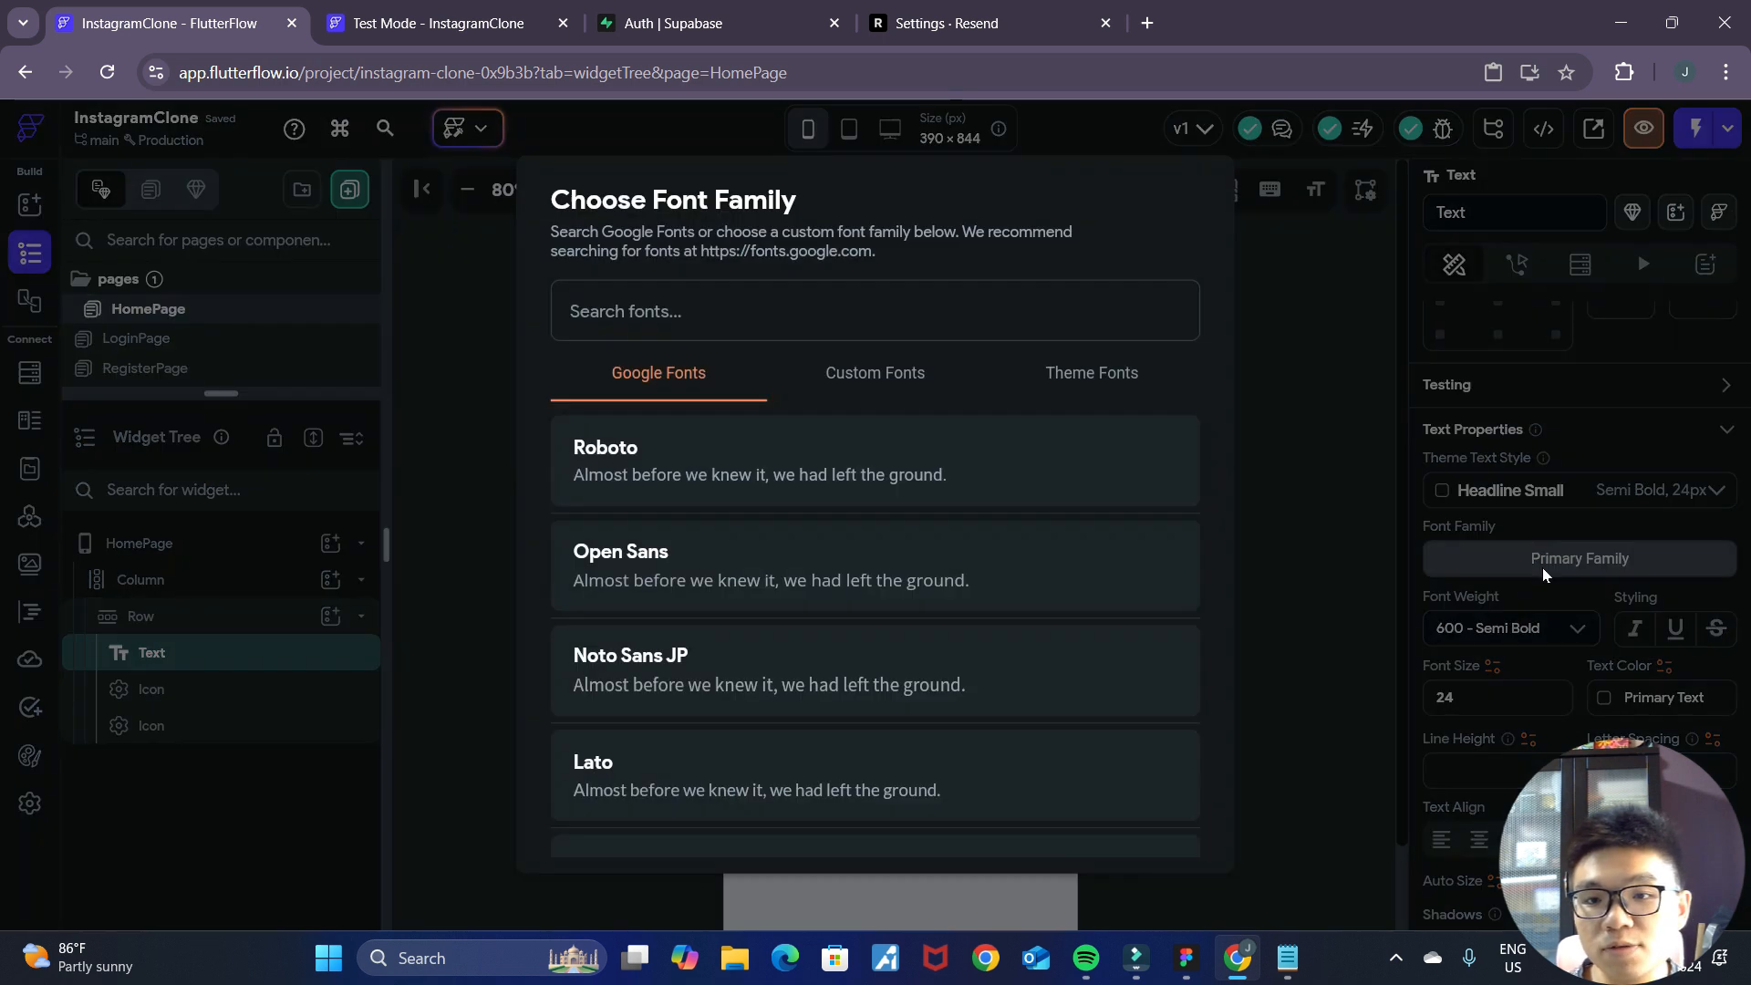
scroll(857, 643, "down", 10)
scroll(871, 638, "down", 1)
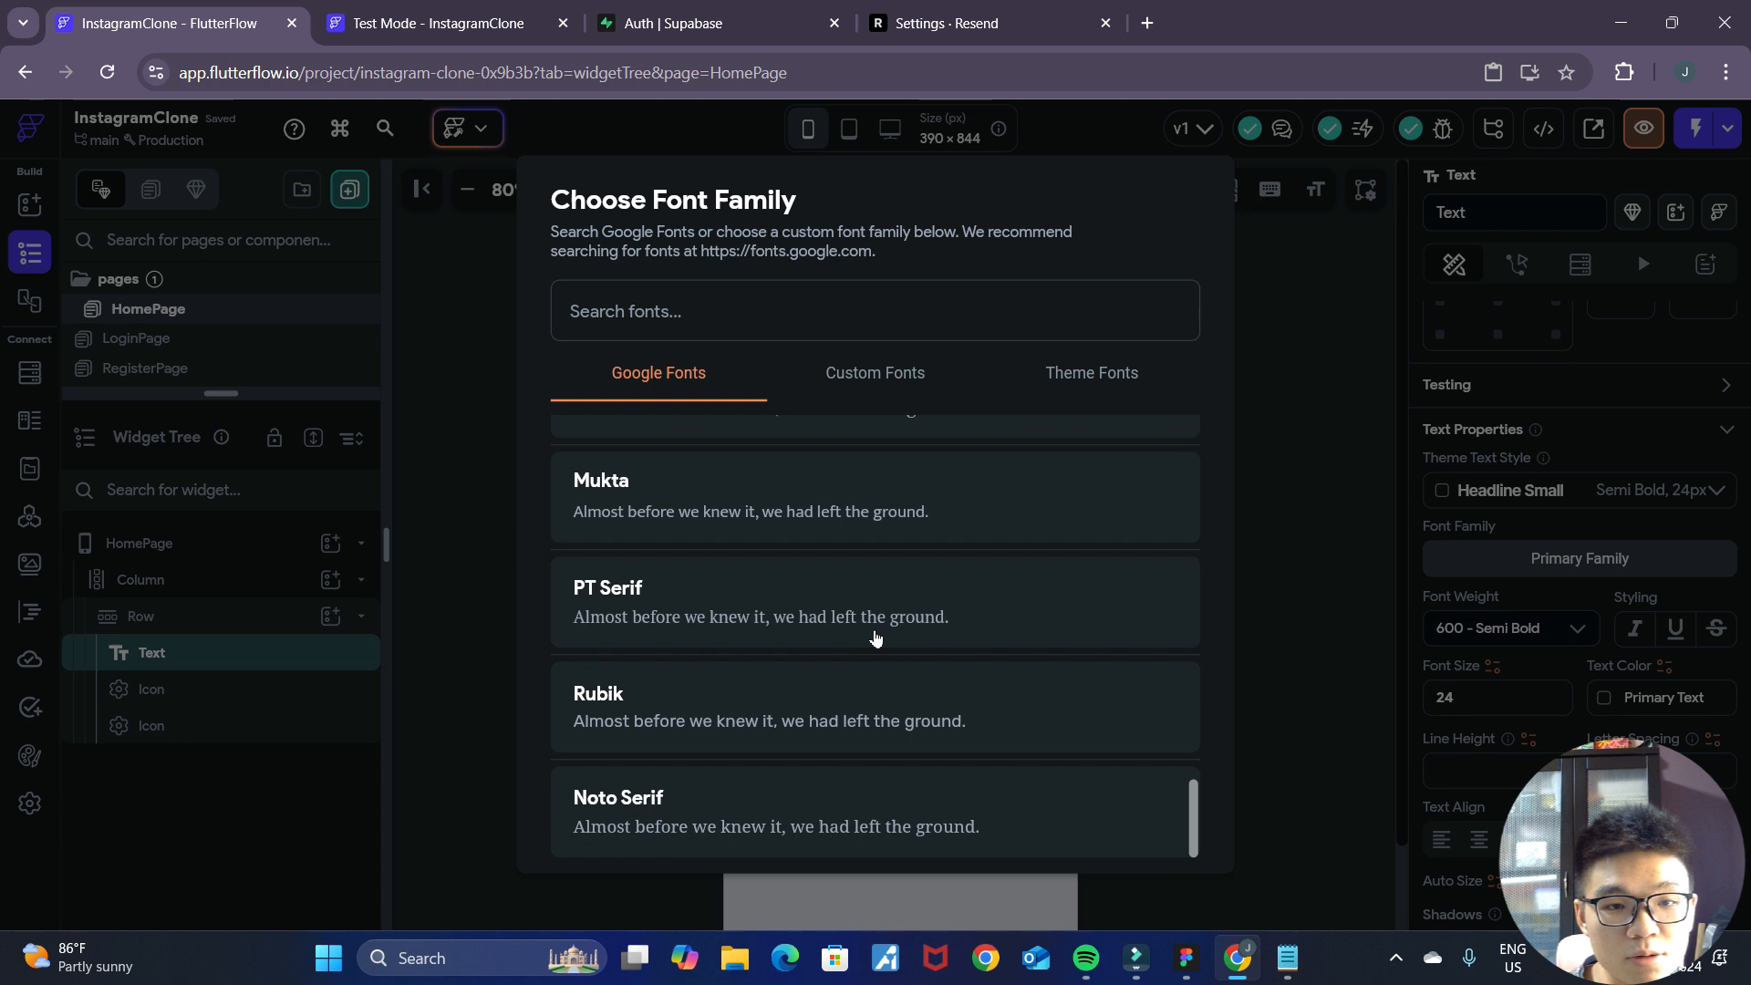
scroll(878, 641, "down", 5)
scroll(885, 646, "down", 5)
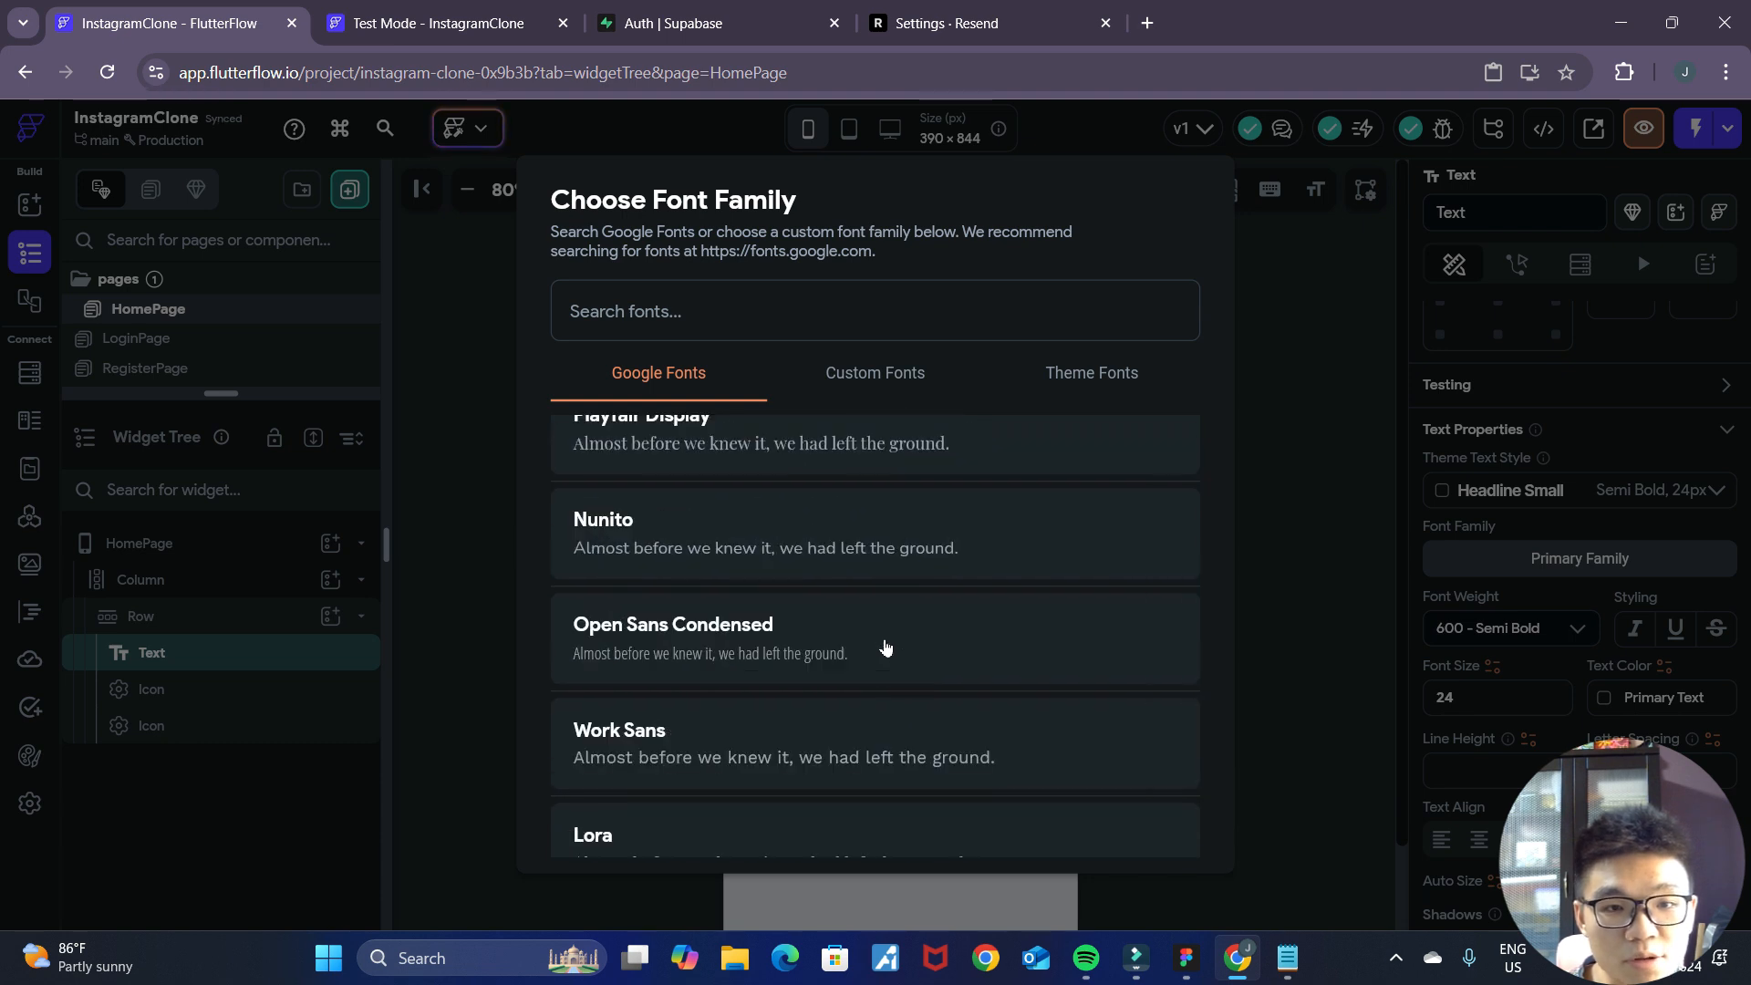
scroll(891, 647, "down", 2)
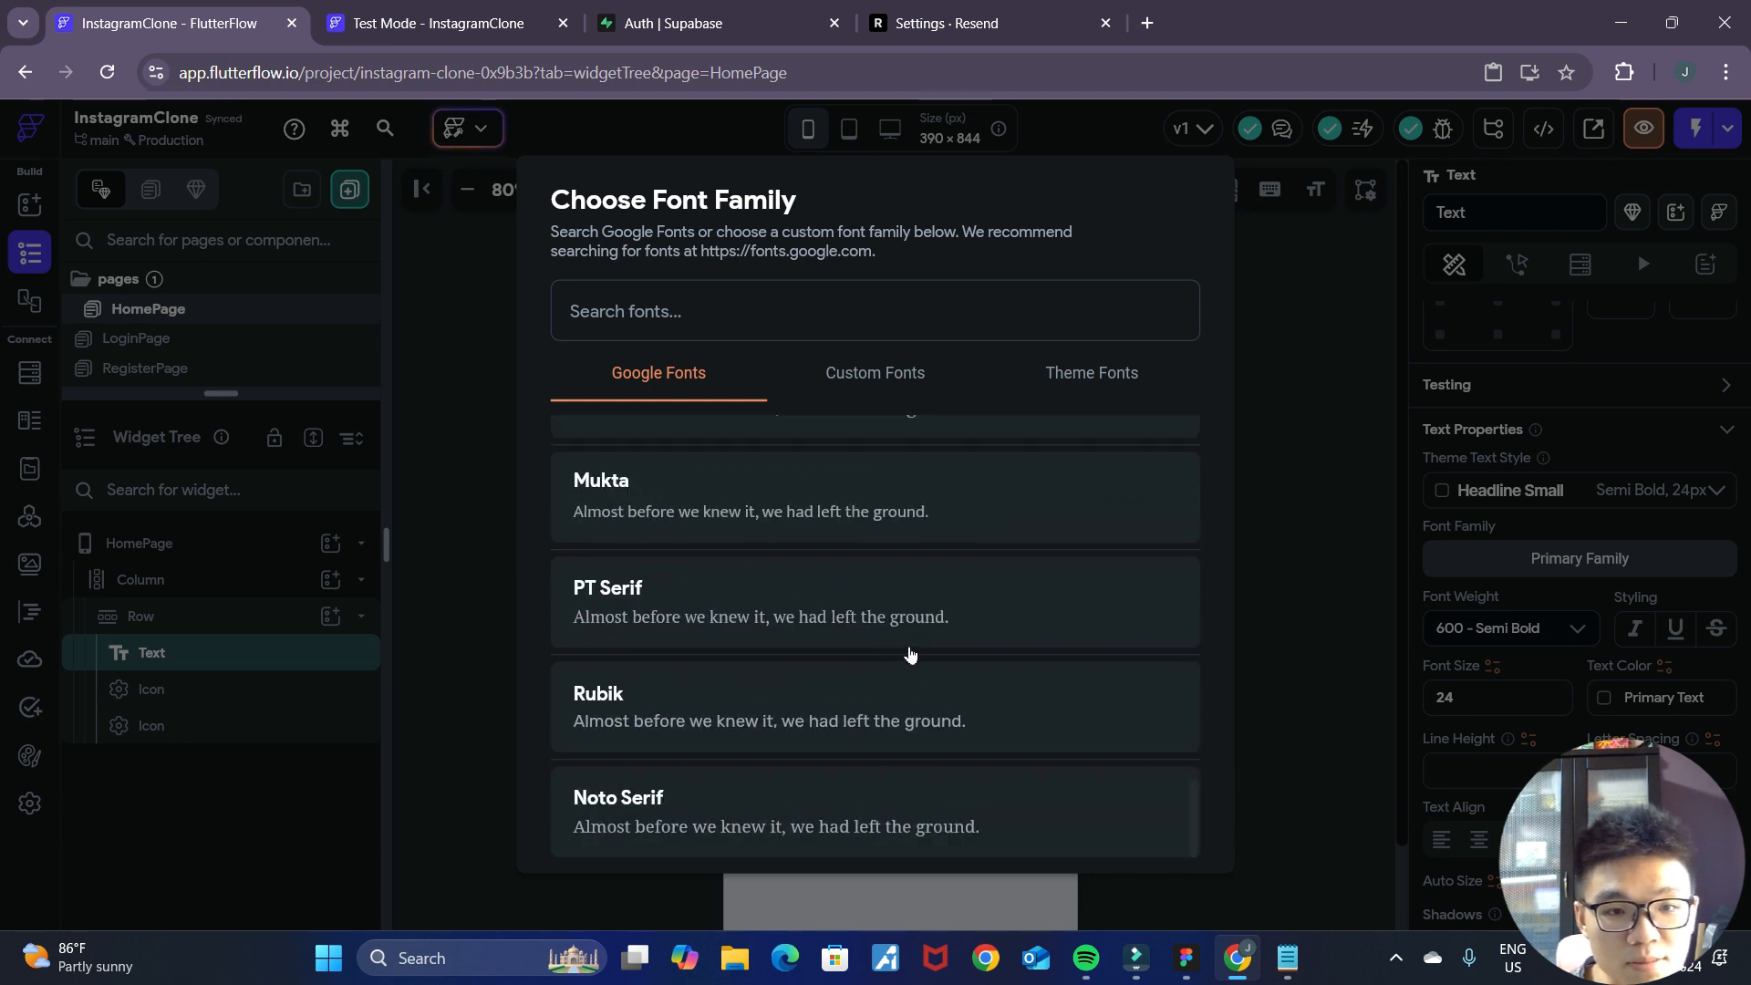
scroll(1022, 716, "up", 2)
scroll(1011, 694, "up", 3)
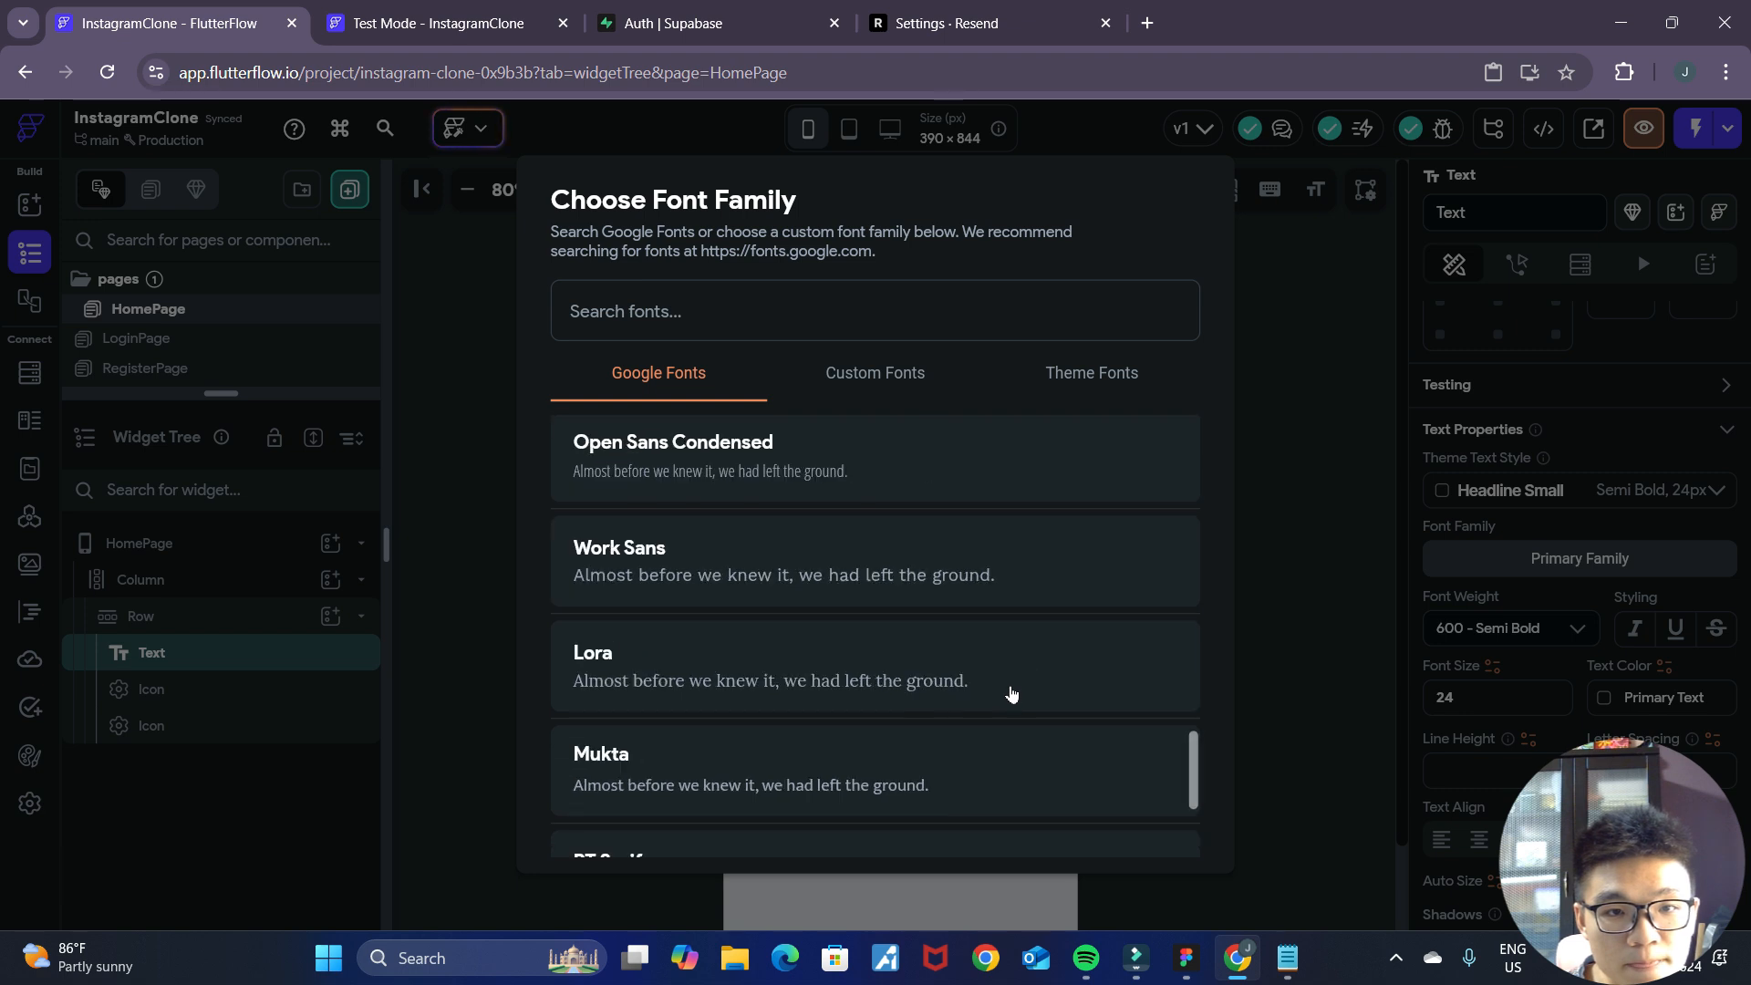
scroll(931, 684, "up", 1)
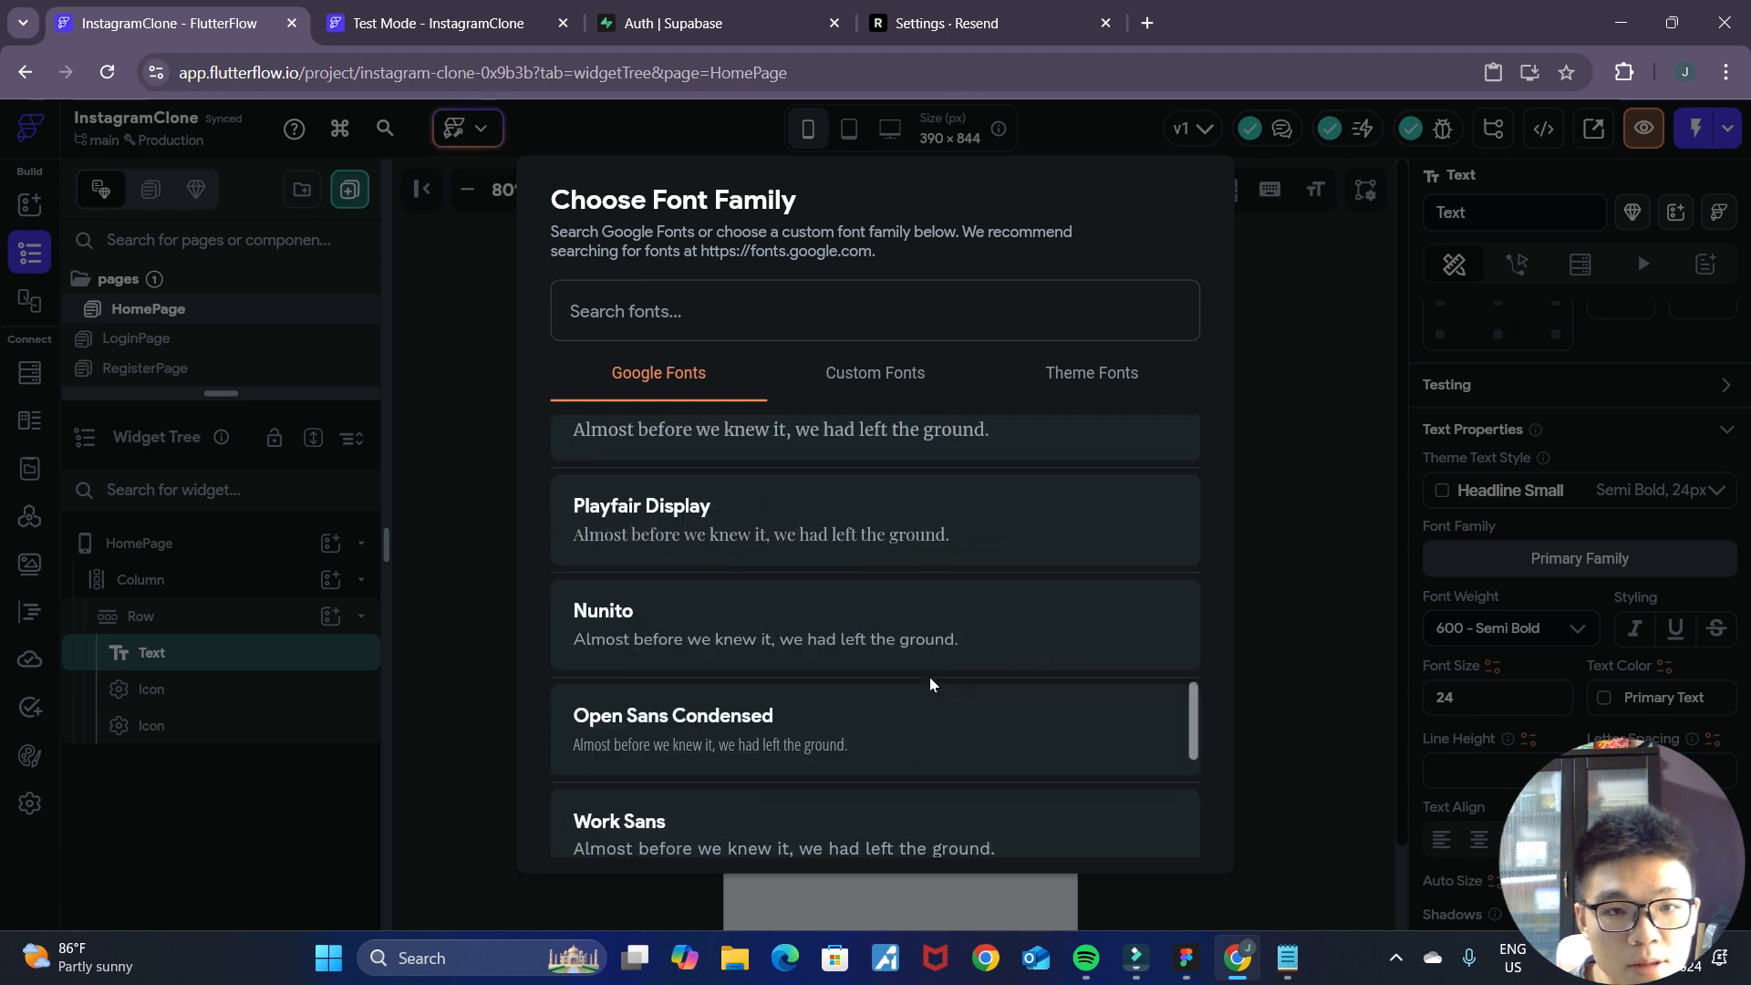
left_click(1304, 506)
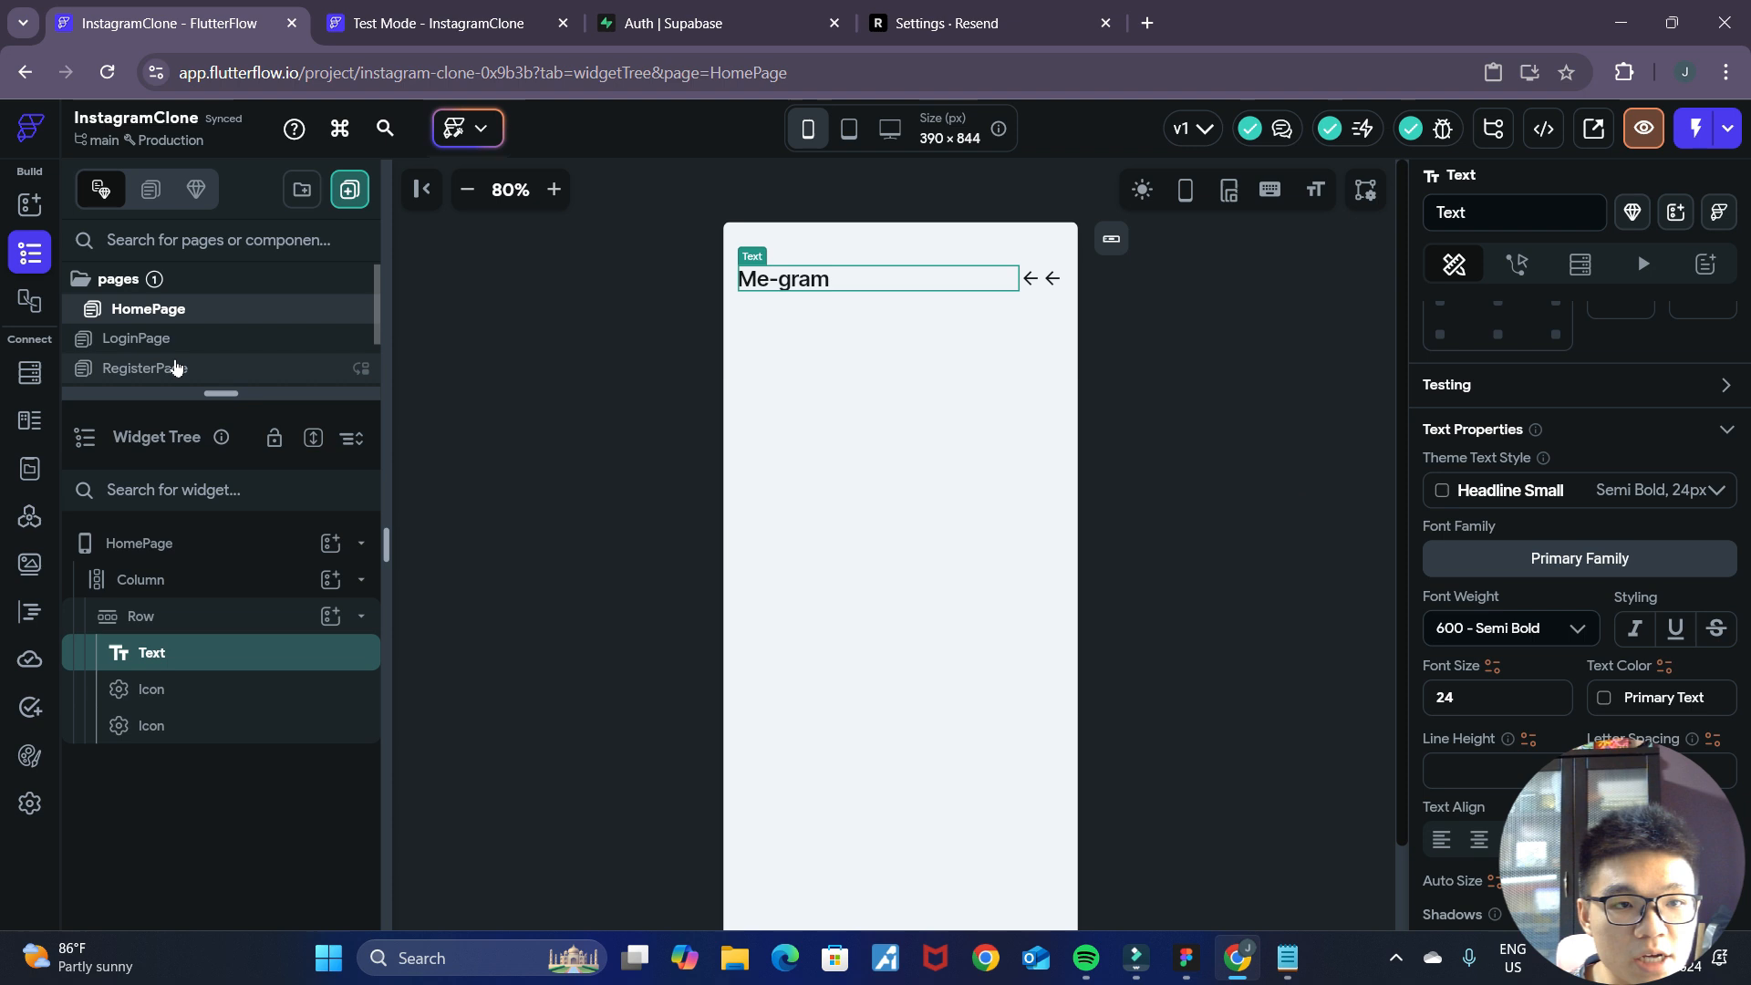
Check the "Me-gram" title's font on RegisterPage and set the HomePage title's font family to Playfair Display.
left_click(172, 365)
left_click(880, 406)
scroll(1579, 611, "down", 5)
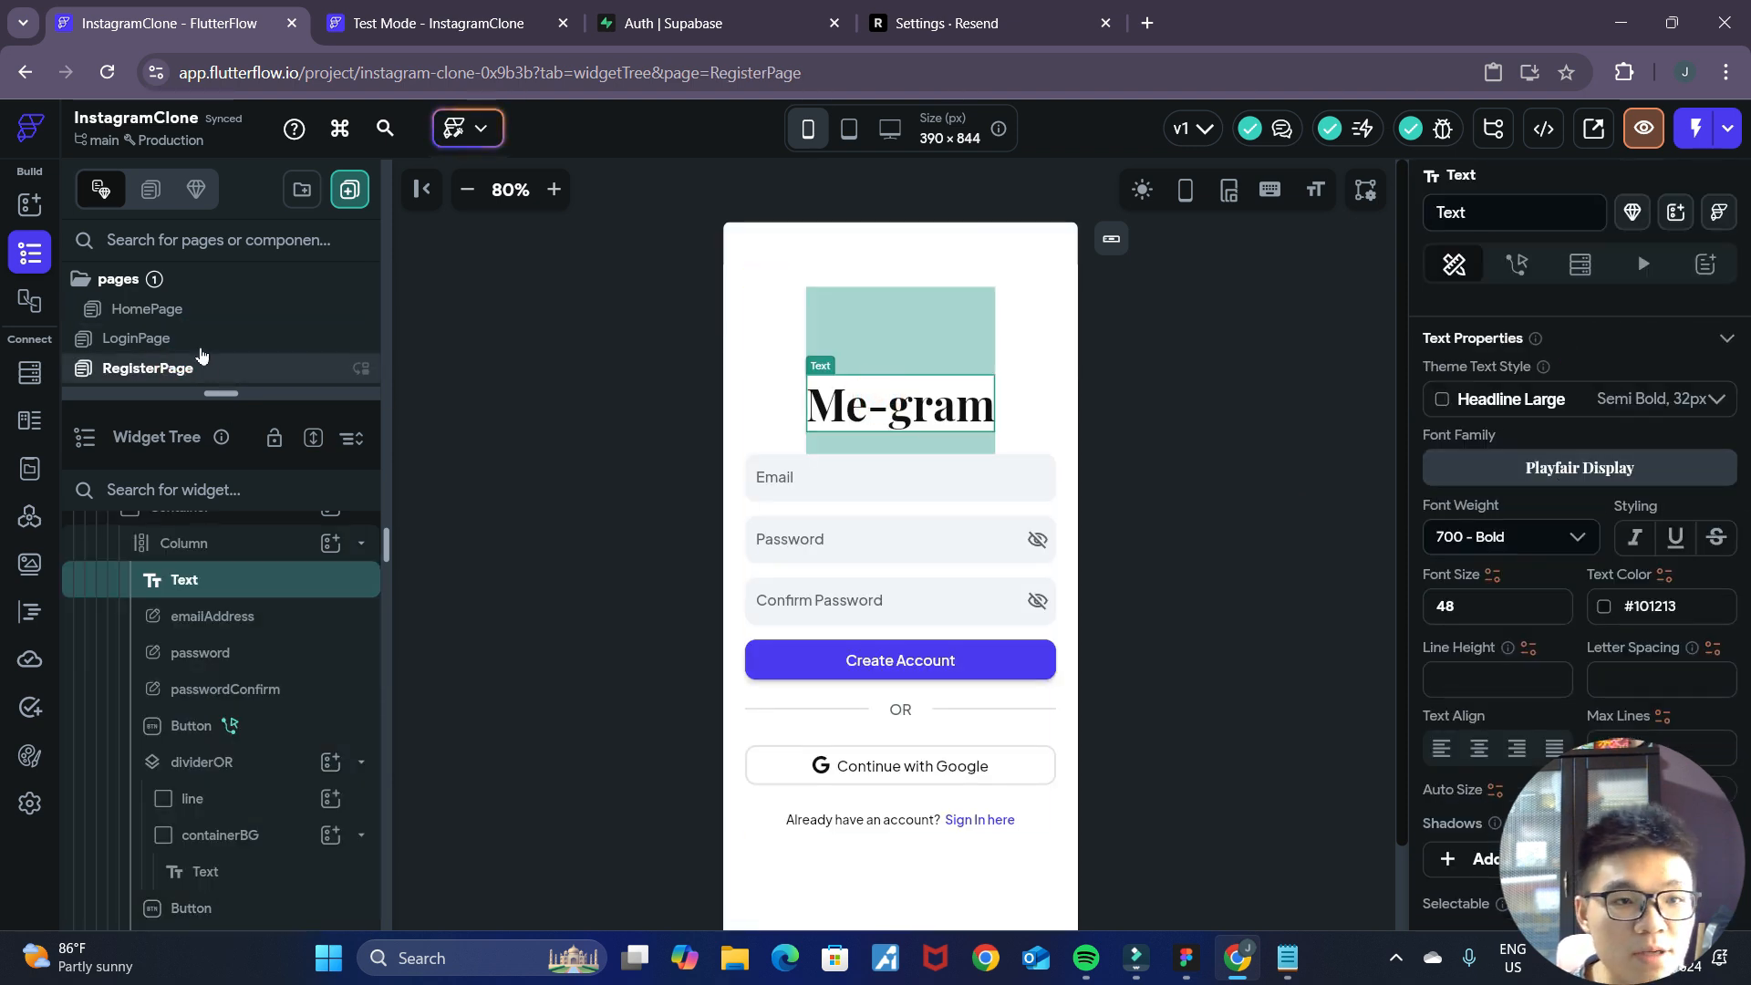
left_click(210, 311)
left_click(784, 279)
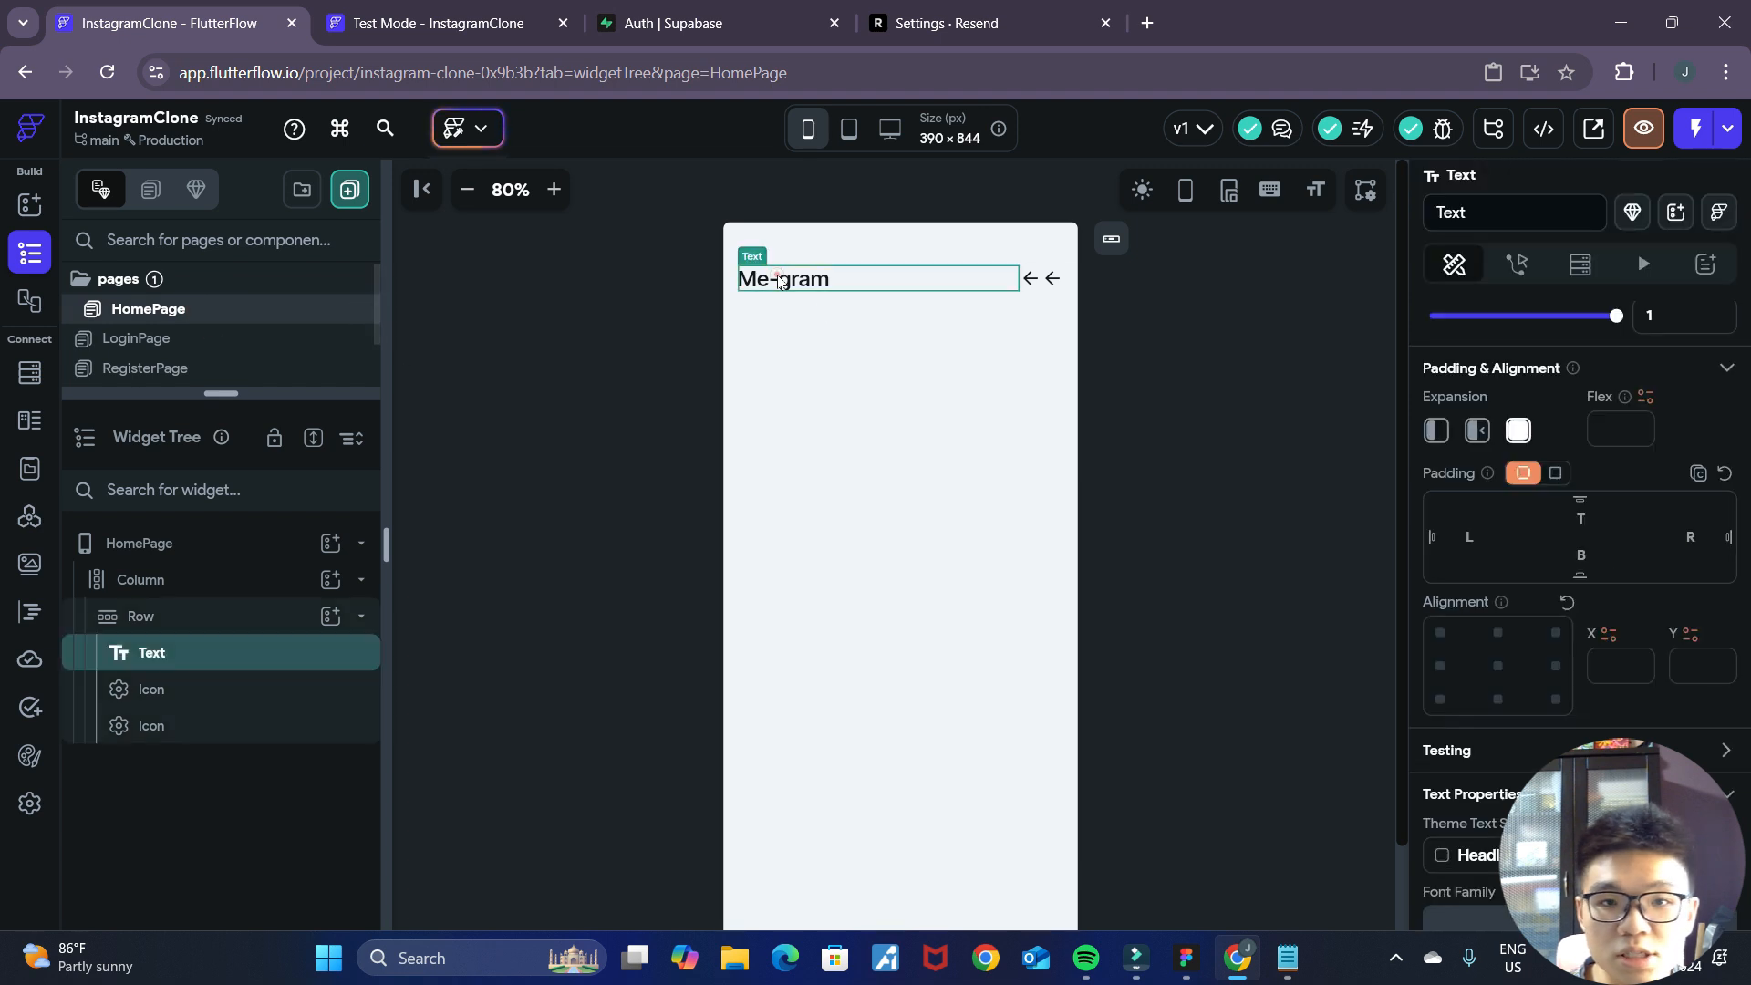
scroll(1625, 724, "down", 5)
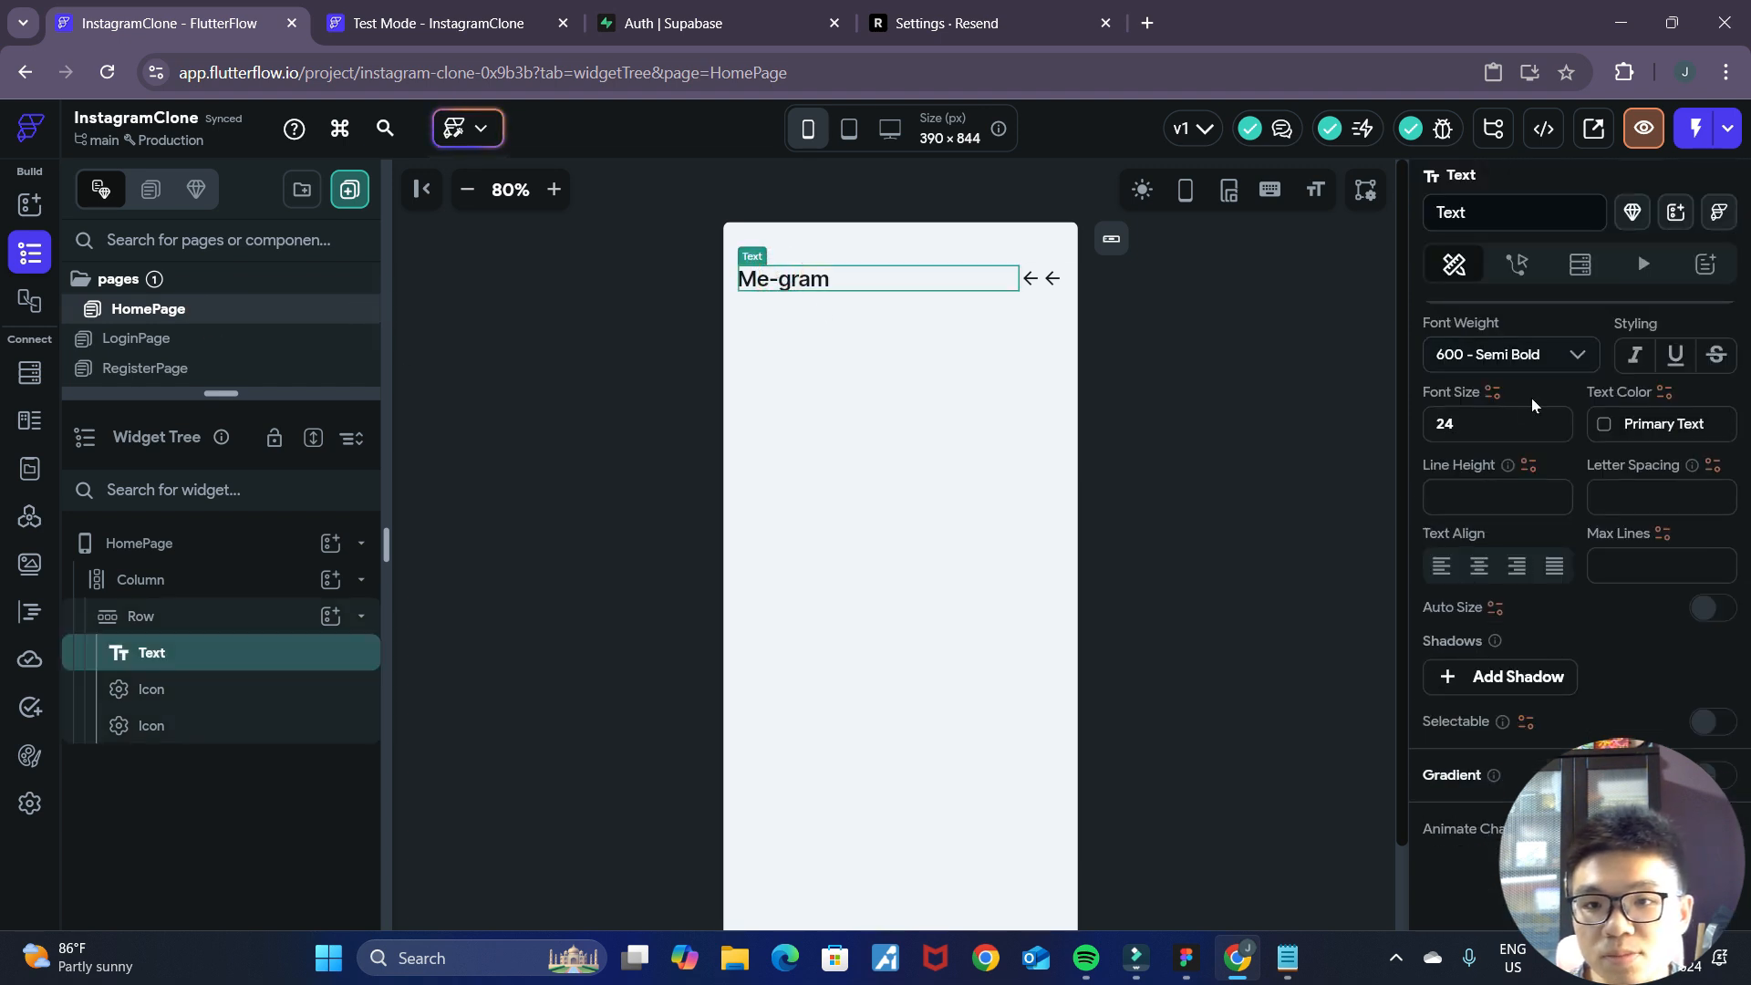
scroll(1542, 396, "up", 1)
left_click(1568, 393)
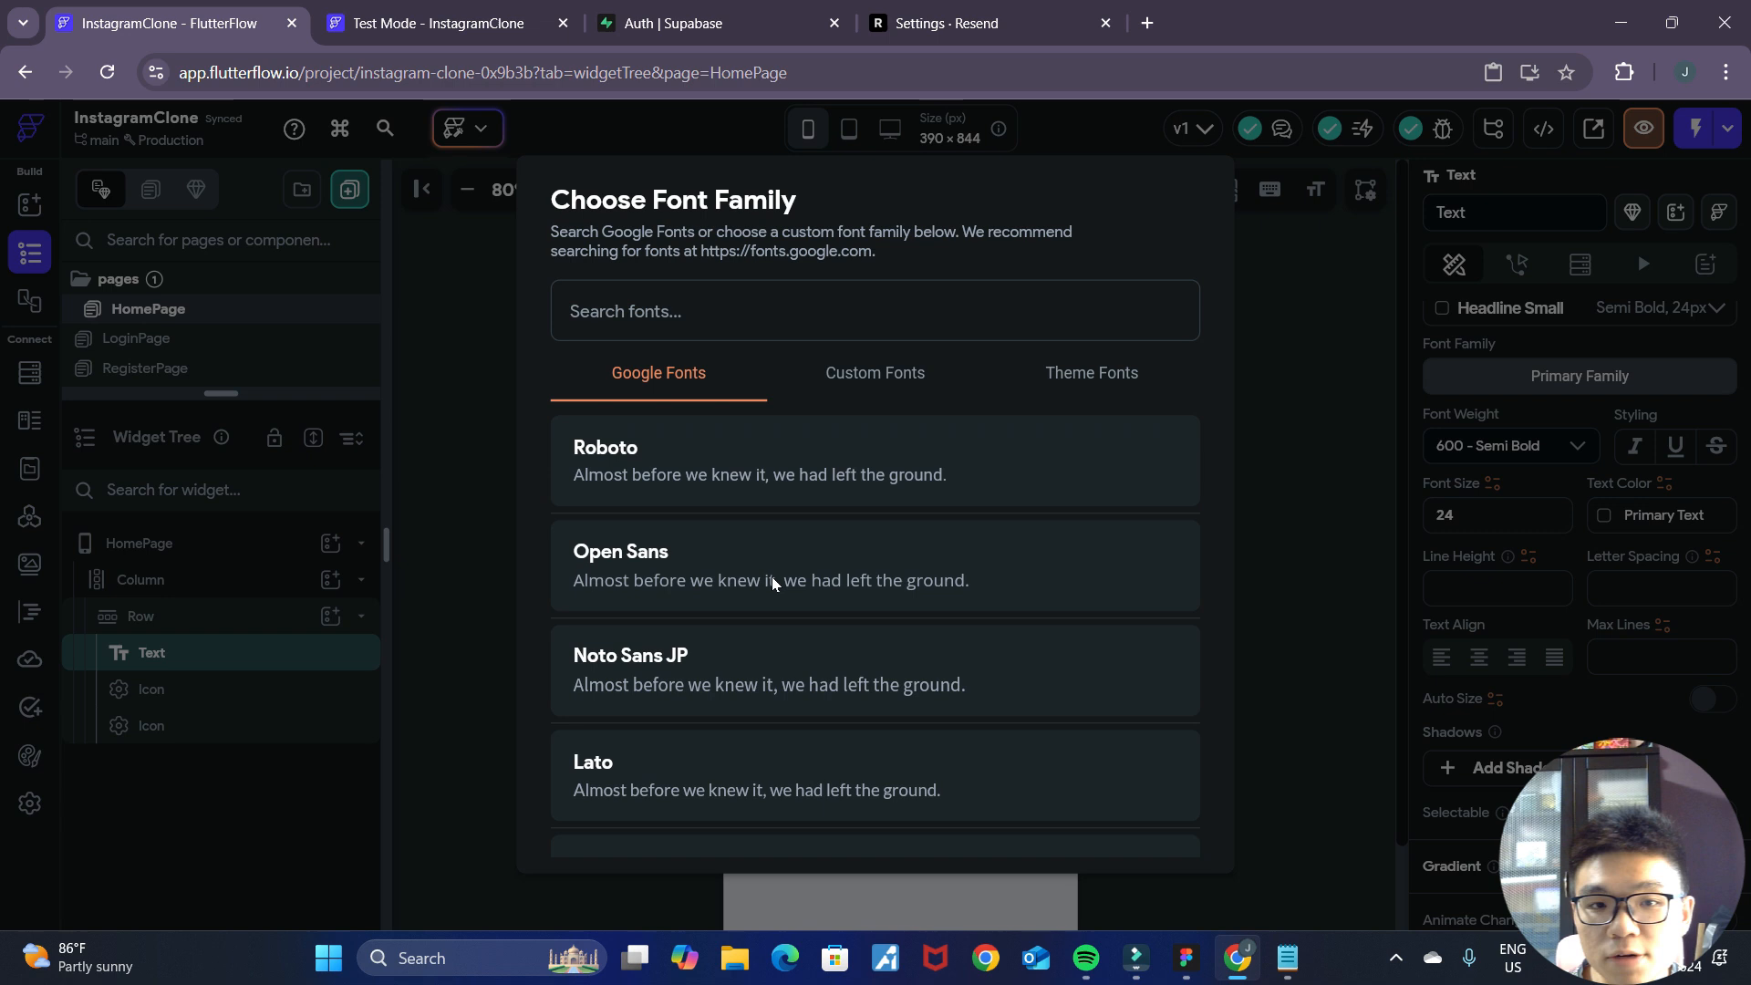
left_click(747, 315)
type("play")
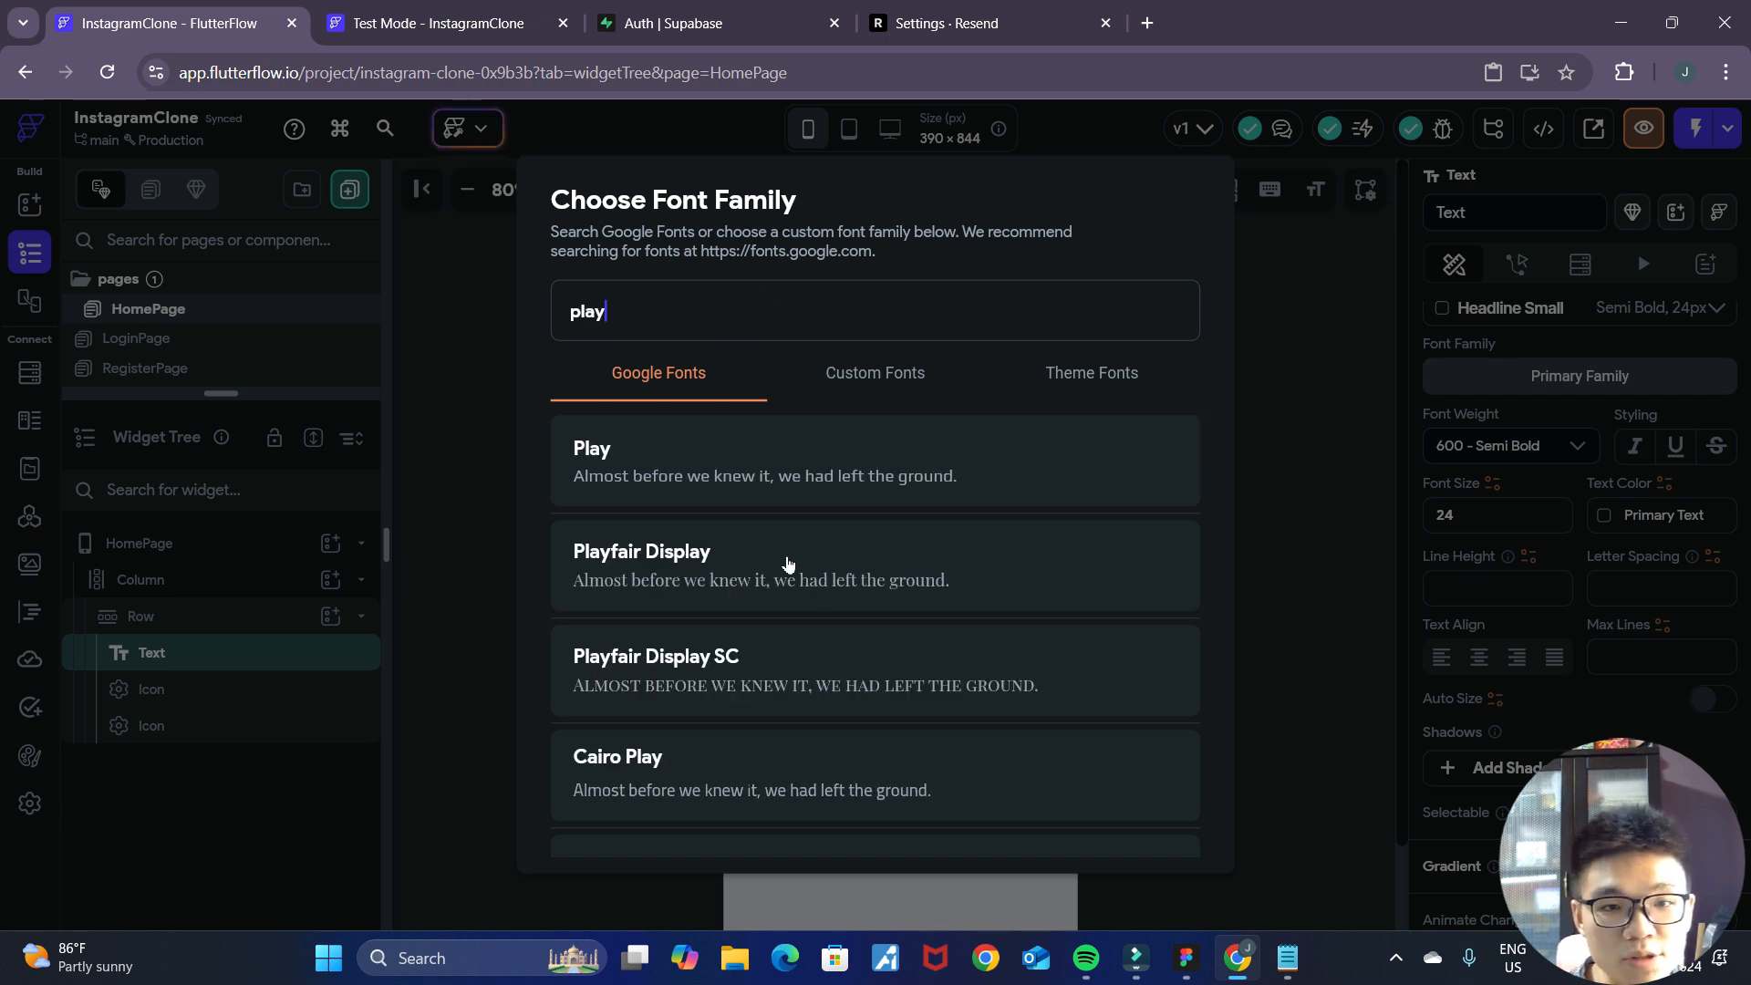
left_click(789, 564)
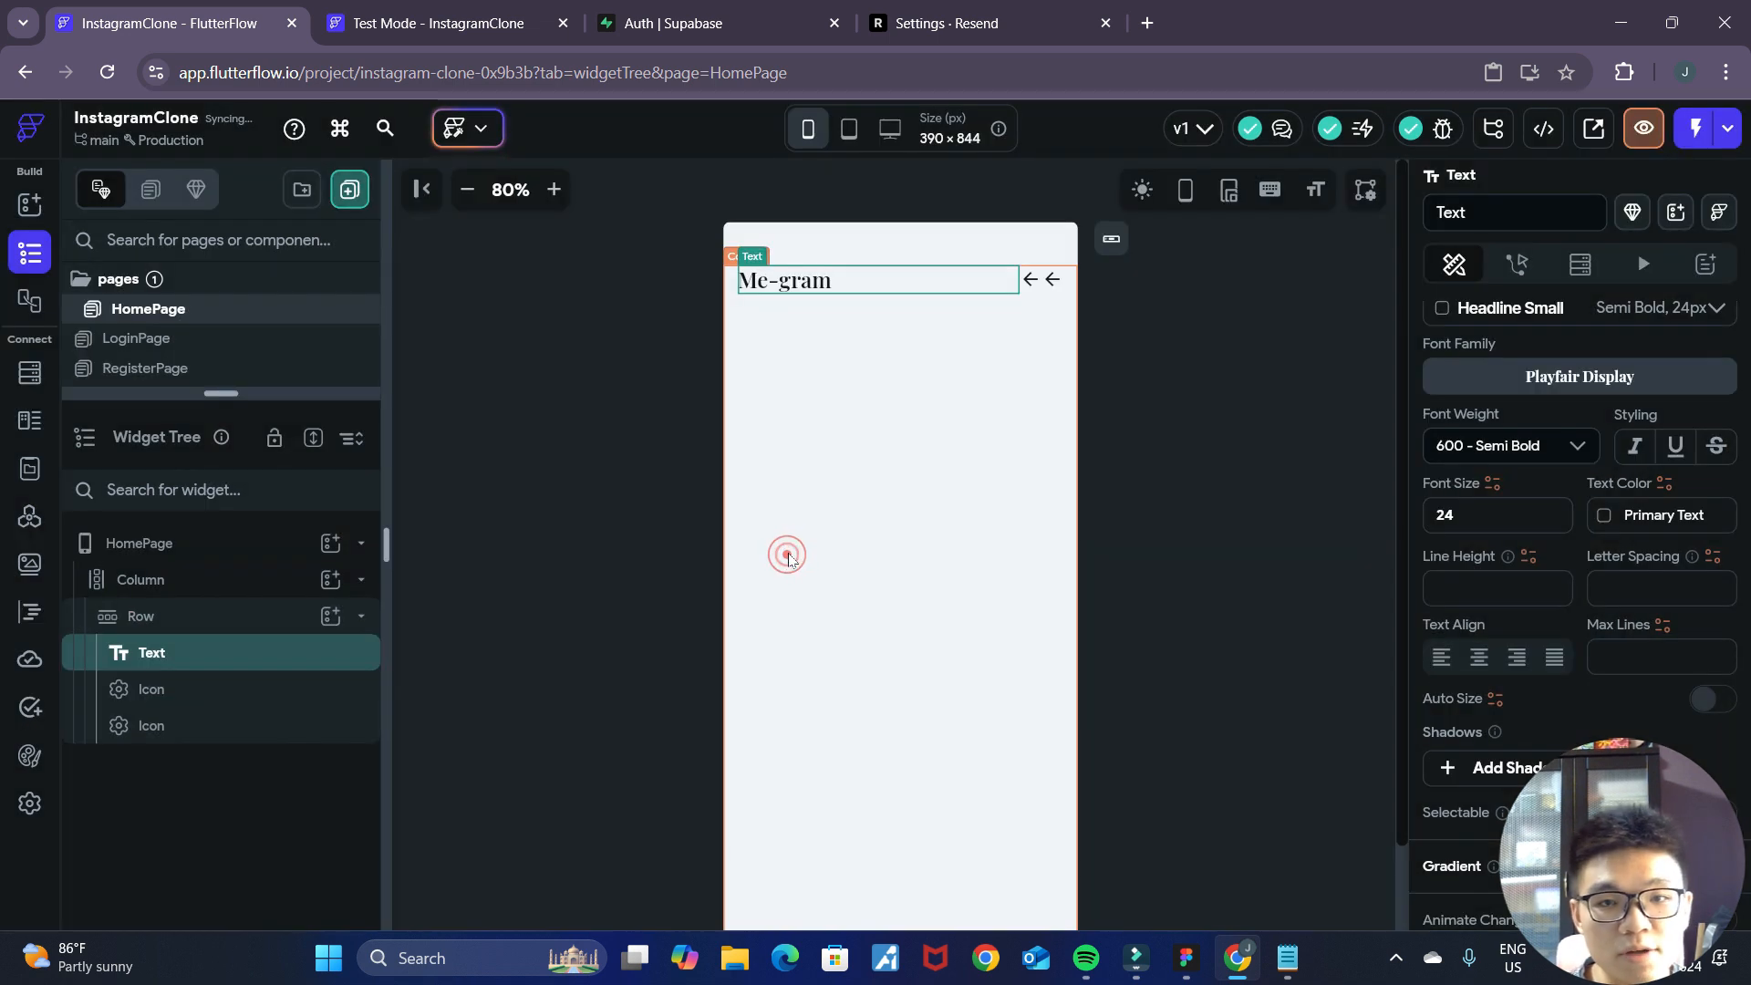
left_click(1229, 416)
Search the Material icons for "like" and change the first header icon to the filled Favorite Rounded heart.
left_click(1028, 283)
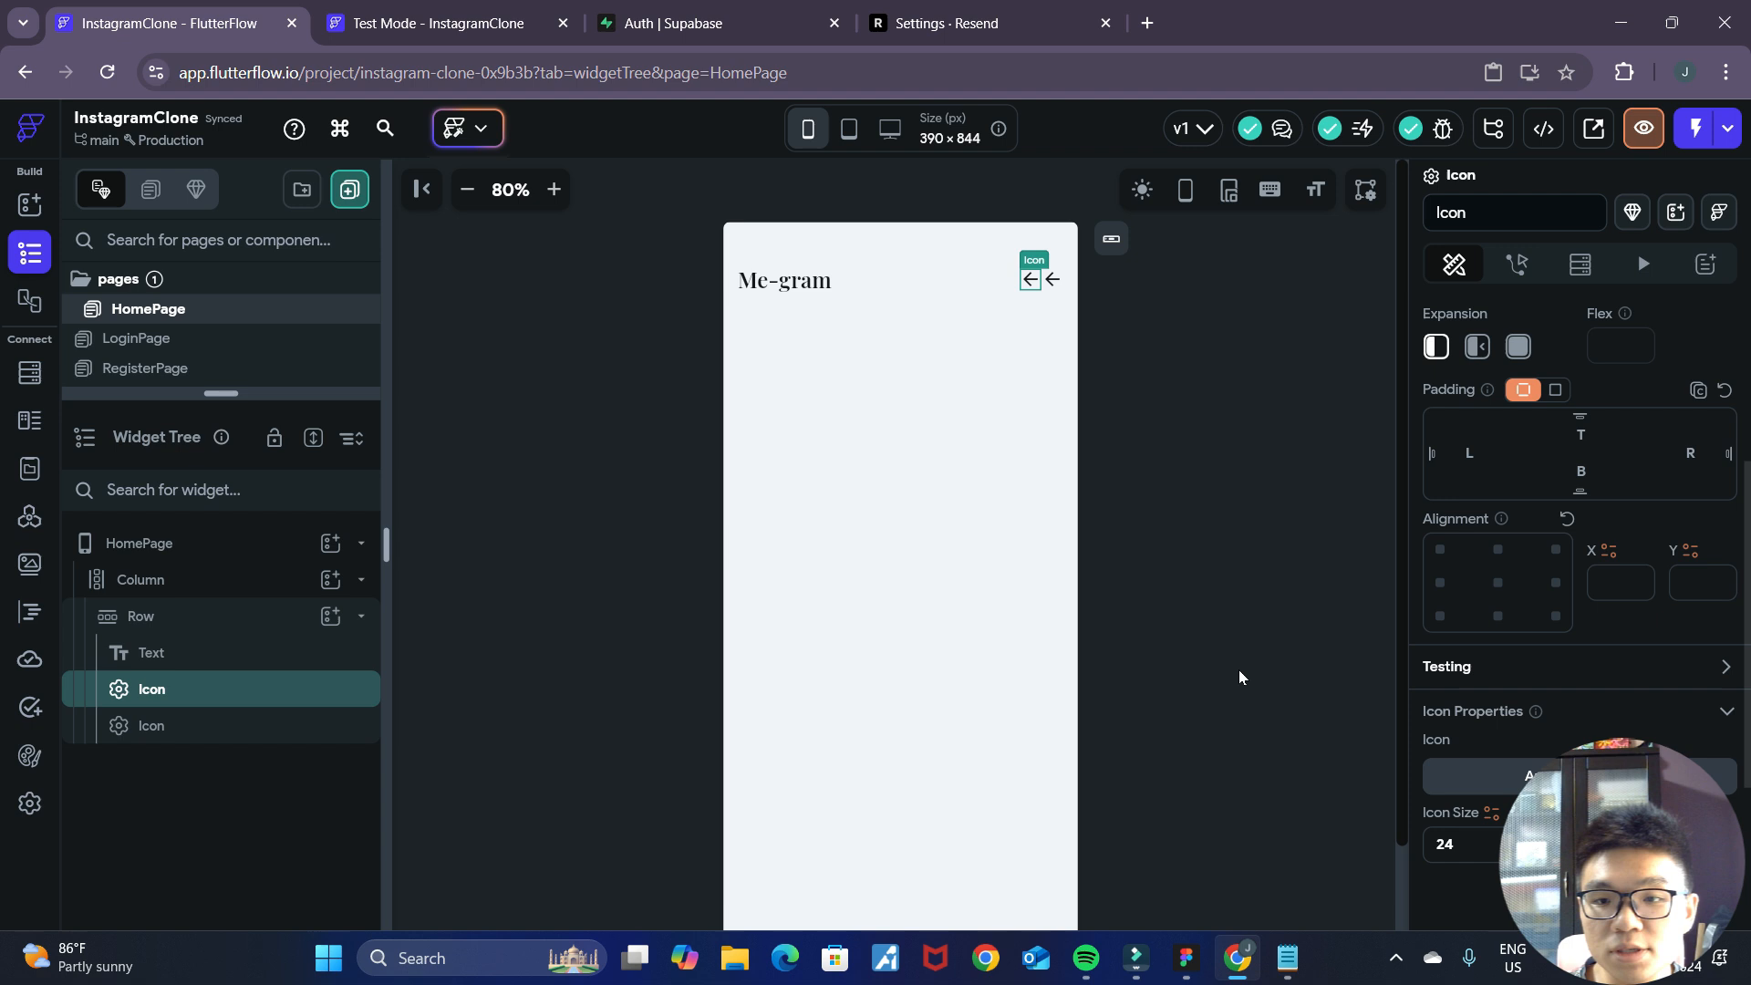
scroll(1496, 709, "down", 1)
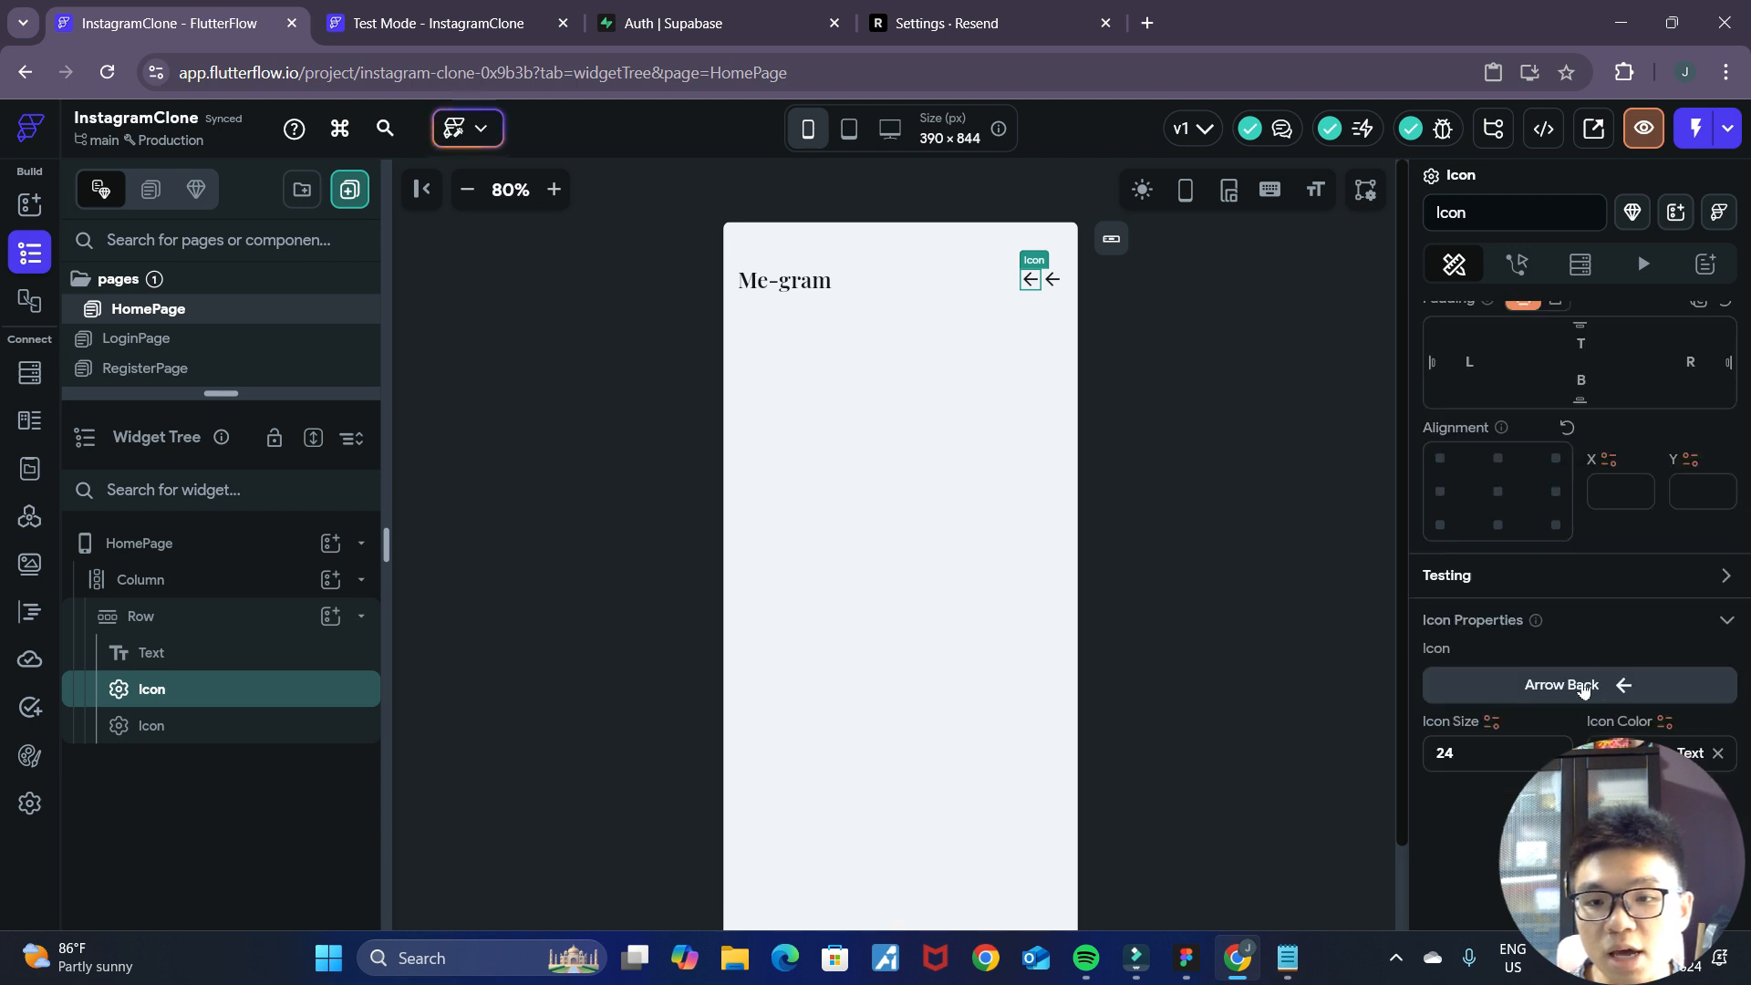
left_click(1550, 686)
left_click(1004, 293)
type("like")
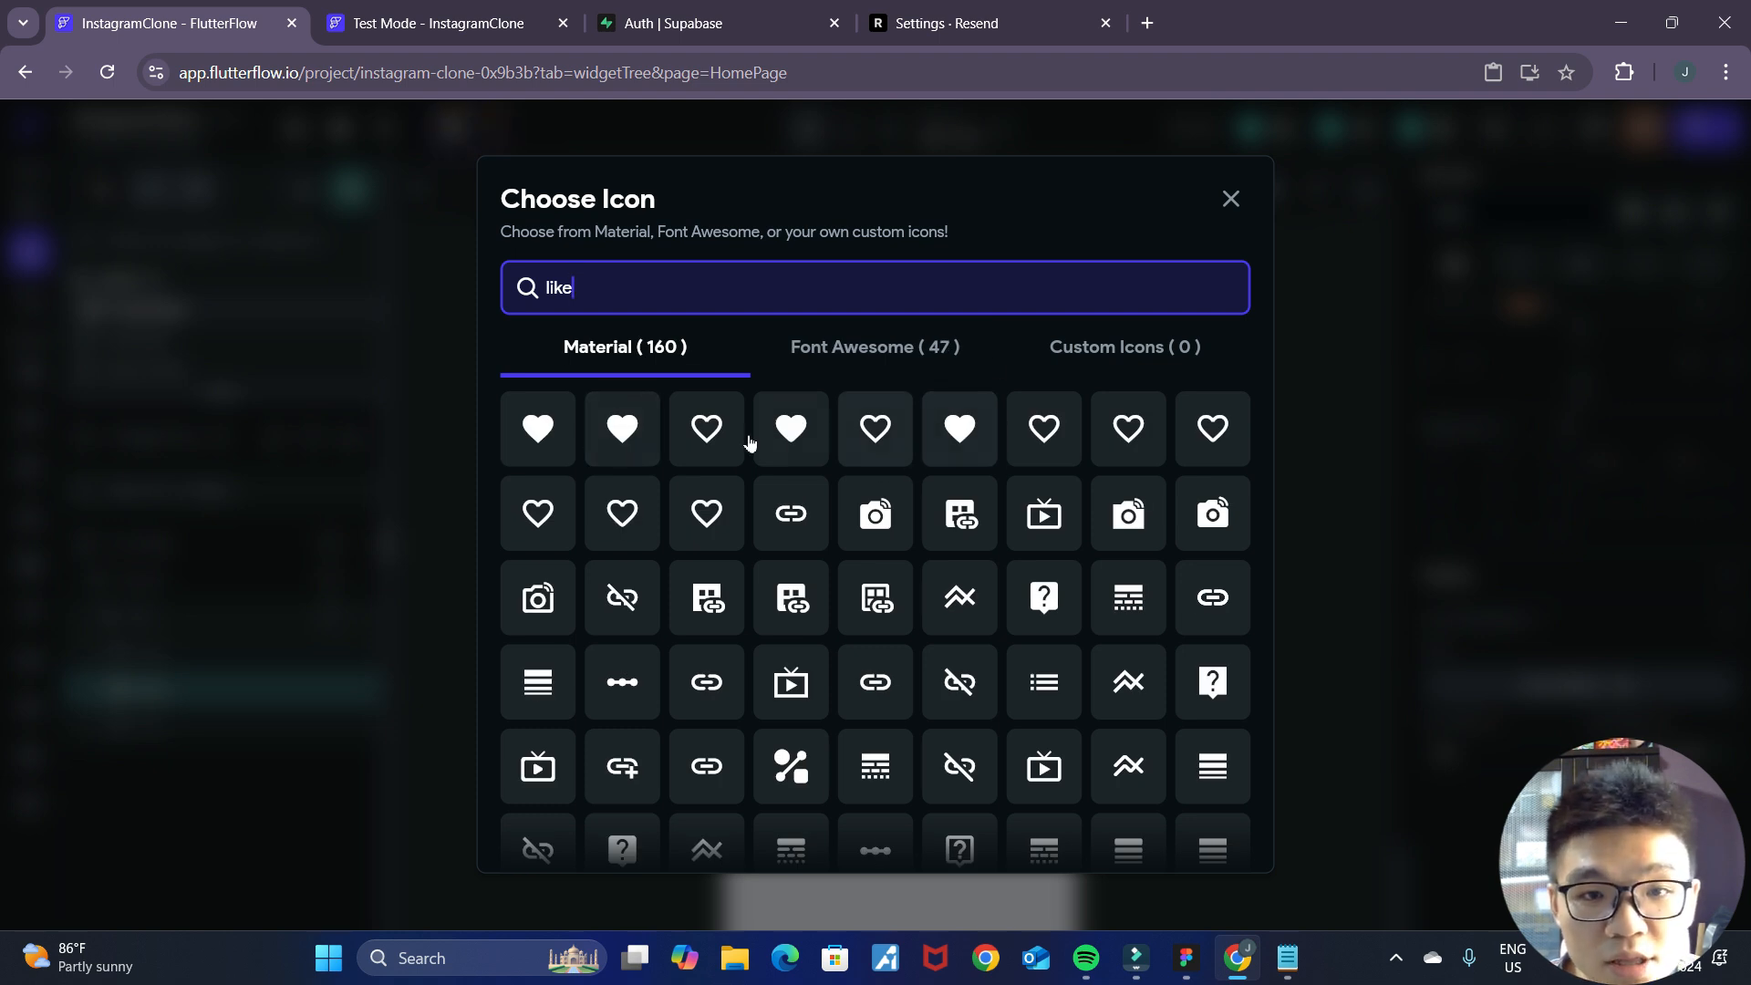
left_click(781, 431)
left_click(1130, 424)
left_click(1141, 383)
Change the second header icon to the Font Awesome icon Facebook Messenger.
left_click(1053, 280)
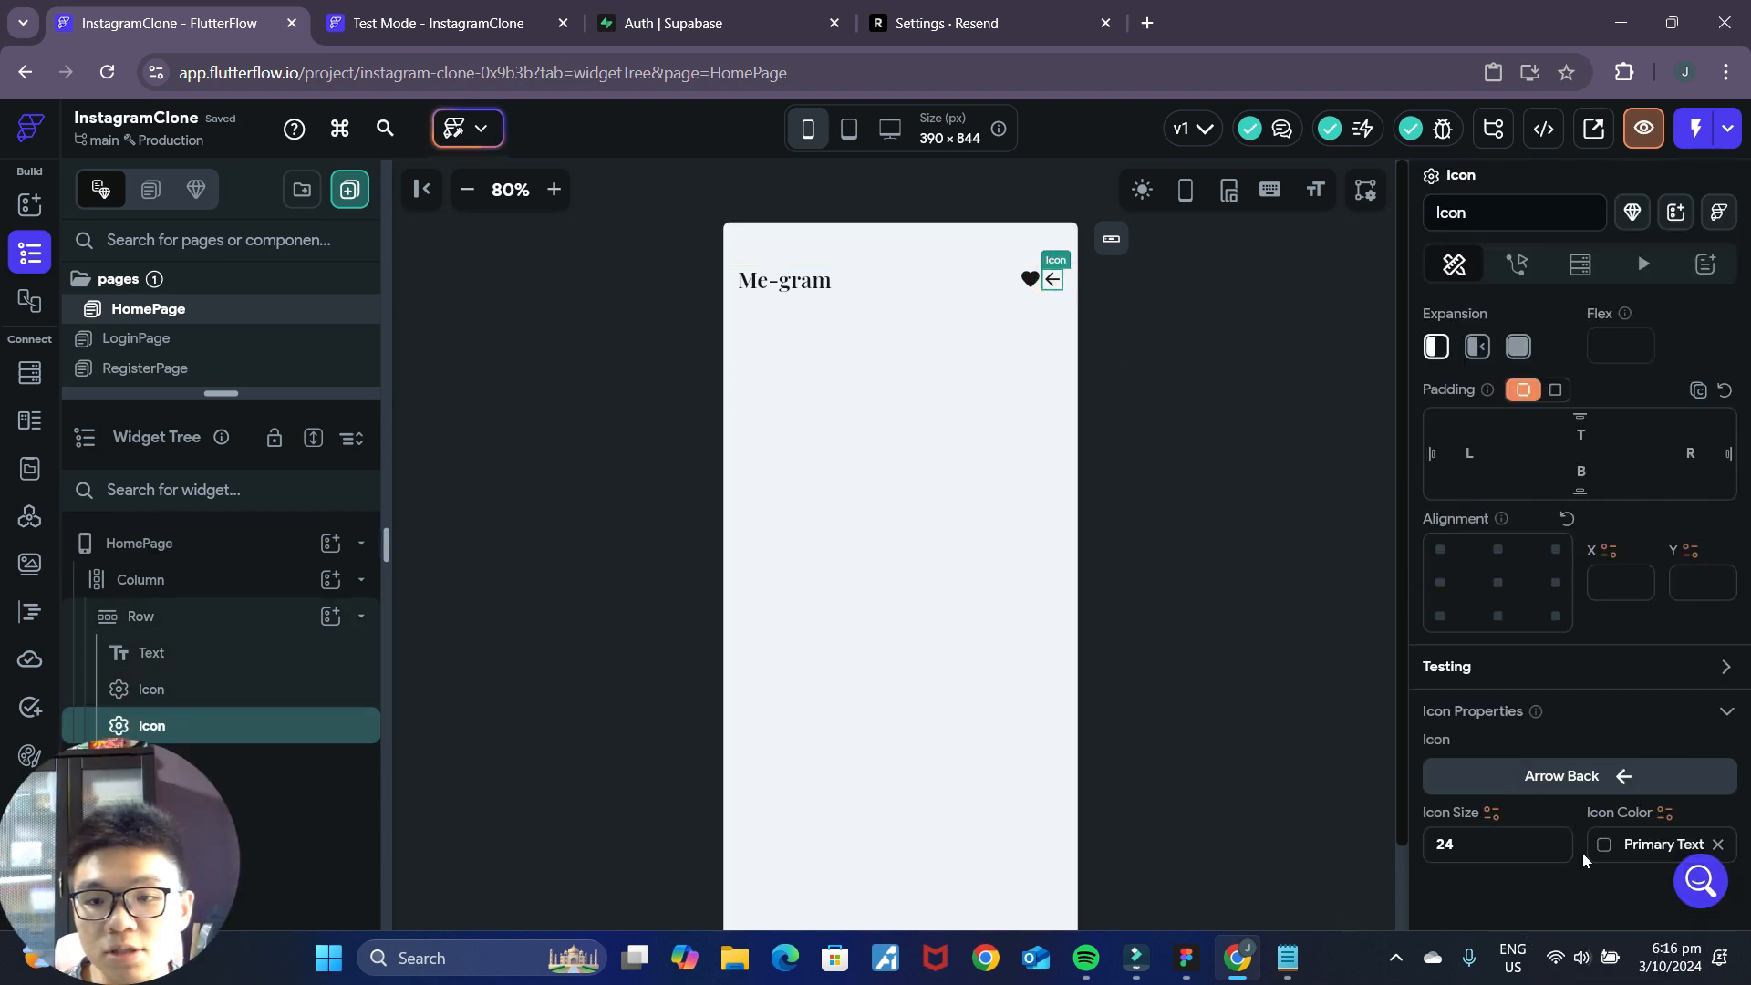
left_click(1591, 777)
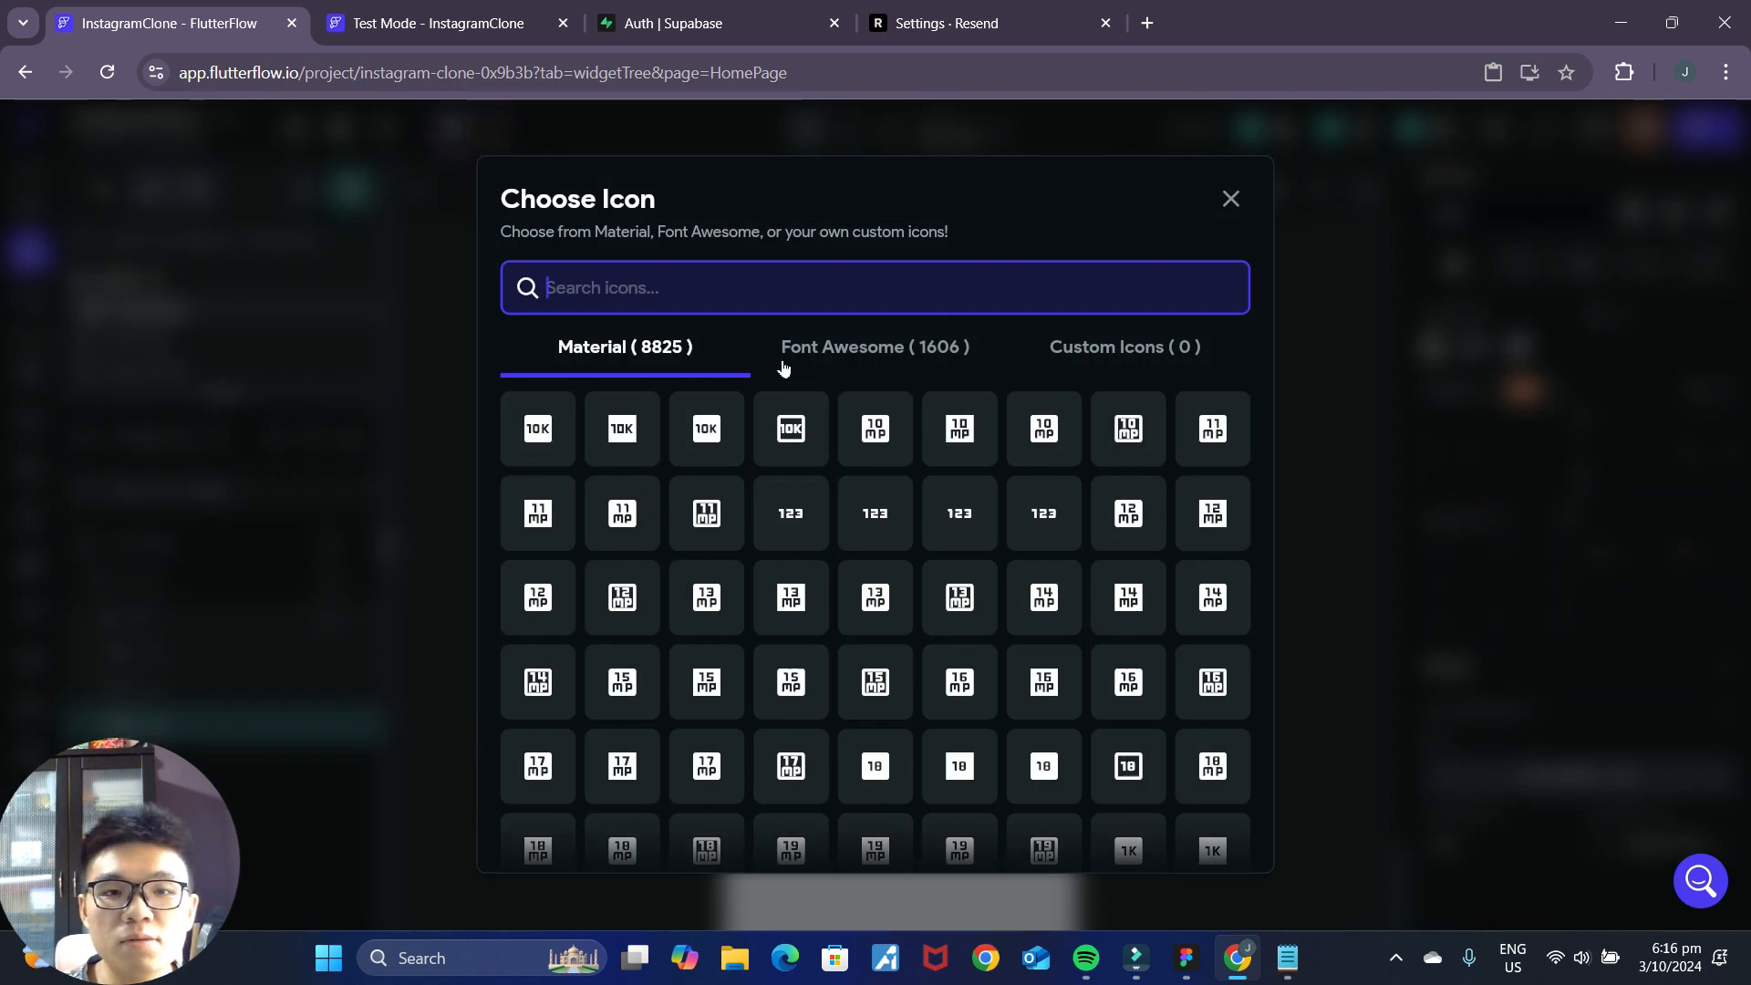
left_click(846, 365)
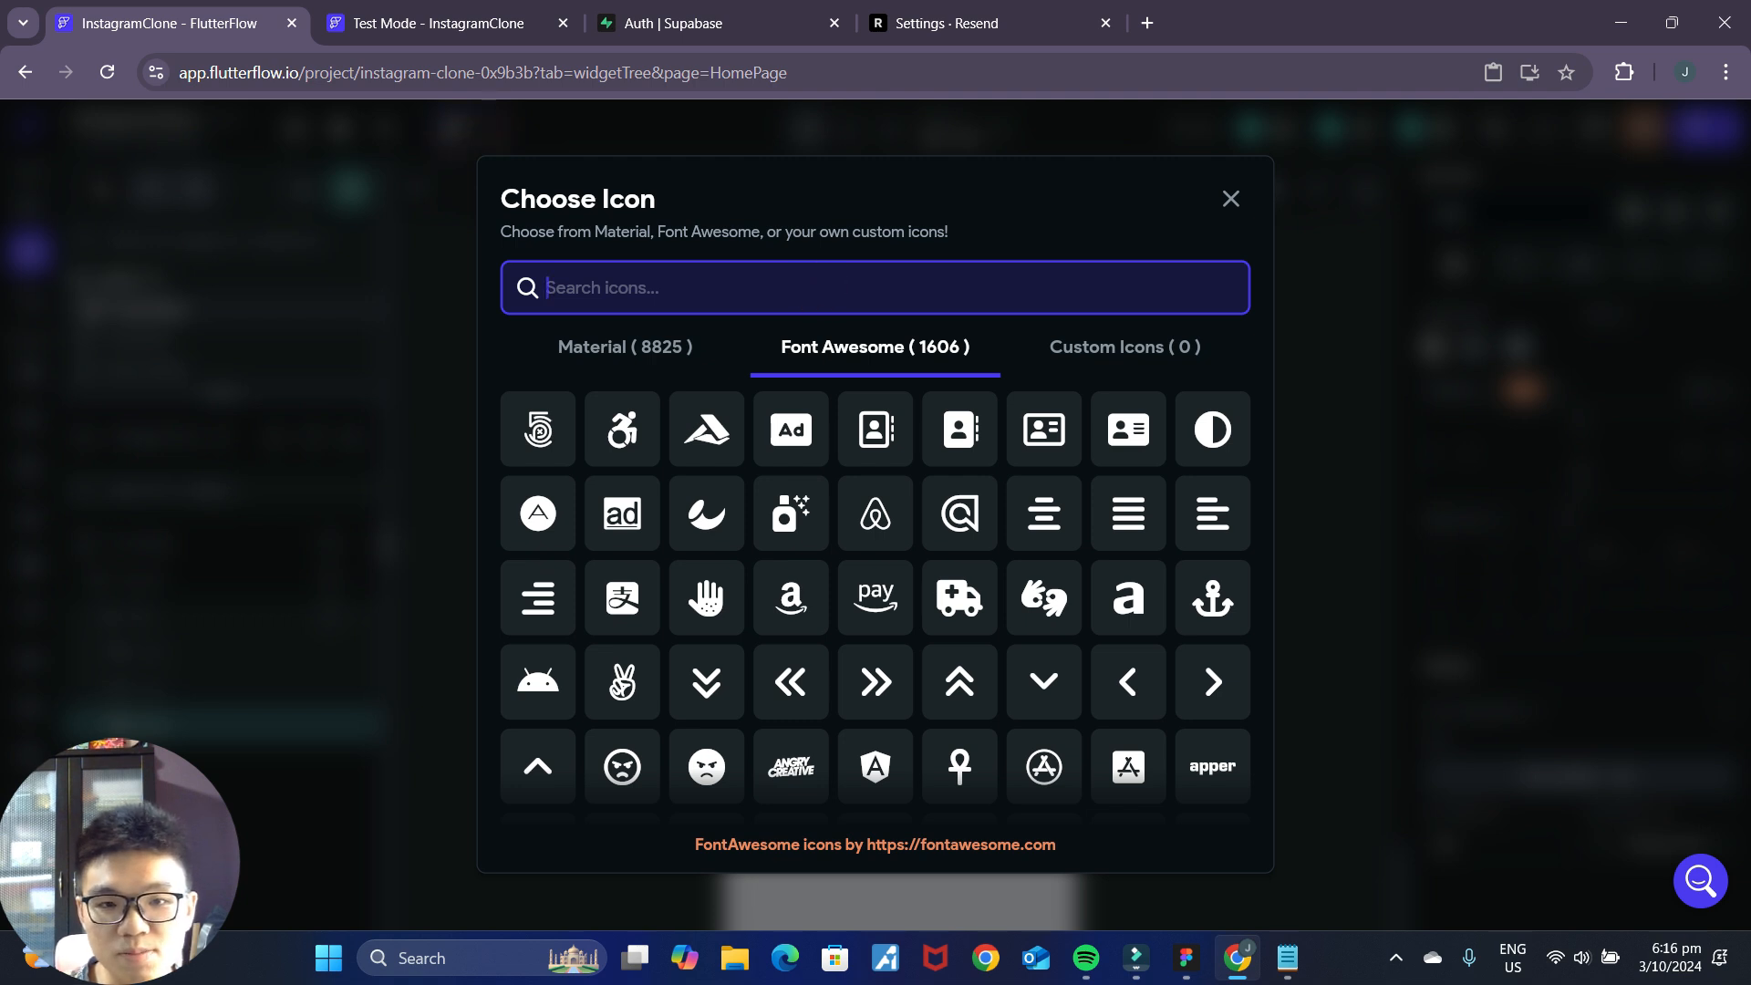
type("messeng")
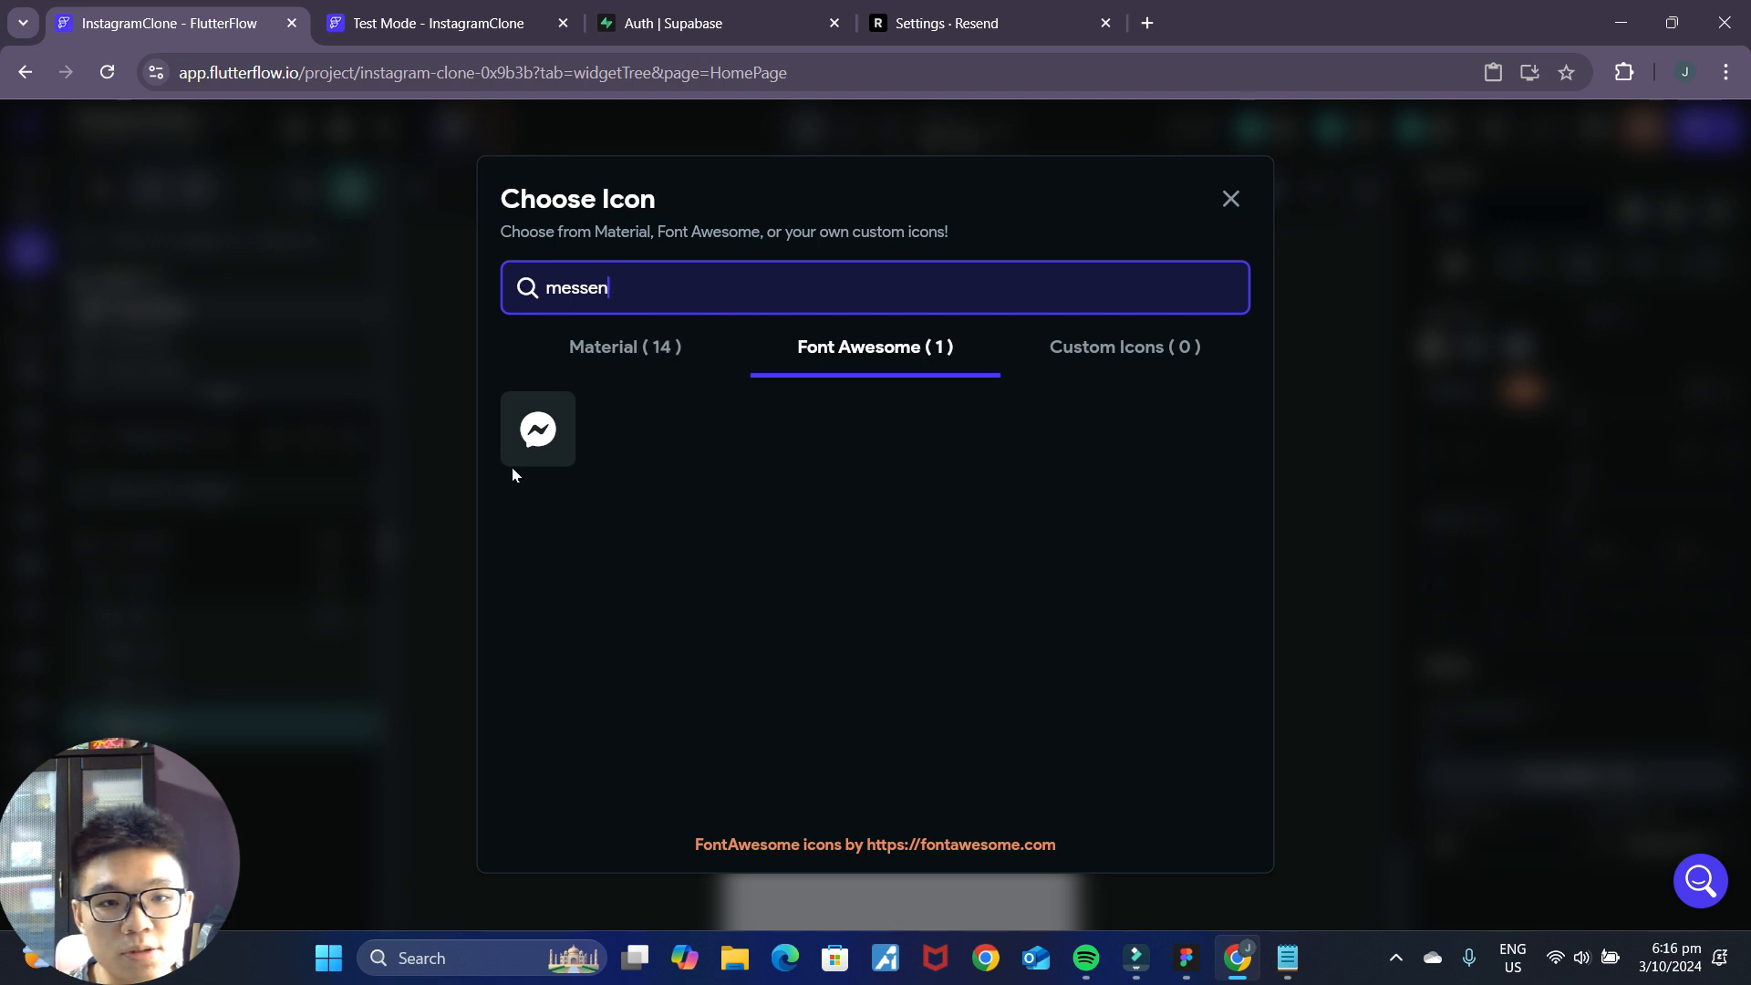
left_click(533, 451)
left_click(1201, 451)
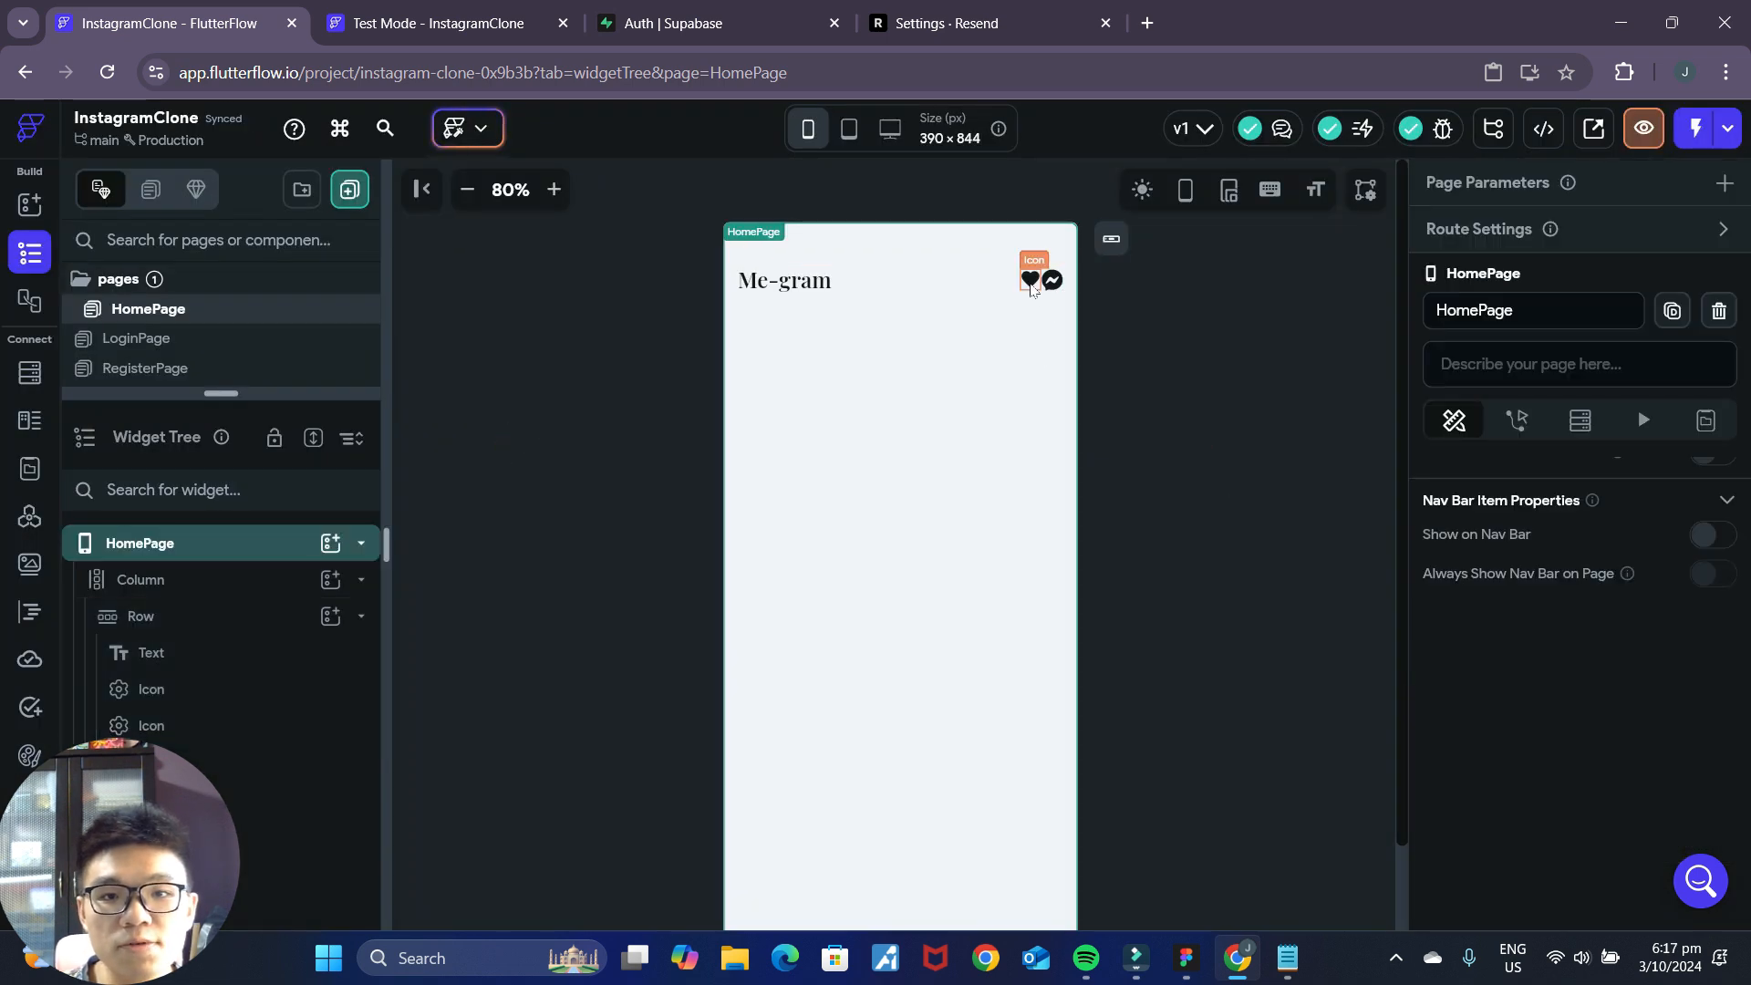
Compare the properties and rendered size of the heart and messenger icons, enlarging the canvas view to 110%.
left_click(1031, 283)
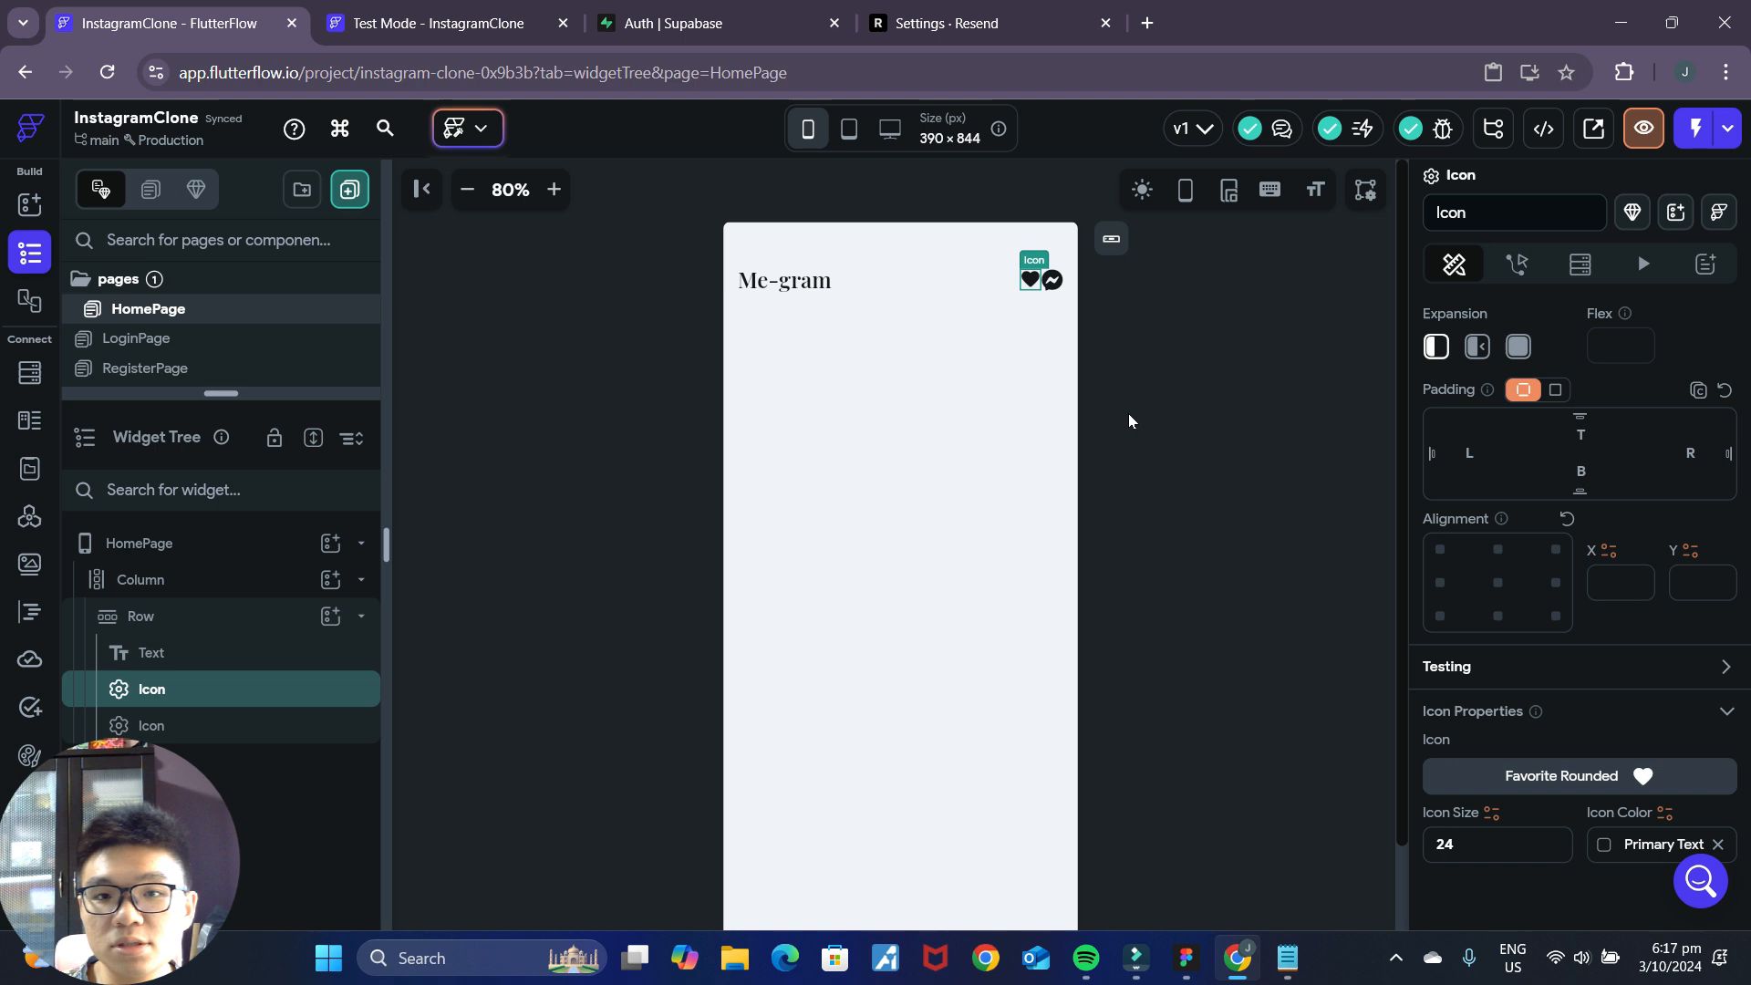
left_click(1052, 280)
left_click(1030, 280)
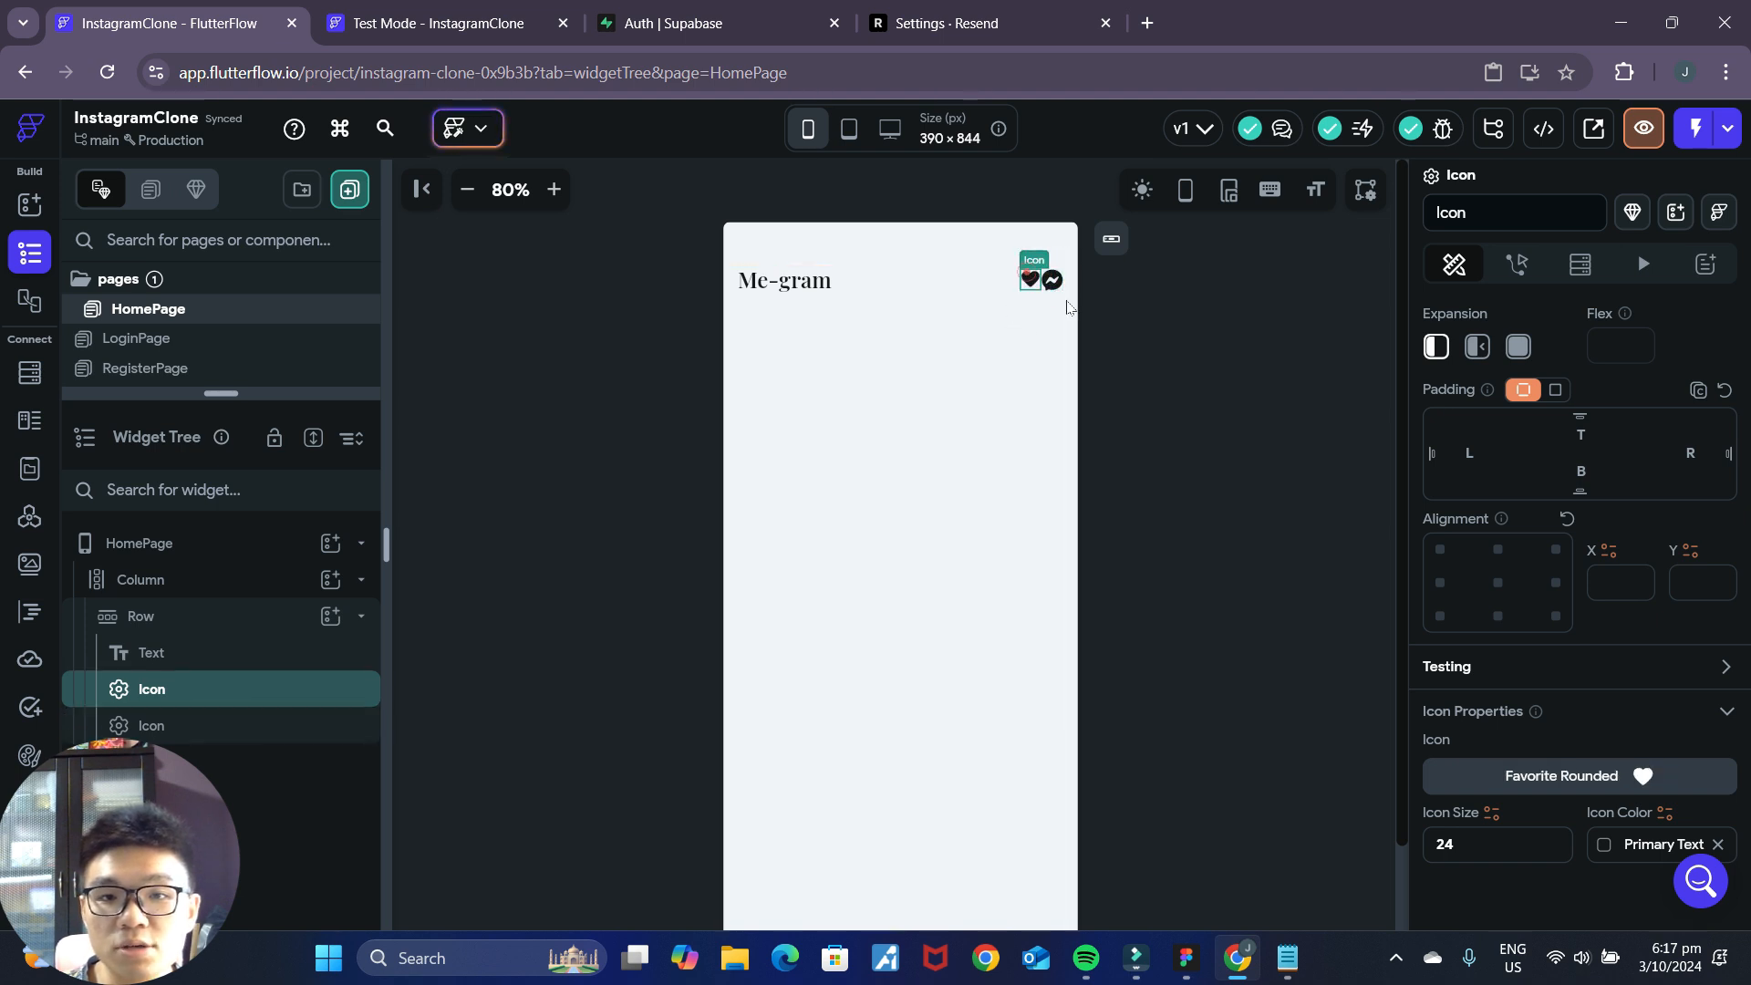
left_click(1056, 282)
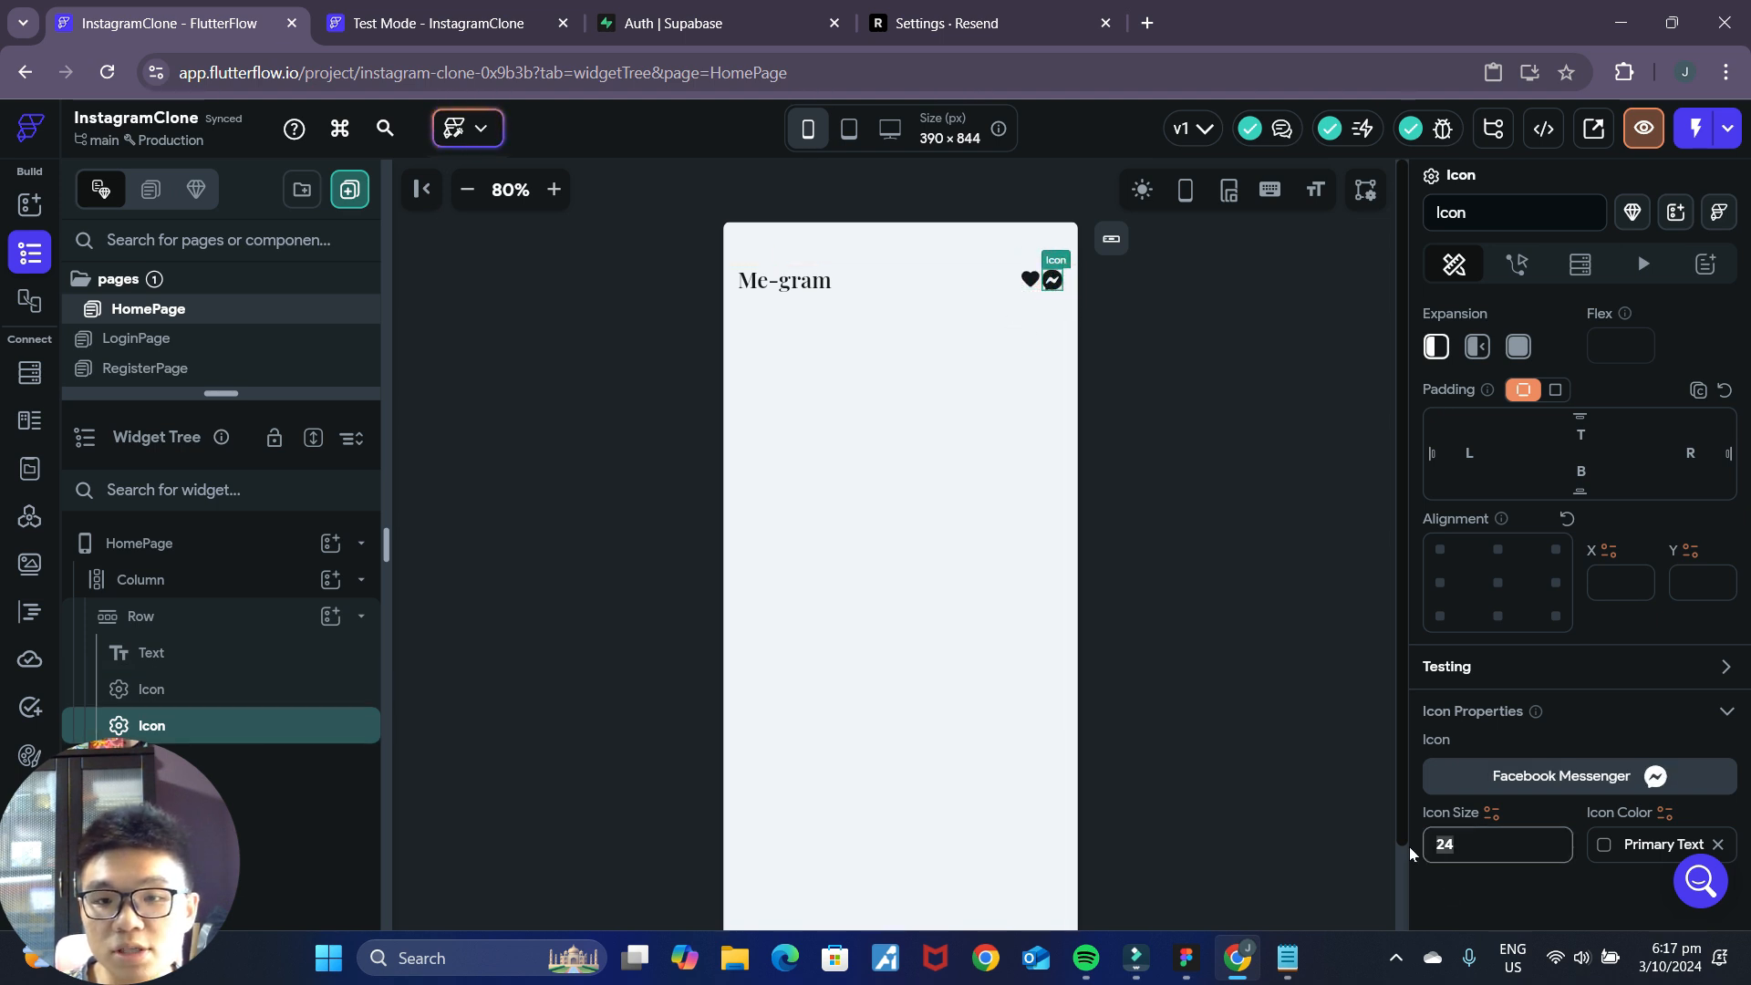
left_click(1157, 426)
left_click(1030, 280)
left_click(1053, 281)
left_click(1030, 280)
left_click(1103, 314)
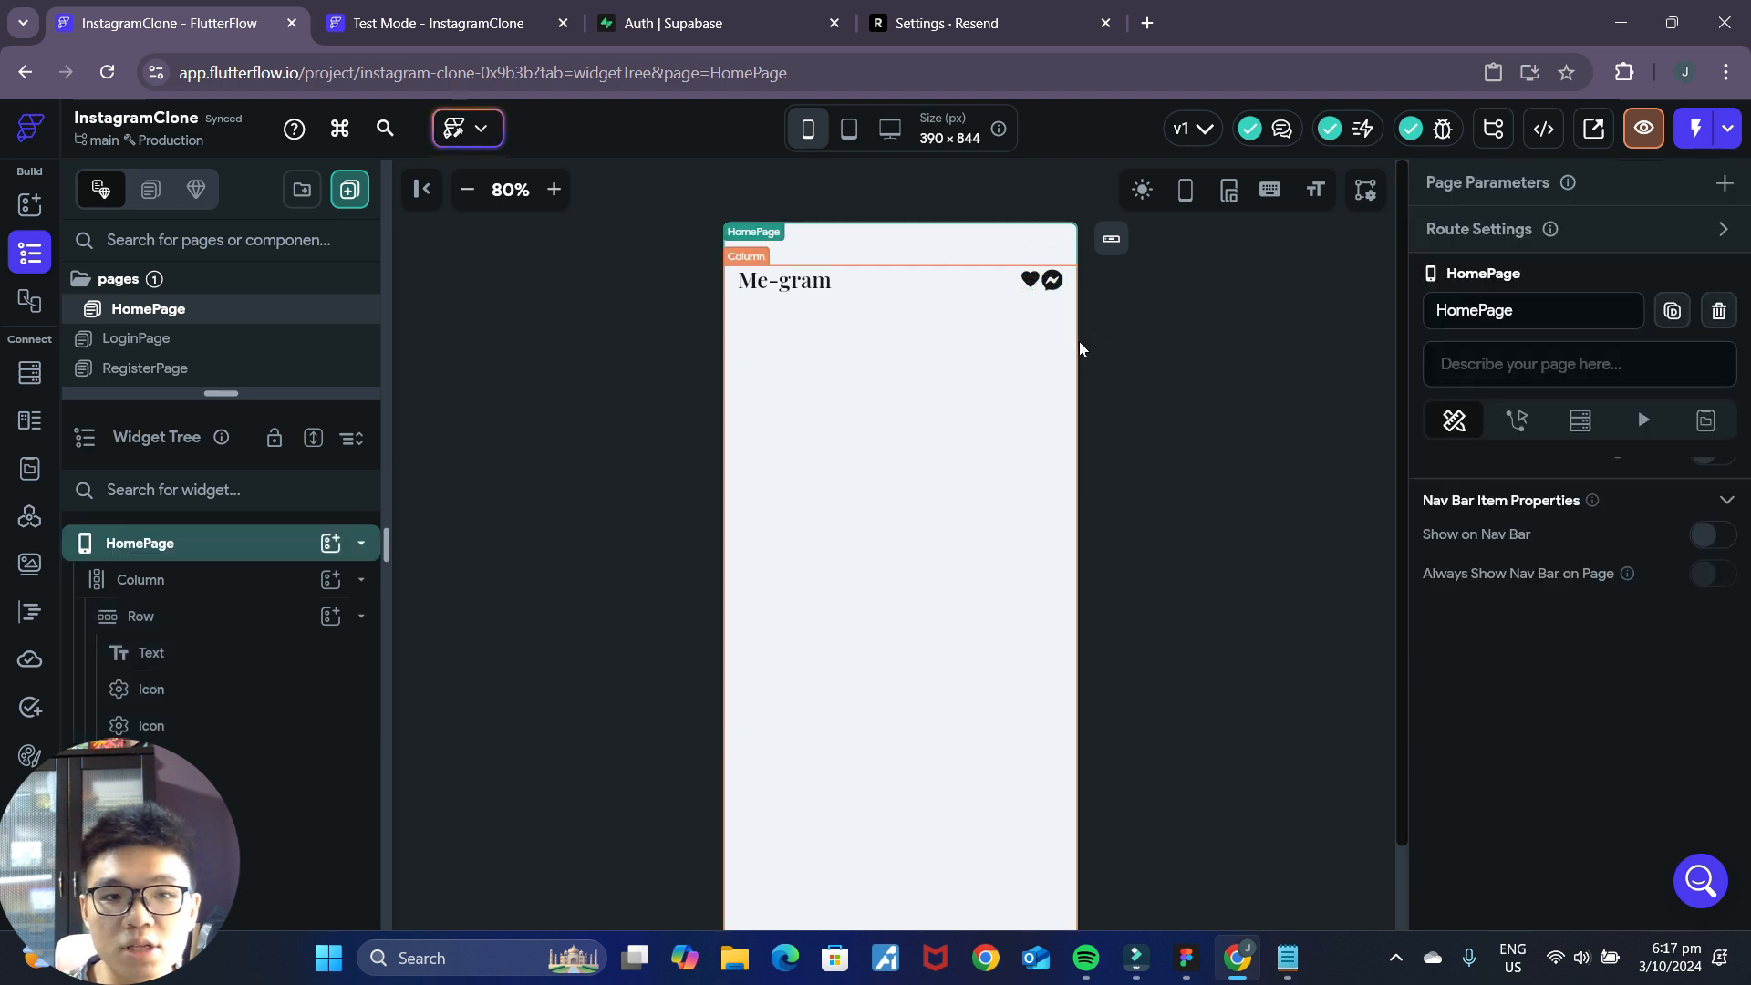
left_click(554, 189)
left_click(553, 189)
left_click(553, 189)
left_click(1110, 300)
left_click(1543, 778)
left_click(1230, 200)
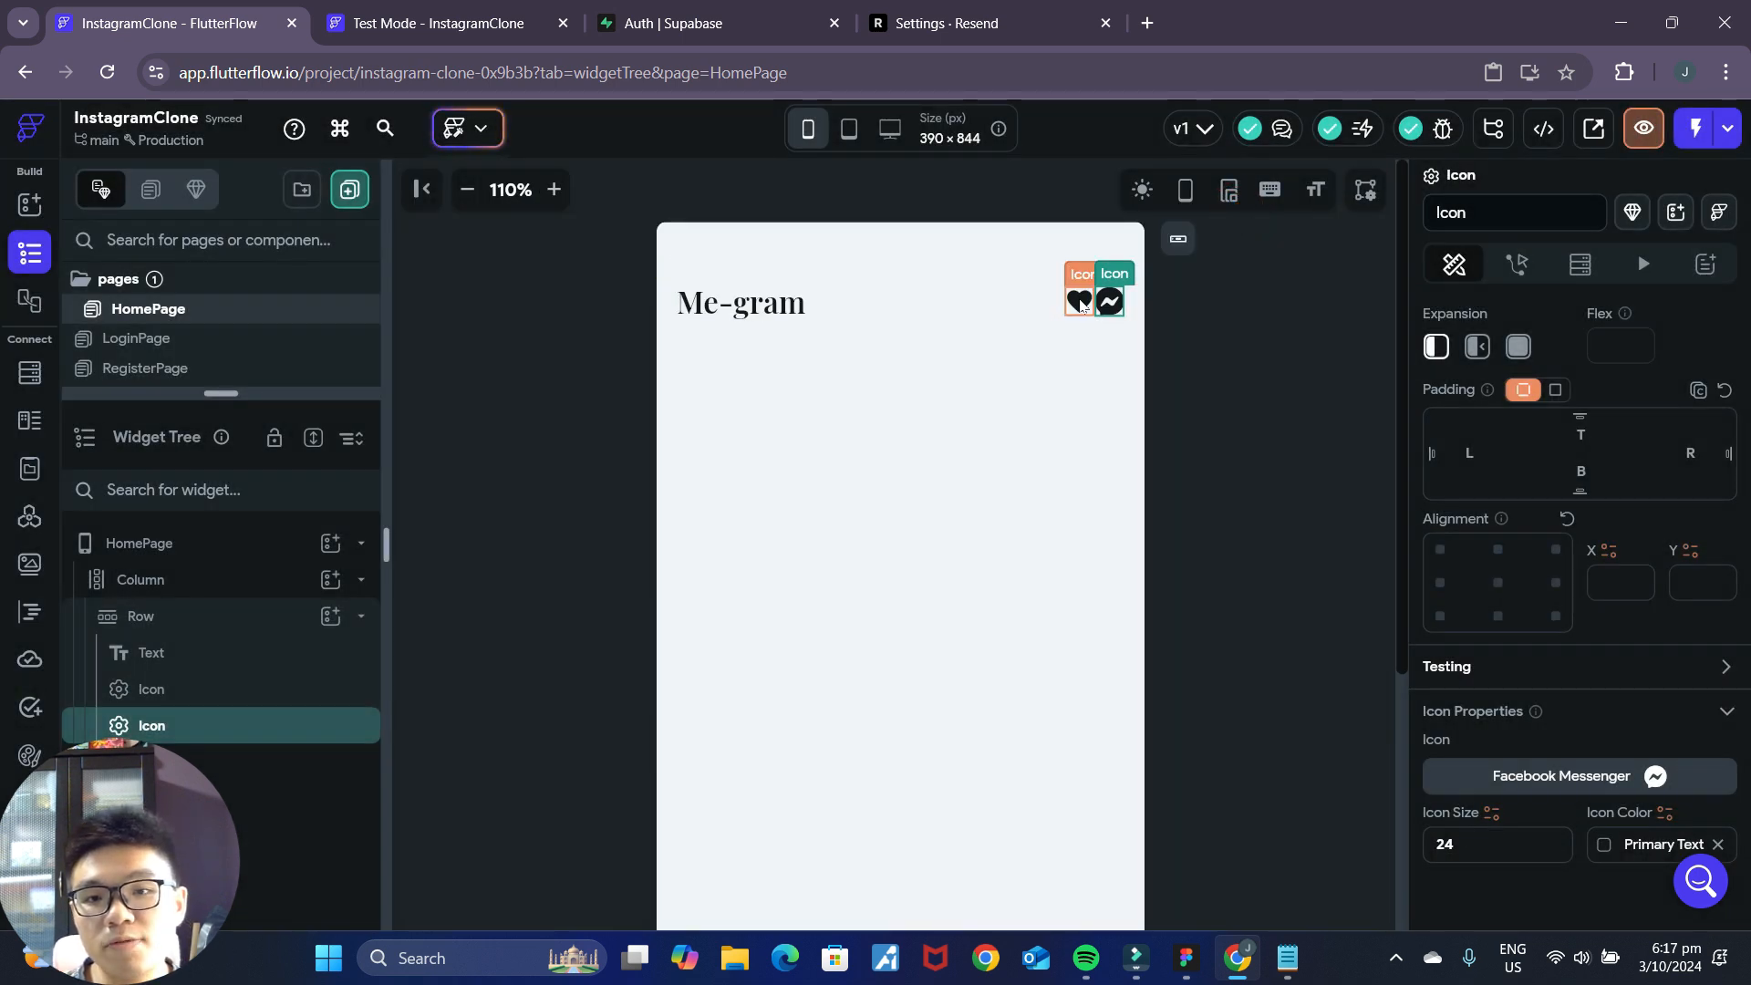
left_click(1500, 788)
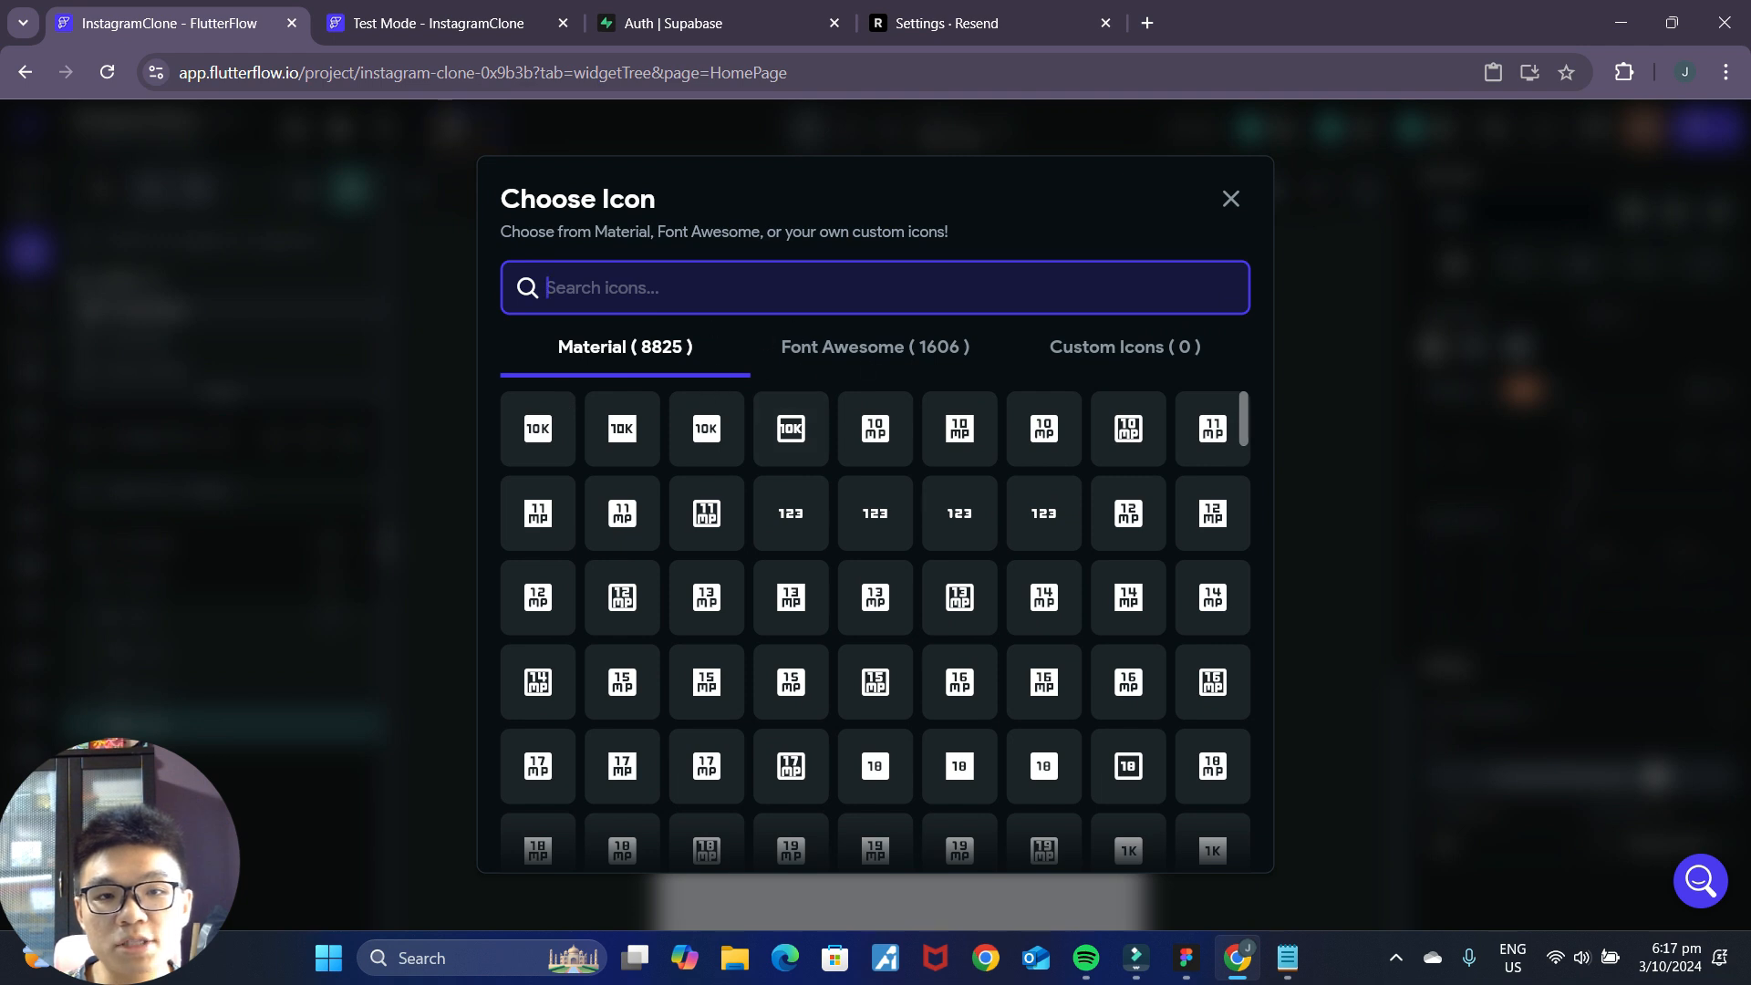
left_click(783, 282)
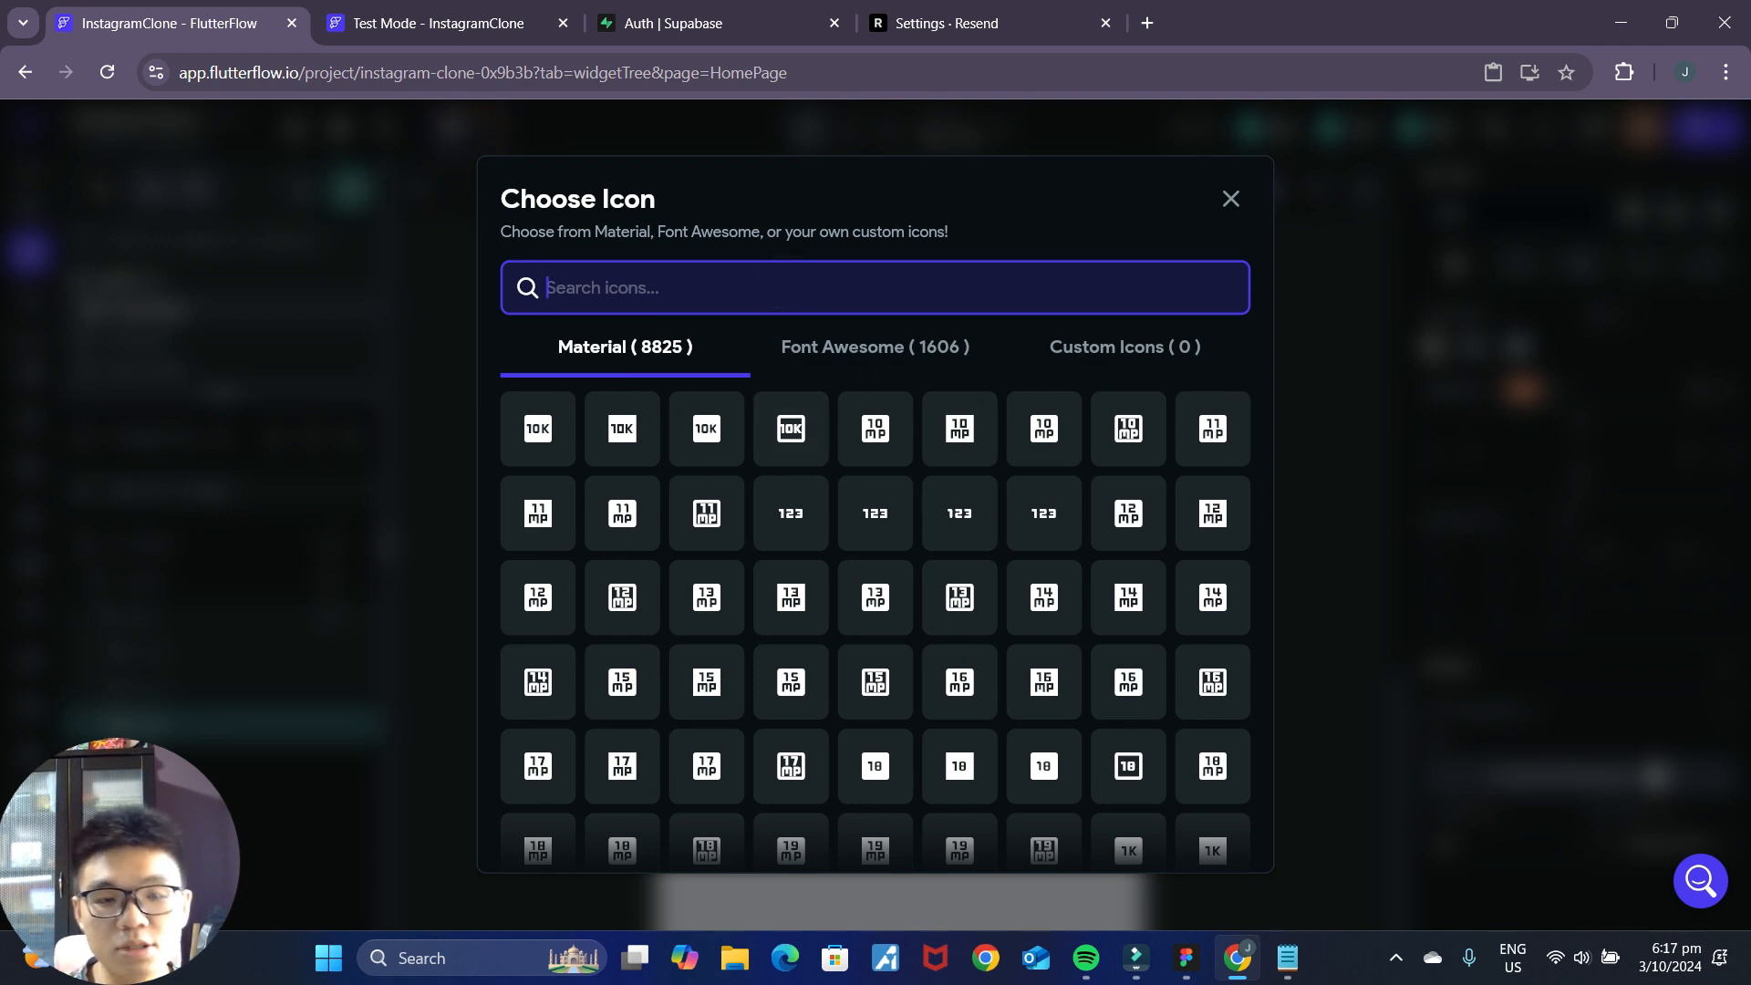
left_click(1225, 196)
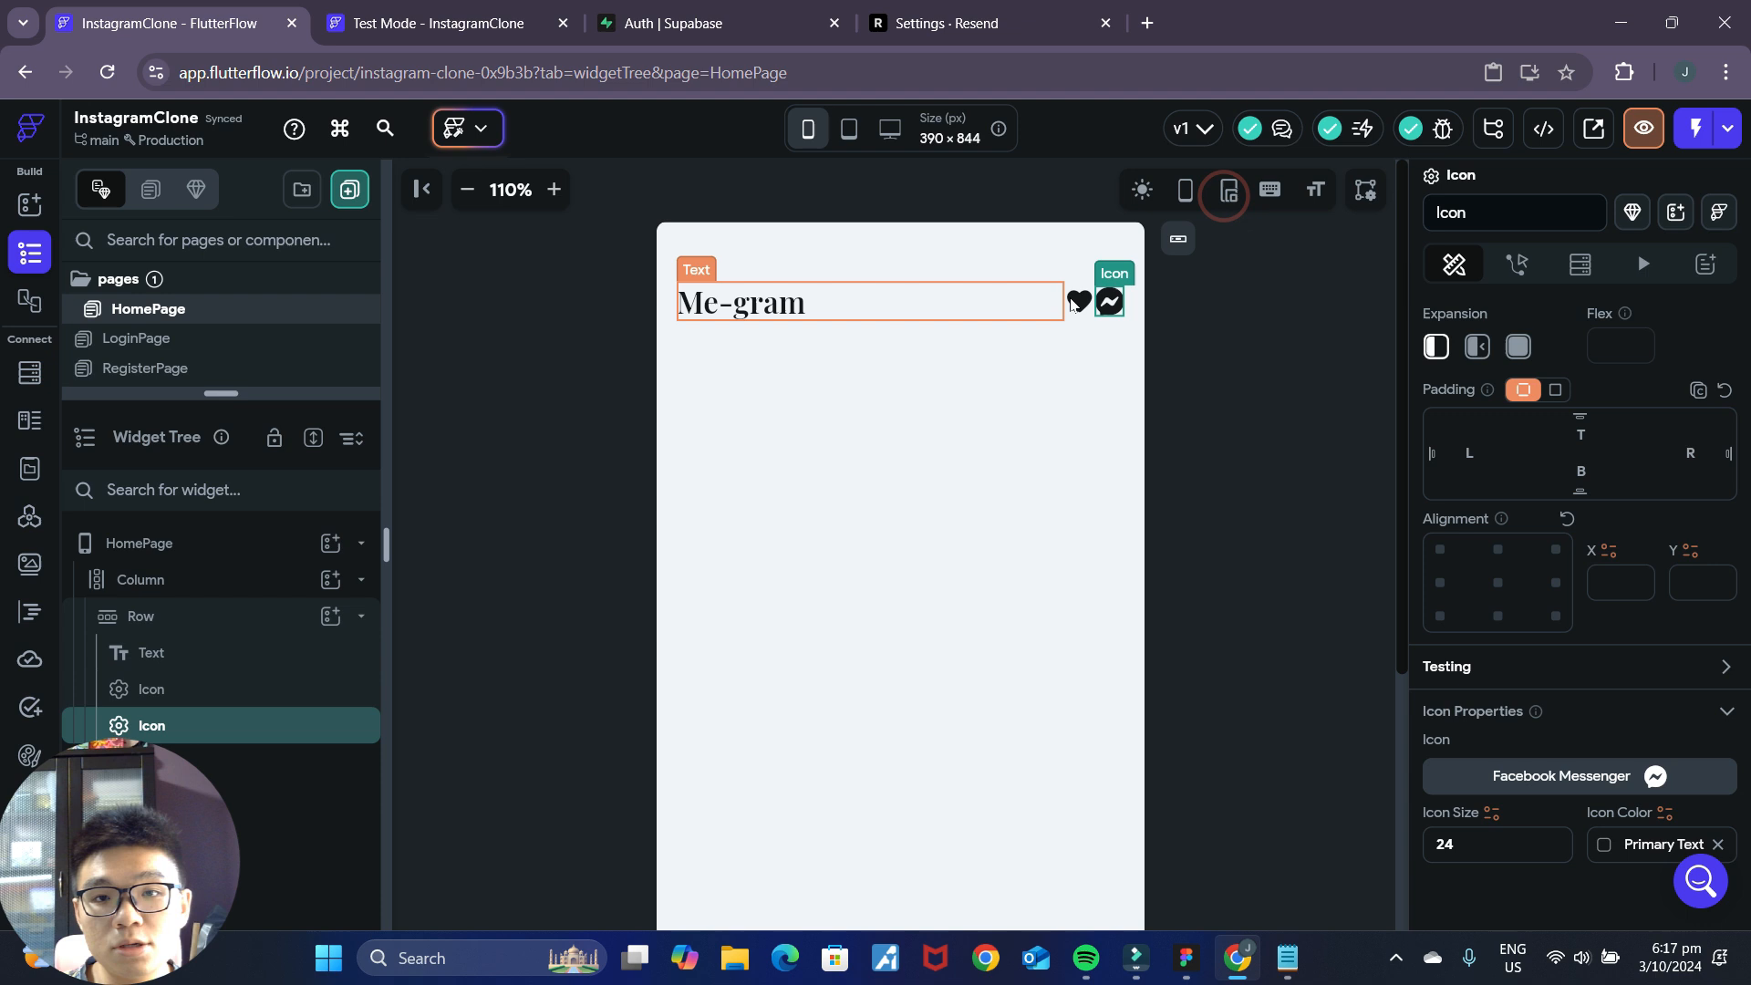
Replace the first header icon with the outlined Heart from Font Awesome, searching "like" and "heart".
left_click(1070, 298)
left_click(1509, 780)
left_click(903, 345)
left_click(881, 277)
type("like")
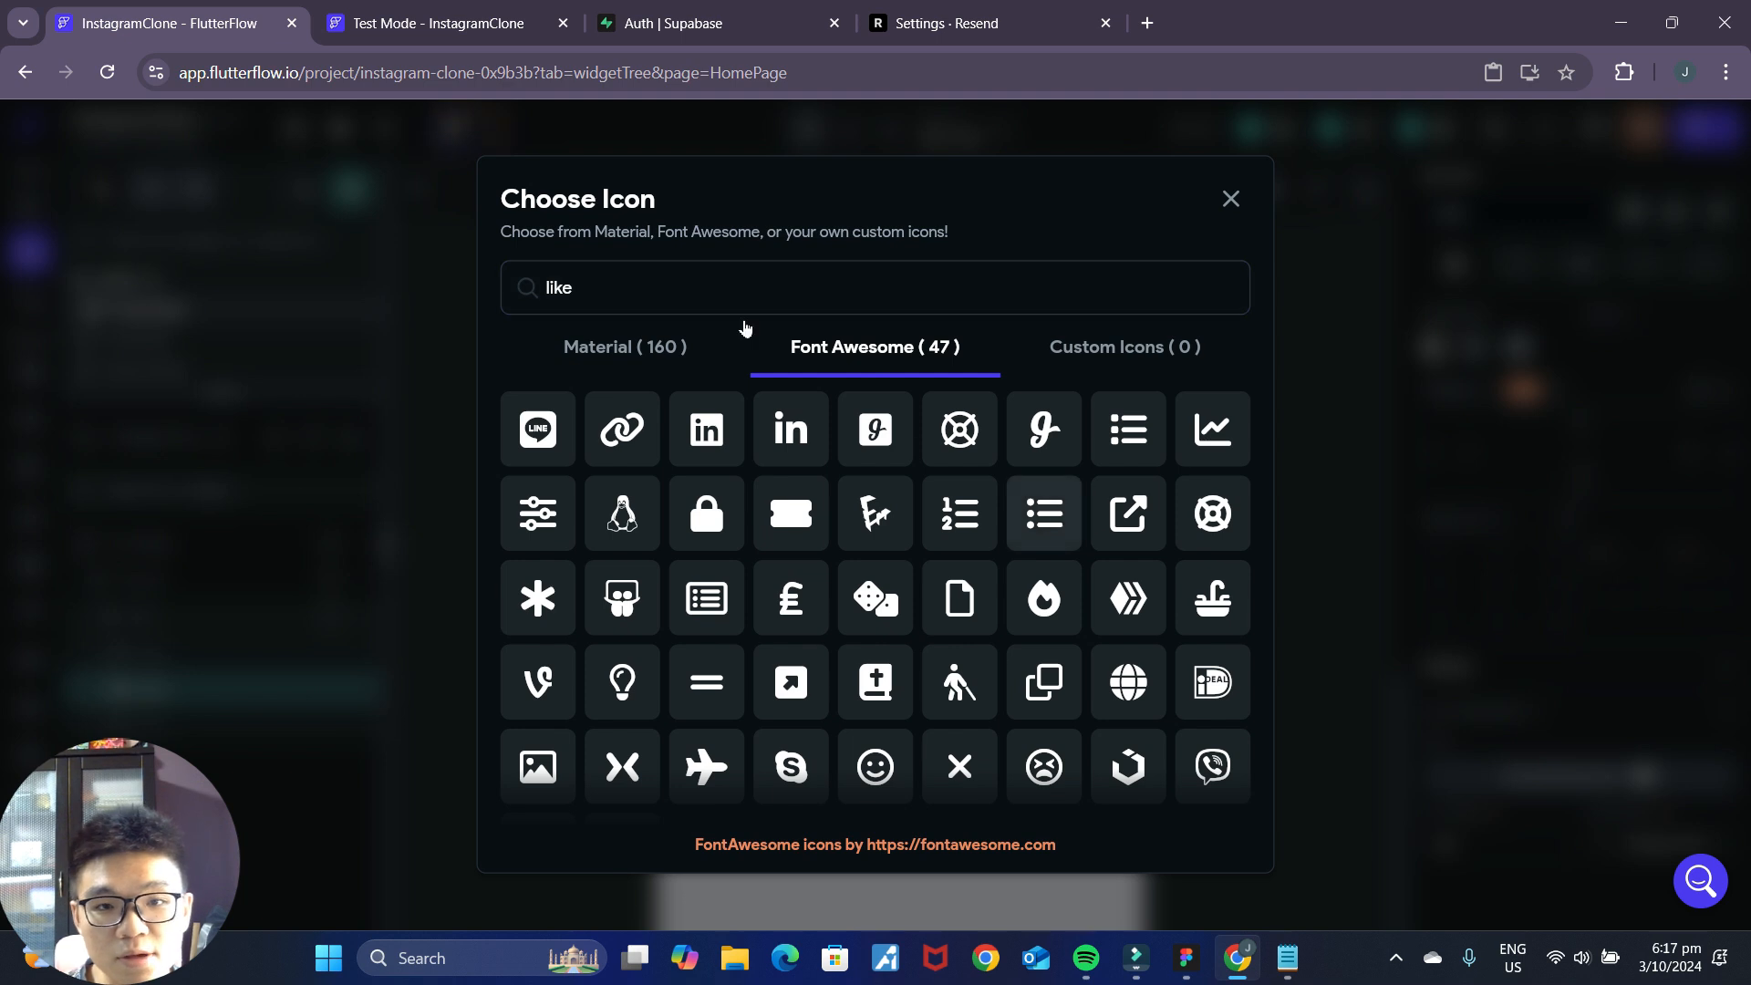
double_click(668, 282)
type("heart")
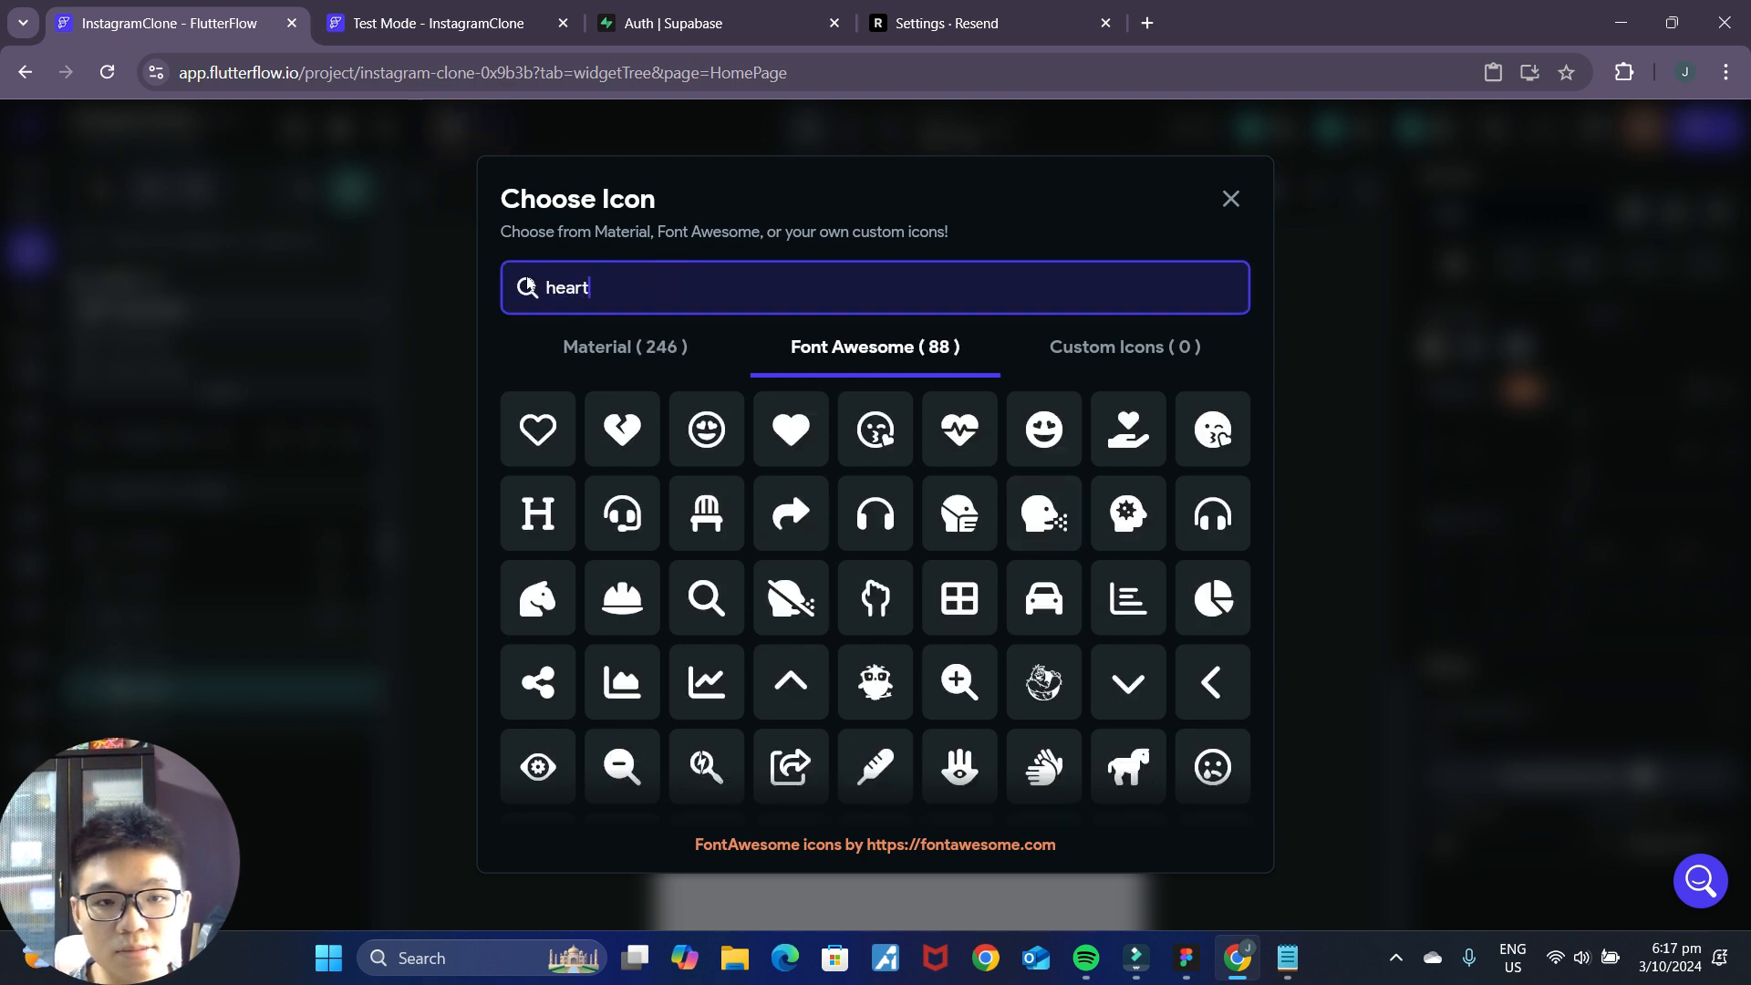
left_click(538, 429)
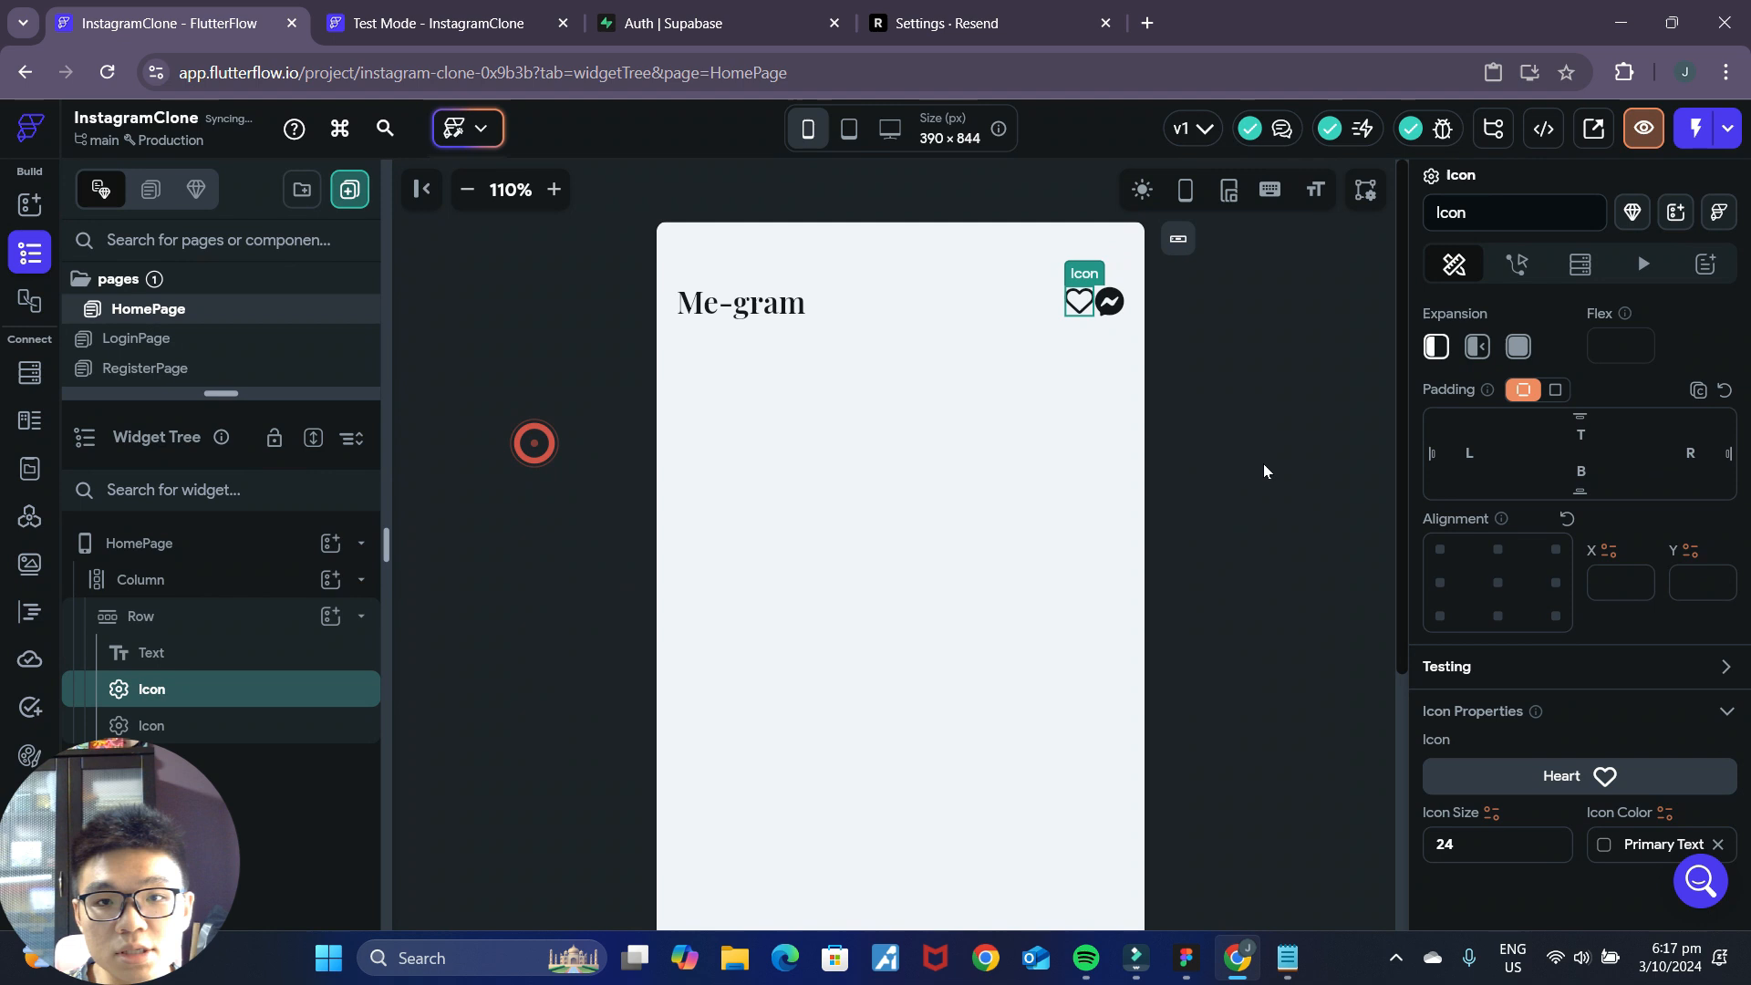
left_click(1253, 416)
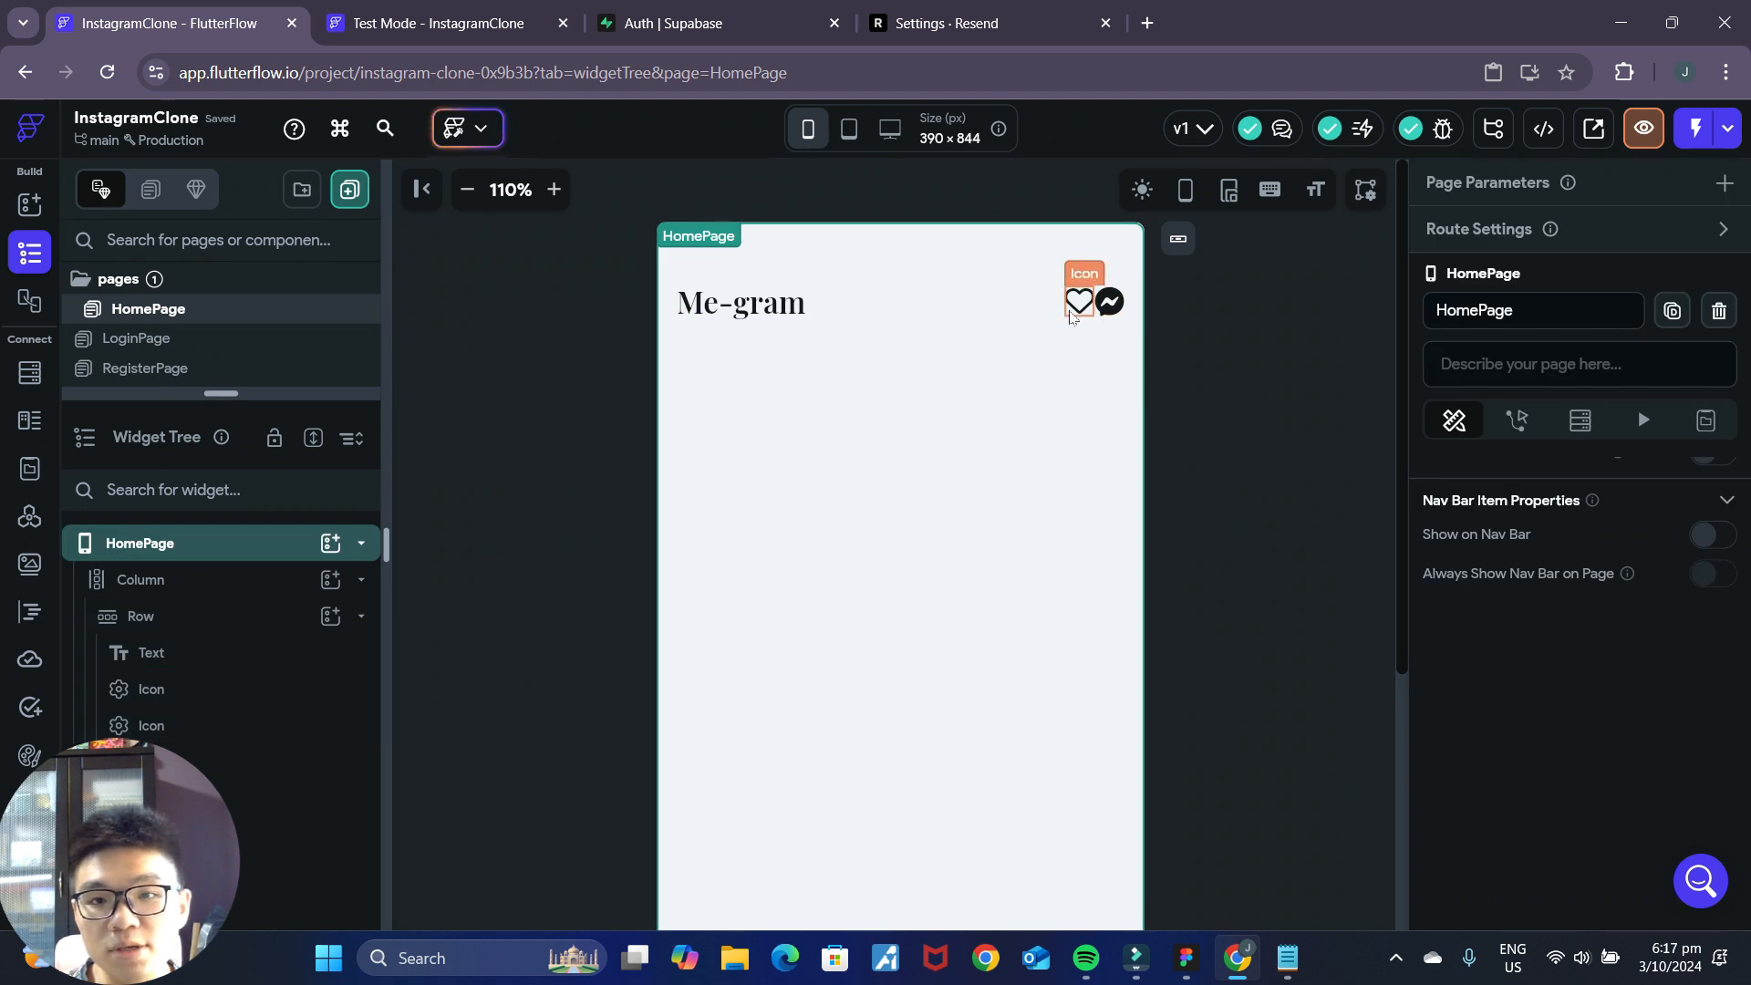
Change the first header icon to the Font Awesome icon Solid Heart, searching for "heart".
left_click(1077, 307)
left_click(1605, 777)
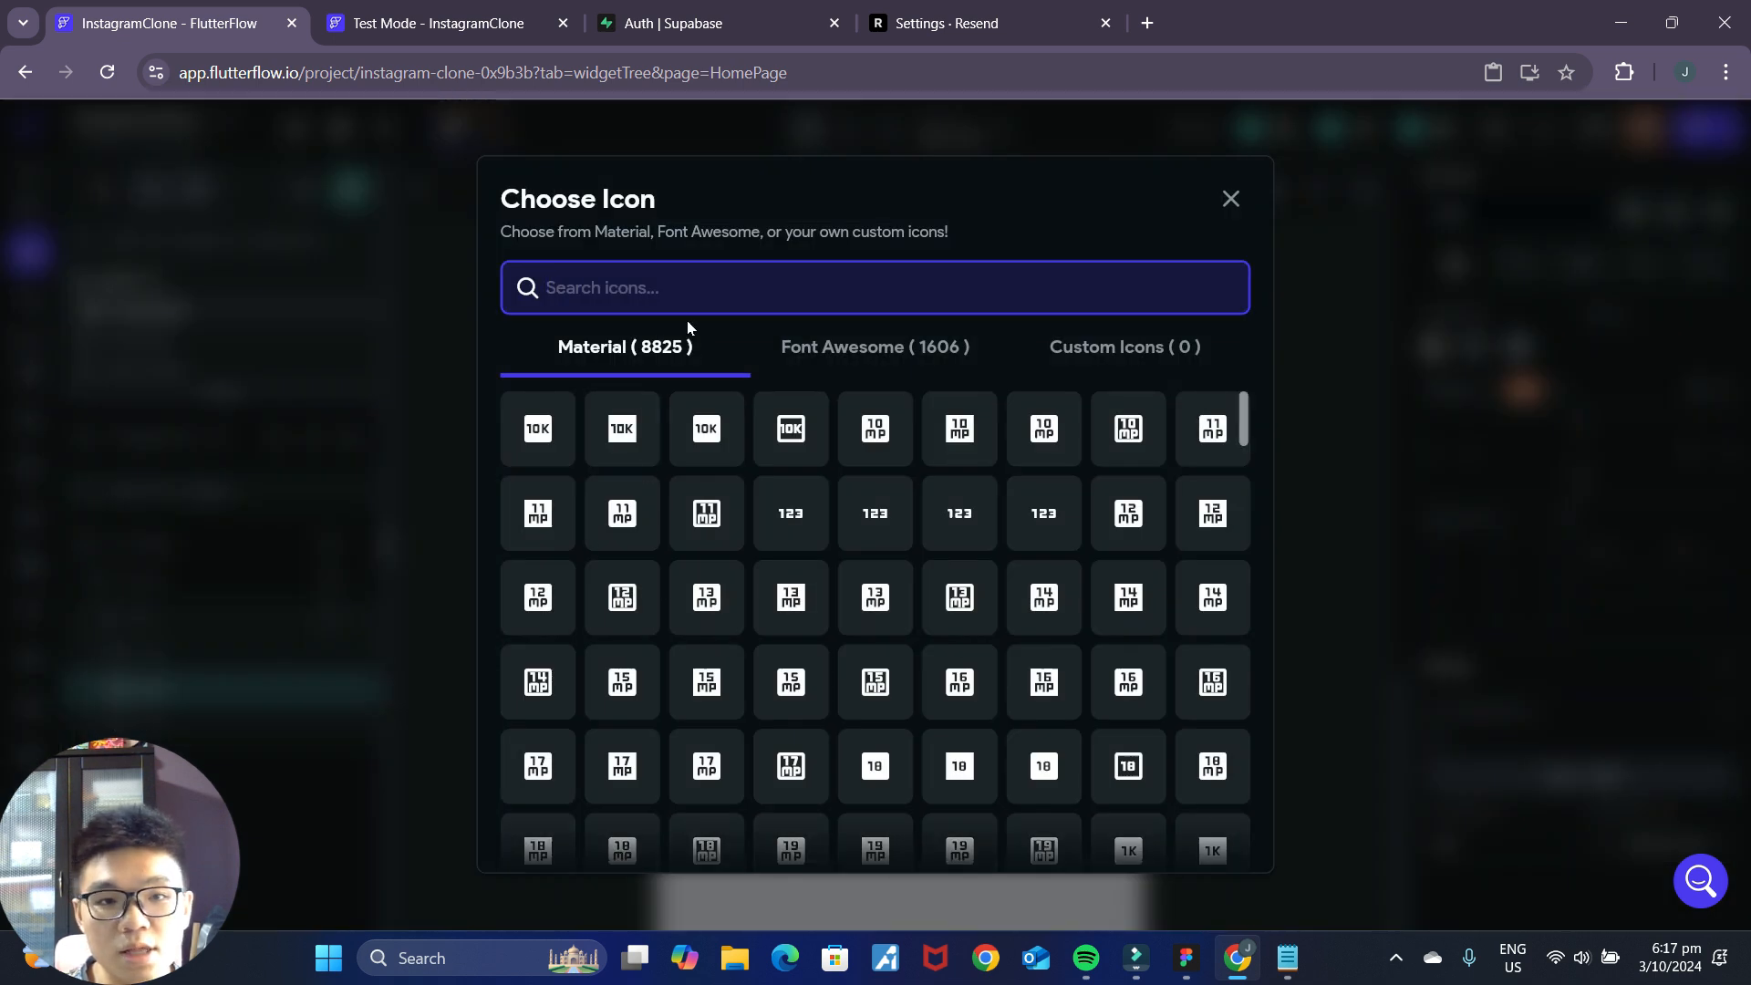
left_click(867, 369)
left_click(886, 294)
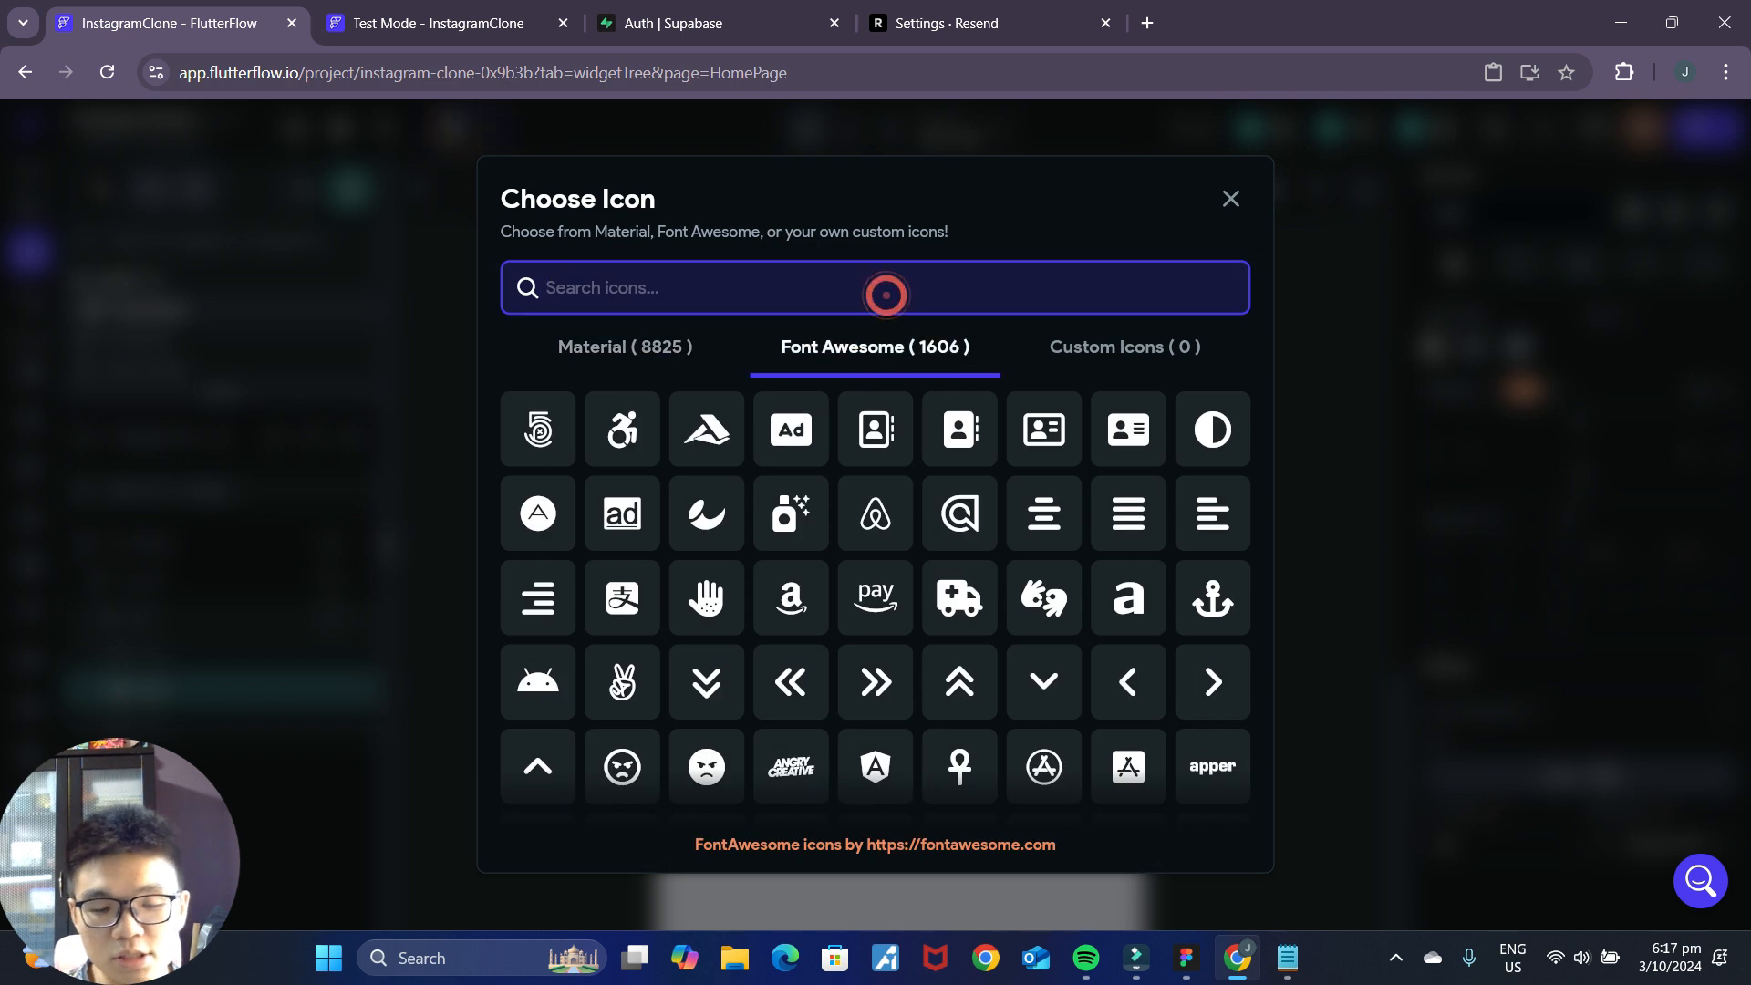
type("heart")
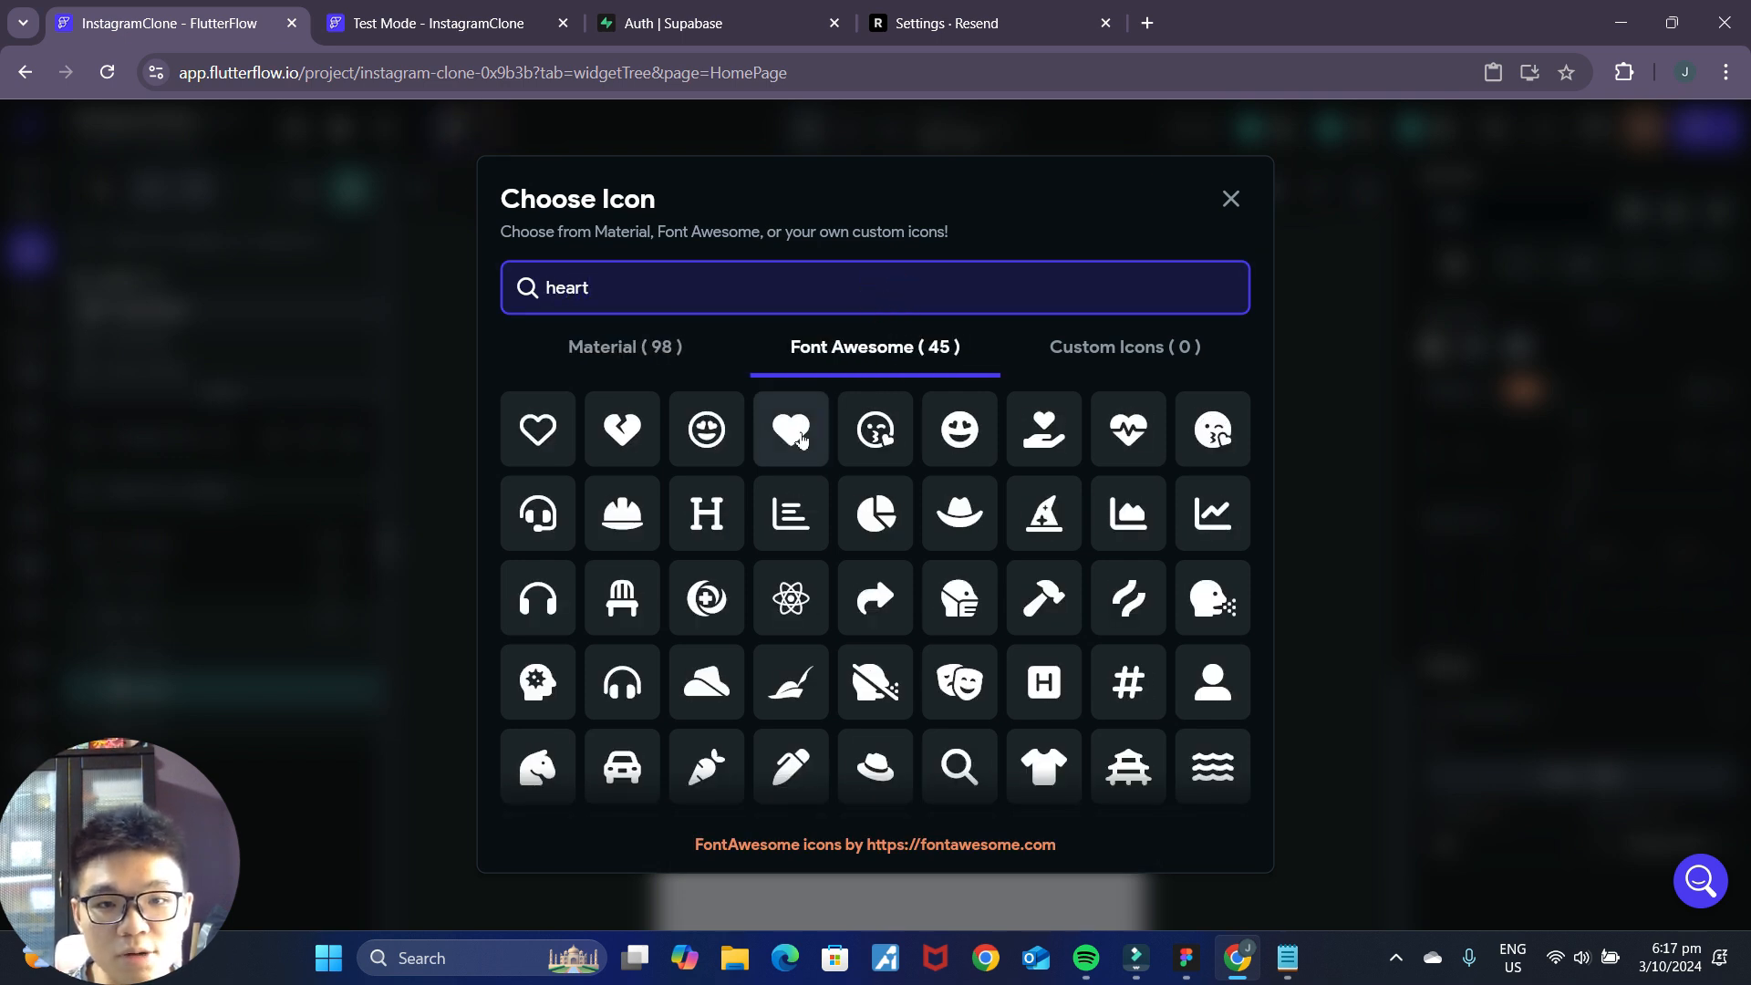
left_click(793, 428)
left_click(1227, 372)
left_click(1086, 307)
left_click(1217, 373)
Check the icon spacing in the Figma mockup and set the heart icon's right padding to 8 in FlutterFlow.
left_click(1185, 957)
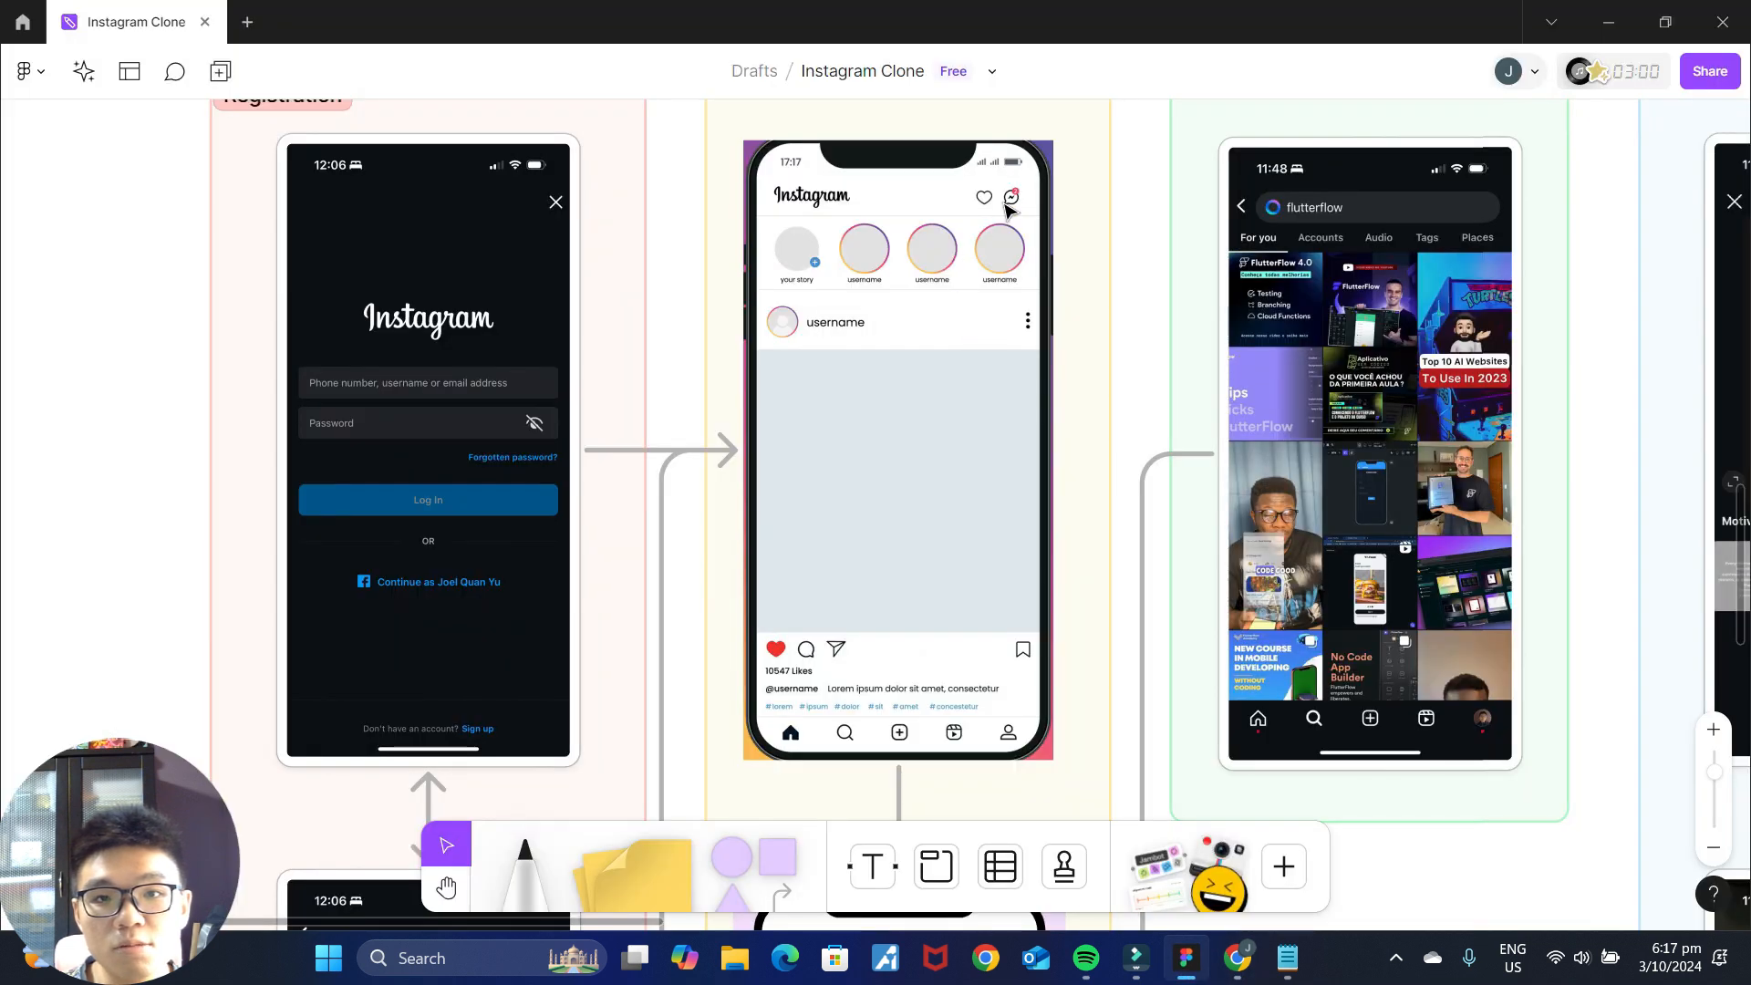
key("alt+Tab")
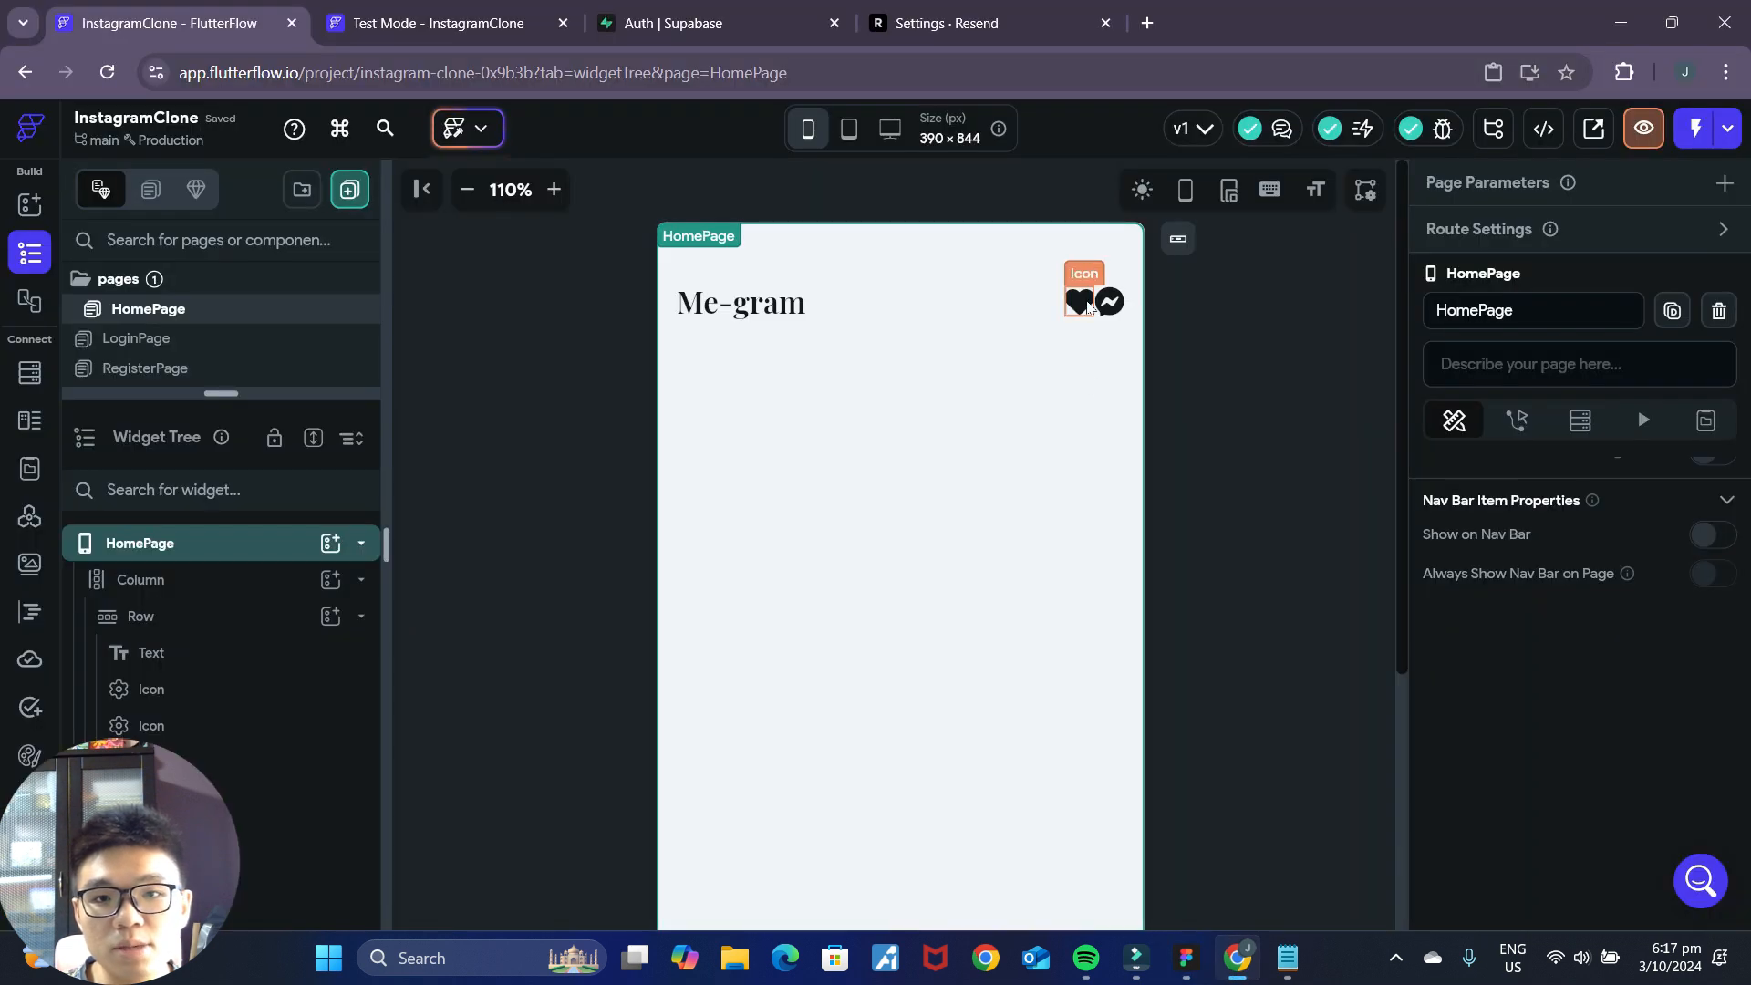
left_click(1081, 304)
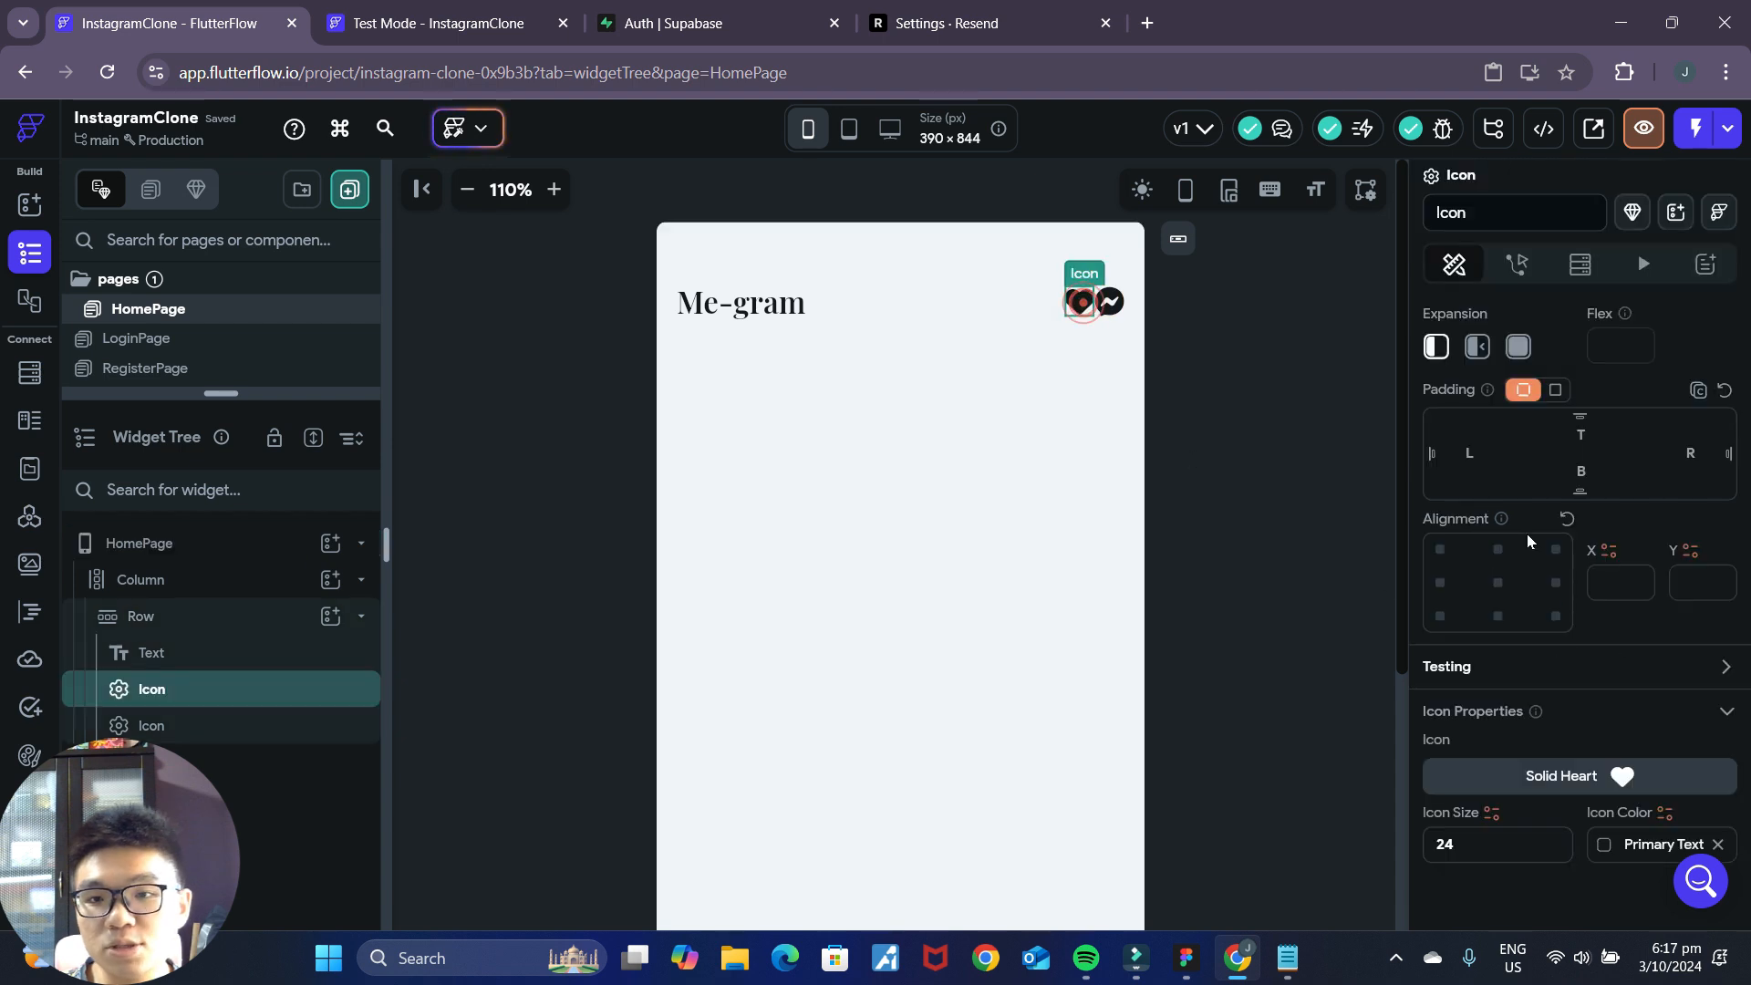
scroll(1685, 759, "up", 4)
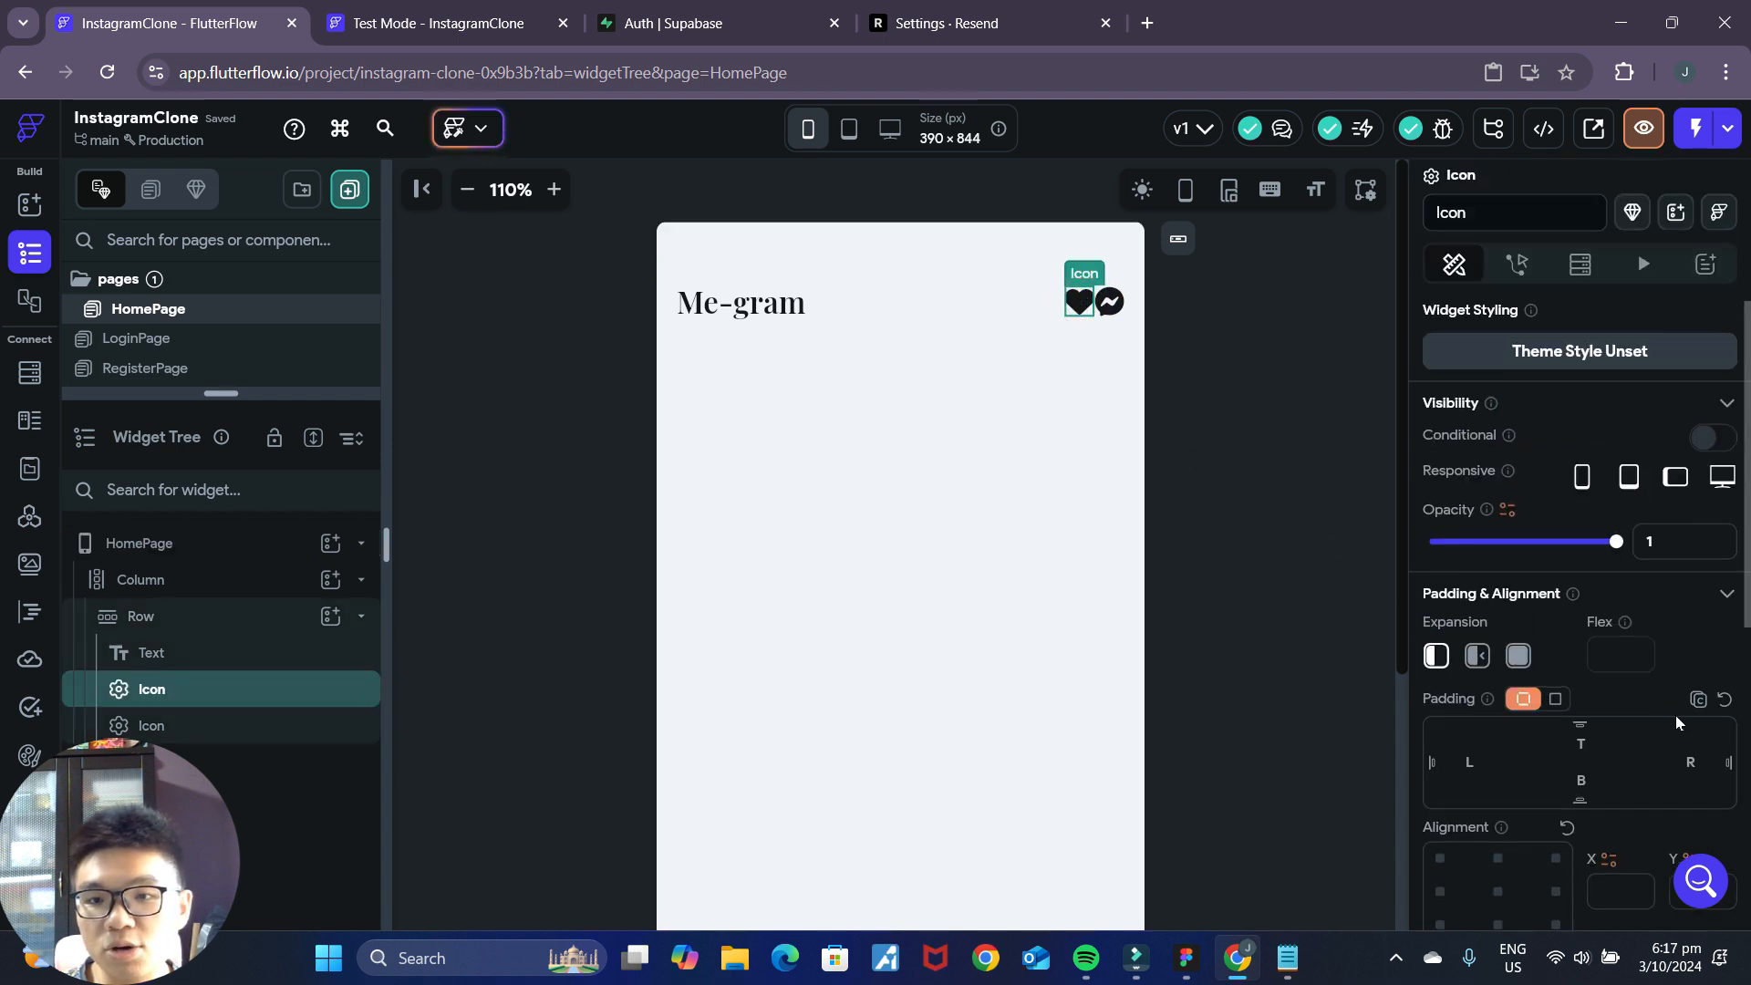
scroll(1678, 715, "down", 4)
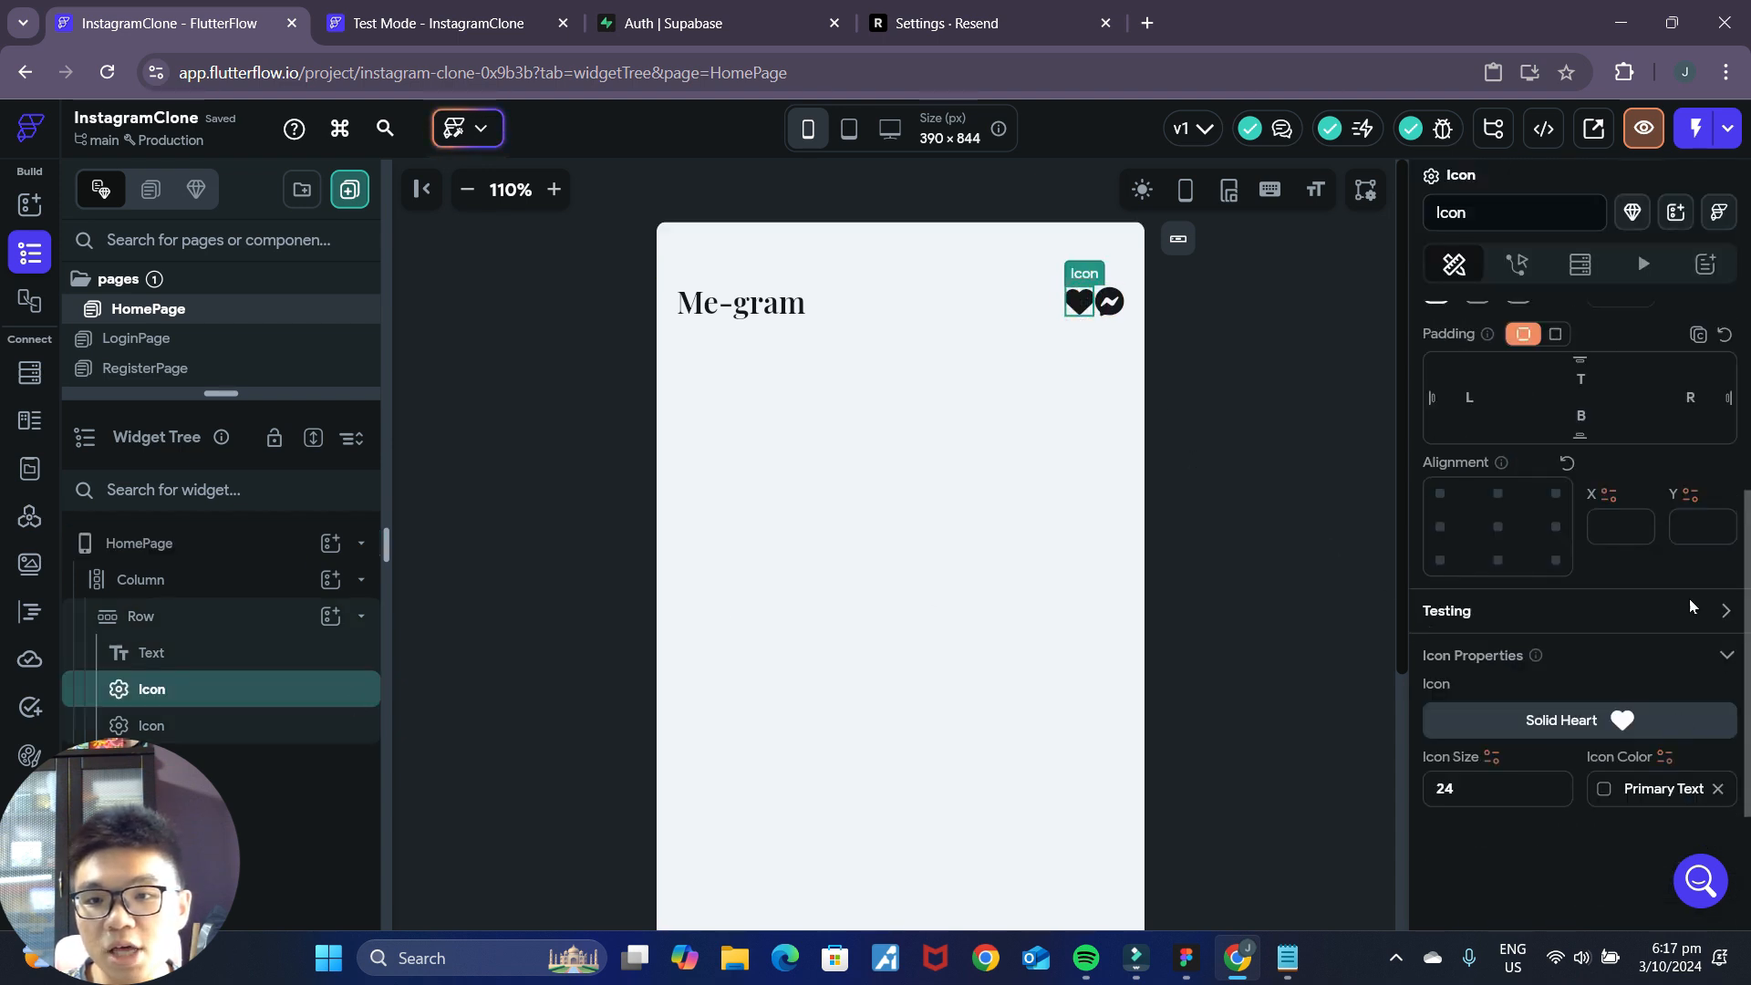
left_click(1707, 418)
type("8")
left_click(1255, 424)
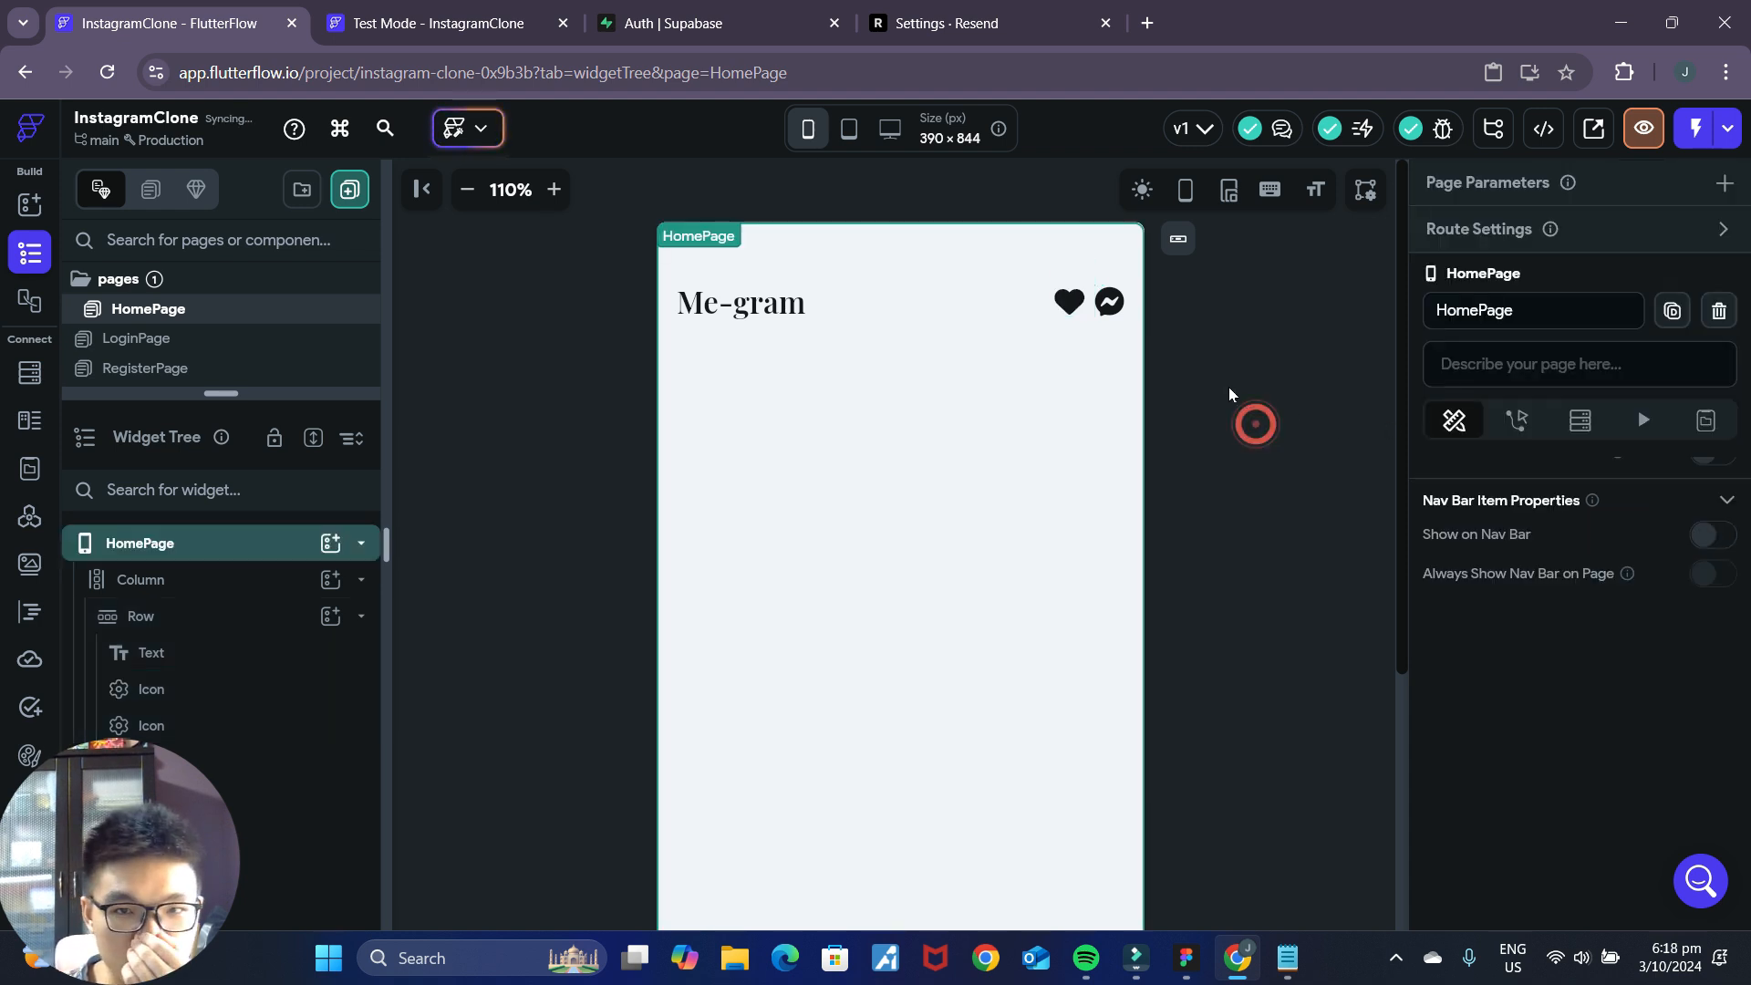
Compare the header with the Figma mockup and set the header row's left and right padding to 24 in FlutterFlow.
left_click(1186, 964)
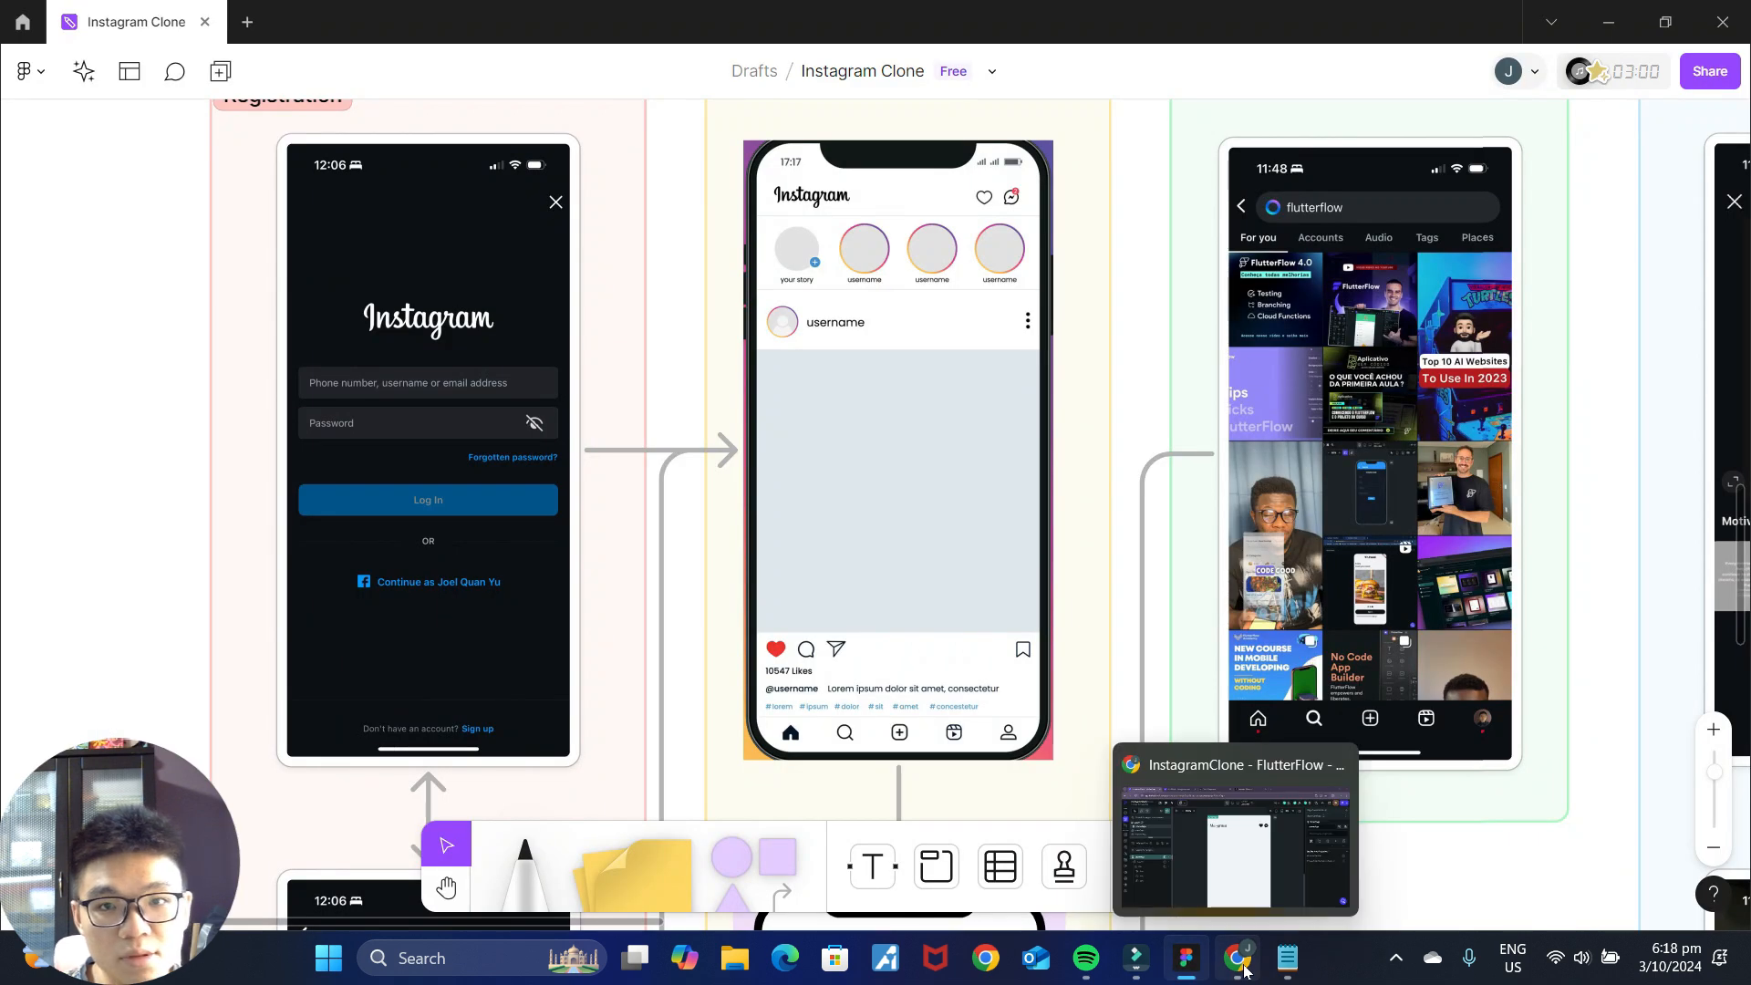
left_click(1237, 958)
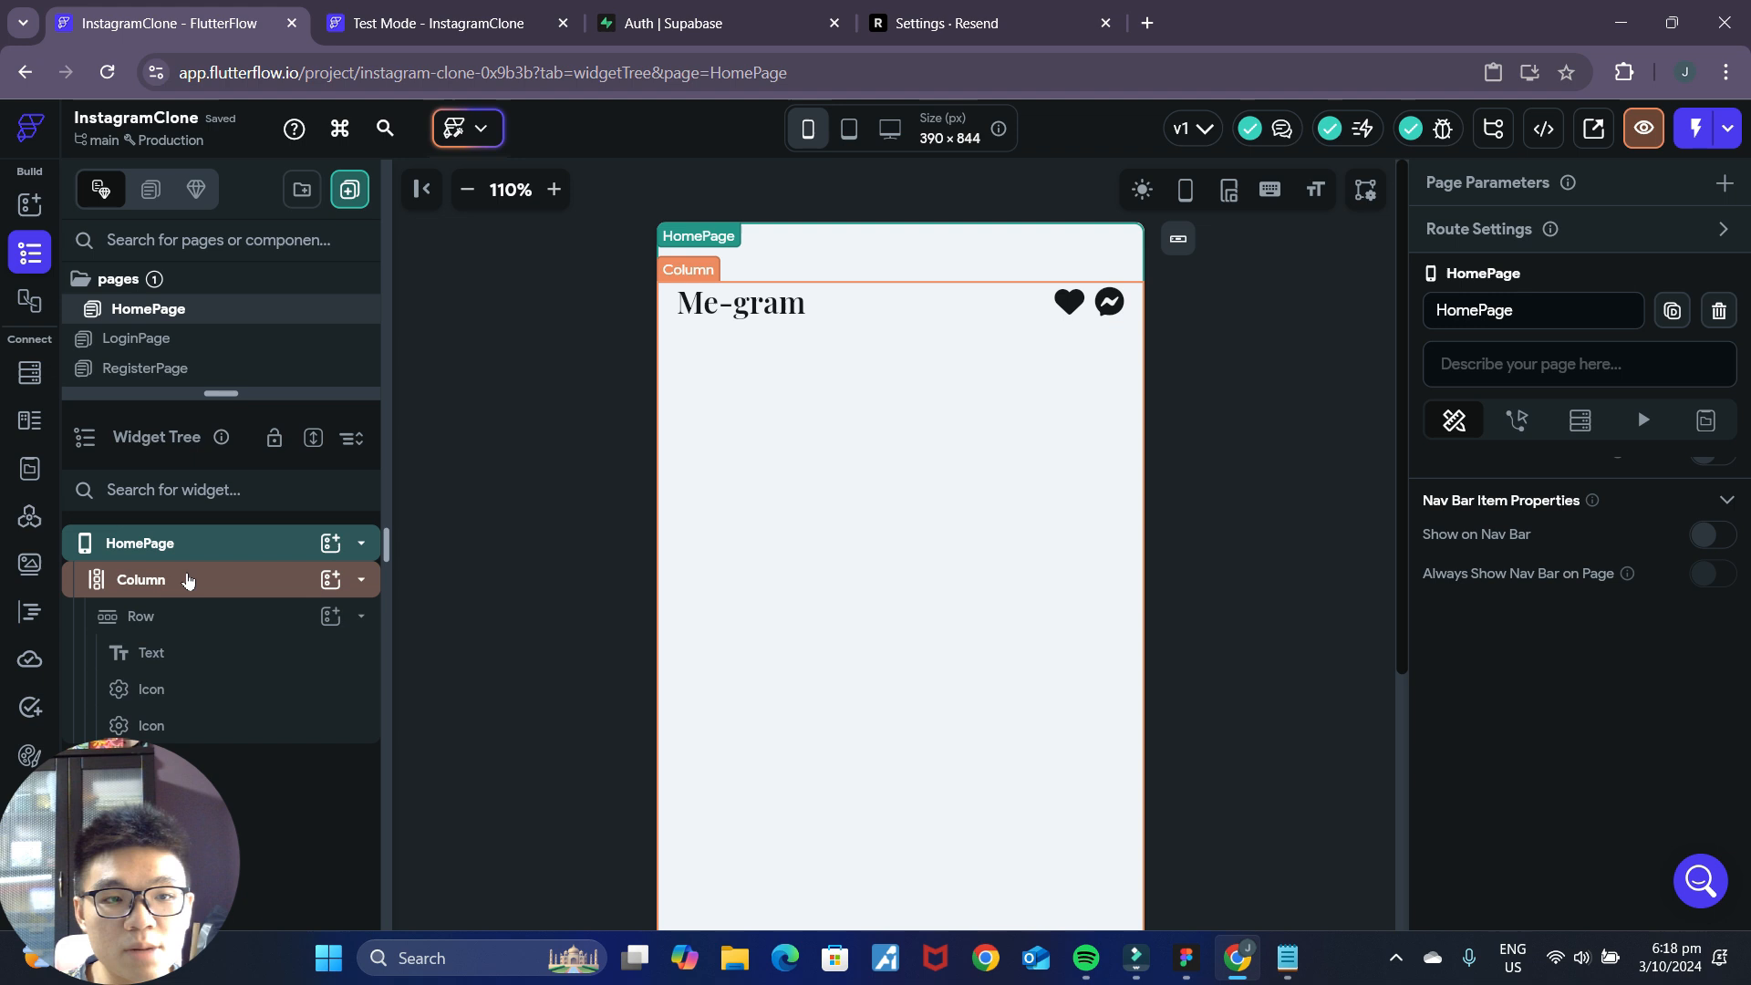
left_click(179, 625)
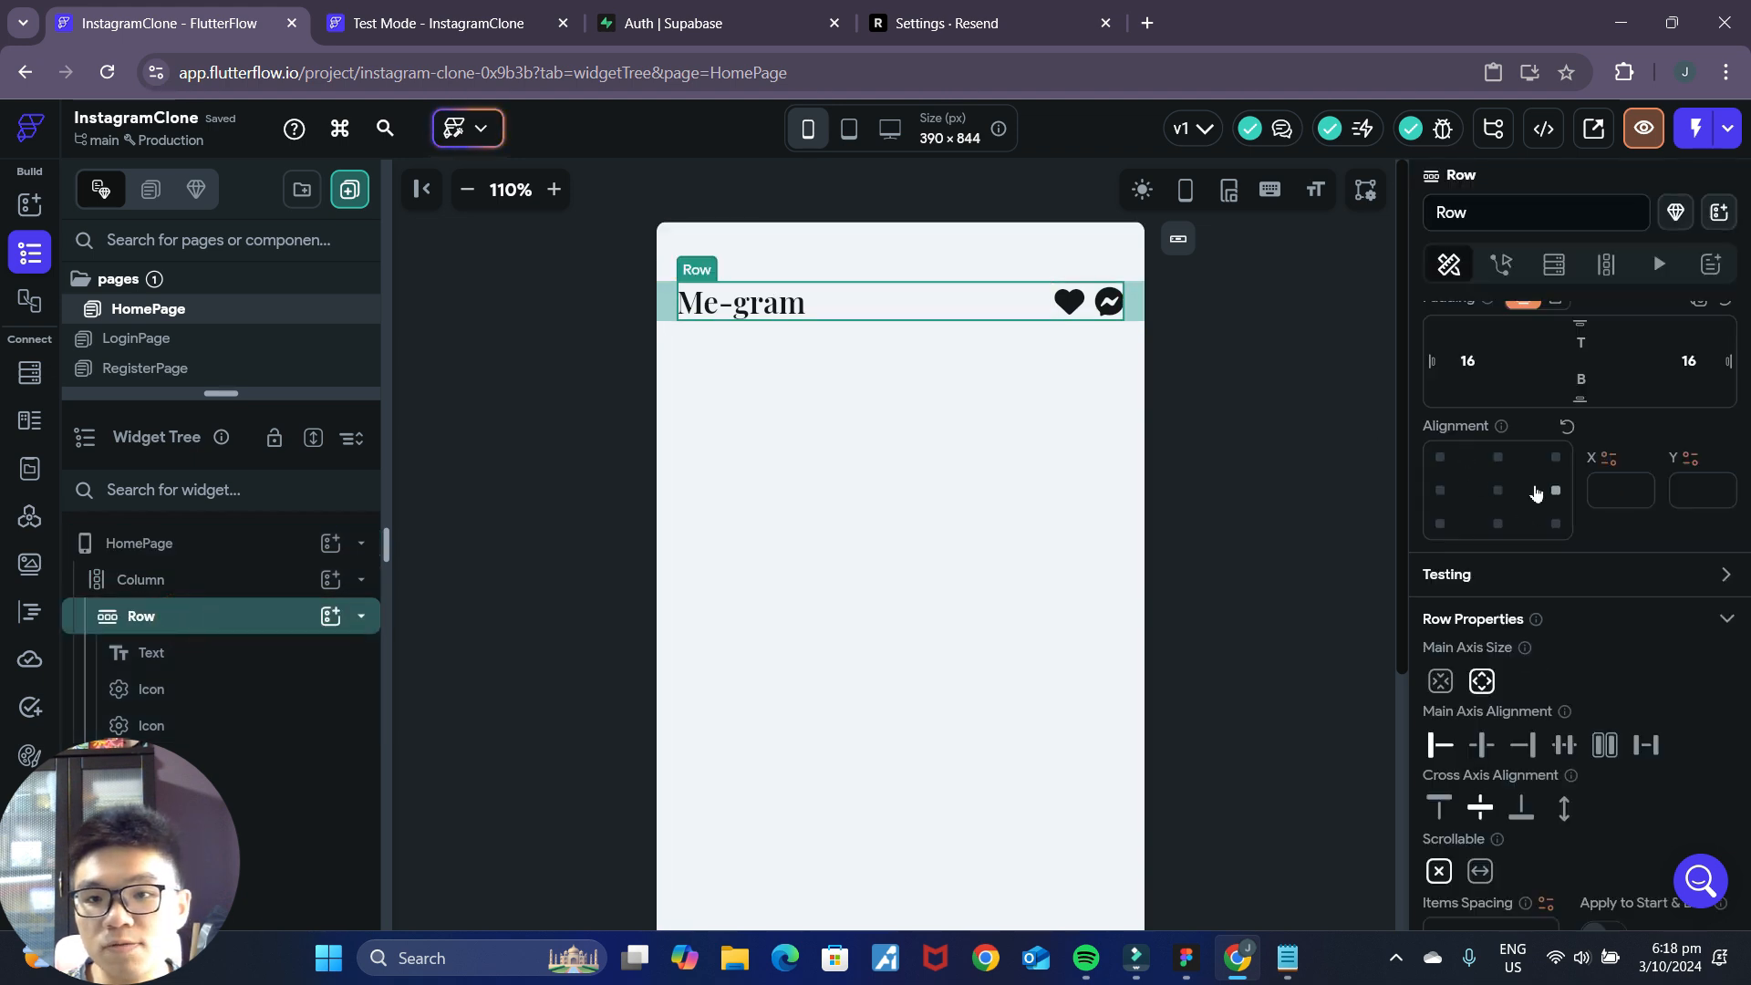
scroll(1538, 493, "up", 1)
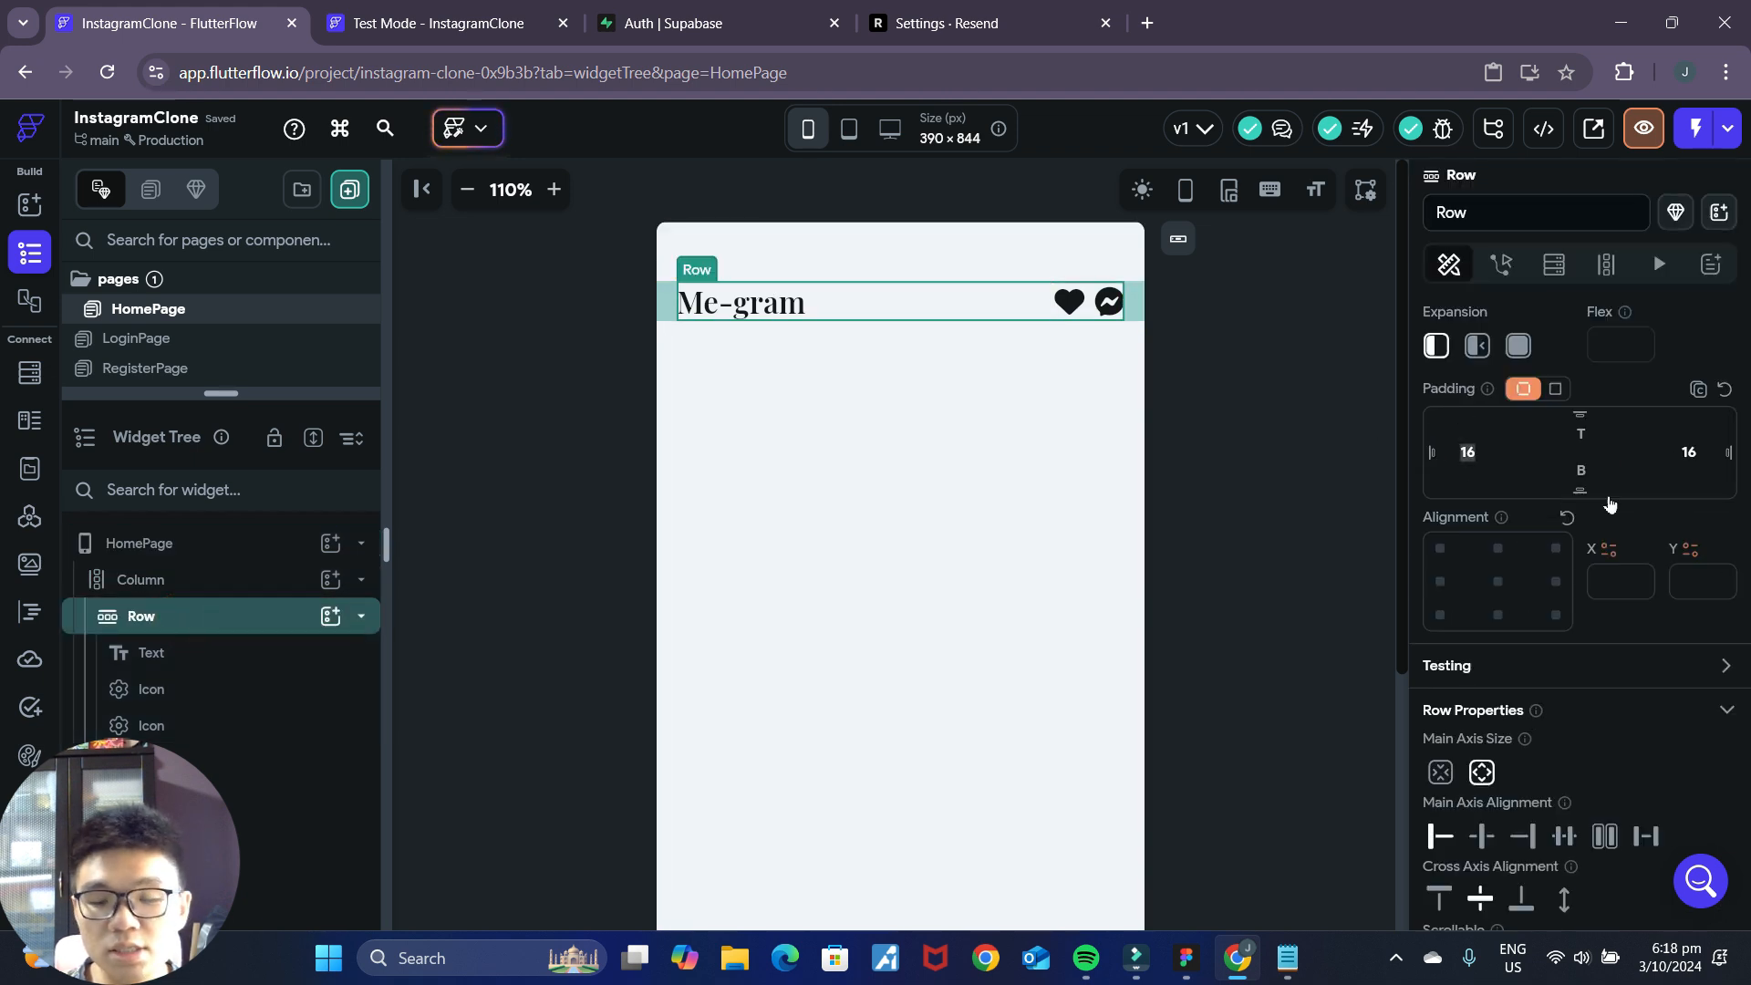
type("24")
key("Tab")
type("24")
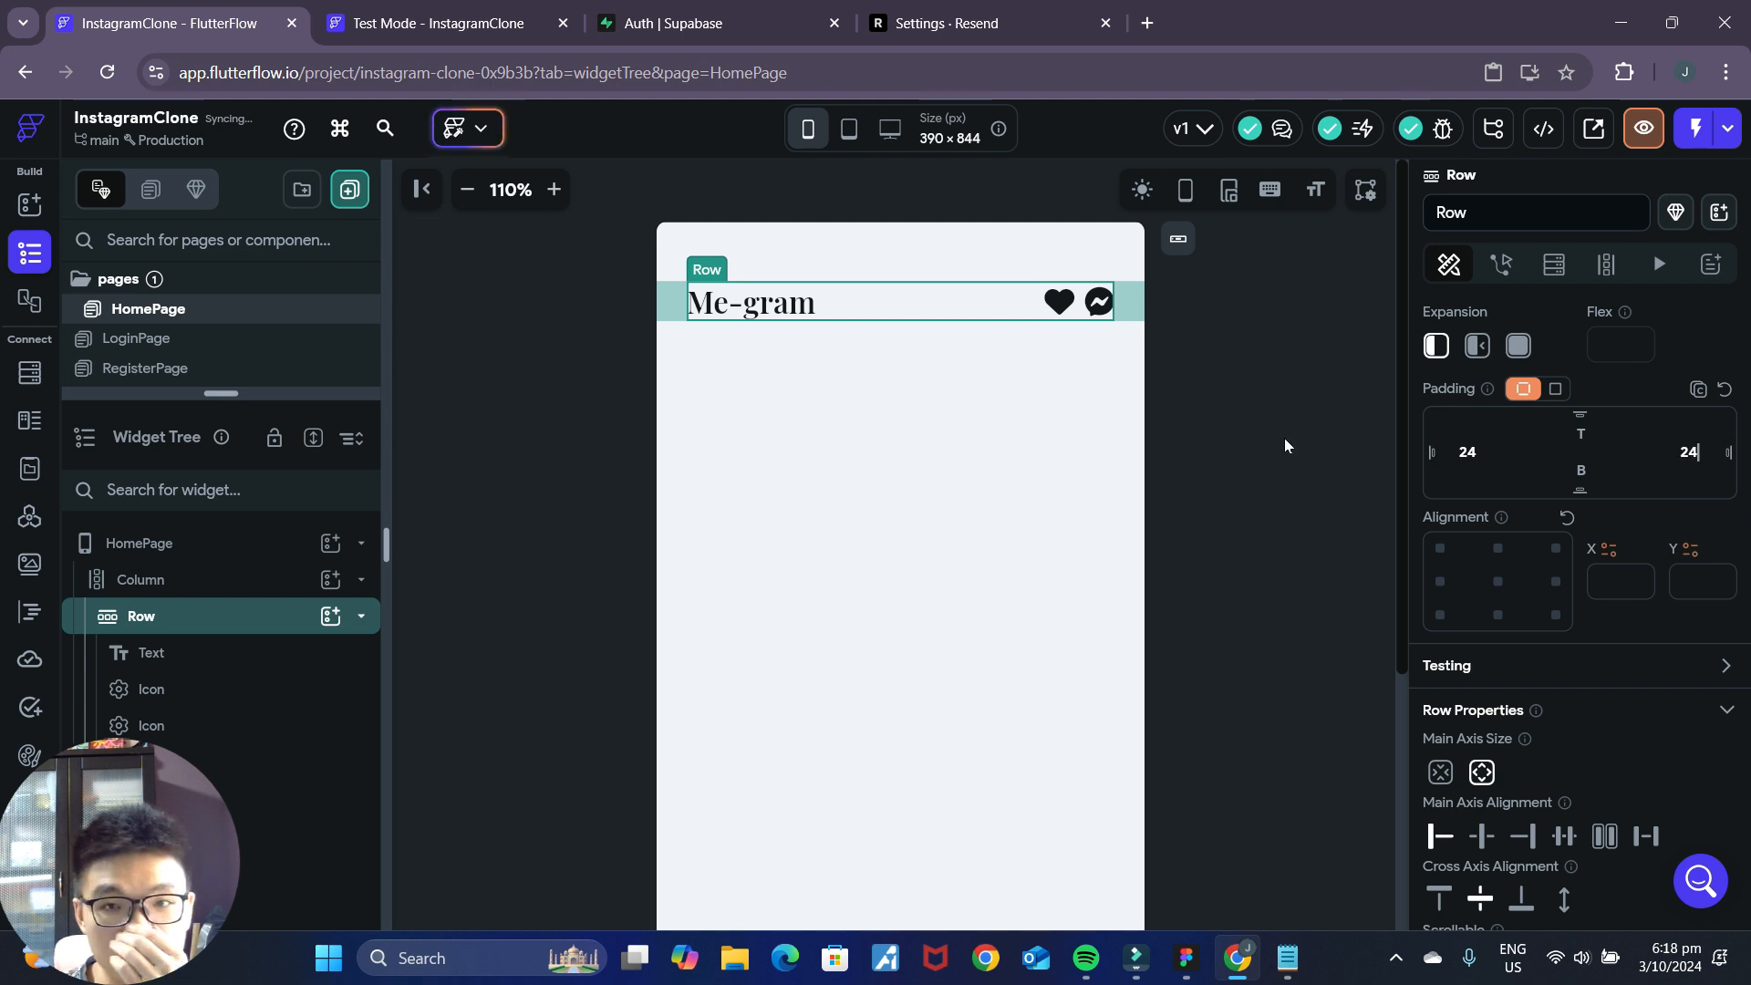
left_click(1284, 446)
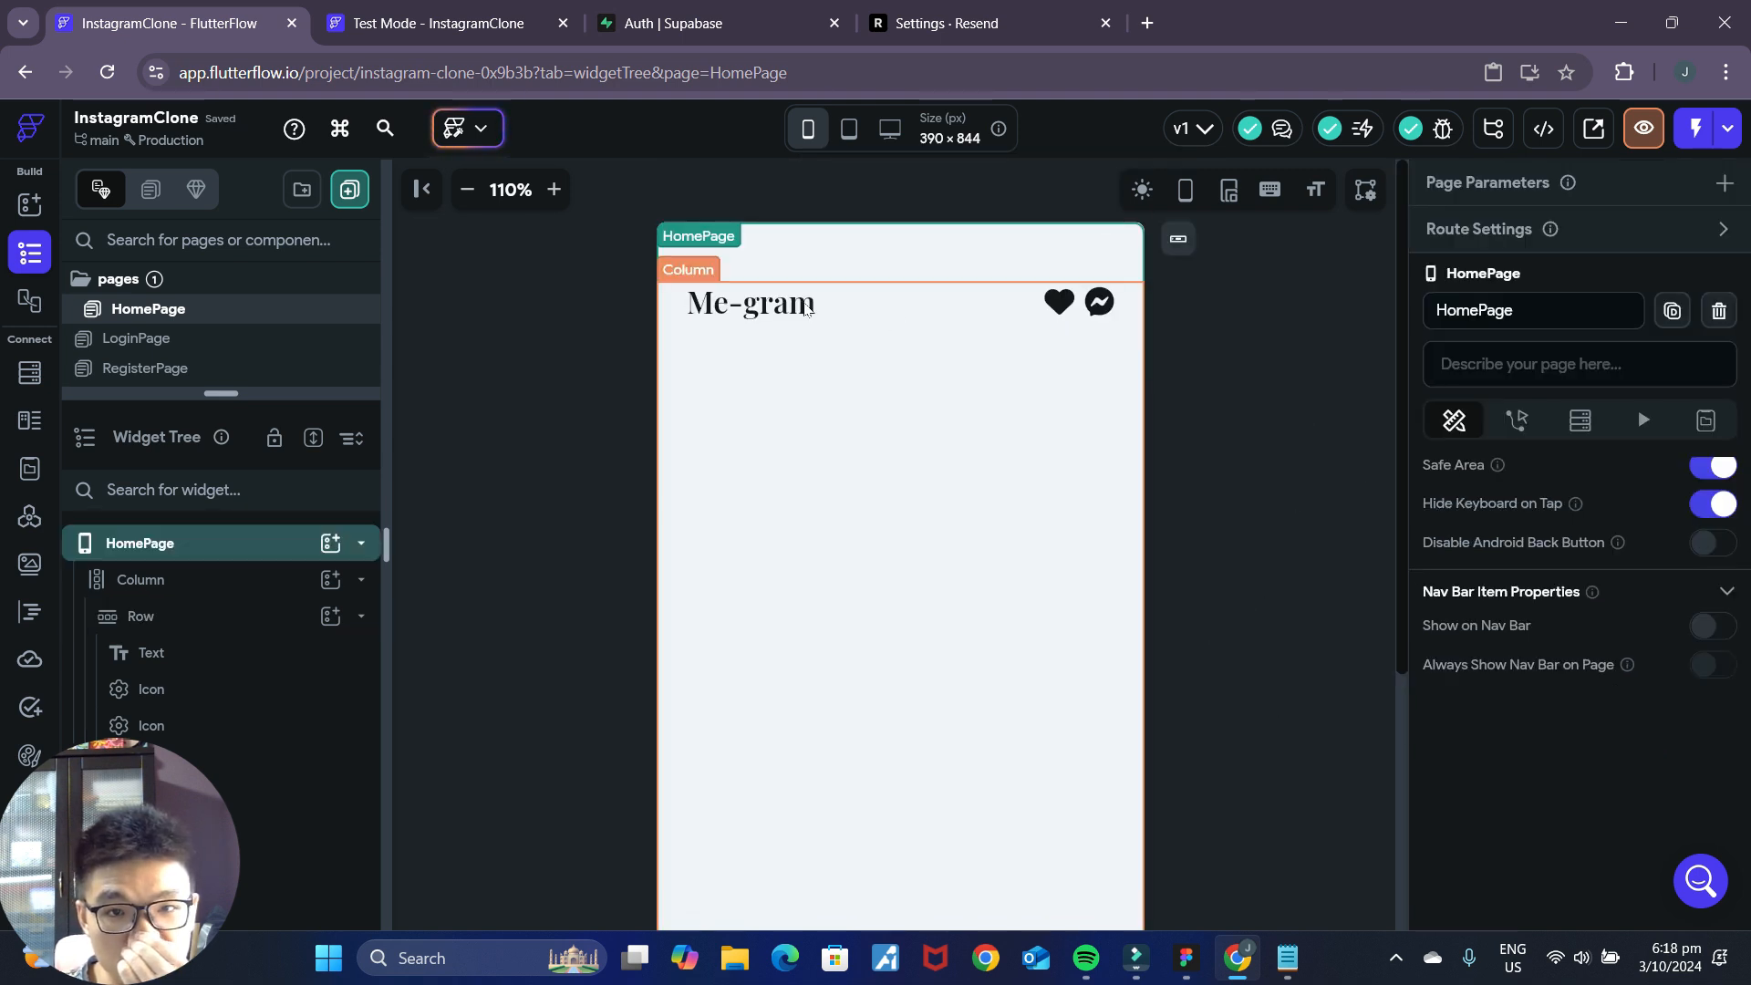
Check the title in the Figma mockup and set the Me-gram text's font size to 32 in FlutterFlow.
left_click(1185, 956)
left_click(1241, 948)
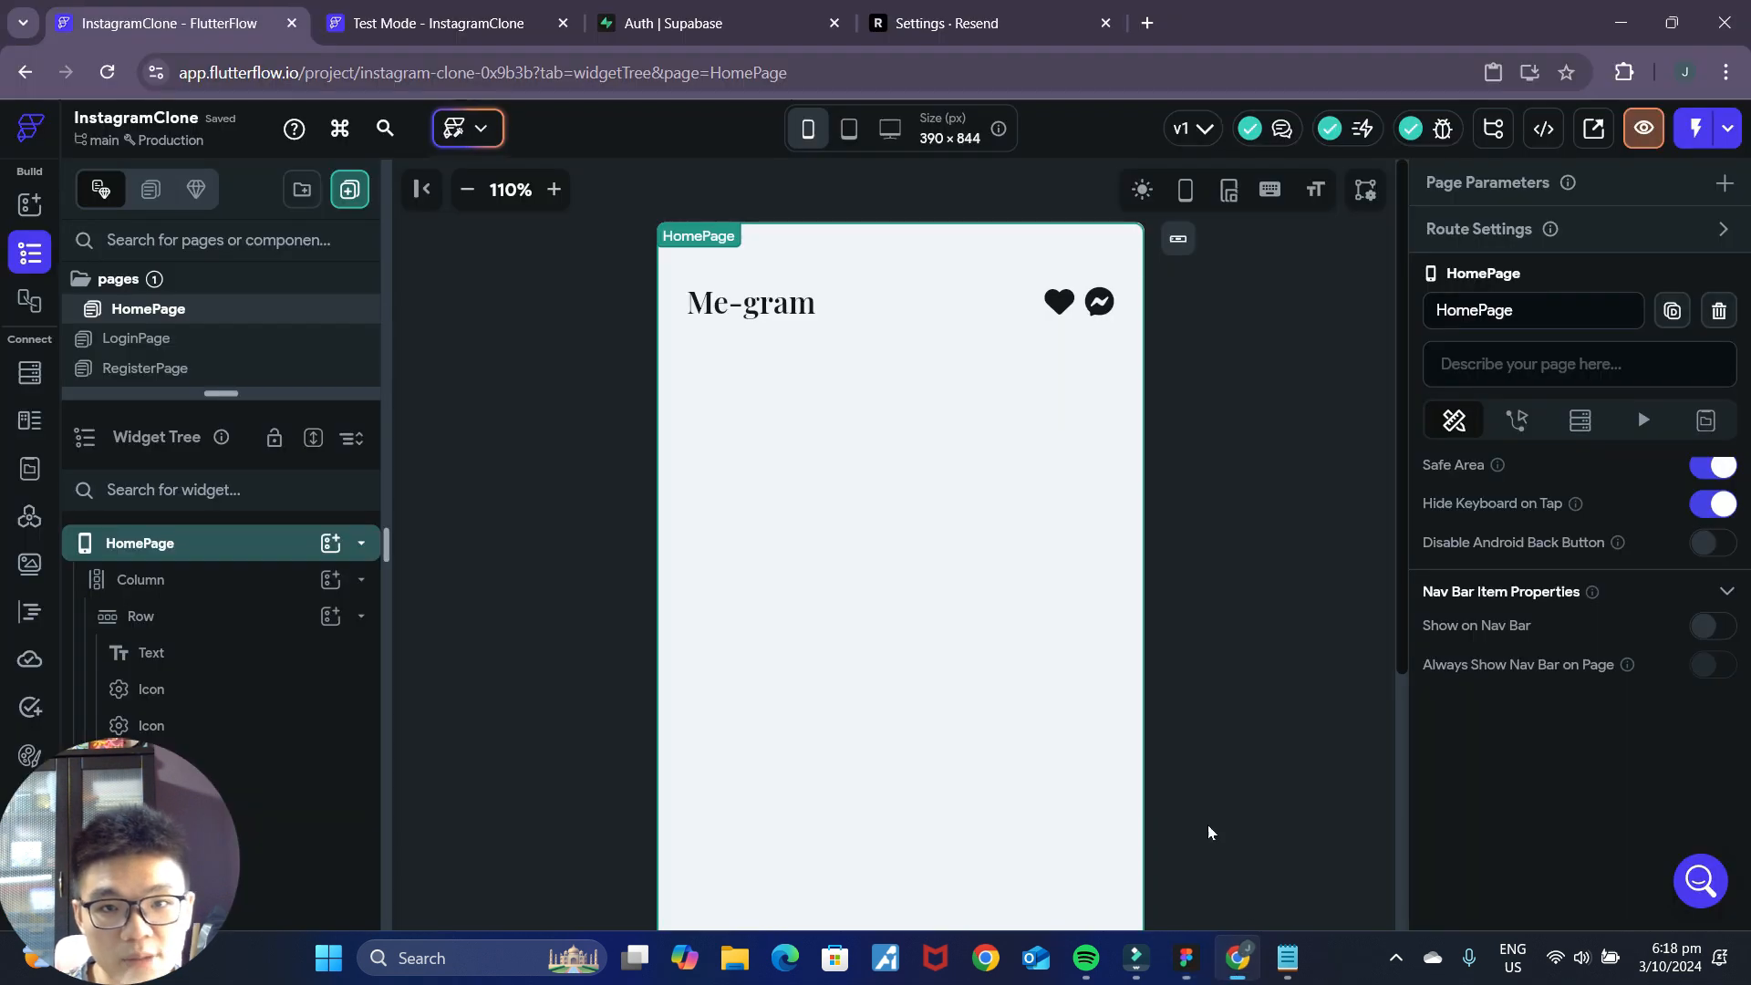
left_click(770, 307)
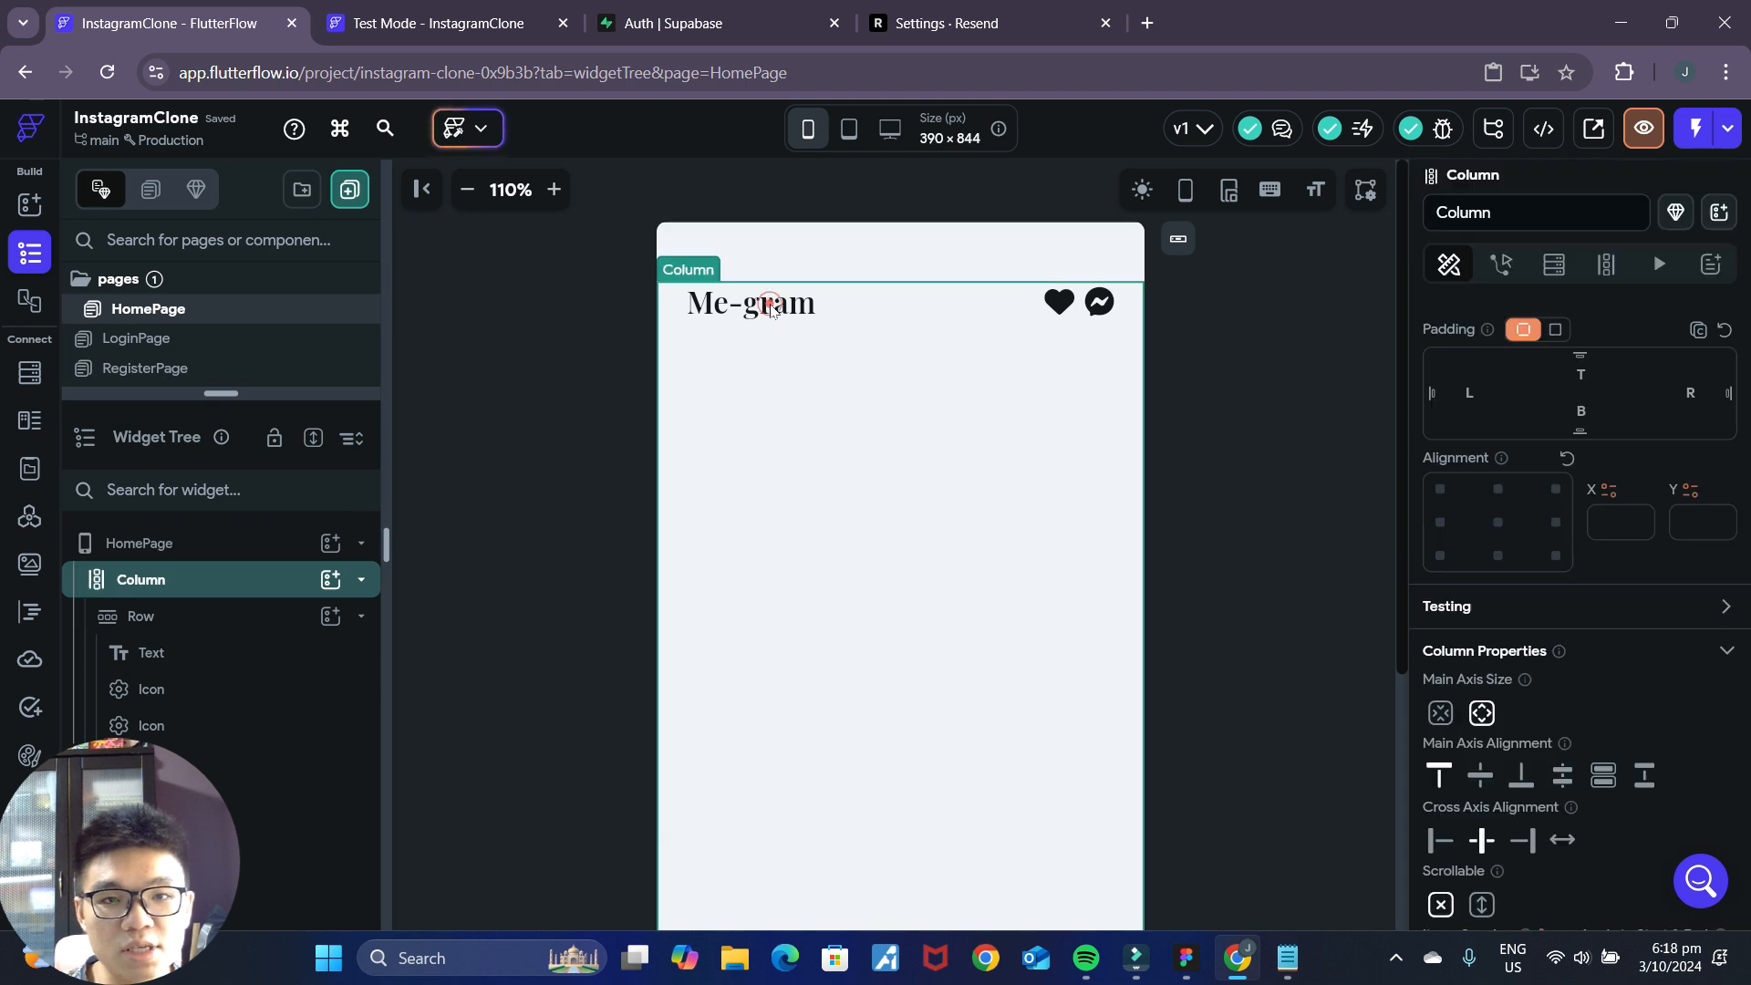
left_click(242, 651)
scroll(1530, 588, "down", 4)
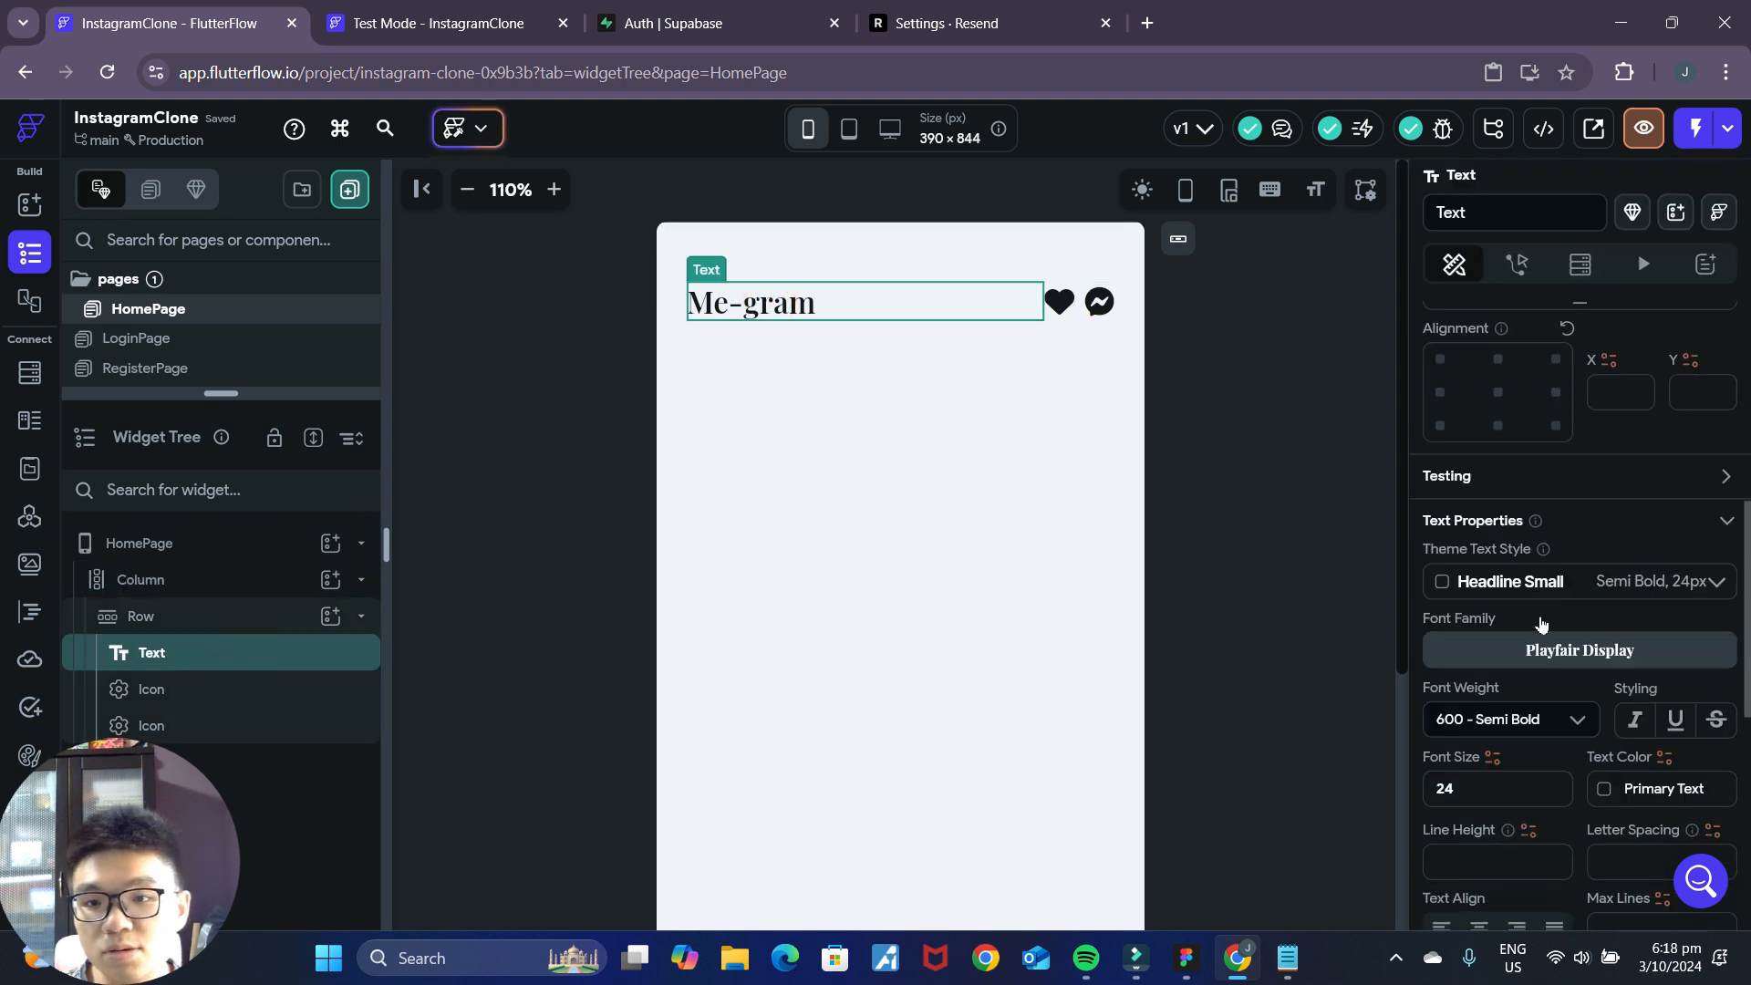
scroll(1480, 711, "down", 2)
left_click_drag(1456, 606, 1425, 608)
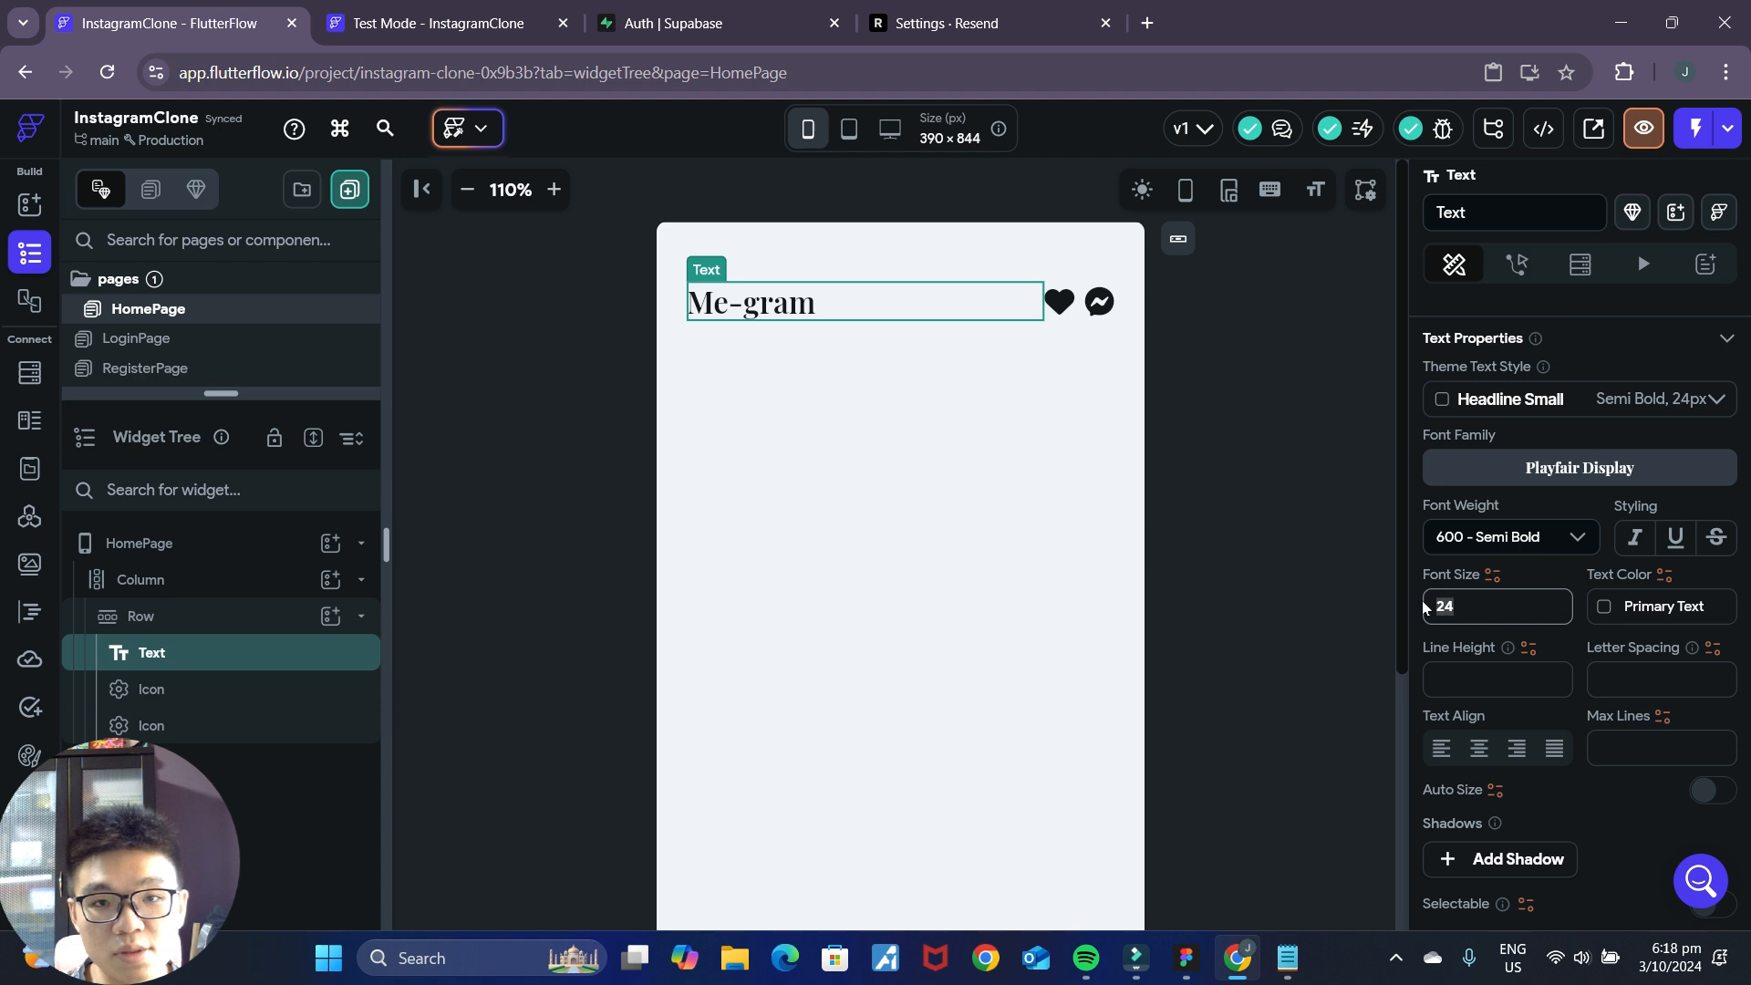
type("32")
left_click(1282, 562)
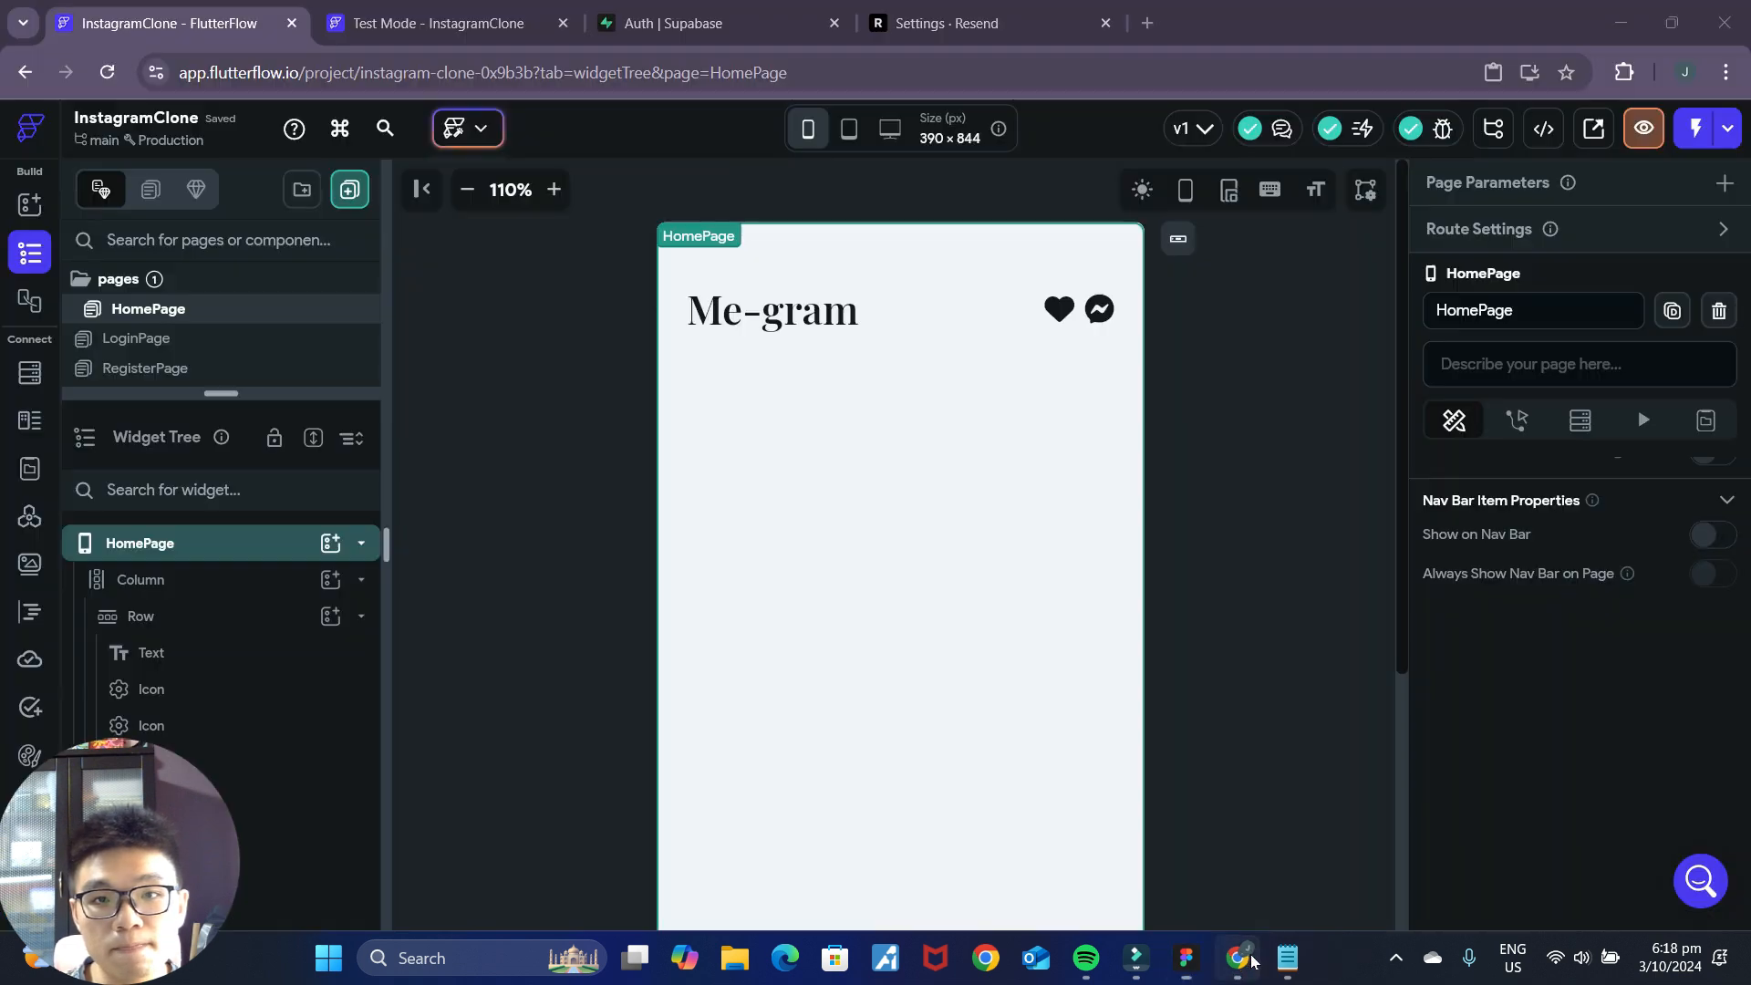
Increase the heart icon's right padding to widen its gap to the messenger icon.
left_click(1060, 306)
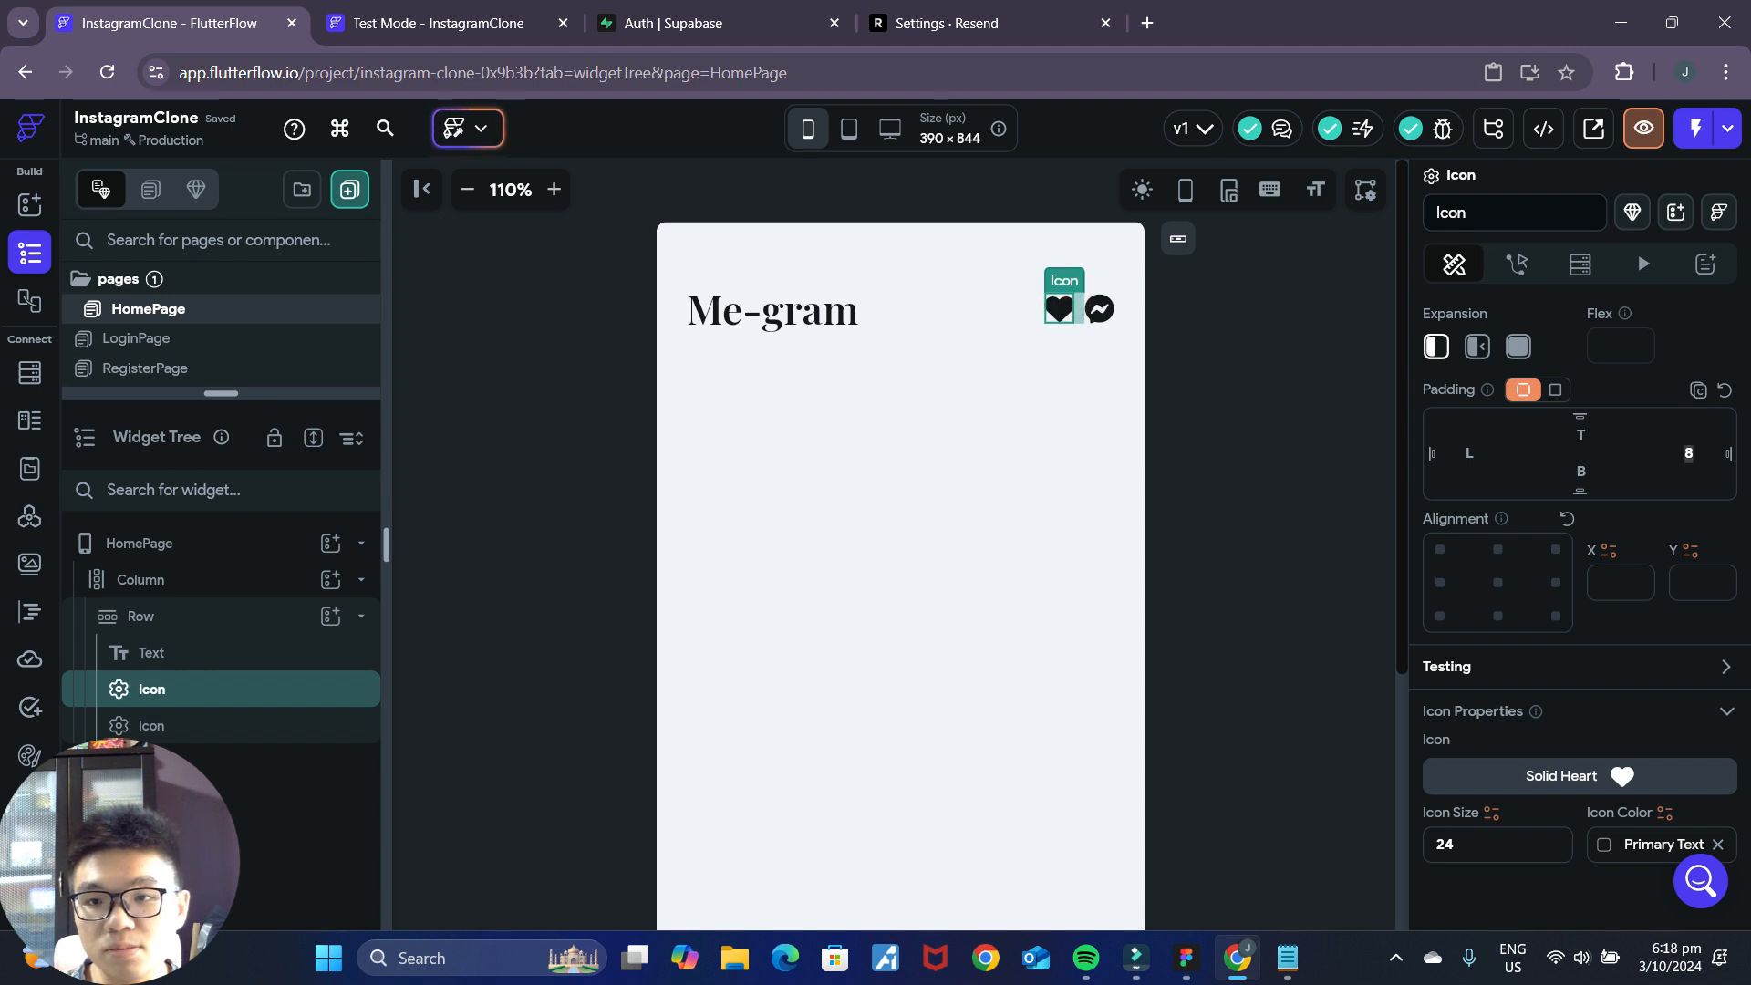
left_click(1244, 447)
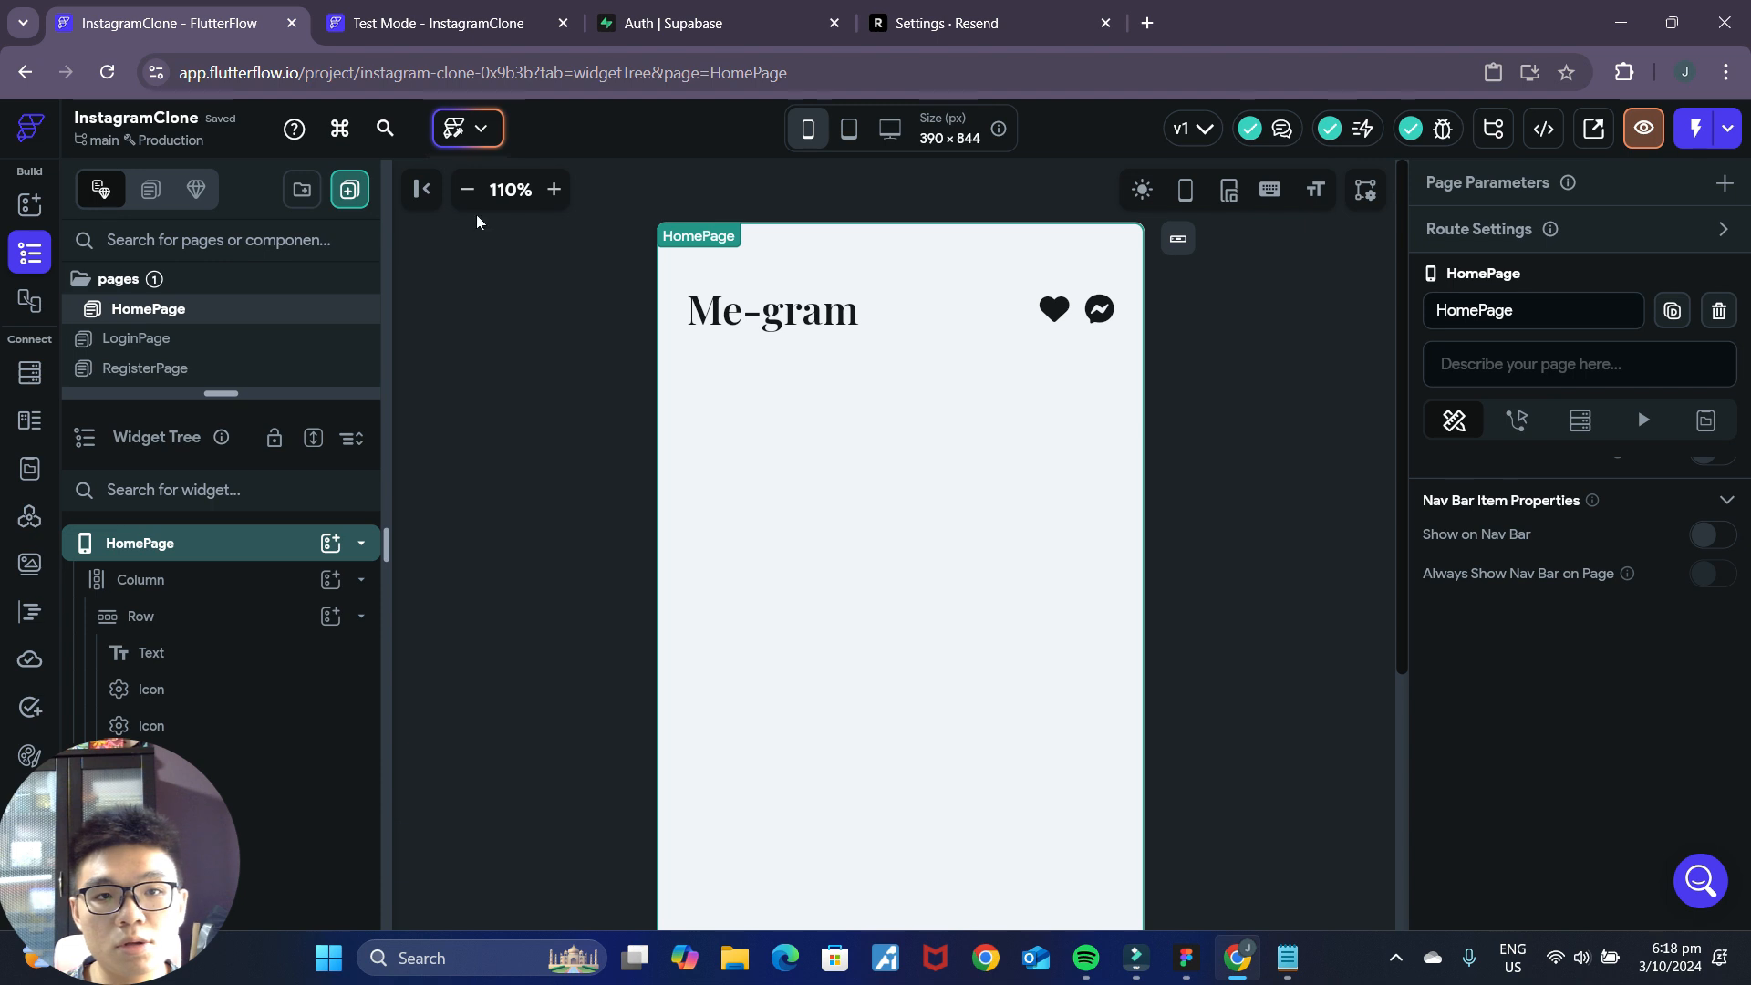
triple_click(467, 191)
Switch to the Figma mockup and examine the home screen's header, the line beneath it and the stories row up close.
left_click(1189, 960)
left_click(1252, 967)
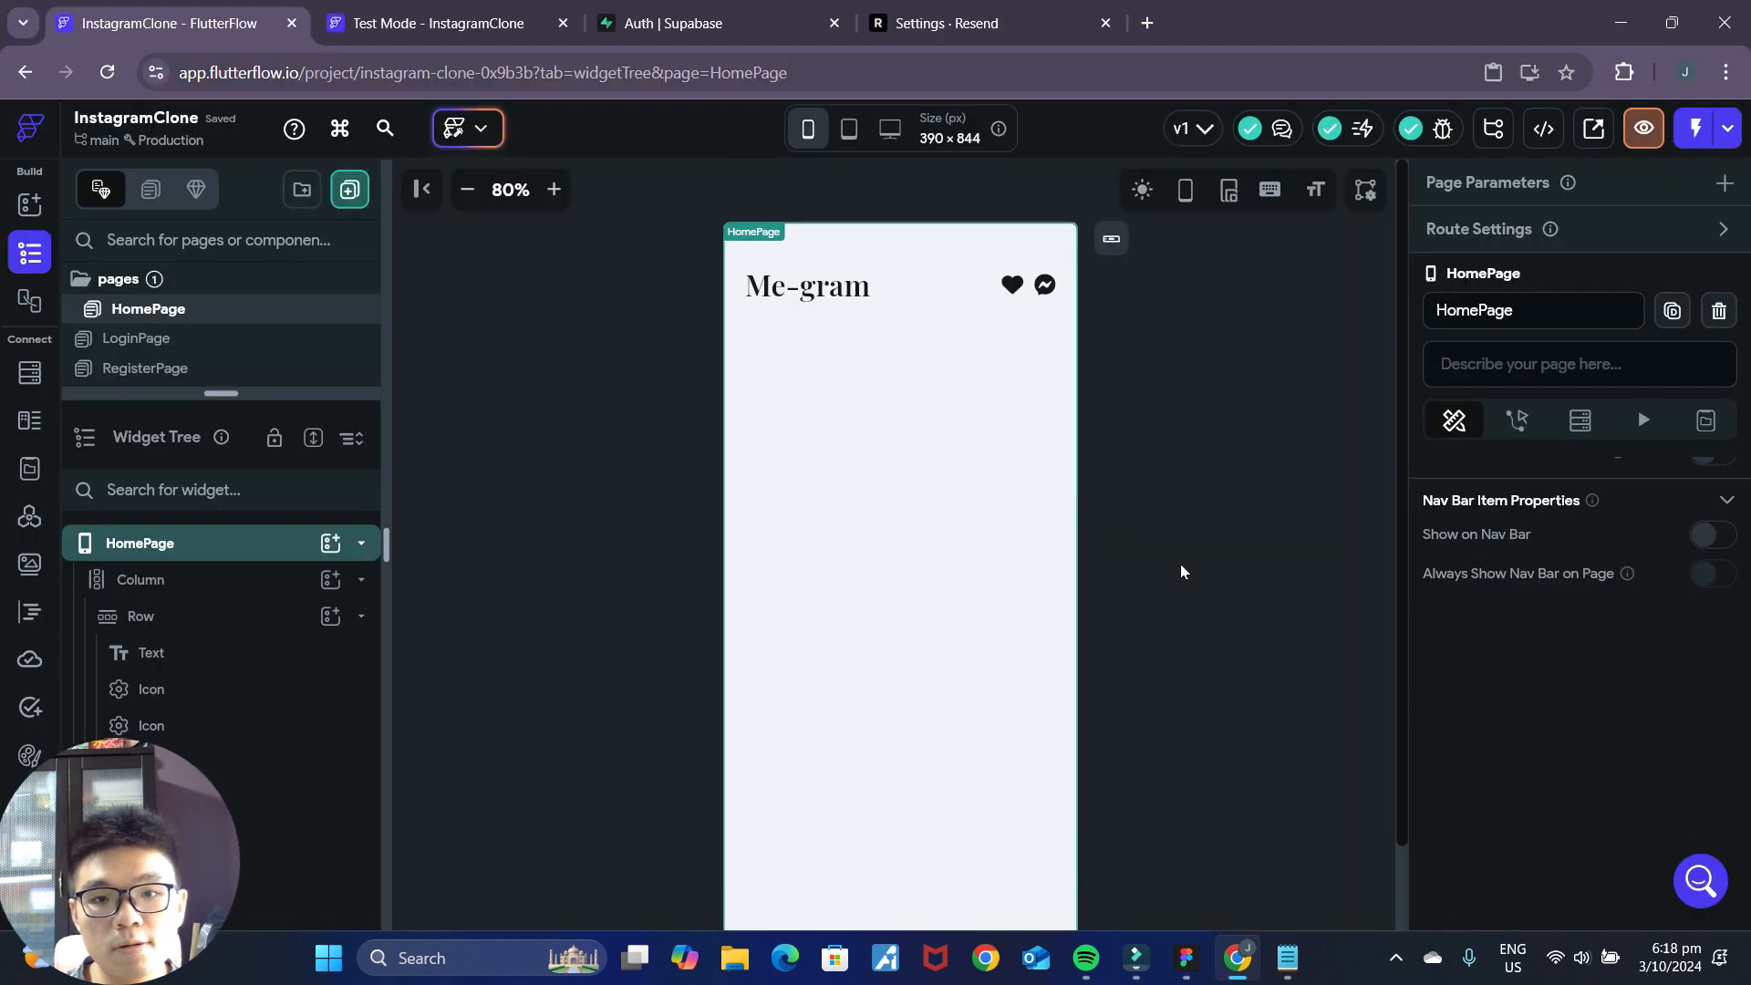
left_click(1191, 961)
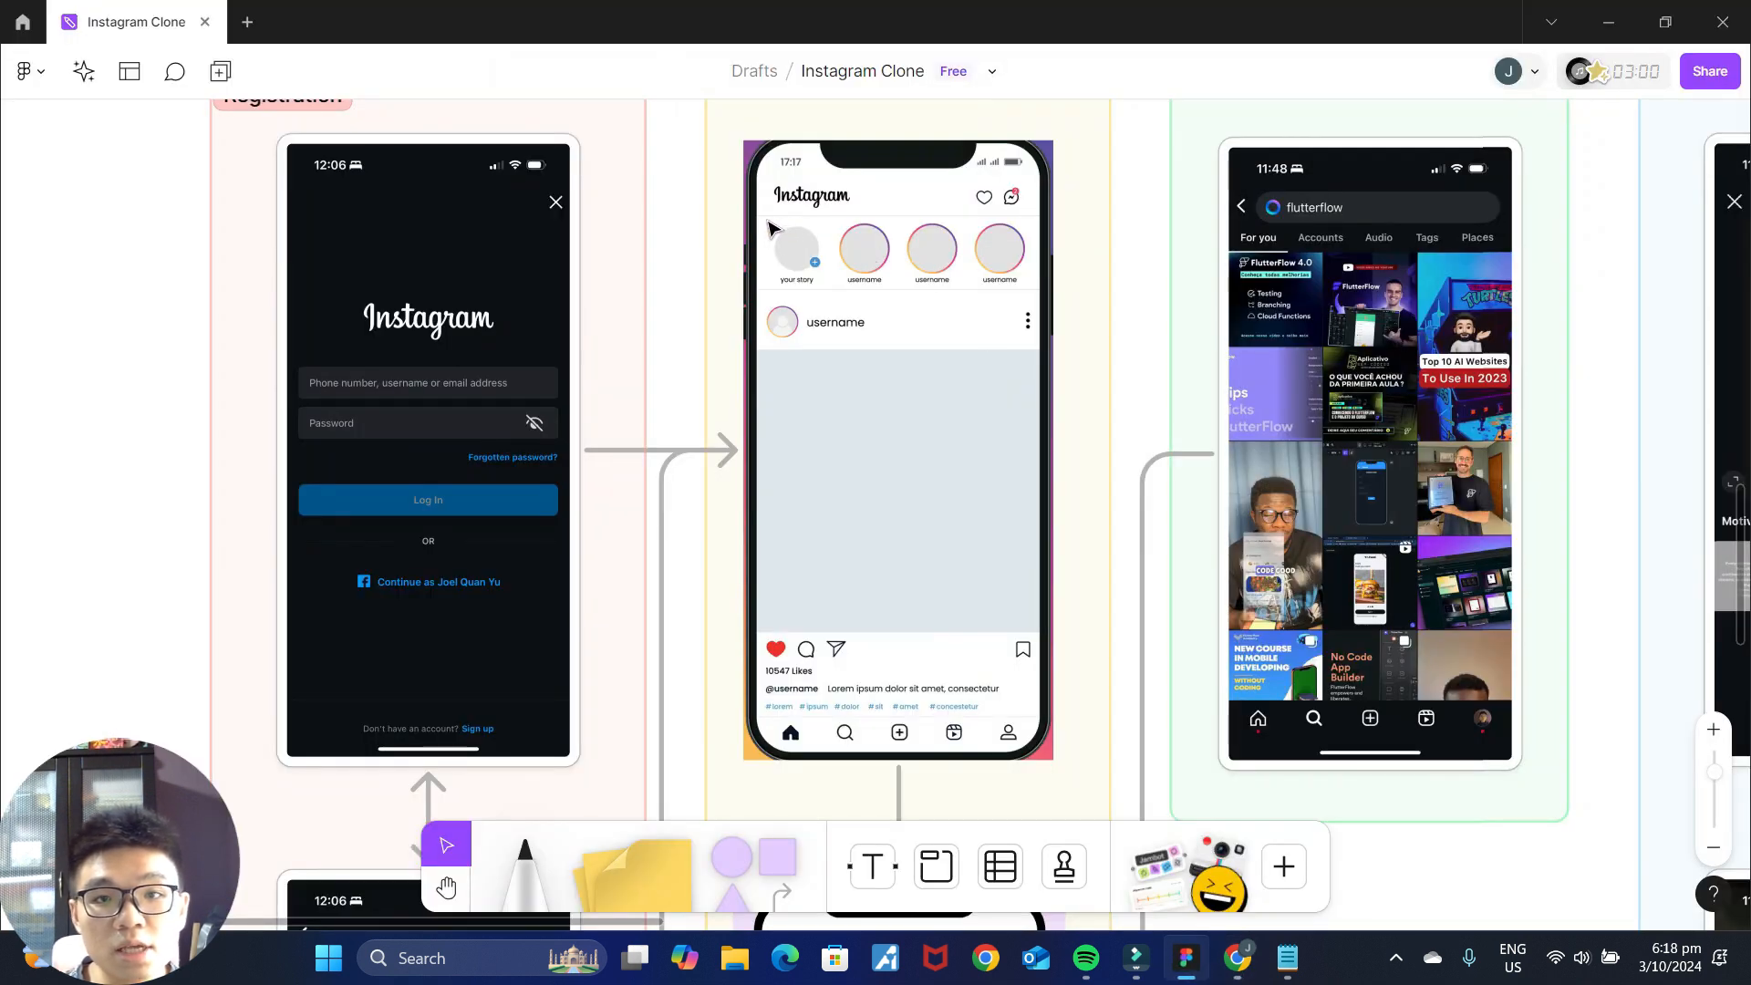
scroll(1097, 340, "up", 2)
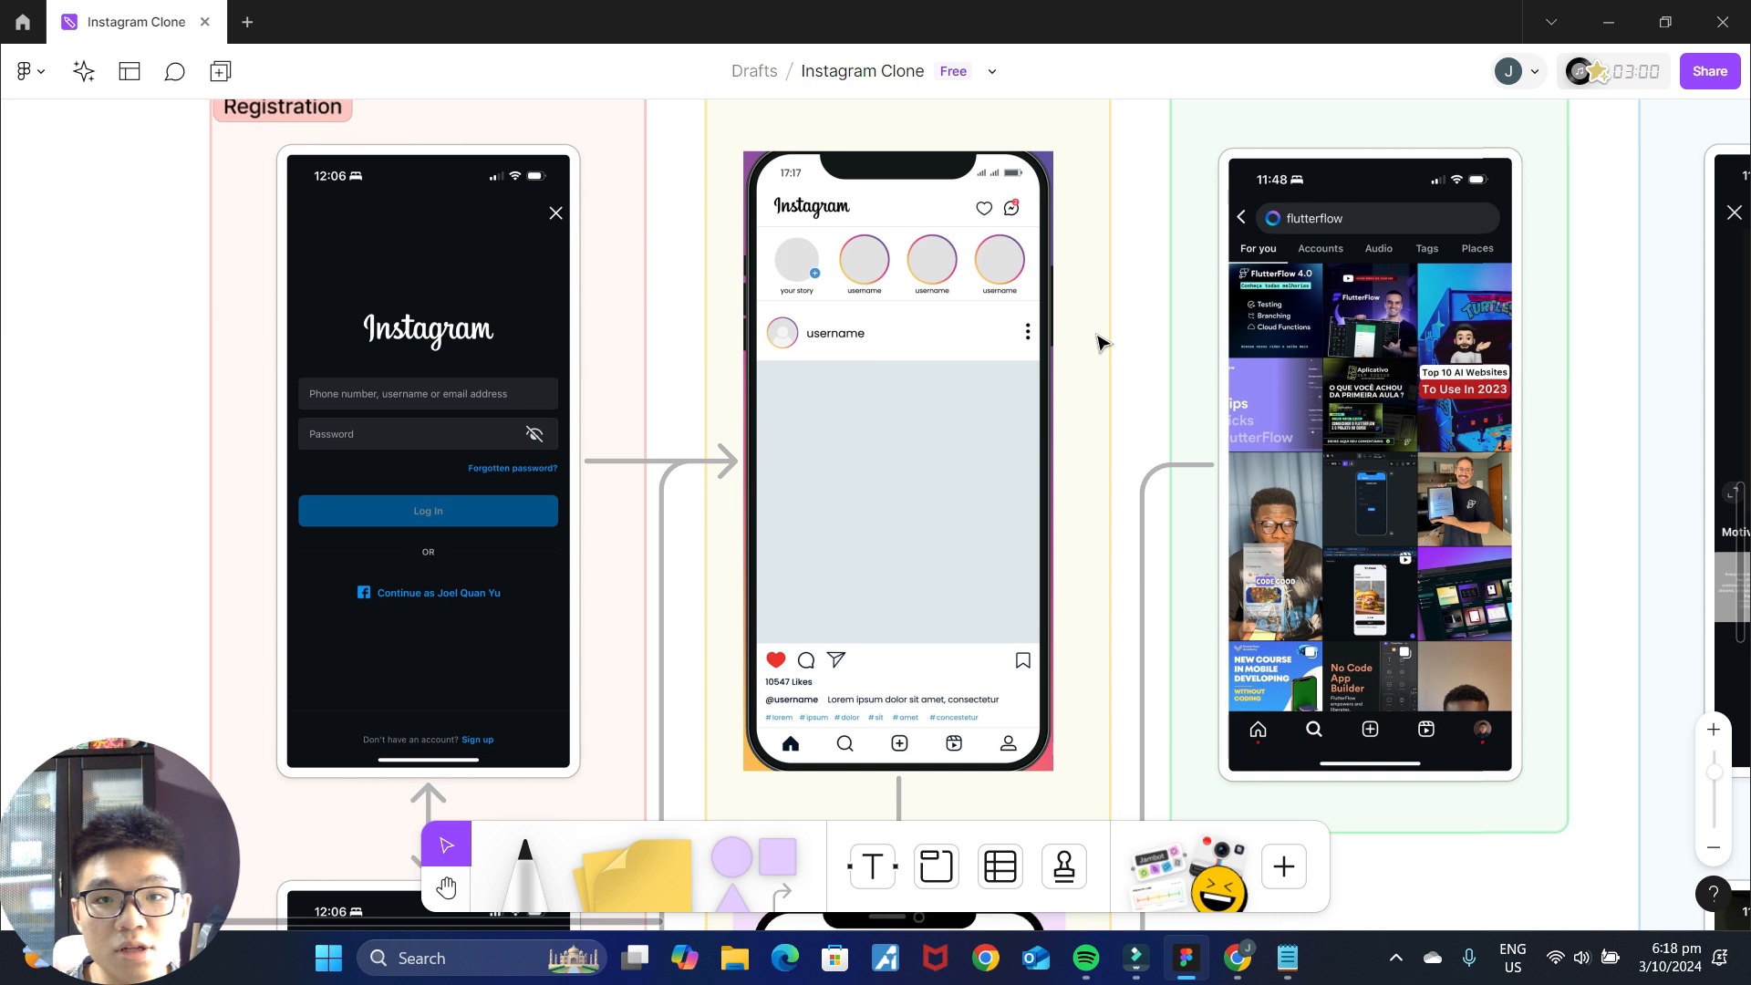
scroll(1083, 375, "up", 6, "ctrl")
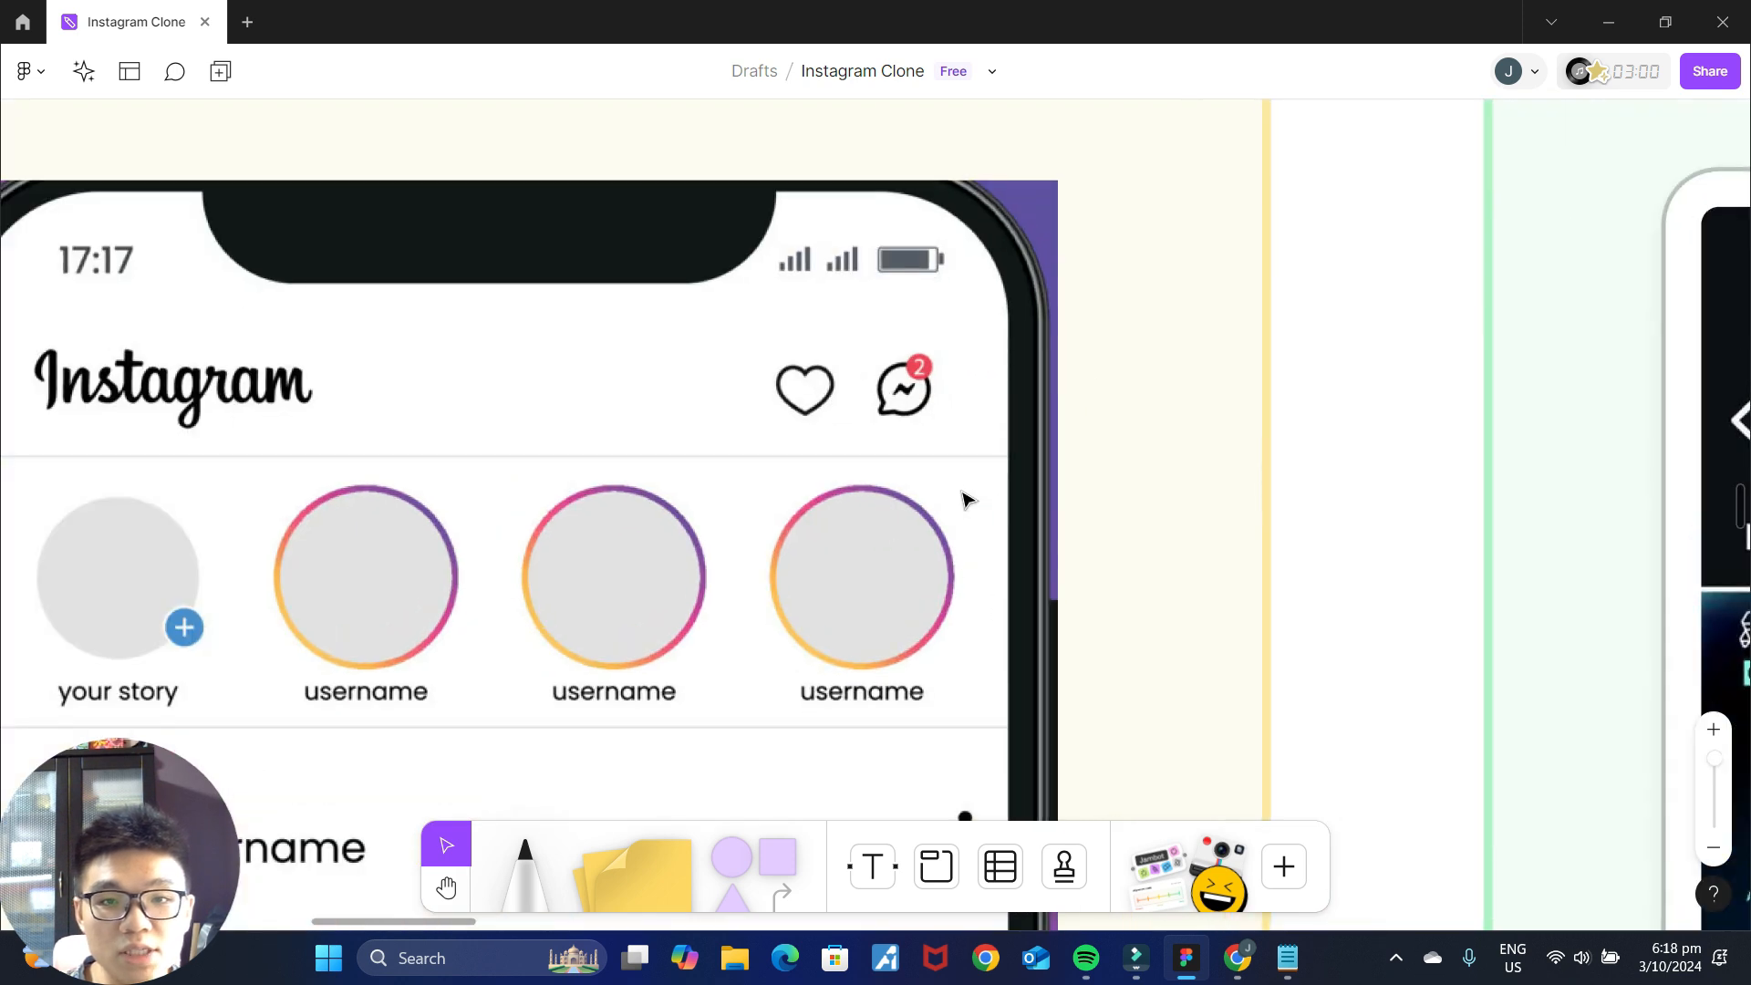
scroll(966, 497, "left", 3)
scroll(966, 497, "down", 1)
left_click(1237, 958)
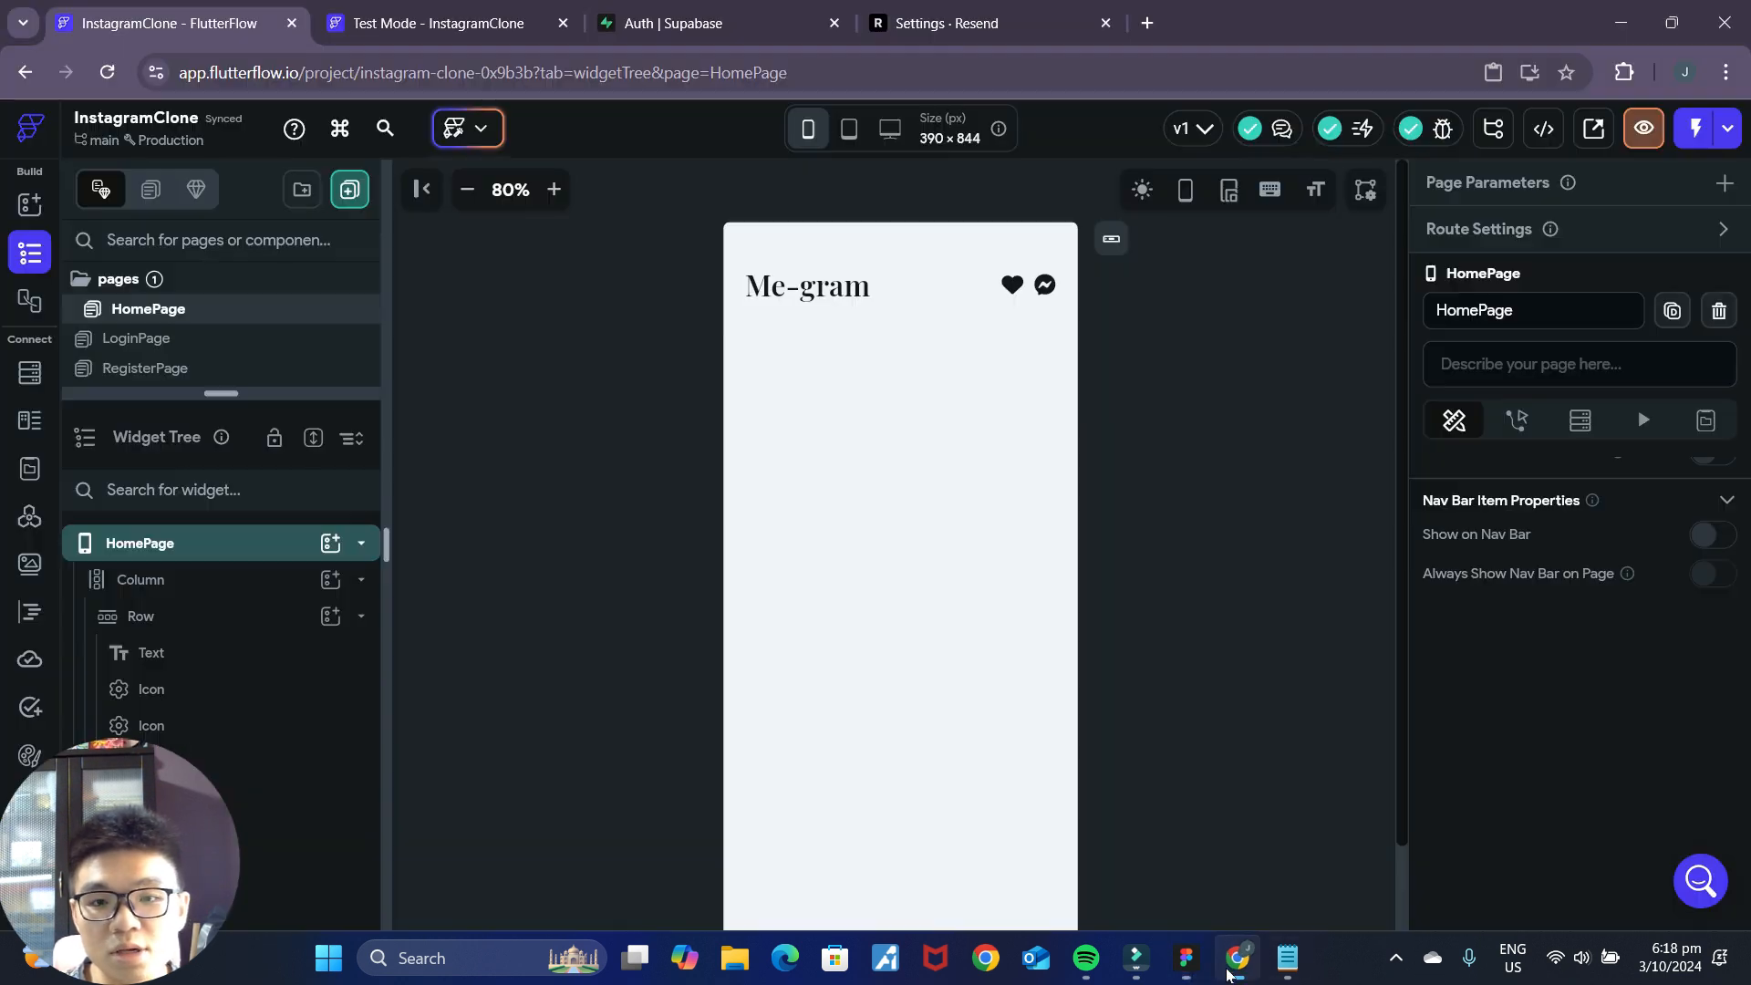
Add a Divider to the FlutterFlow page's main column, directly below the header row.
left_click(848, 290)
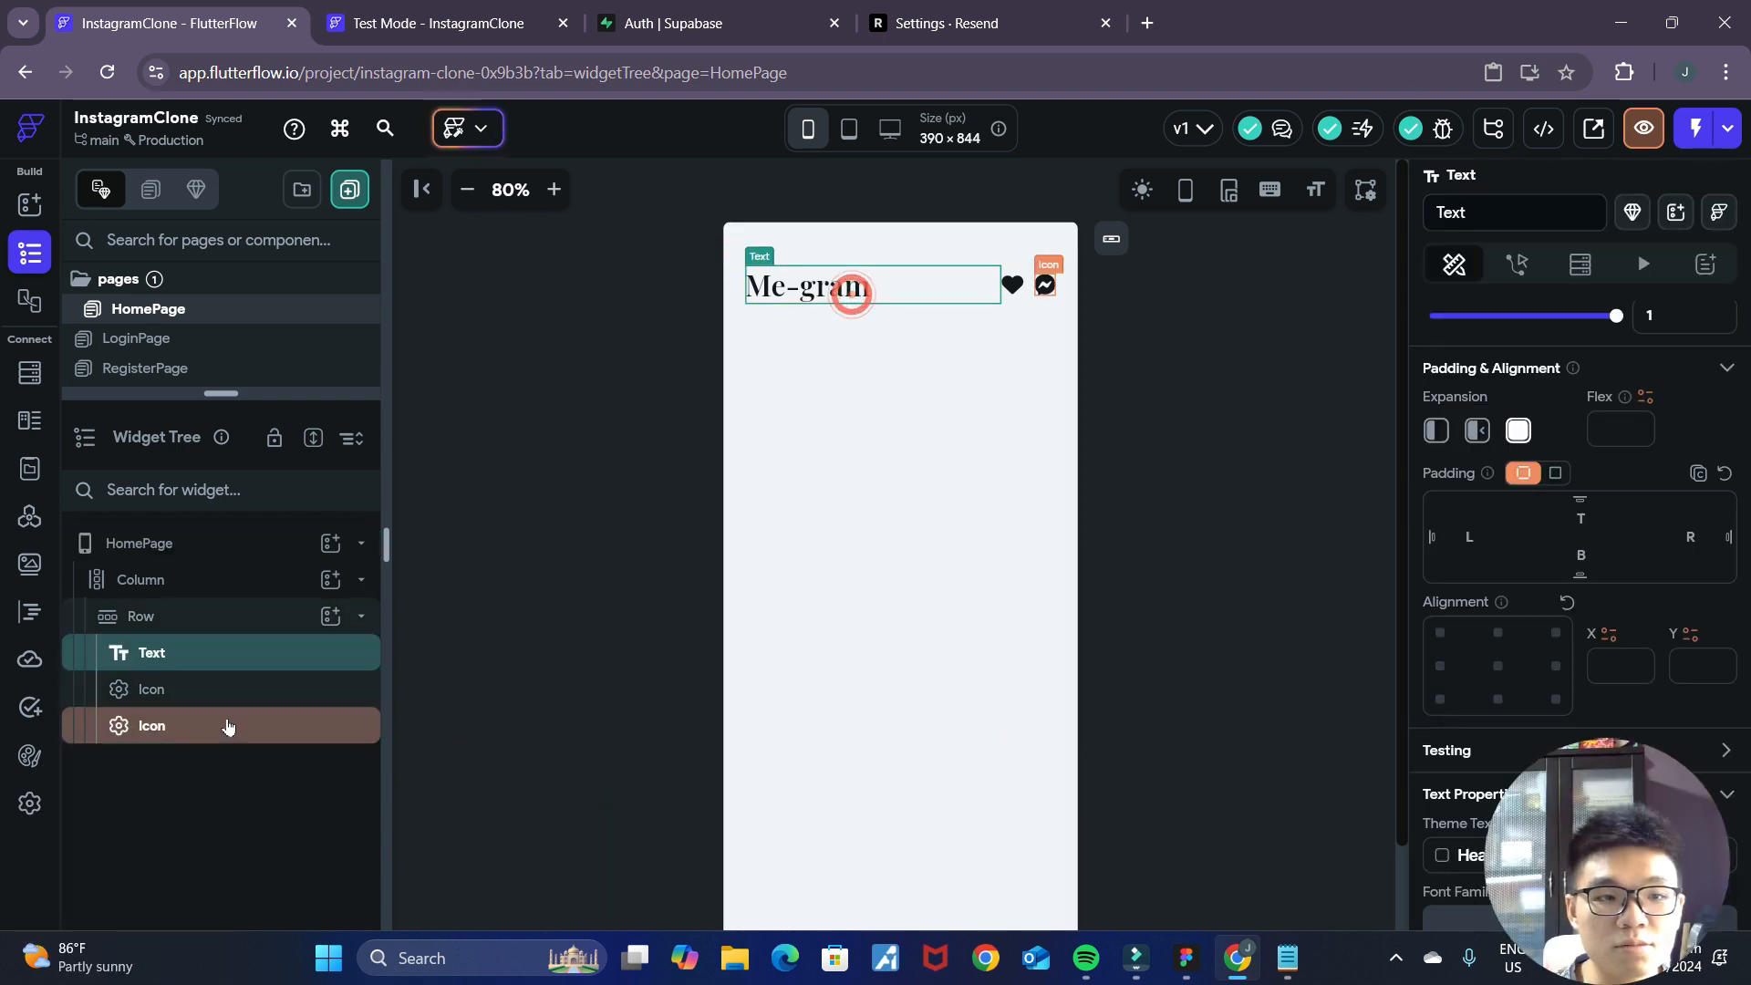
left_click(227, 615)
left_click(227, 581)
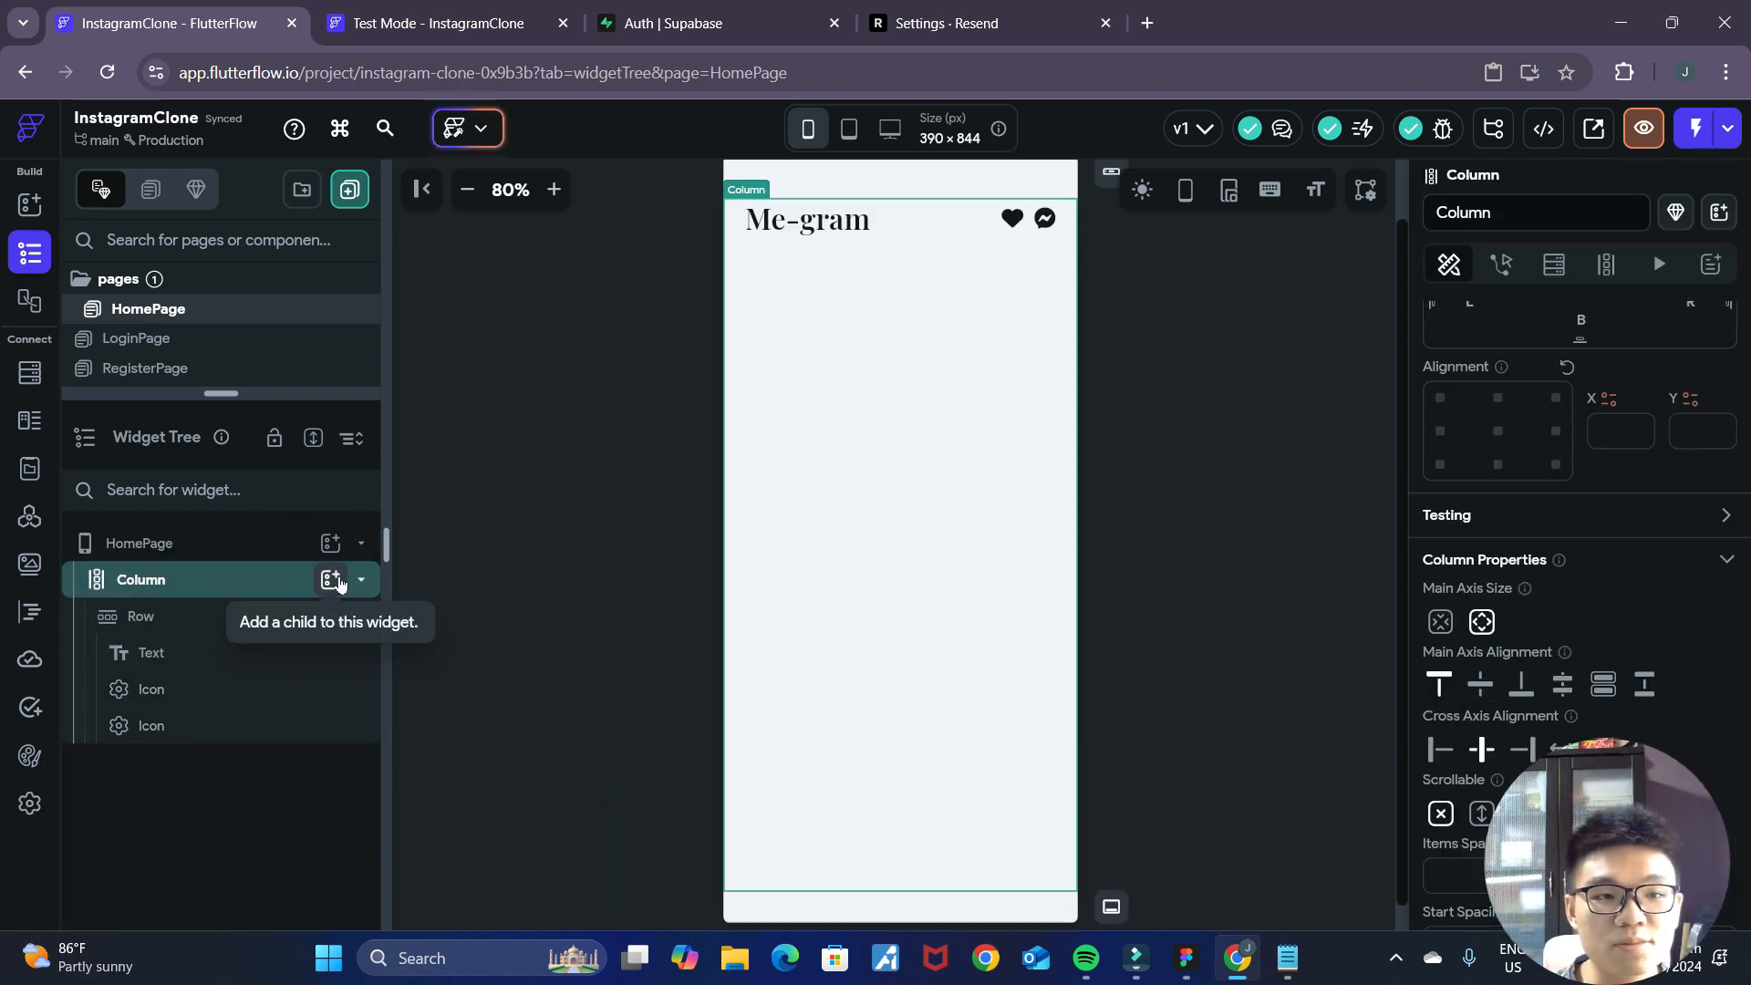
left_click(330, 580)
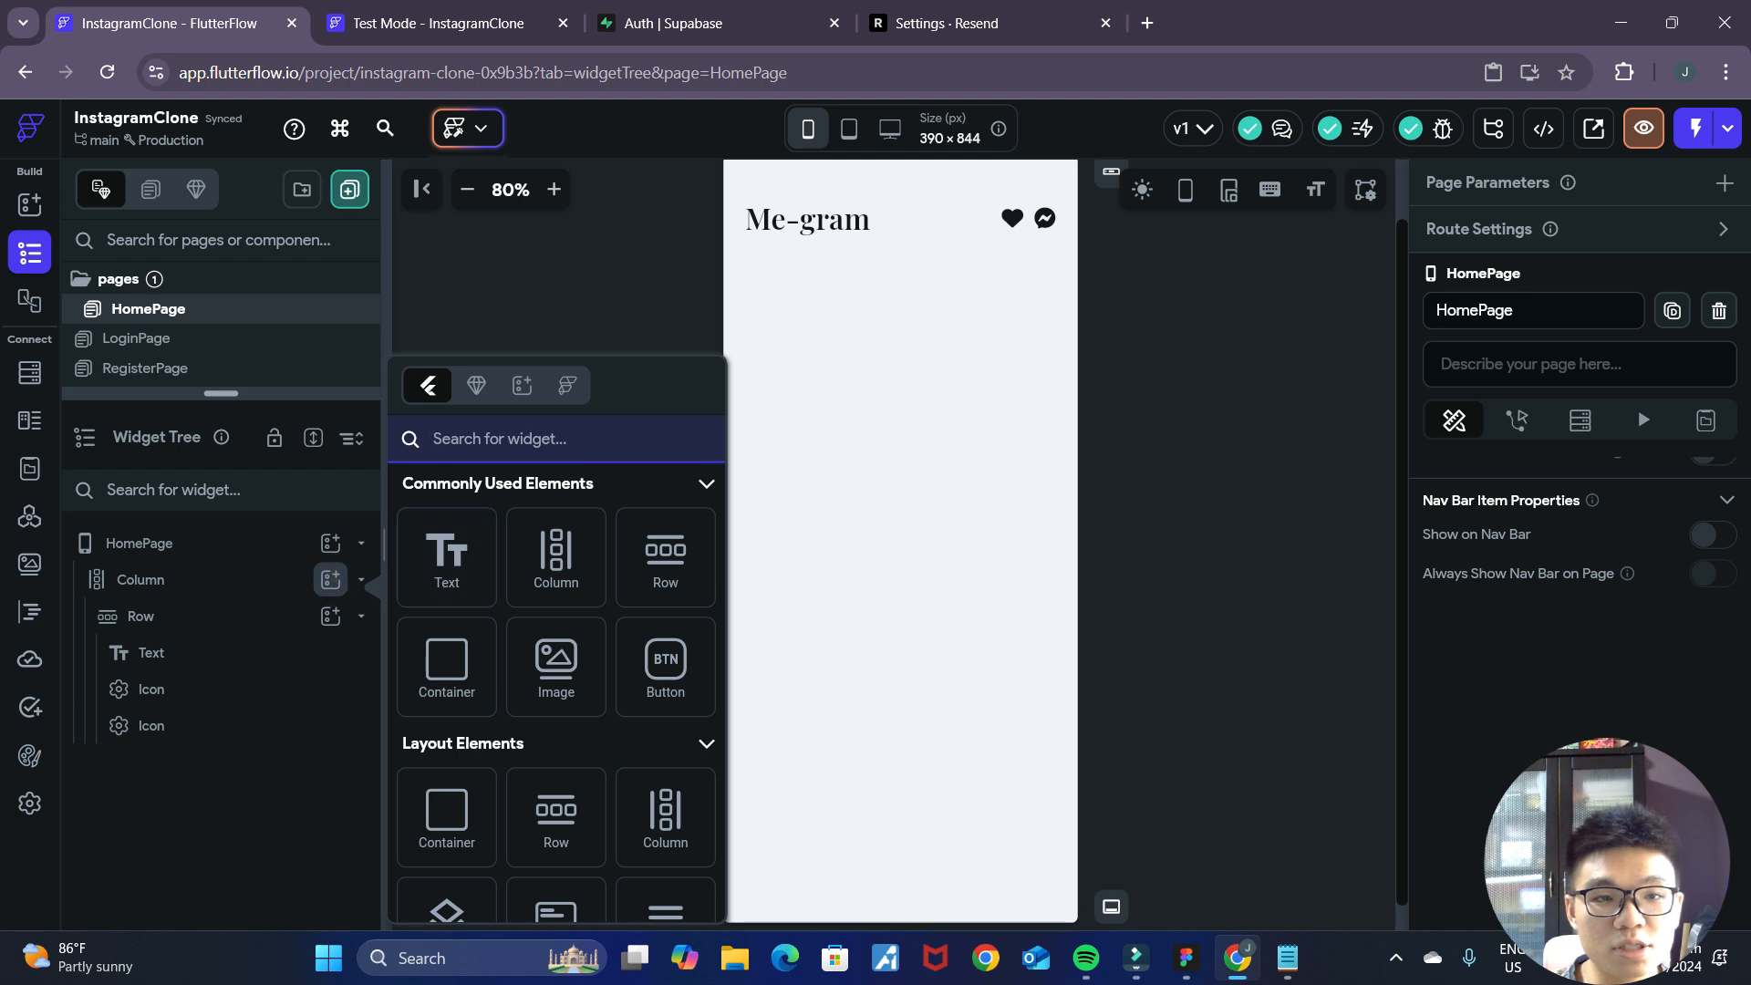
left_click(469, 434)
type("divider")
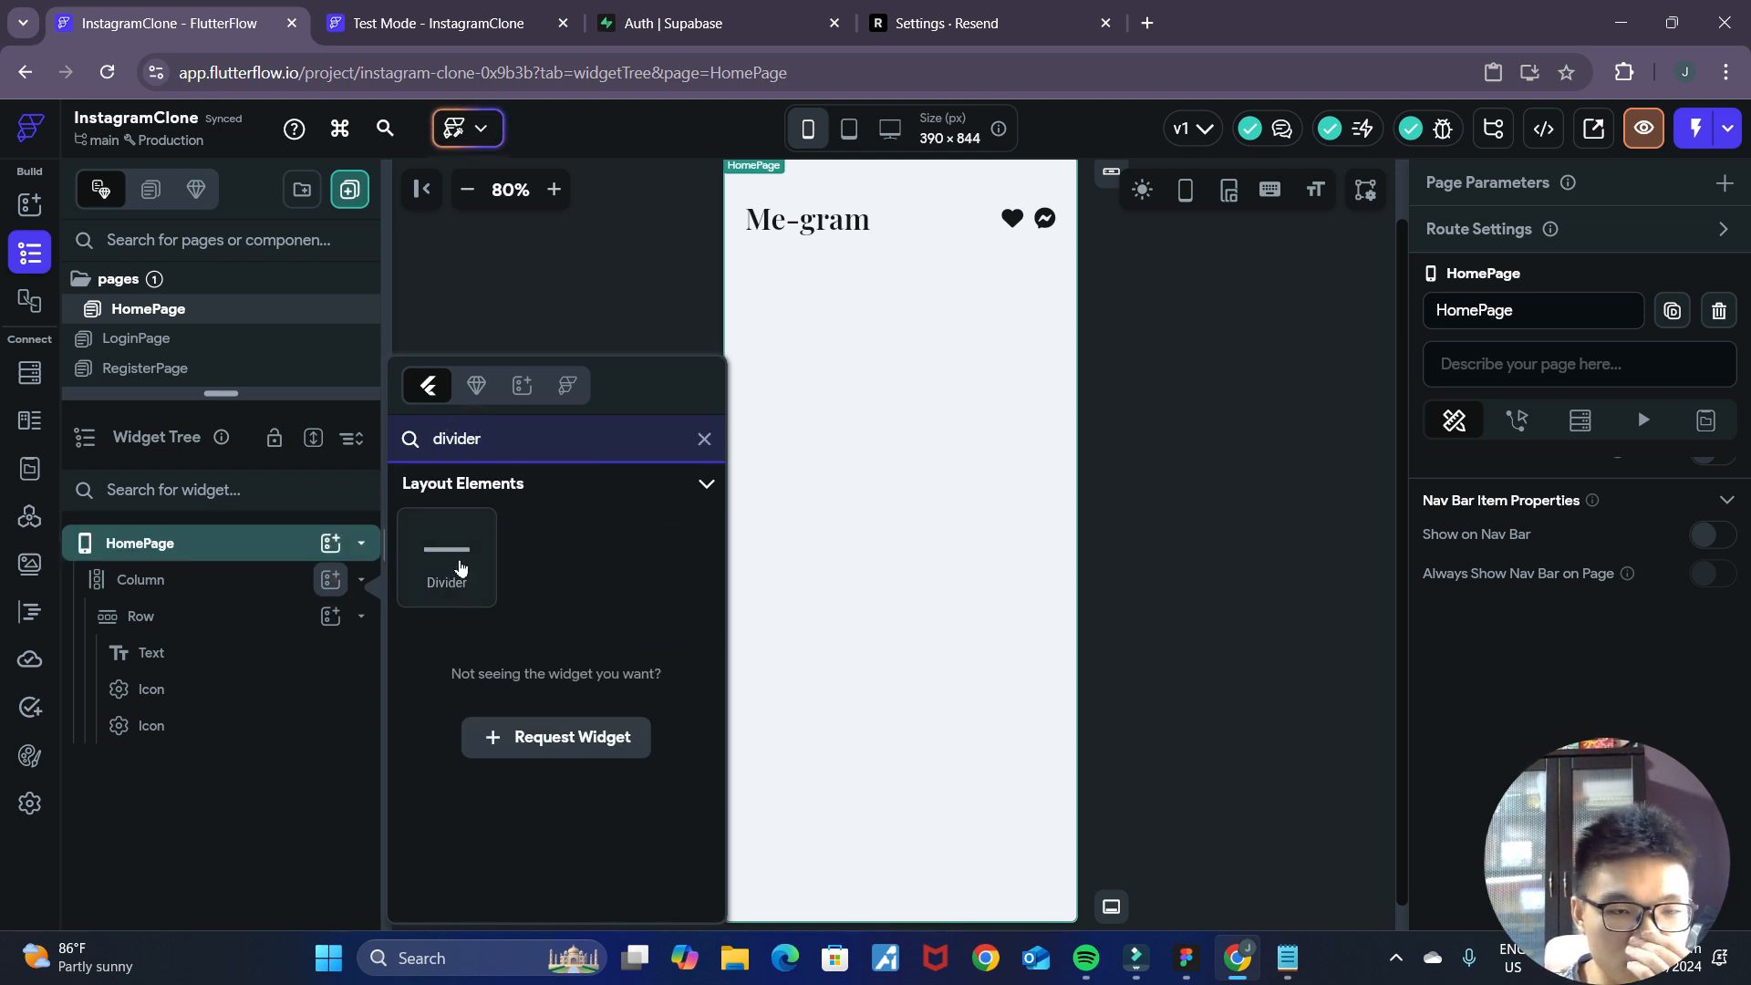
left_click(451, 575)
left_click(1135, 357)
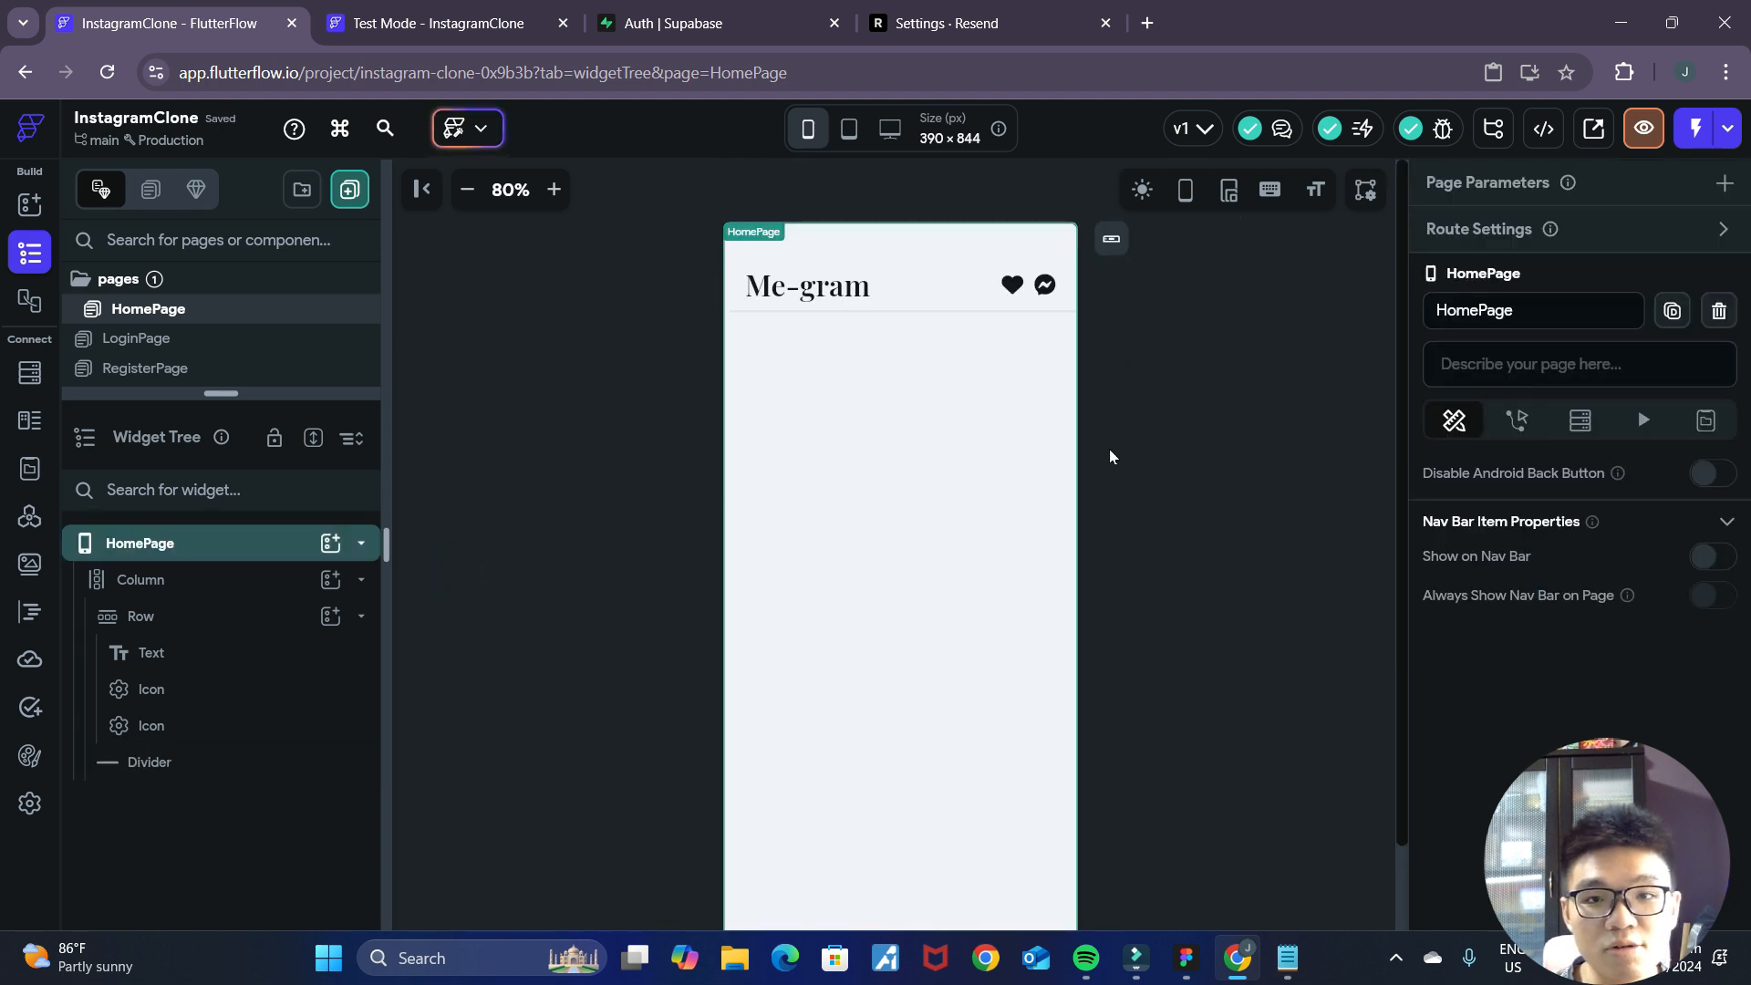
Inspect the divider's properties and its appearance beneath the header row, enlarging the canvas view to 150%.
left_click(981, 310)
left_click(553, 188)
left_click(553, 188)
left_click(554, 189)
left_click(554, 189)
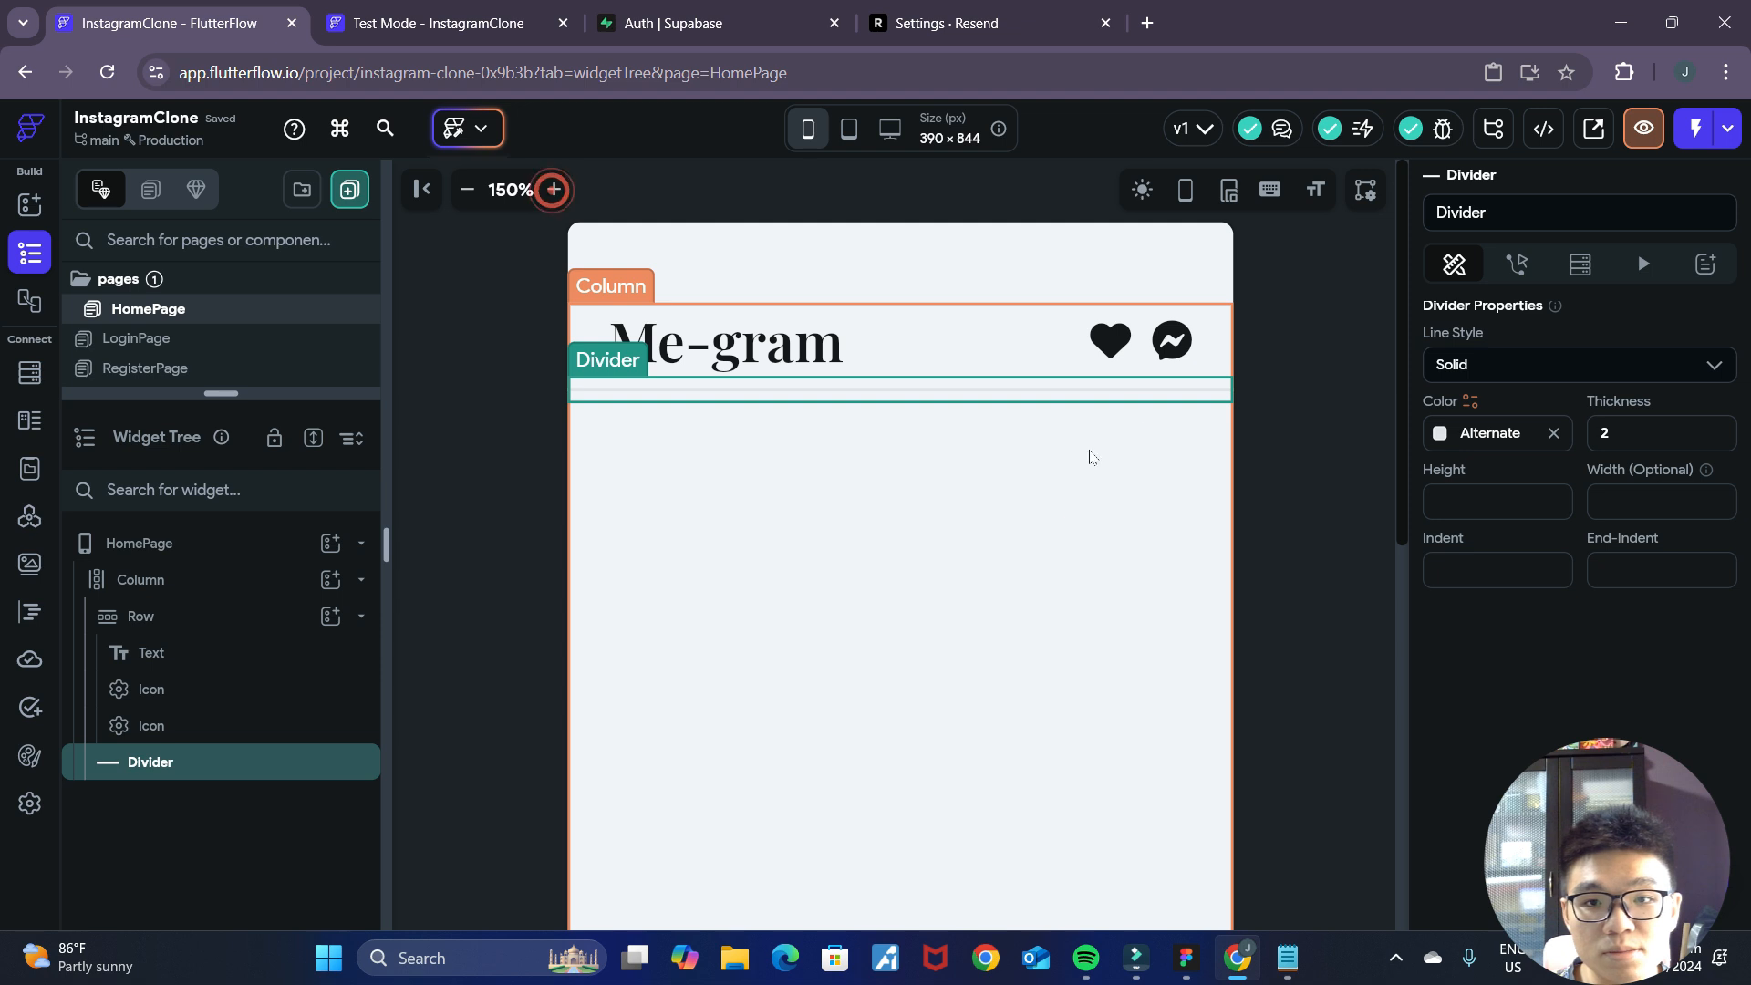
left_click(1135, 404)
left_click(468, 190)
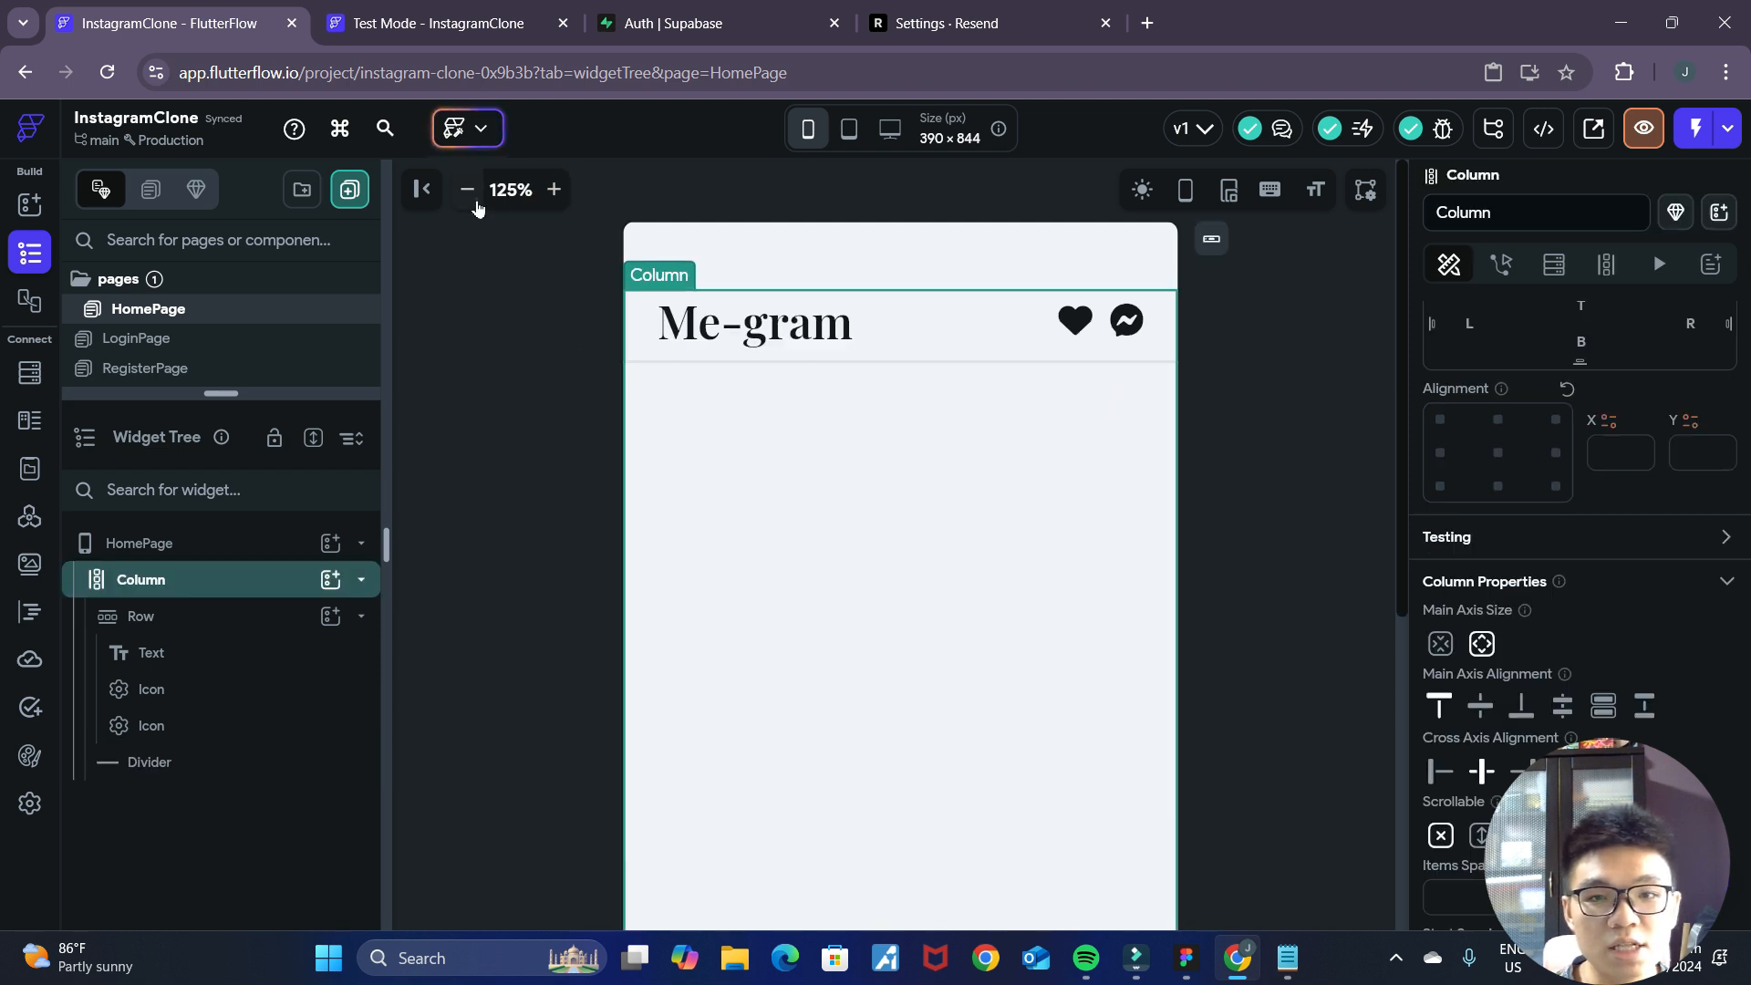
left_click(468, 189)
left_click(468, 190)
left_click(468, 190)
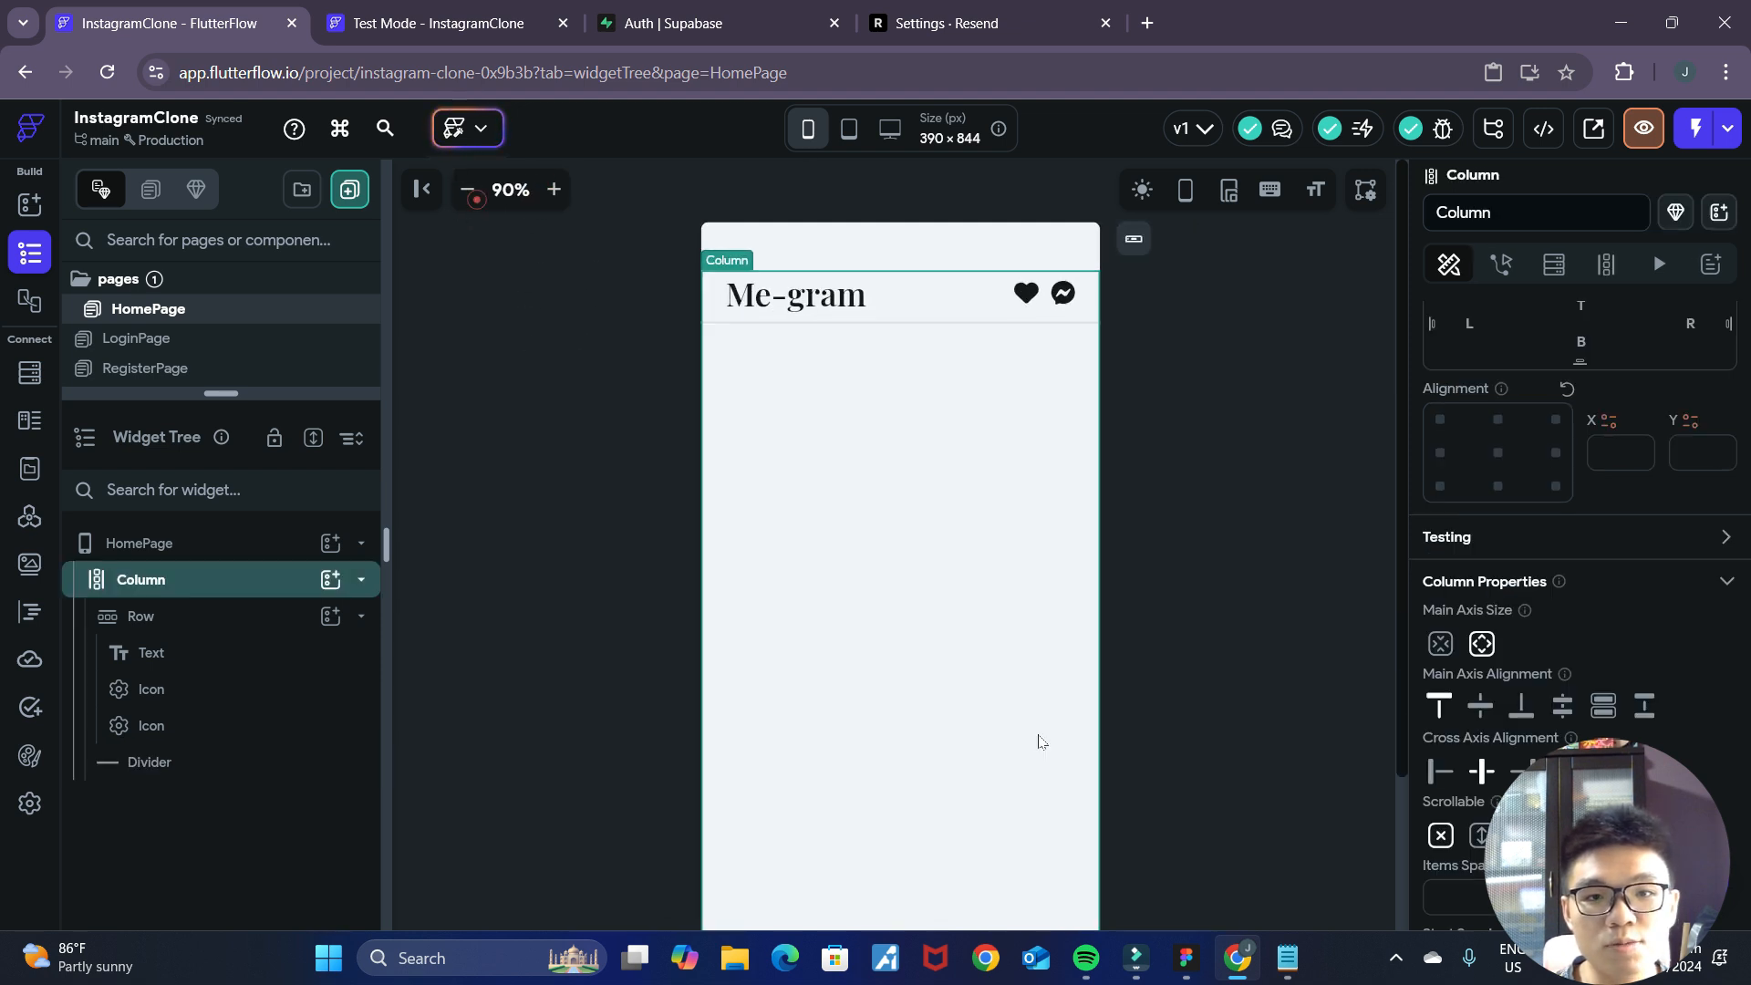
Try a bottom padding of 14 on the header row above the divider.
left_click(1042, 325)
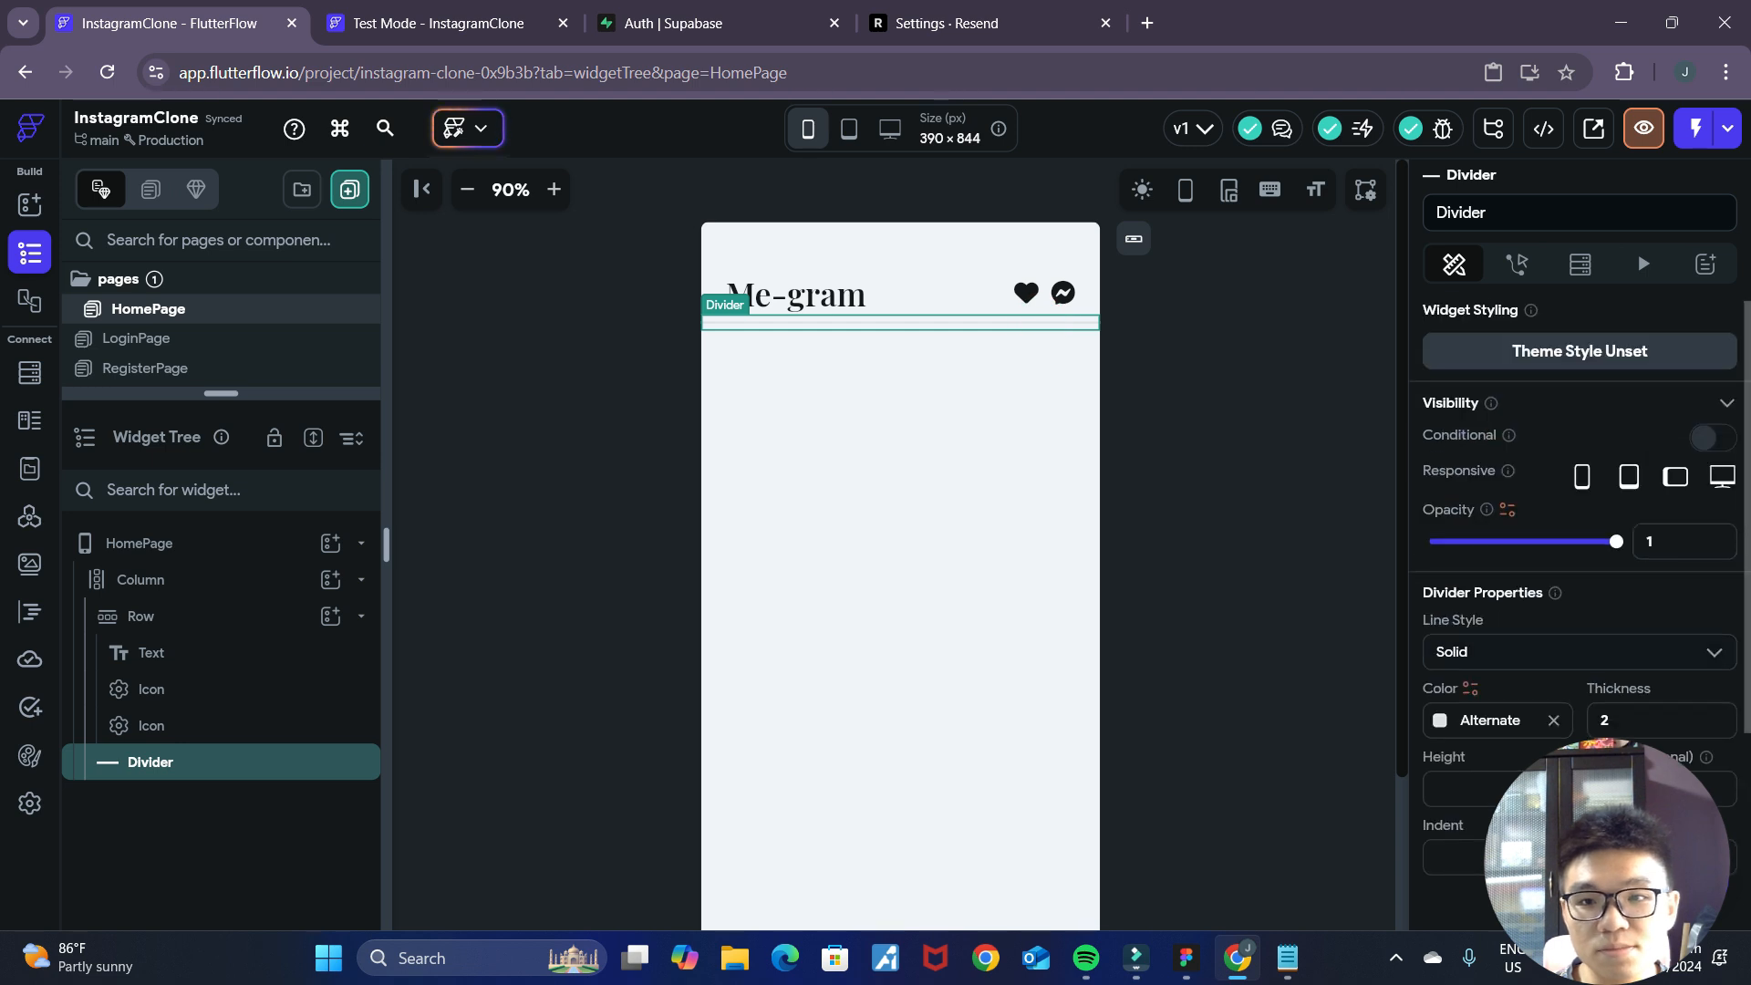
left_click(201, 620)
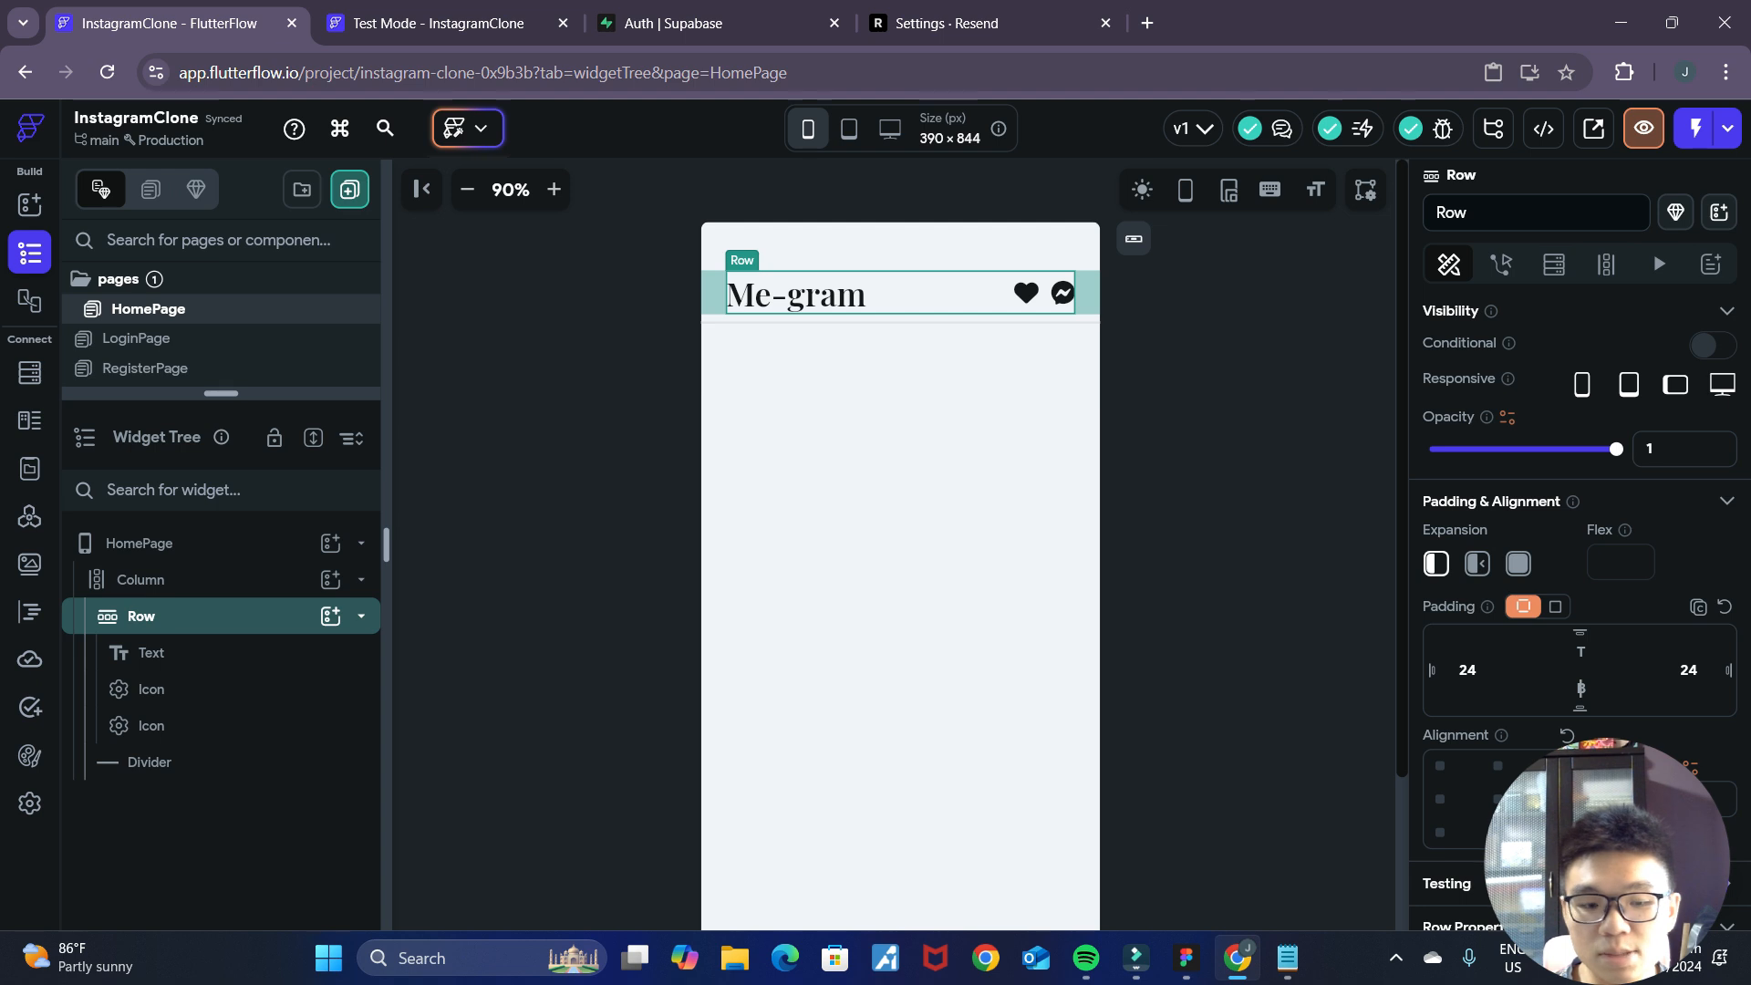
type("14")
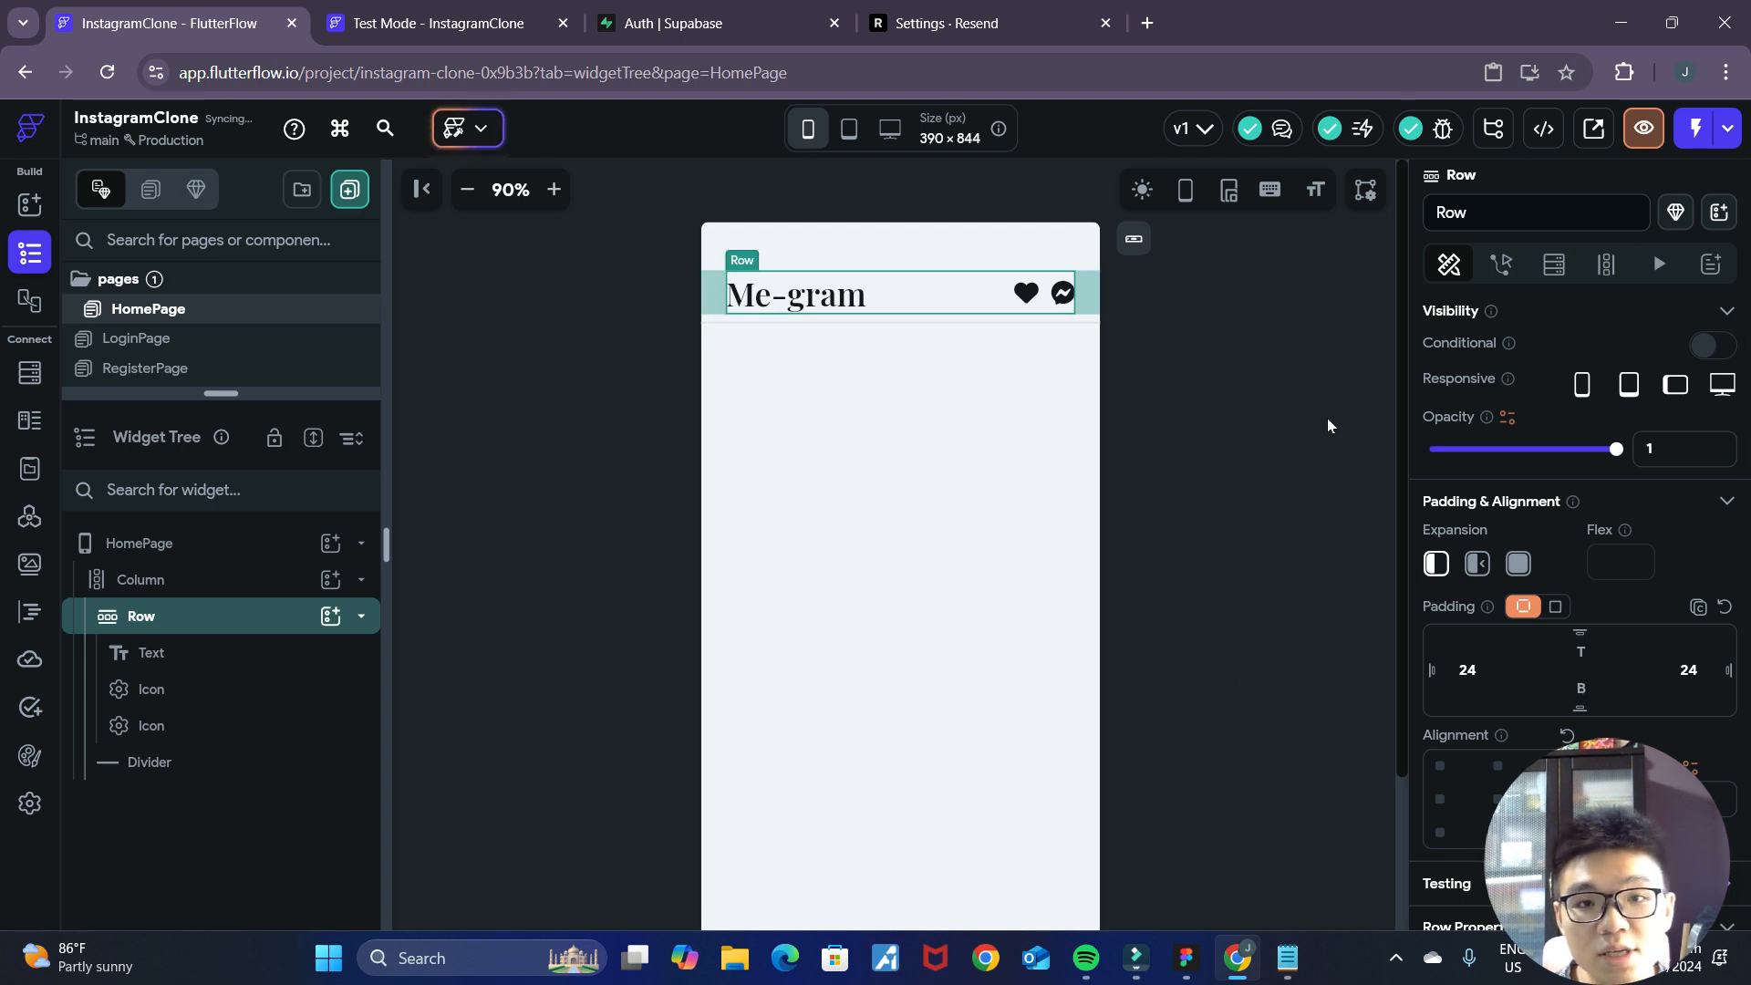
left_click(1222, 447)
Consult the stories row in the Figma mockup and add a Row to the FlutterFlow page's main column, directly below the divider.
left_click(1185, 958)
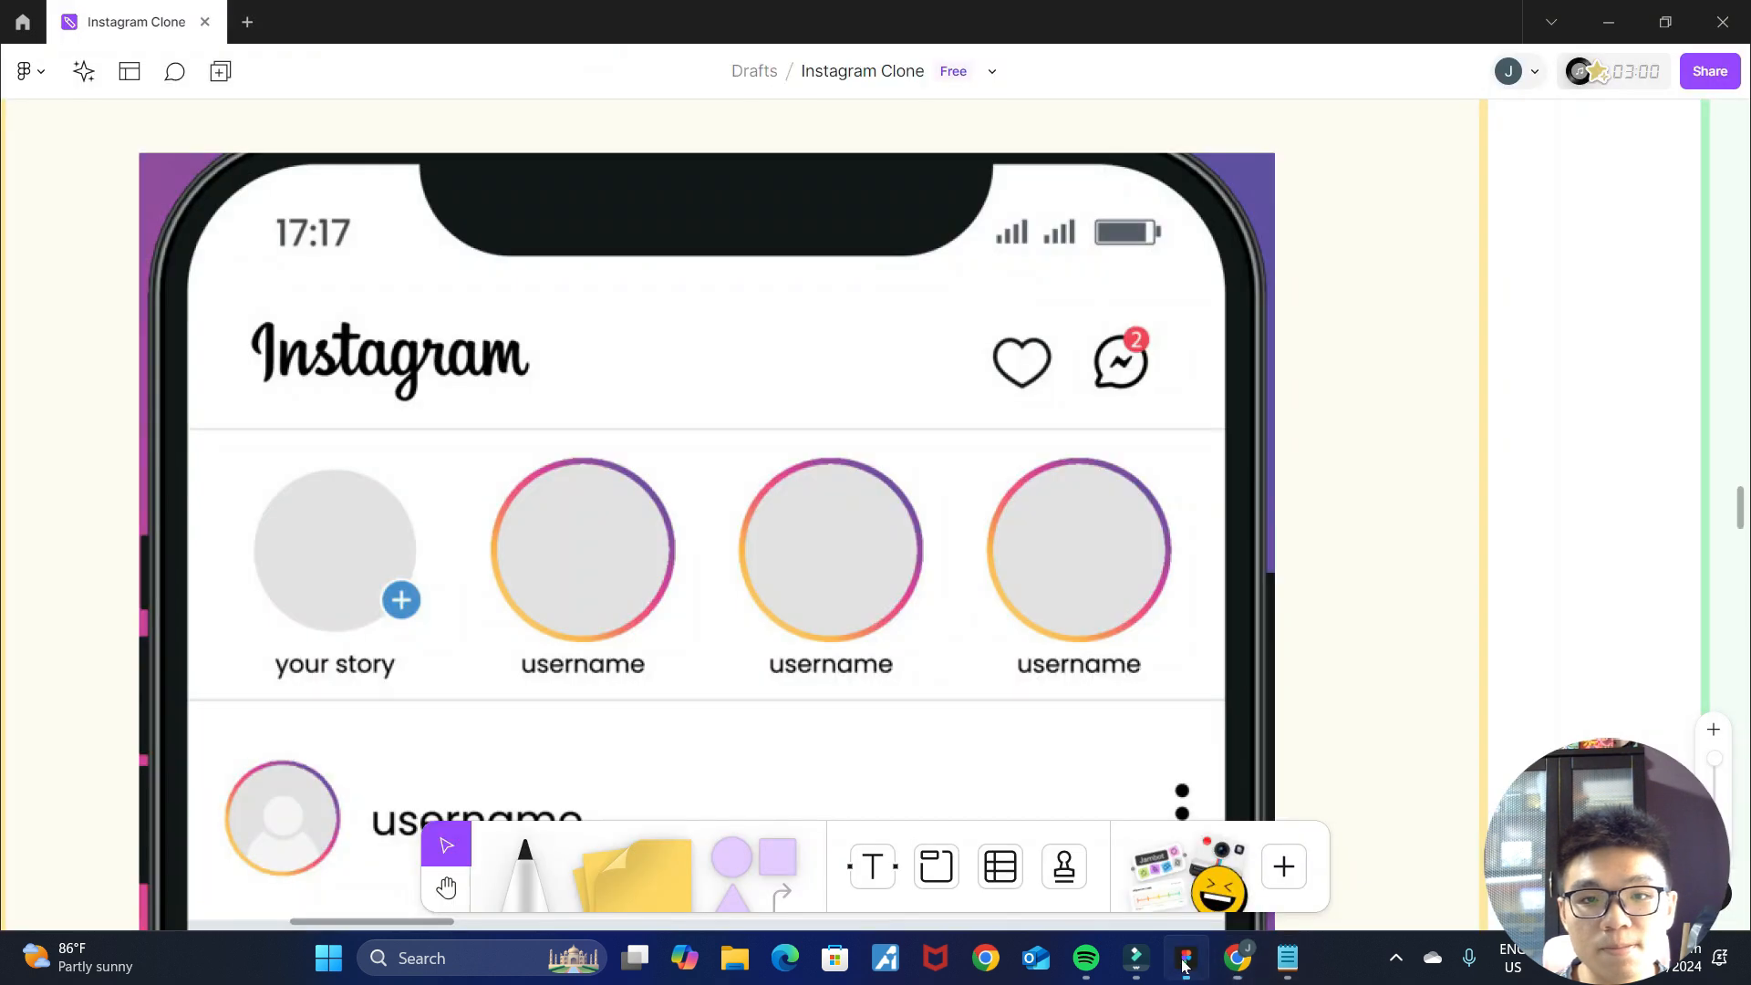
scroll(1026, 482, "down", 2)
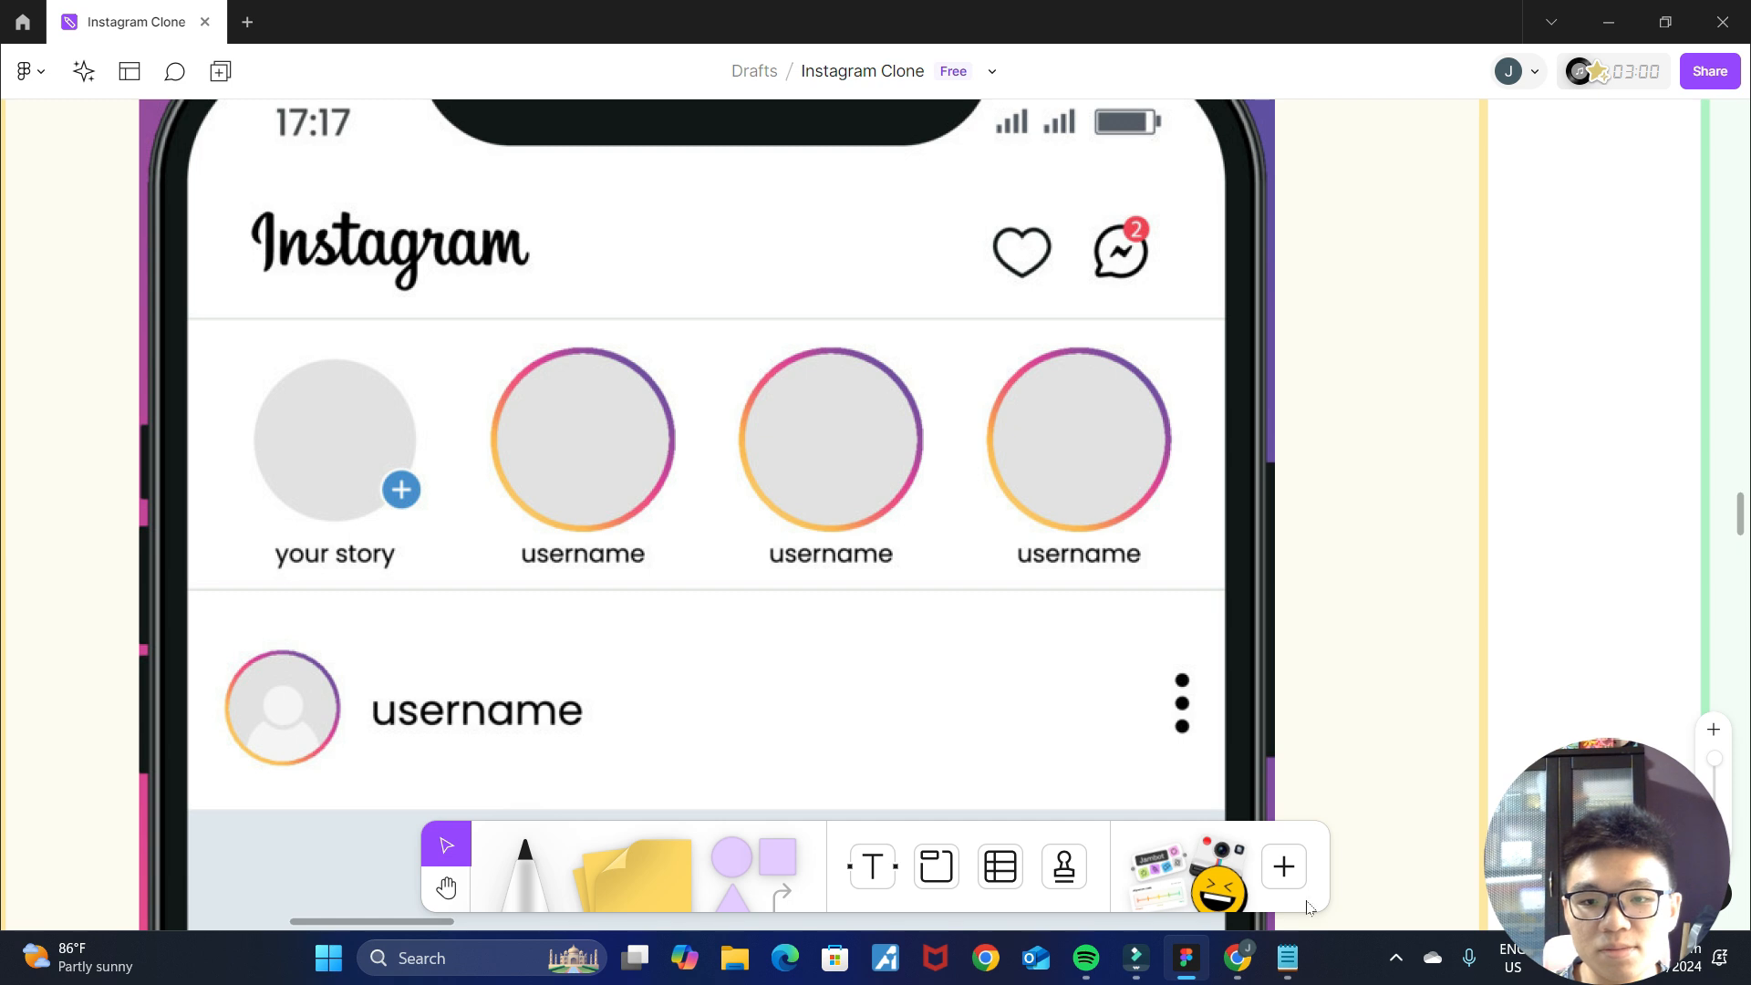
left_click(1238, 957)
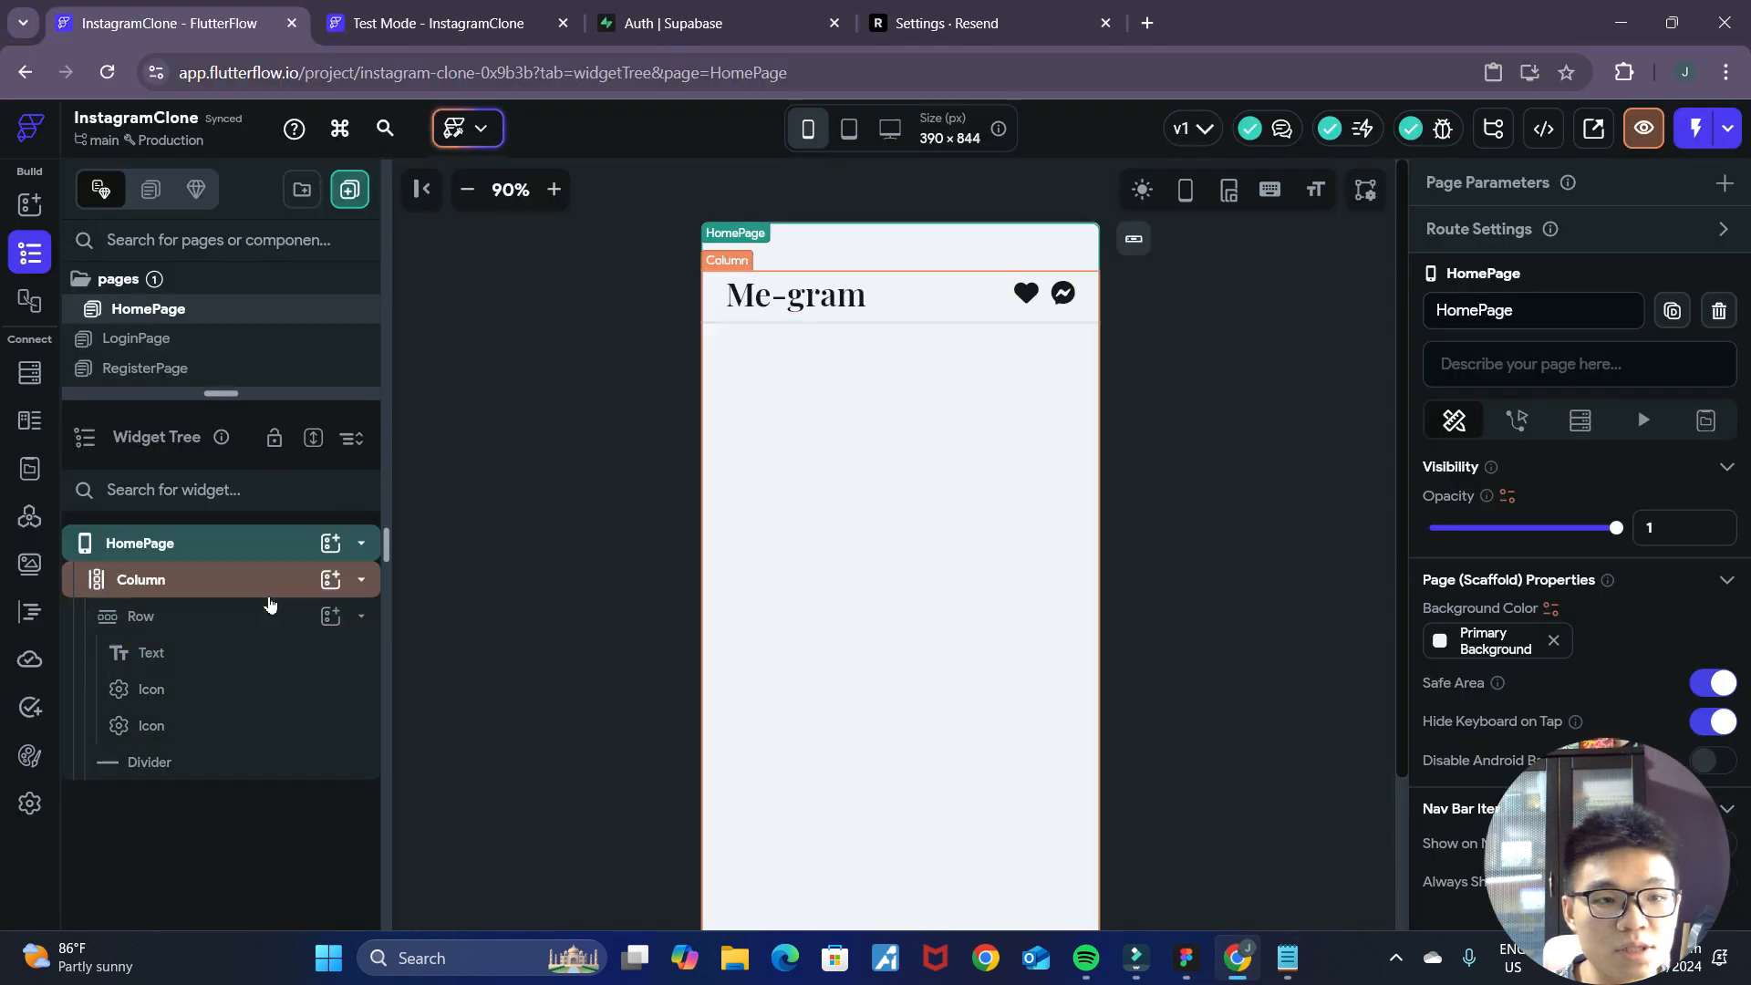
left_click(361, 623)
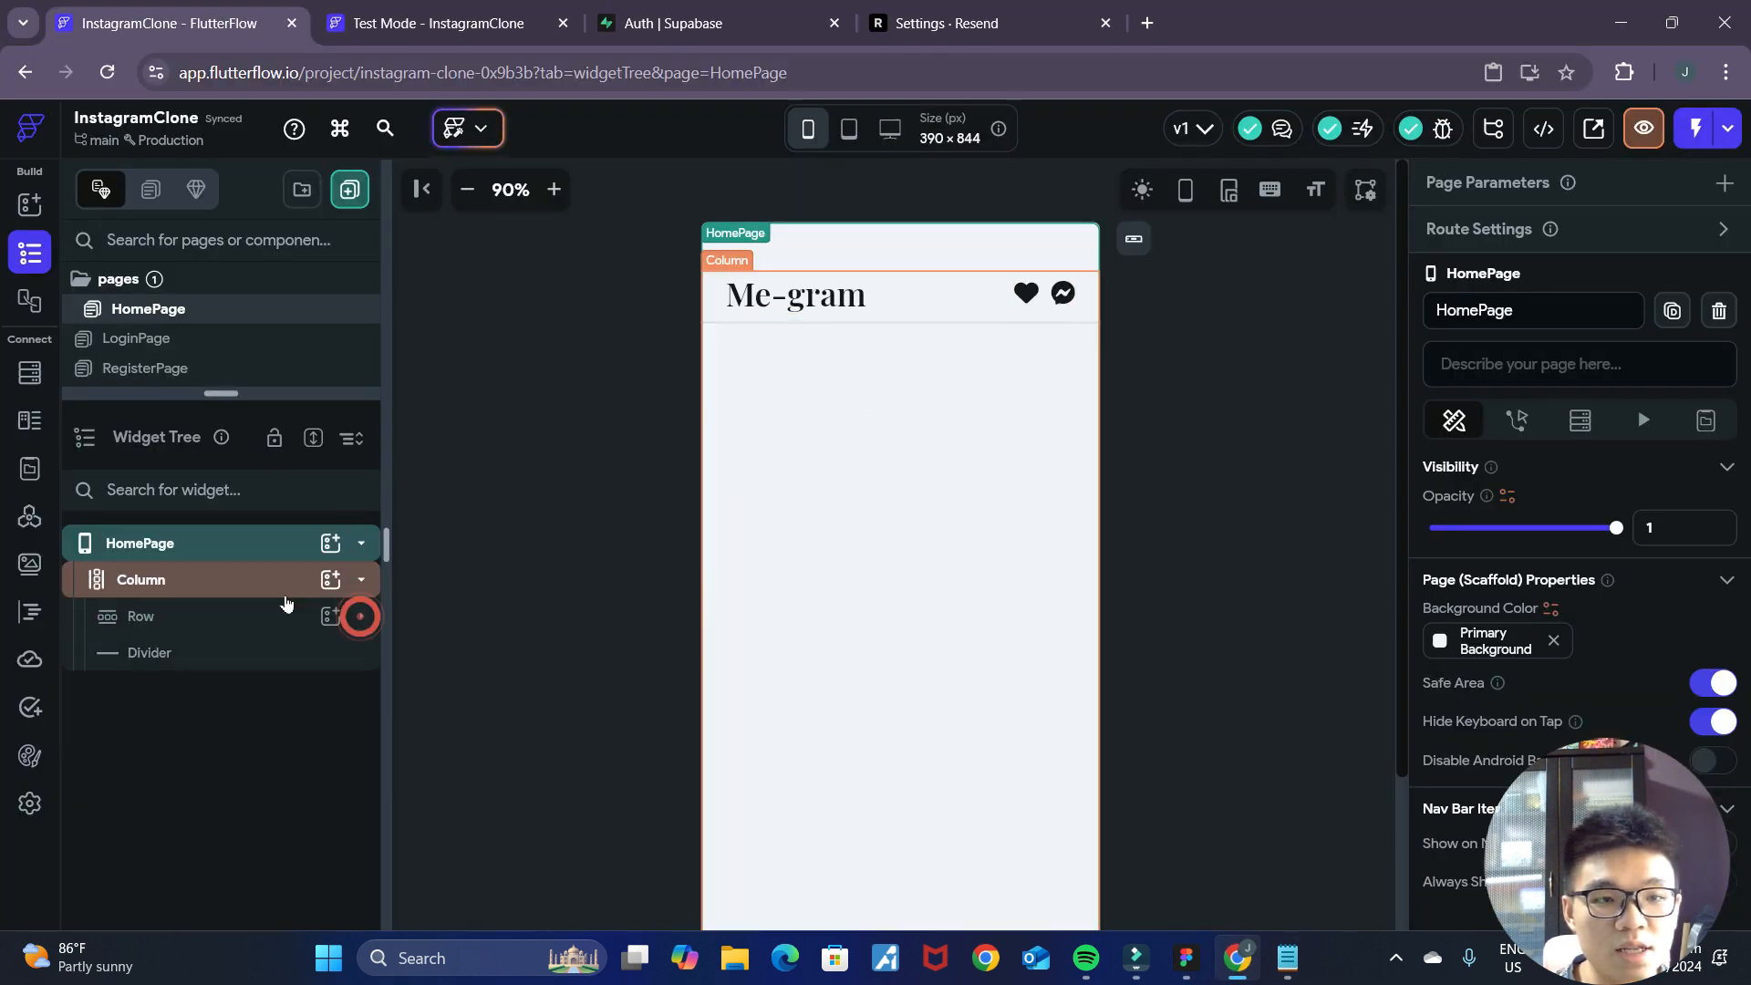
left_click(262, 583)
left_click(330, 579)
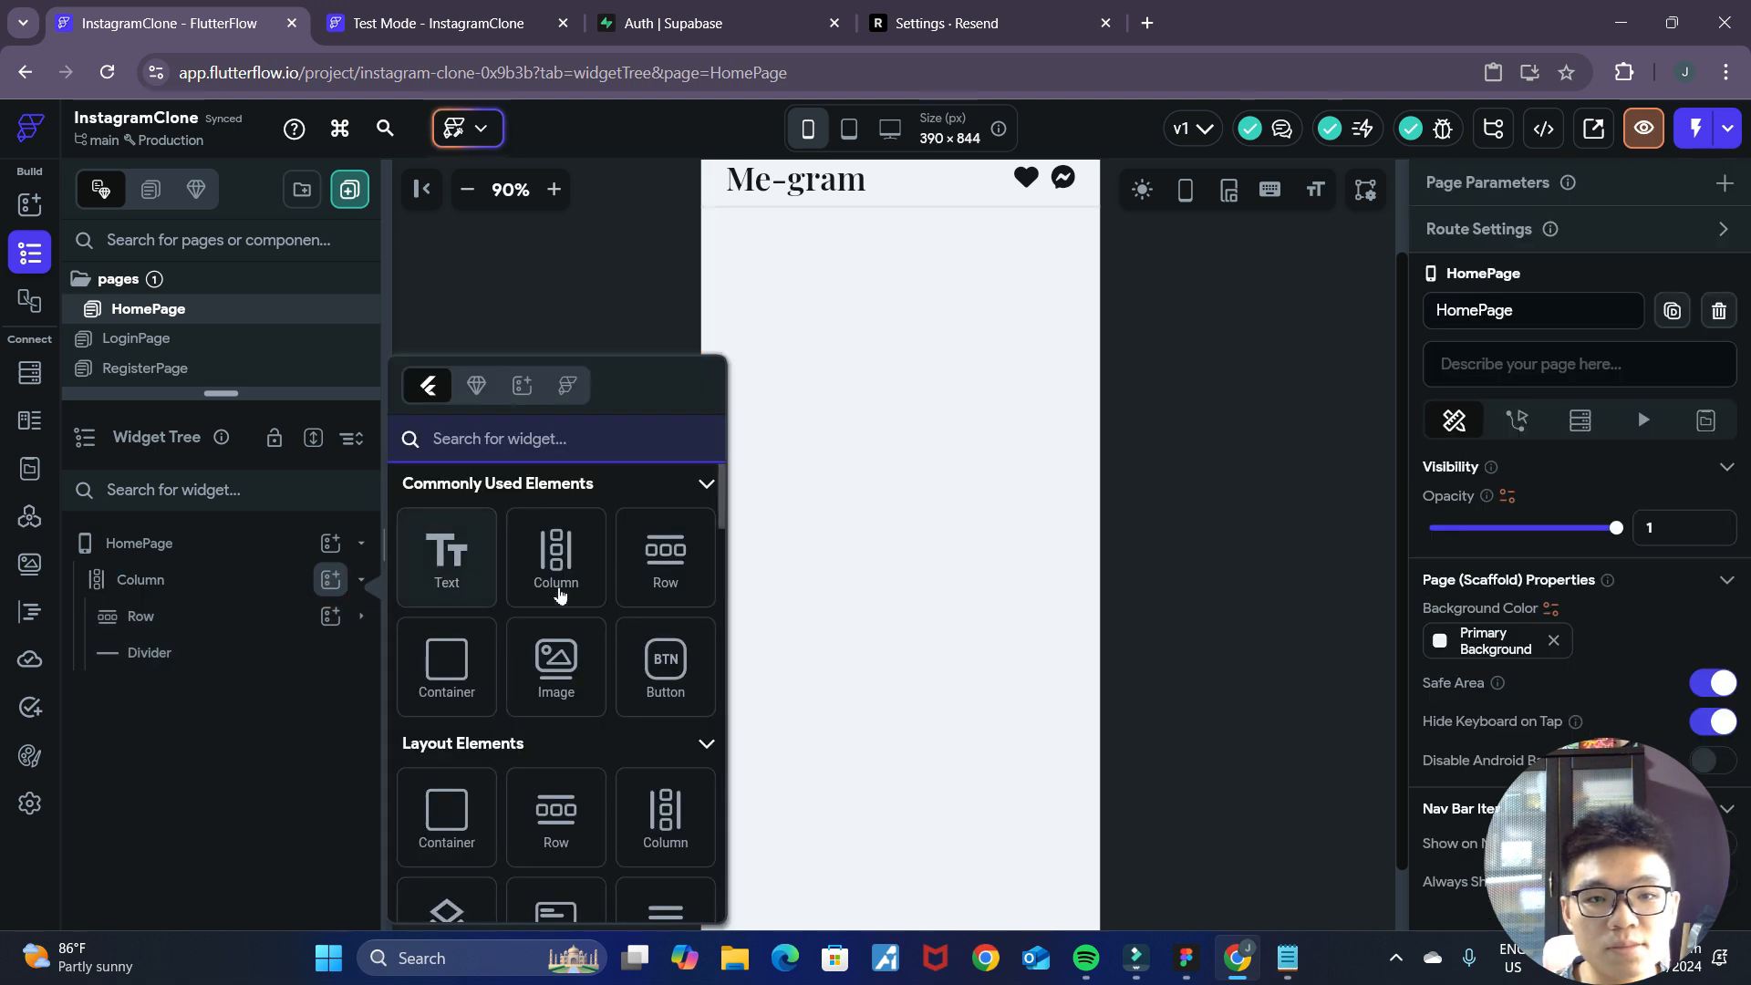
left_click(665, 557)
Recheck the story circles in the Figma mockup and add a CircleImage inside the new FlutterFlow row below the divider.
key("alt+Tab")
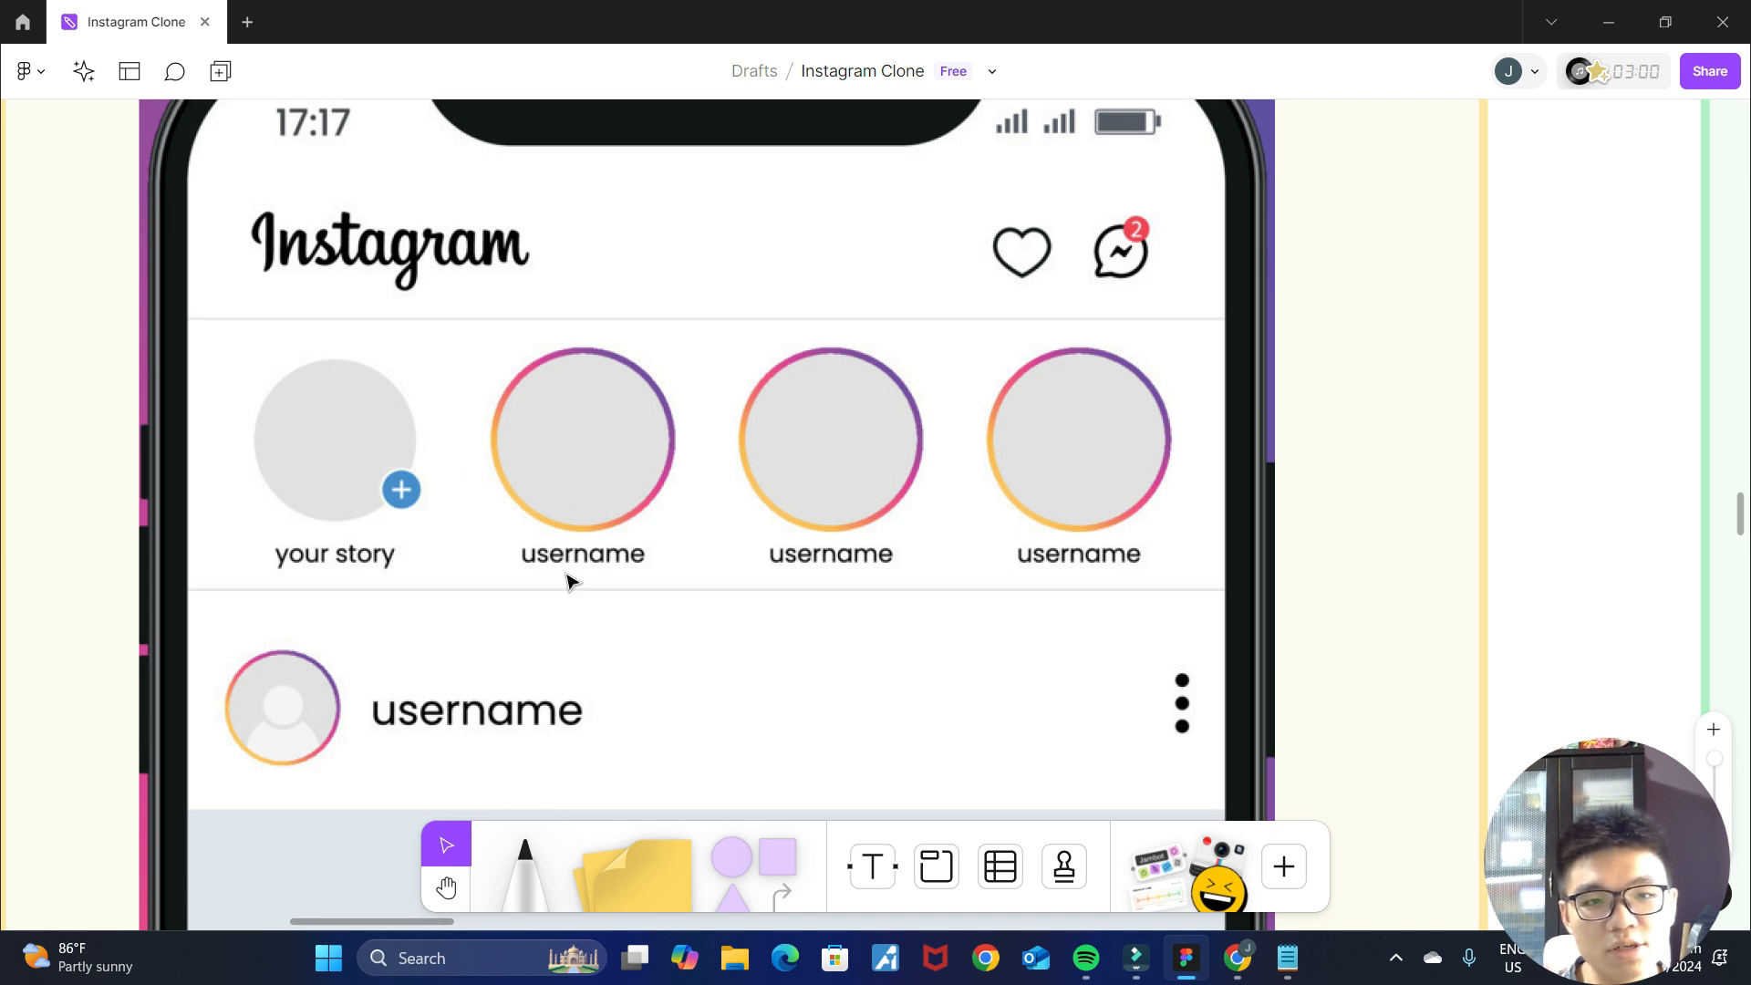
key("alt+Tab")
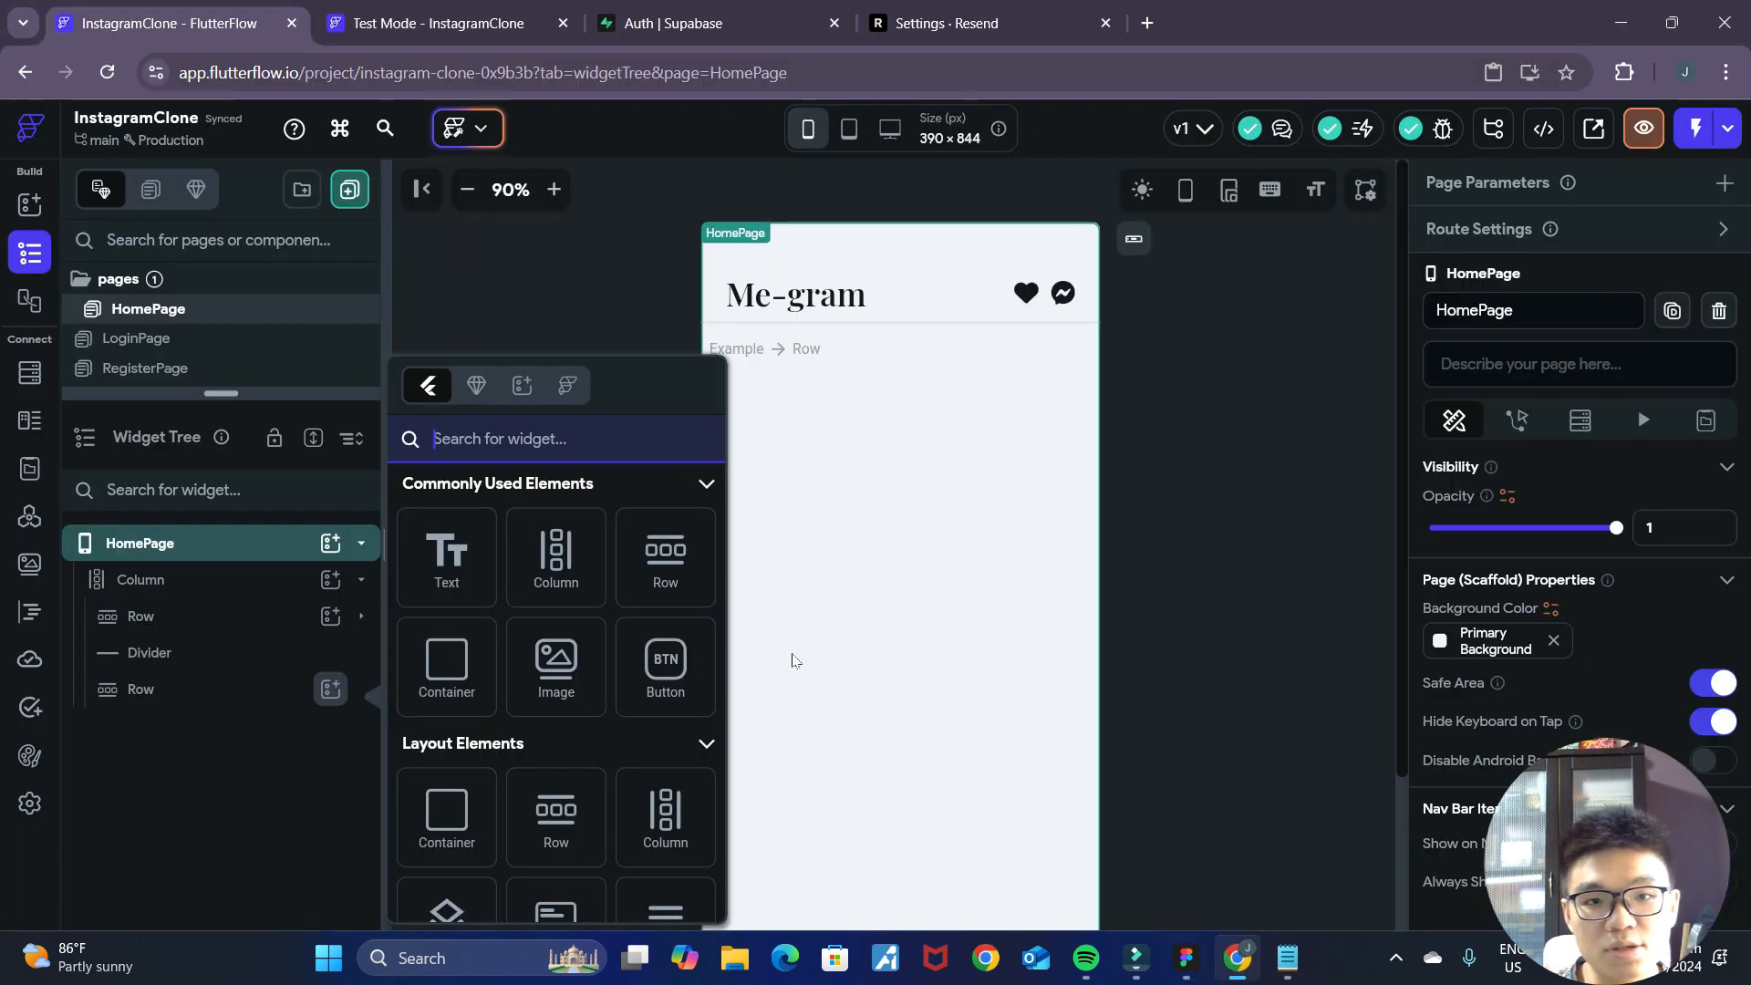
type("c")
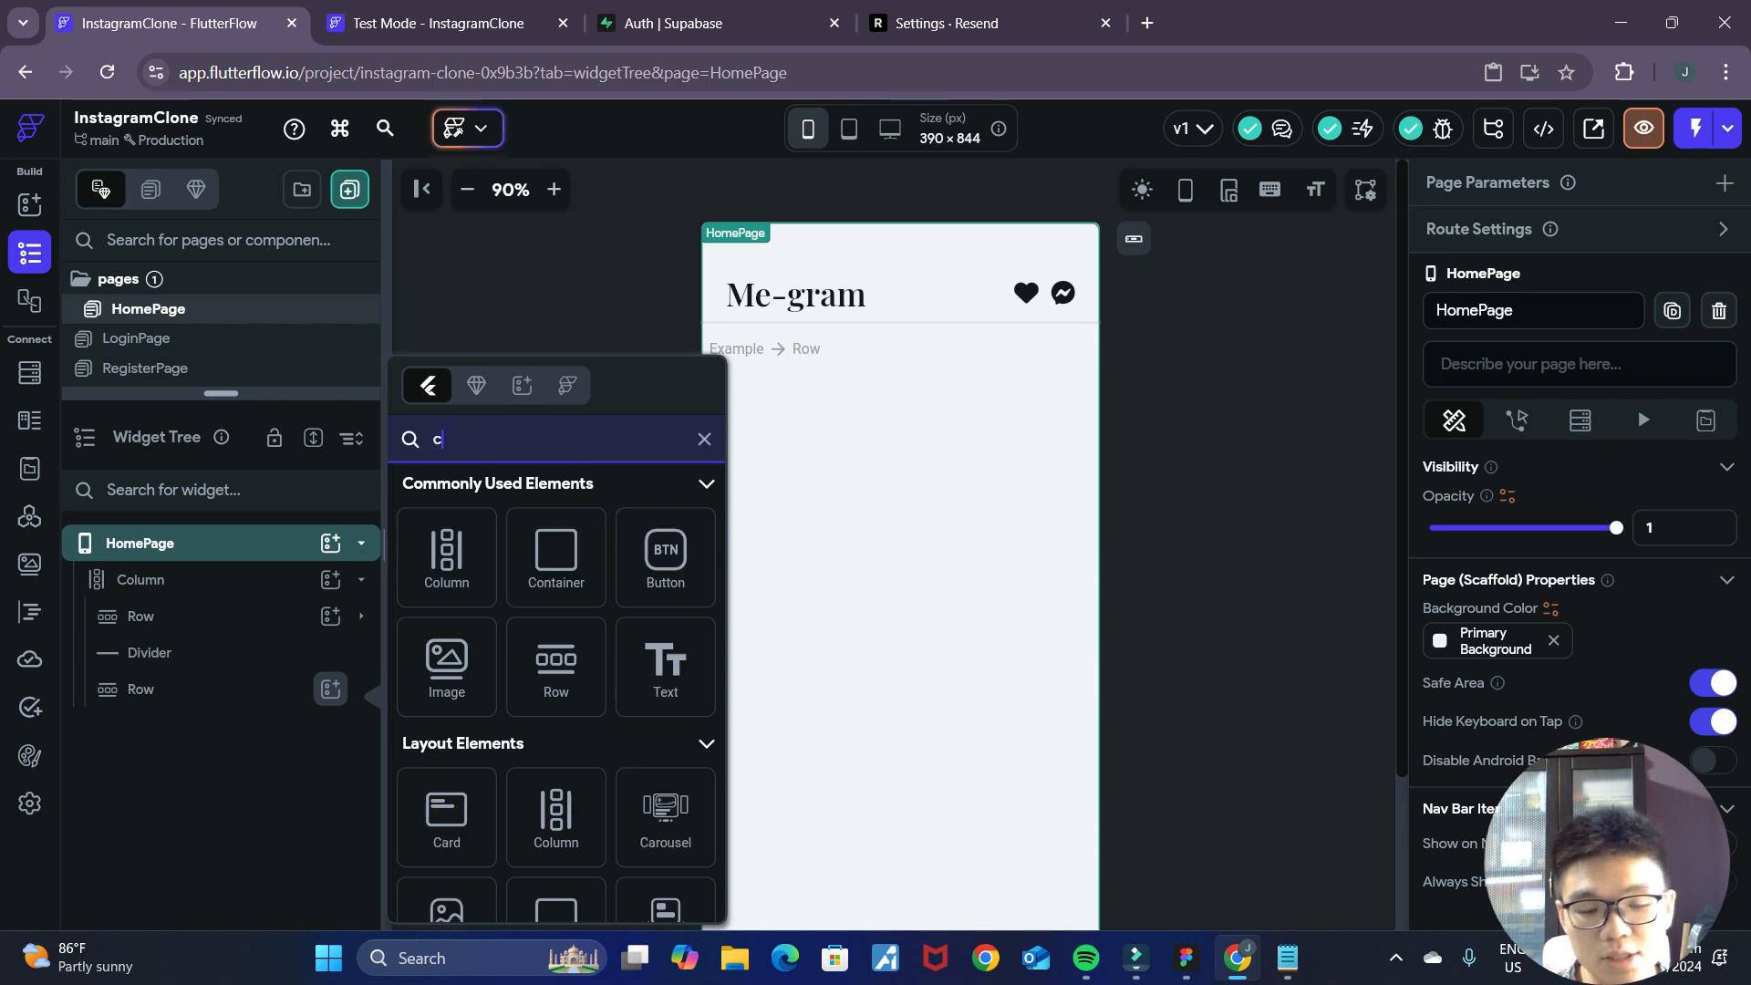
type("ircle")
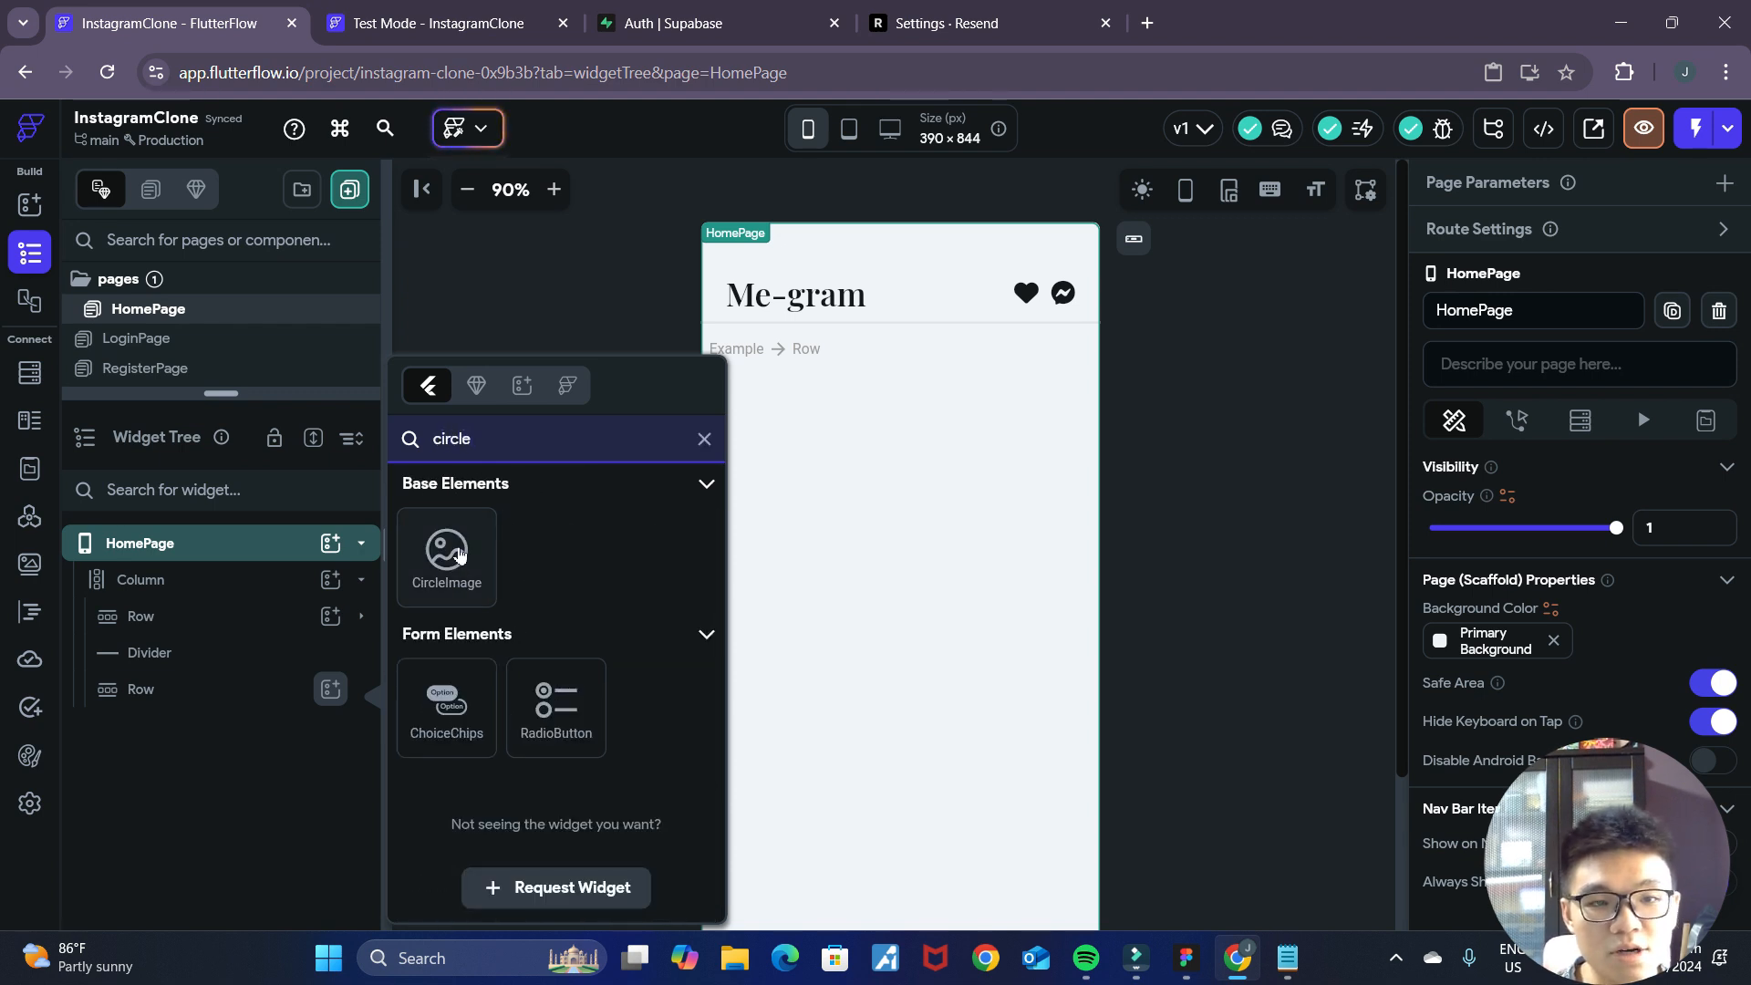
left_click(453, 550)
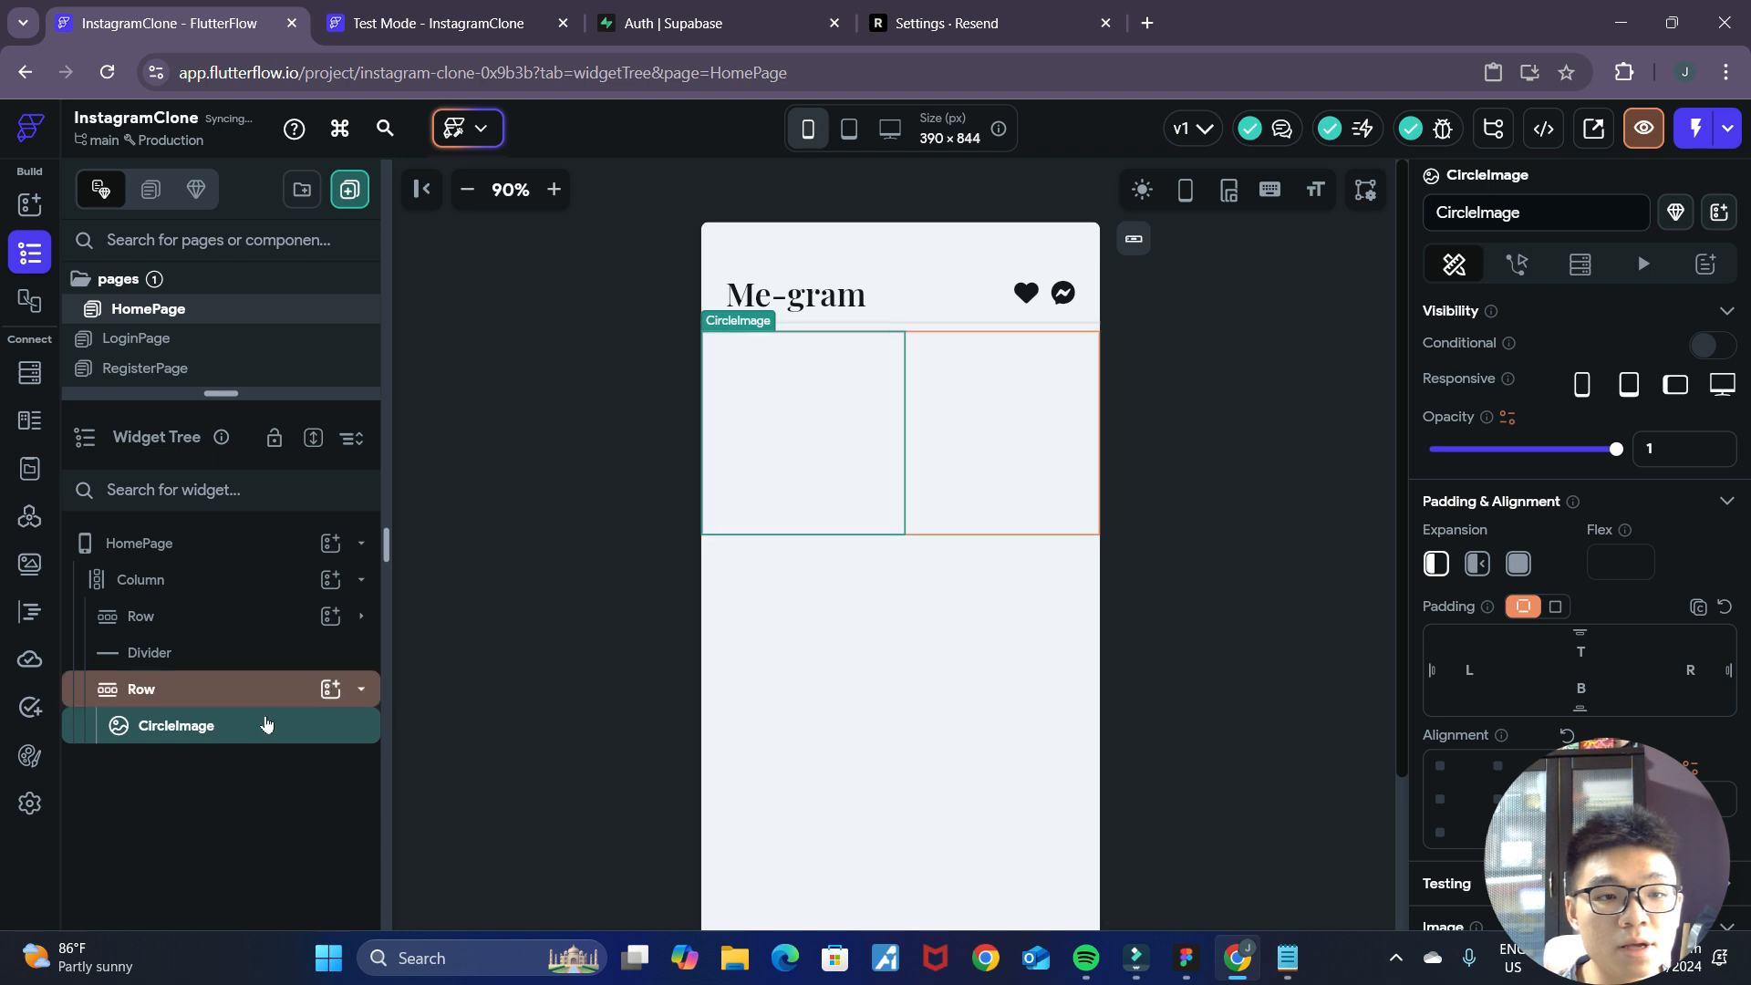
Review the CircleImage's image properties and toggle its Show Error Image on Failure option.
scroll(1517, 698, "down", 3)
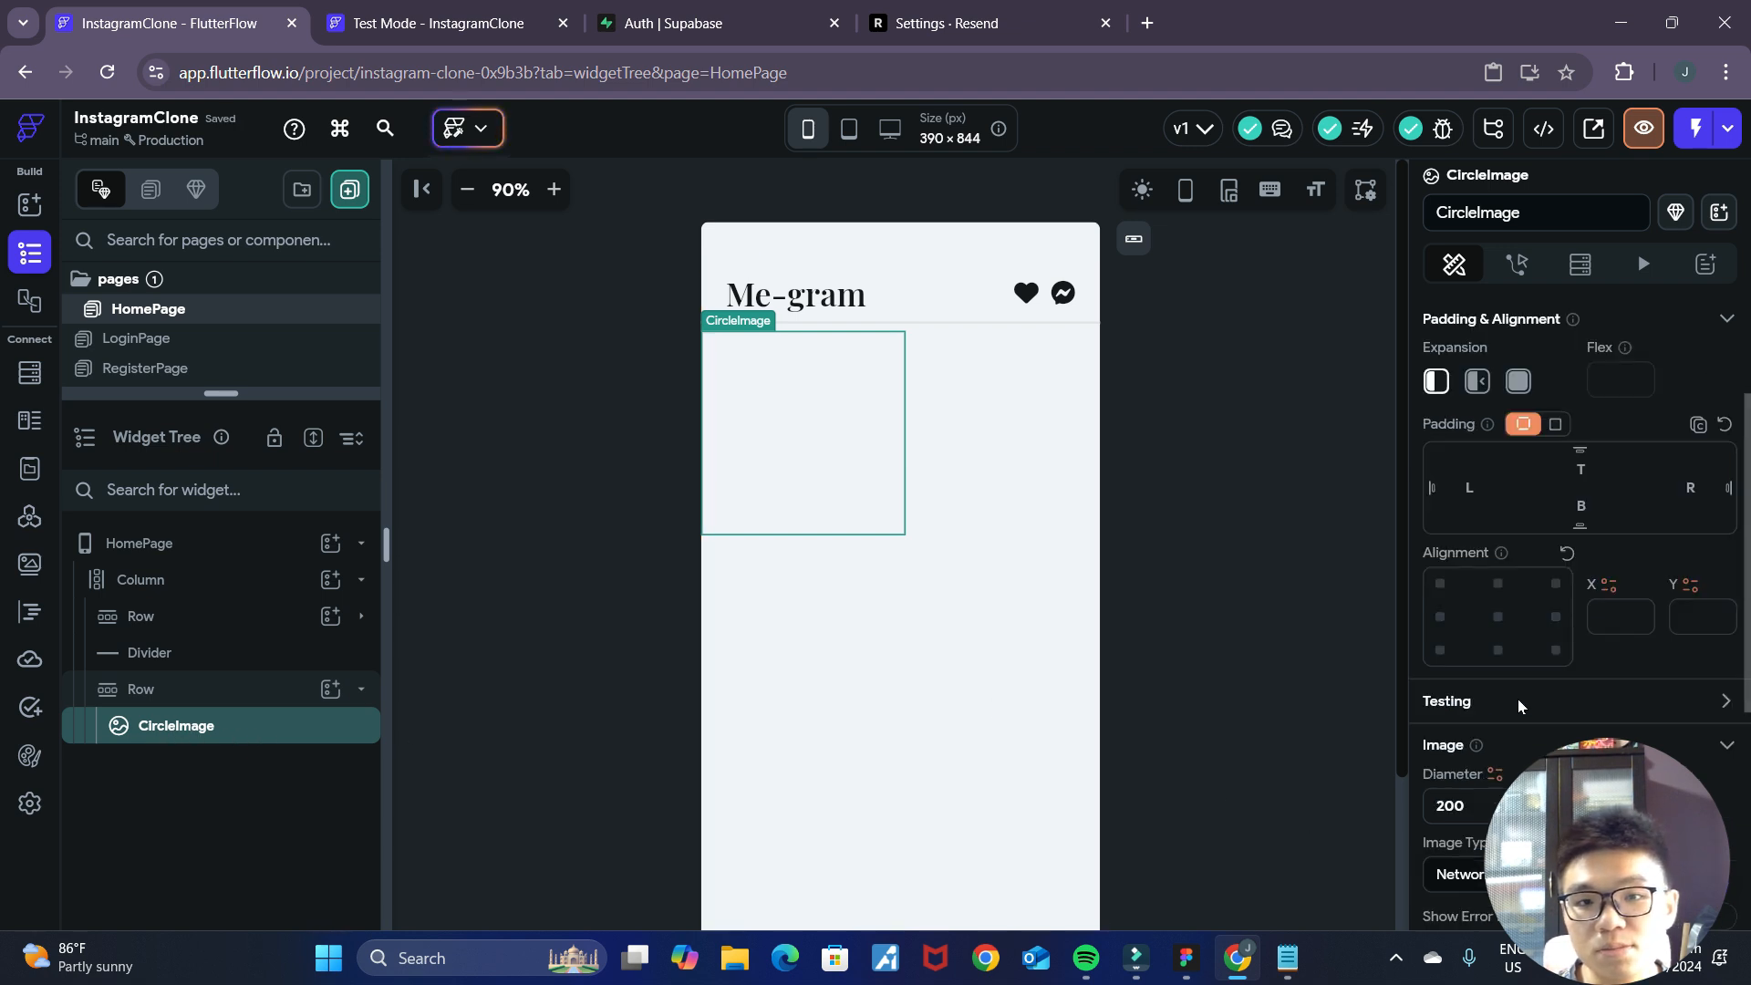
scroll(1536, 713, "down", 1)
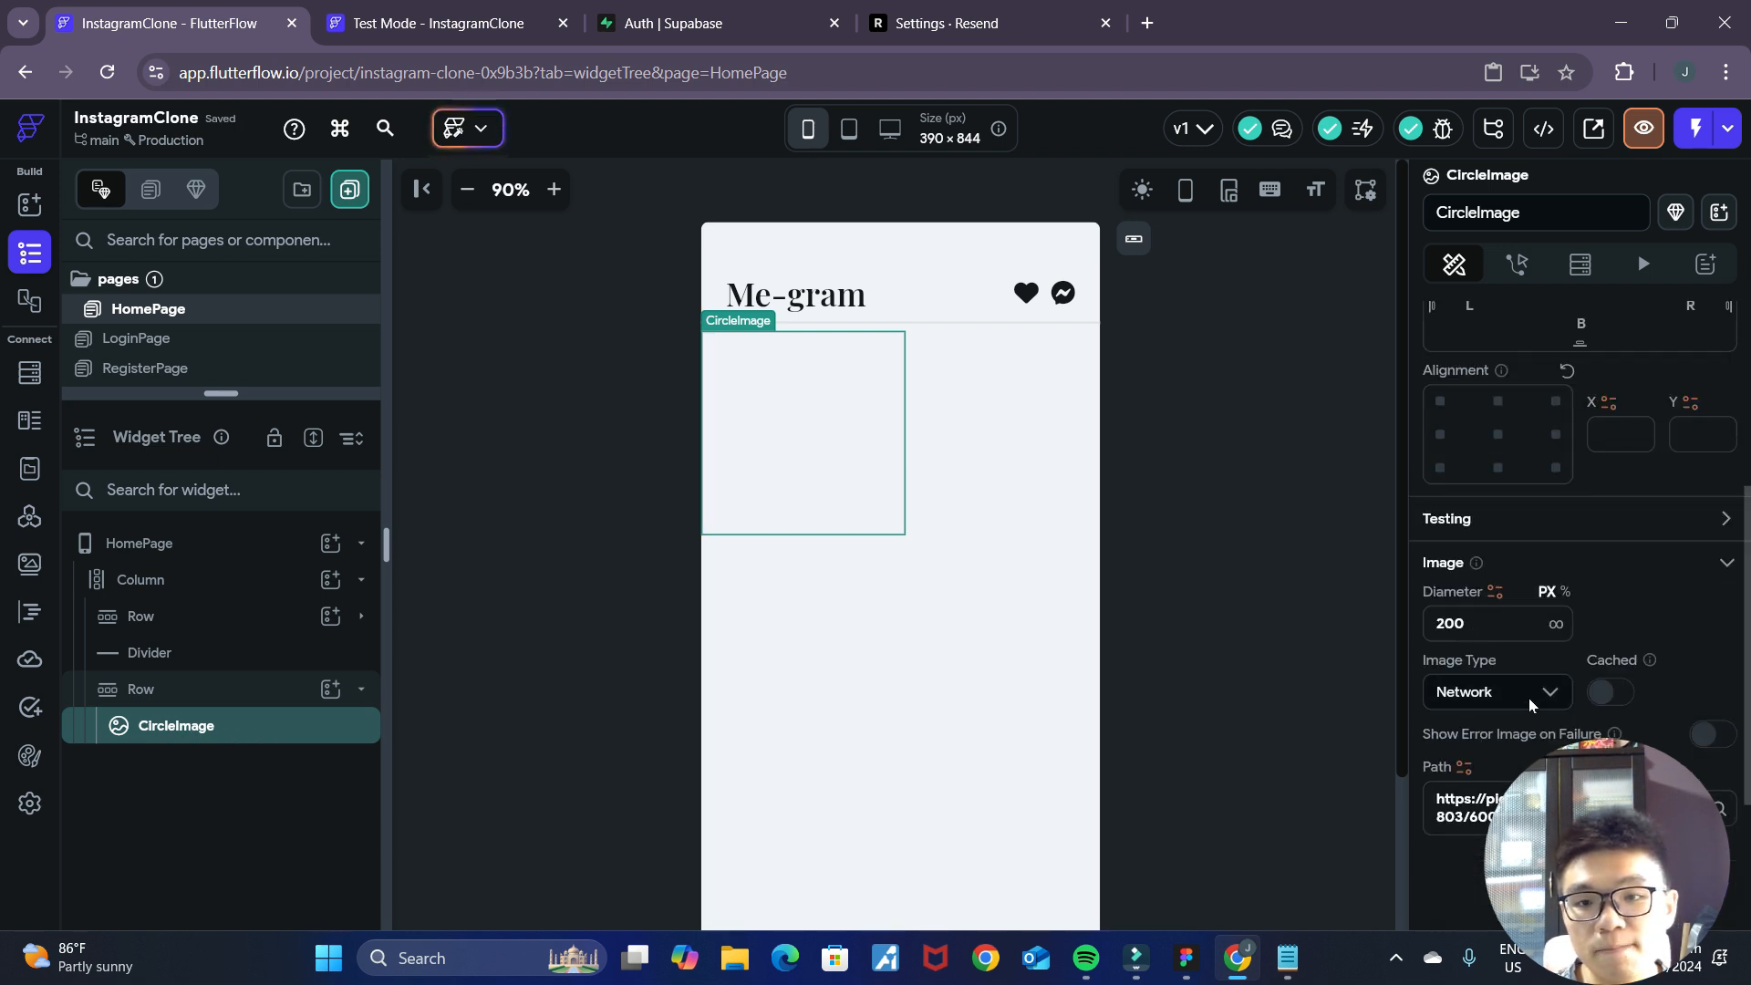
left_click(1223, 512)
left_click(825, 435)
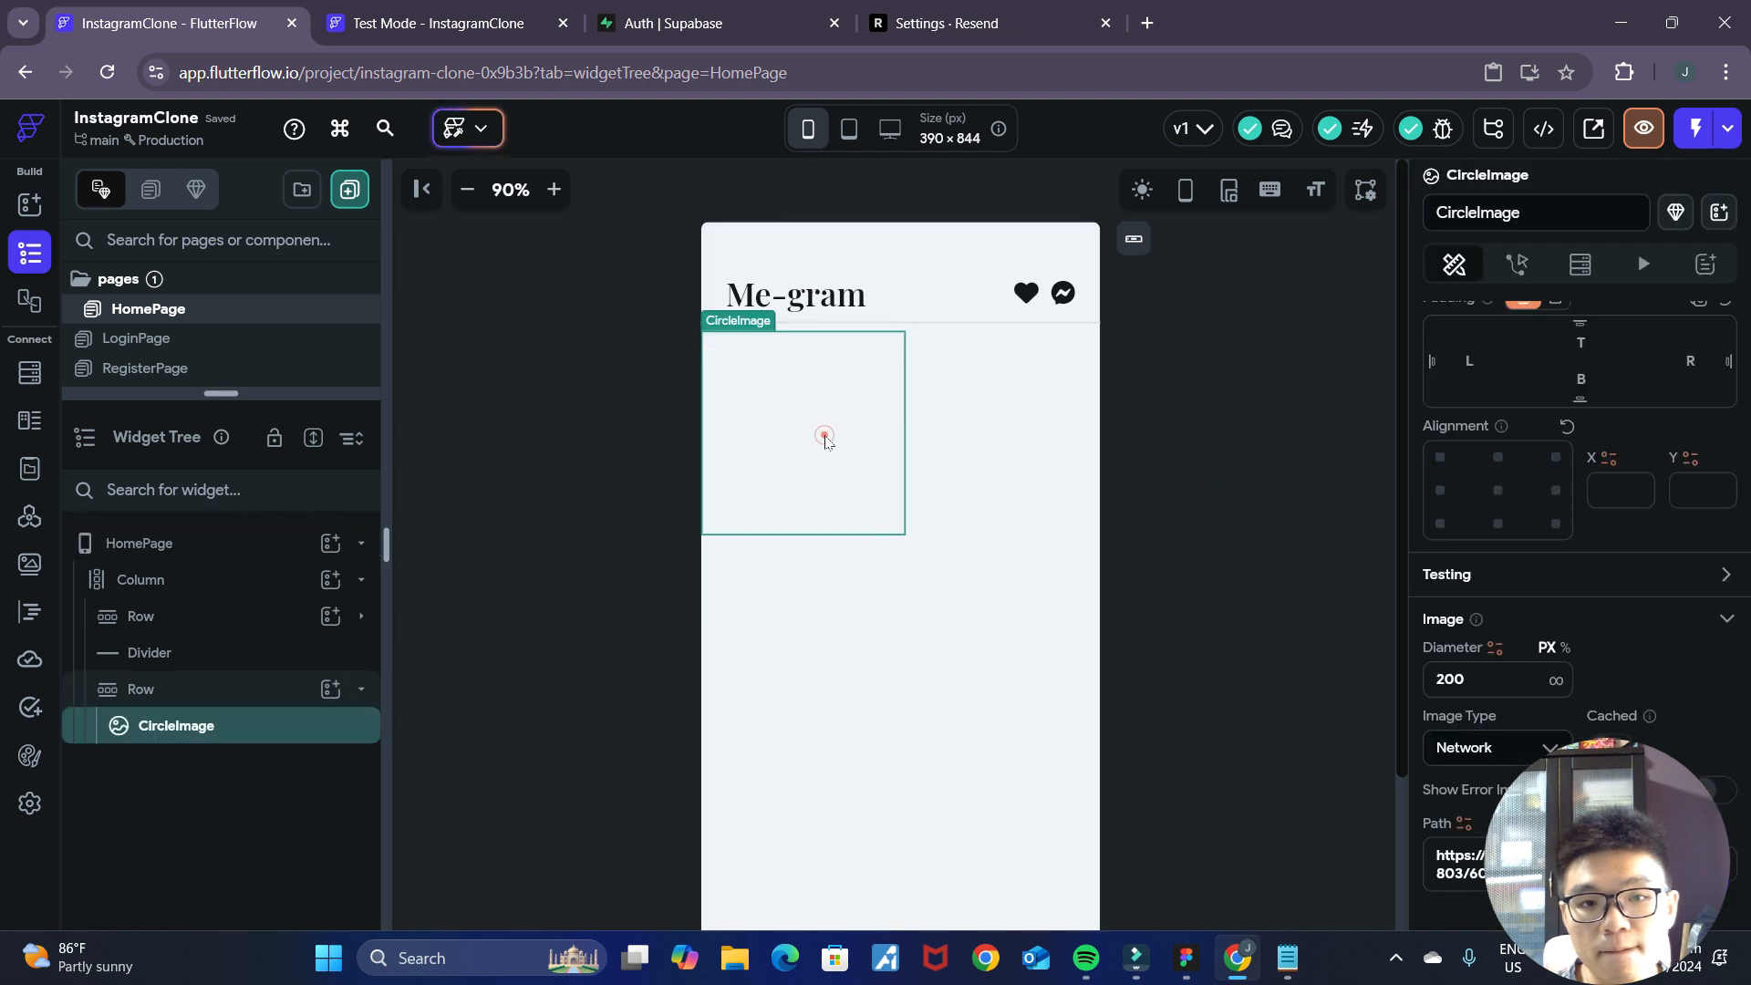
left_click(1716, 790)
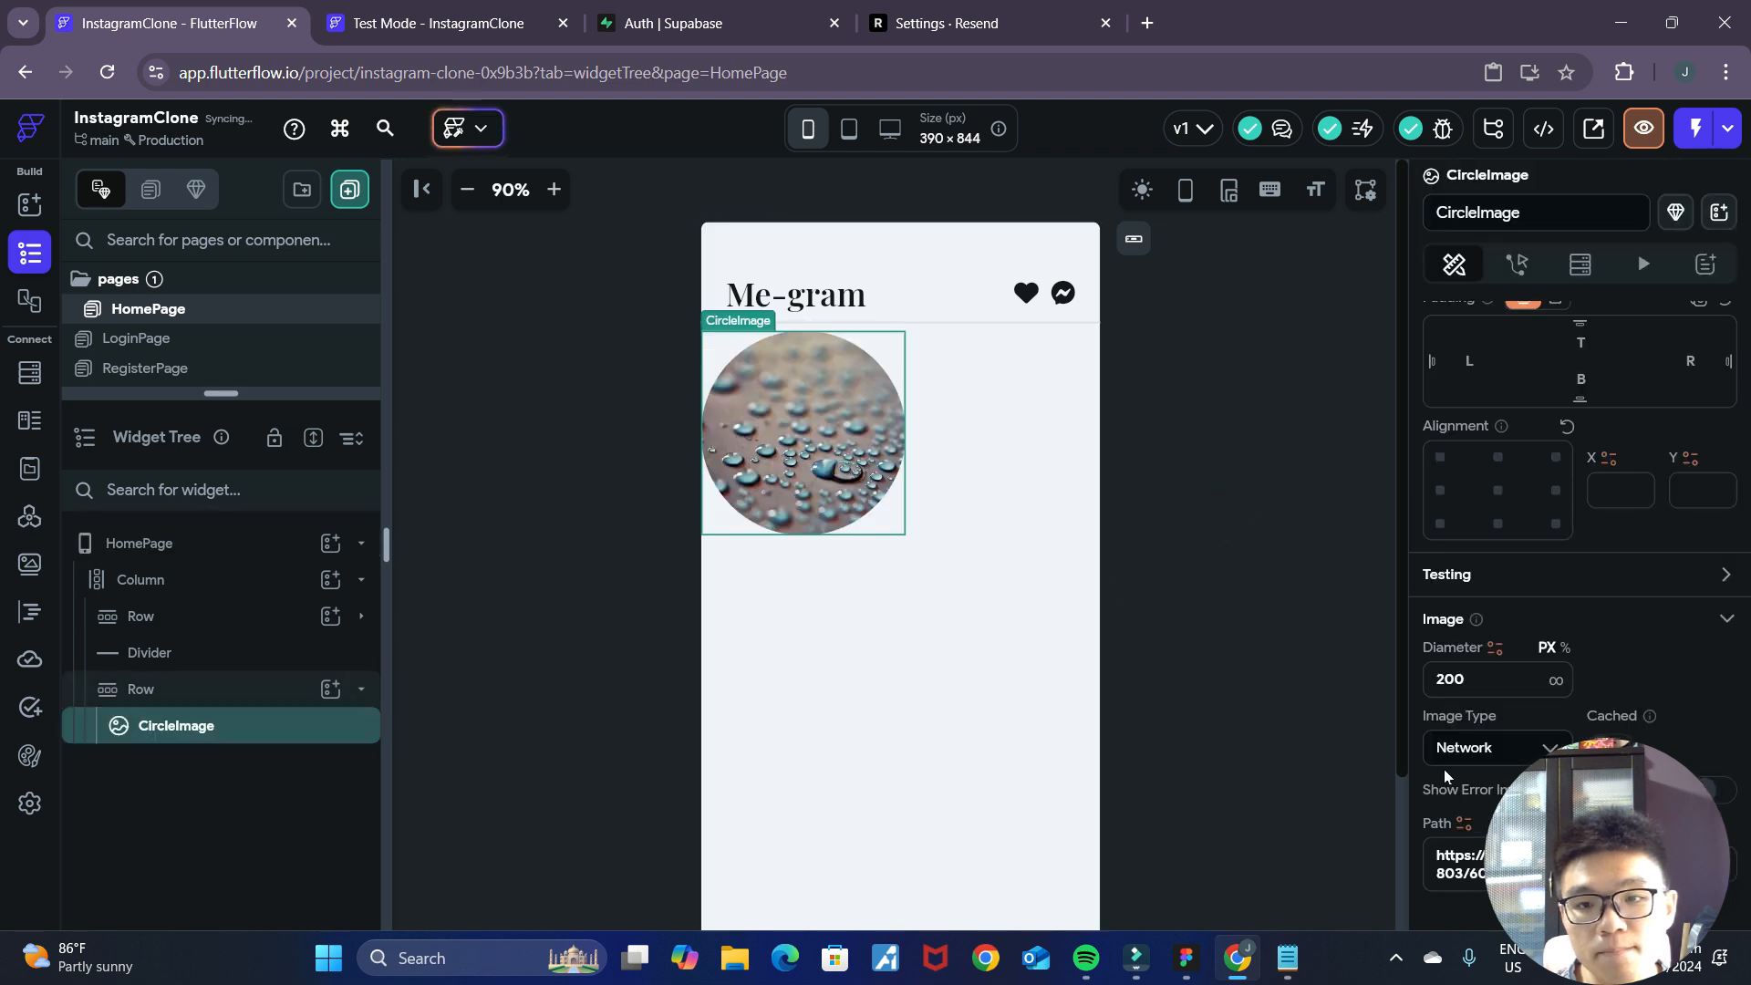
Set the CircleImage's diameter to 80 px.
double_click(1425, 688)
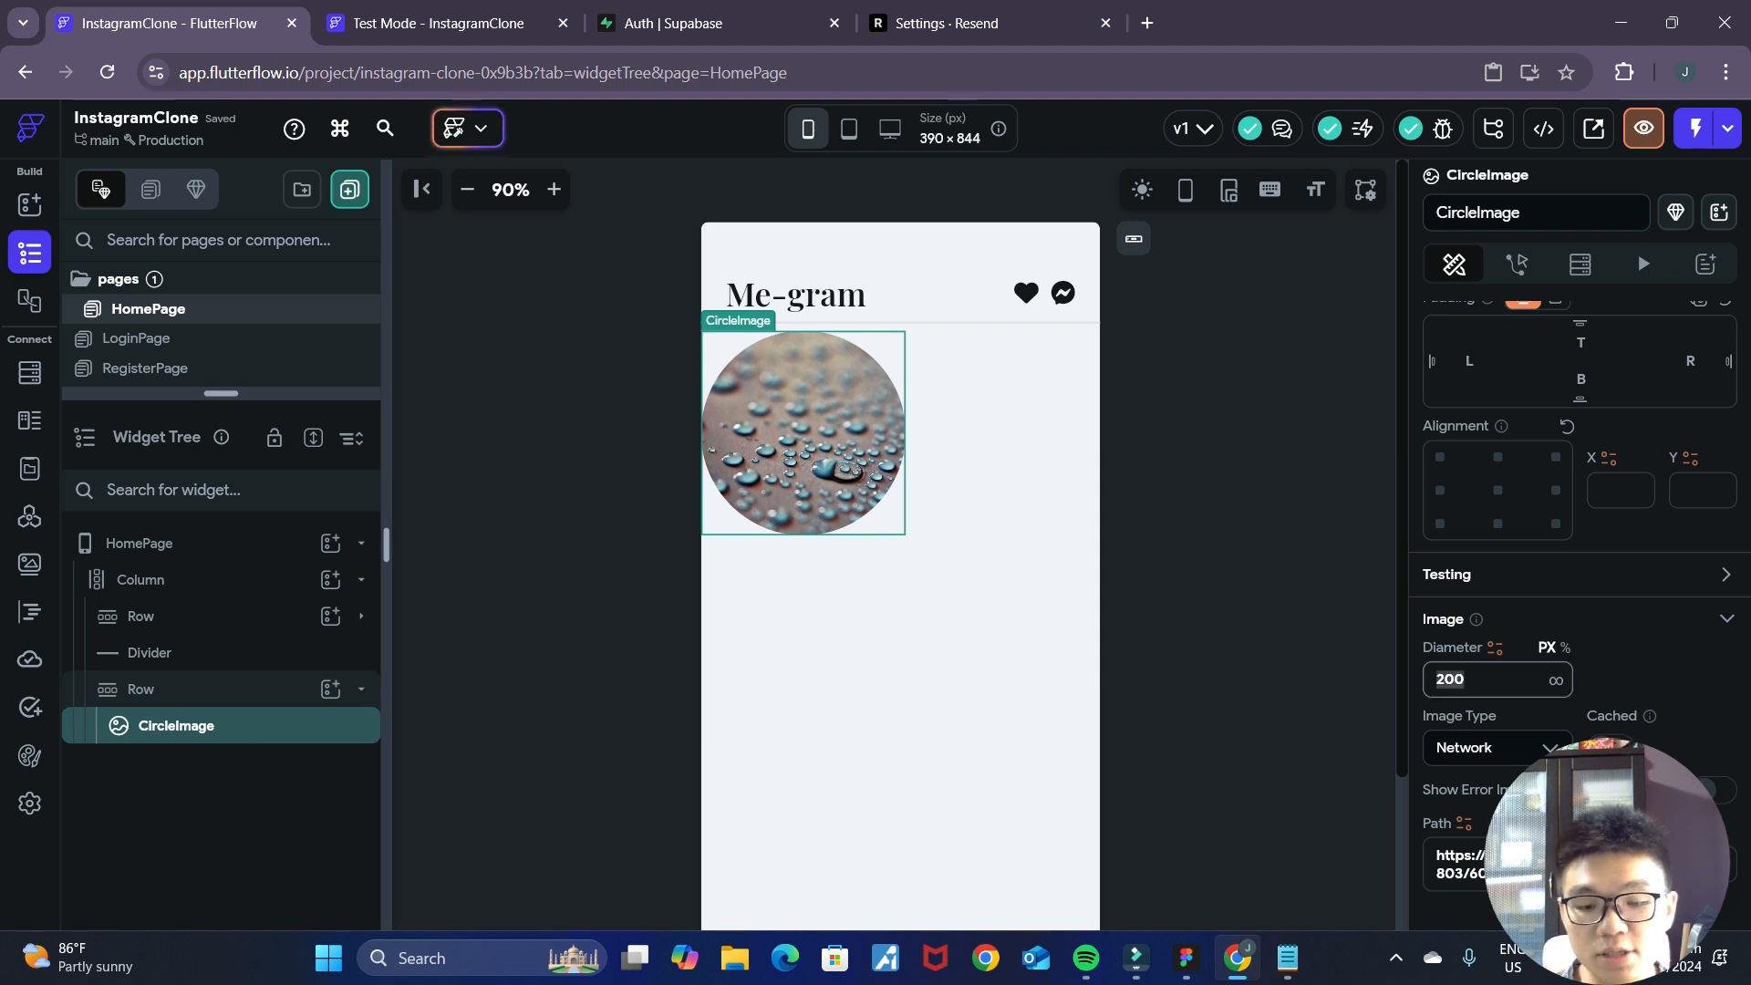
type("20")
key("BackSpace")
key("BackSpace")
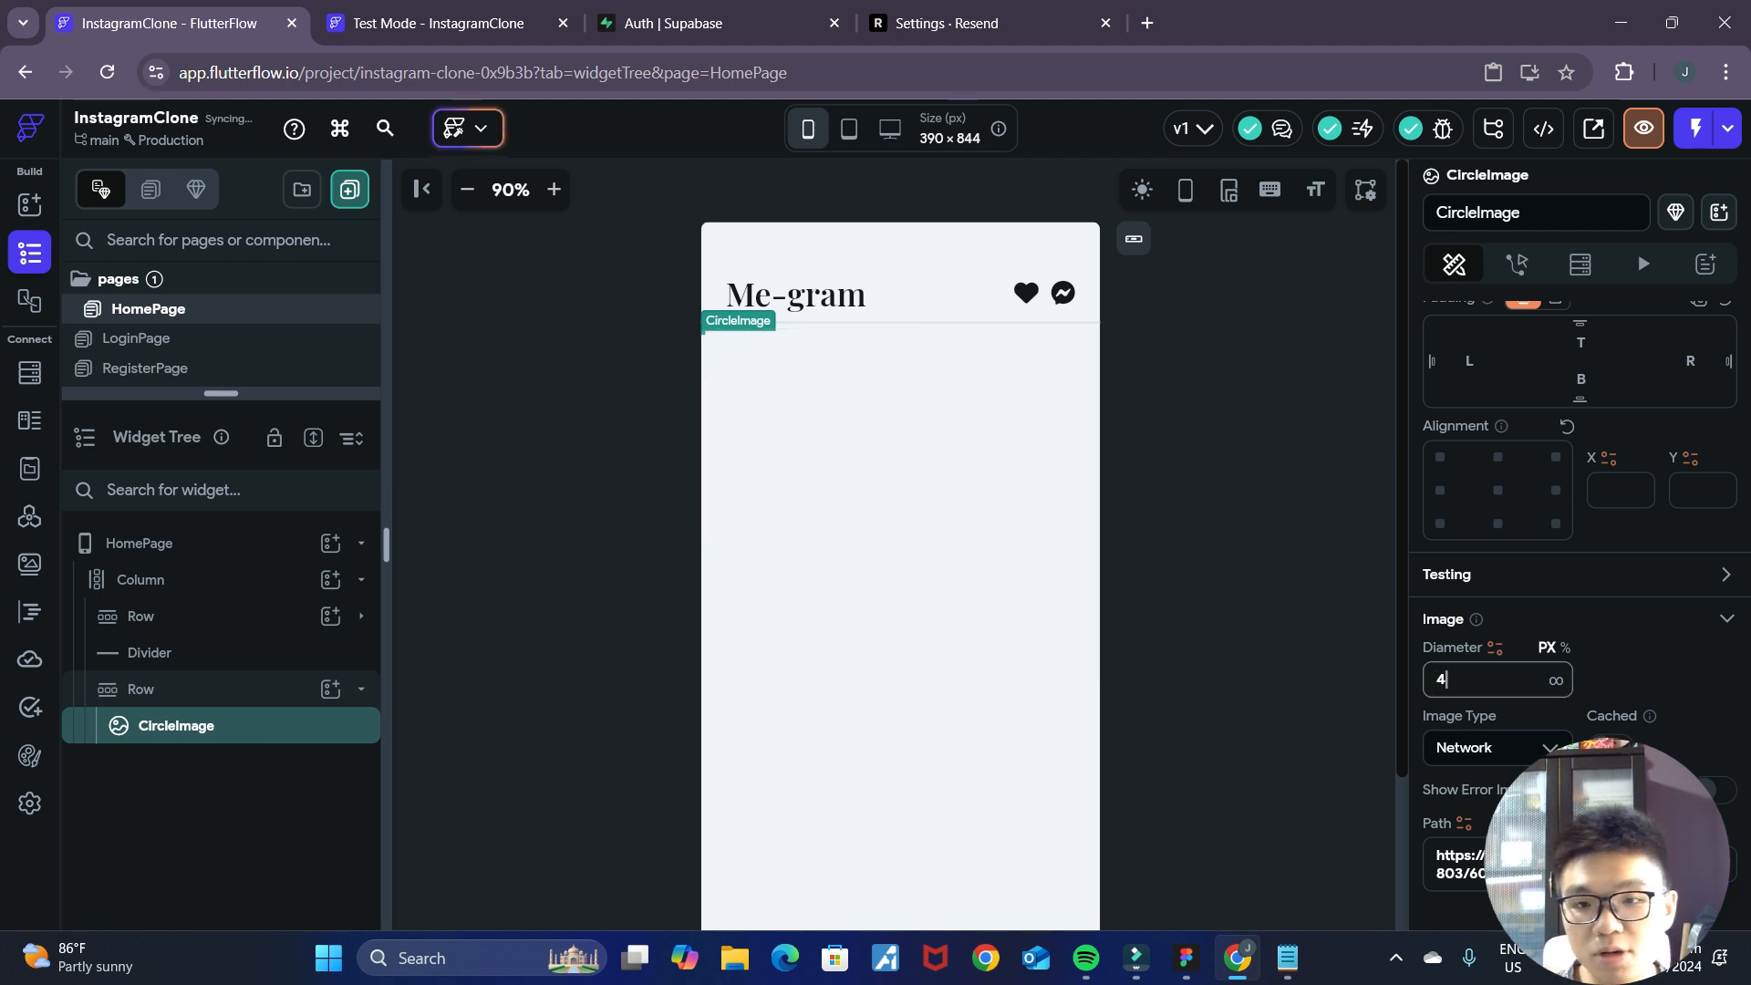
type("100")
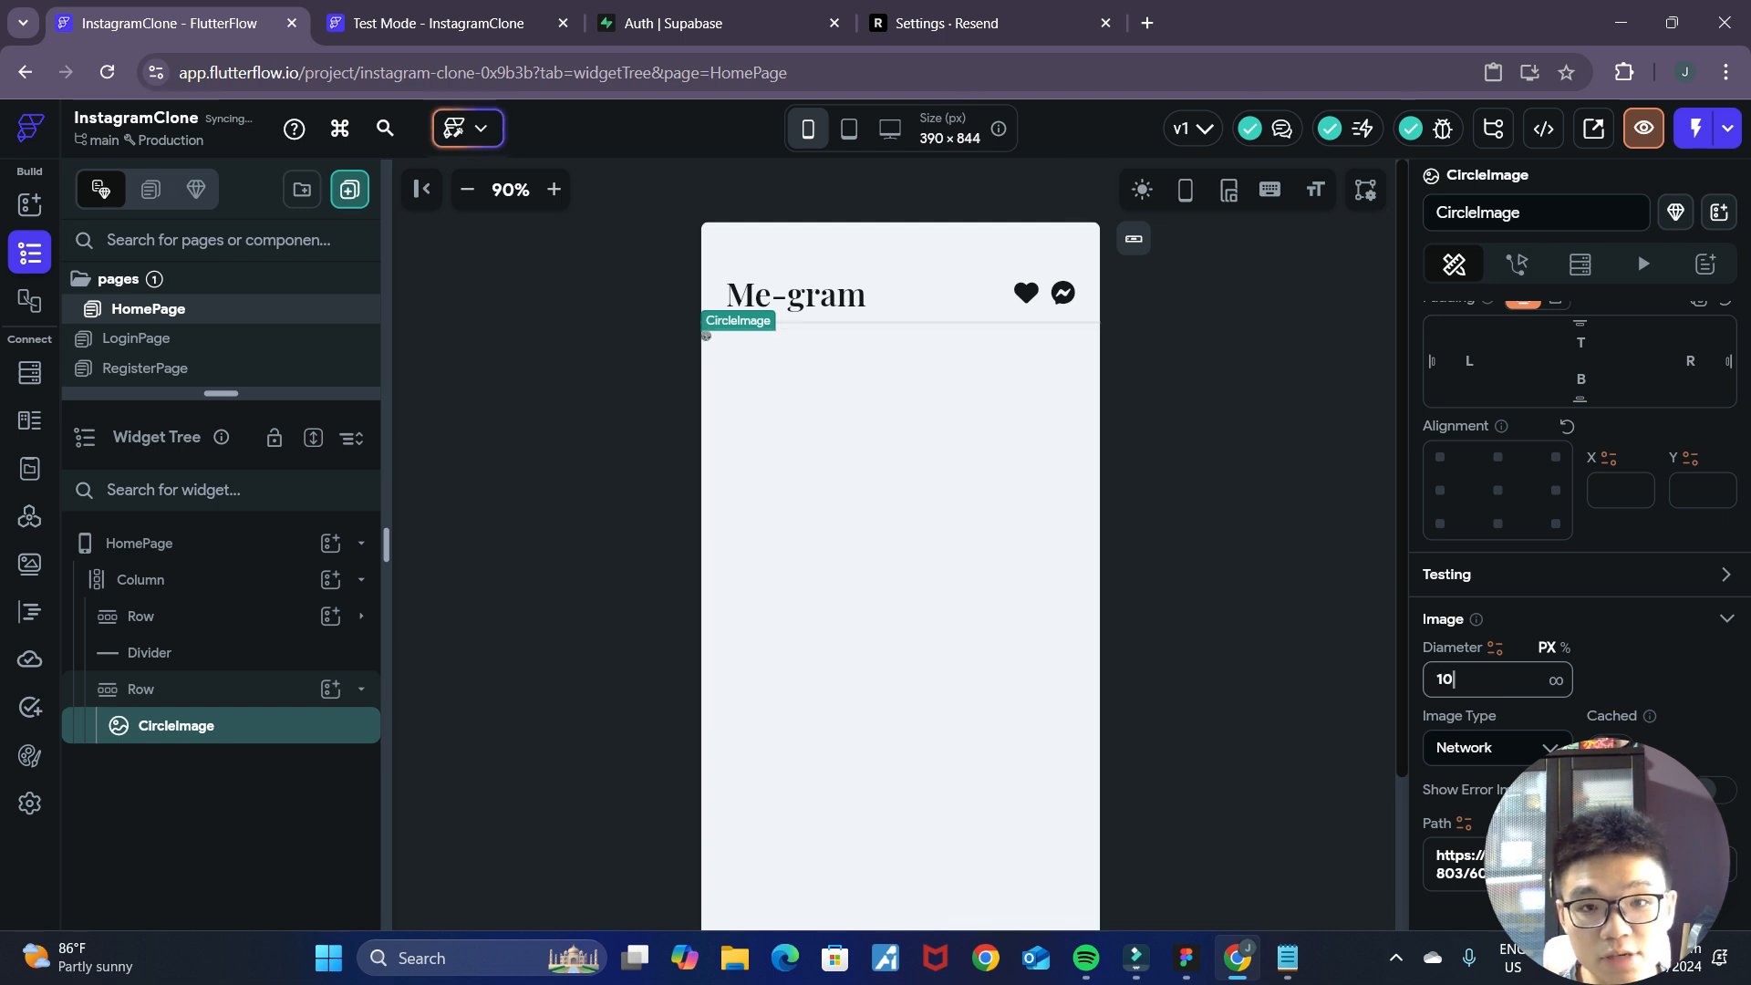
key("BackSpace")
key("BackSpace")
key("BackSpace")
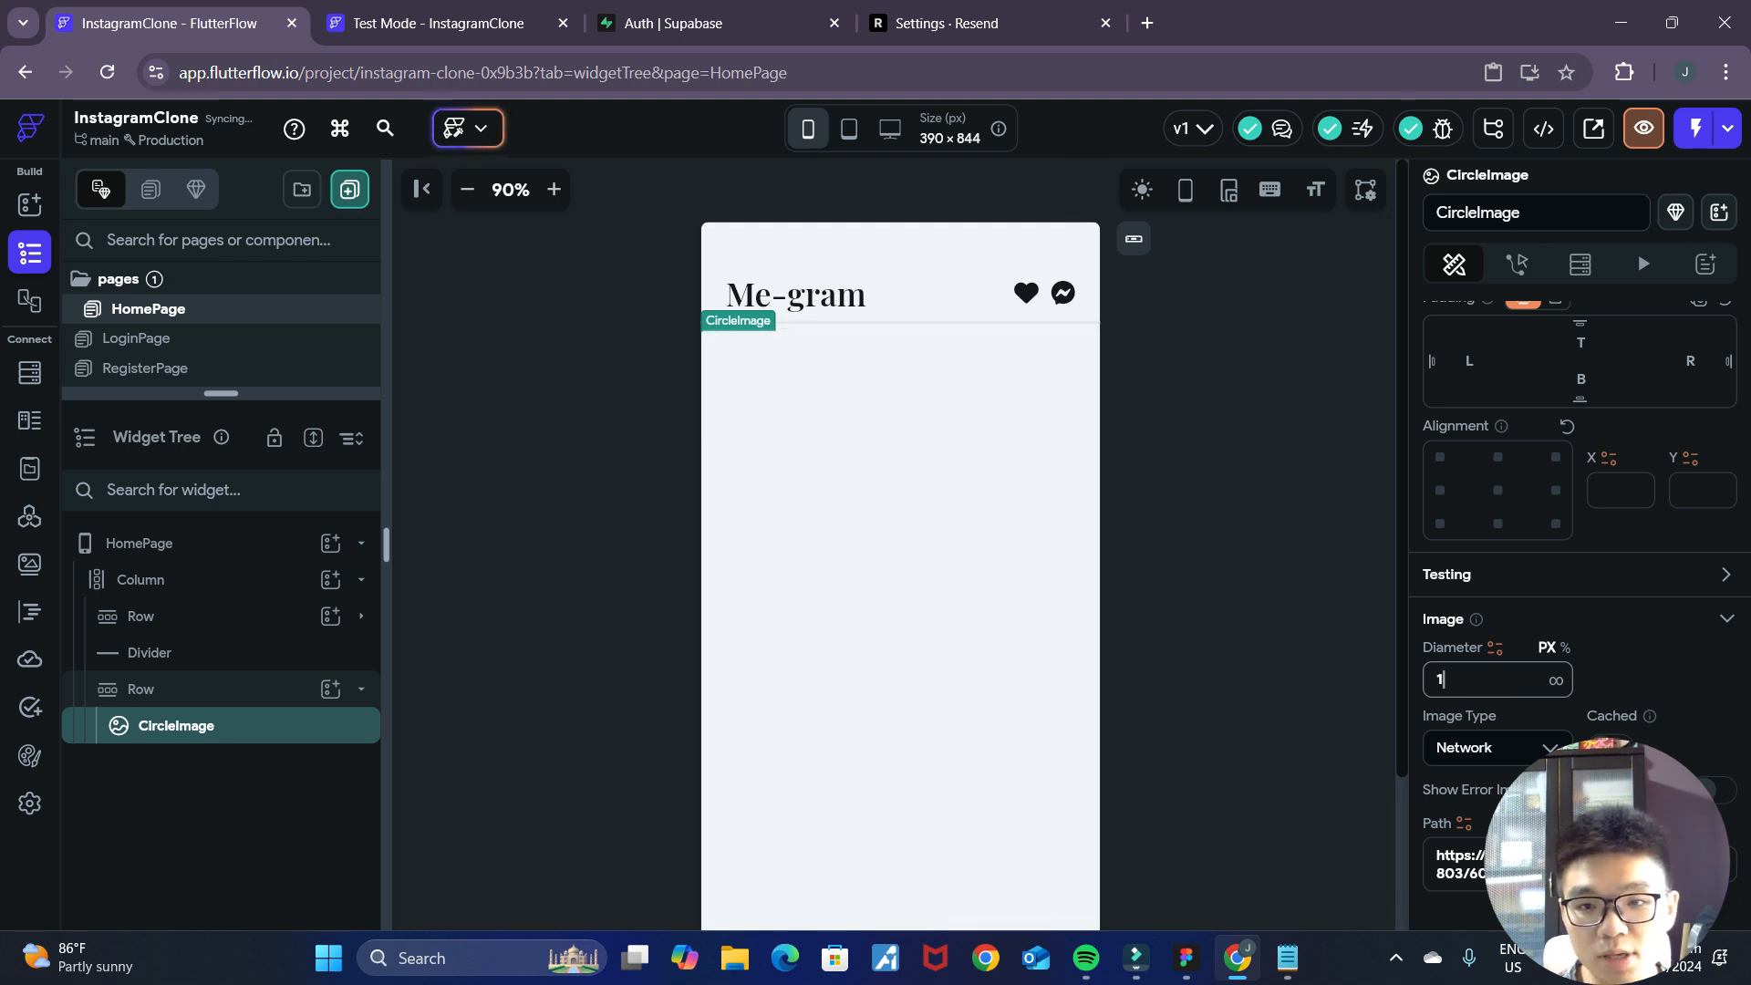
type("80")
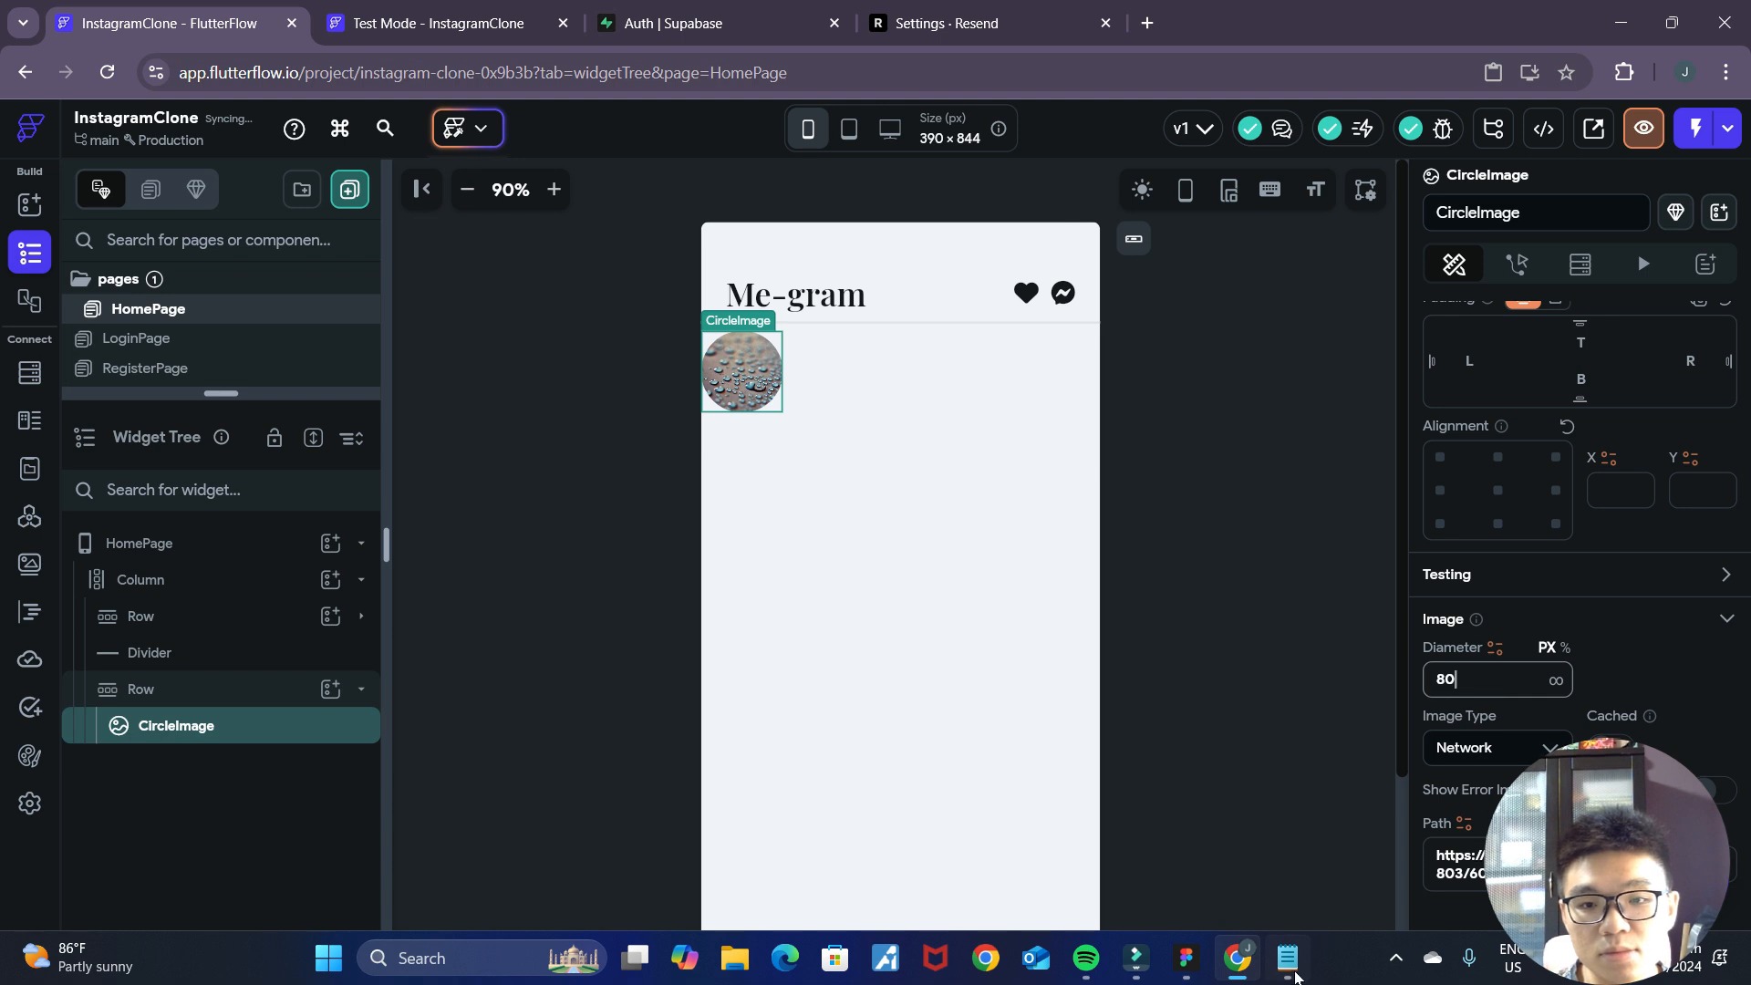
Compare the circle with the stories in the Figma mockup and wrap the FlutterFlow CircleImage in a Column.
left_click(1186, 958)
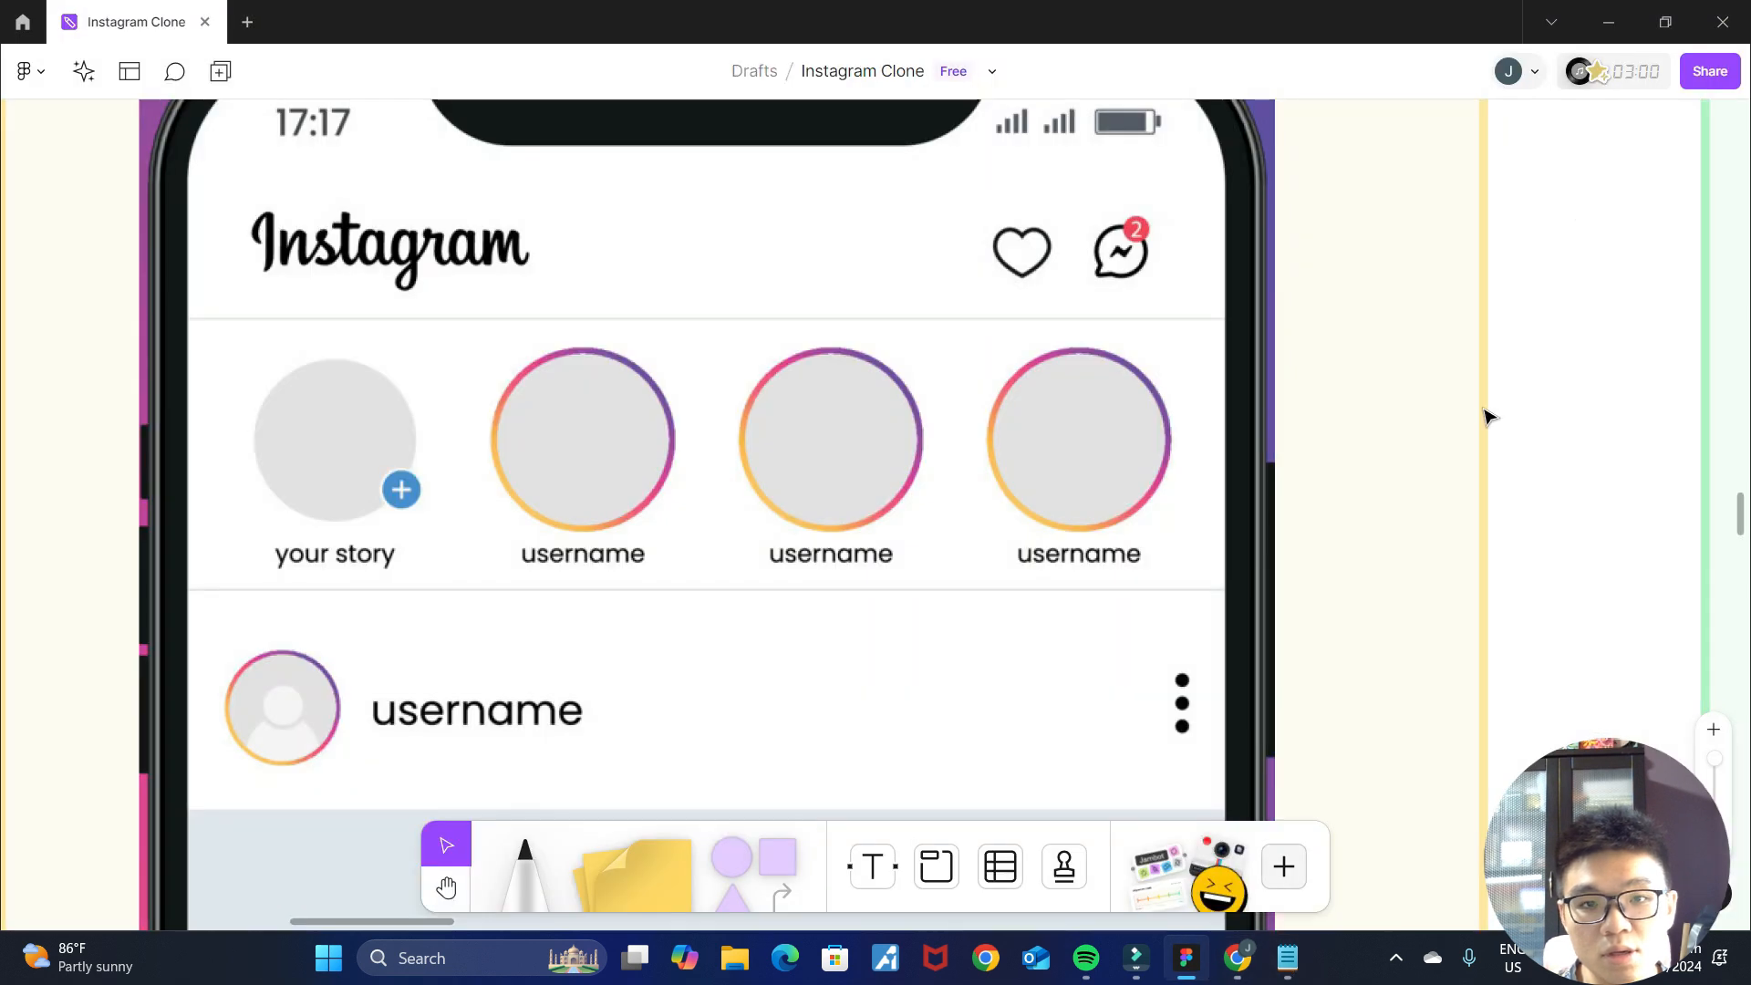
left_click(1609, 22)
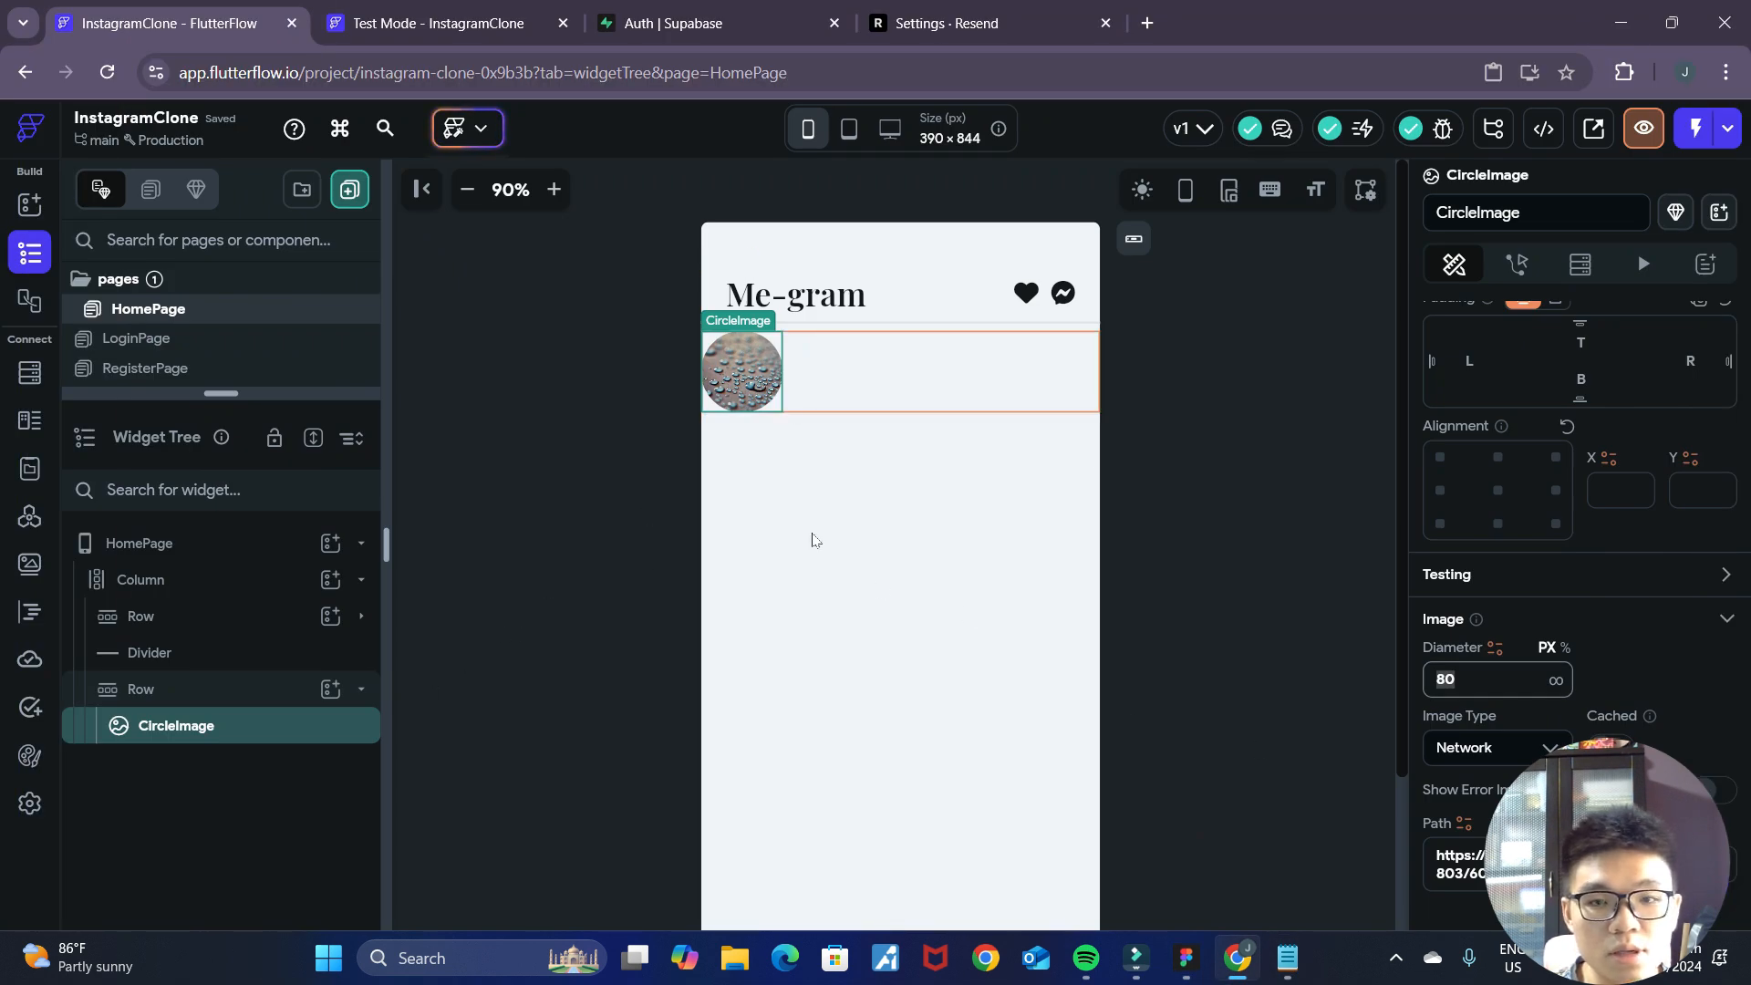
left_click(1185, 957)
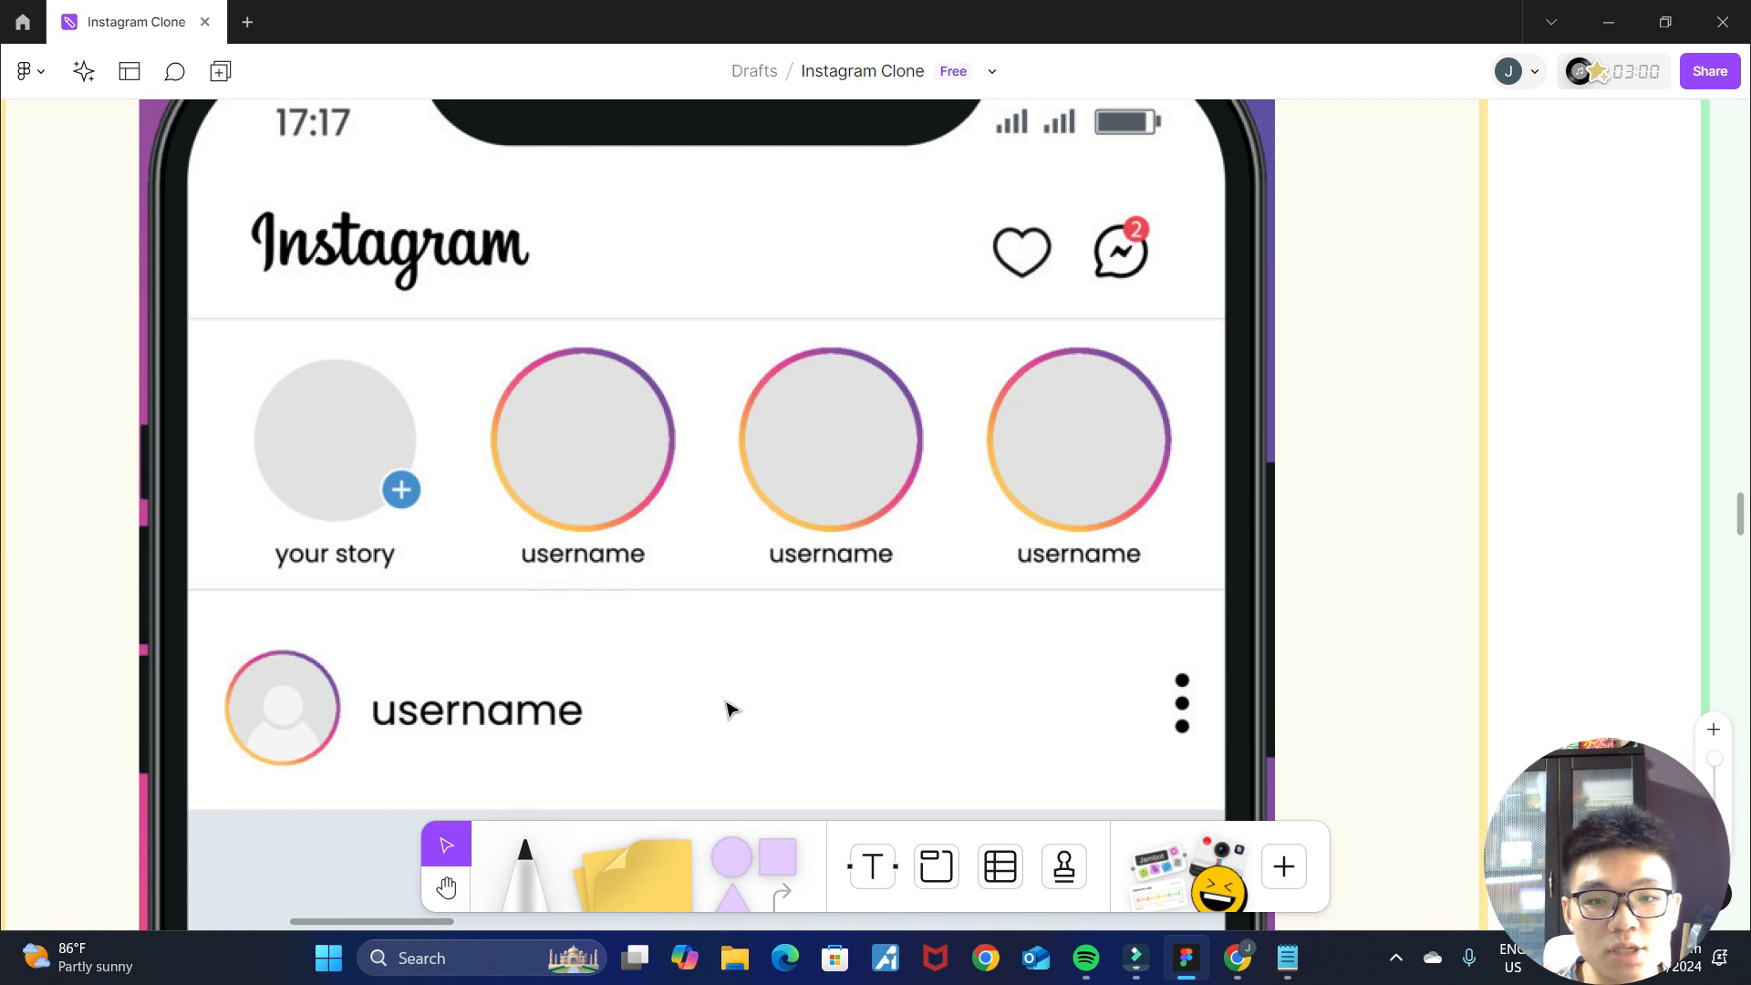
key("alt+Tab")
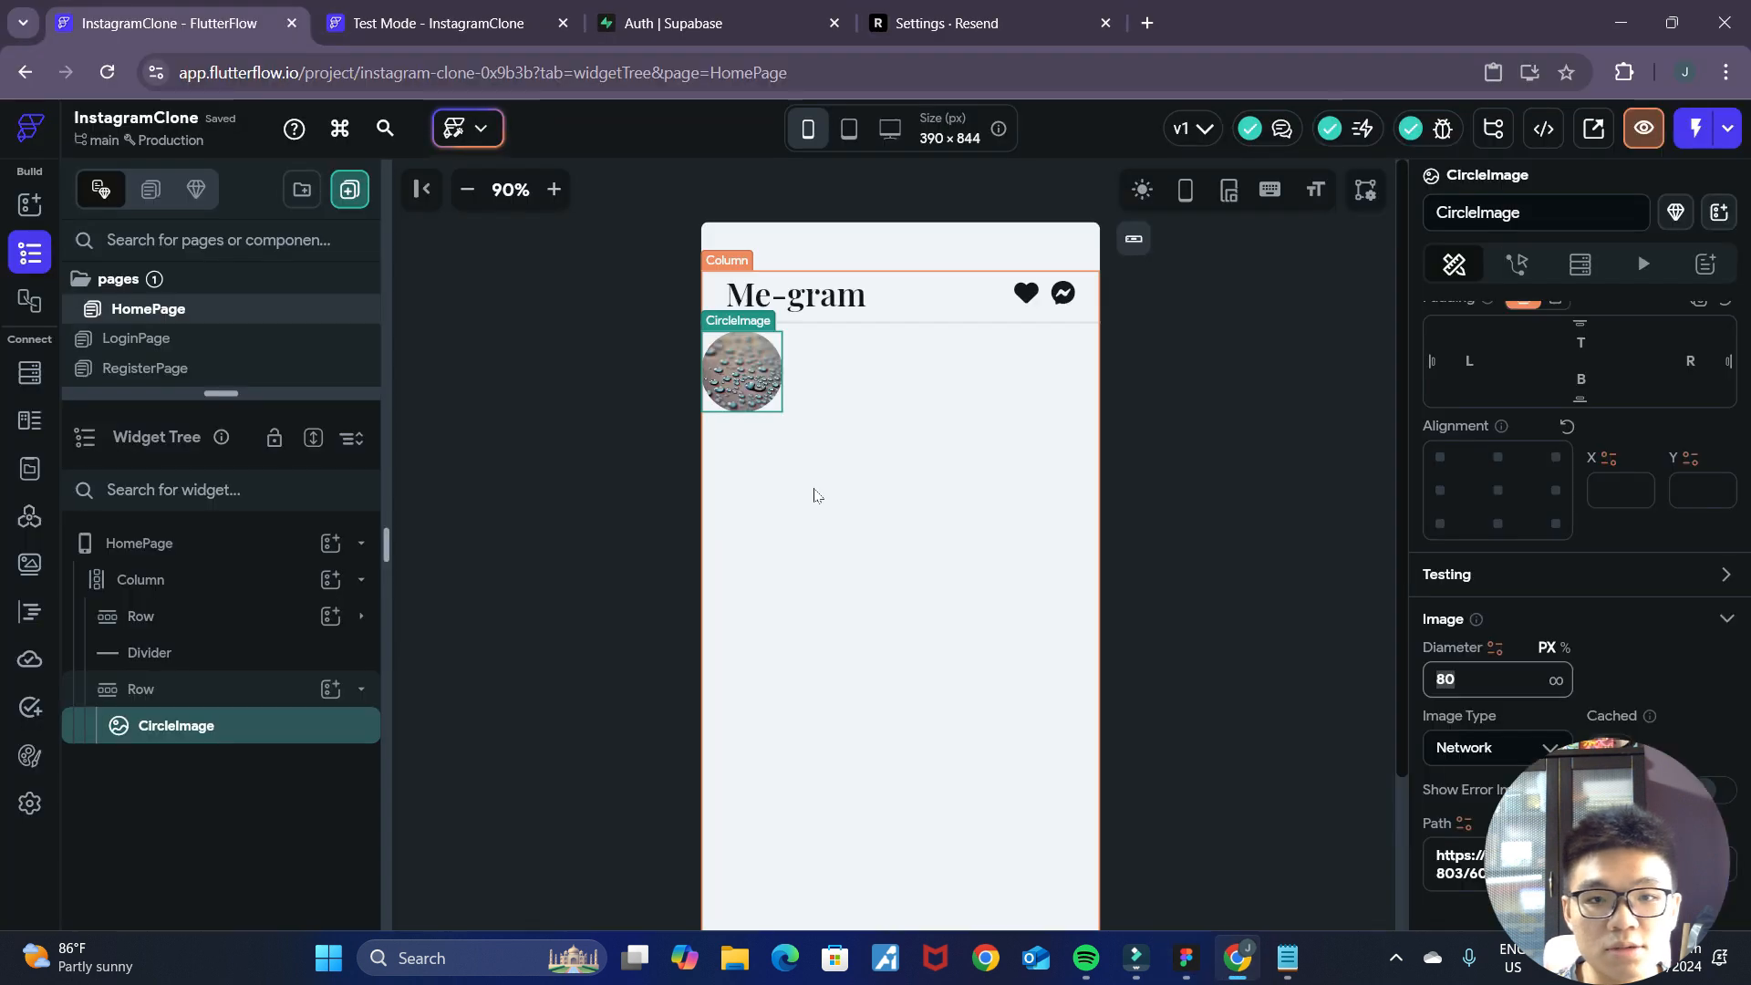
right_click(230, 726)
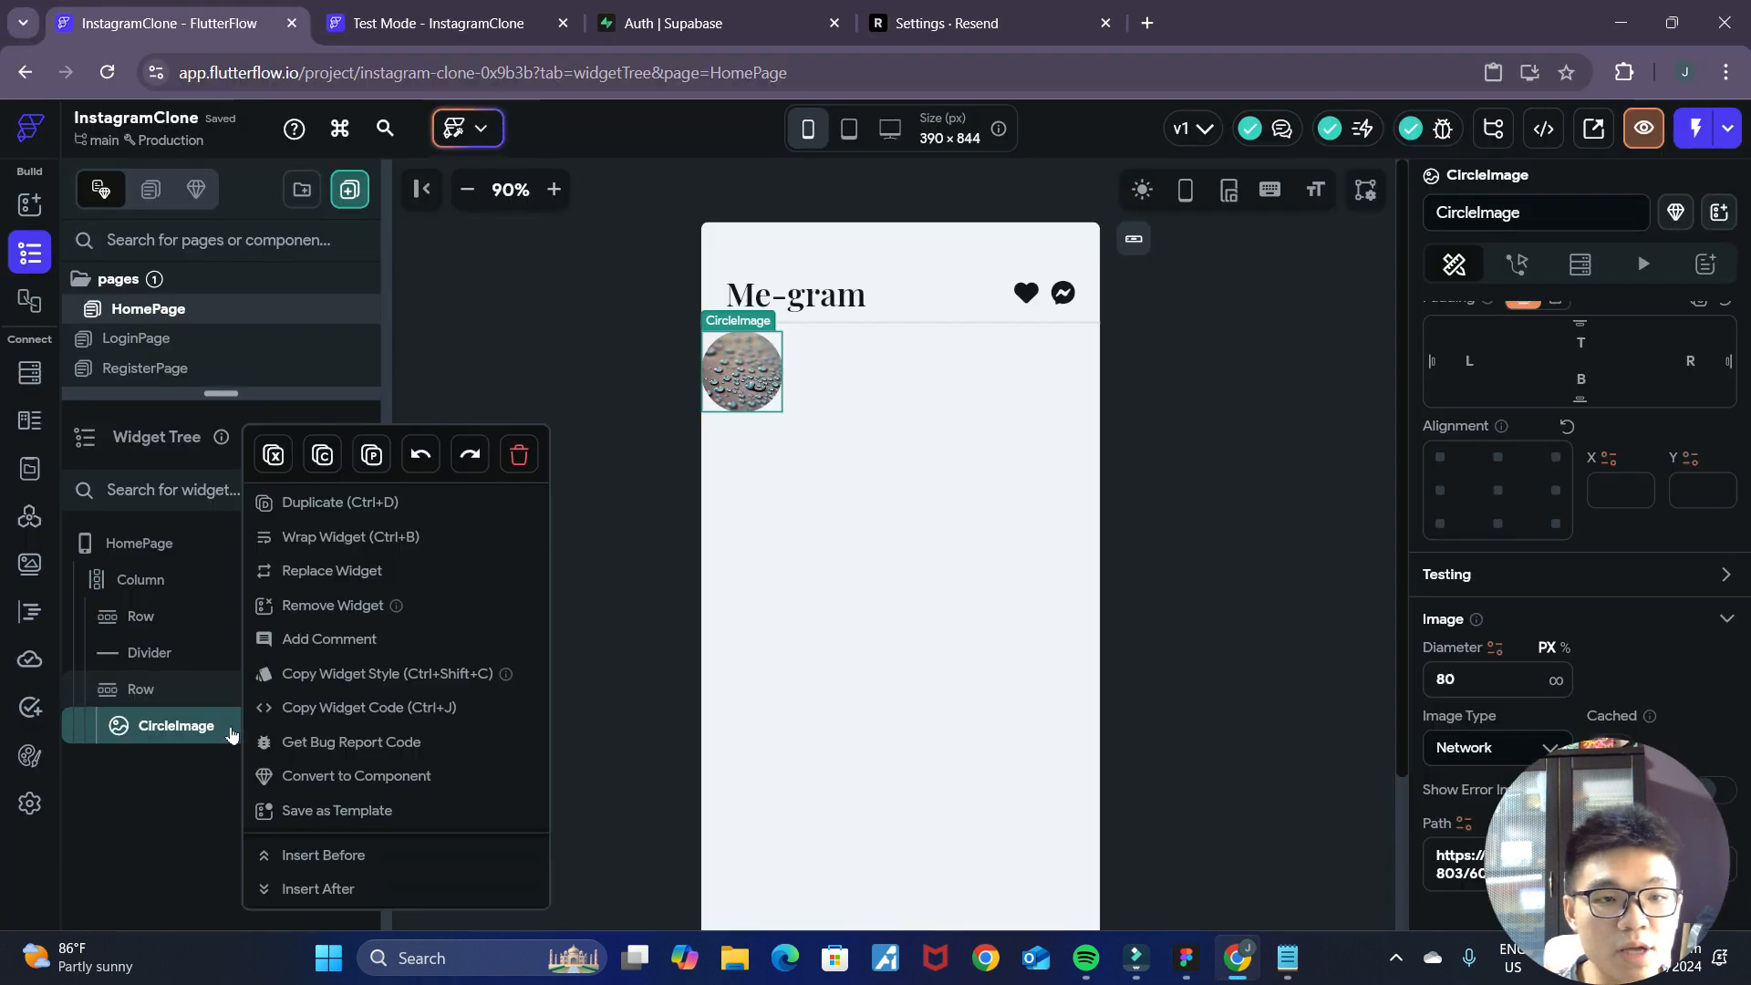
left_click(348, 545)
left_click(930, 337)
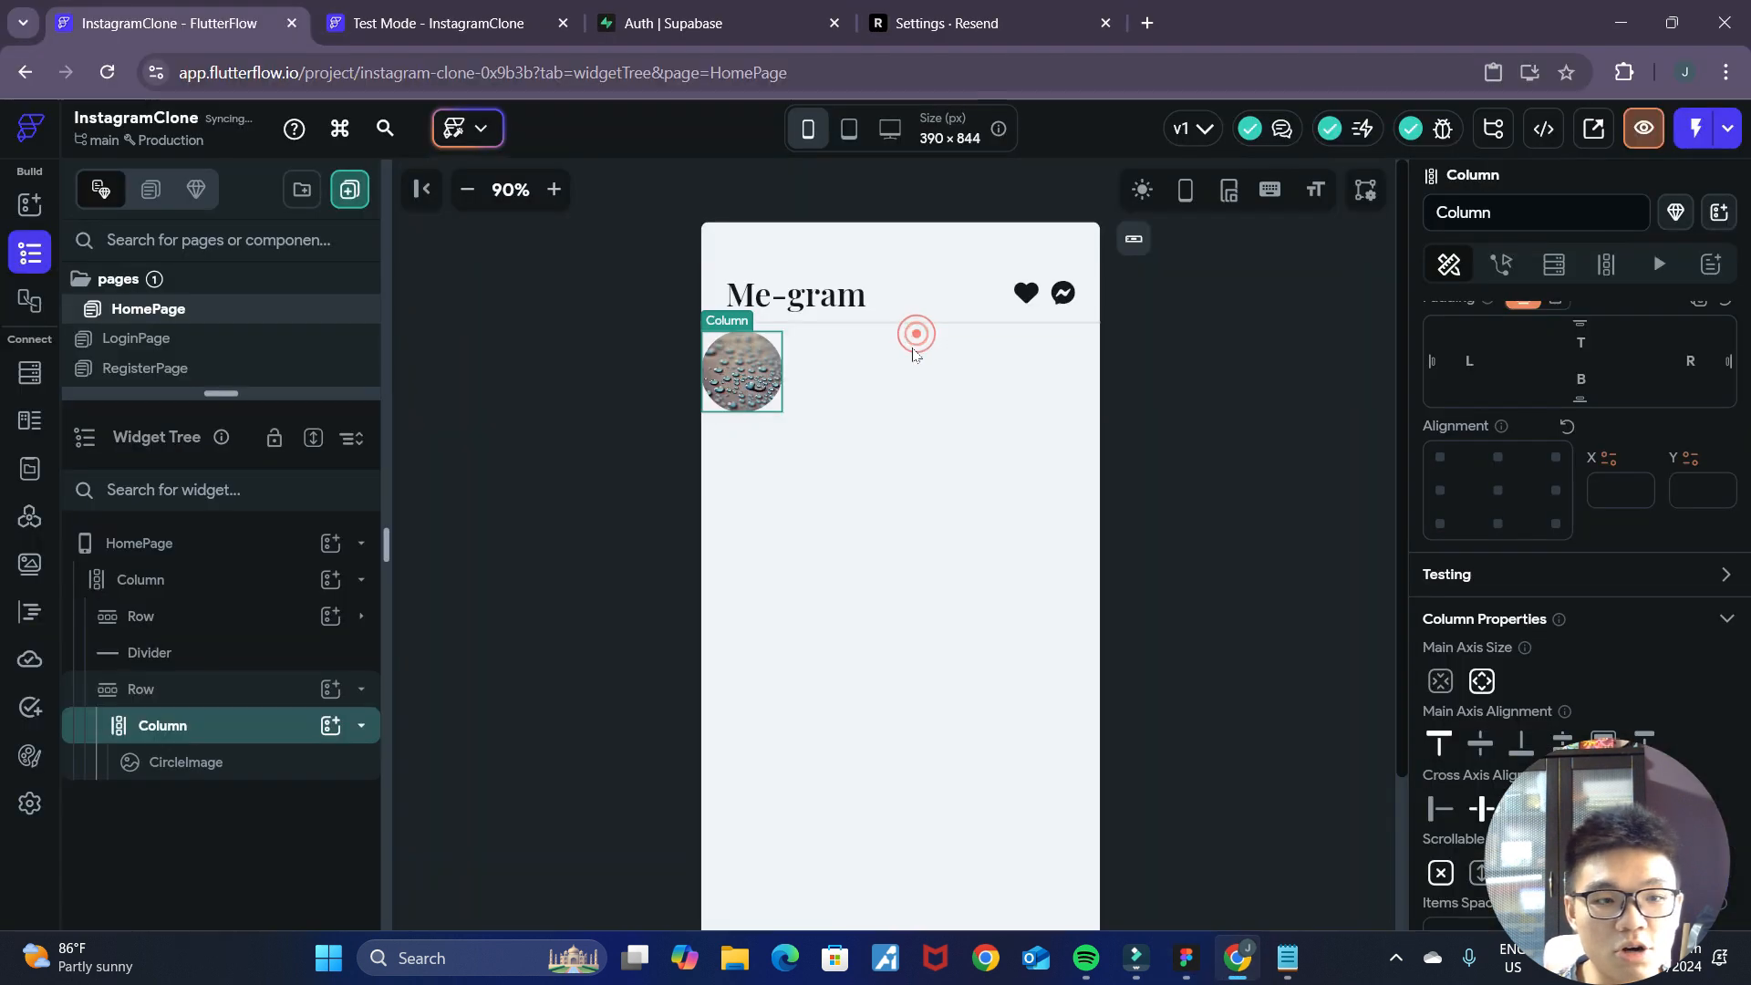
Add a Text widget below the CircleImage in its column and set its text to "Username".
left_click(328, 730)
left_click(446, 559)
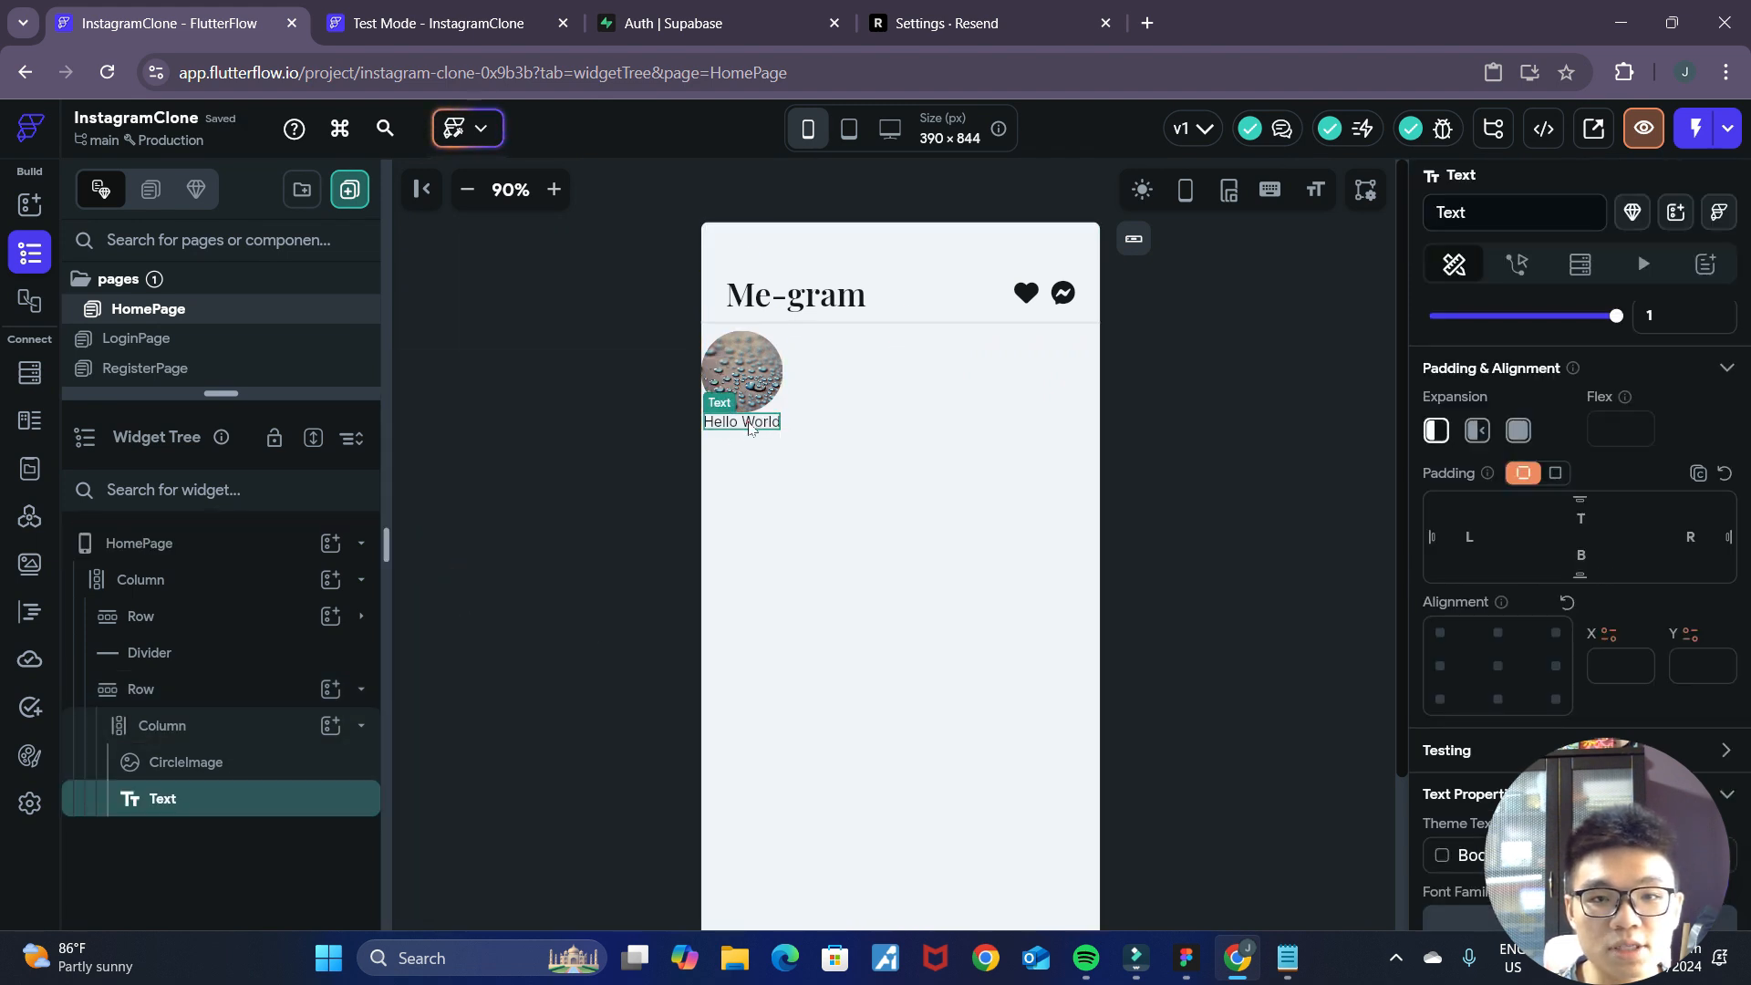
scroll(1567, 549, "up", 3)
left_click_drag(1538, 435, 1400, 434)
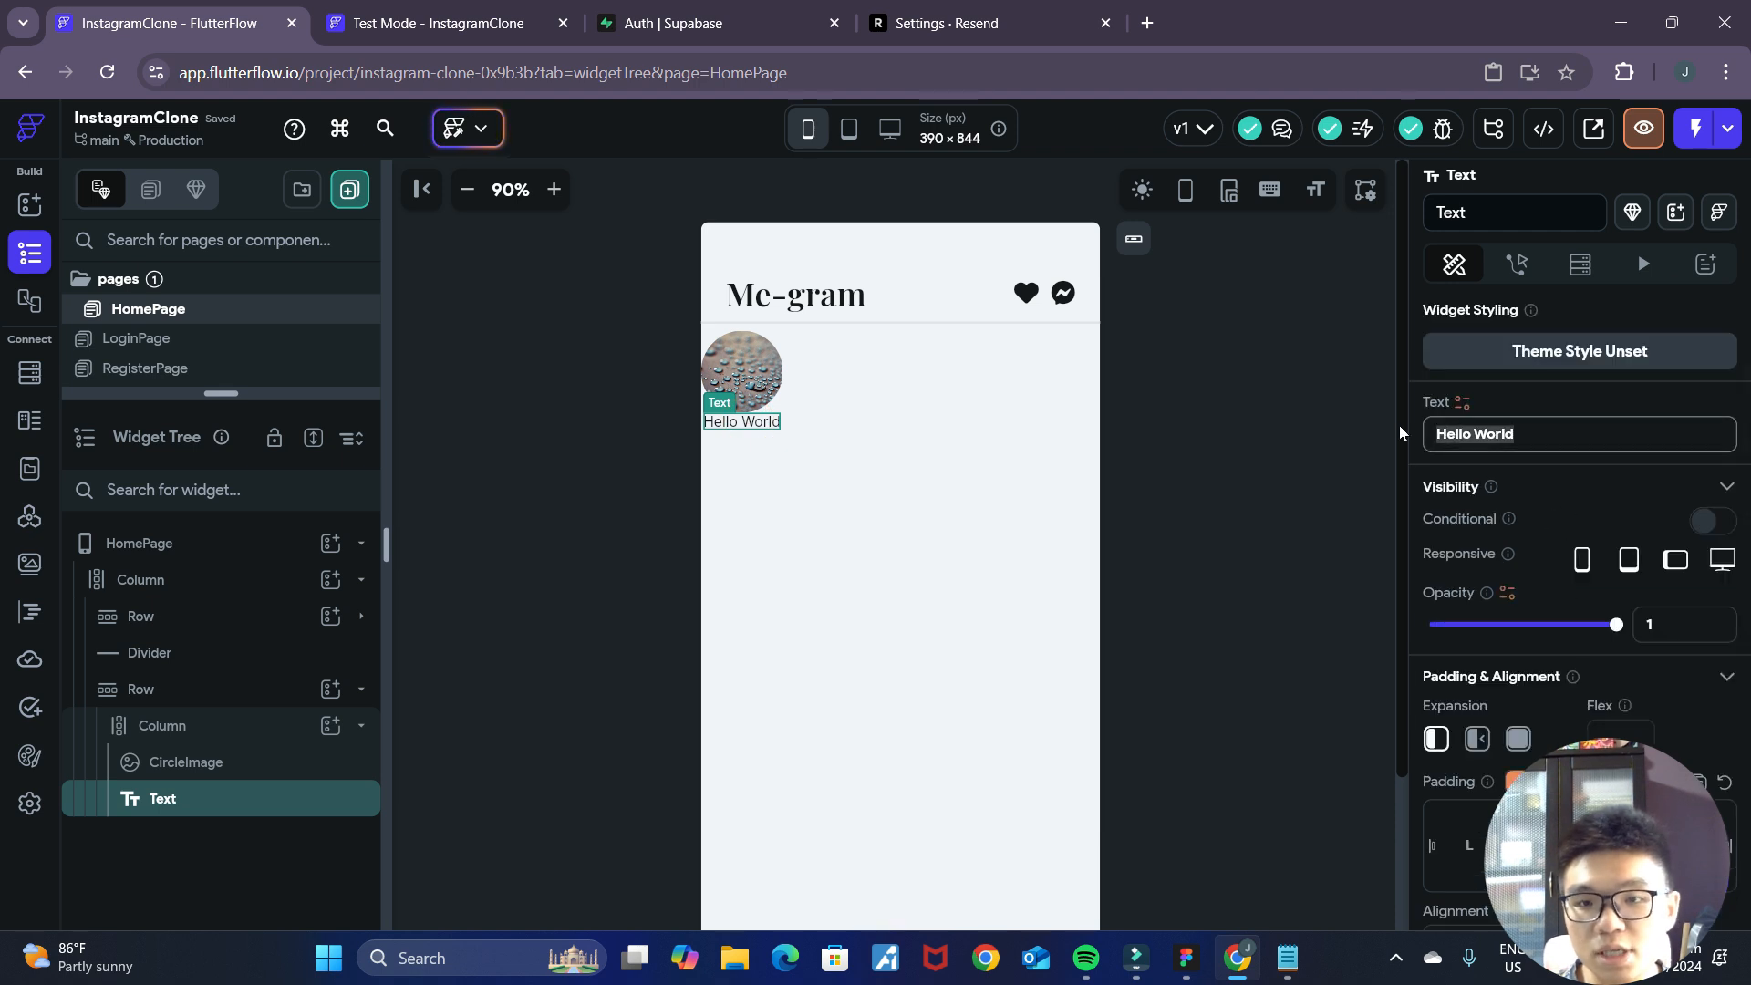
type("Username")
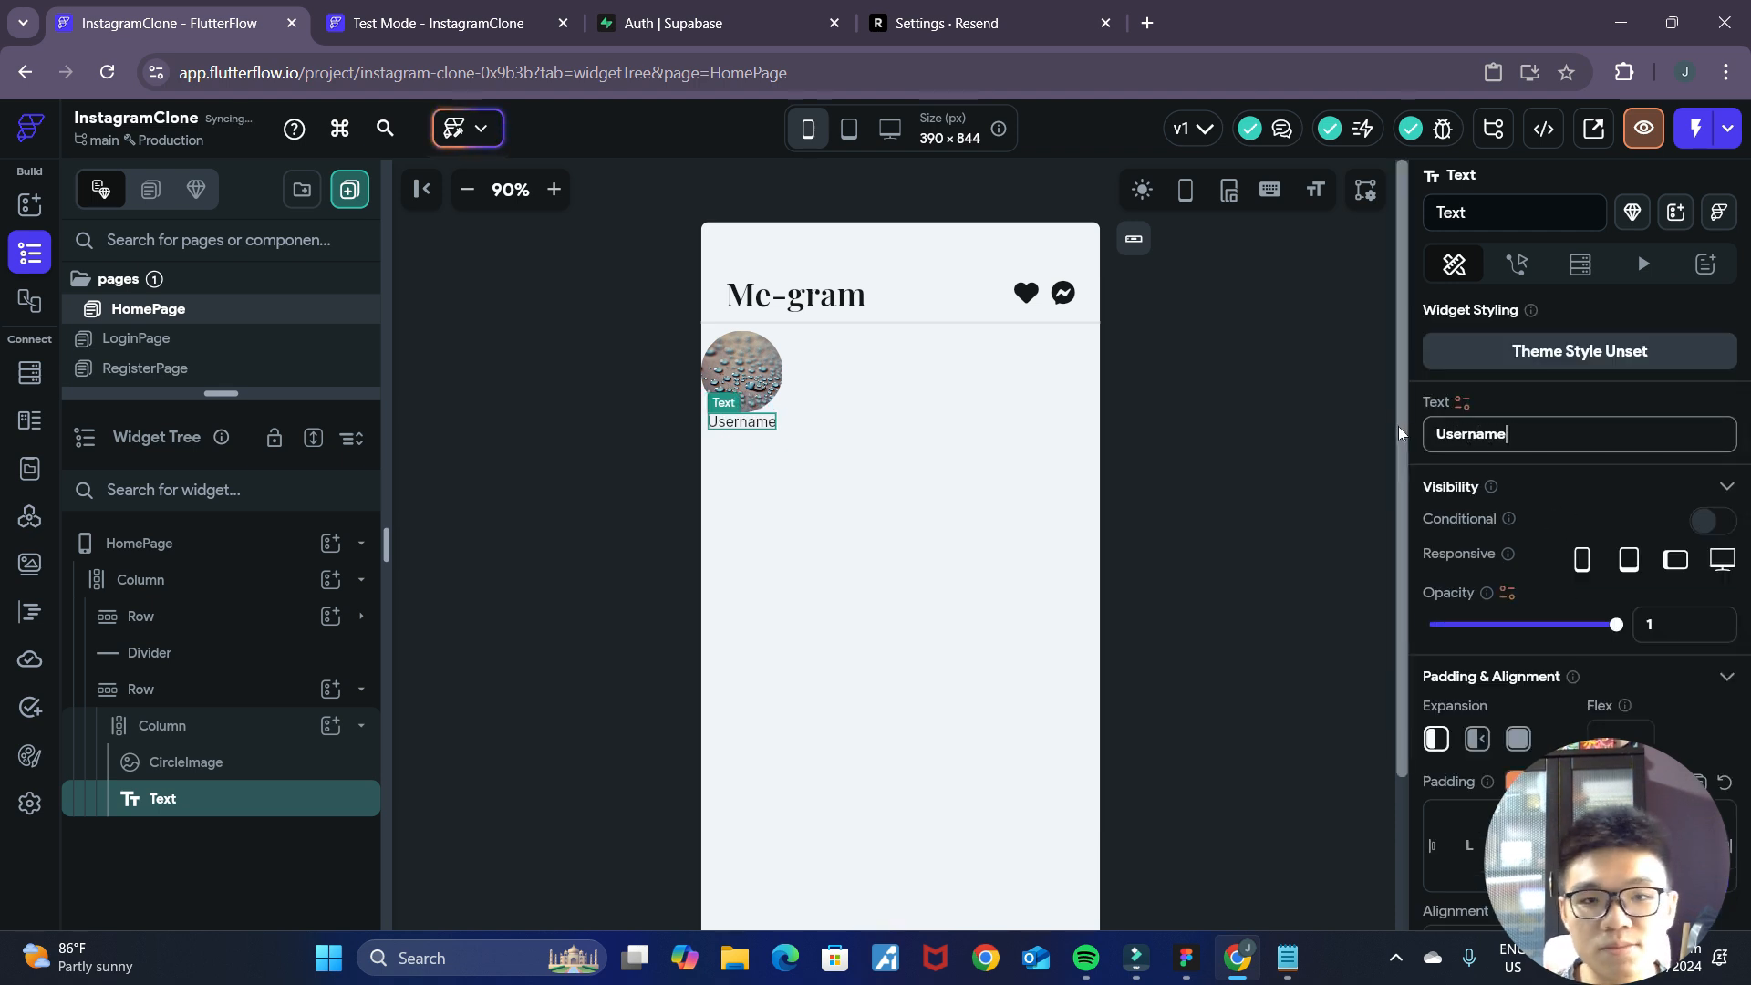
left_click(1118, 476)
Add a little top padding to the Username text to separate it from the circle image.
left_click(753, 429)
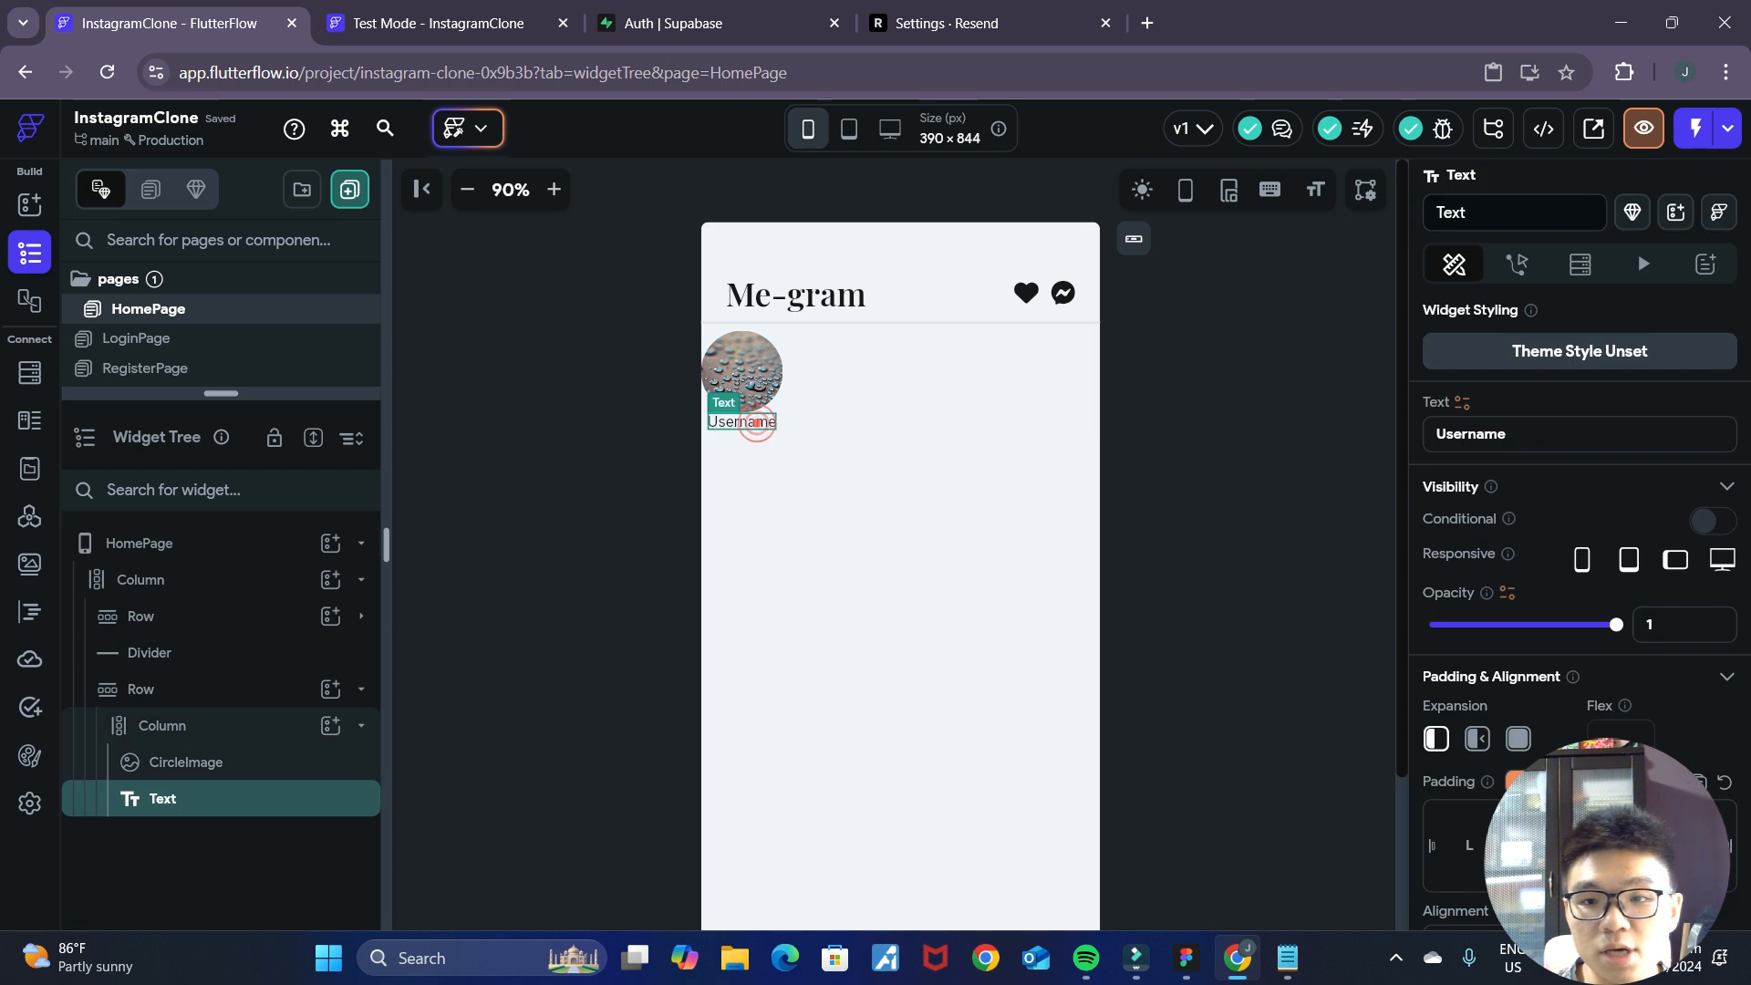
scroll(1596, 588, "down", 3)
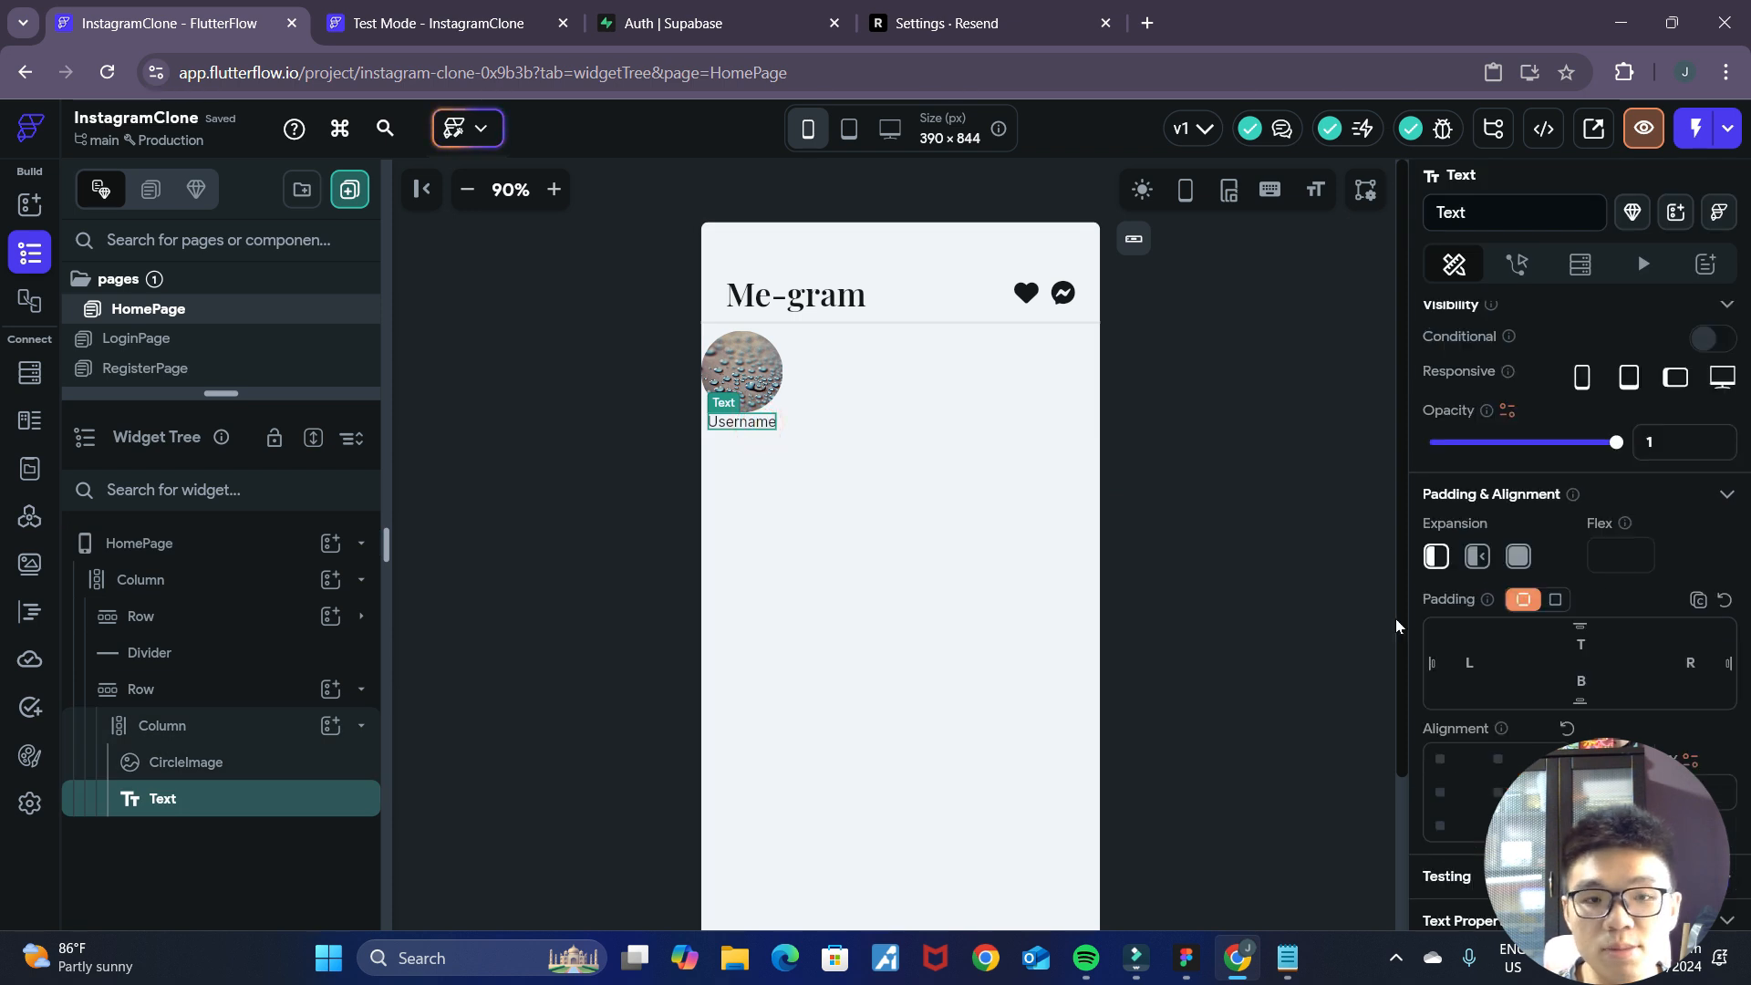
left_click(1122, 485)
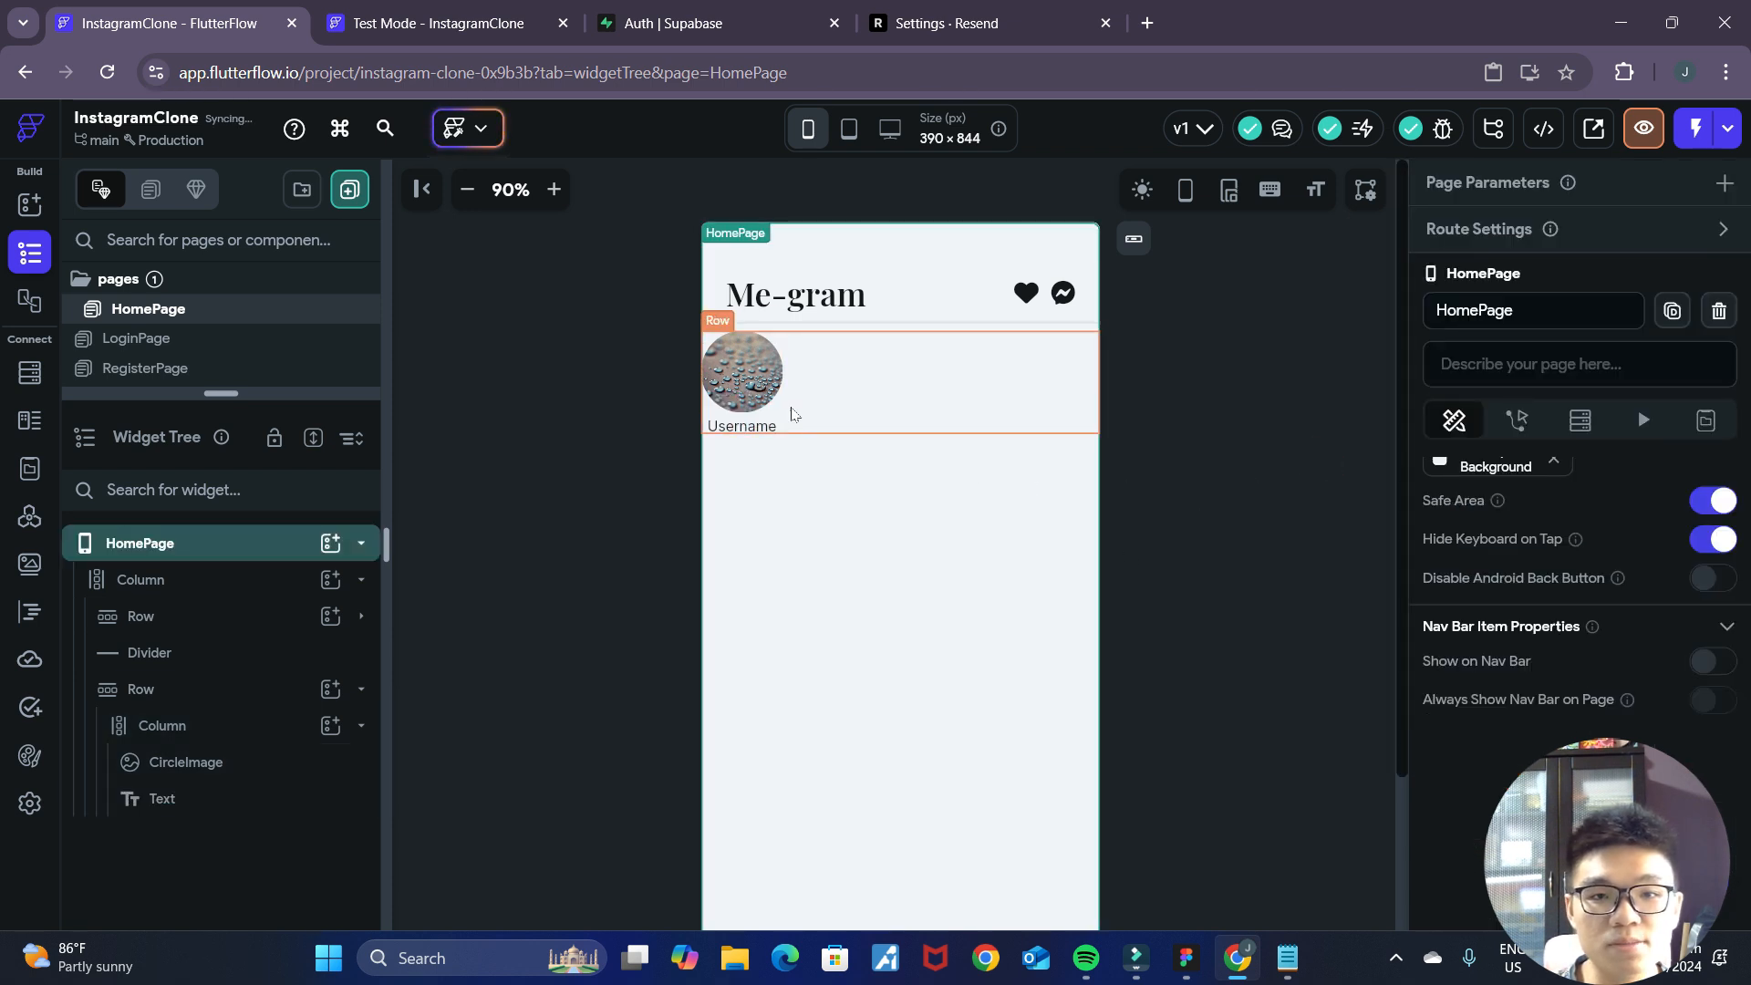
Set the left and right padding of the stories Row to 24.
left_click(917, 418)
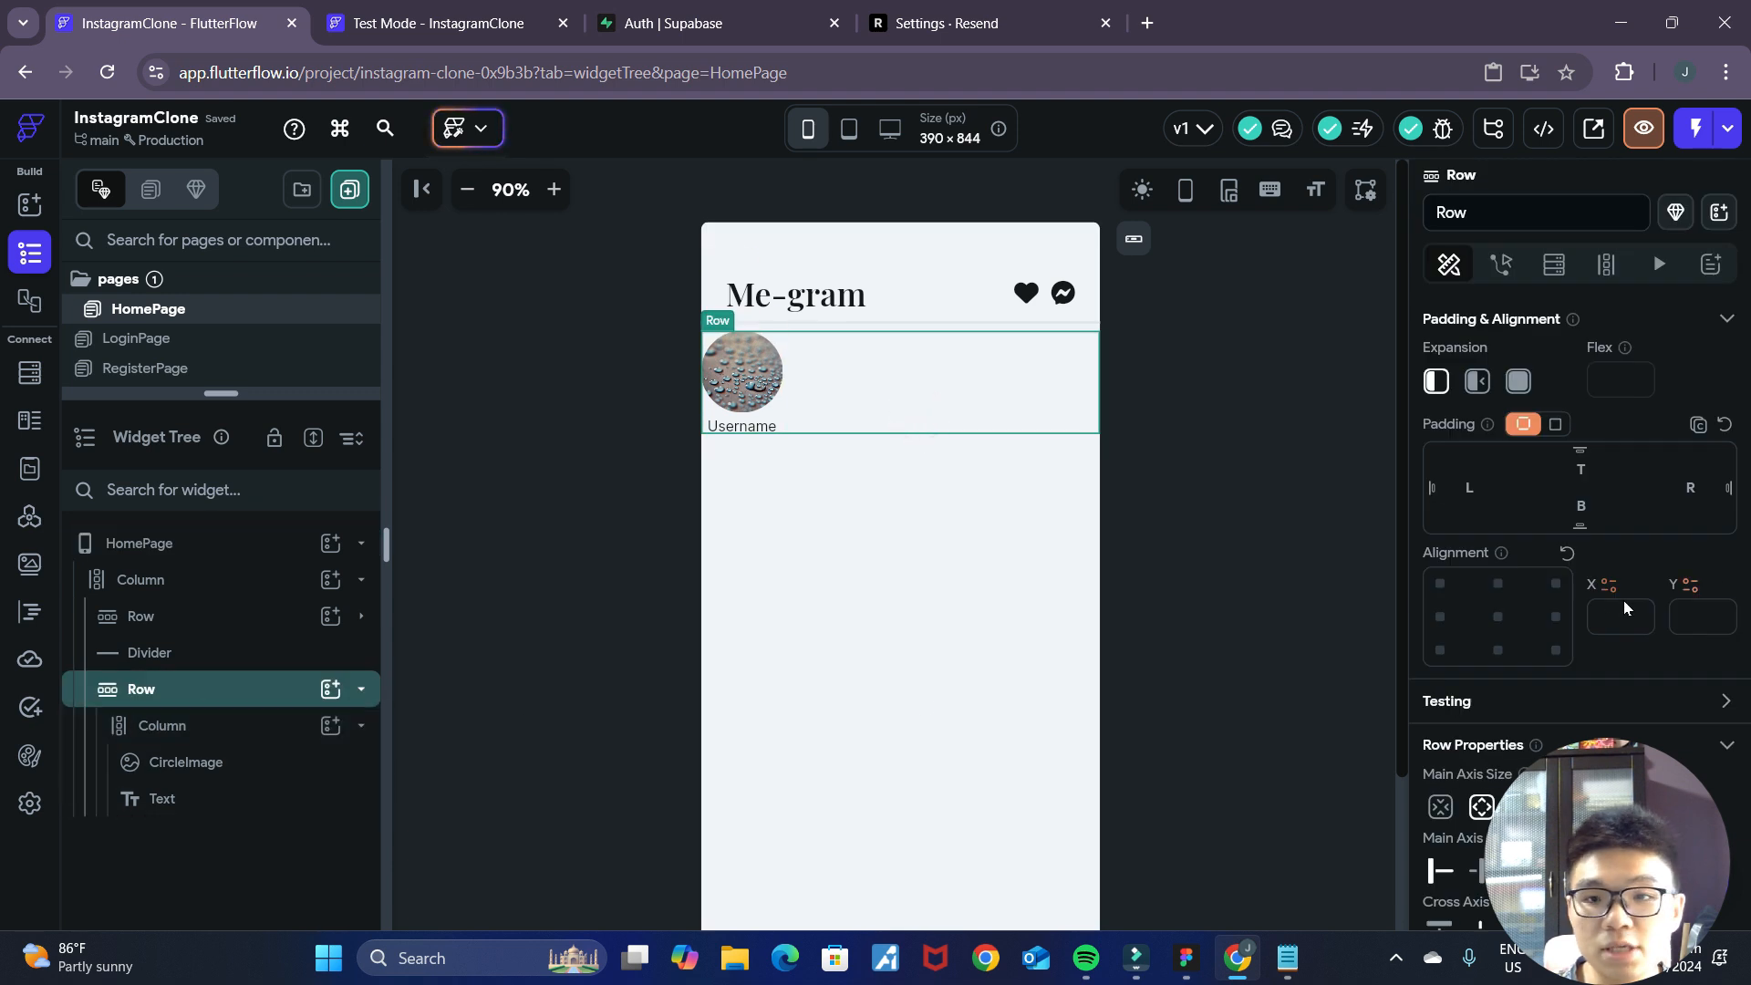
left_click(1468, 487)
type("24")
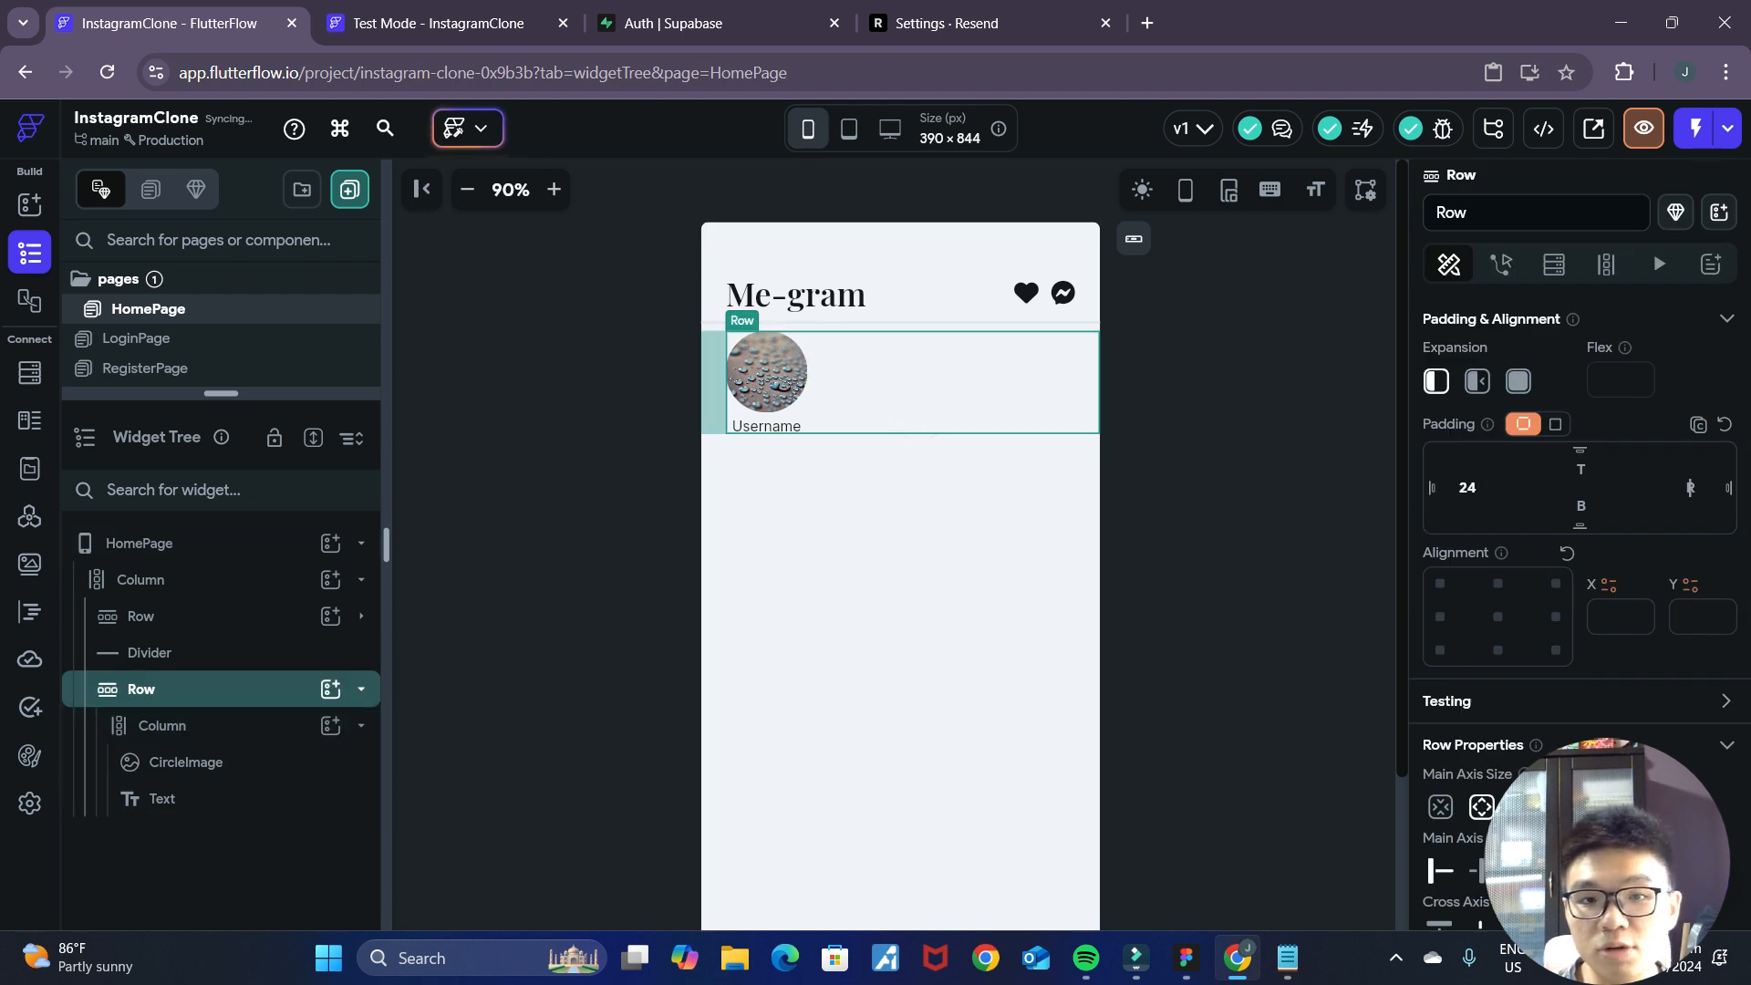
left_click(1251, 439)
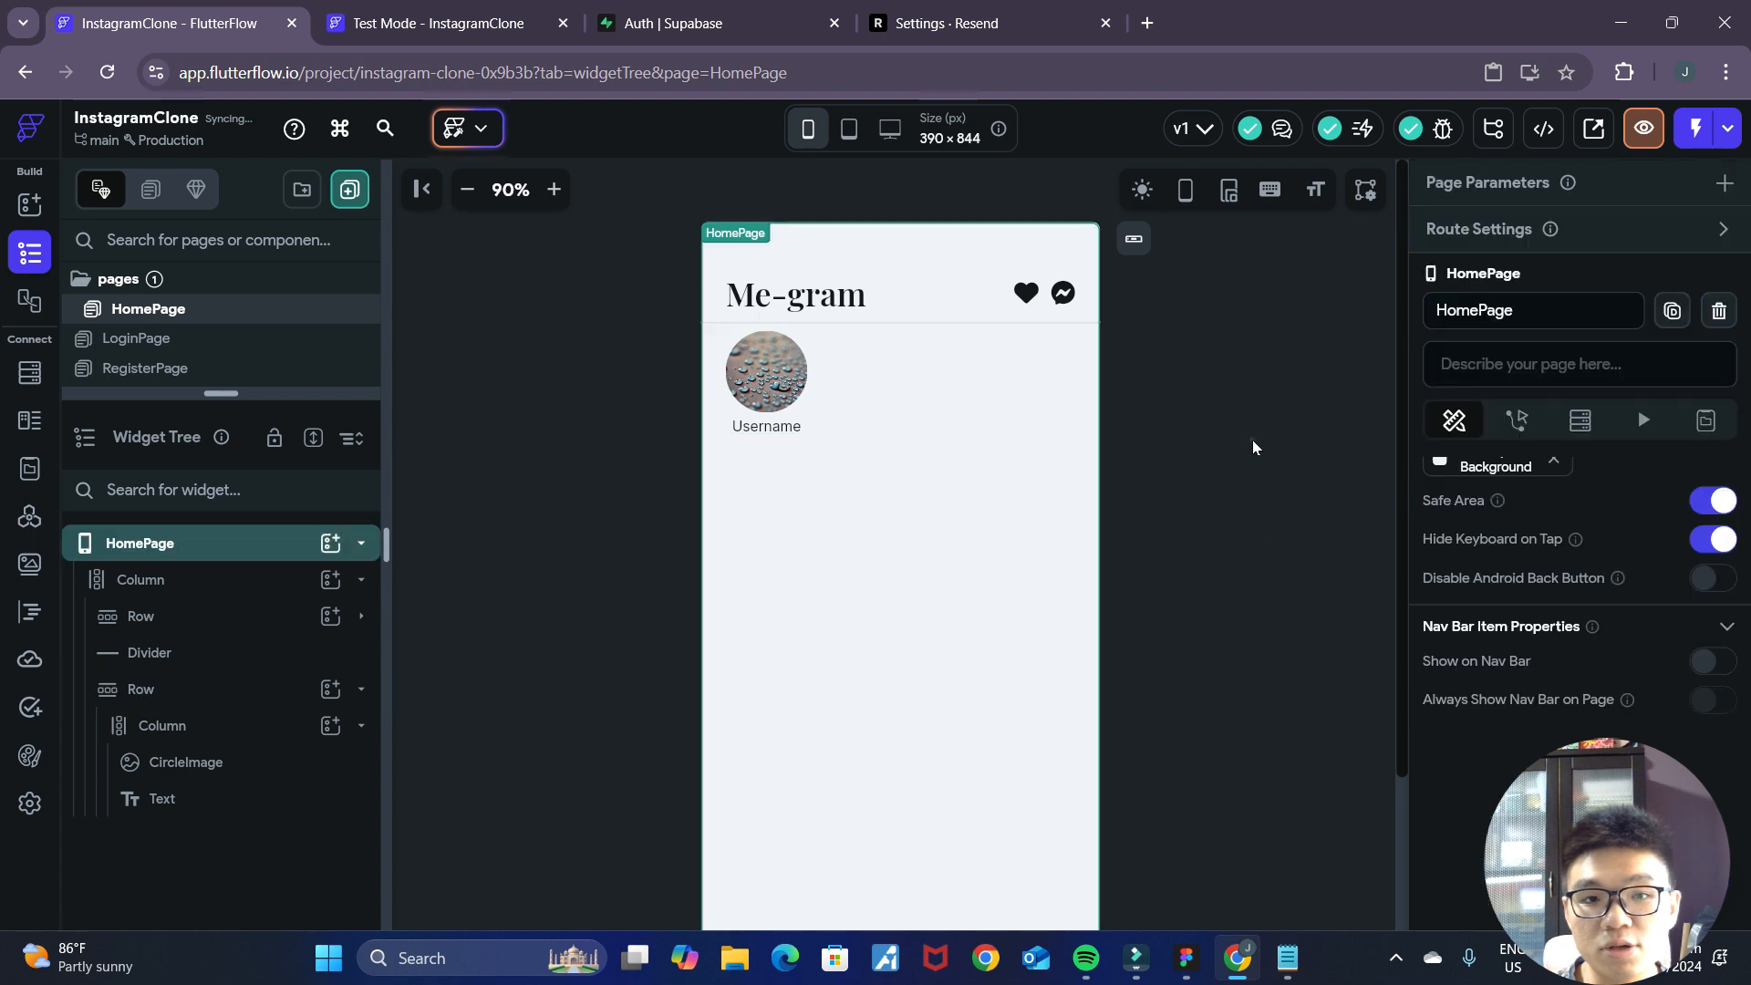
Rename the column holding the circle image and username to StoryColumn and duplicate it within the row.
left_click(182, 734)
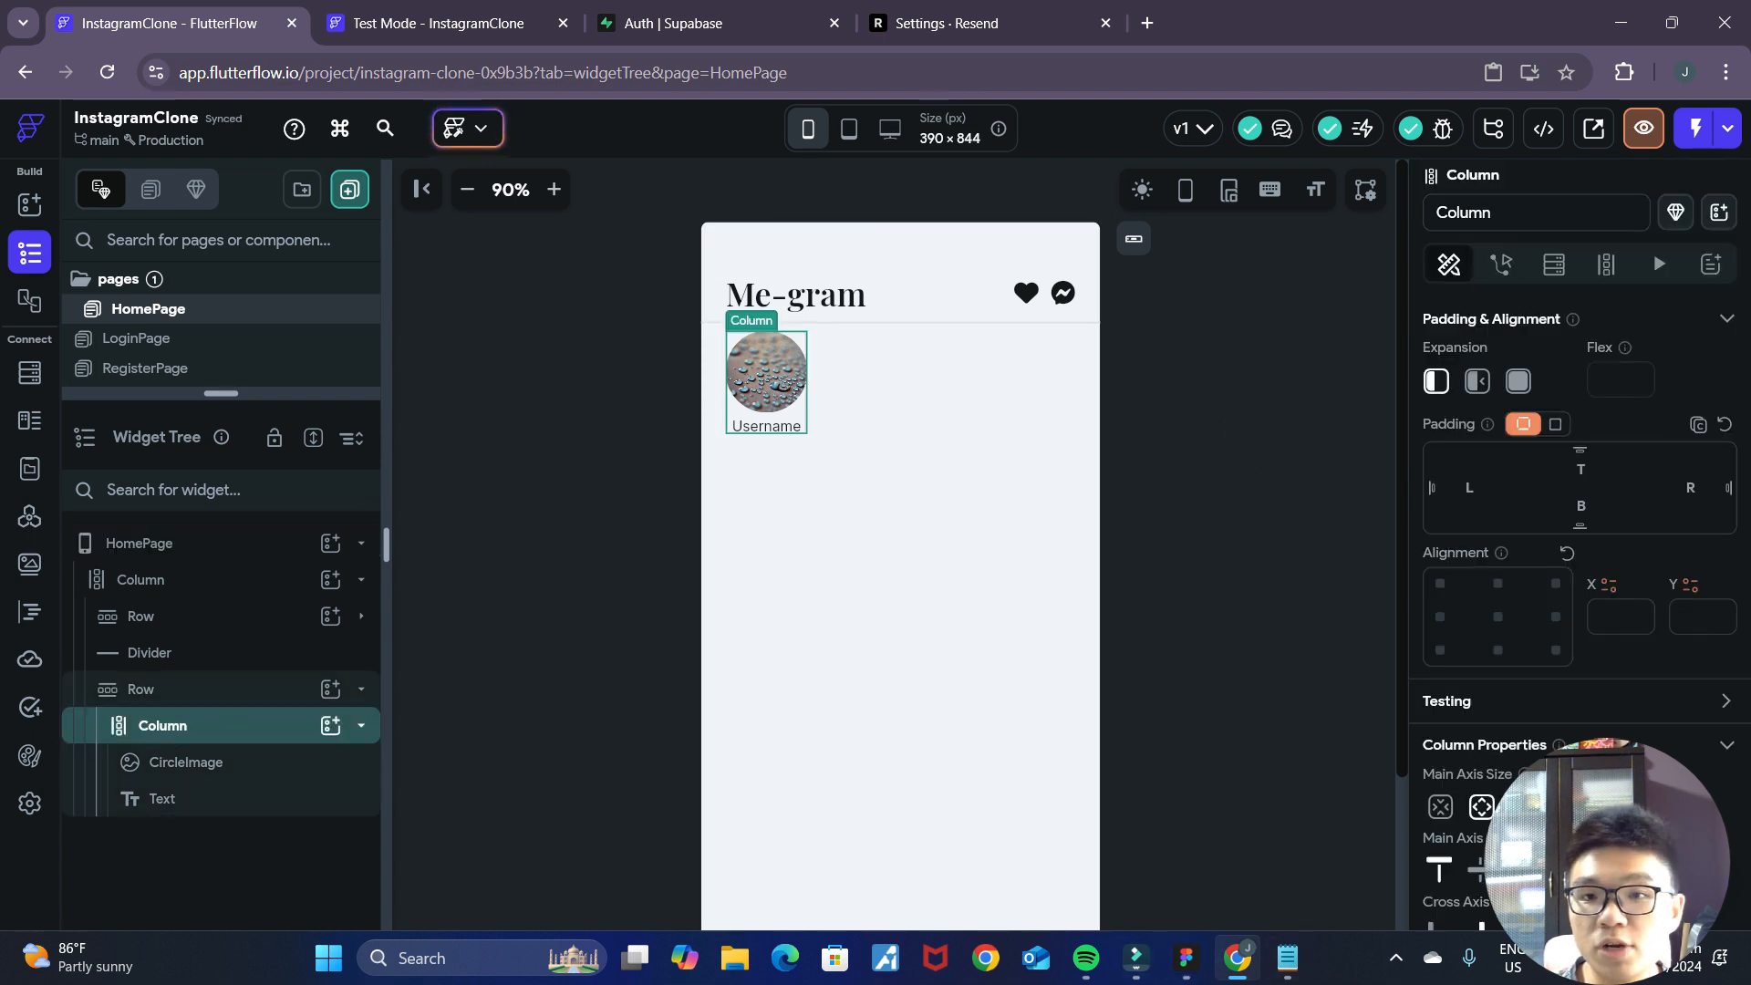
double_click(1463, 212)
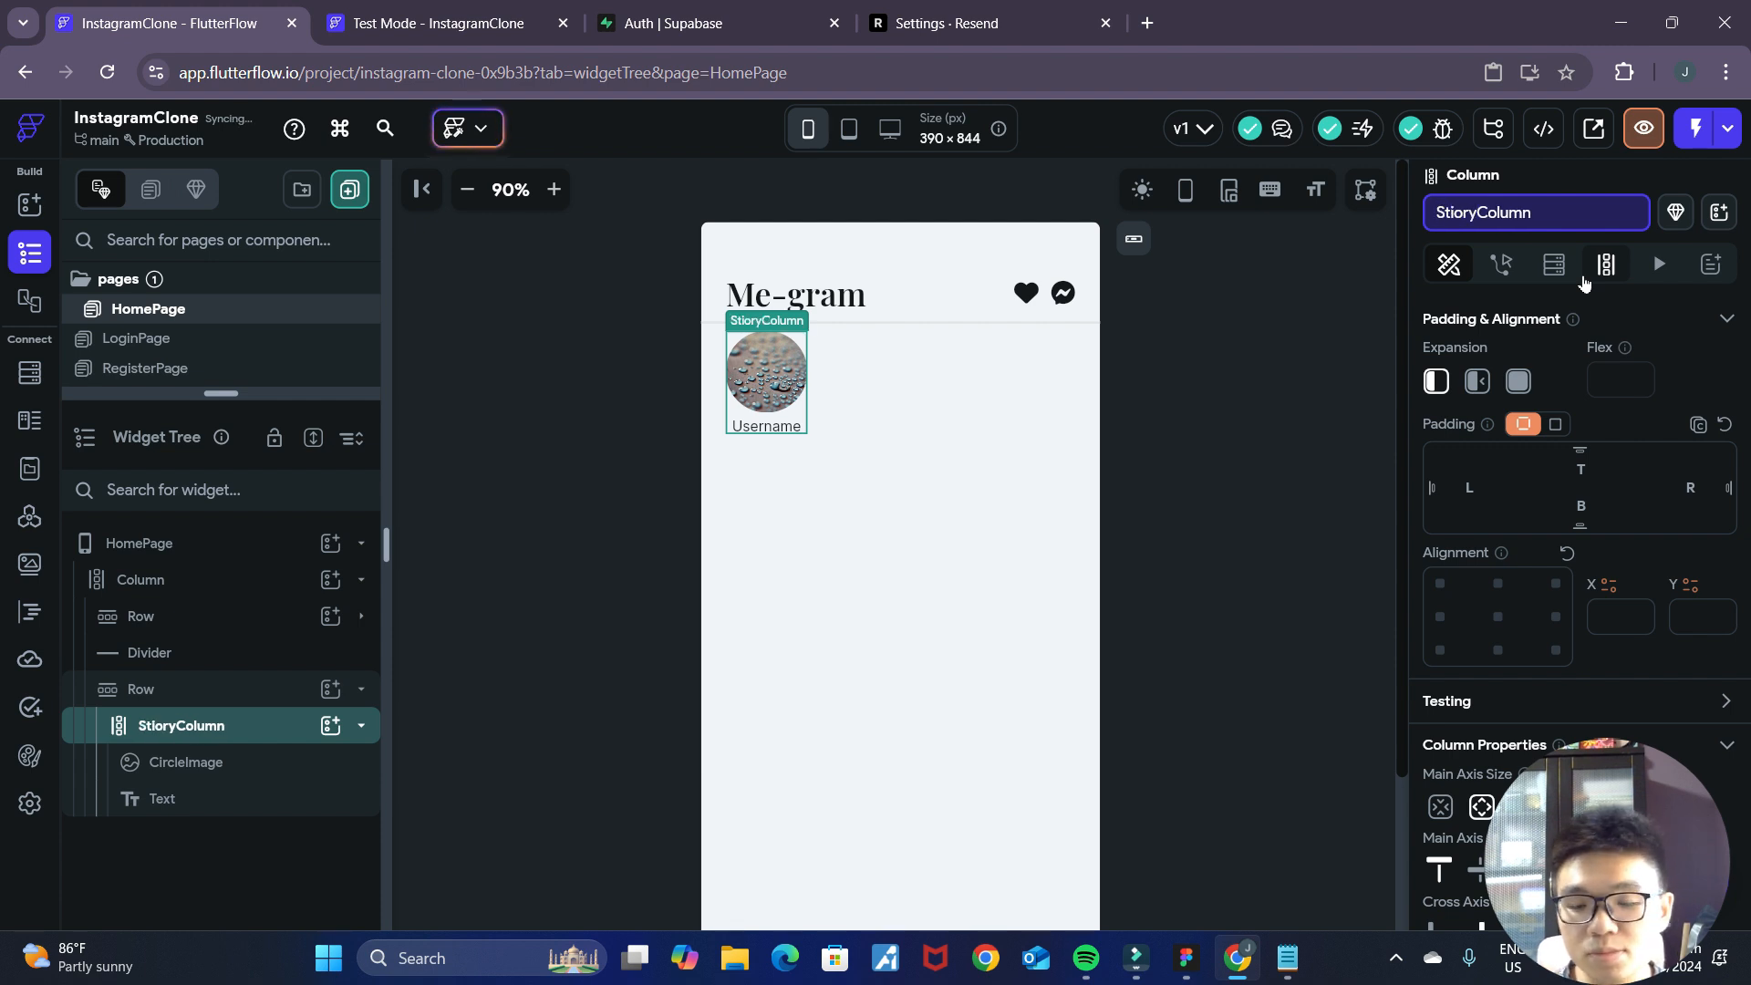
left_click(228, 737)
key("ctrl+d")
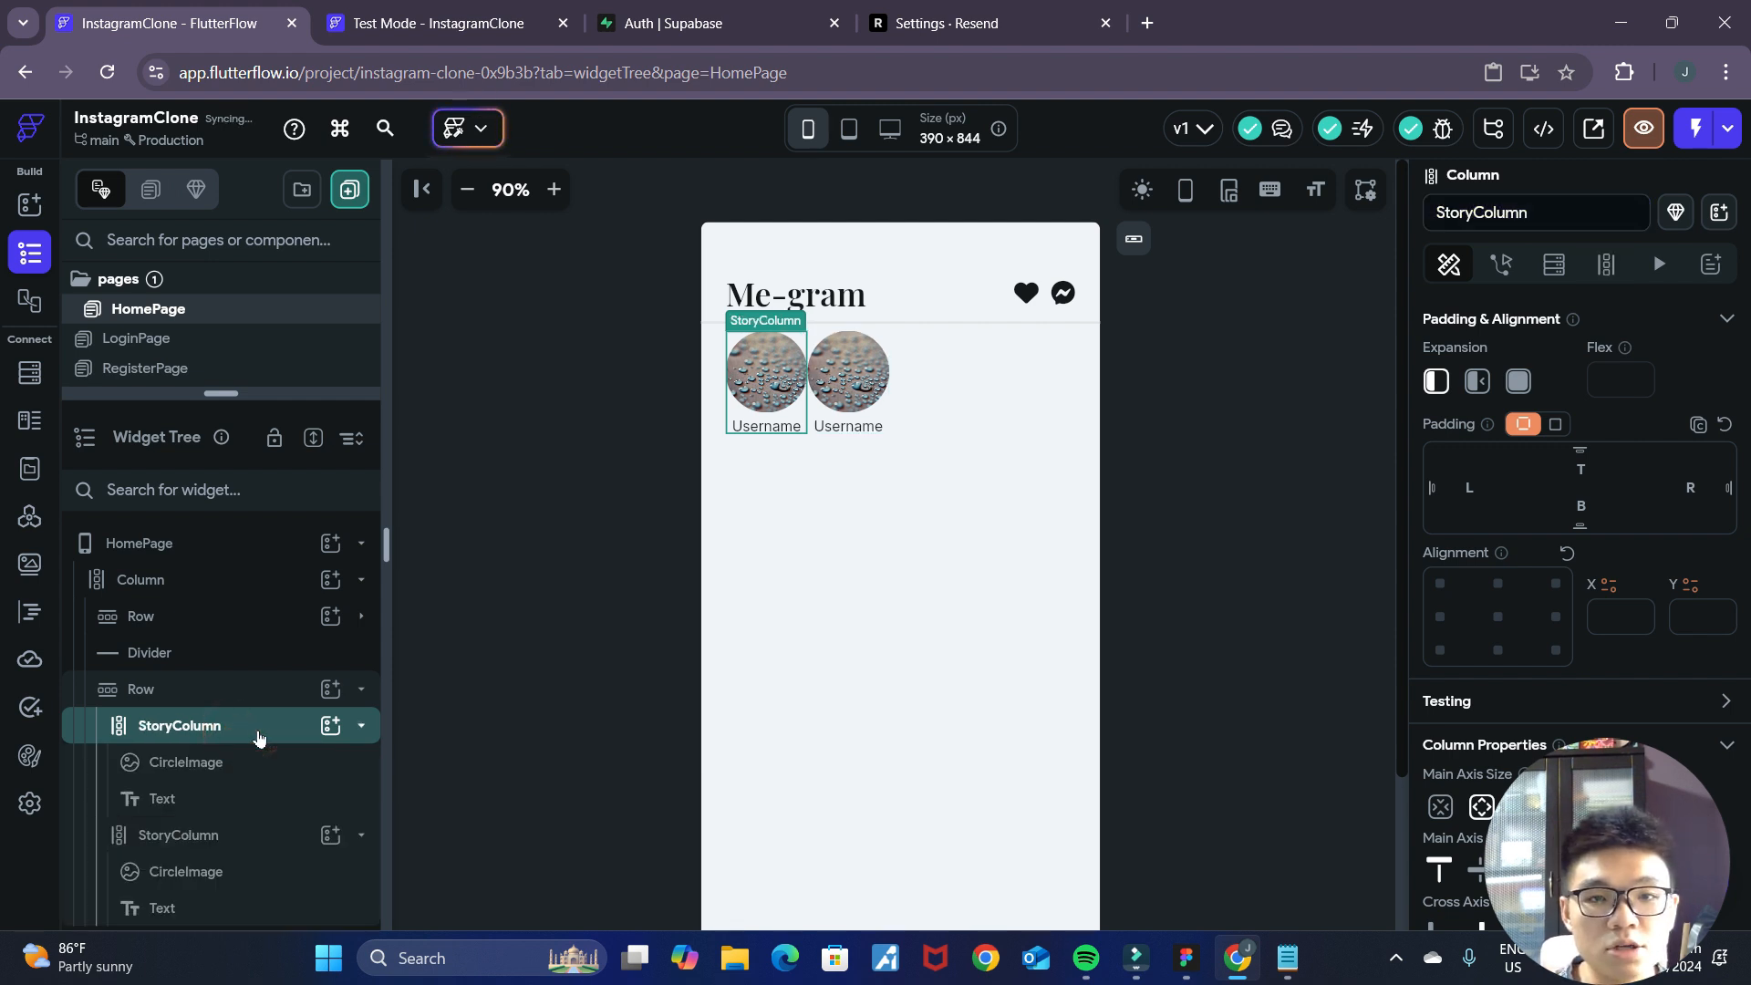
Try a right padding of 24 on the first StoryColumn to separate the two stories.
left_click(875, 418)
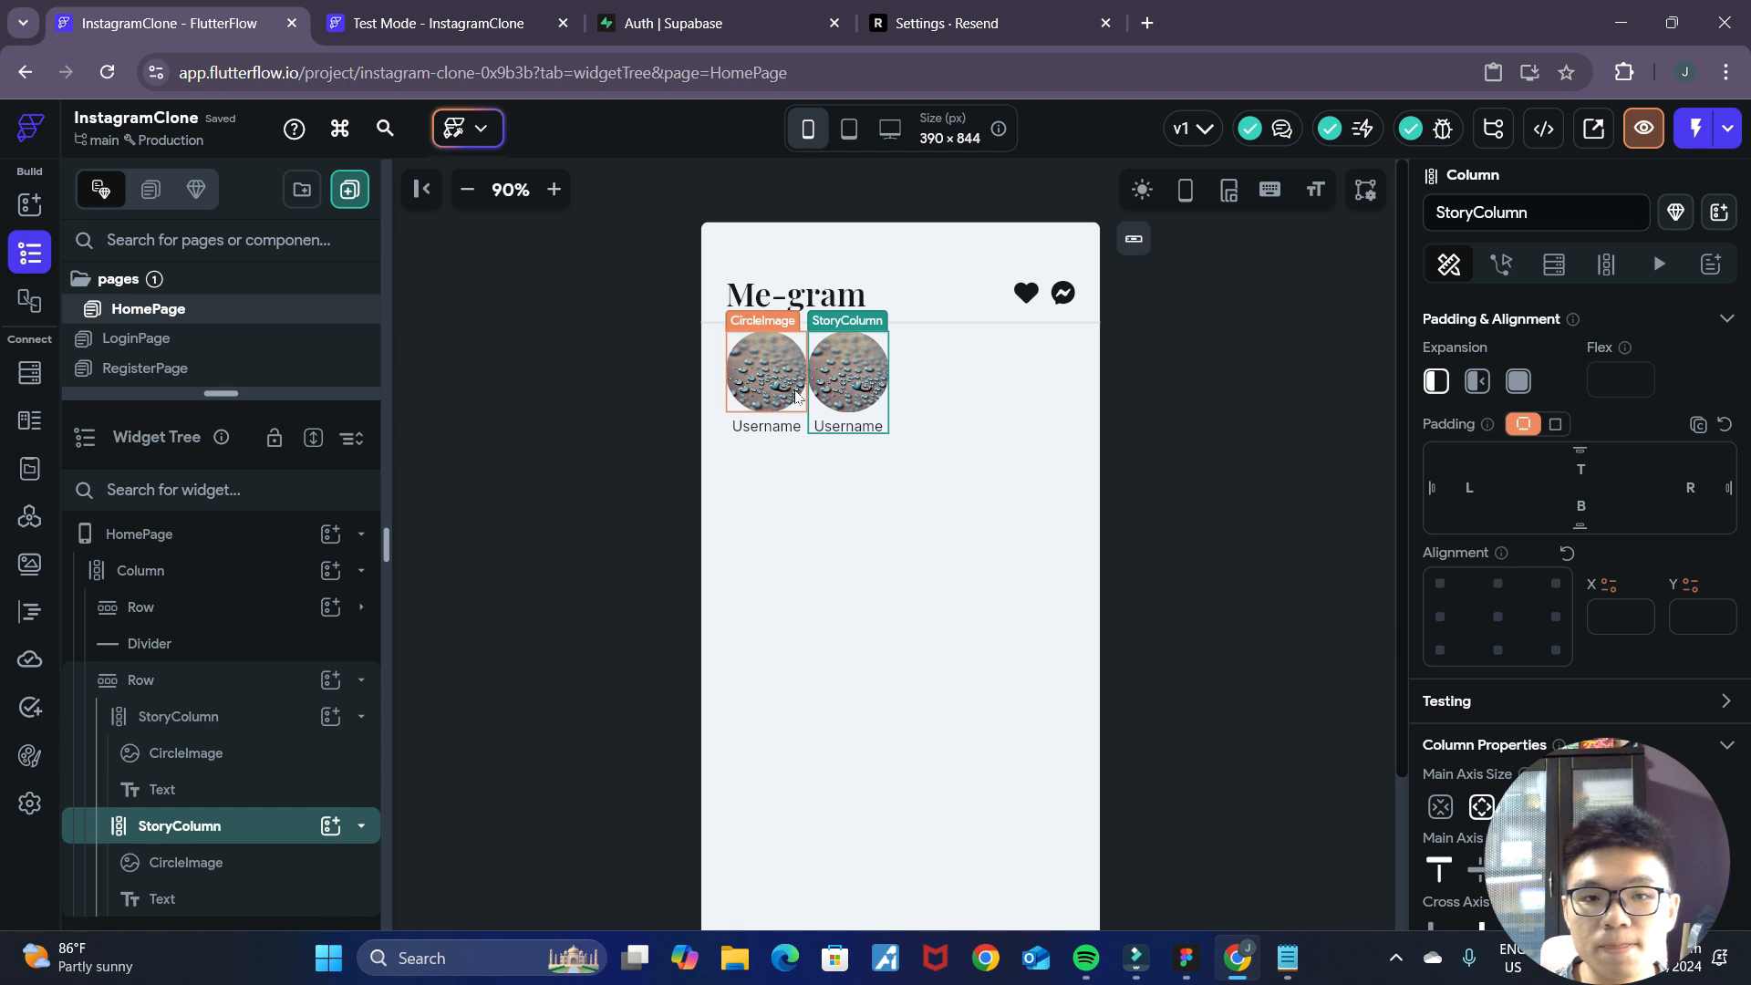
left_click(801, 417)
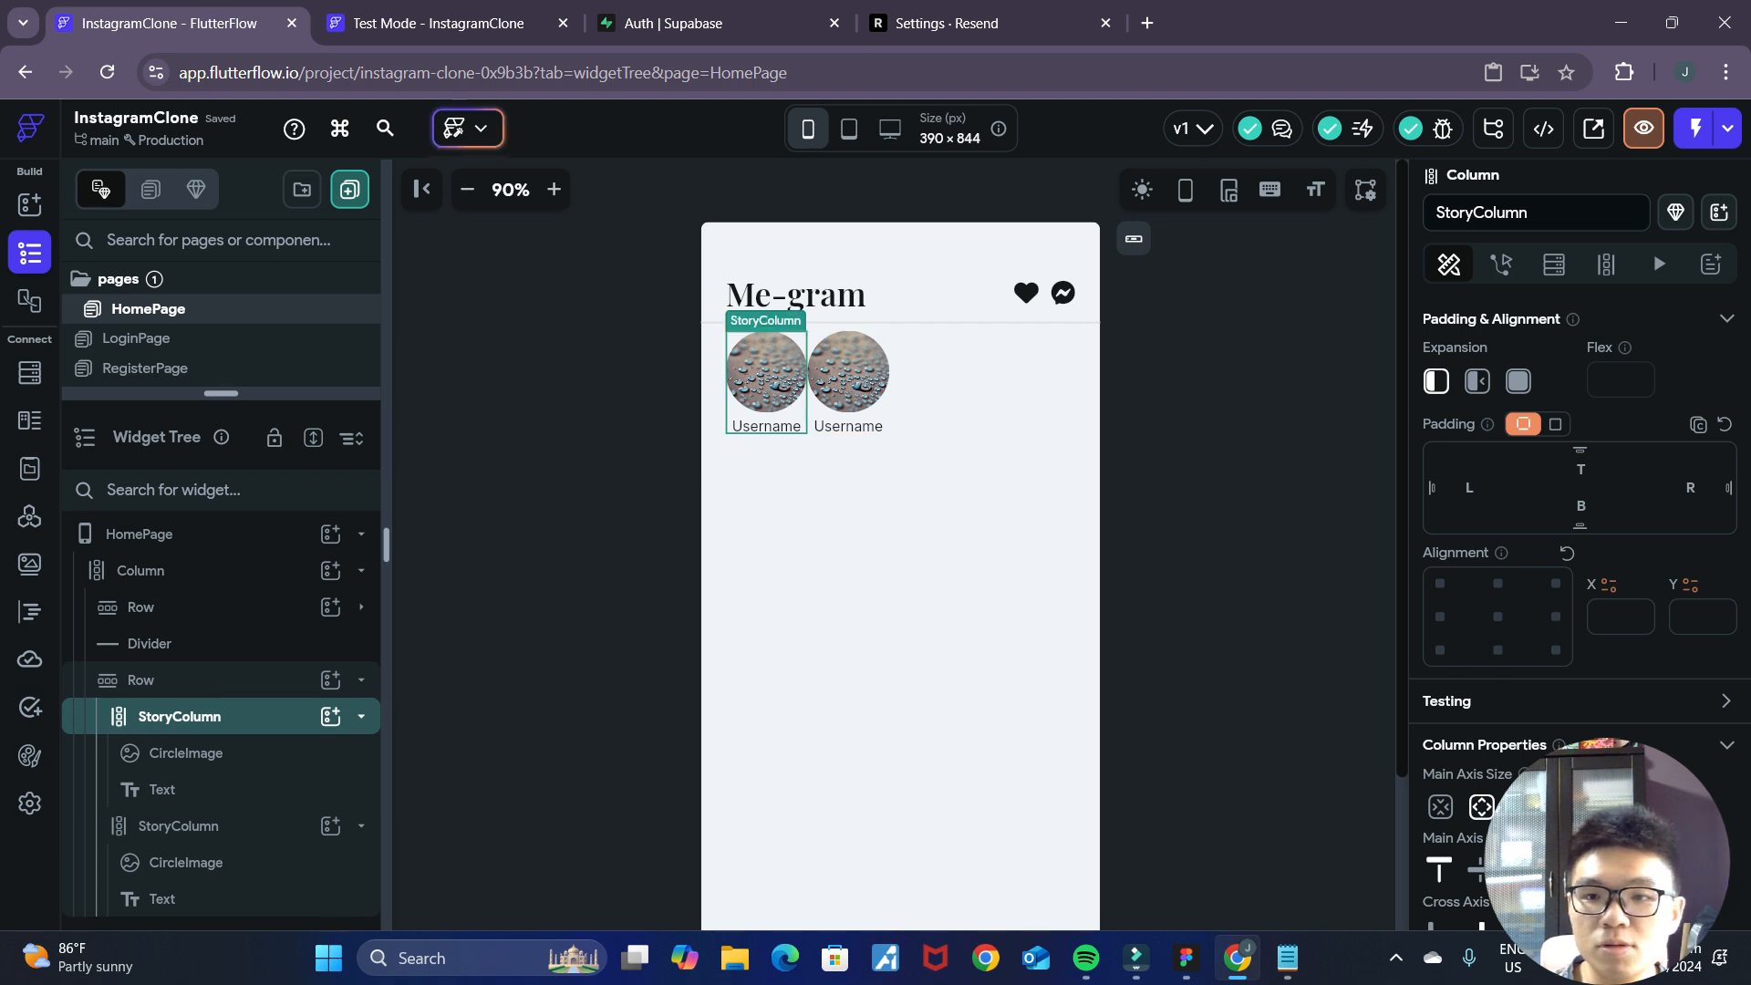
left_click(1687, 487)
type("24")
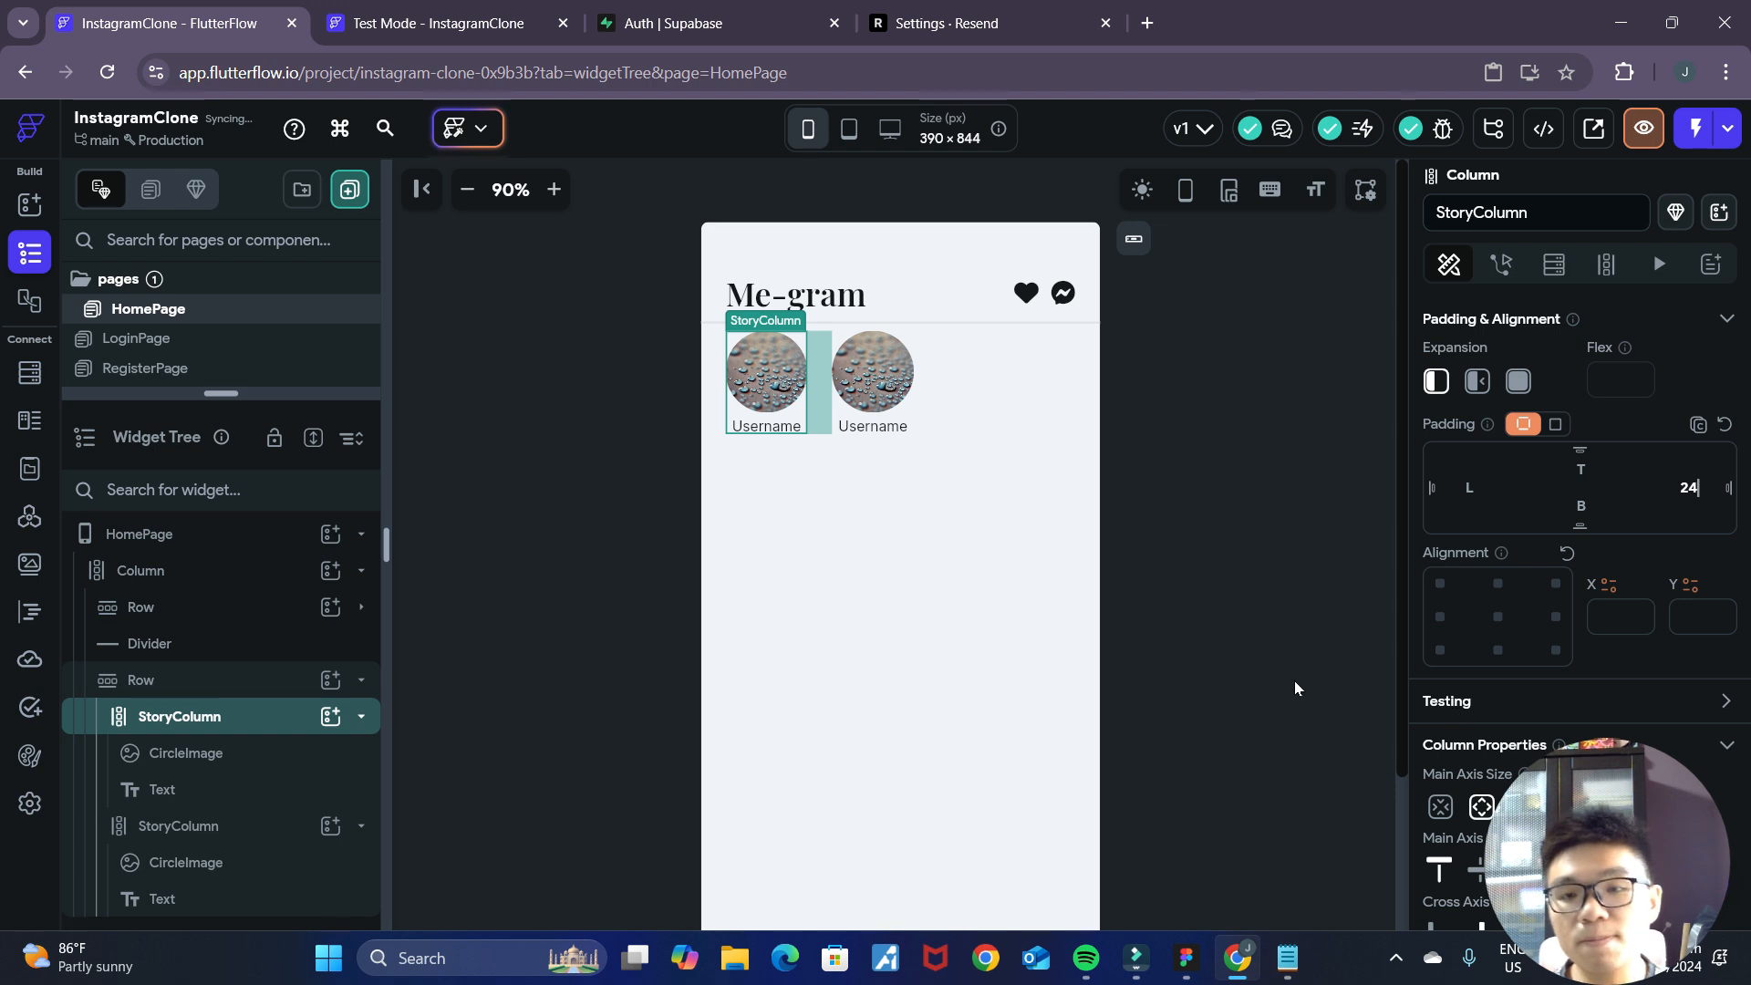
Set the items spacing of the stories Row to 24.
left_click(958, 406)
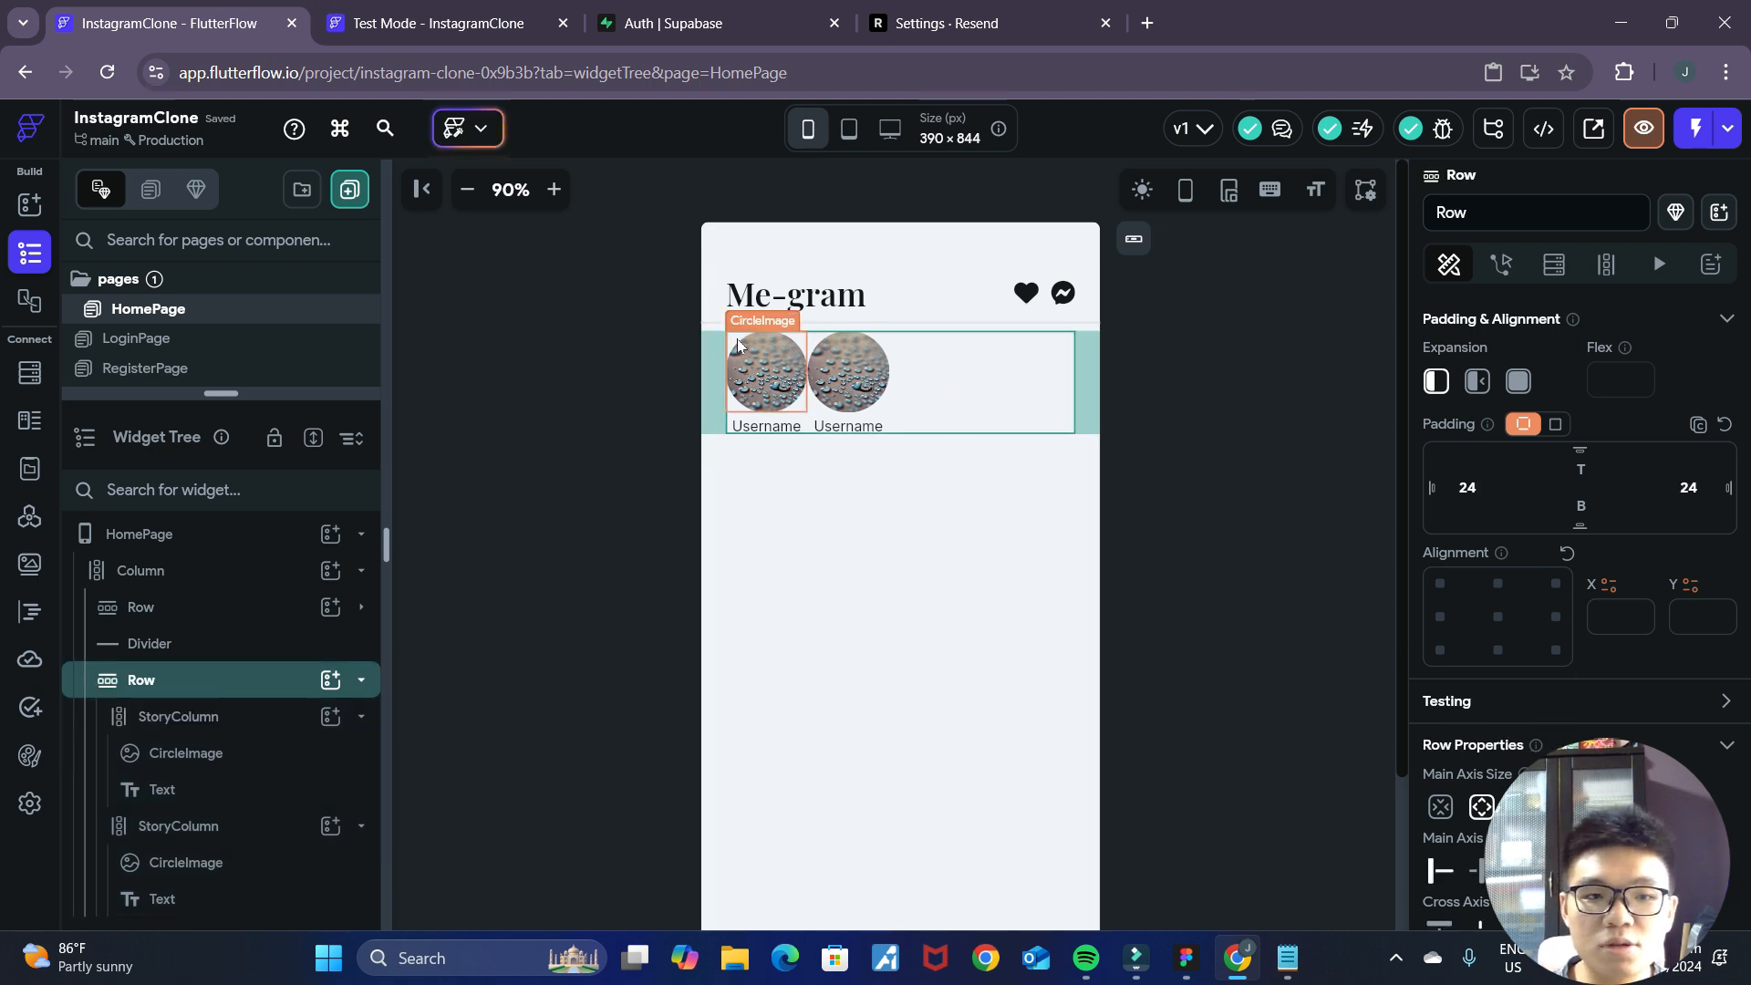
scroll(1494, 620, "down", 5)
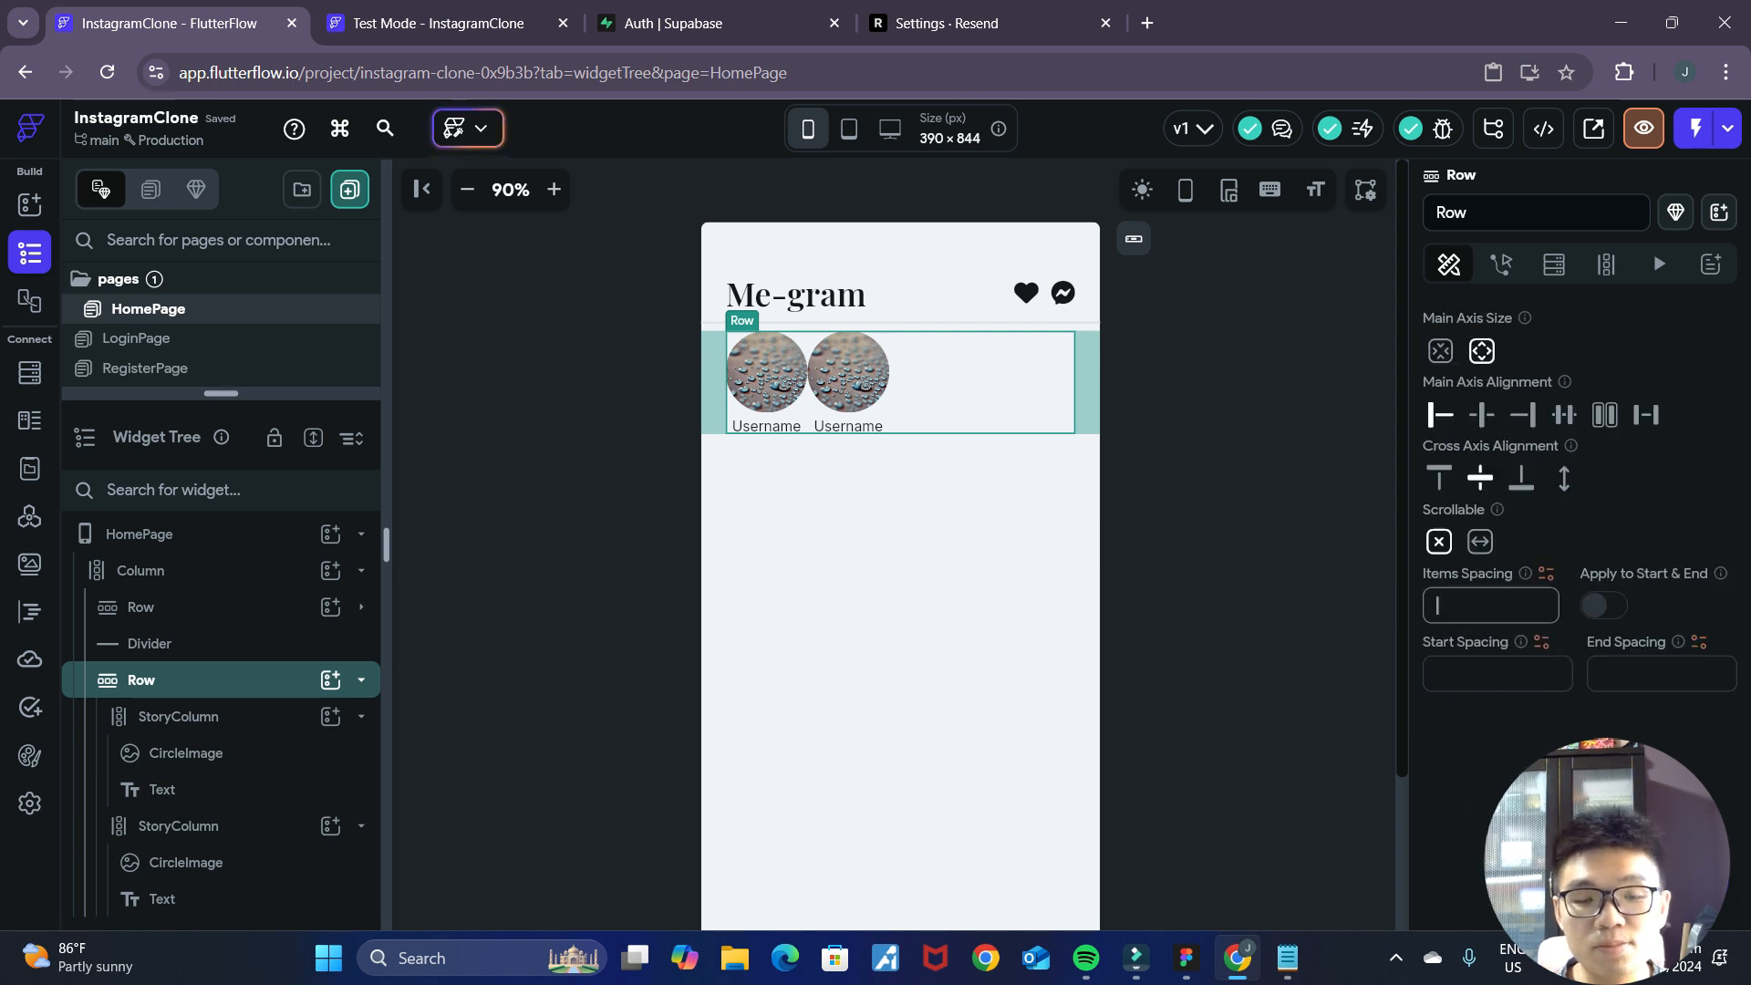
type("24")
left_click(1189, 476)
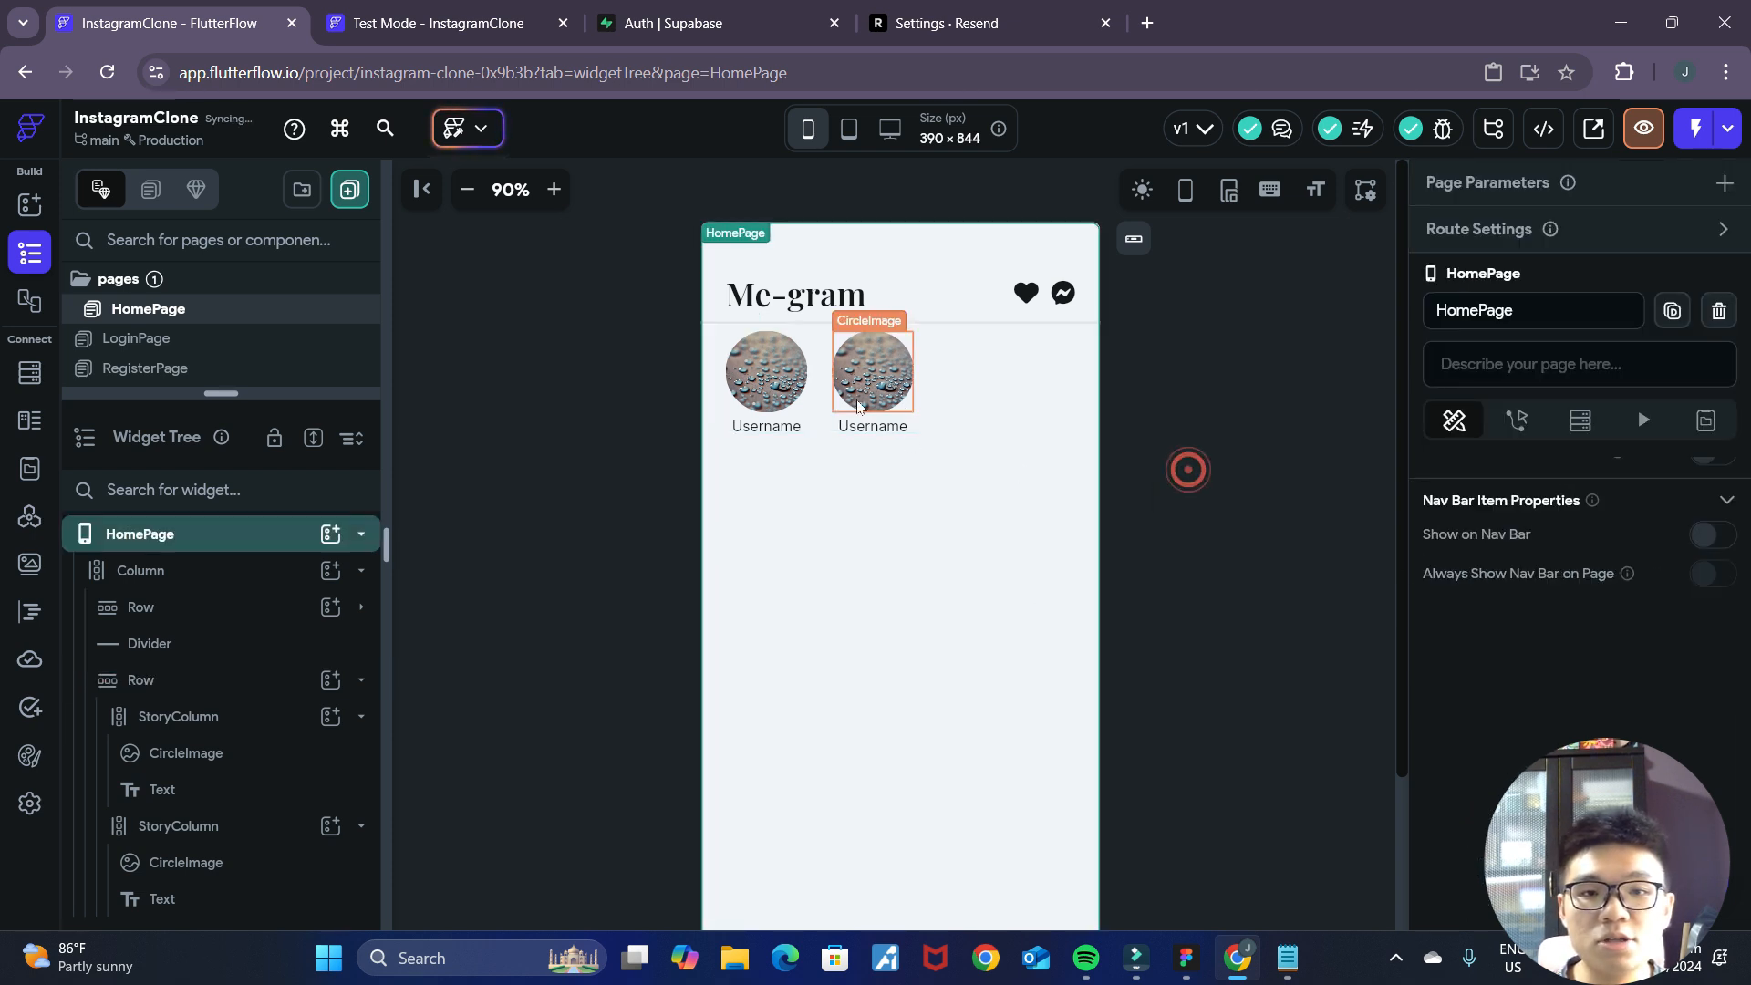
Duplicate the second StoryColumn to add a third story to the row.
left_click(906, 412)
left_click(908, 418)
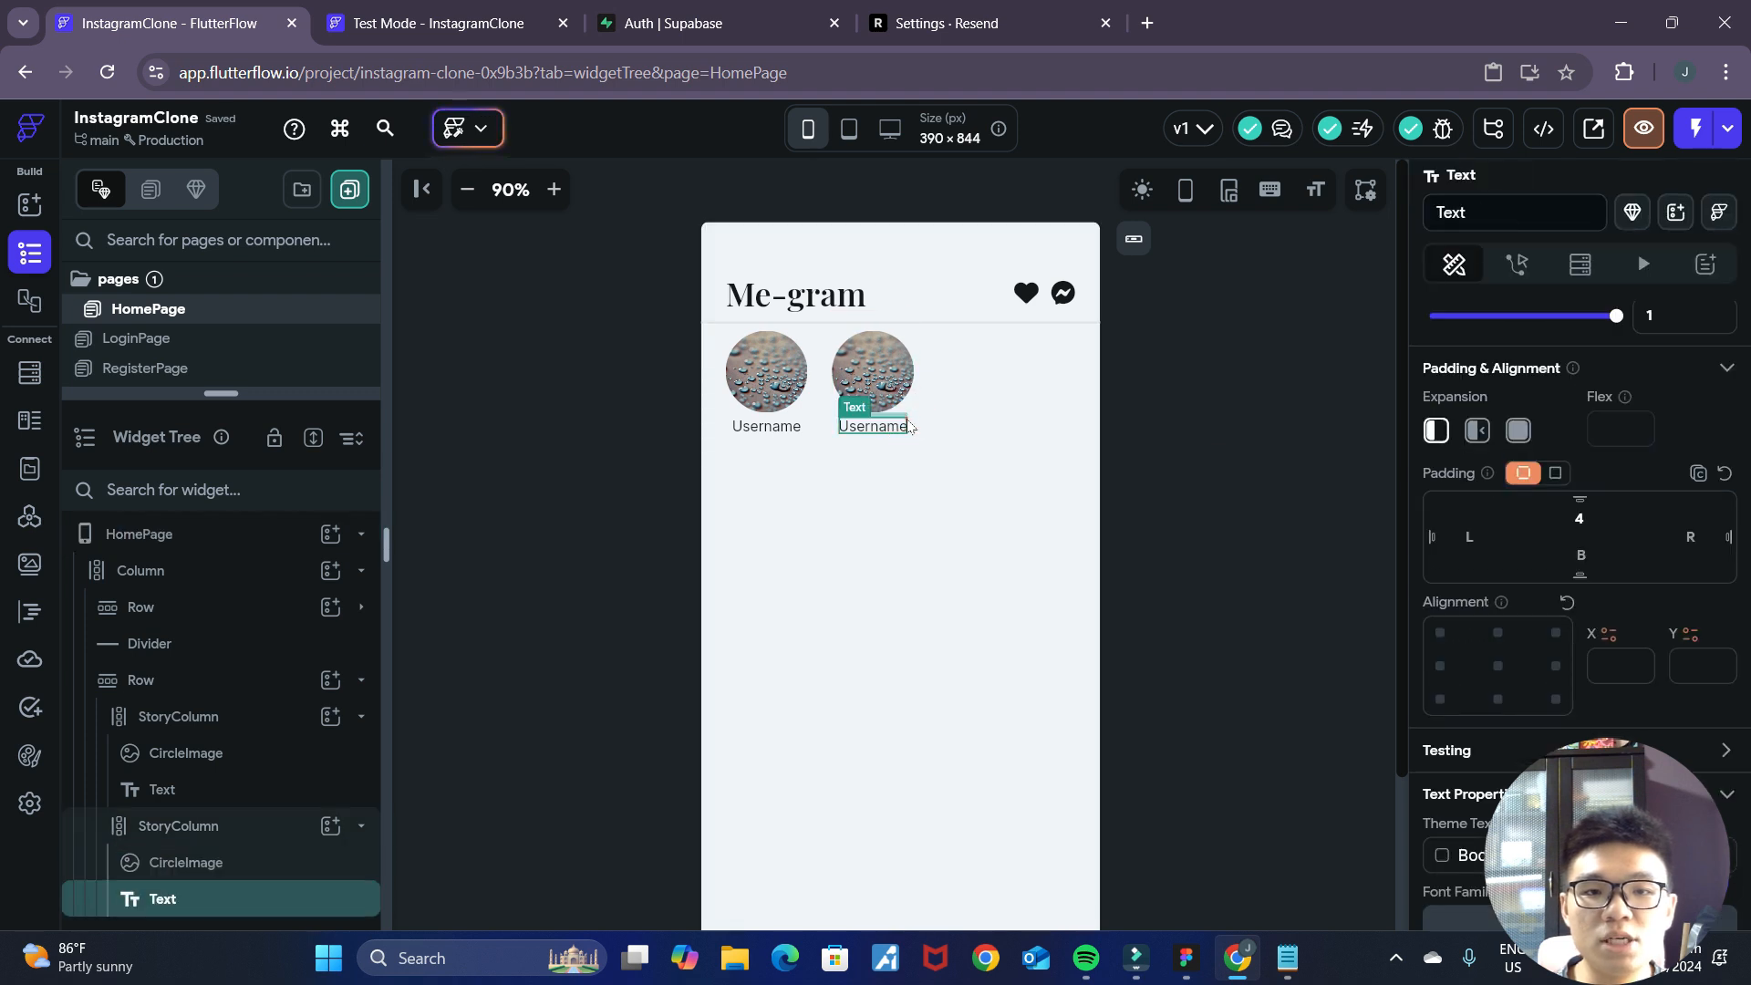
left_click(910, 417)
key("ctrl+d")
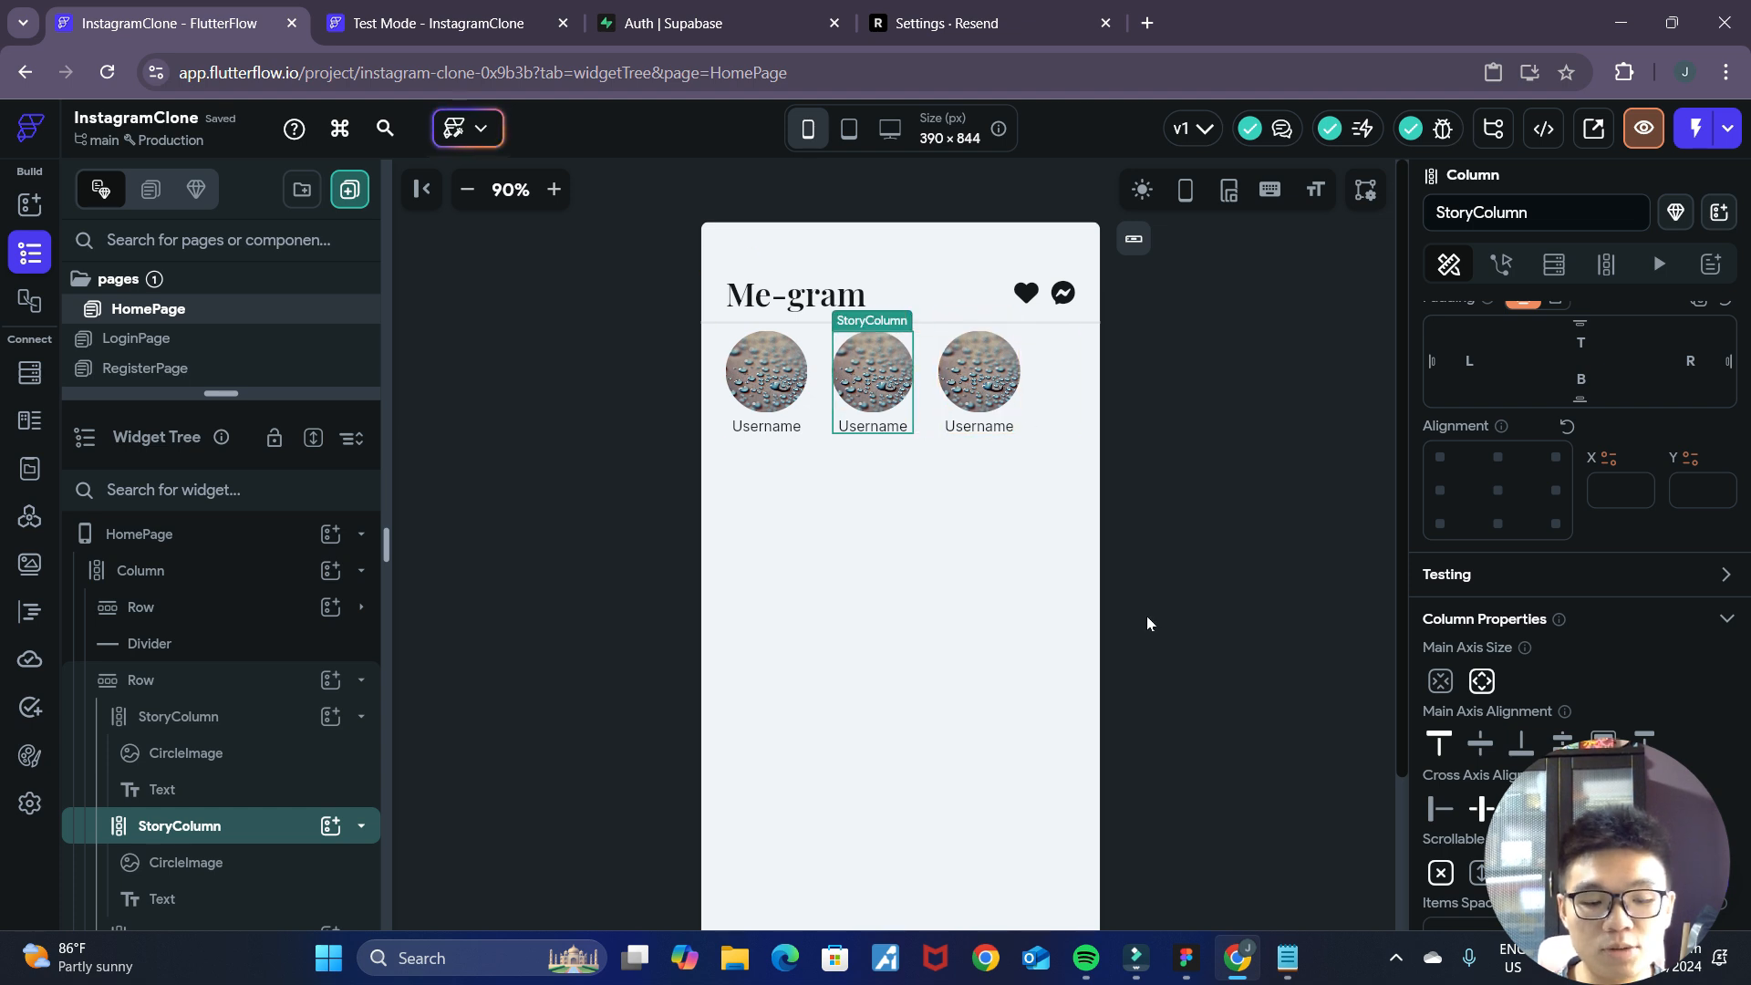
key("ctrl+z")
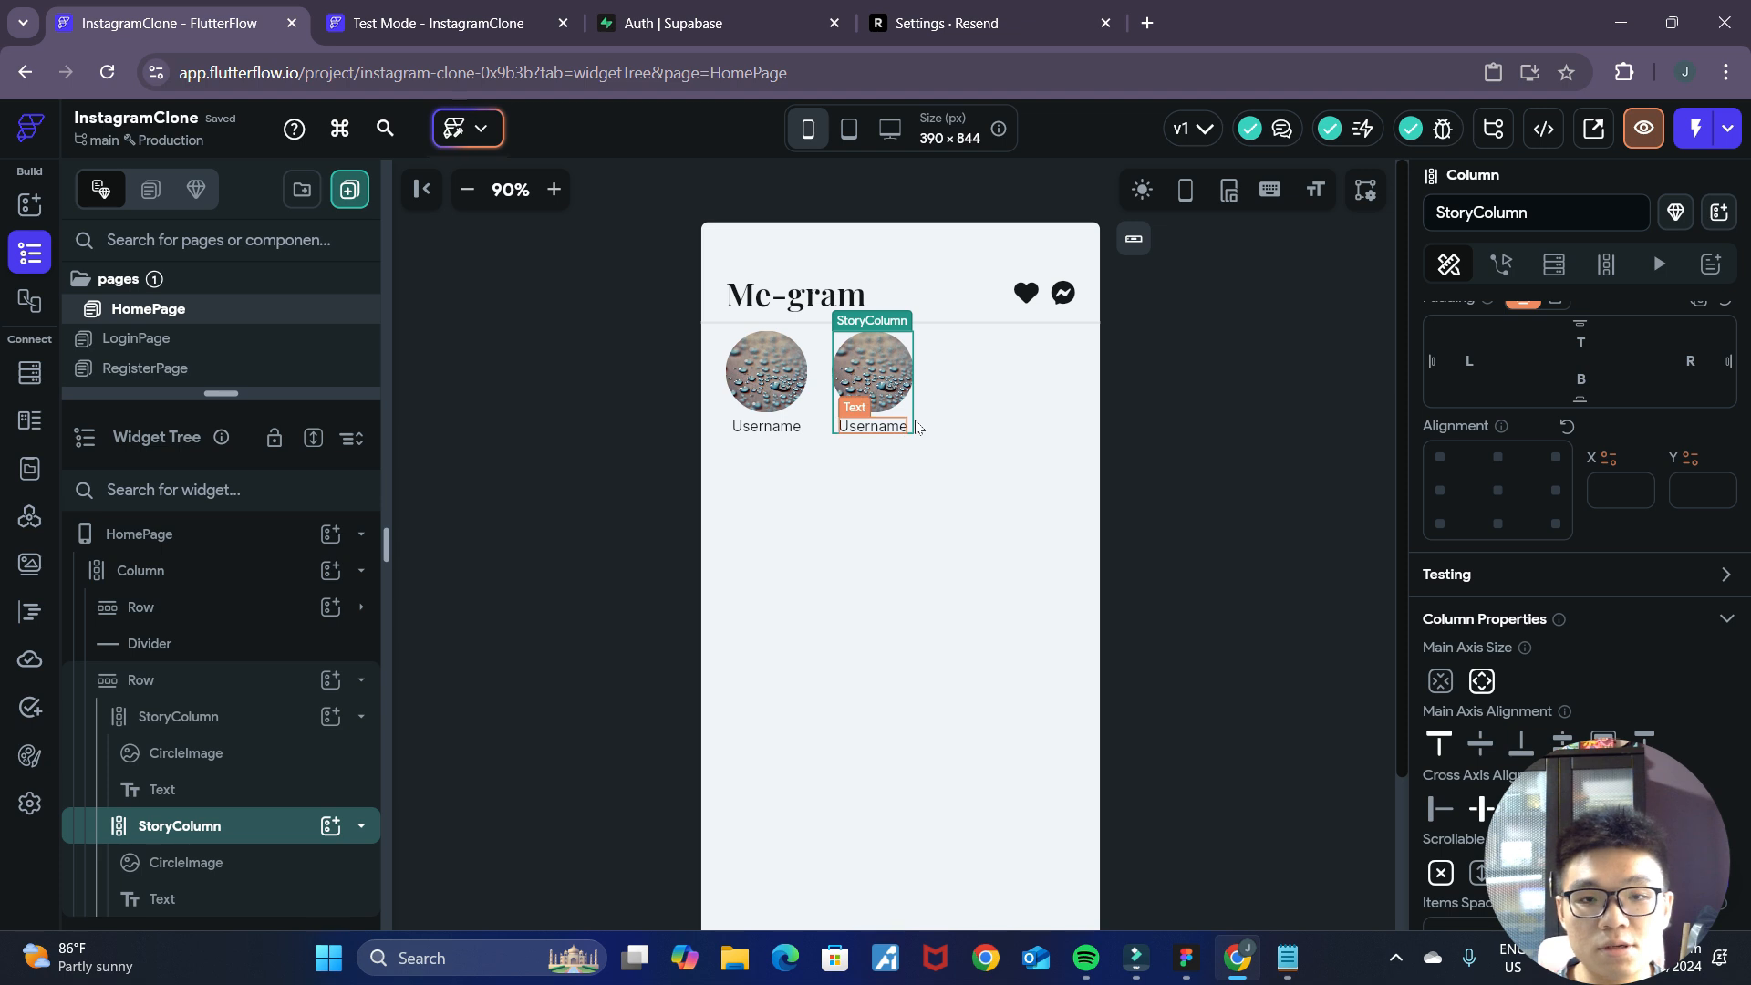
key("ctrl+shift+z")
left_click(1185, 434)
scroll(1212, 611, "down", 2)
scroll(1212, 611, "up", 2)
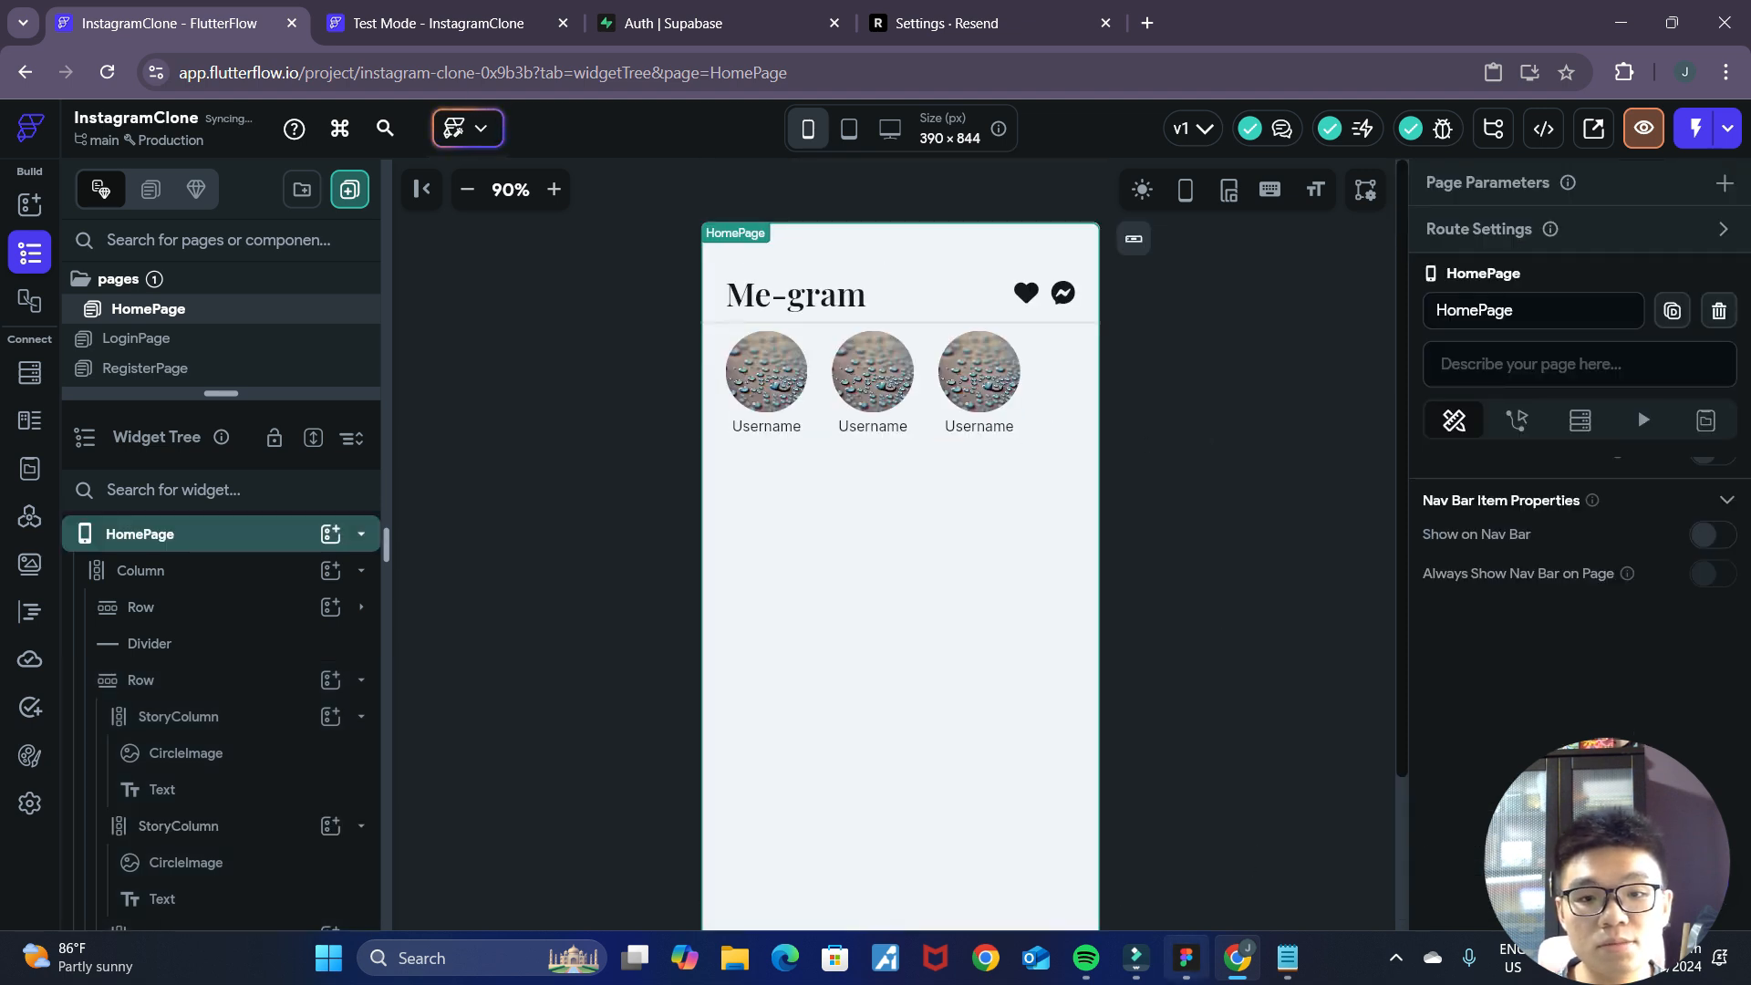
Check the stories in the Figma mockup and set the first story's CircleImage diameter to 70 px.
left_click(1186, 969)
left_click(1237, 945)
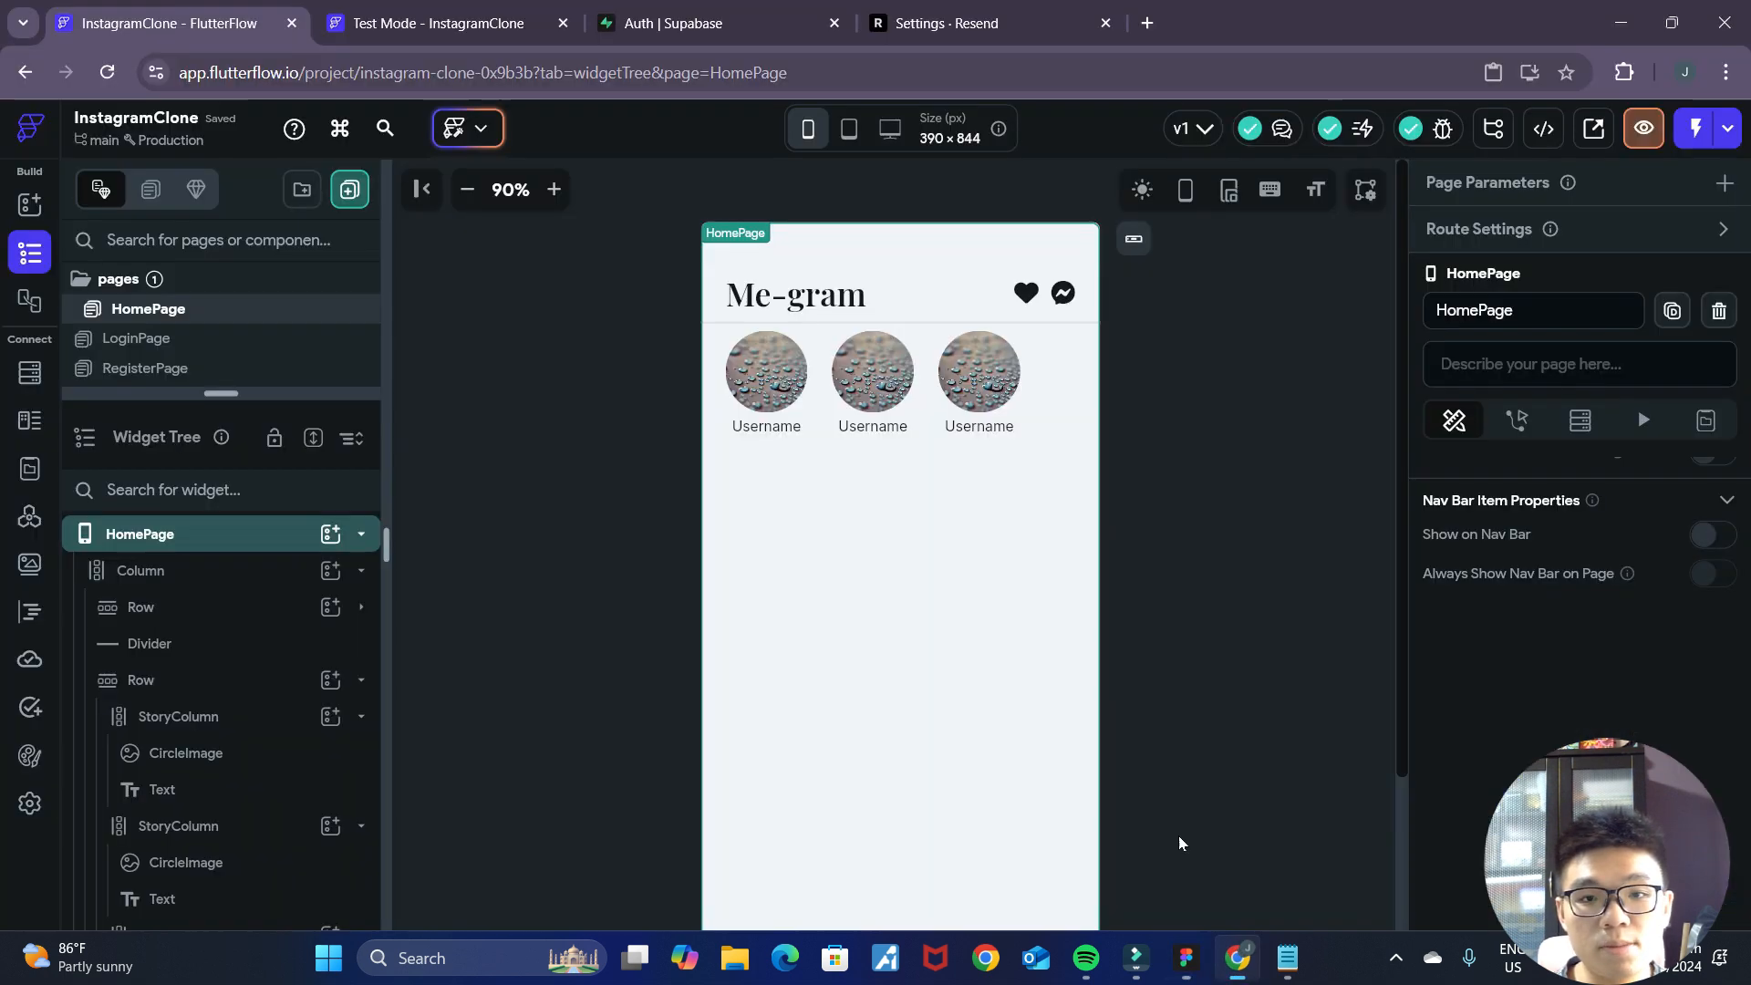
left_click(778, 392)
double_click(1457, 678)
type("60")
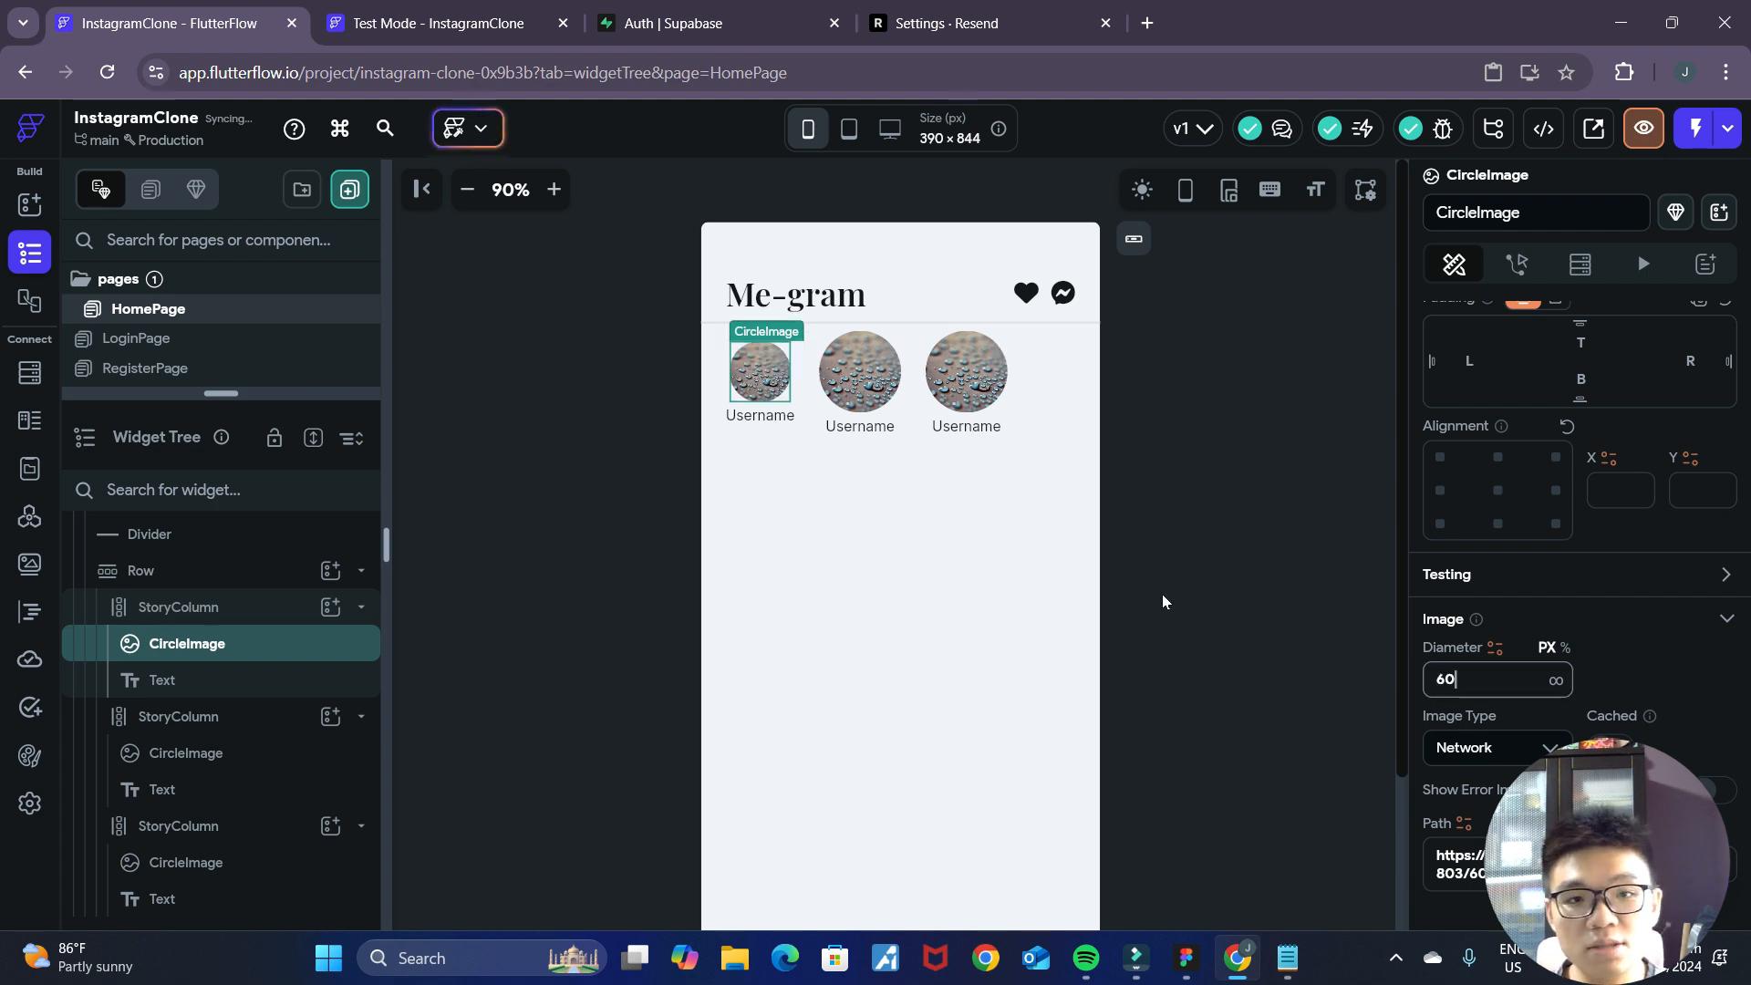
key("BackSpace")
key("BackSpace")
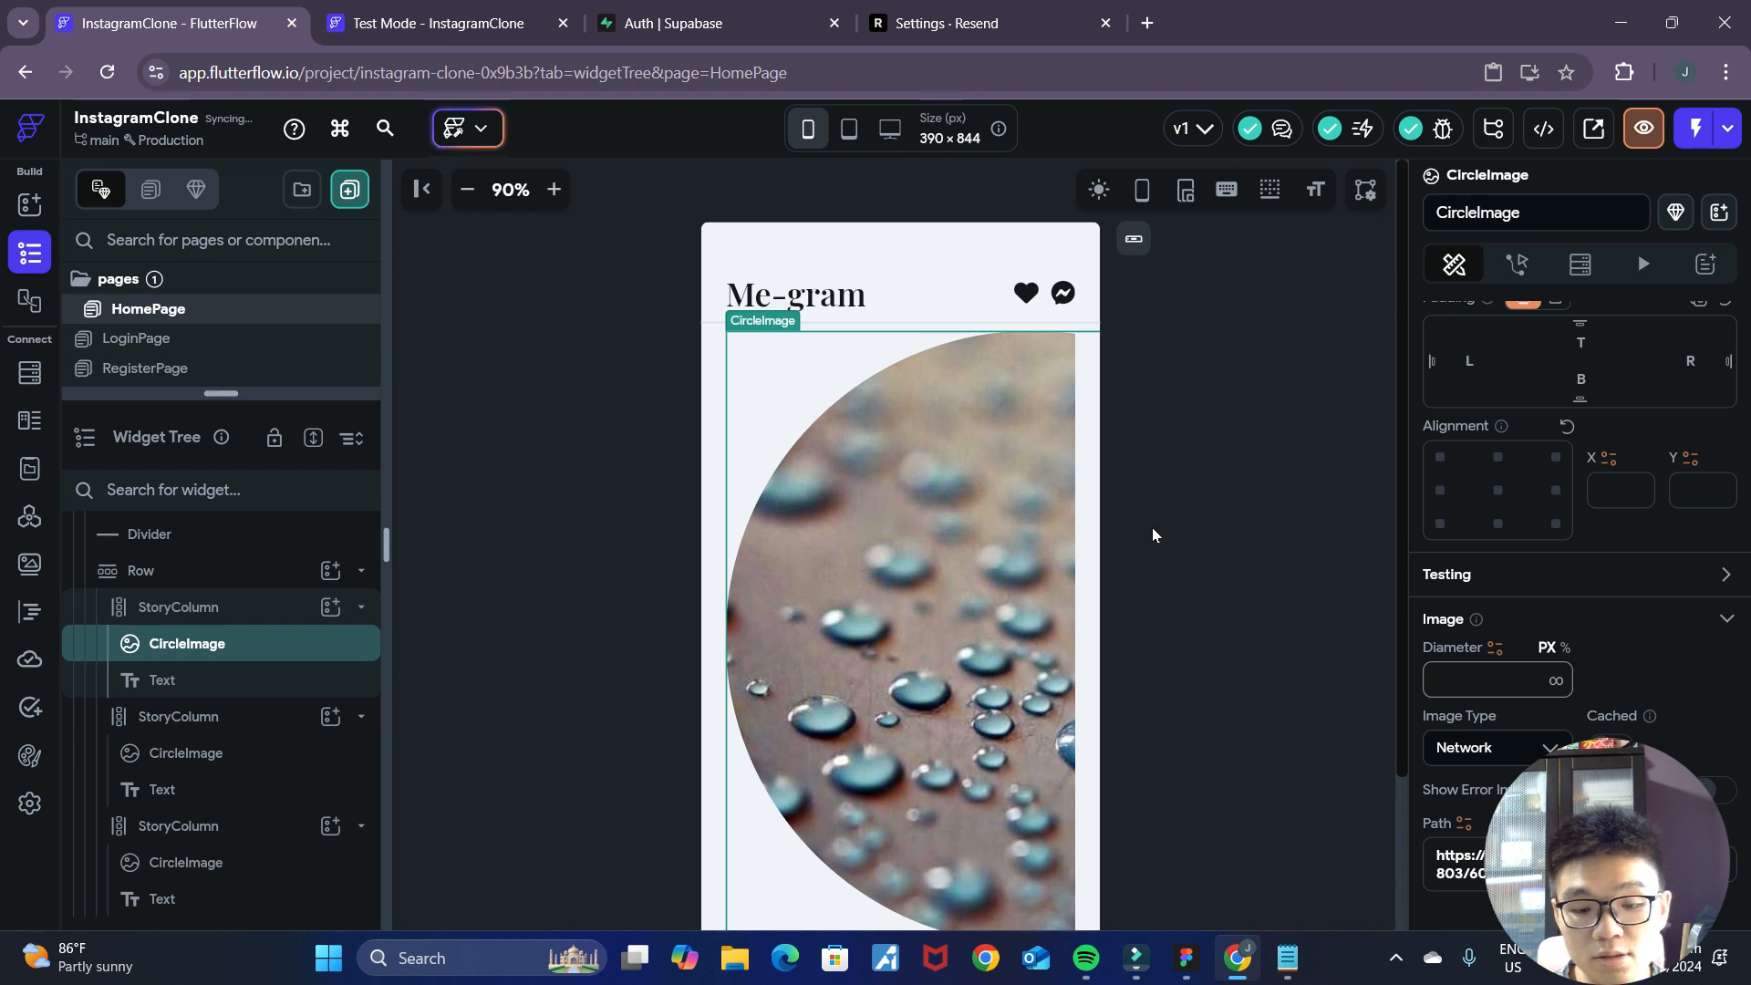
type("70")
left_click(1230, 512)
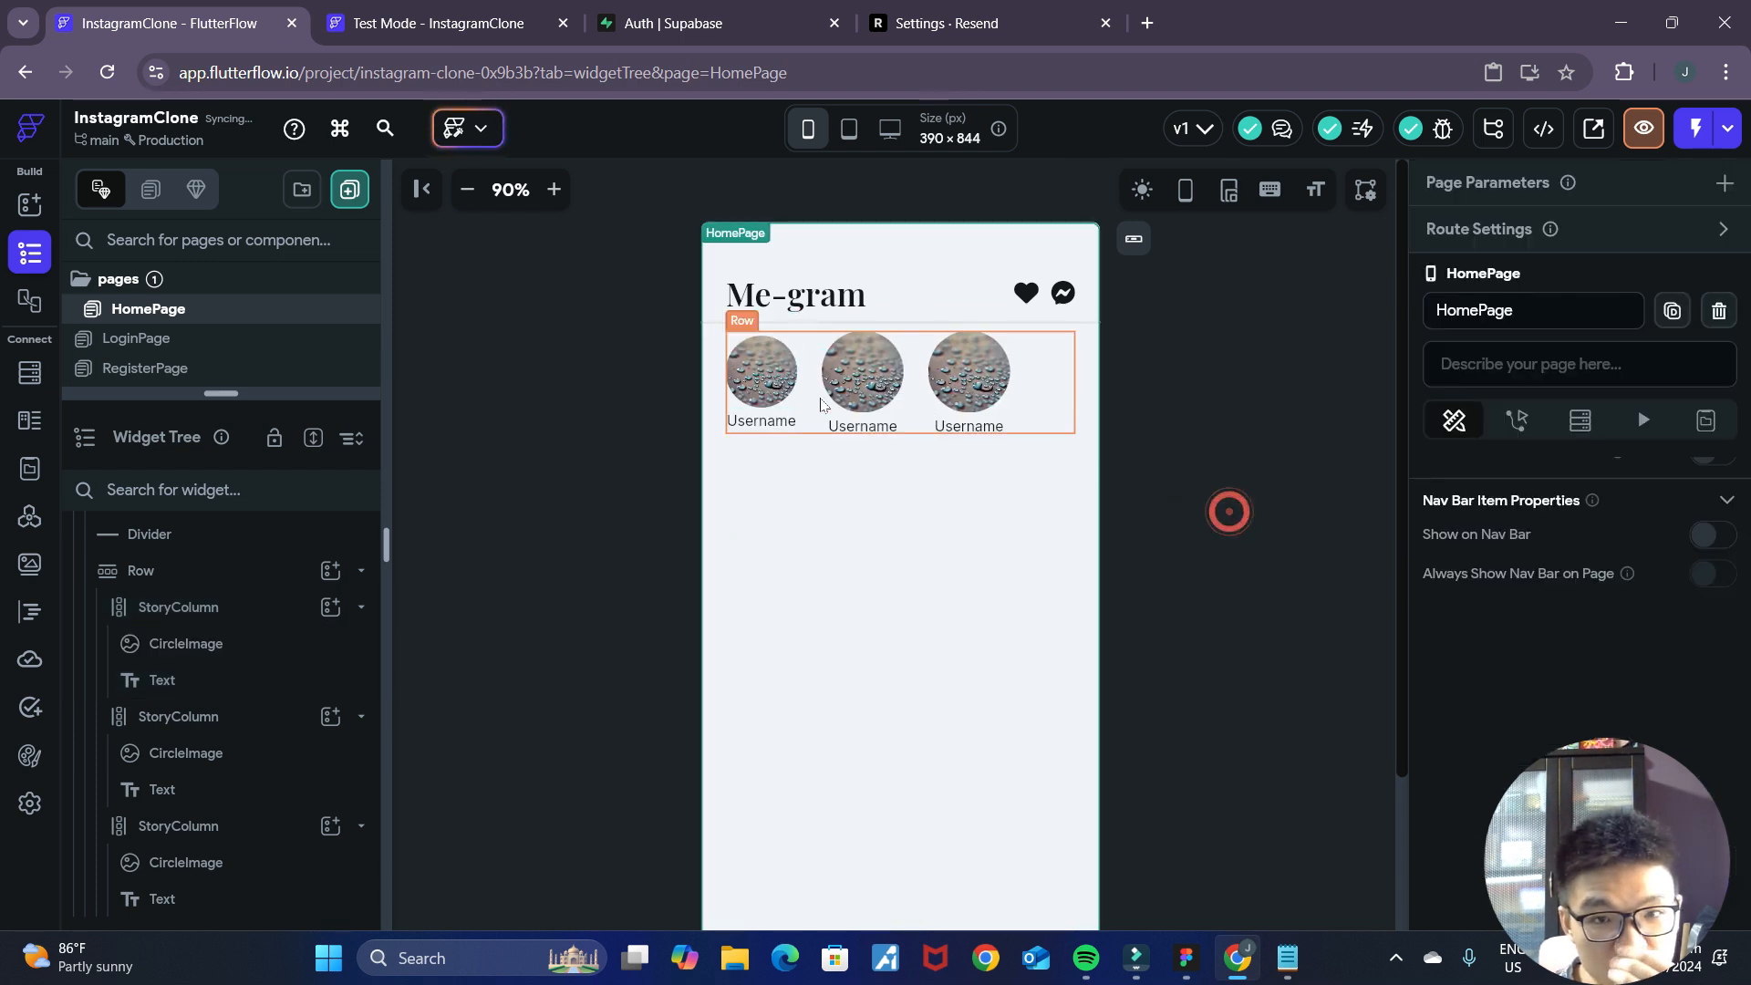
Delete the two StoryColumns with the larger circle images, keeping only the first one.
left_click(875, 417)
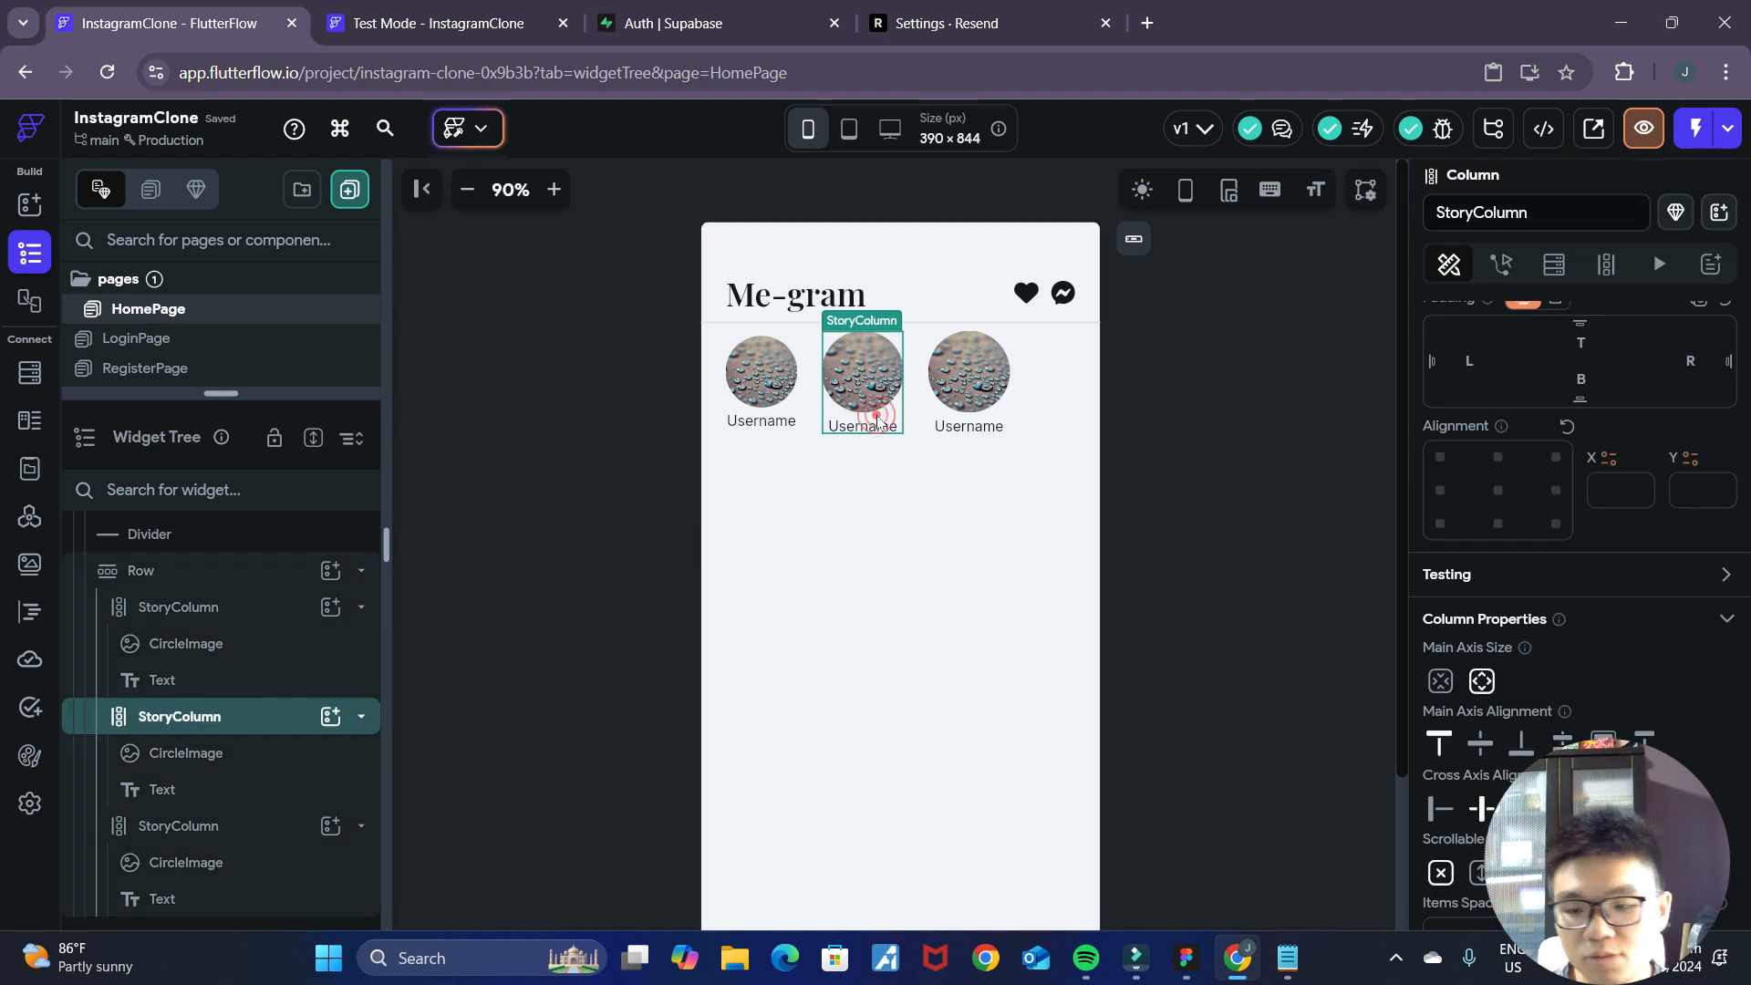
key("Delete")
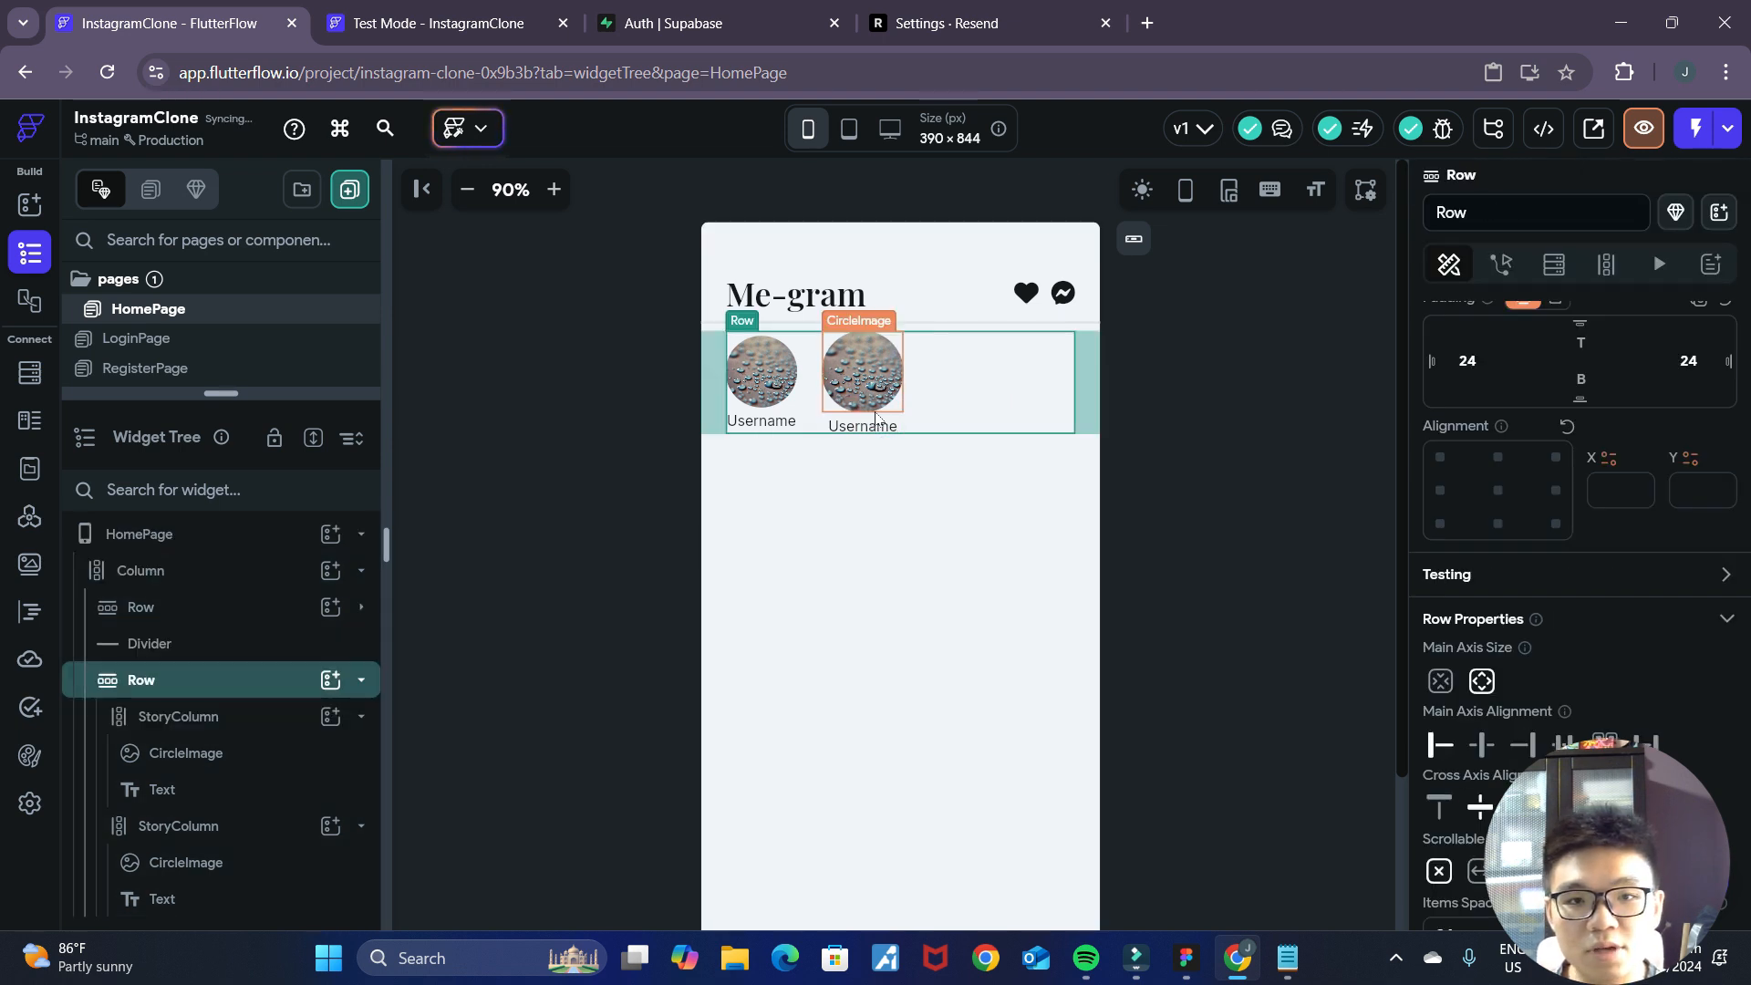
left_click(875, 418)
left_click(875, 417)
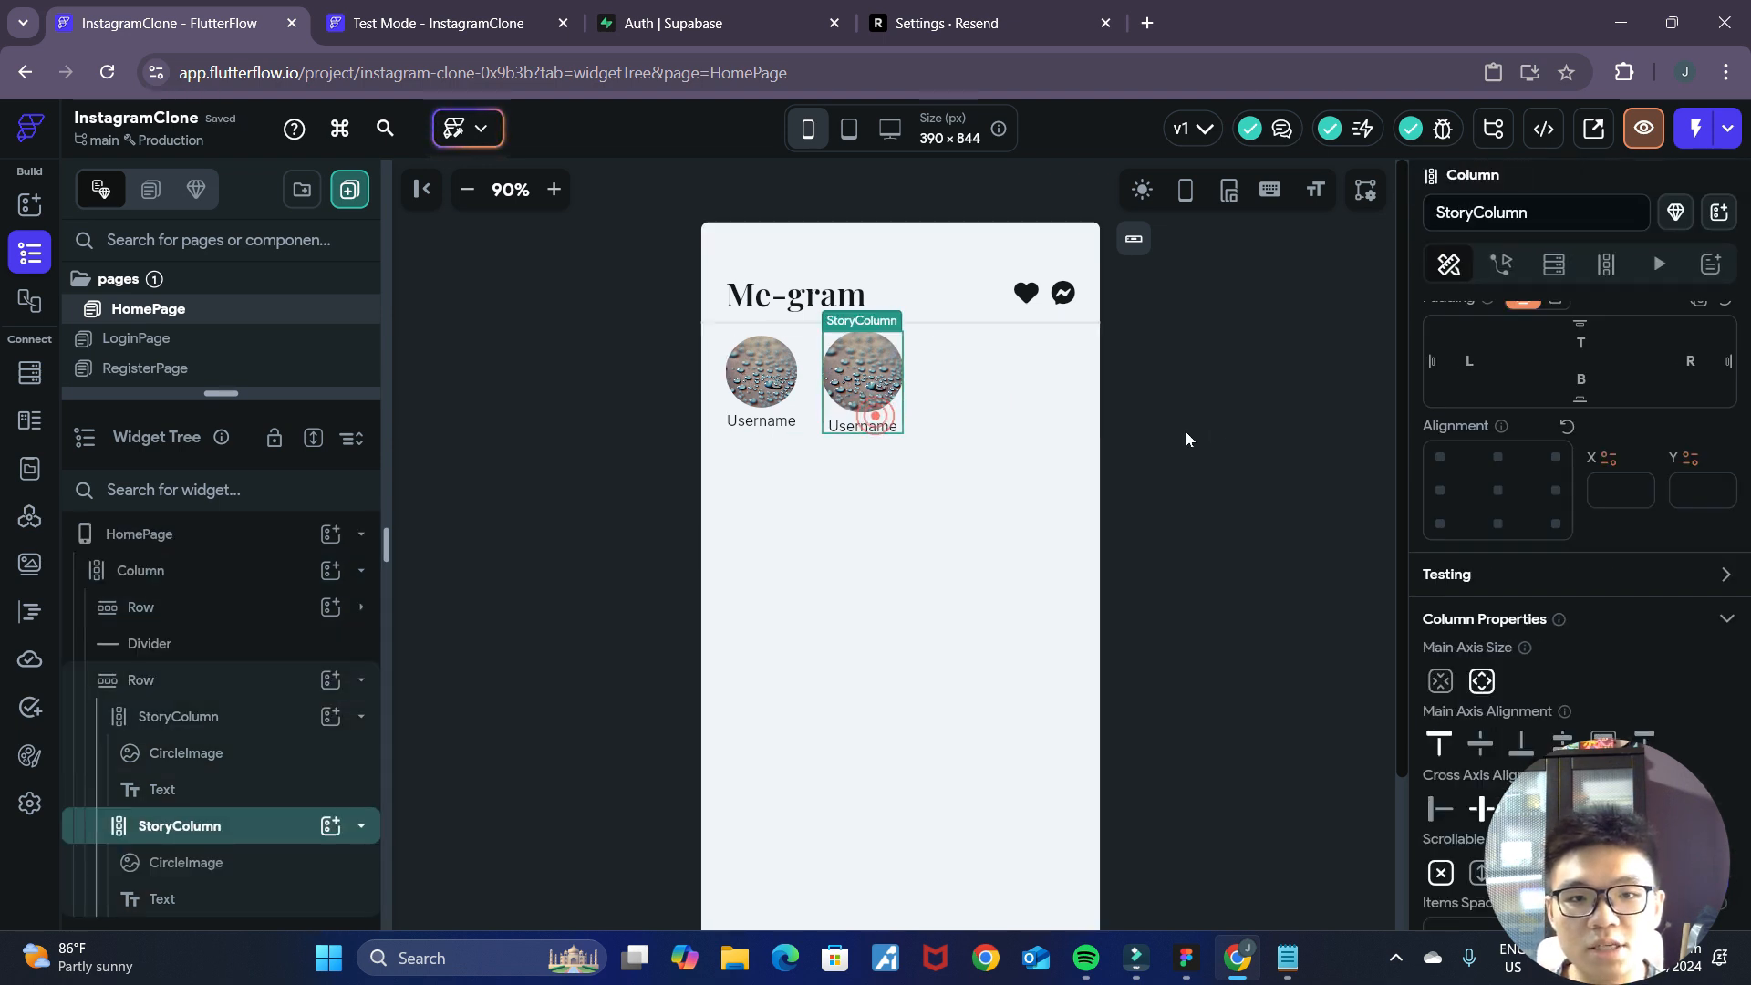
key("Delete")
left_click(1283, 408)
scroll(1278, 518, "down", 3)
scroll(1278, 518, "up", 3)
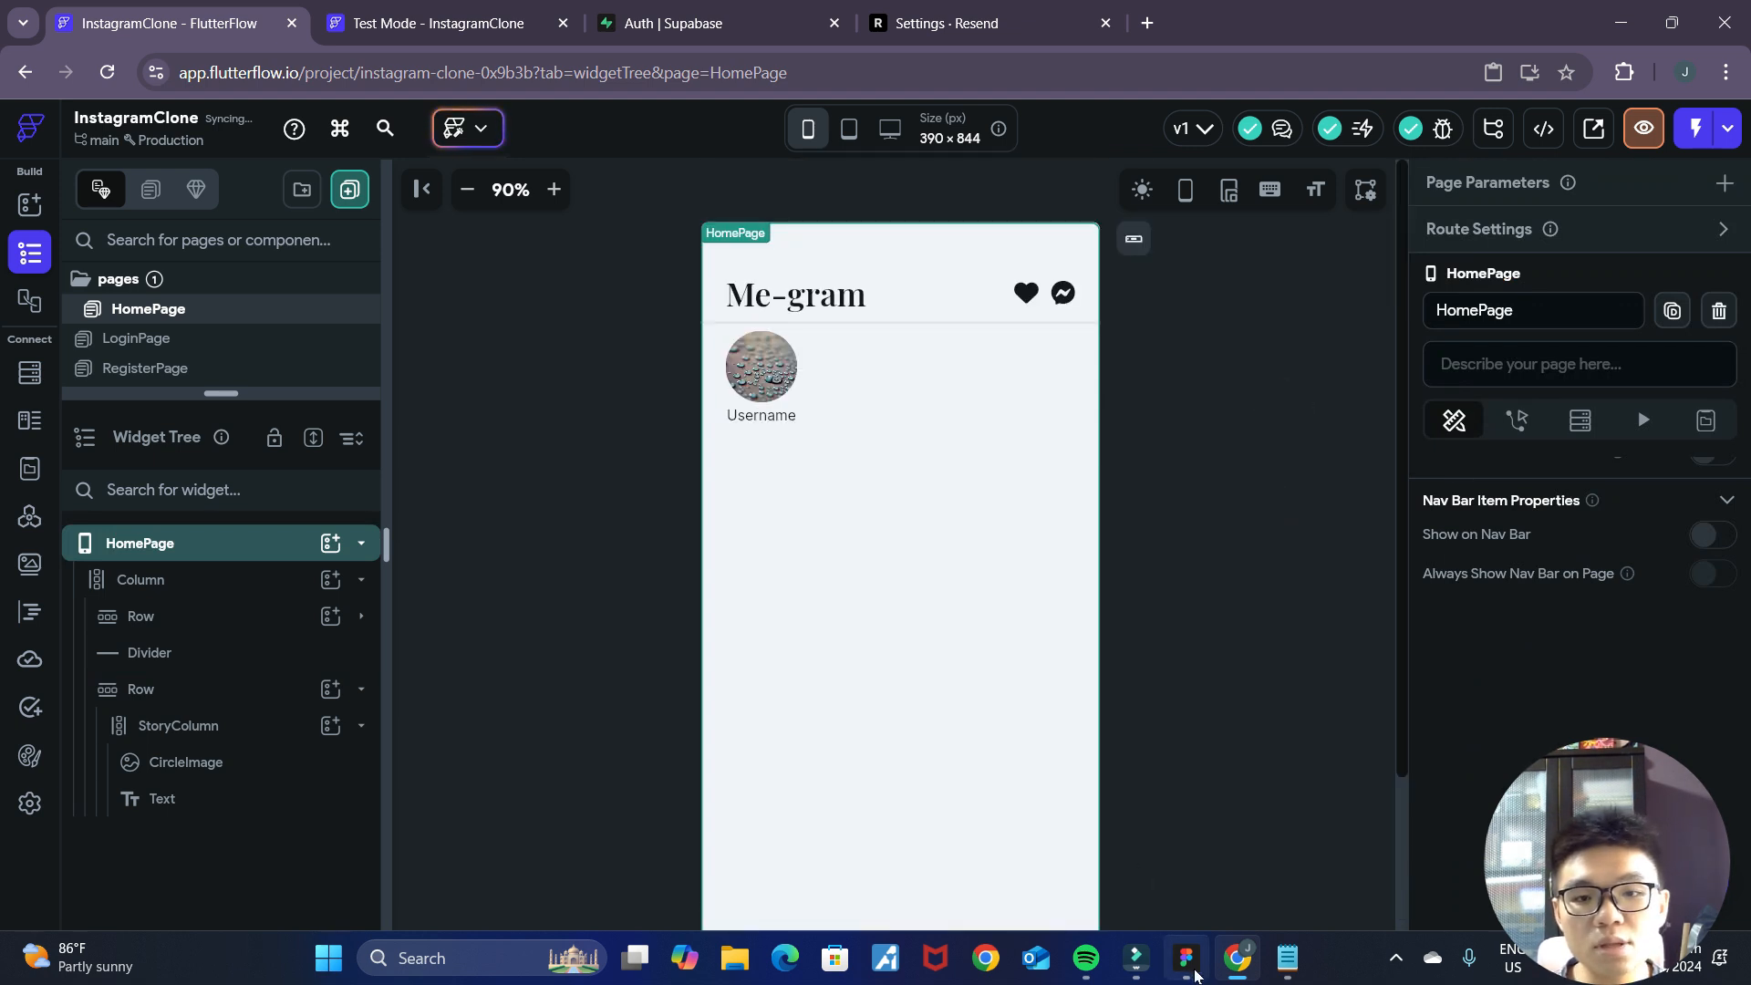
Duplicate the remaining StoryColumn three times to fill the row with four stories.
left_click(792, 401)
key("ctrl+d")
key("ctrl+d")
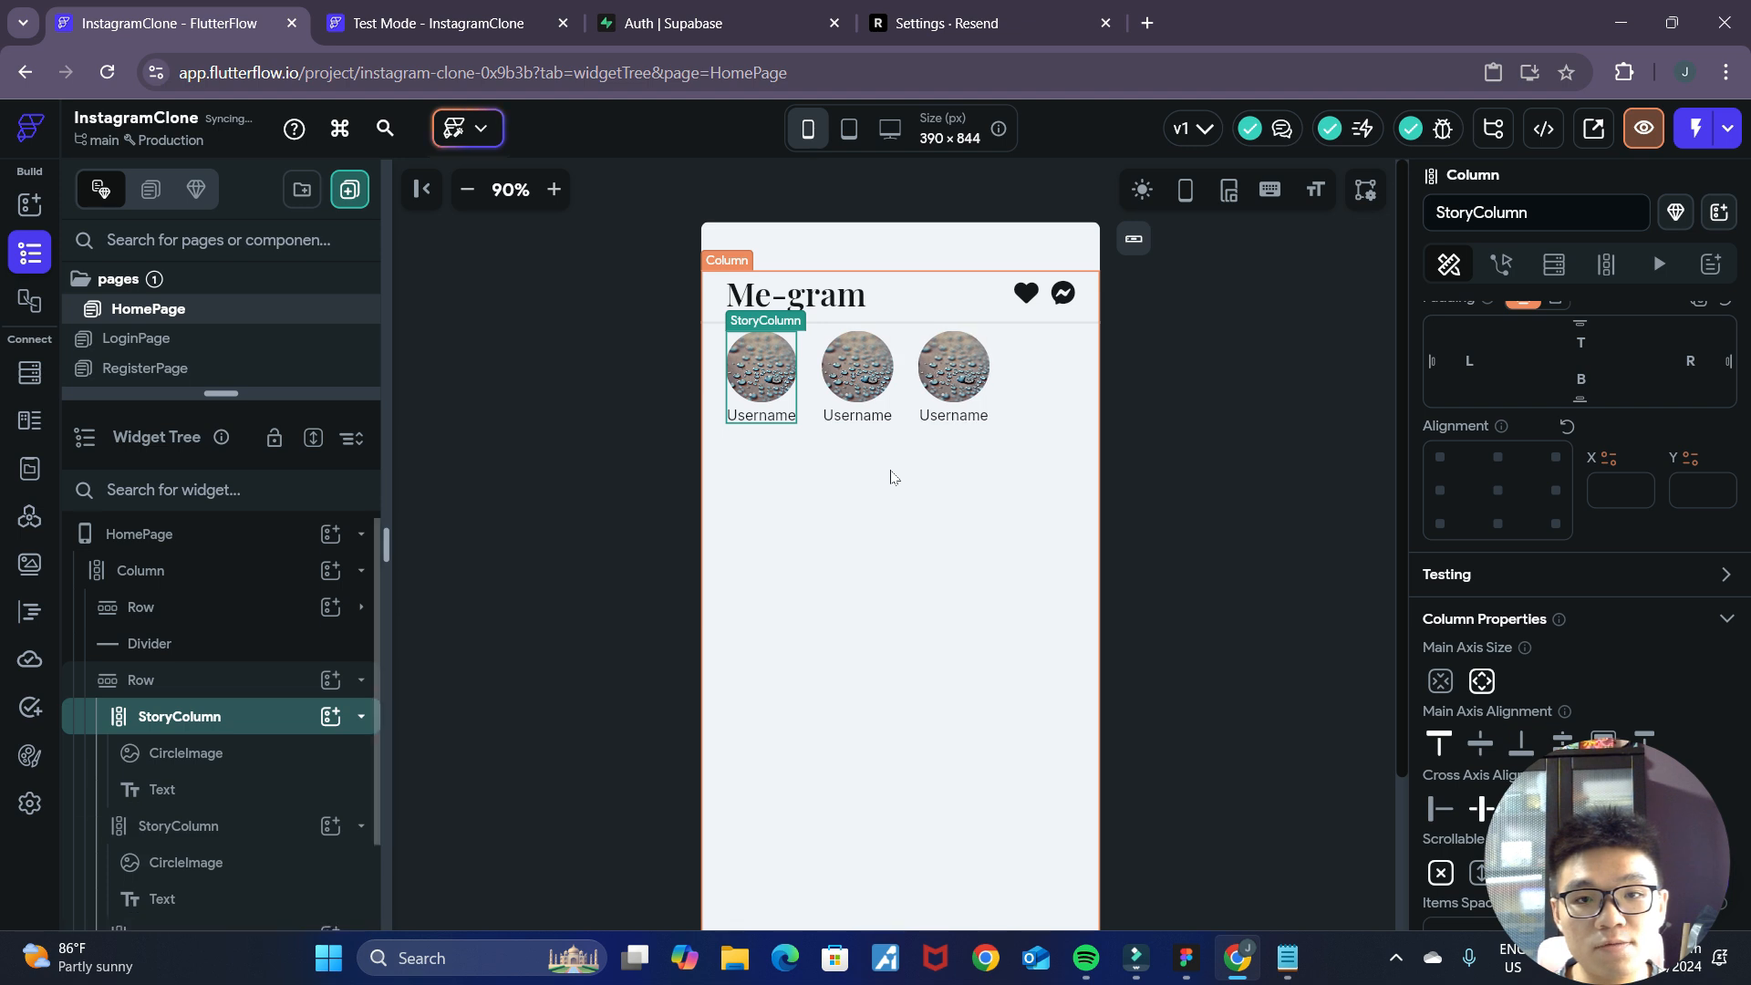
key("ctrl+d")
left_click(1233, 474)
Clear the left and right padding of the stories Row and set its start spacing to 24.
left_click(1002, 401)
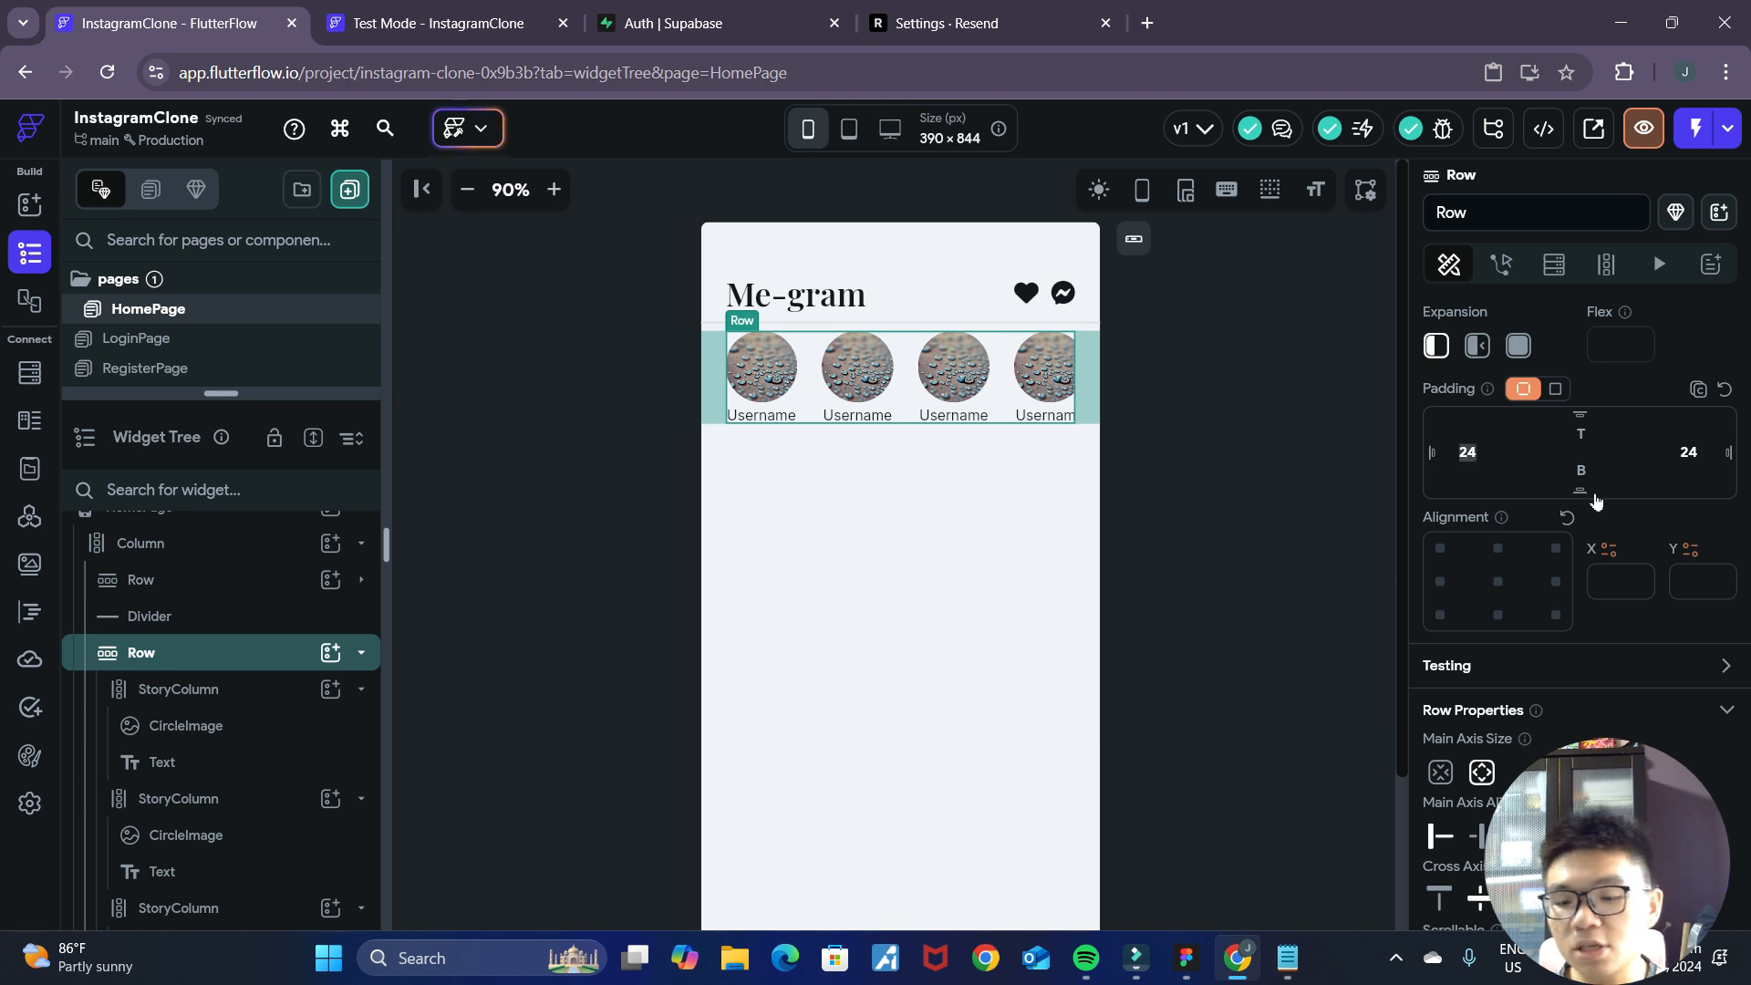
key("BackSpace")
key("BackSpace")
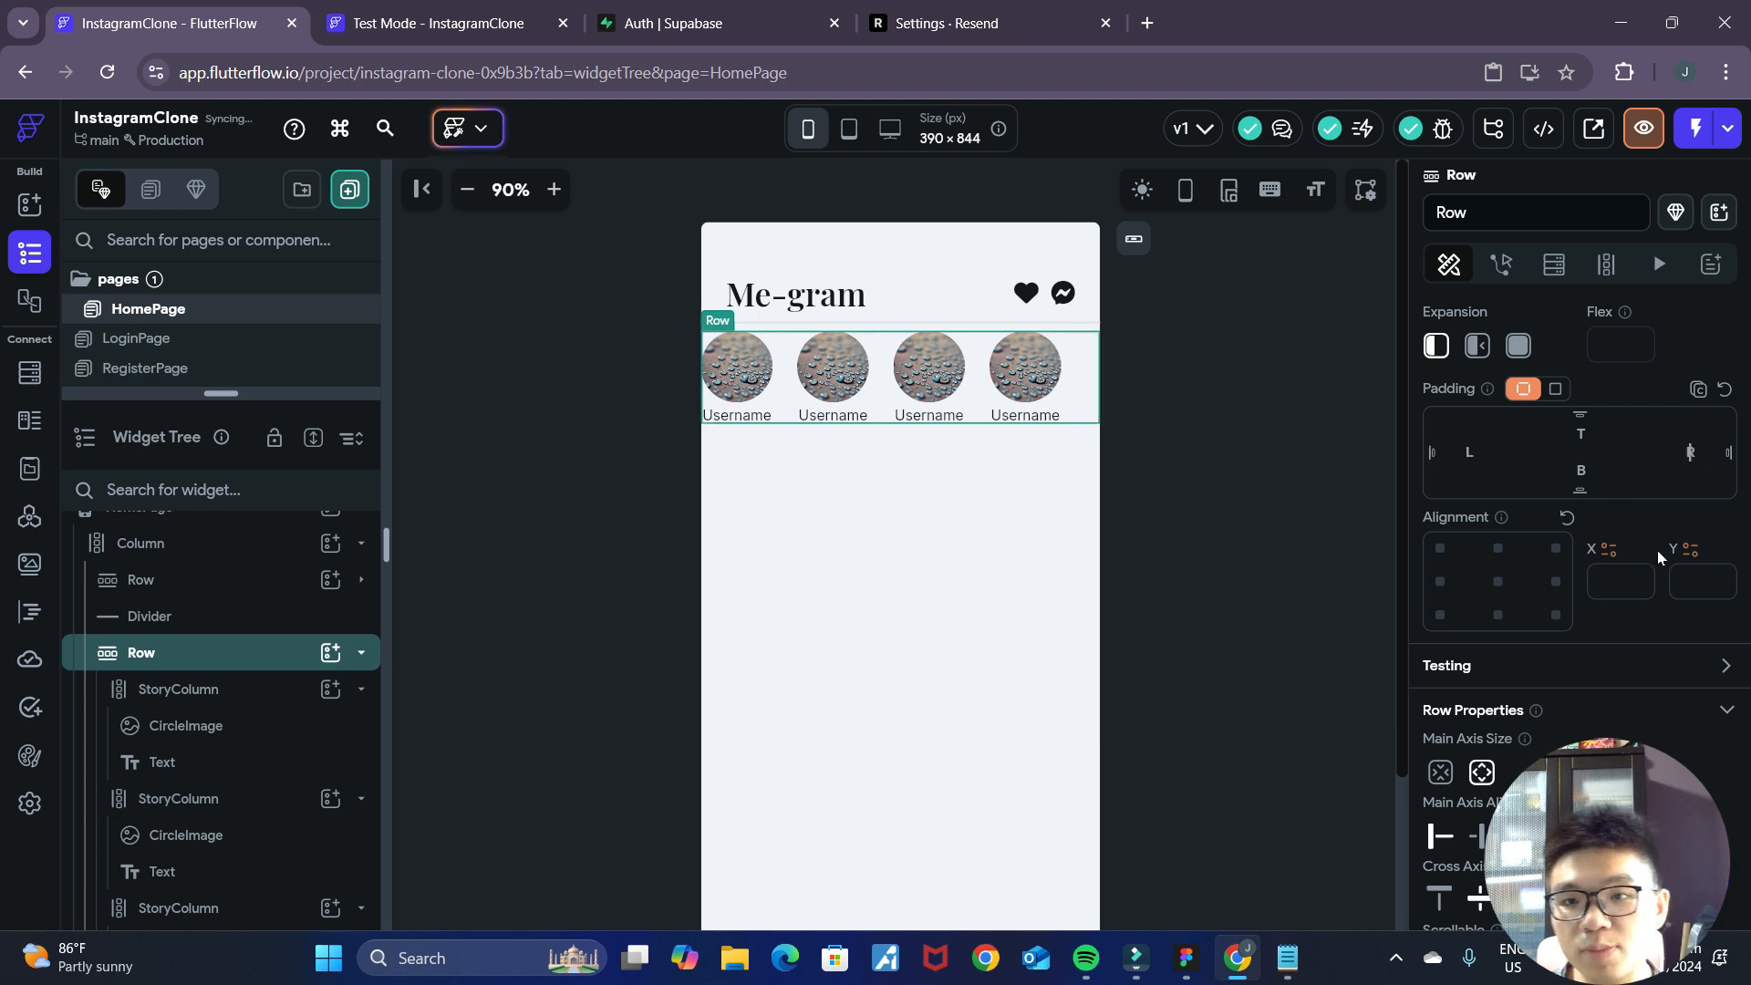
scroll(1631, 649, "down", 5)
left_click(1490, 641)
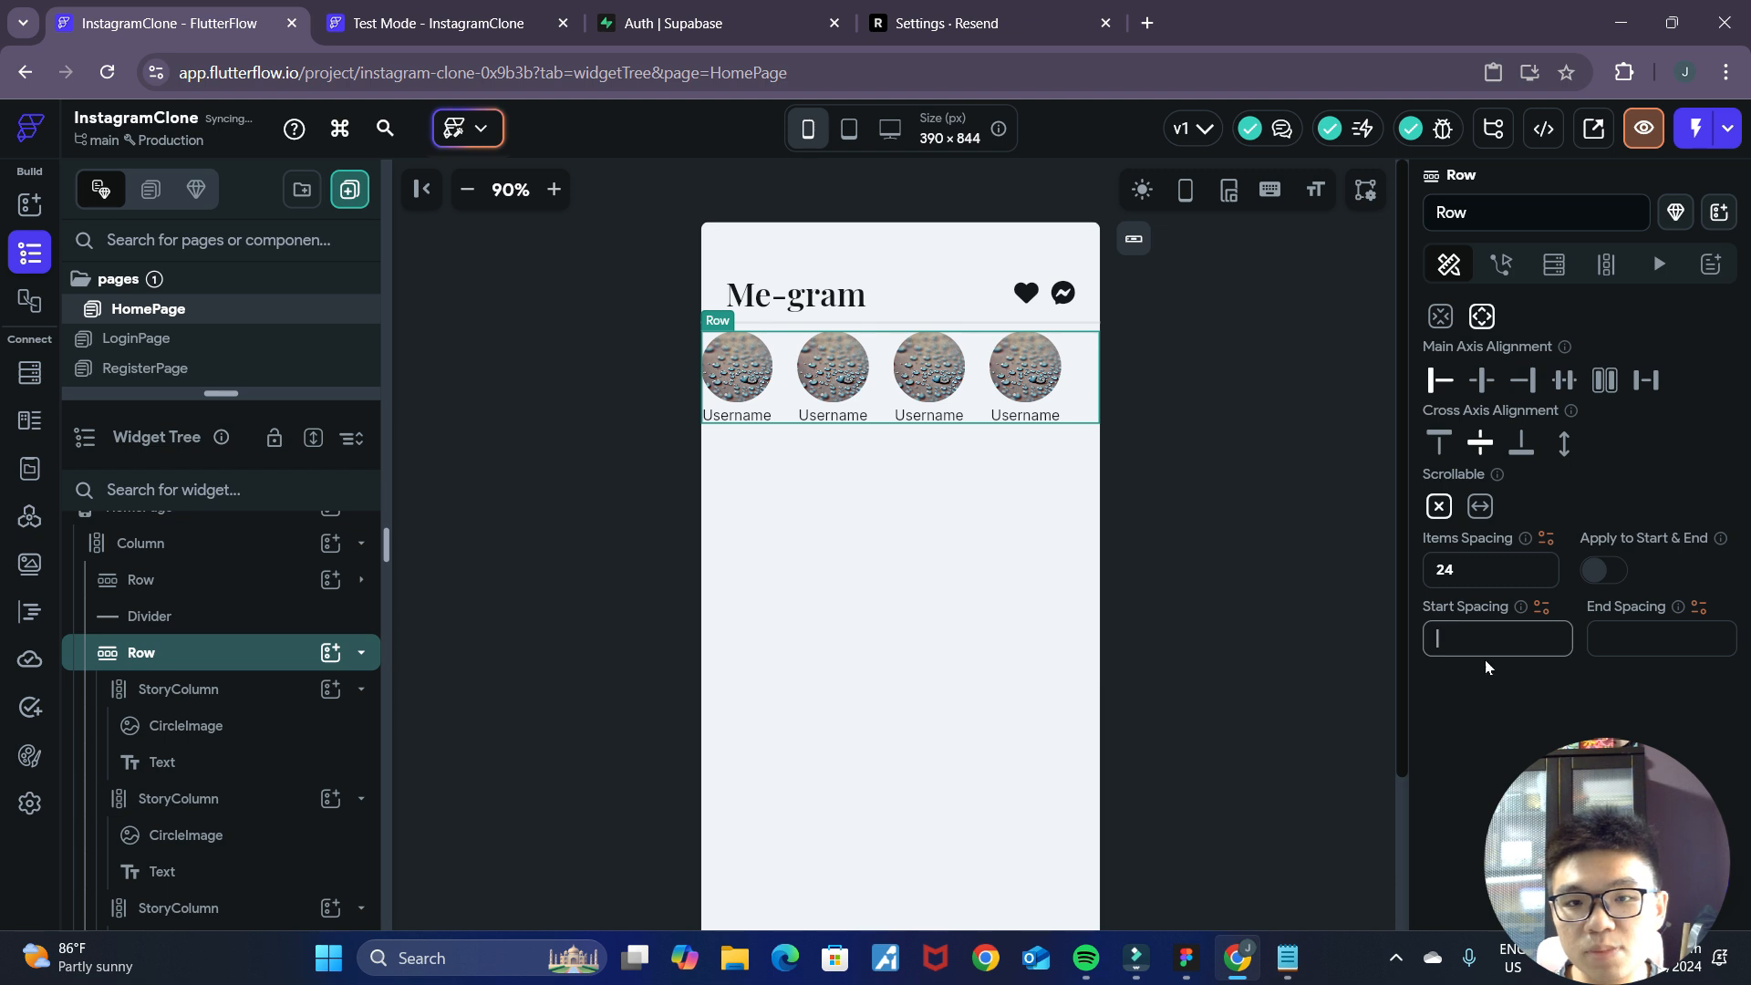
type("24")
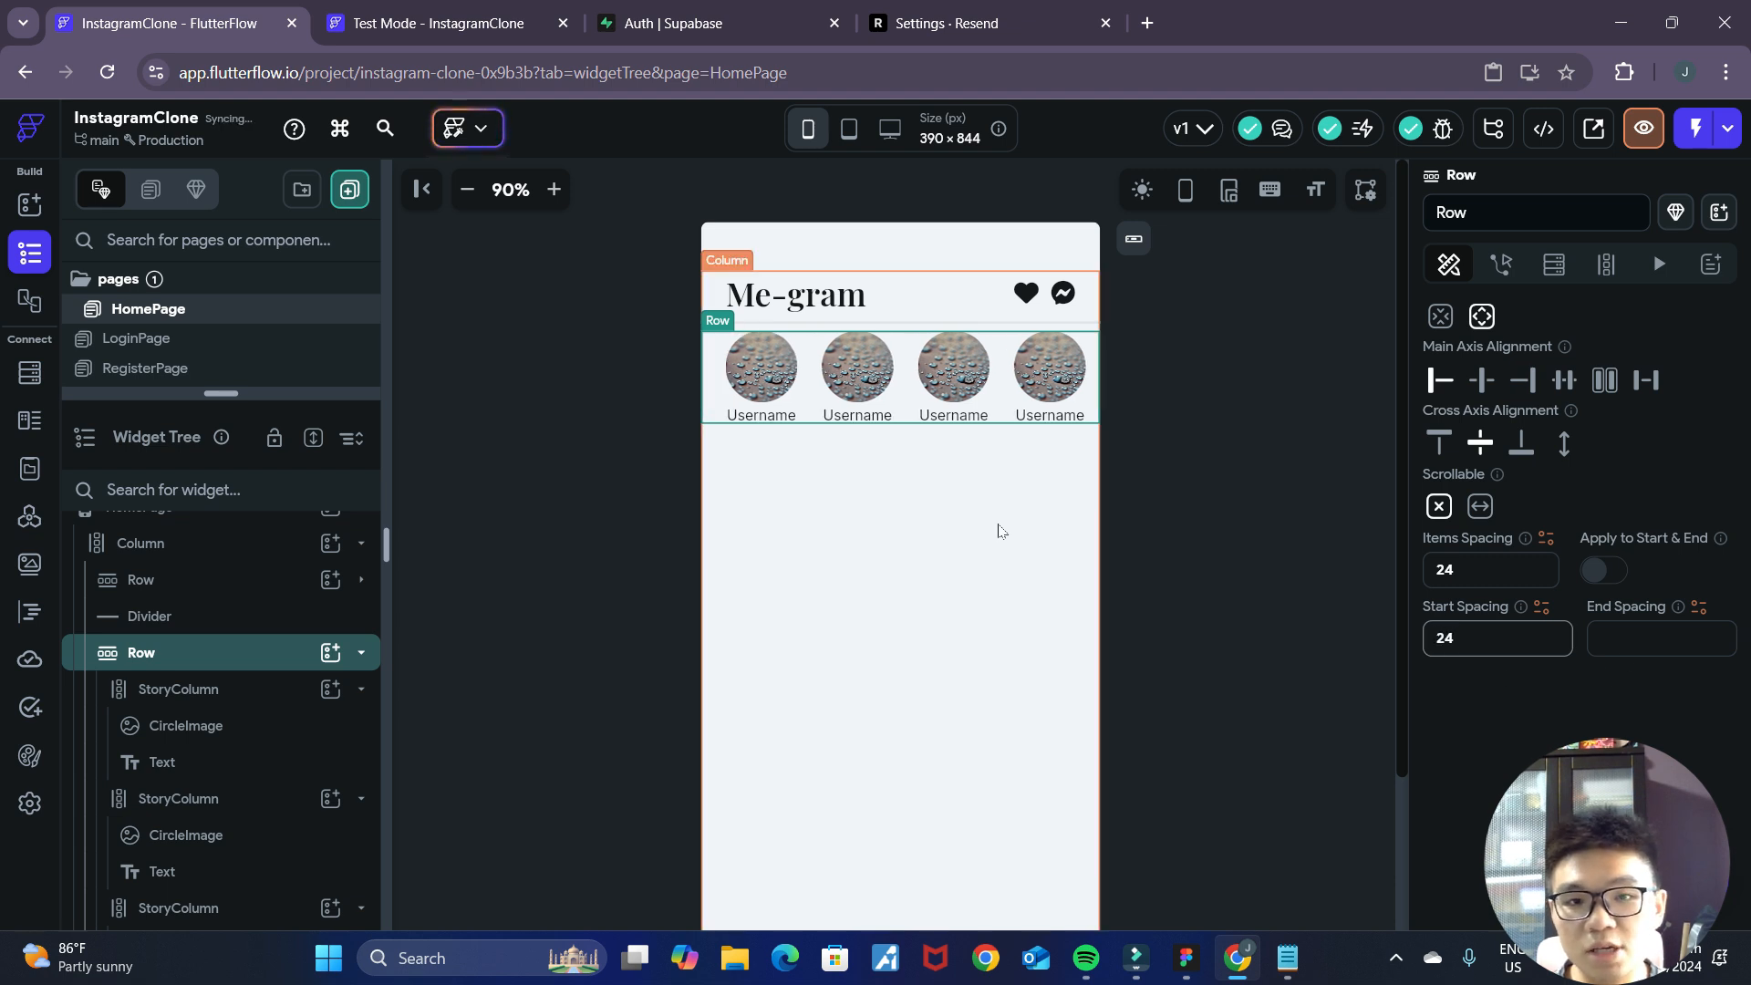
left_click(1242, 497)
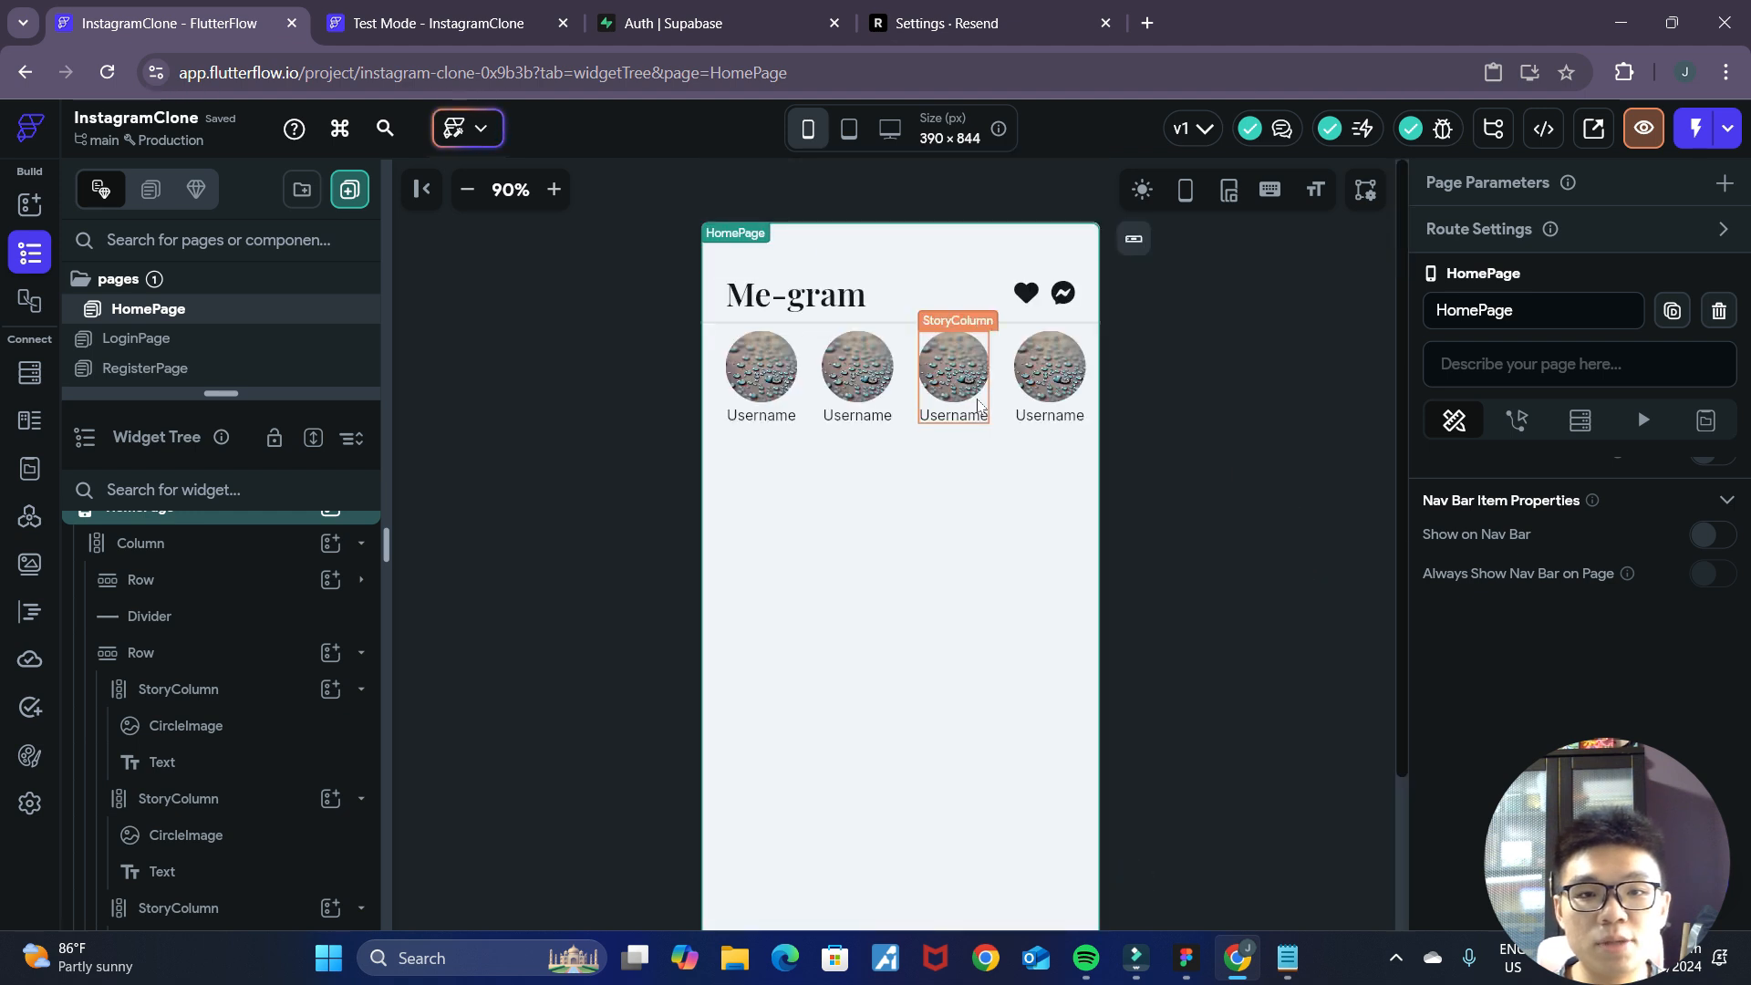
Set the top padding of the stories Row to 8 to separate it from the divider.
left_click(1006, 406)
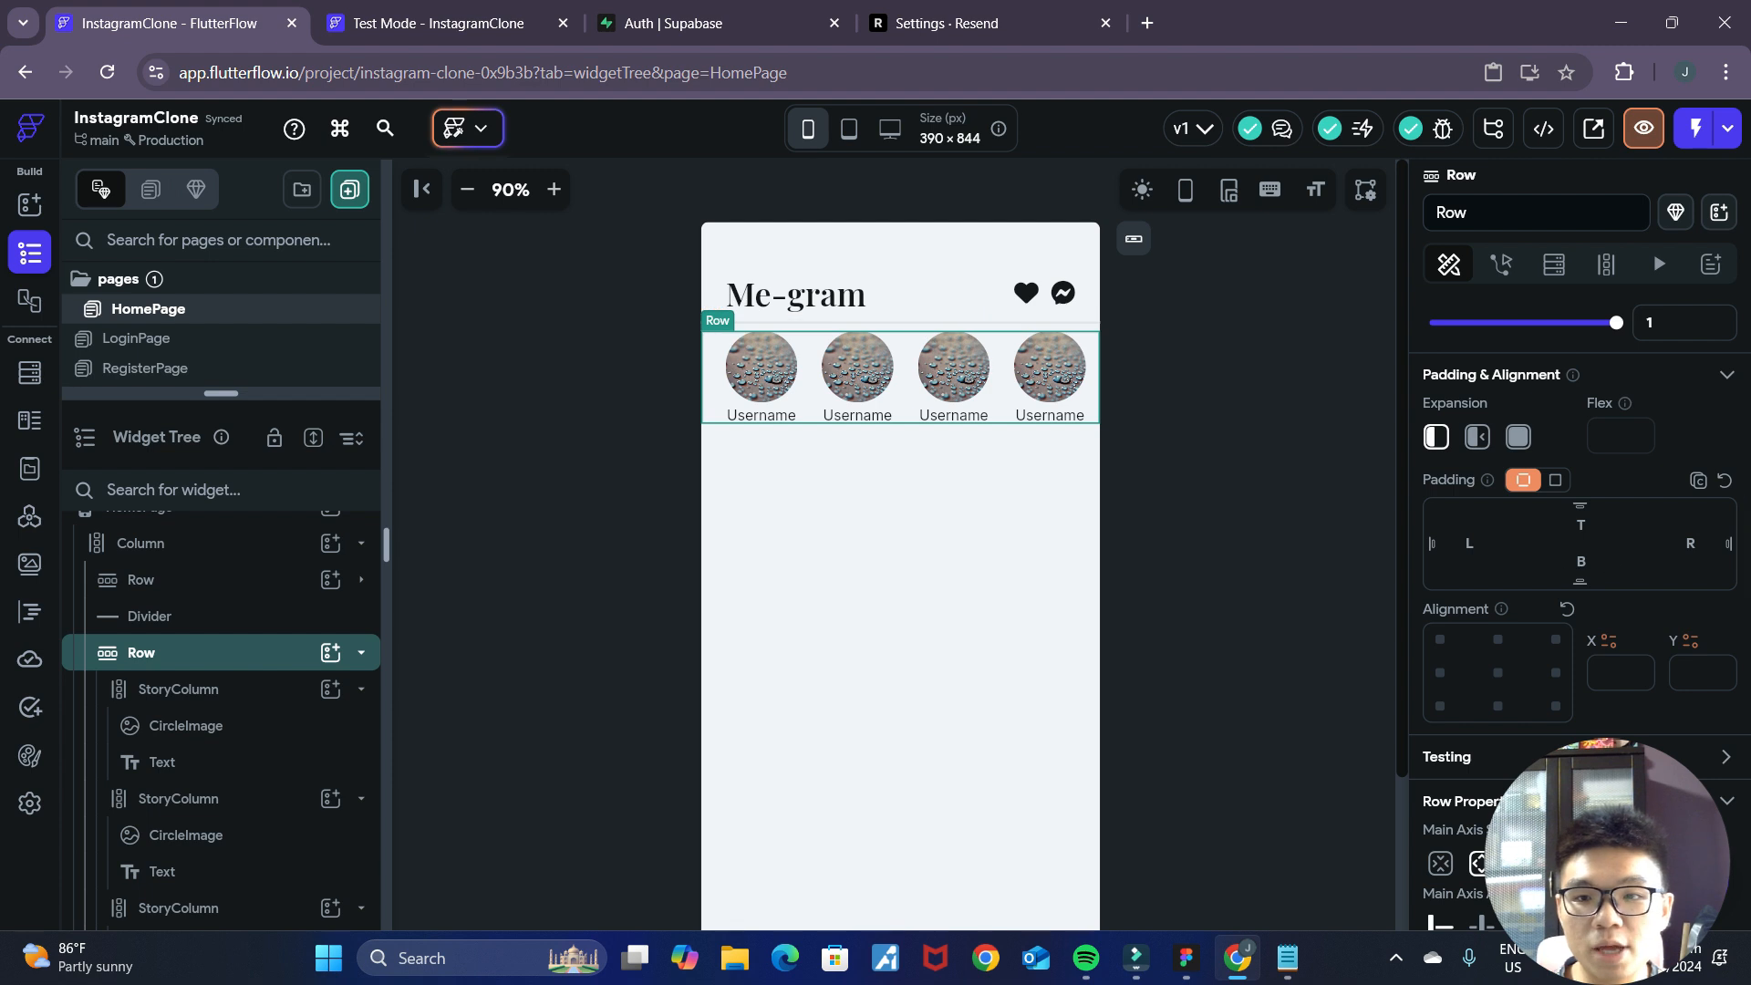
left_click(1249, 503)
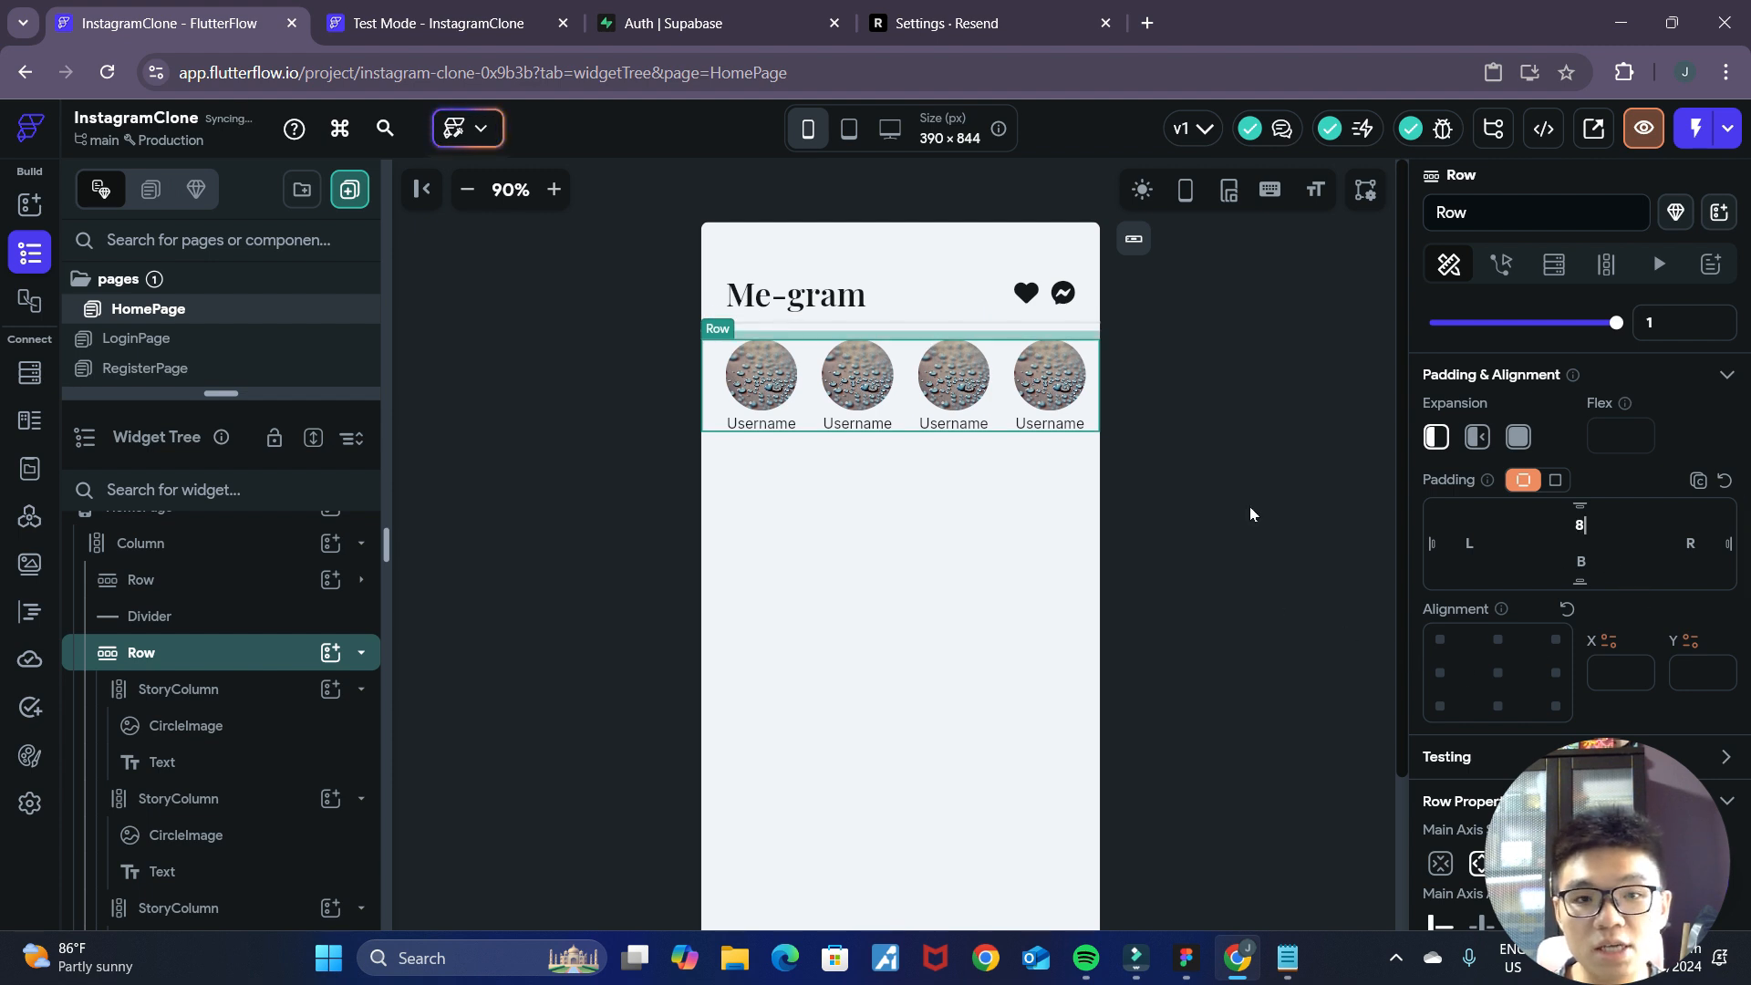
scroll(1301, 632, "down", 2)
scroll(1301, 632, "up", 2)
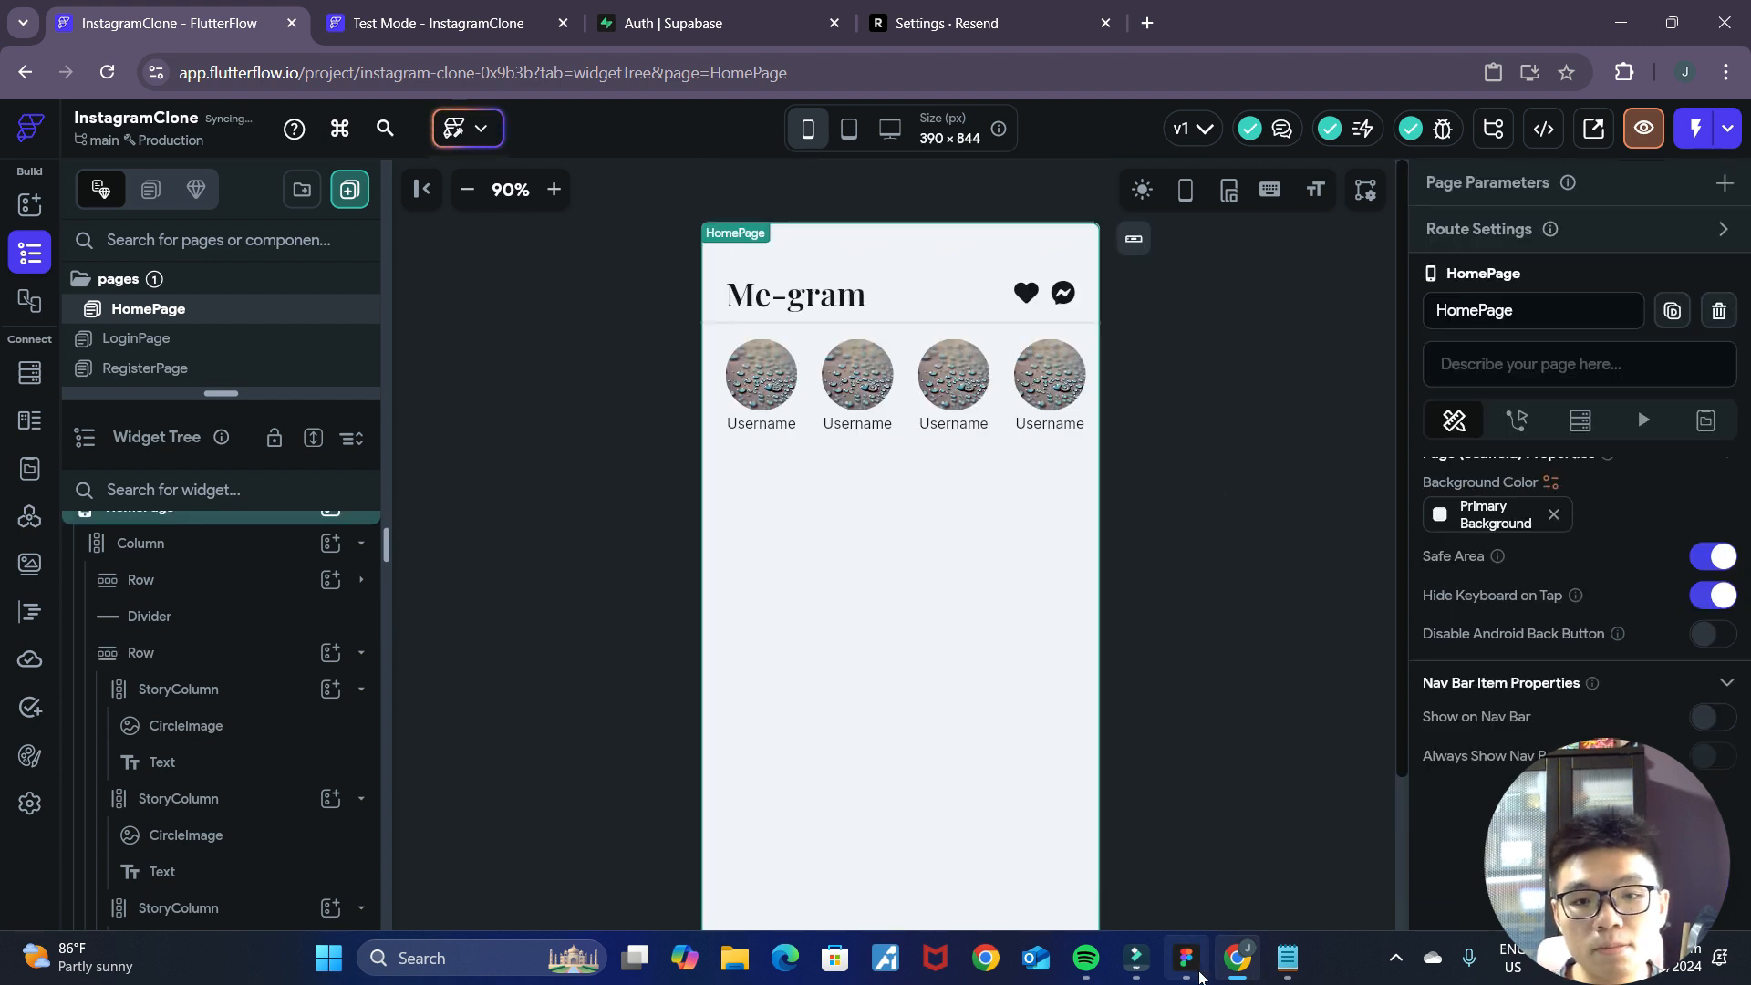
Check the area below the stories in the Figma mockup, and add a Divider beneath the stories Row in FlutterFlow's main Column.
left_click(1177, 967)
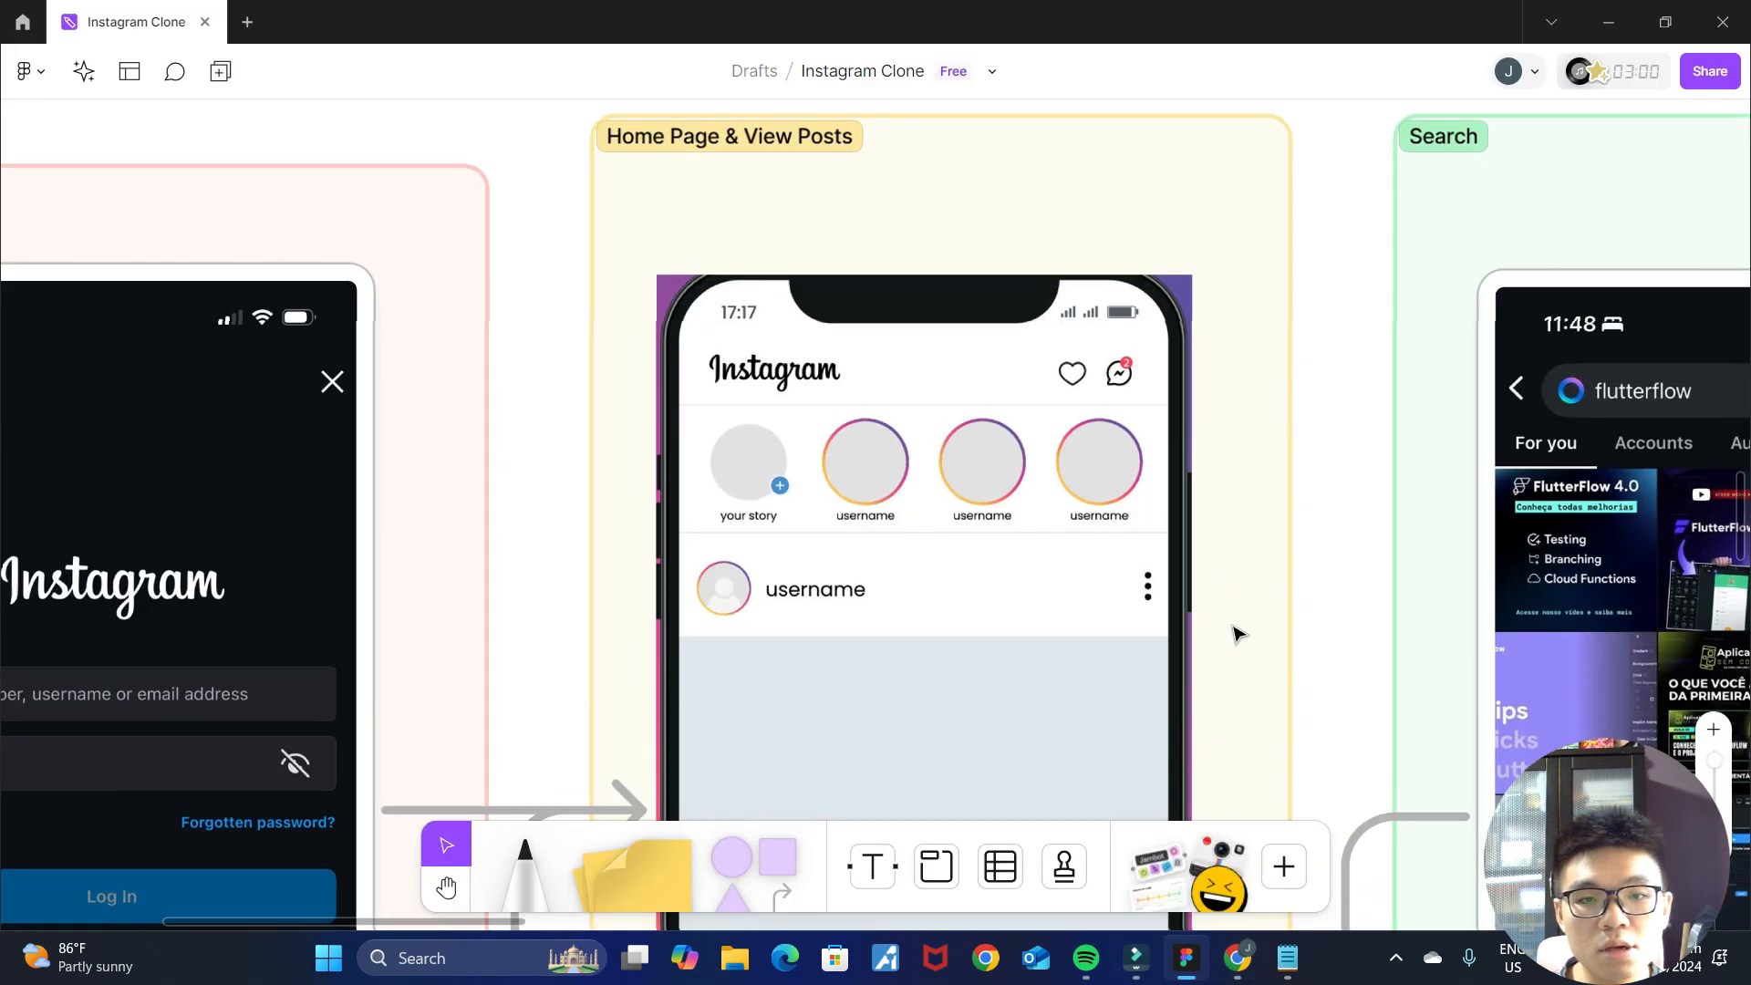
scroll(1235, 629, "down", 3)
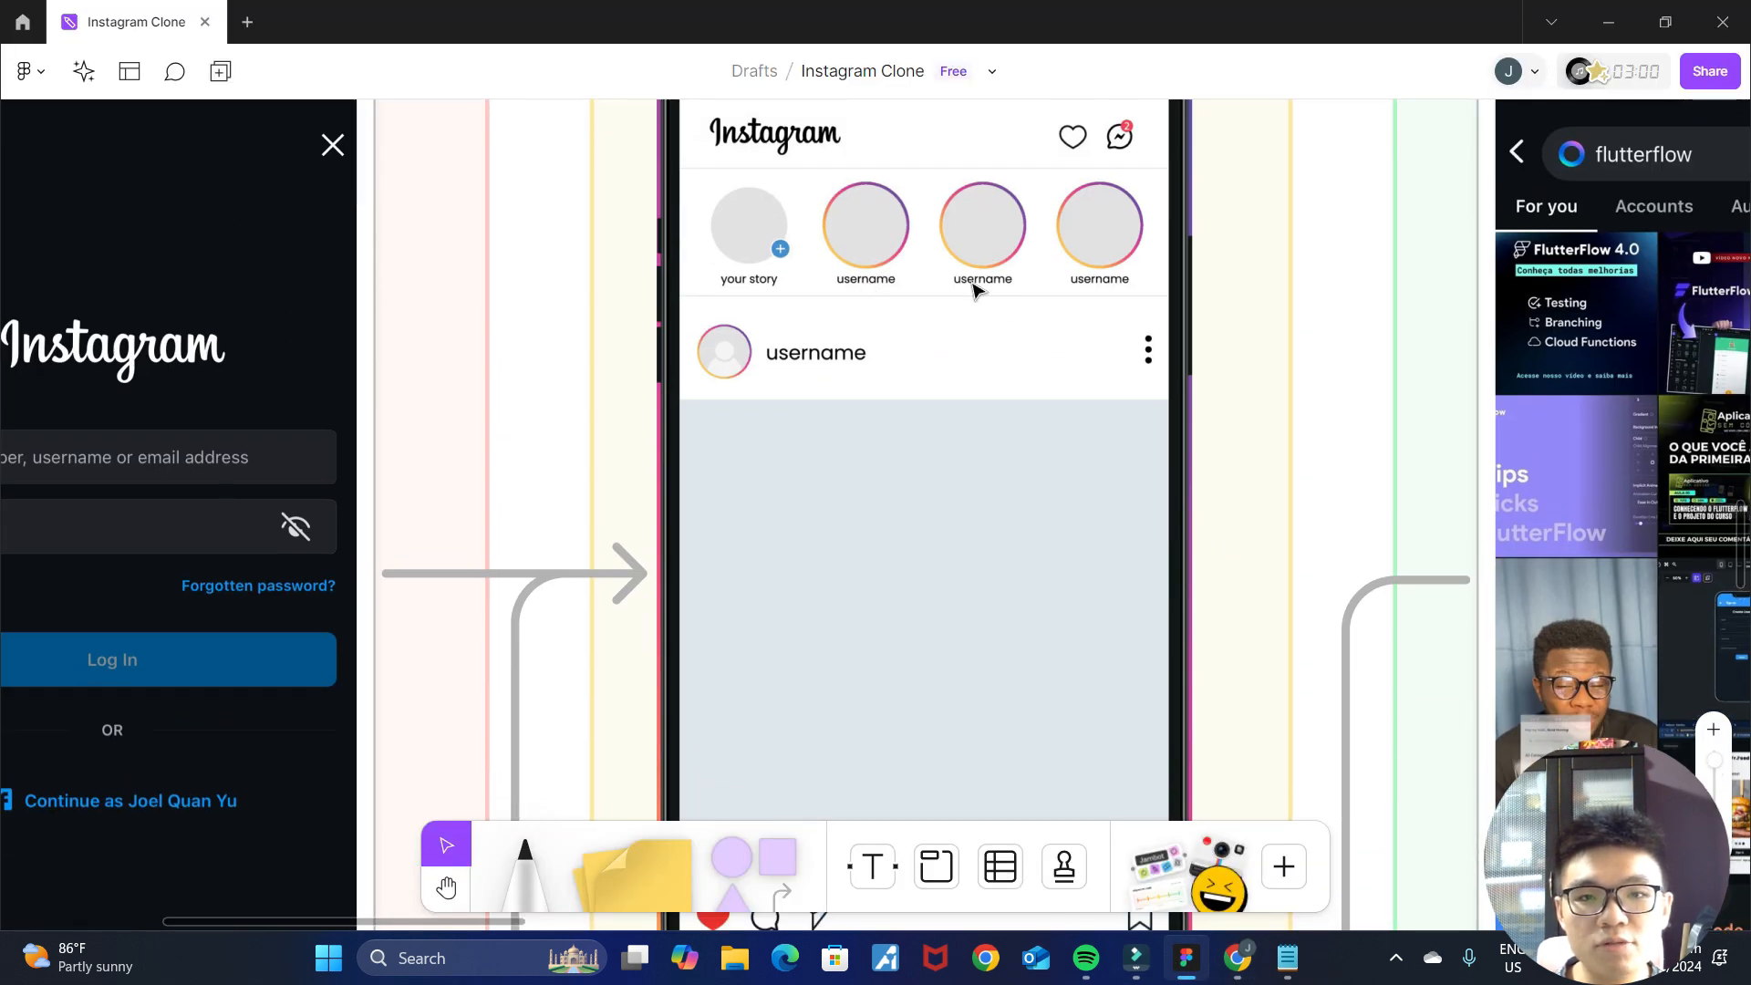
scroll(1220, 410, "down", 3)
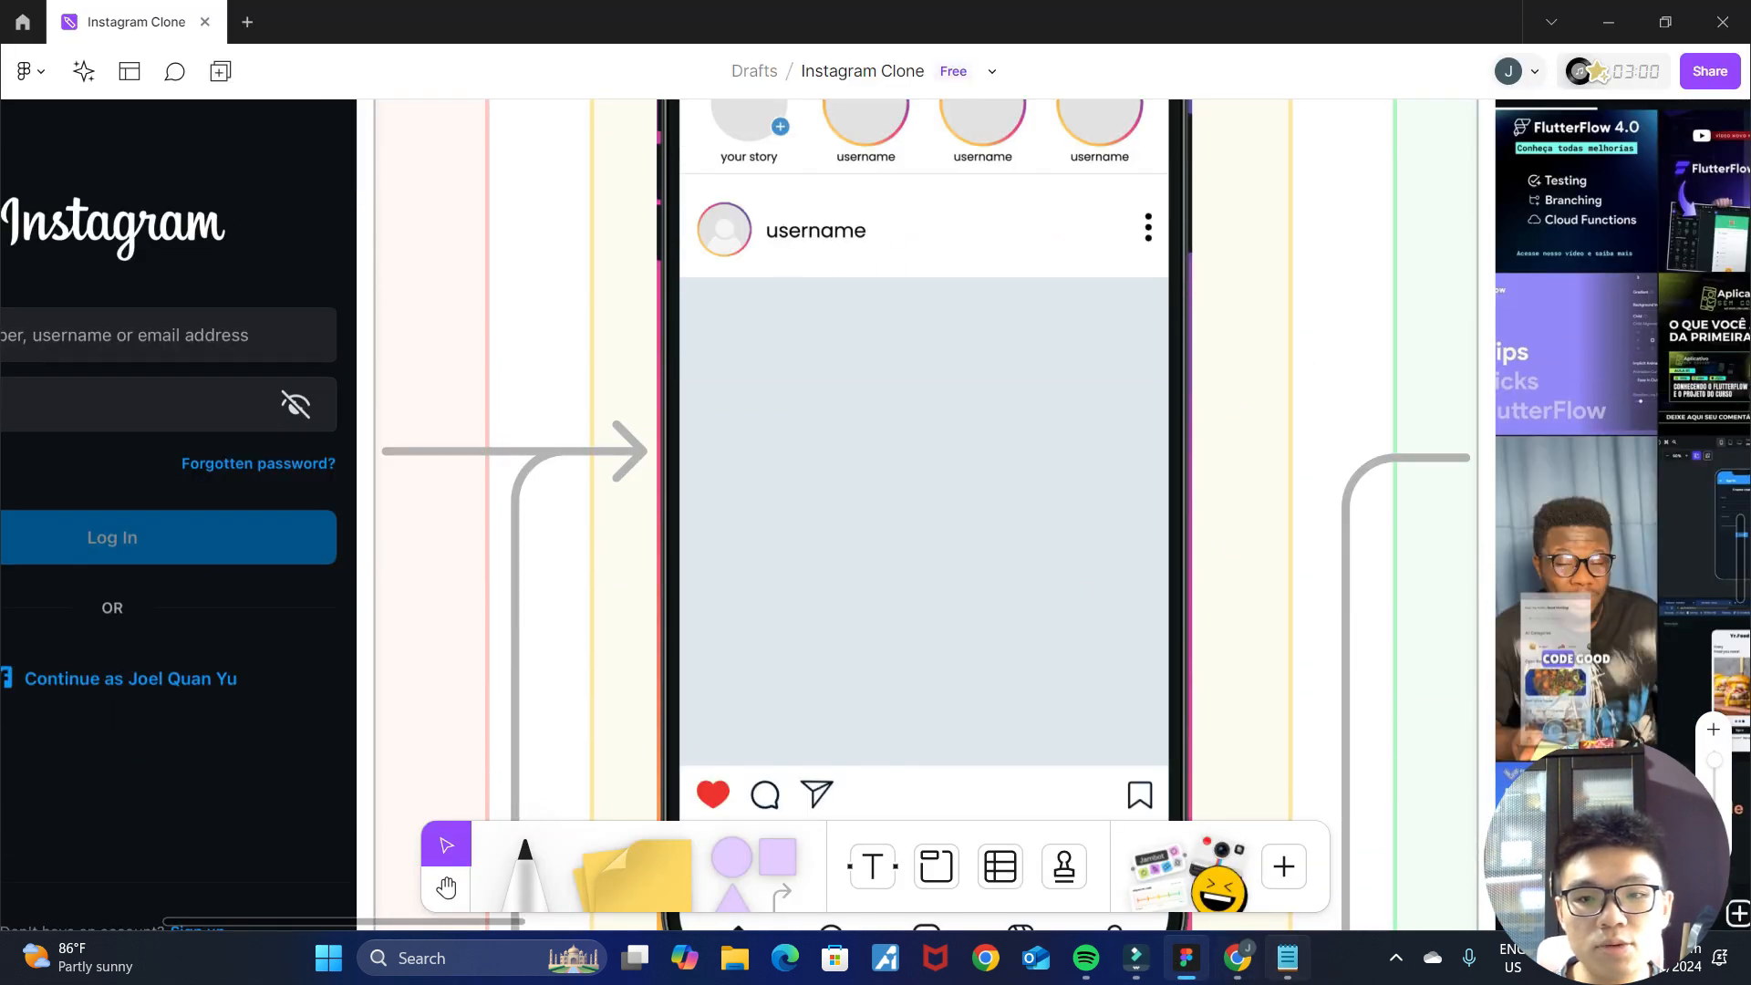
left_click(1238, 959)
left_click(883, 505)
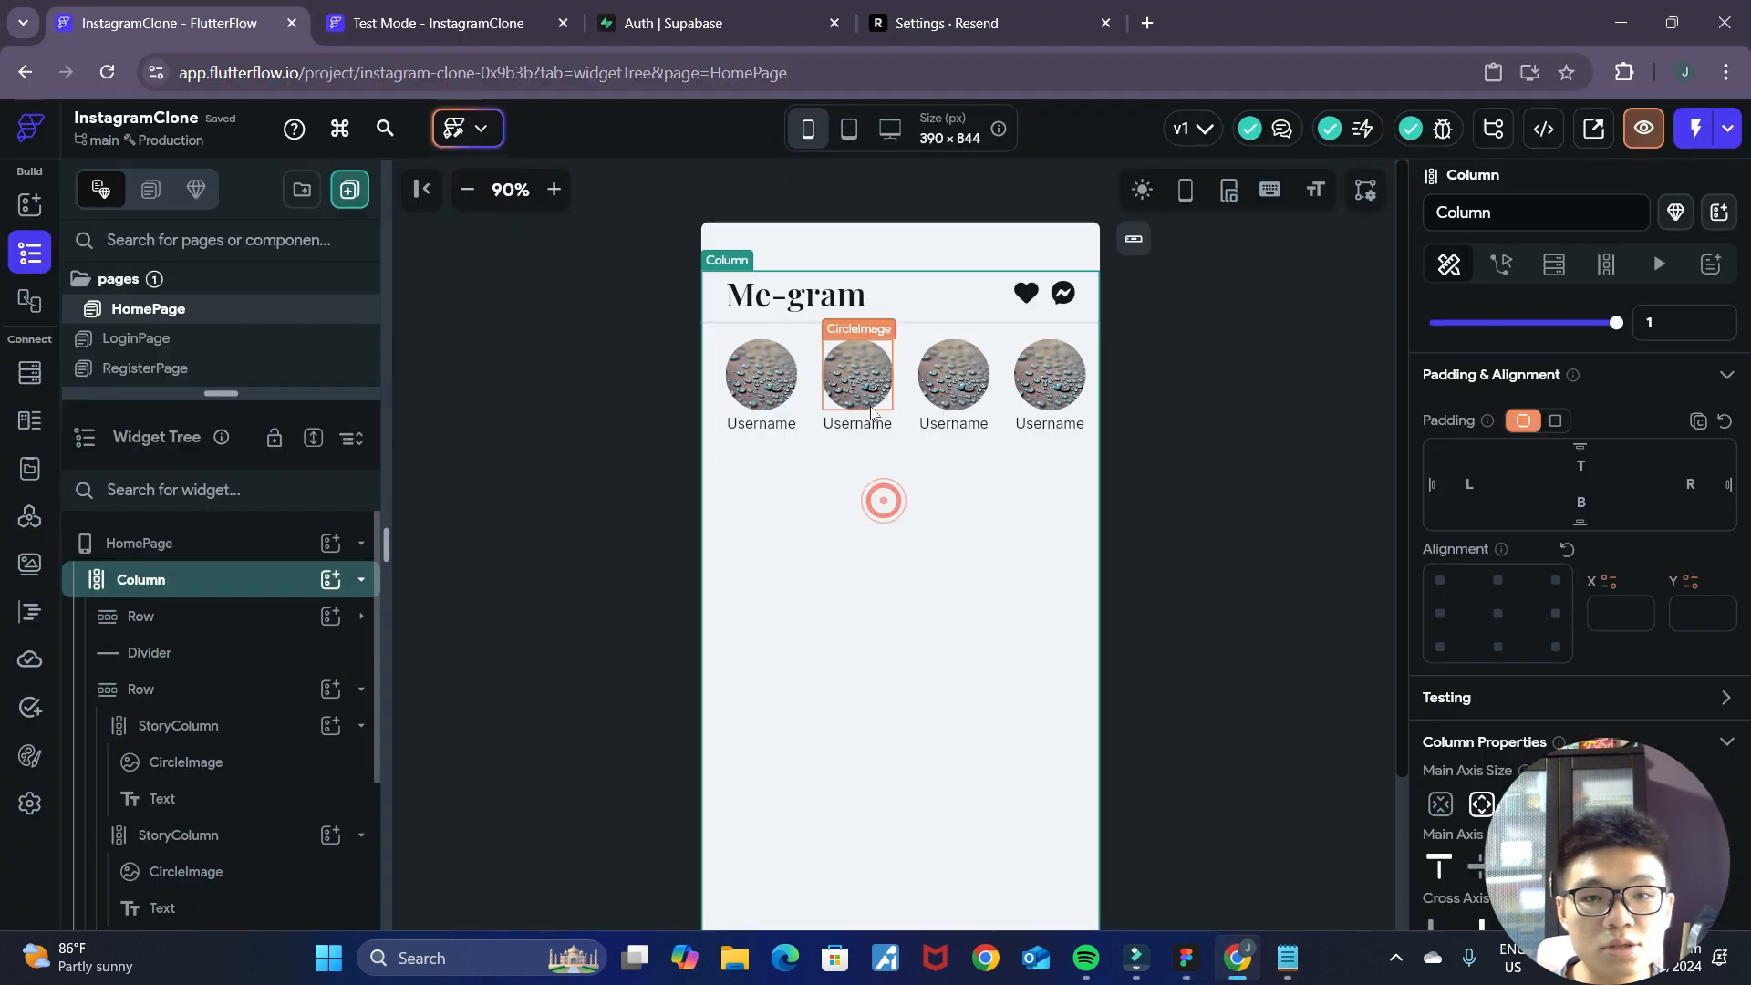
left_click(908, 423)
left_click(361, 653)
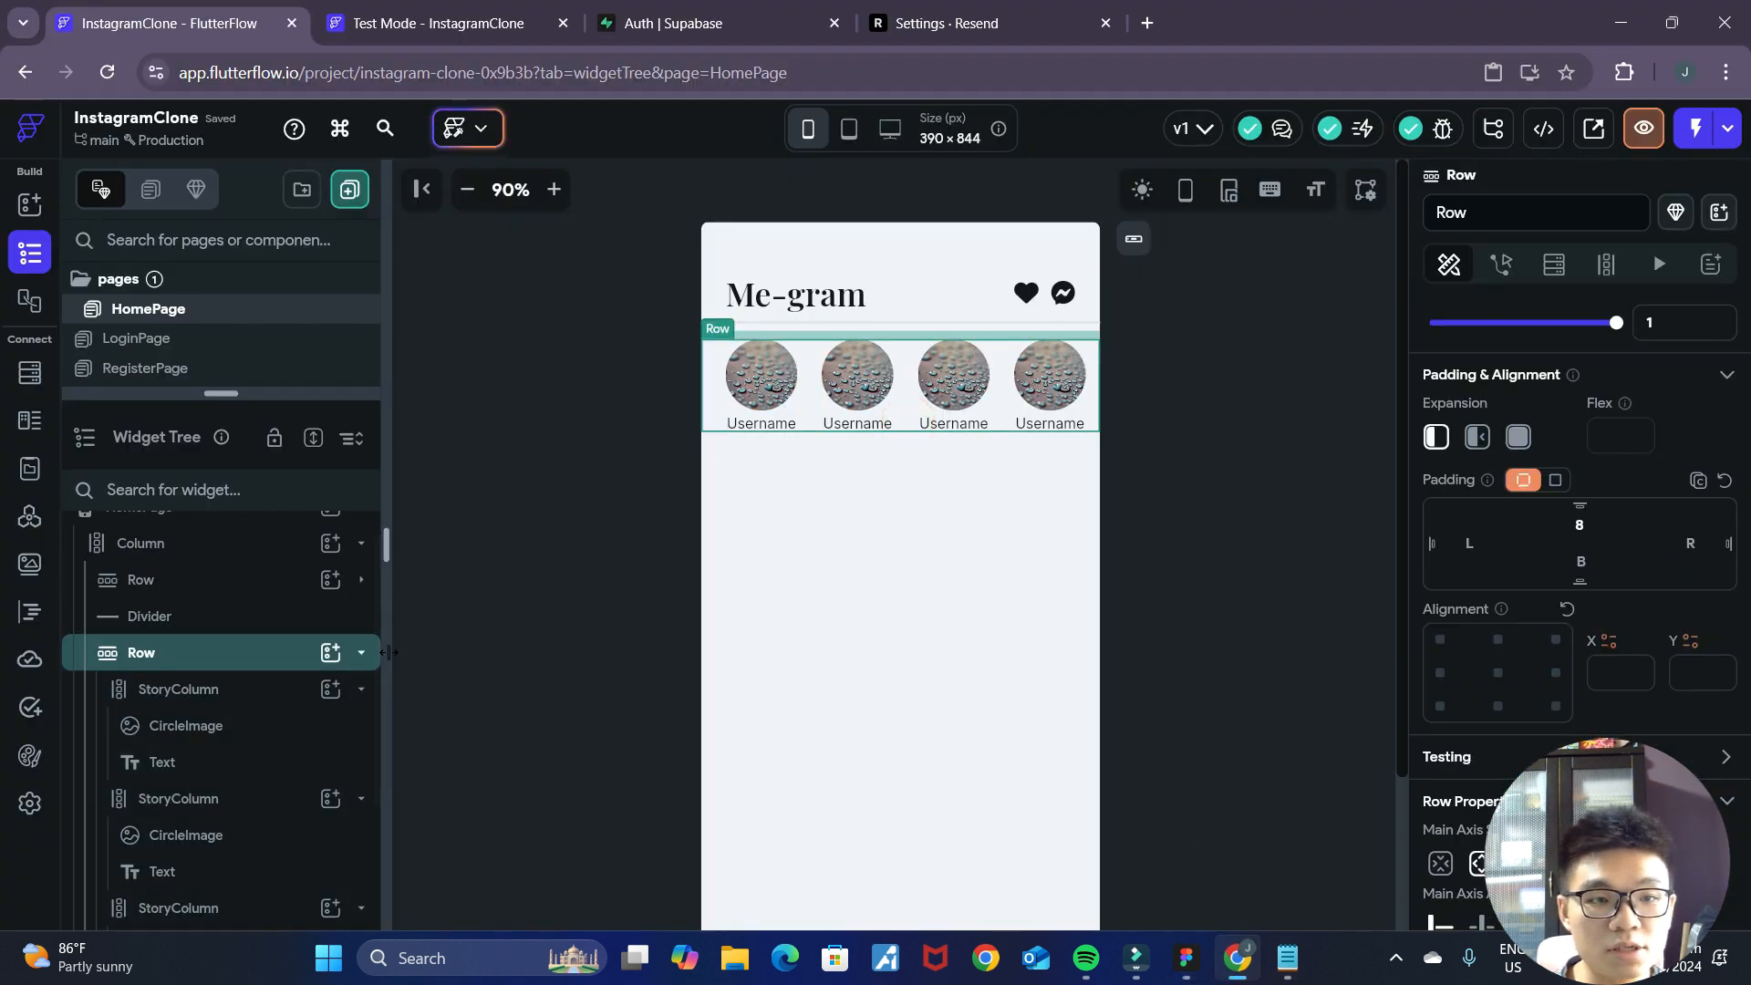
left_click(331, 580)
type("divid")
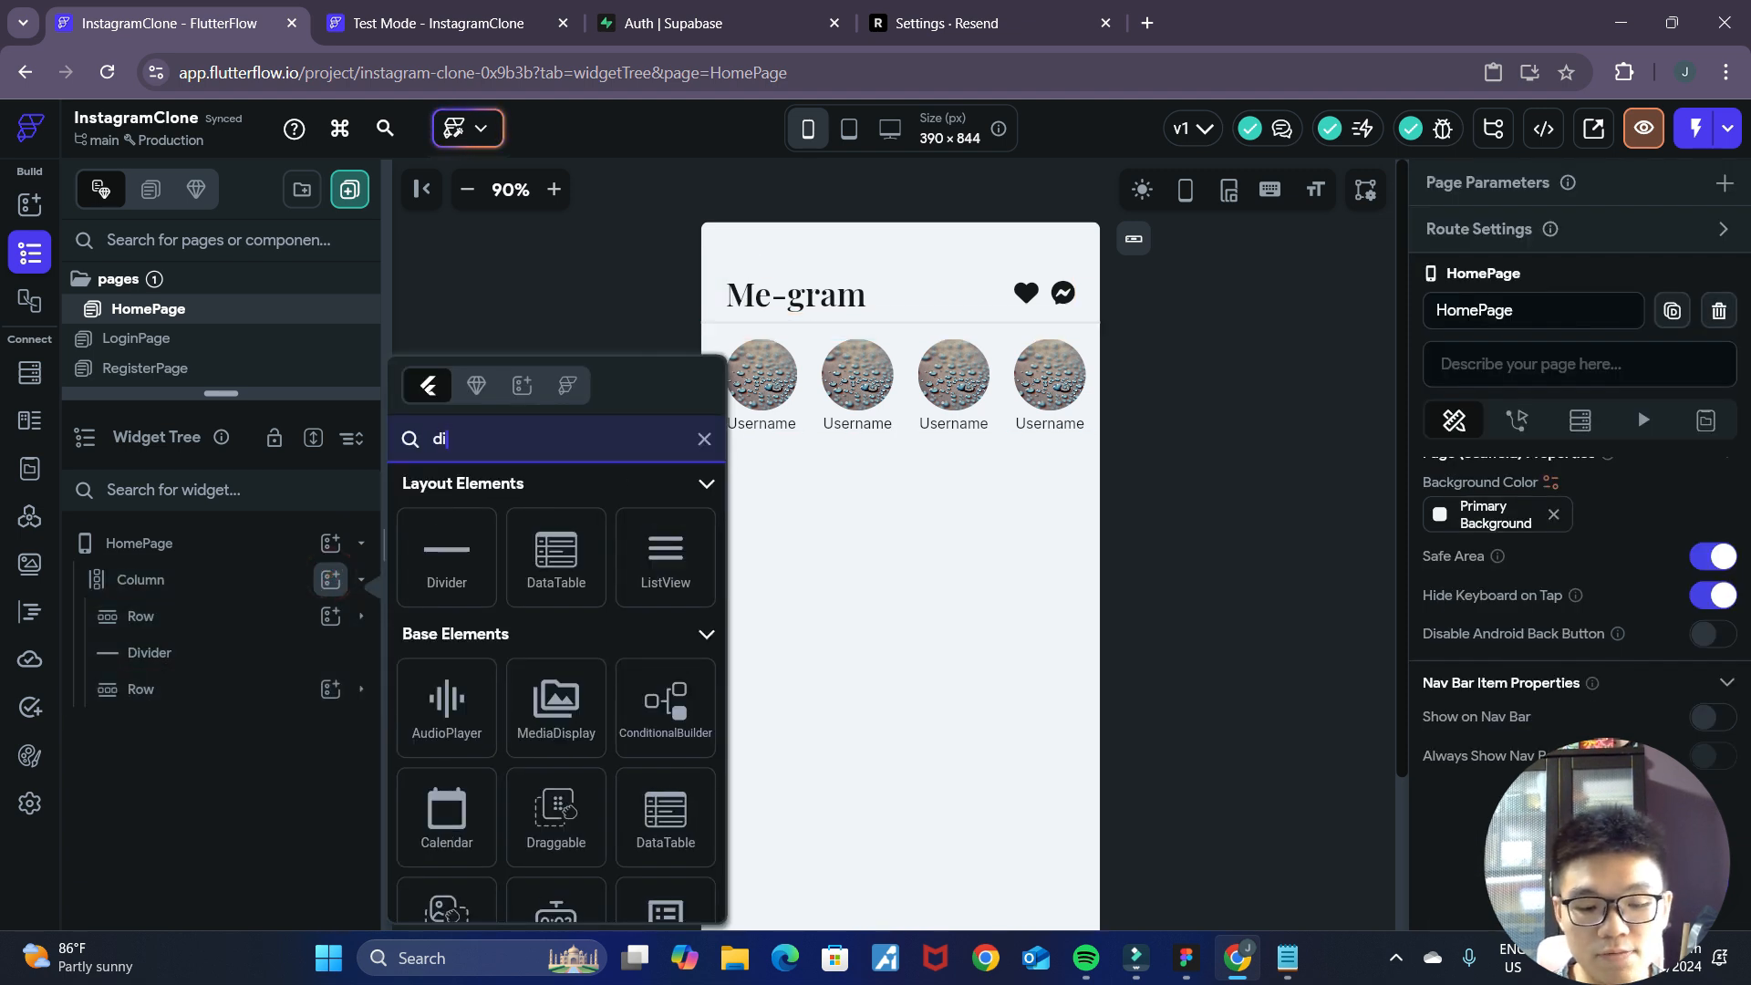
left_click(446, 566)
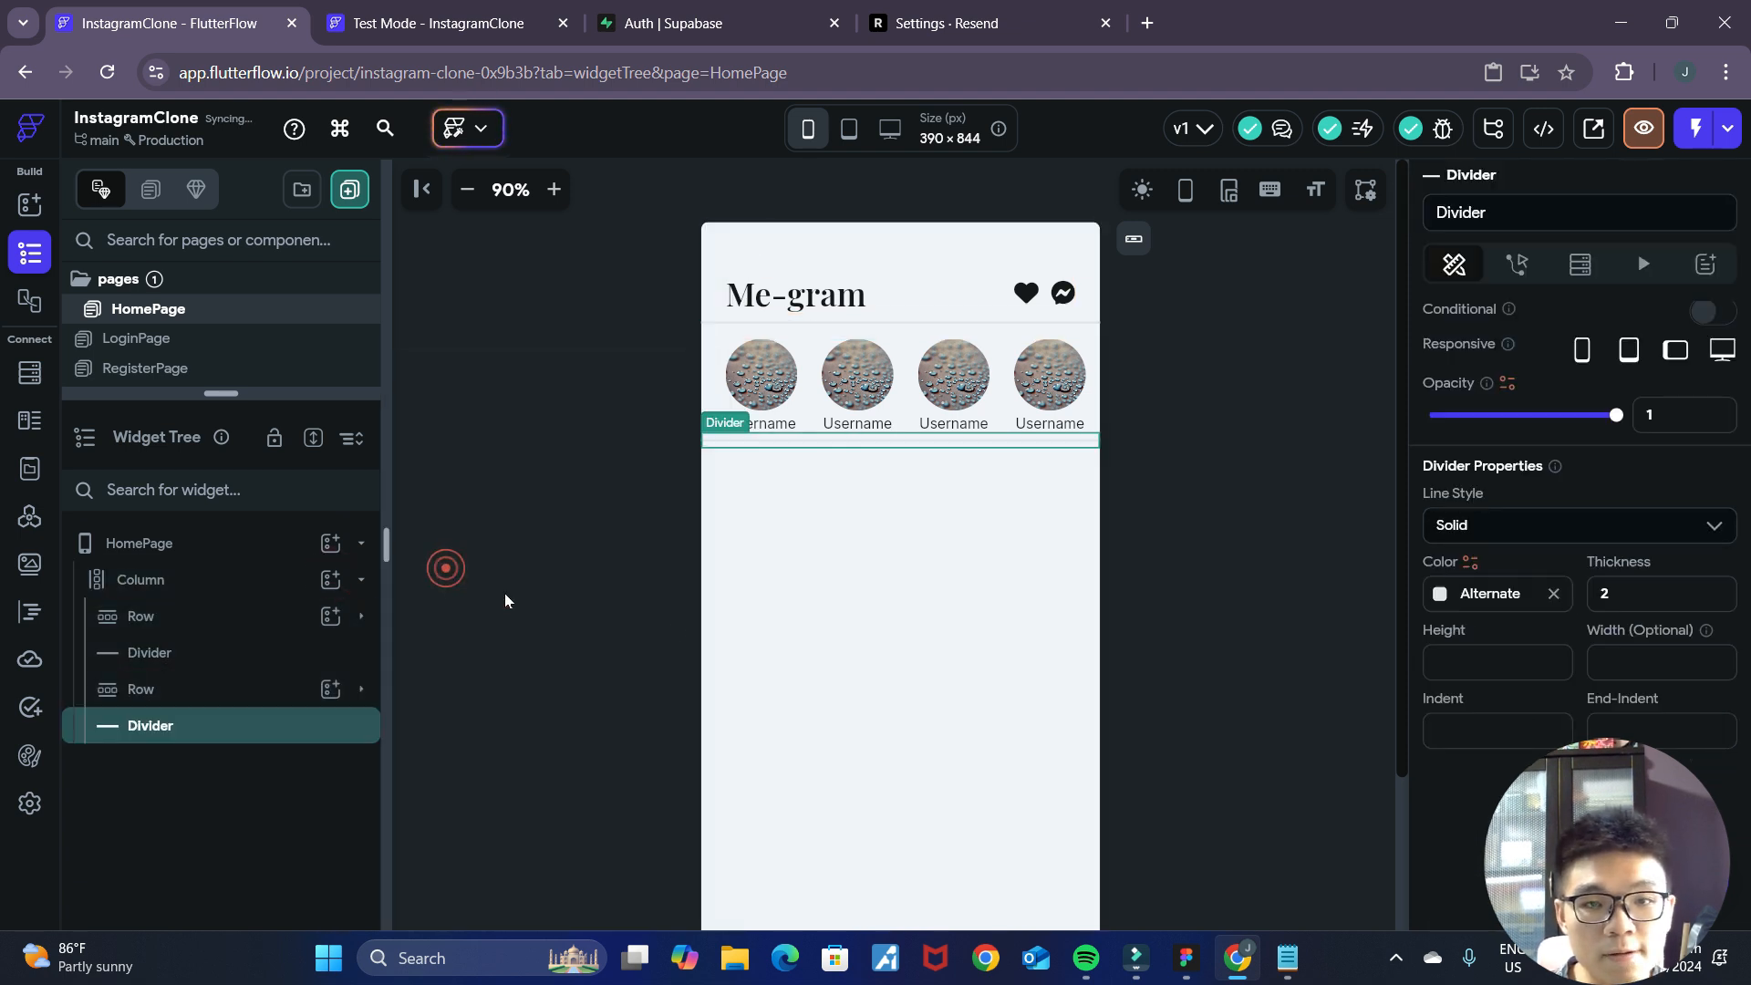
left_click(1154, 522)
Set the bottom padding of the stories Row to 8 to separate it from the new Divider.
left_click(997, 446)
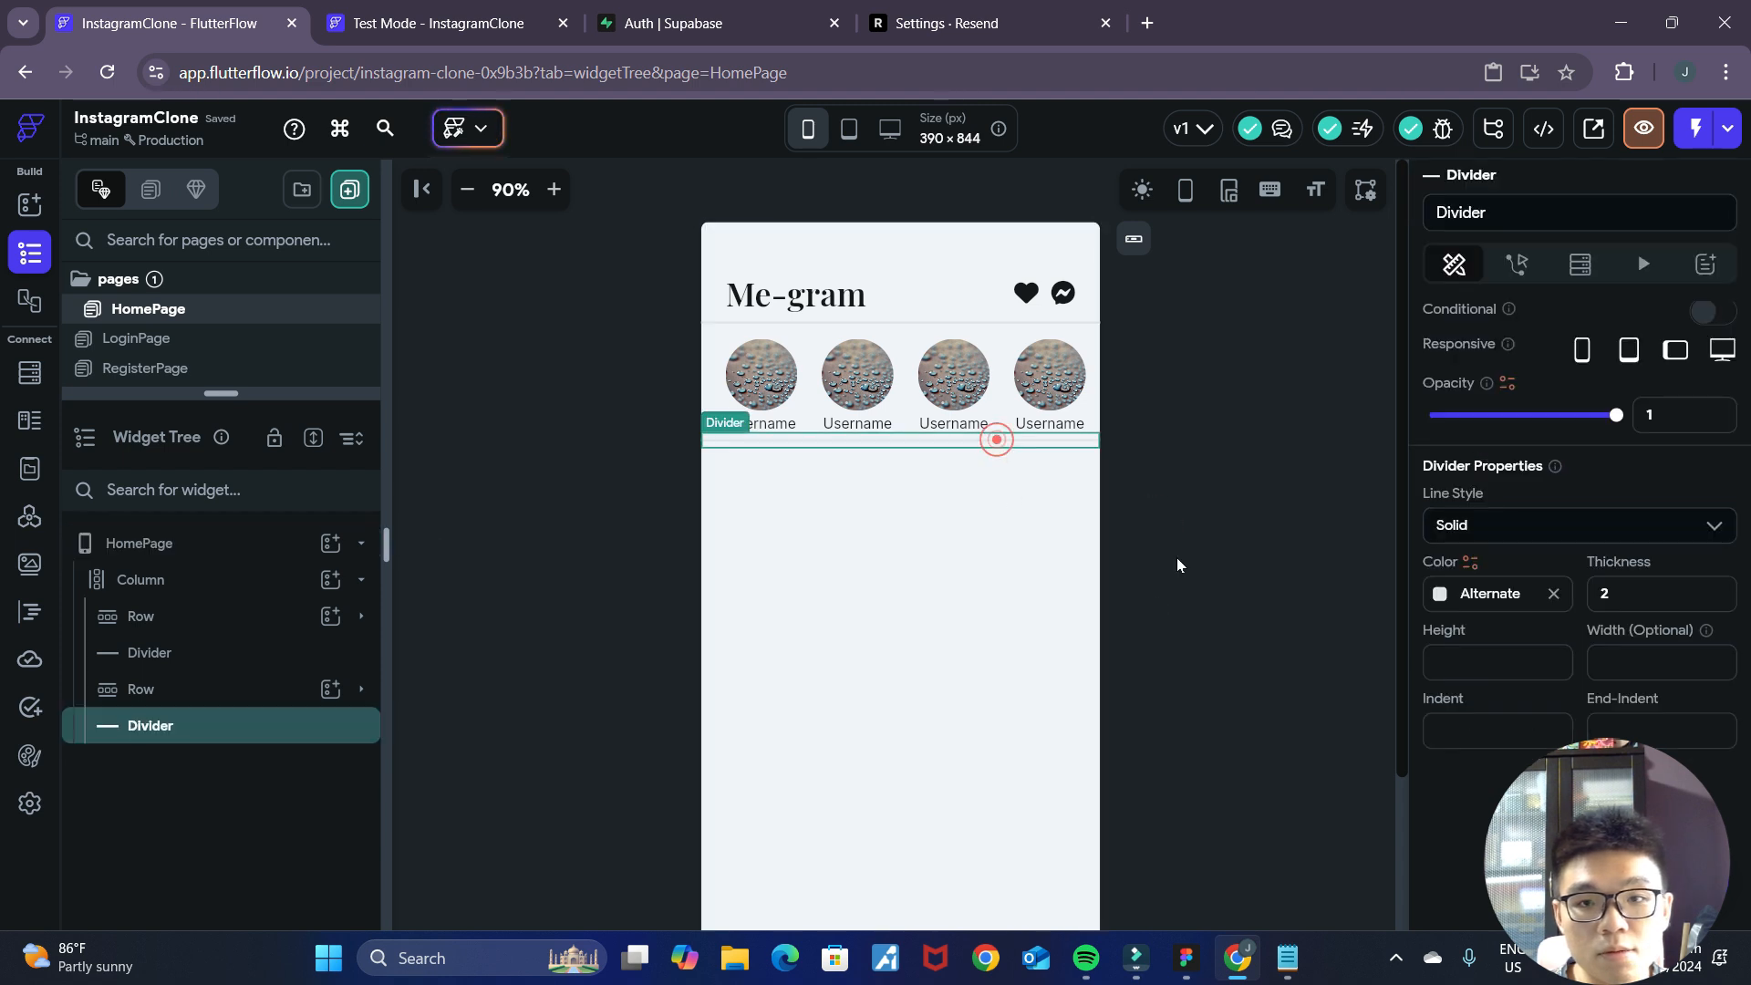
left_click(1094, 415)
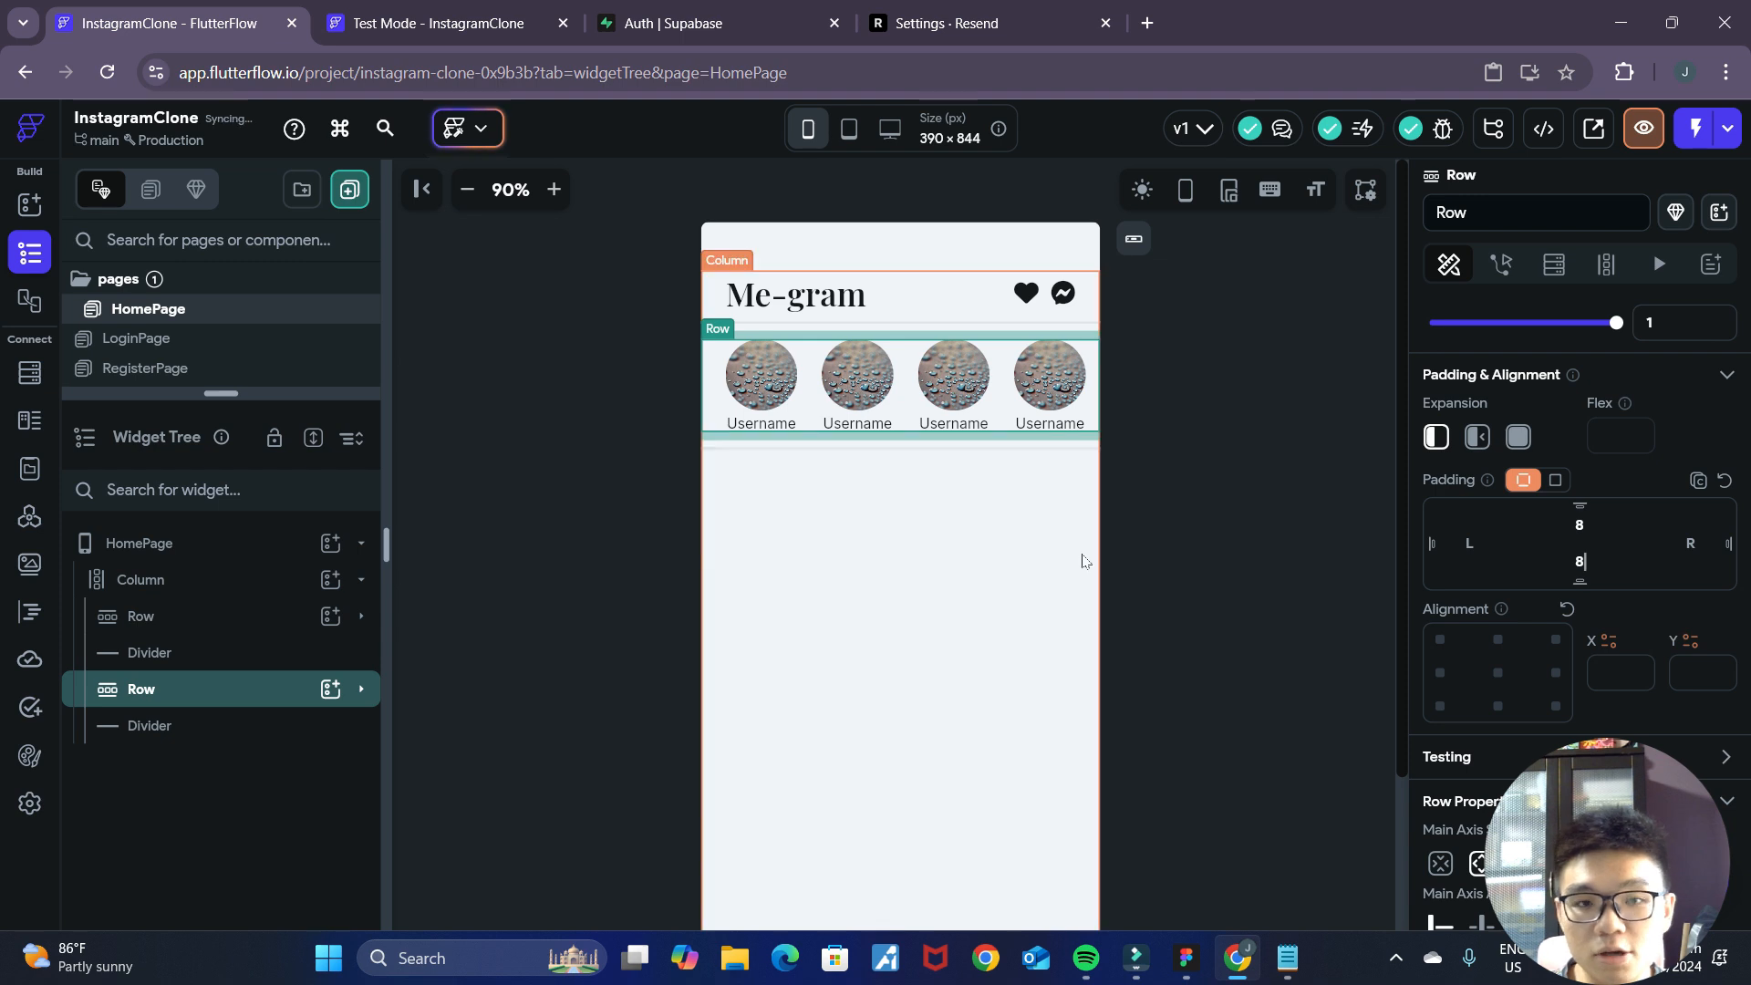
left_click(1184, 477)
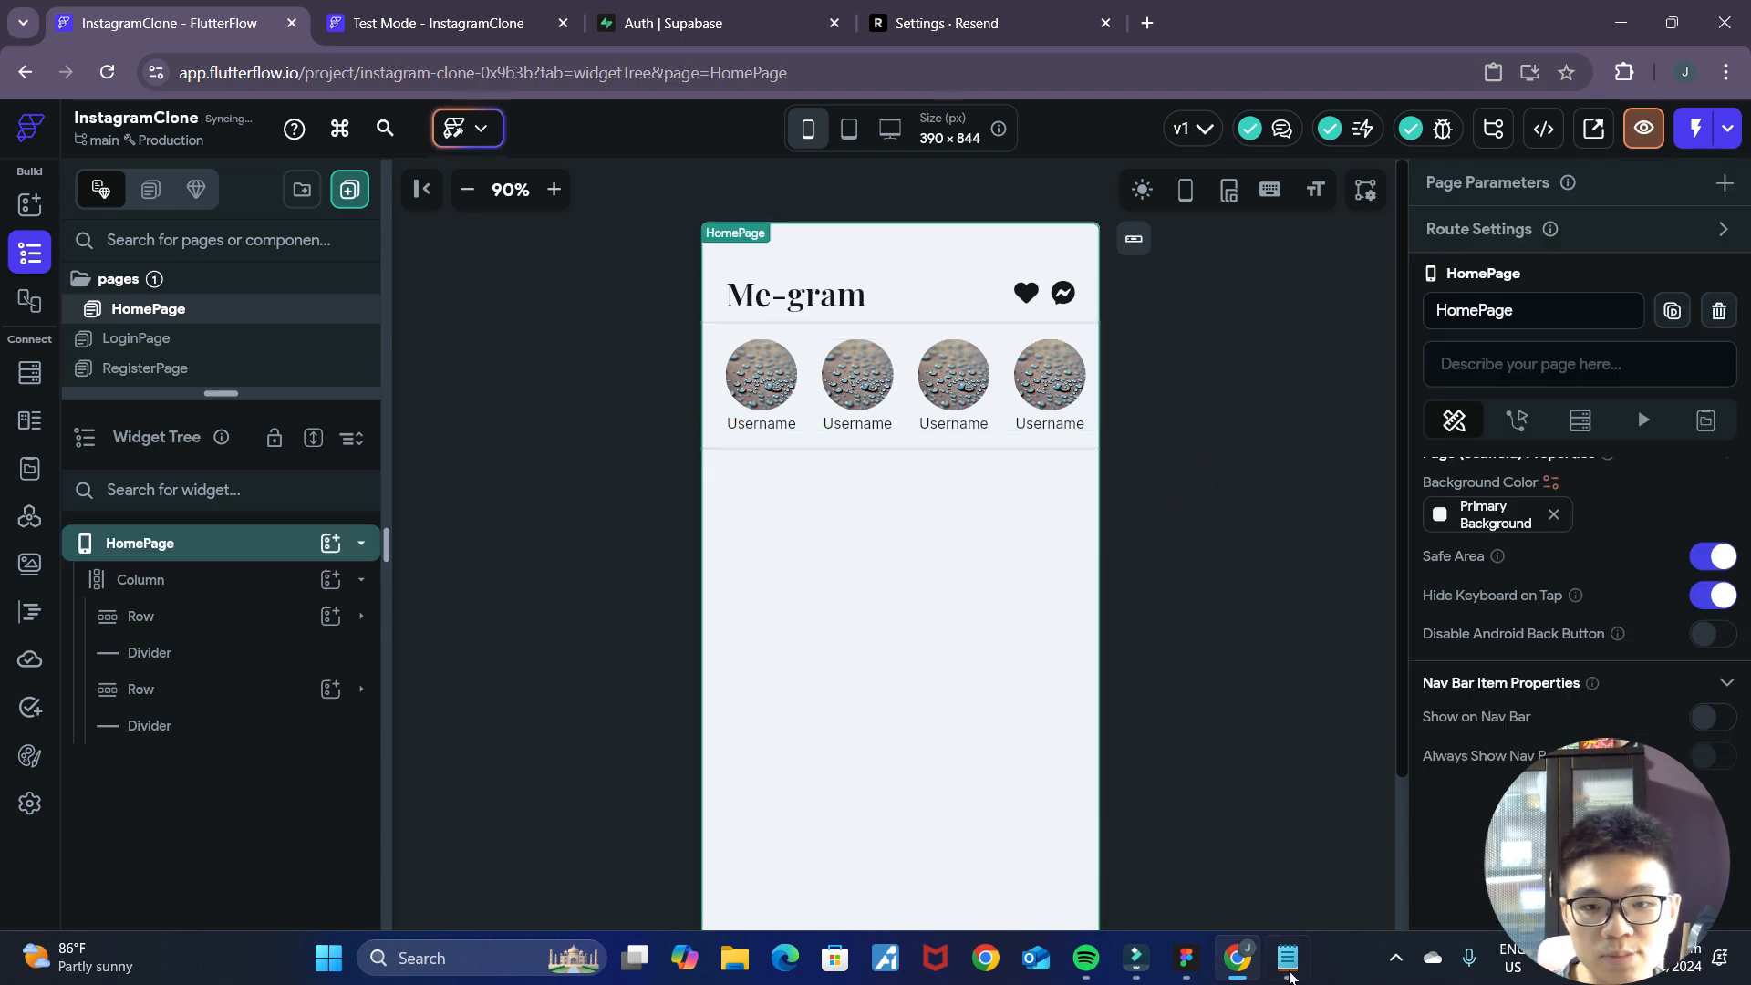
Review the post layout in the Figma mockup, and add a Container below the second Divider in FlutterFlow's main Column.
key("alt+Tab")
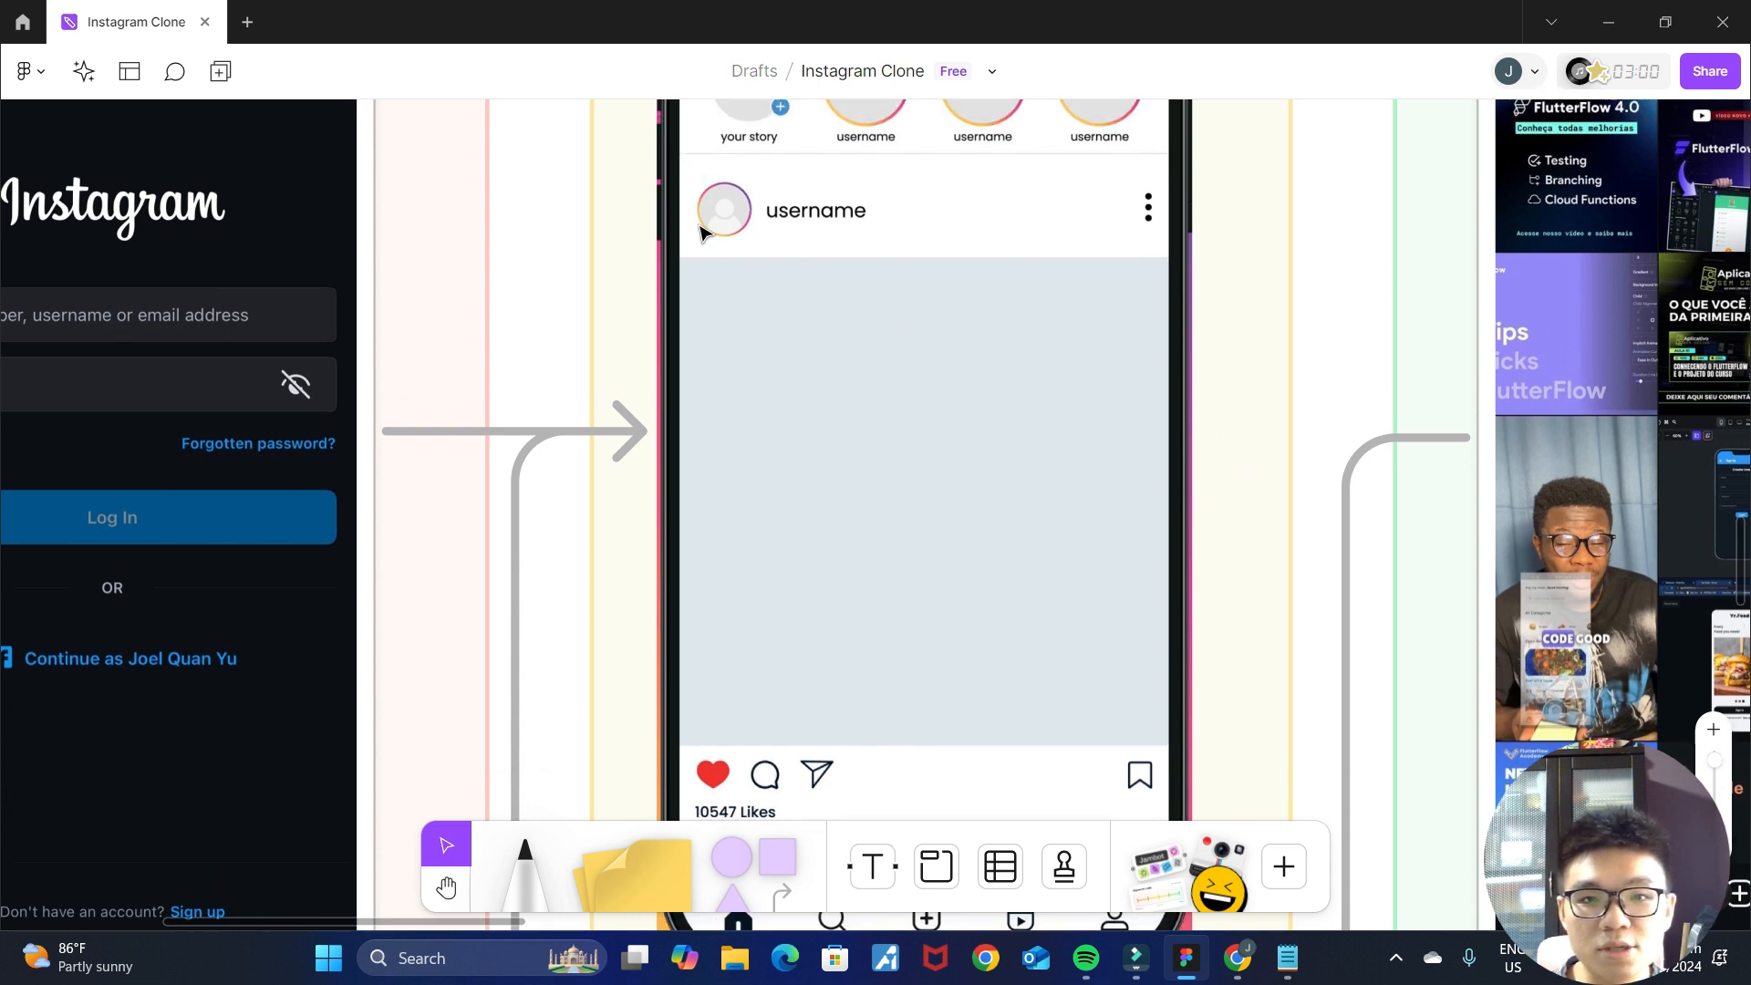
scroll(1199, 308, "down", 3)
scroll(1167, 347, "up", 3)
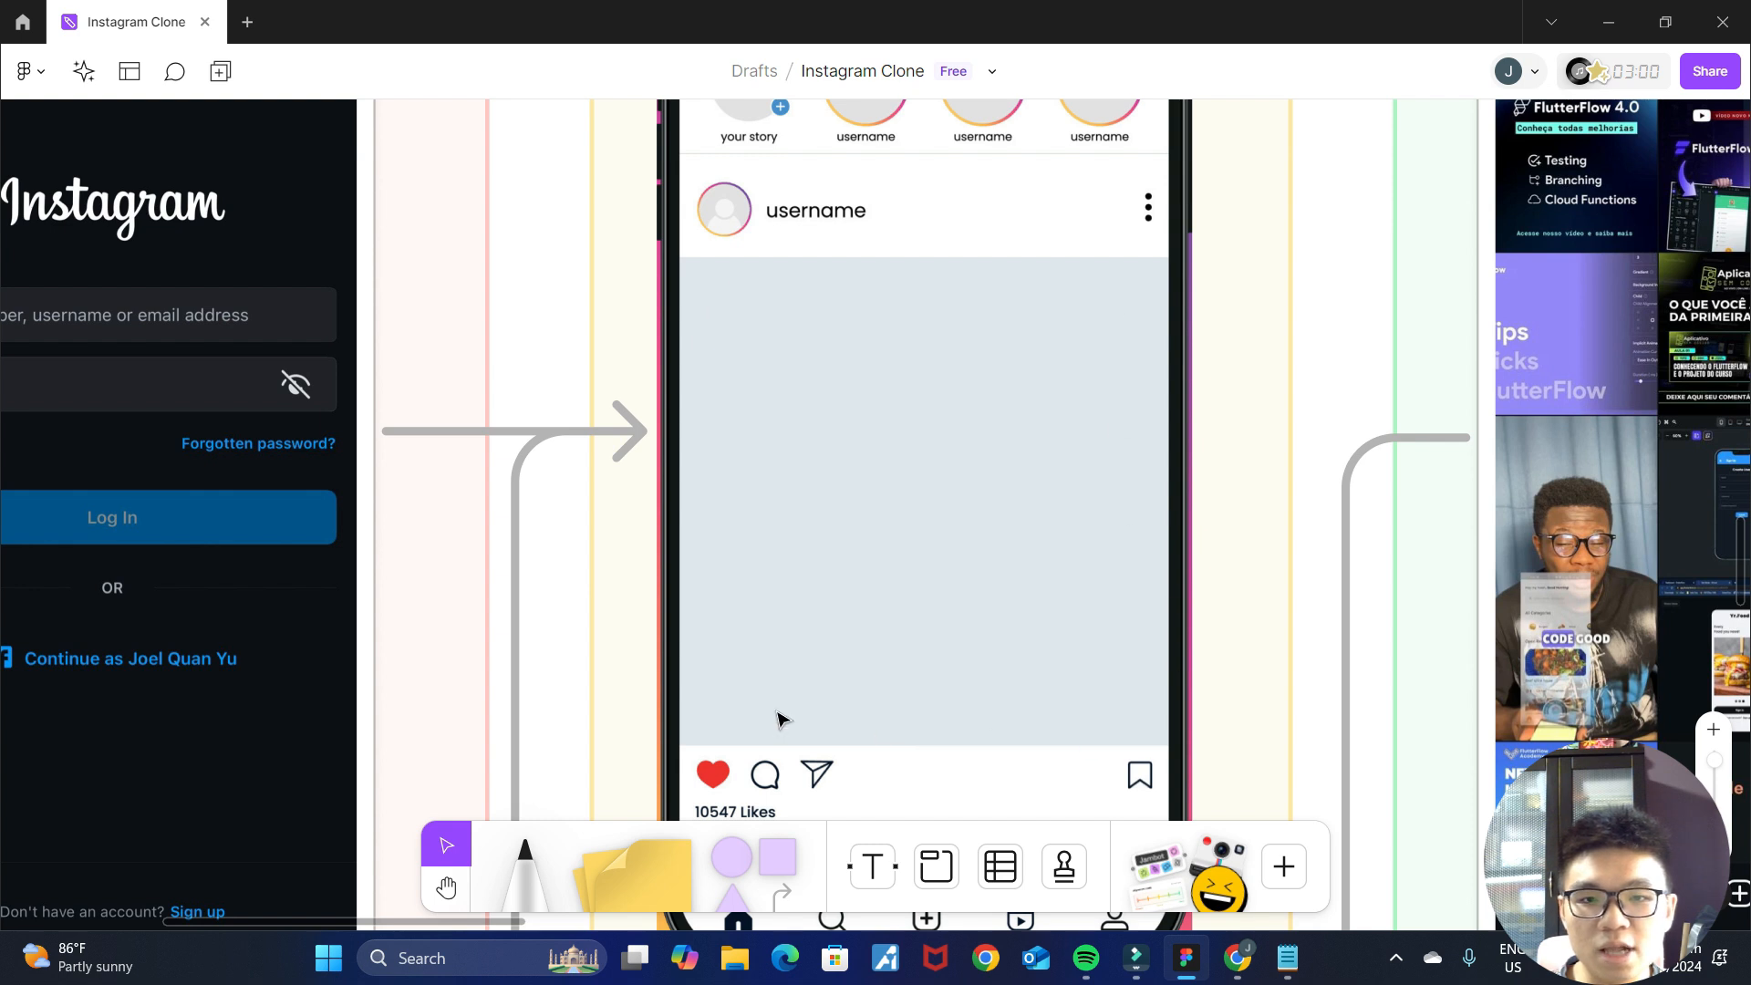
scroll(1308, 644, "down", 3)
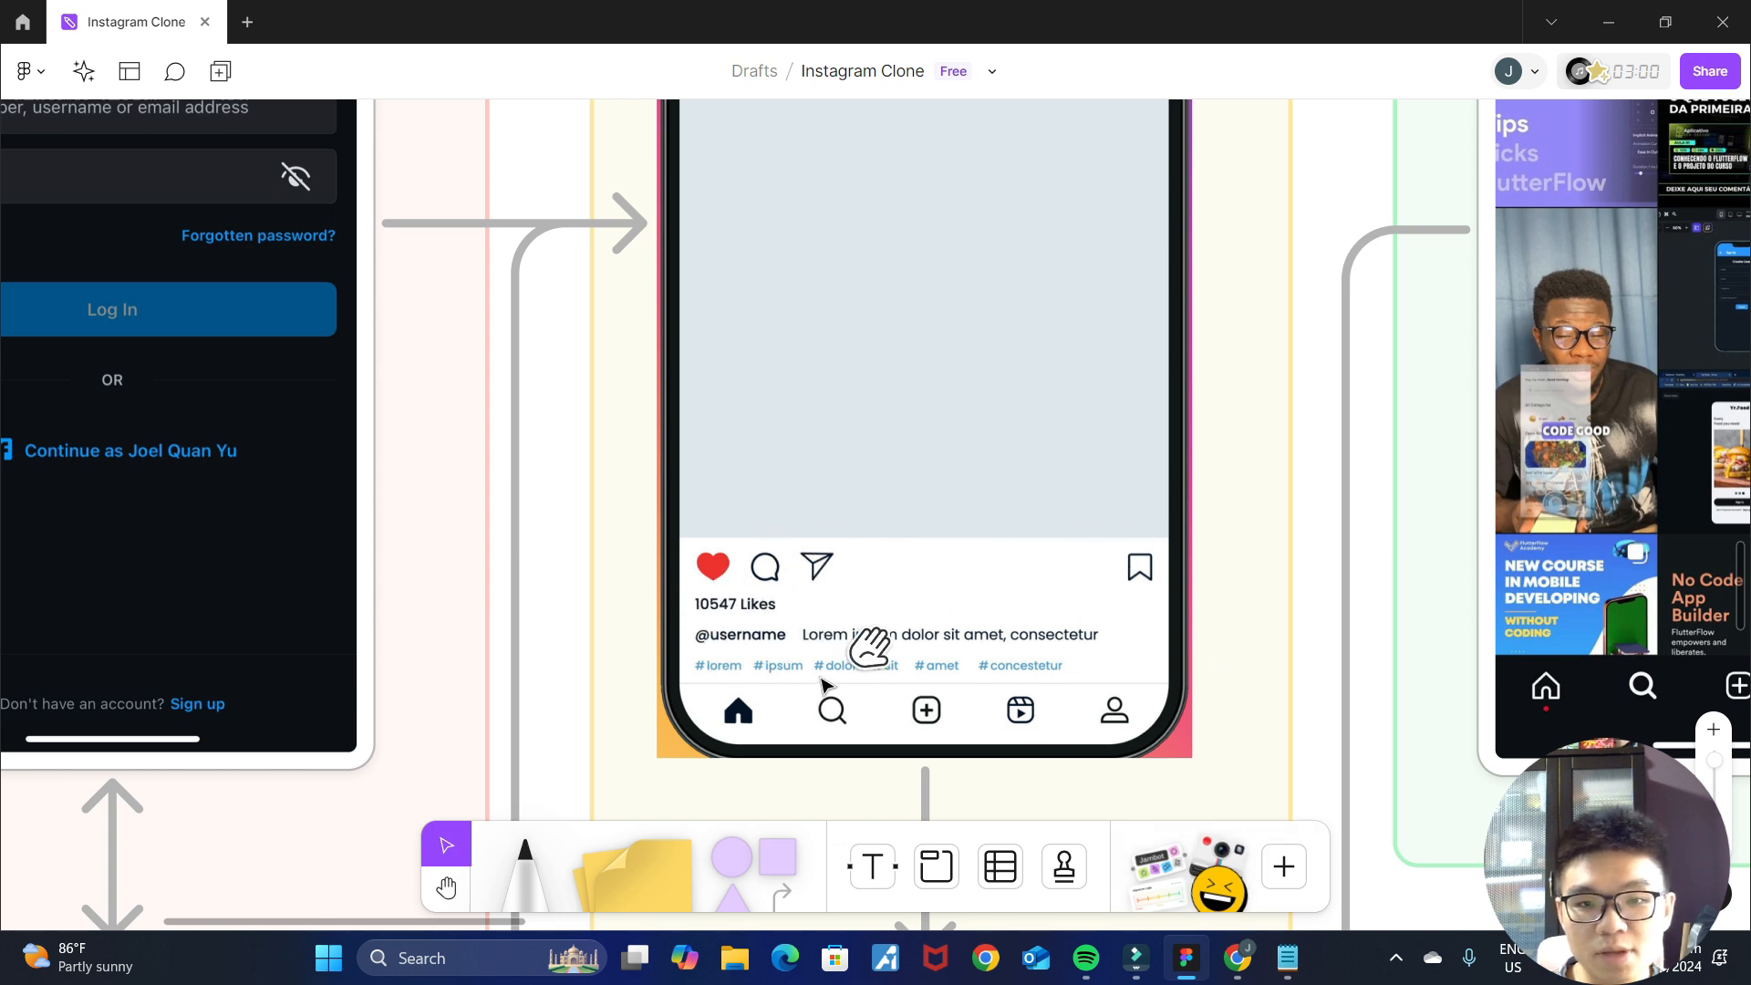
scroll(1195, 640, "up", 5)
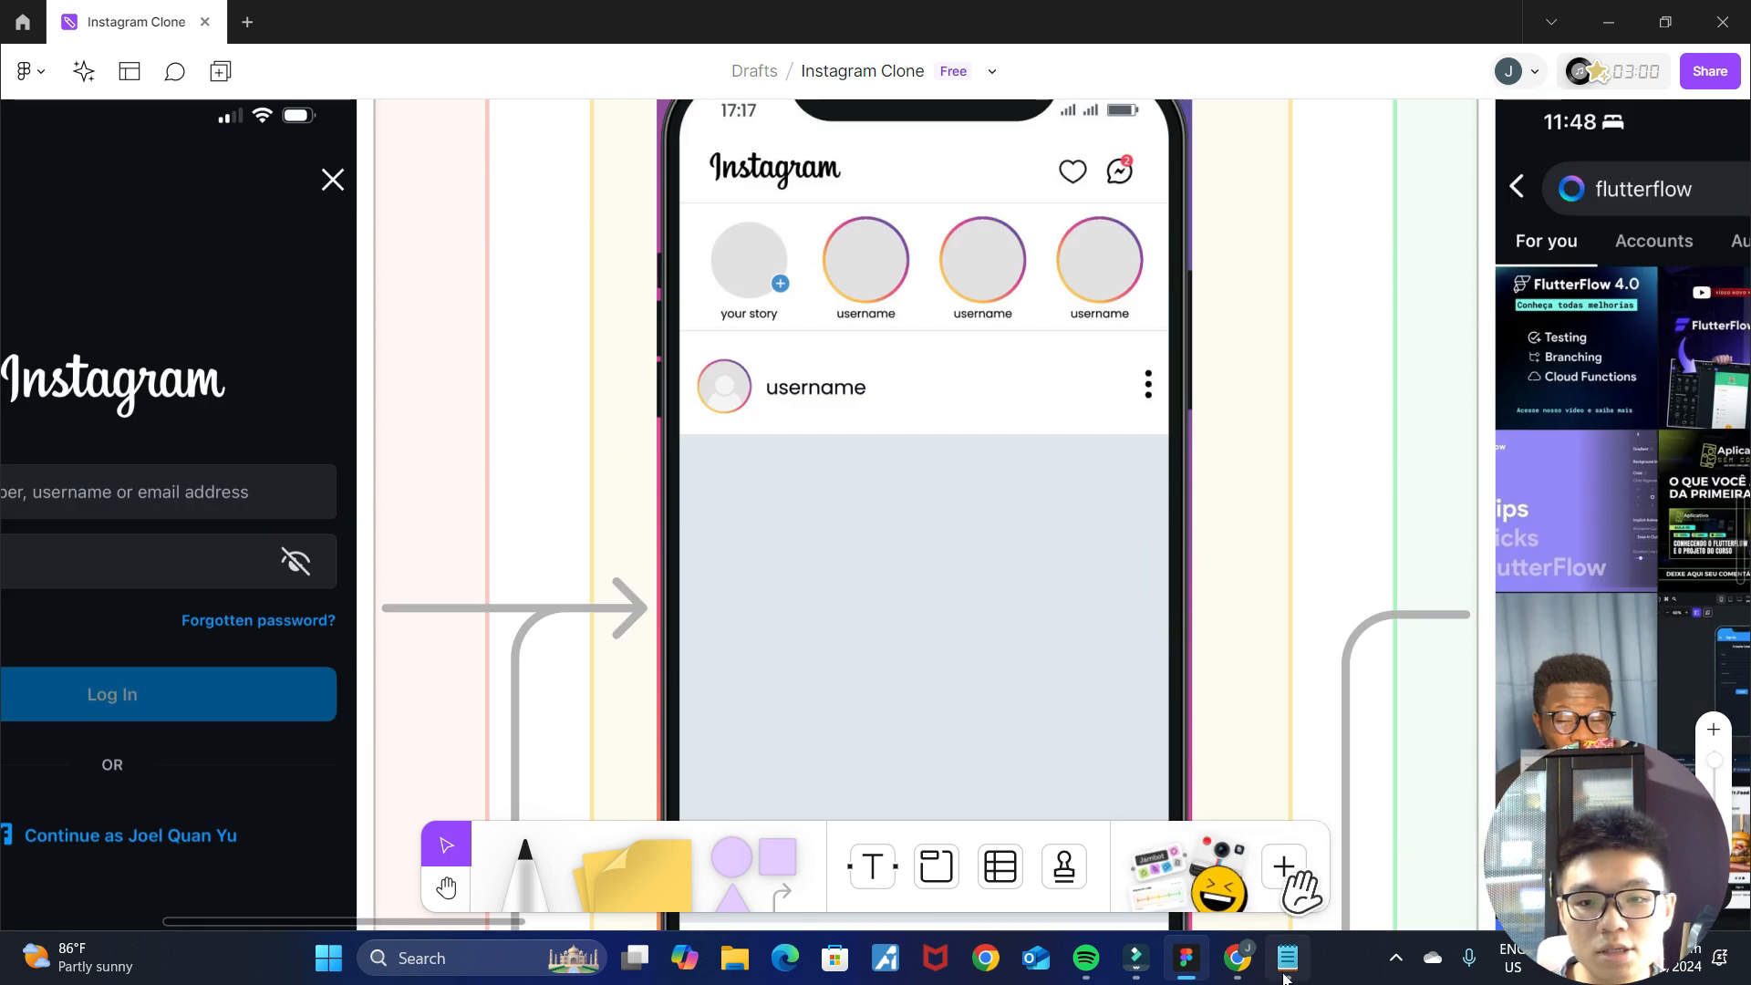
left_click(1238, 958)
scroll(939, 506, "down", 3)
left_click(930, 503)
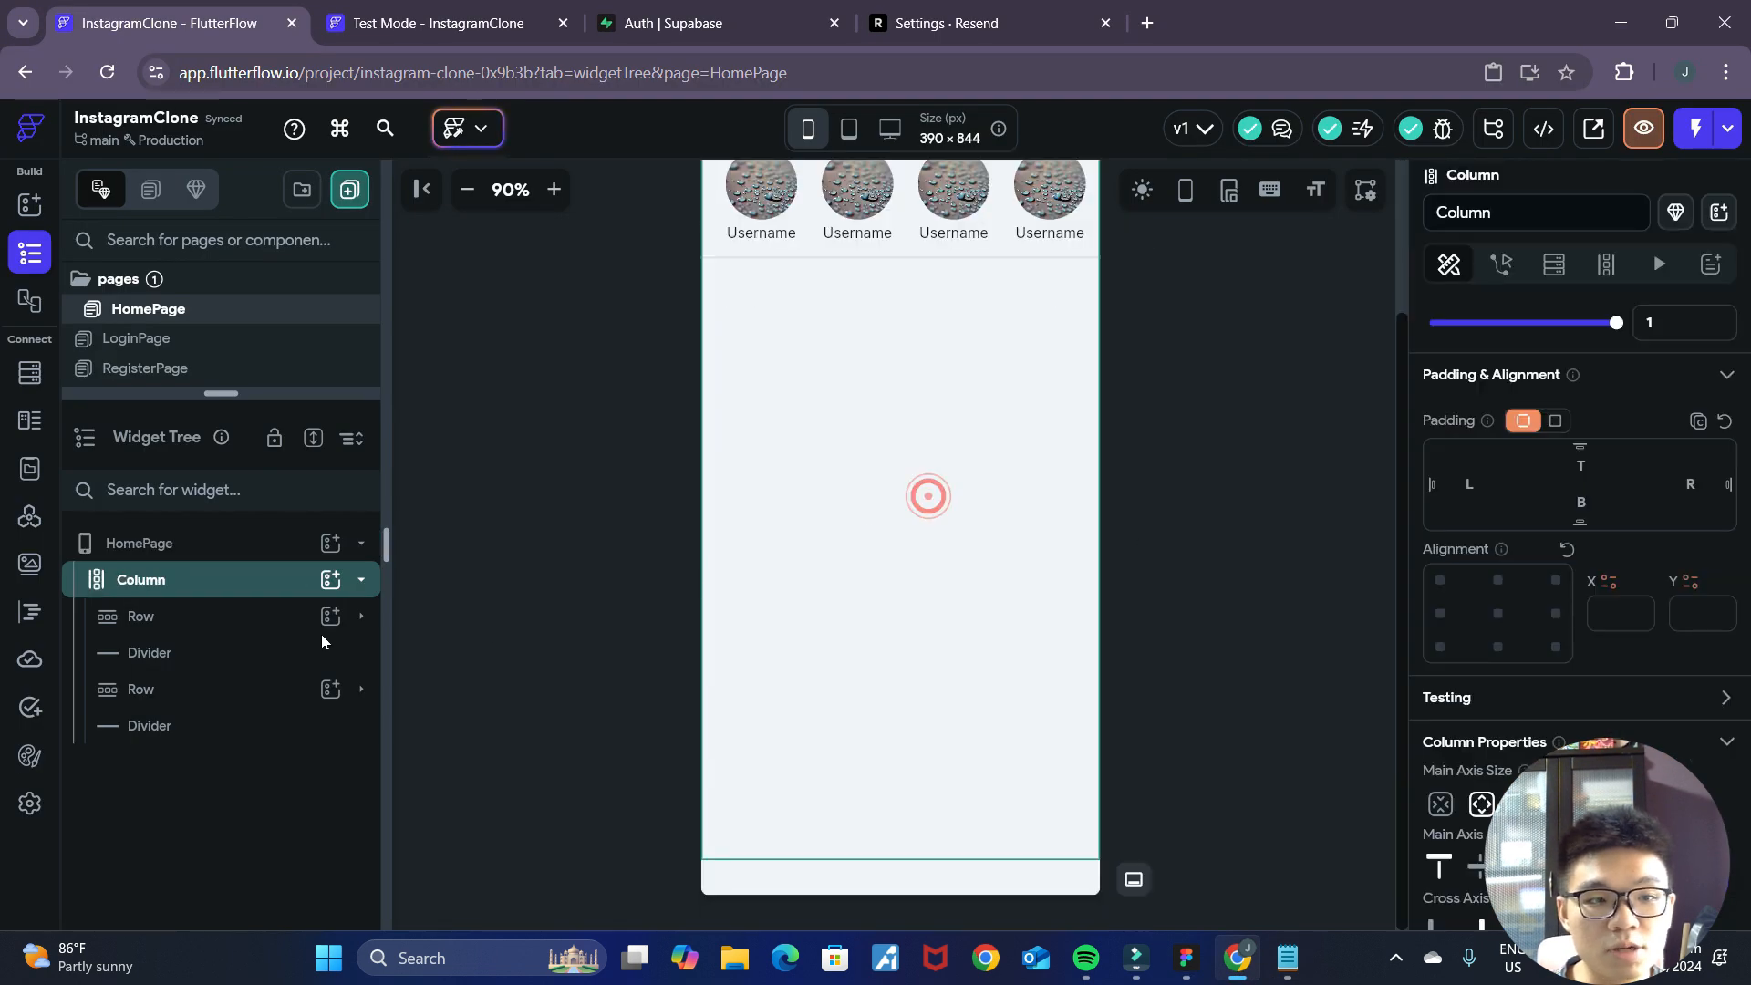
left_click(328, 576)
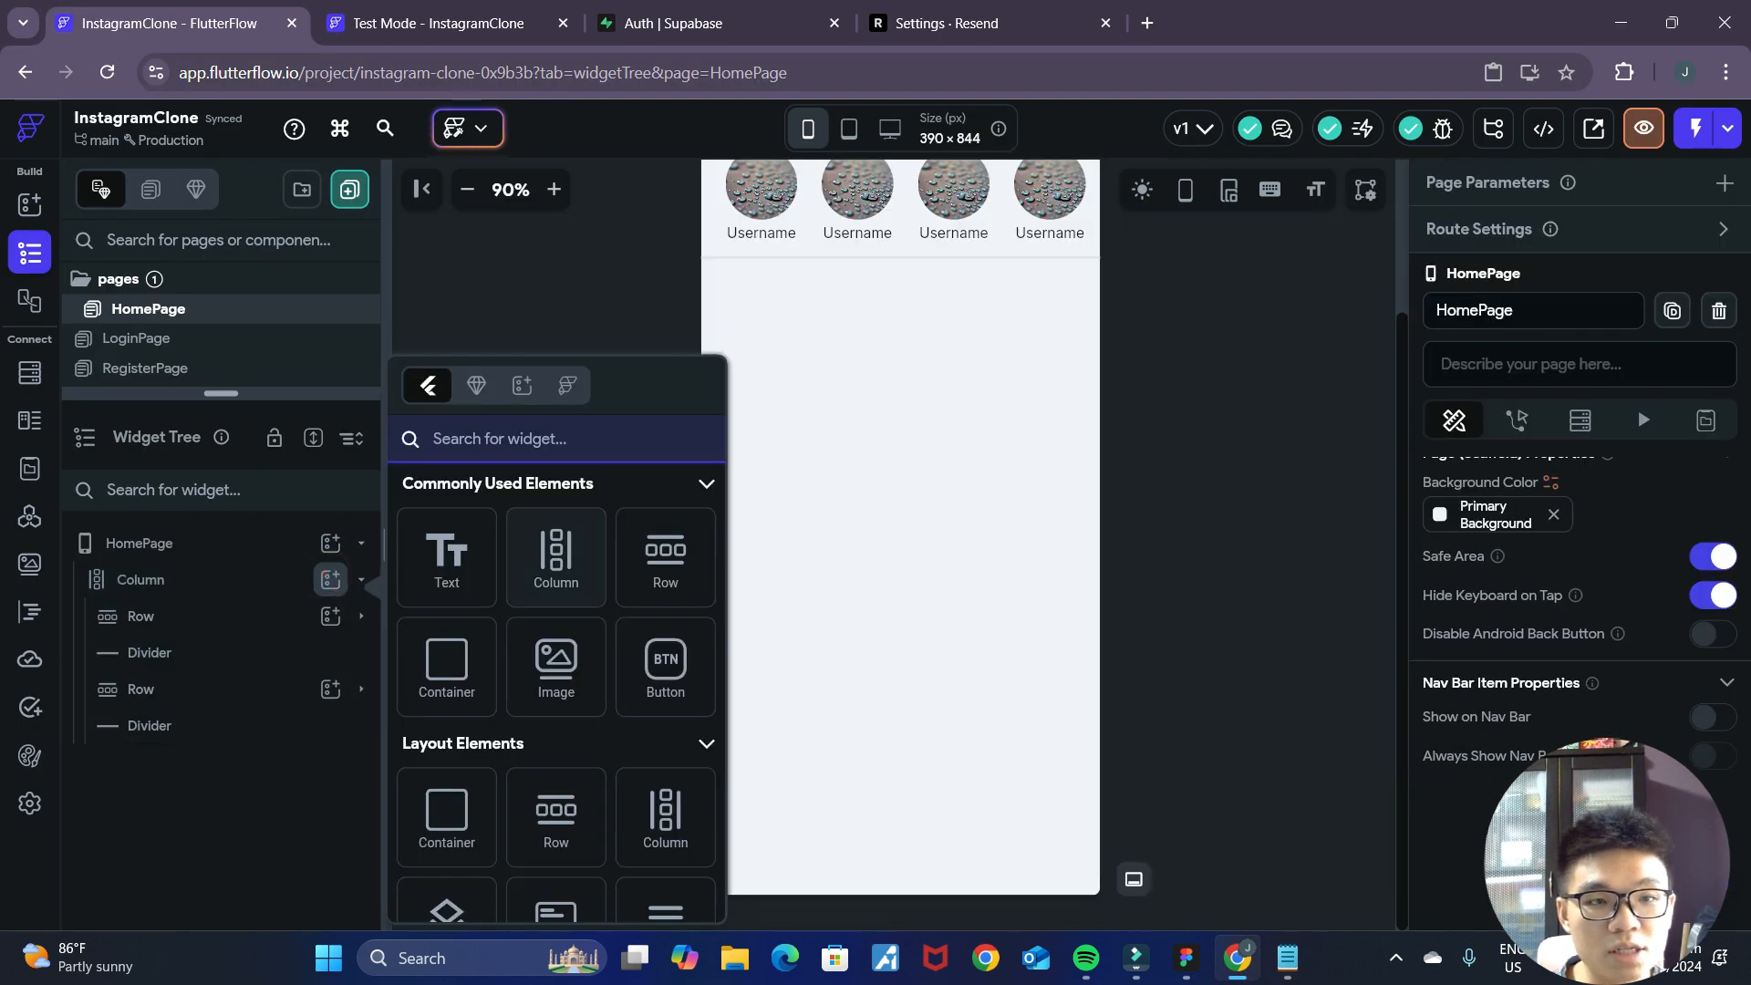
left_click(447, 673)
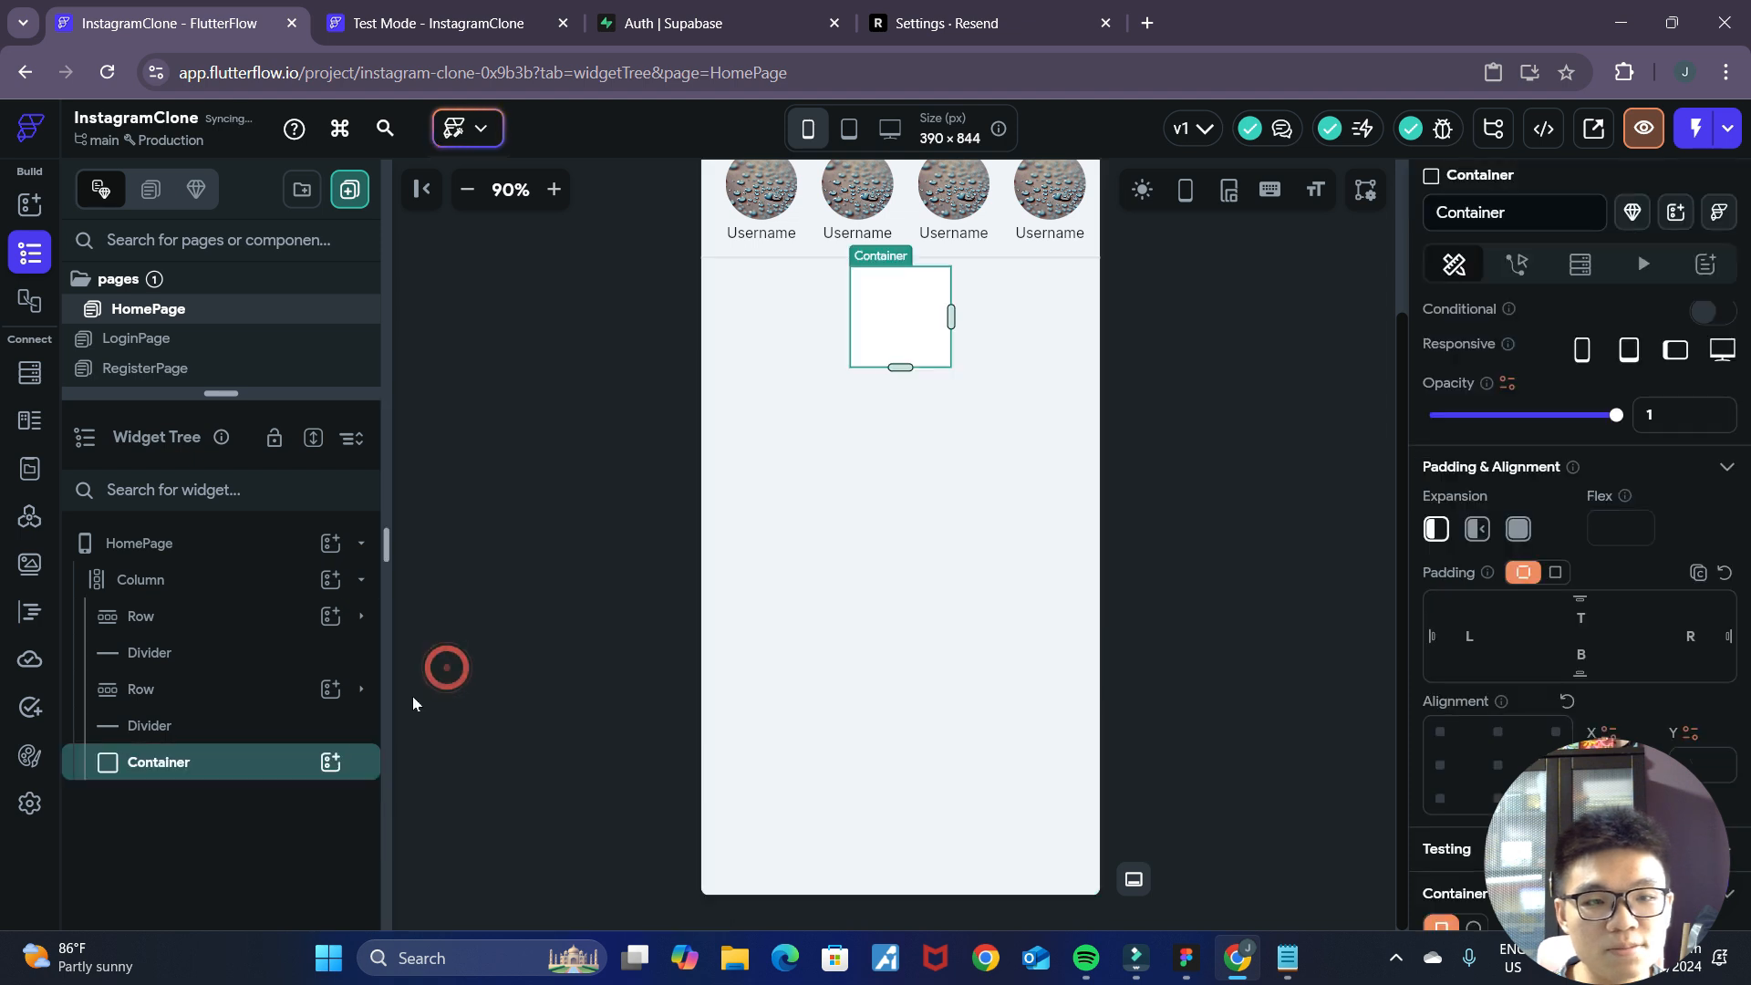
Rename the new Container as PostContainer.
left_click(216, 762)
left_click(1438, 212)
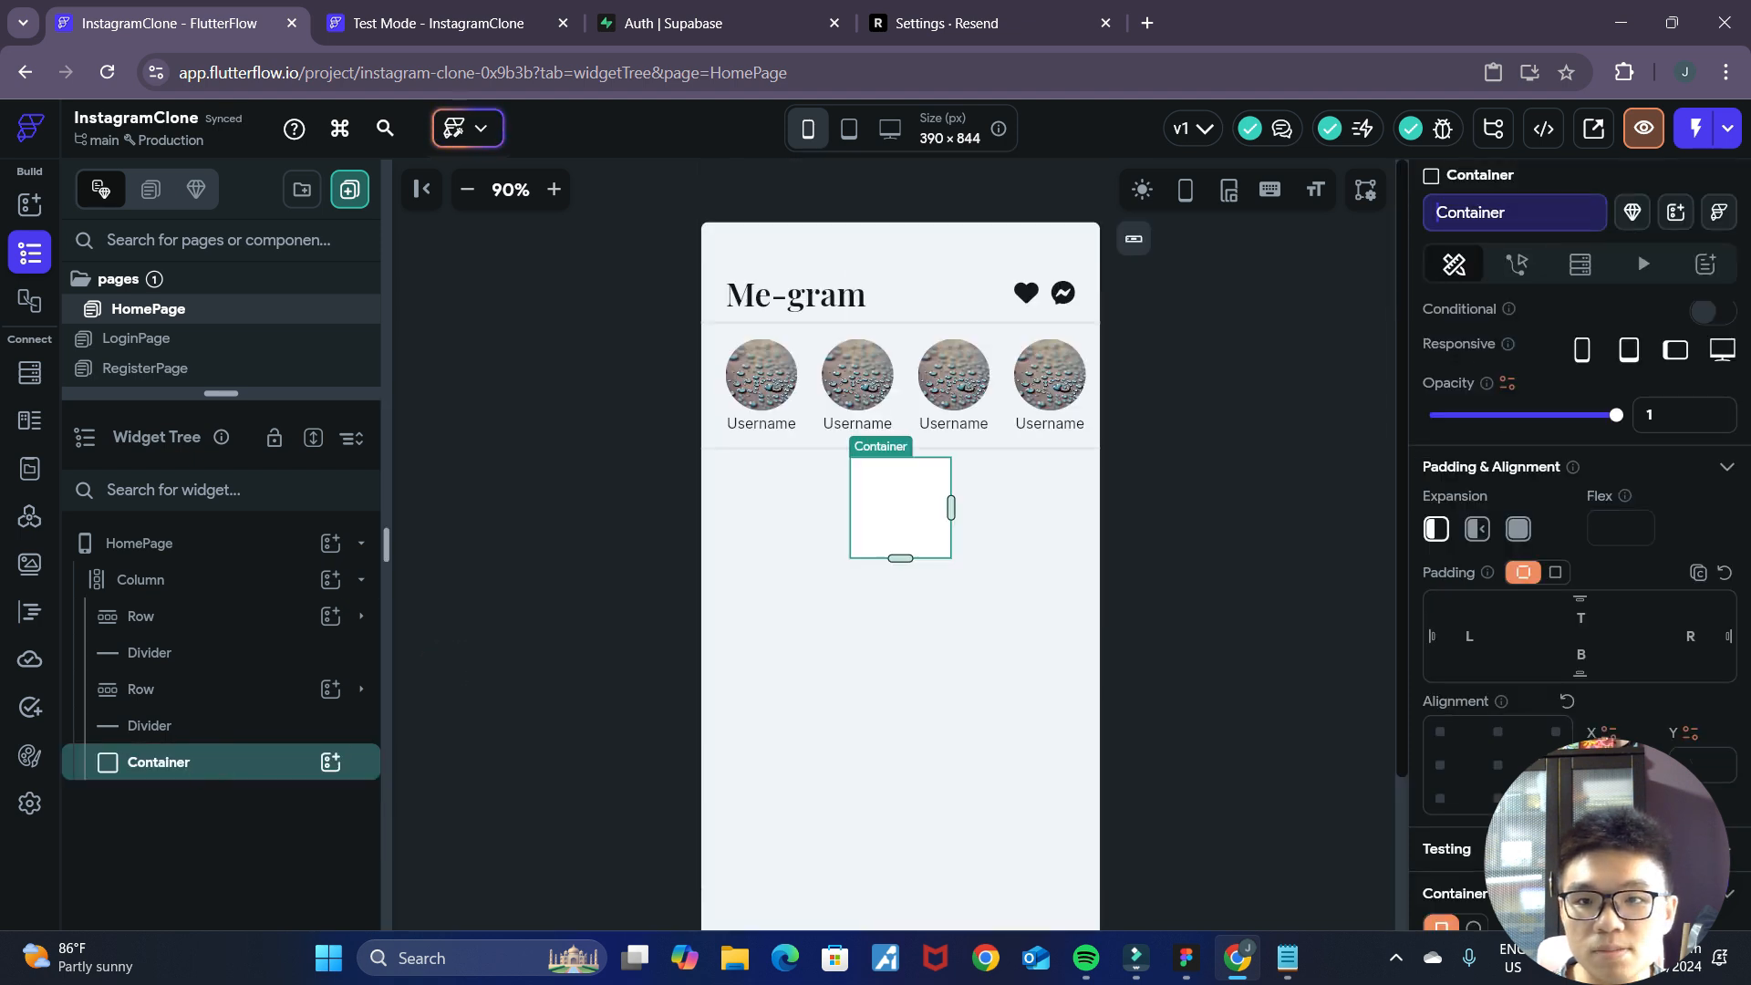
key("ctrl+a")
type("Post")
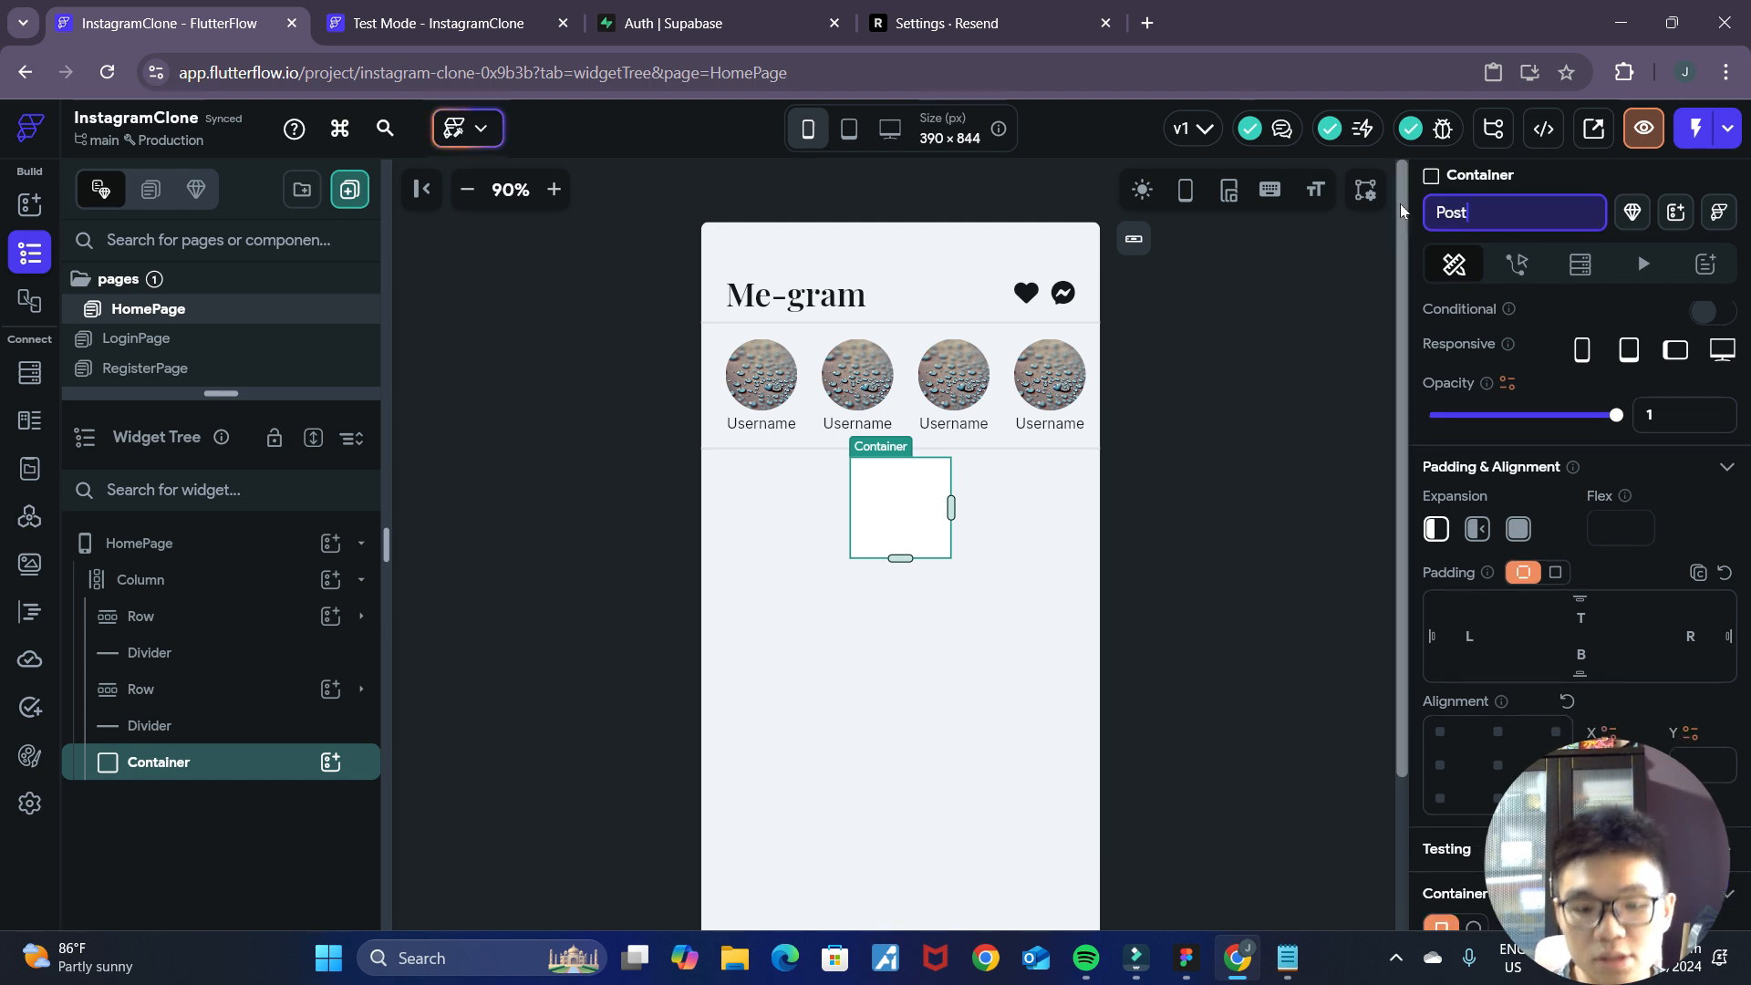
type("Container")
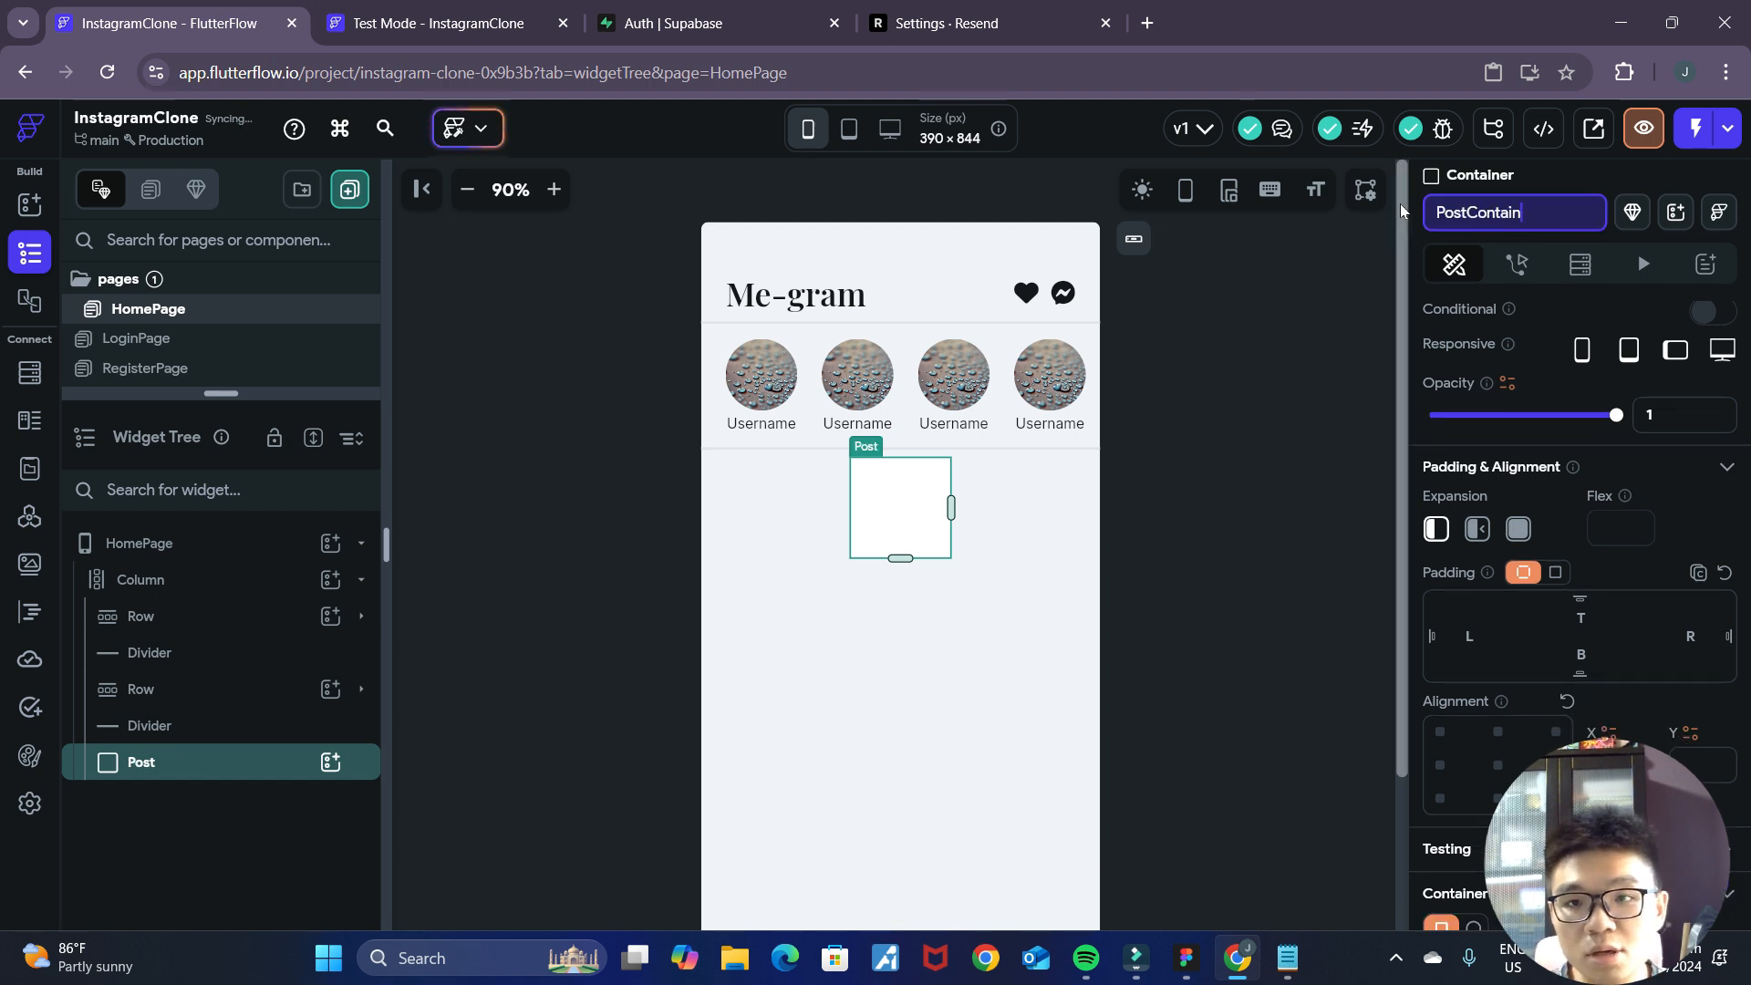
key("Return")
left_click(1097, 465)
left_click(883, 535)
left_click(1195, 595)
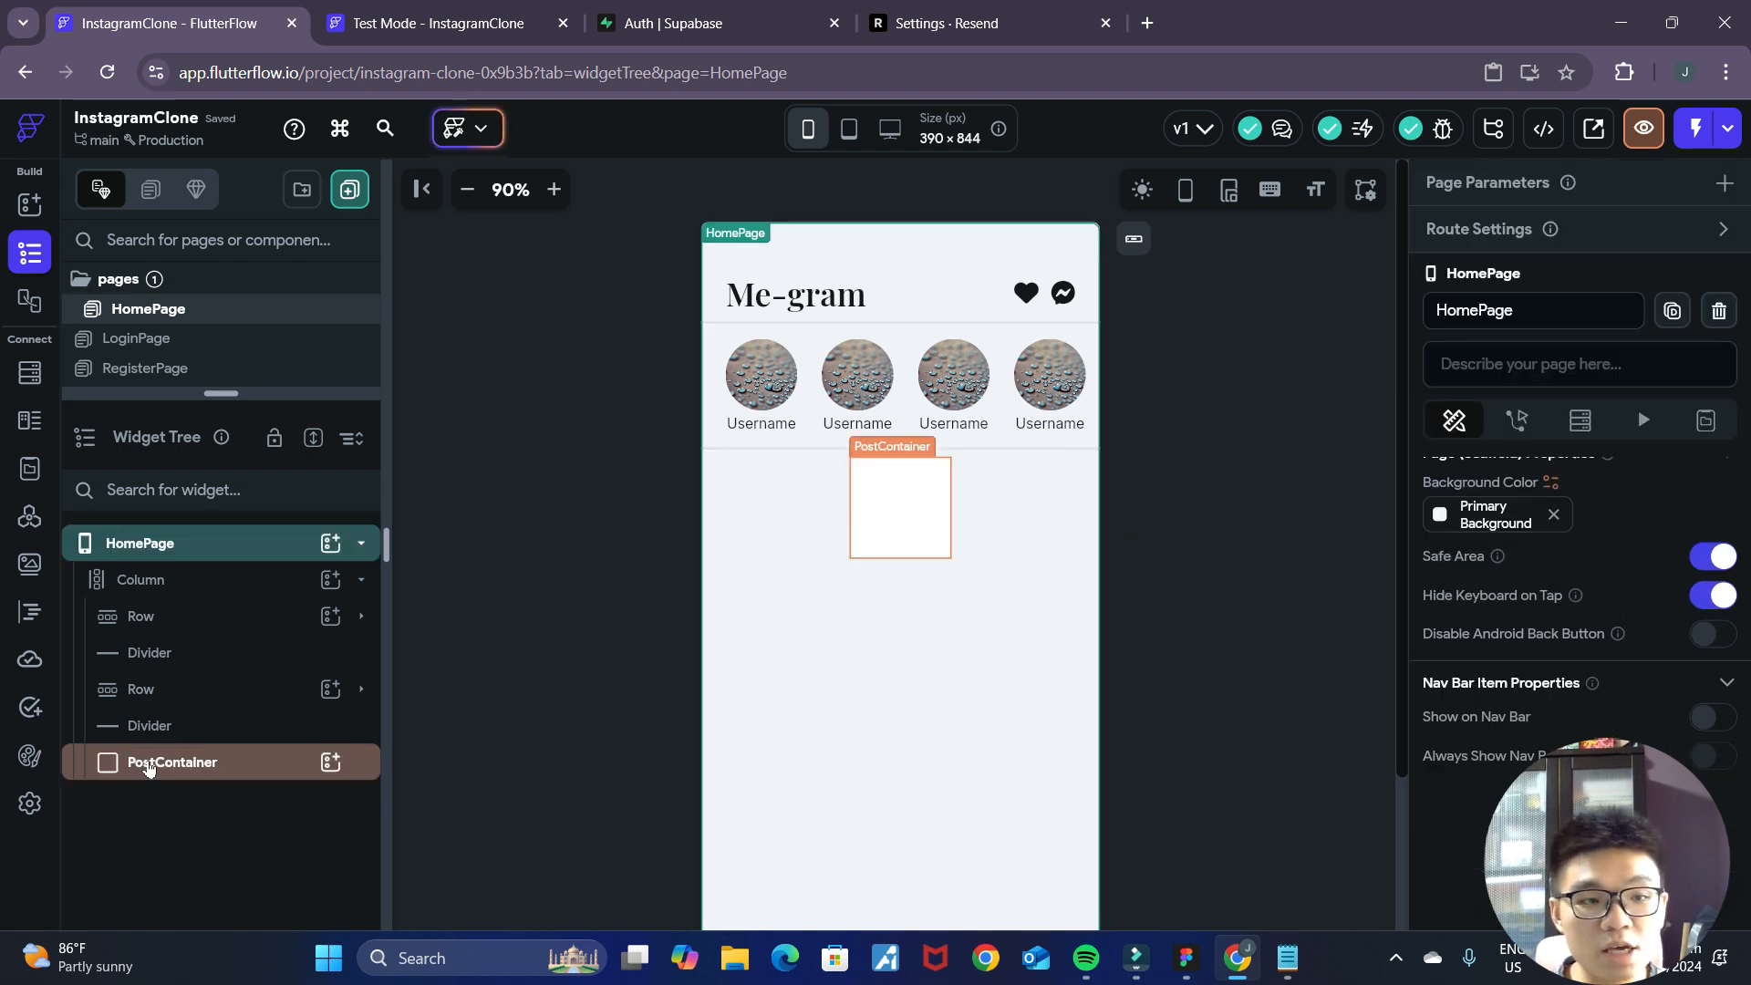
Remove the fill color of PostContainer and clear its width and height values.
left_click(176, 763)
scroll(1147, 664, "down", 3)
scroll(1149, 629, "up", 3)
scroll(891, 503, "down", 3)
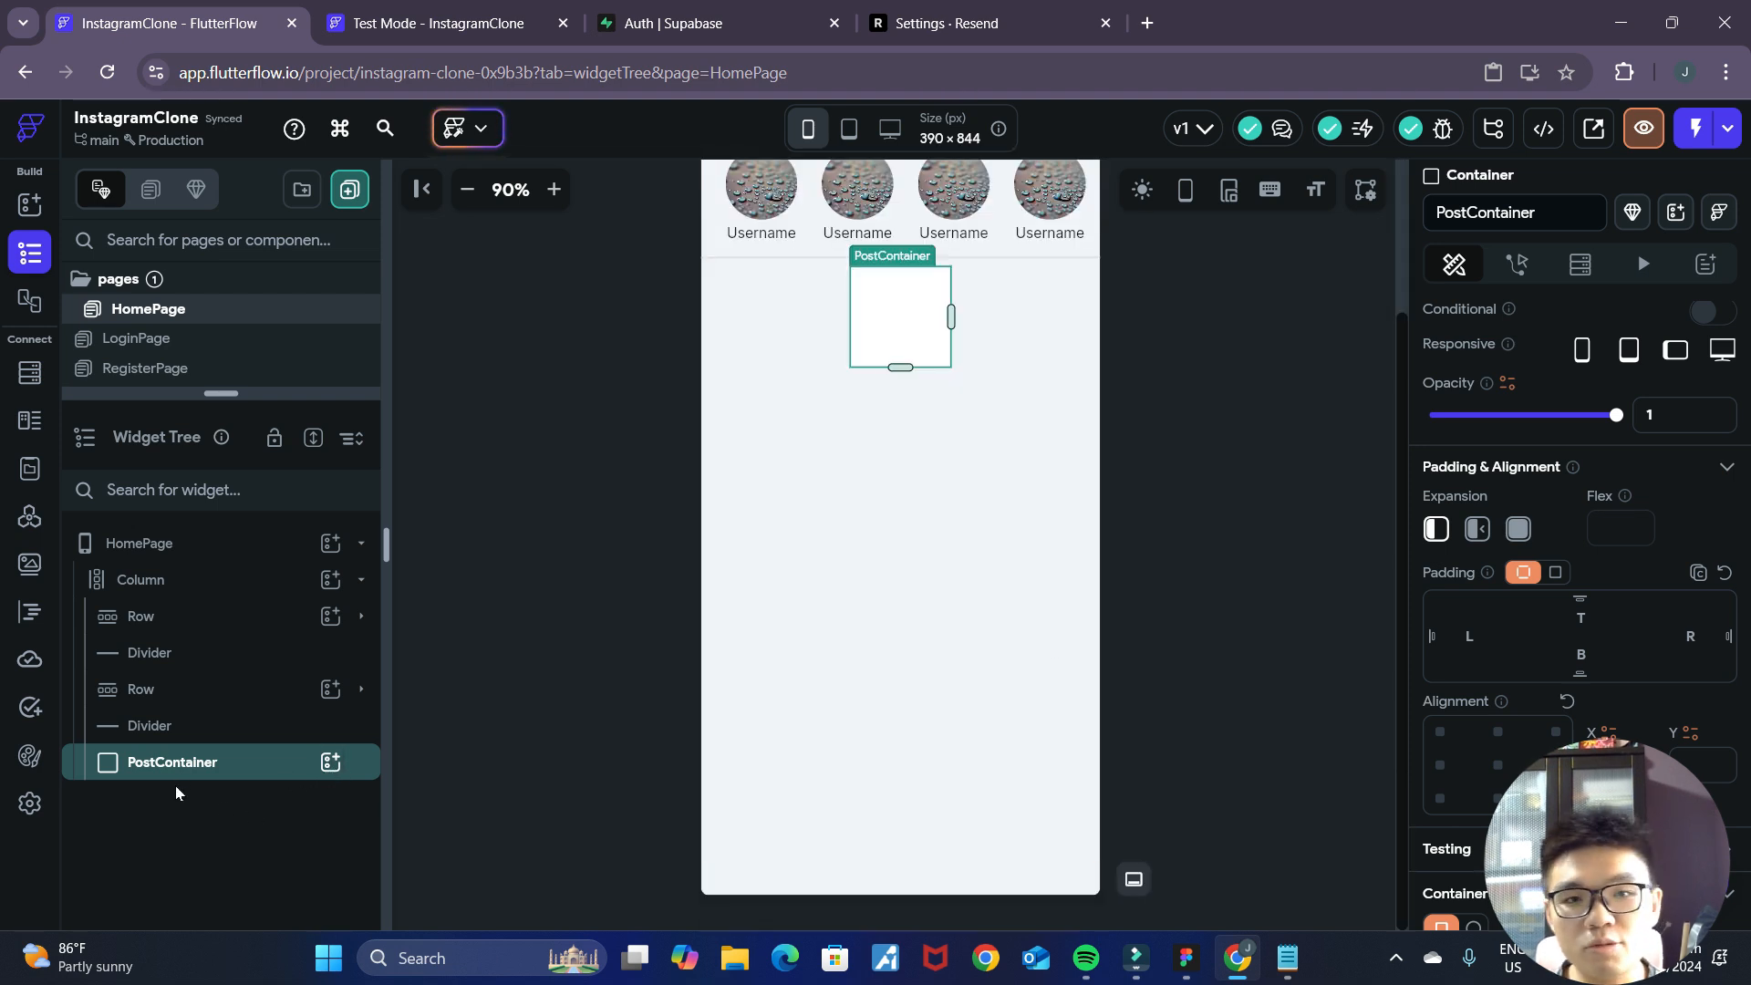
scroll(1550, 543, "down", 6)
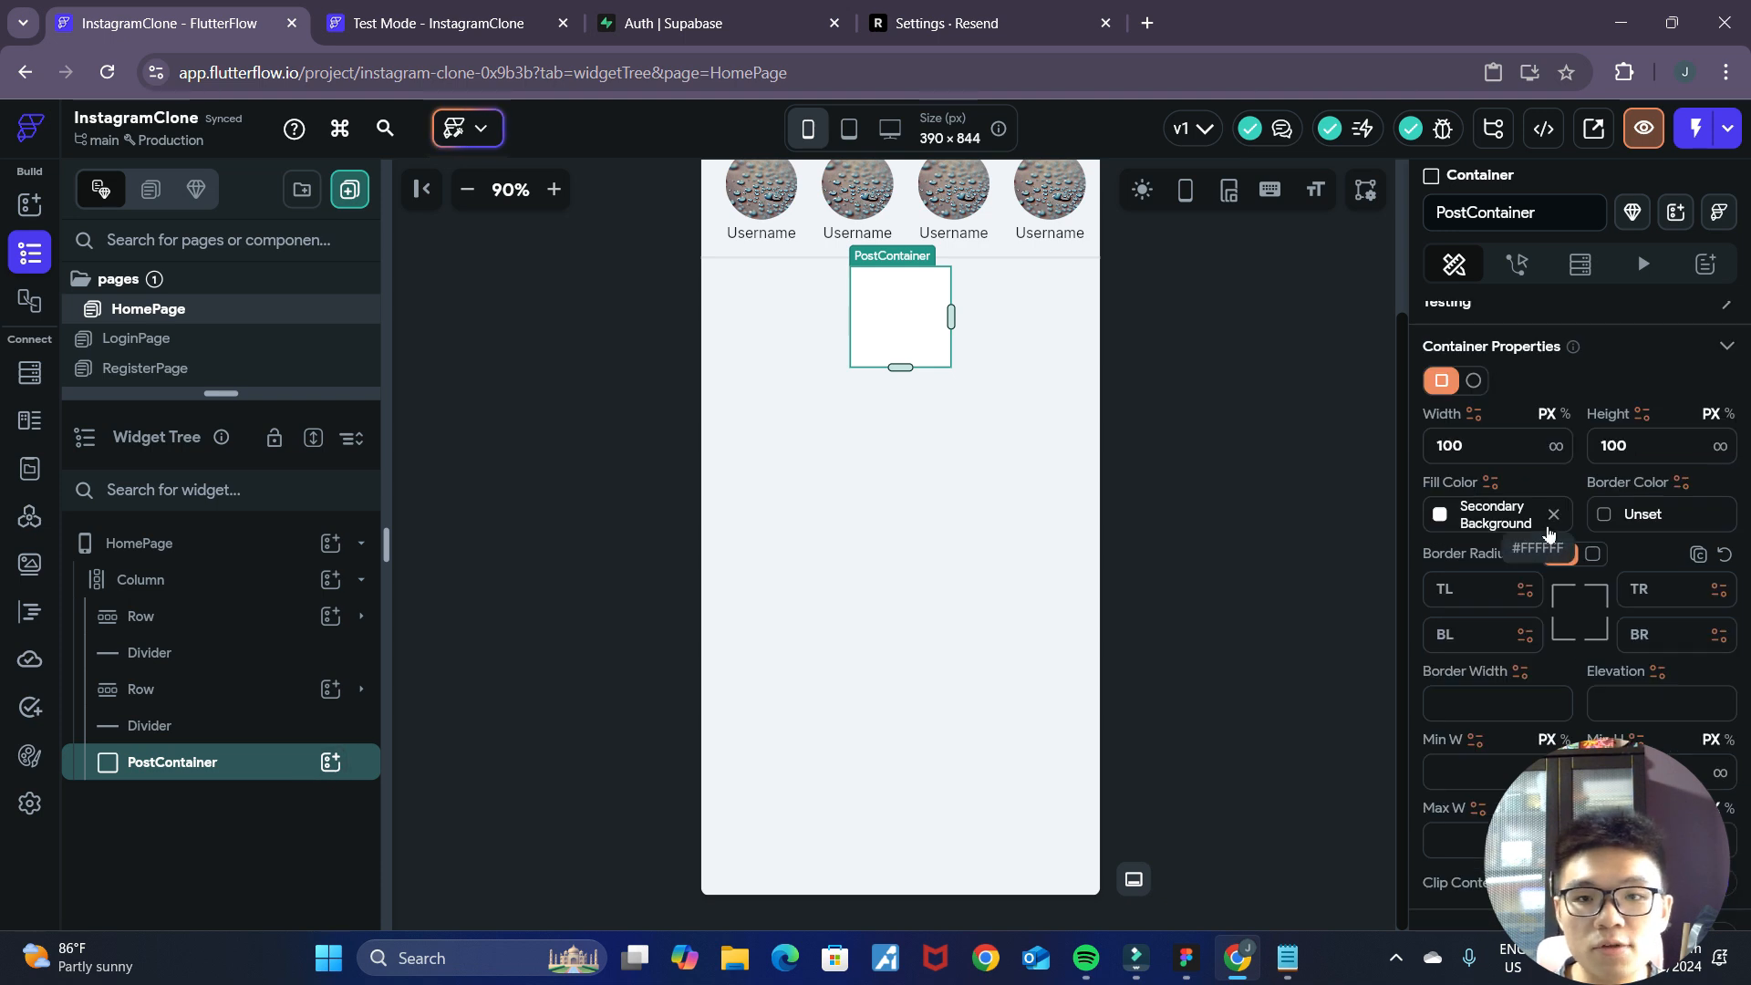
left_click(1553, 516)
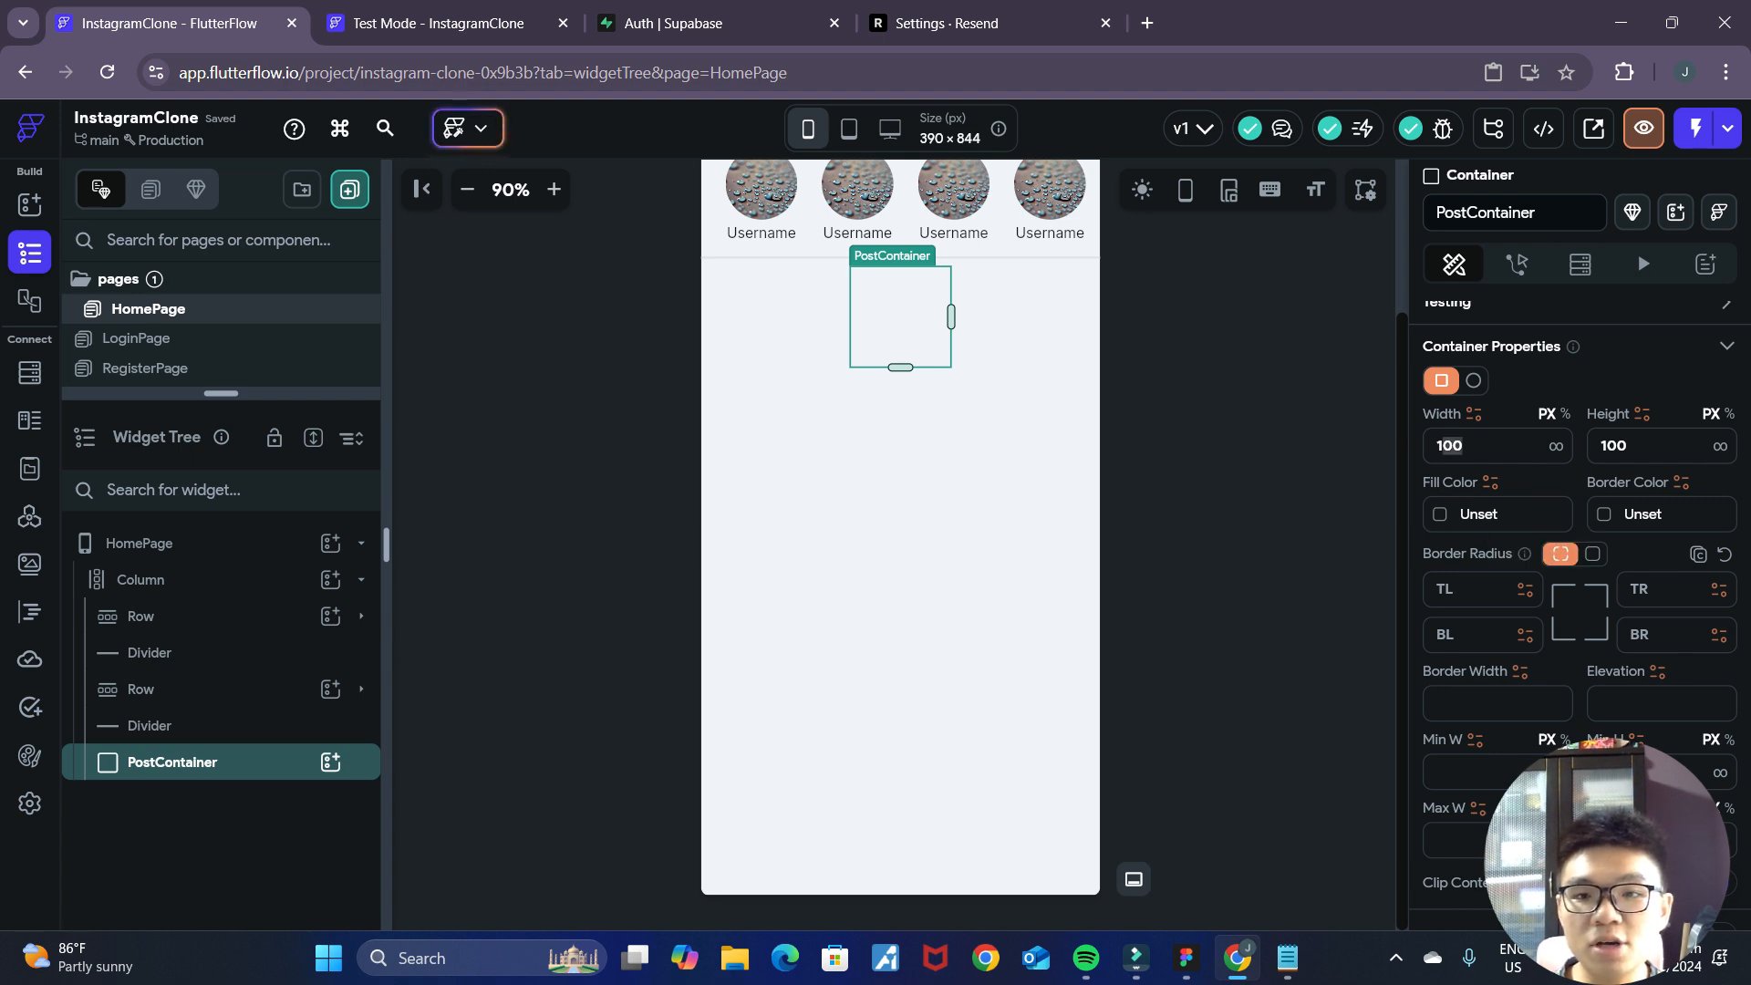
left_click(1450, 446)
key("BackSpace")
key("Tab")
key("BackSpace")
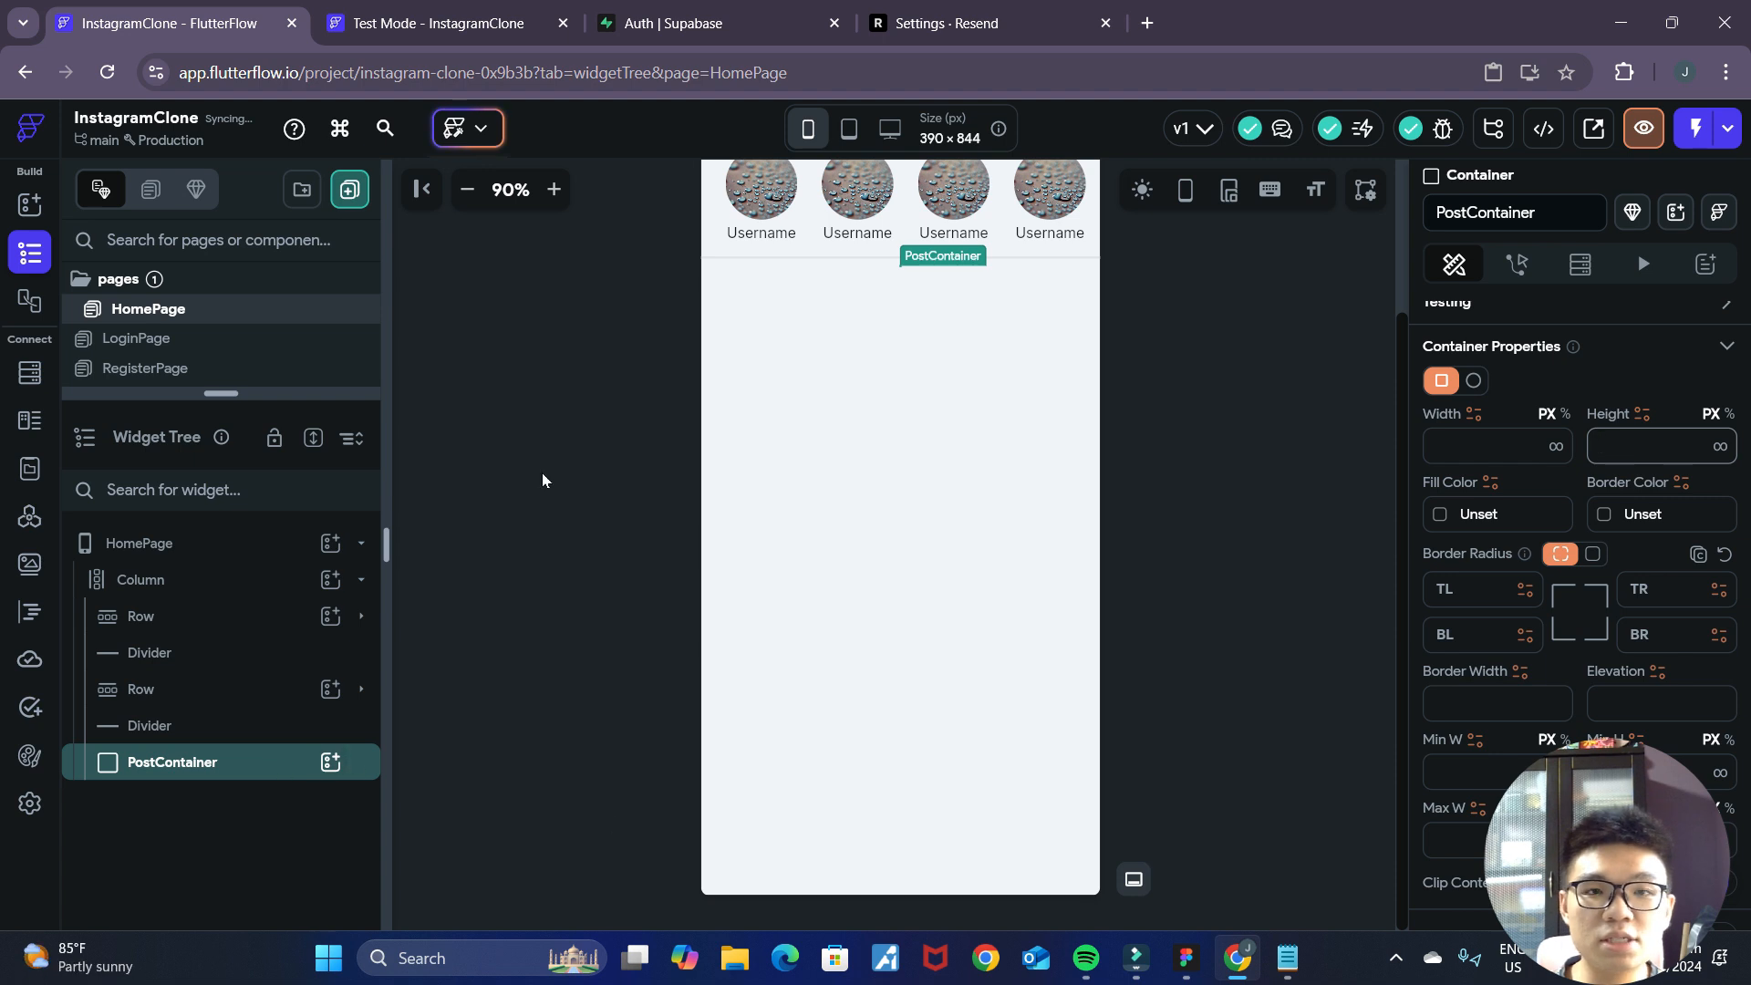
Add a Column inside PostContainer and nest a Row in that Column for the post header.
left_click(330, 763)
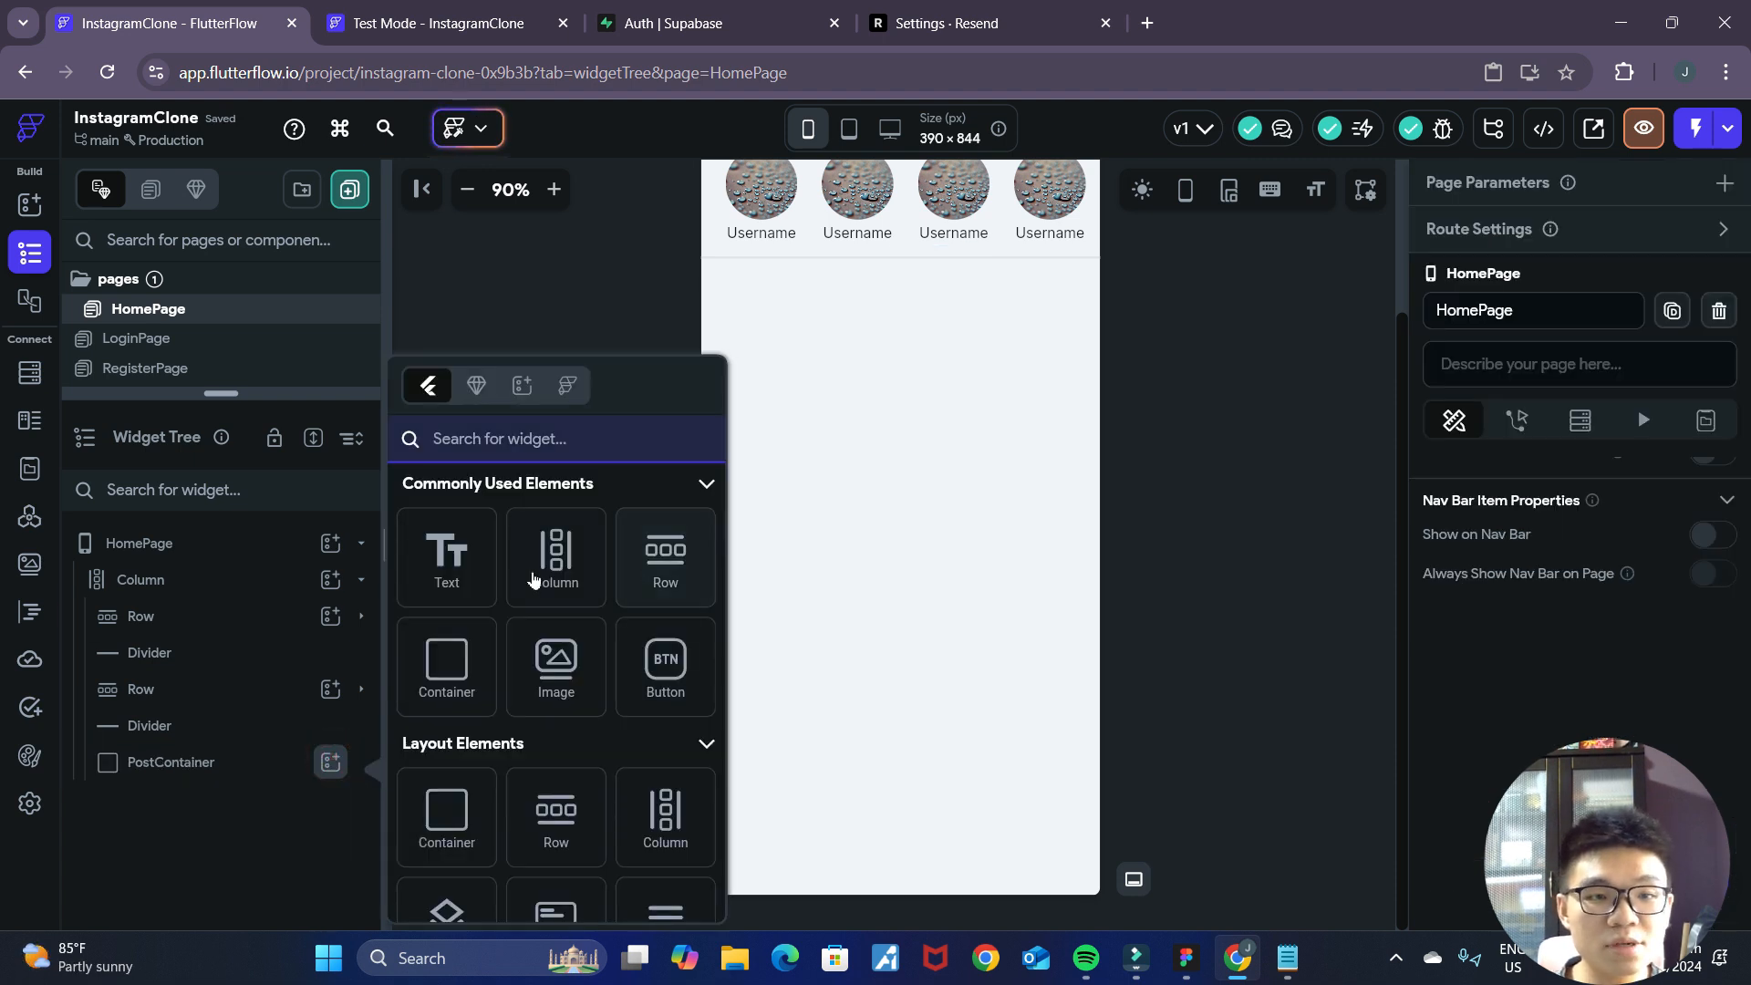
left_click(563, 567)
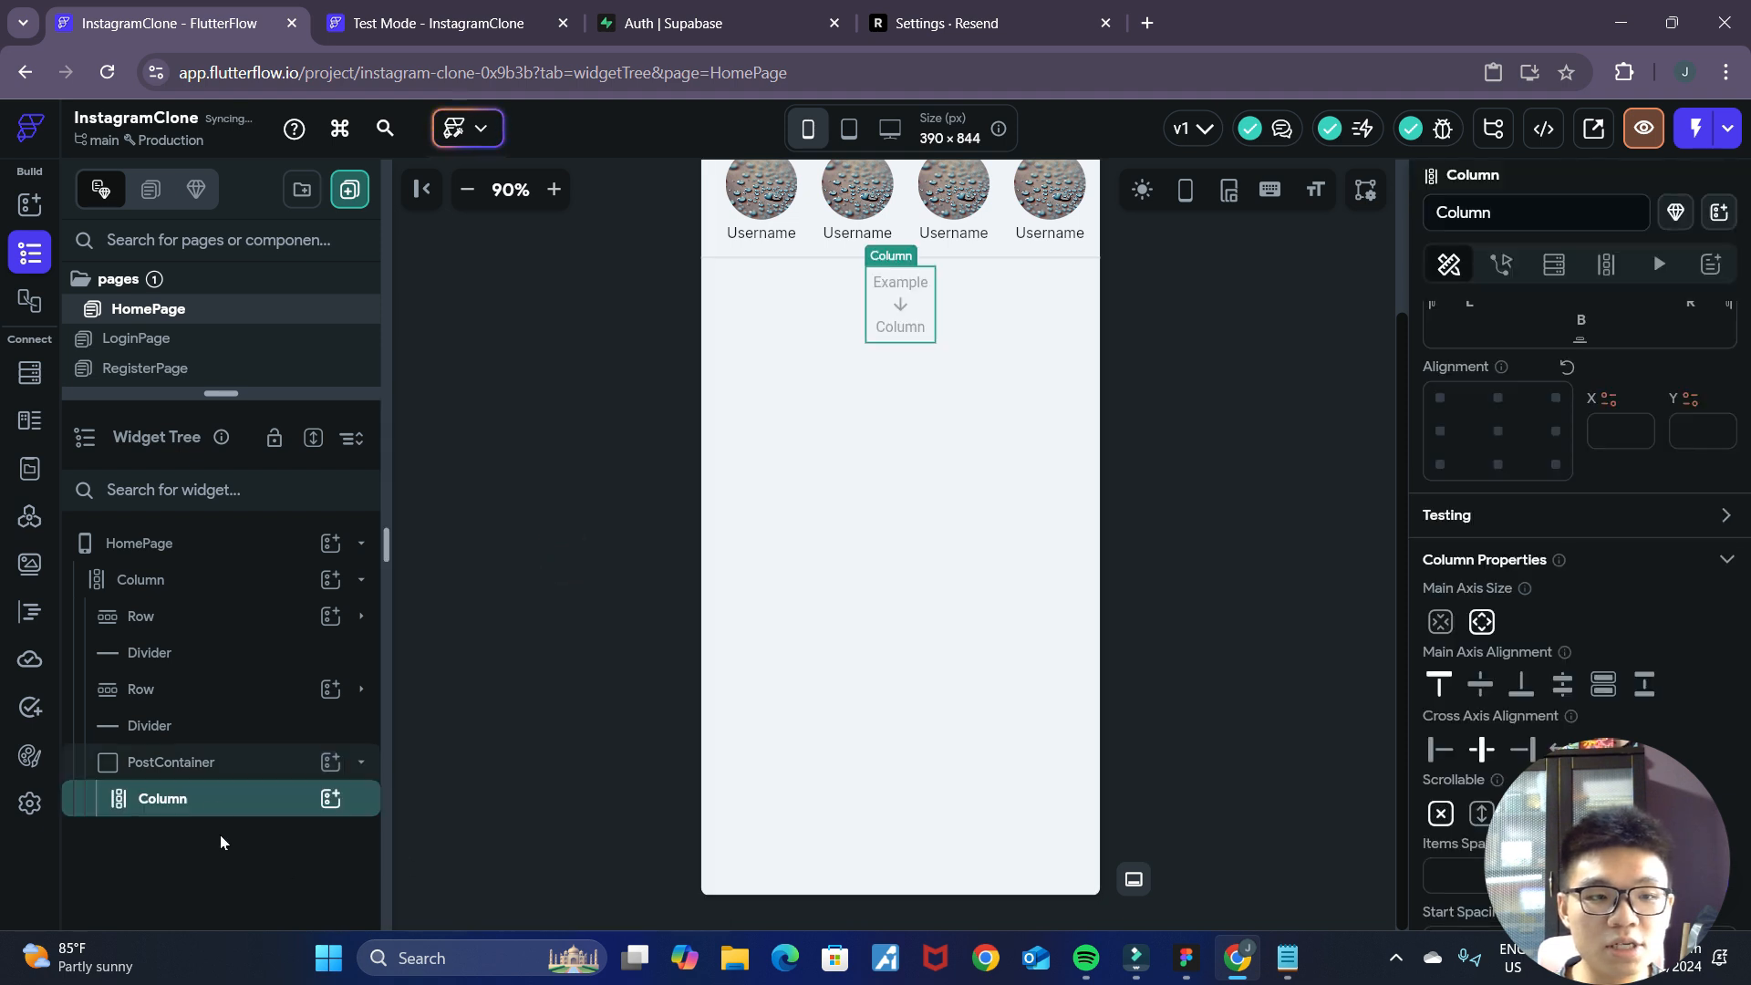
left_click(330, 799)
left_click(649, 570)
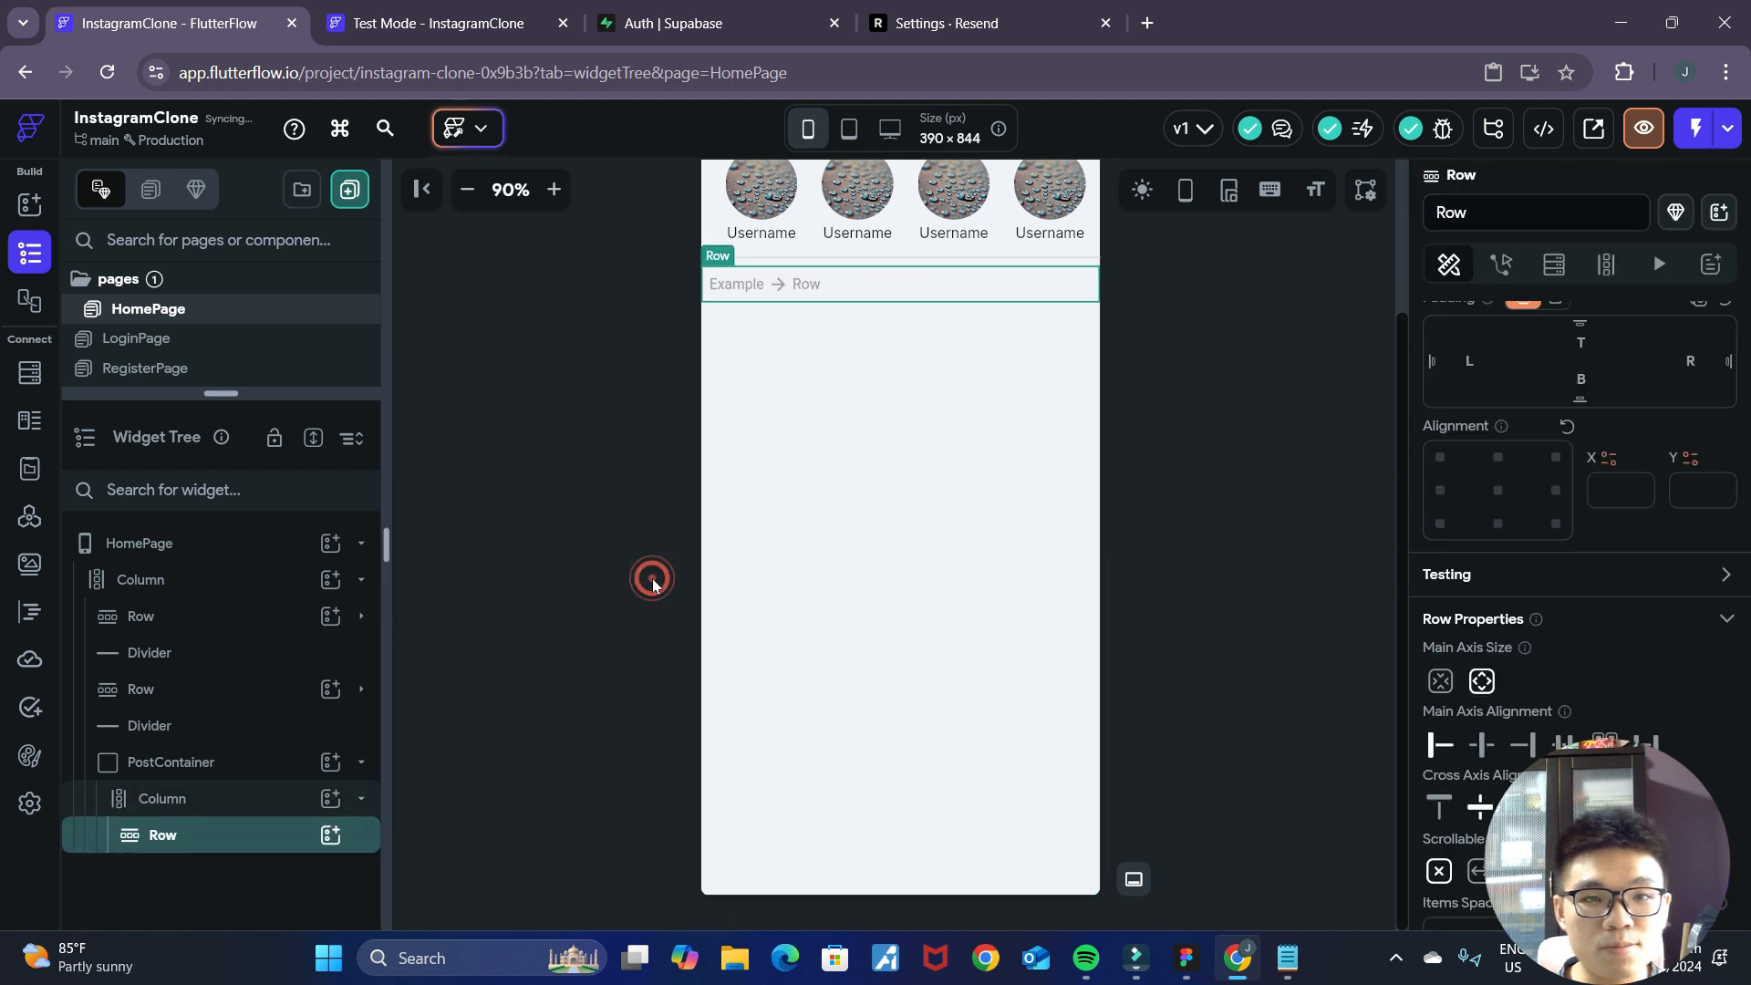
Add a CircleImage with a diameter of 40 px to the Row inside PostContainer, checking it against the Figma mockup.
left_click(1186, 959)
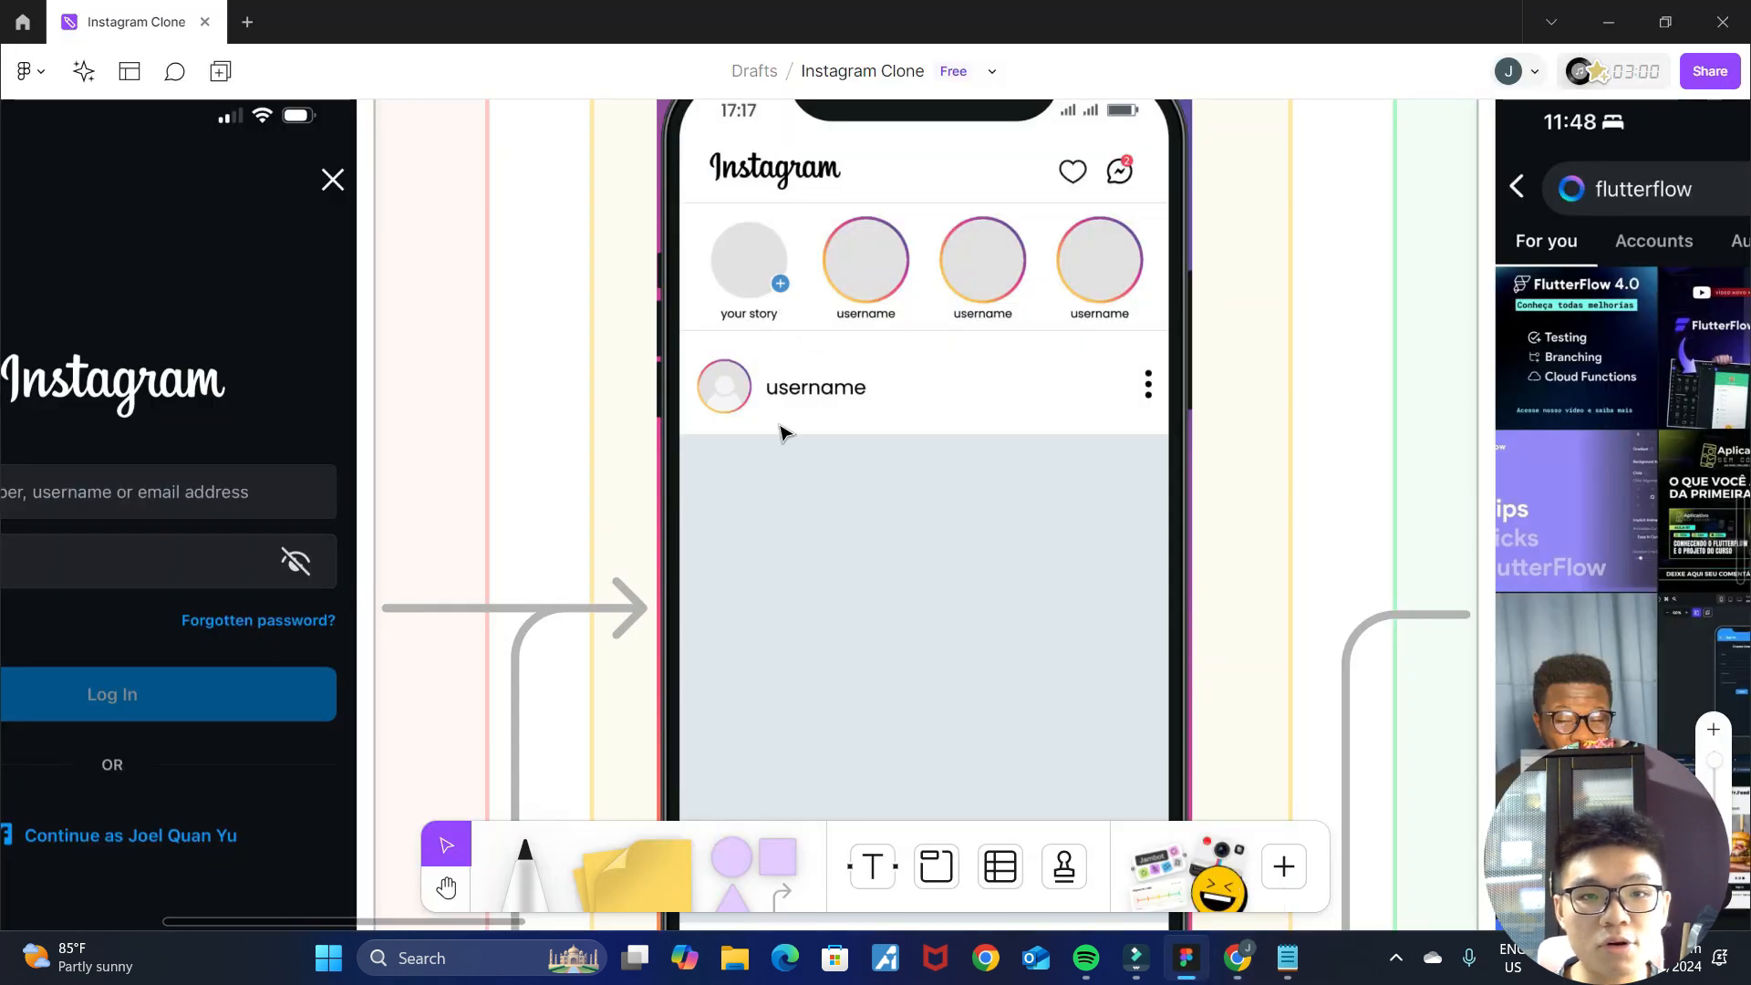
left_click(1238, 960)
left_click(330, 834)
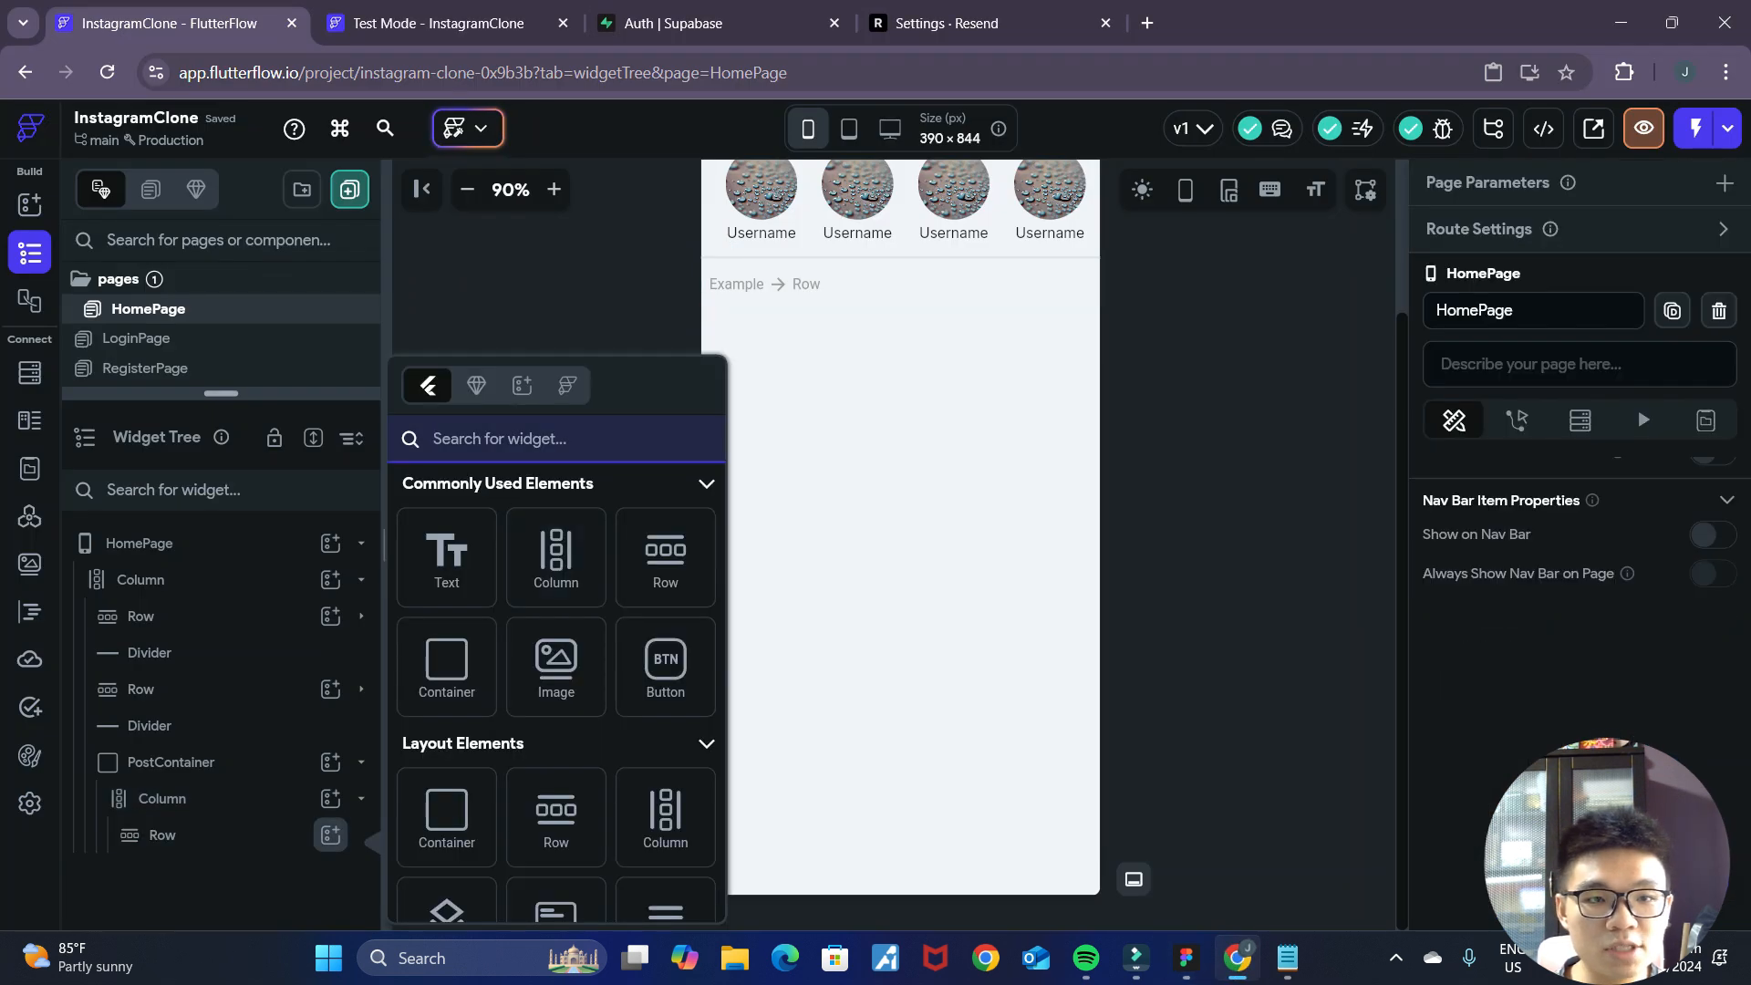
type("circle")
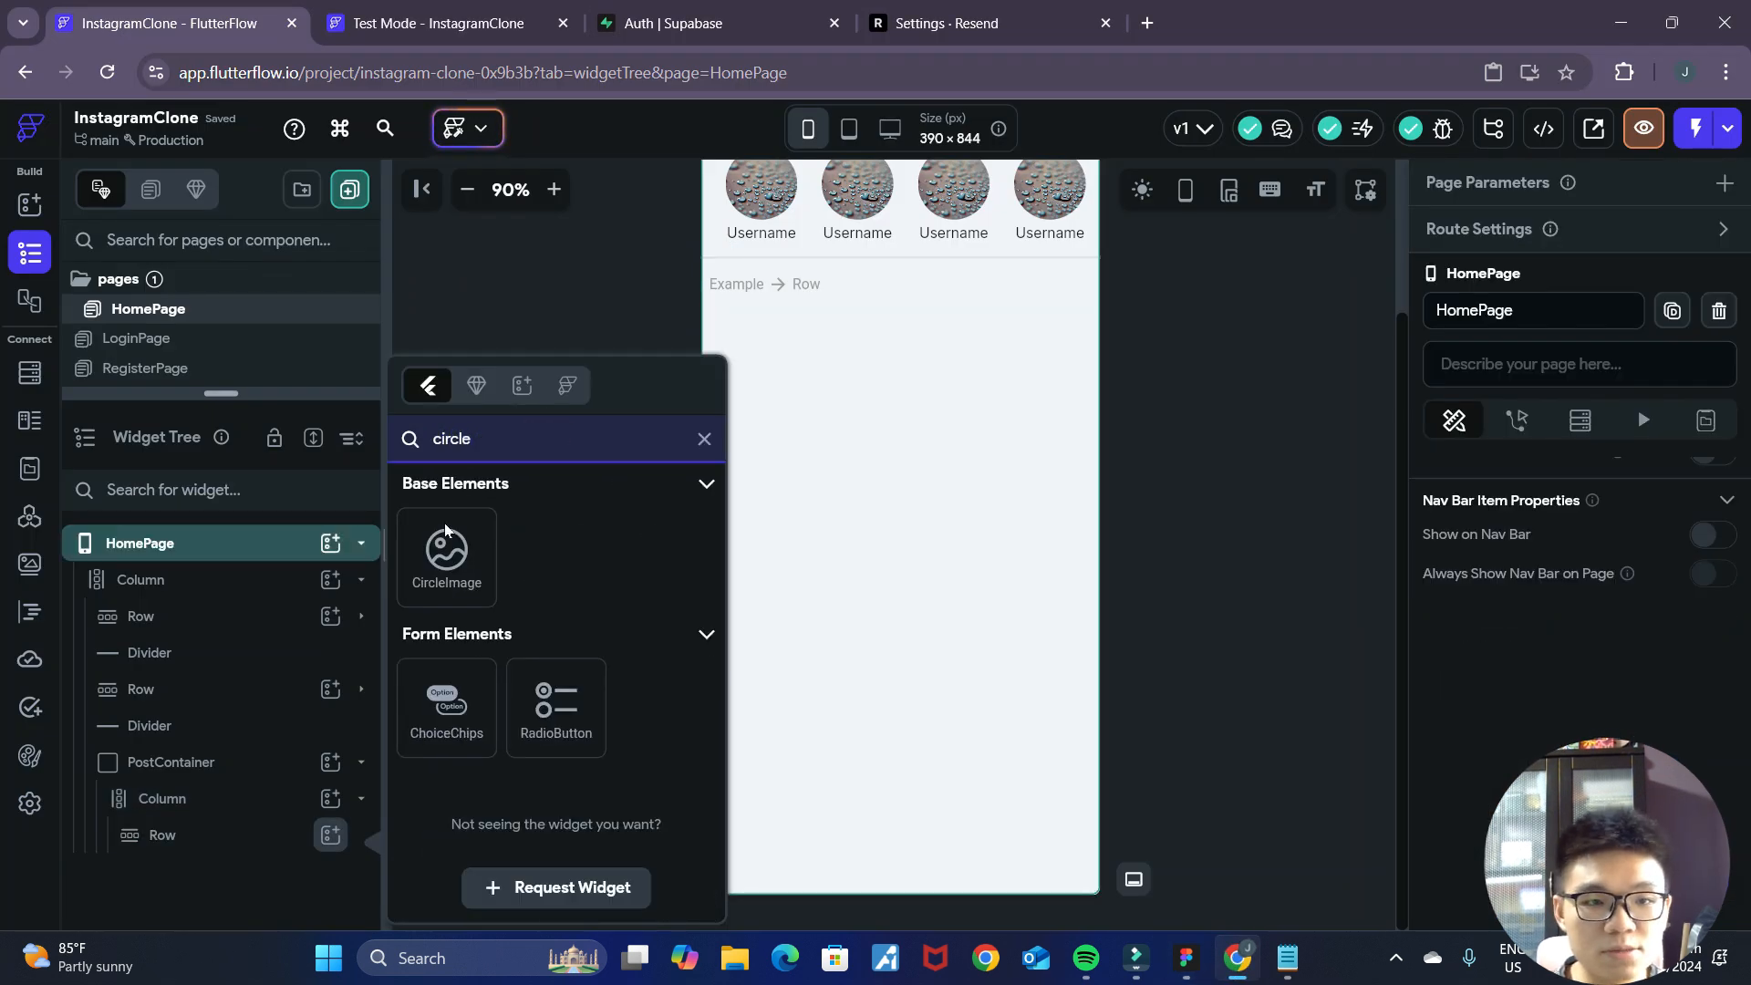
left_click(446, 543)
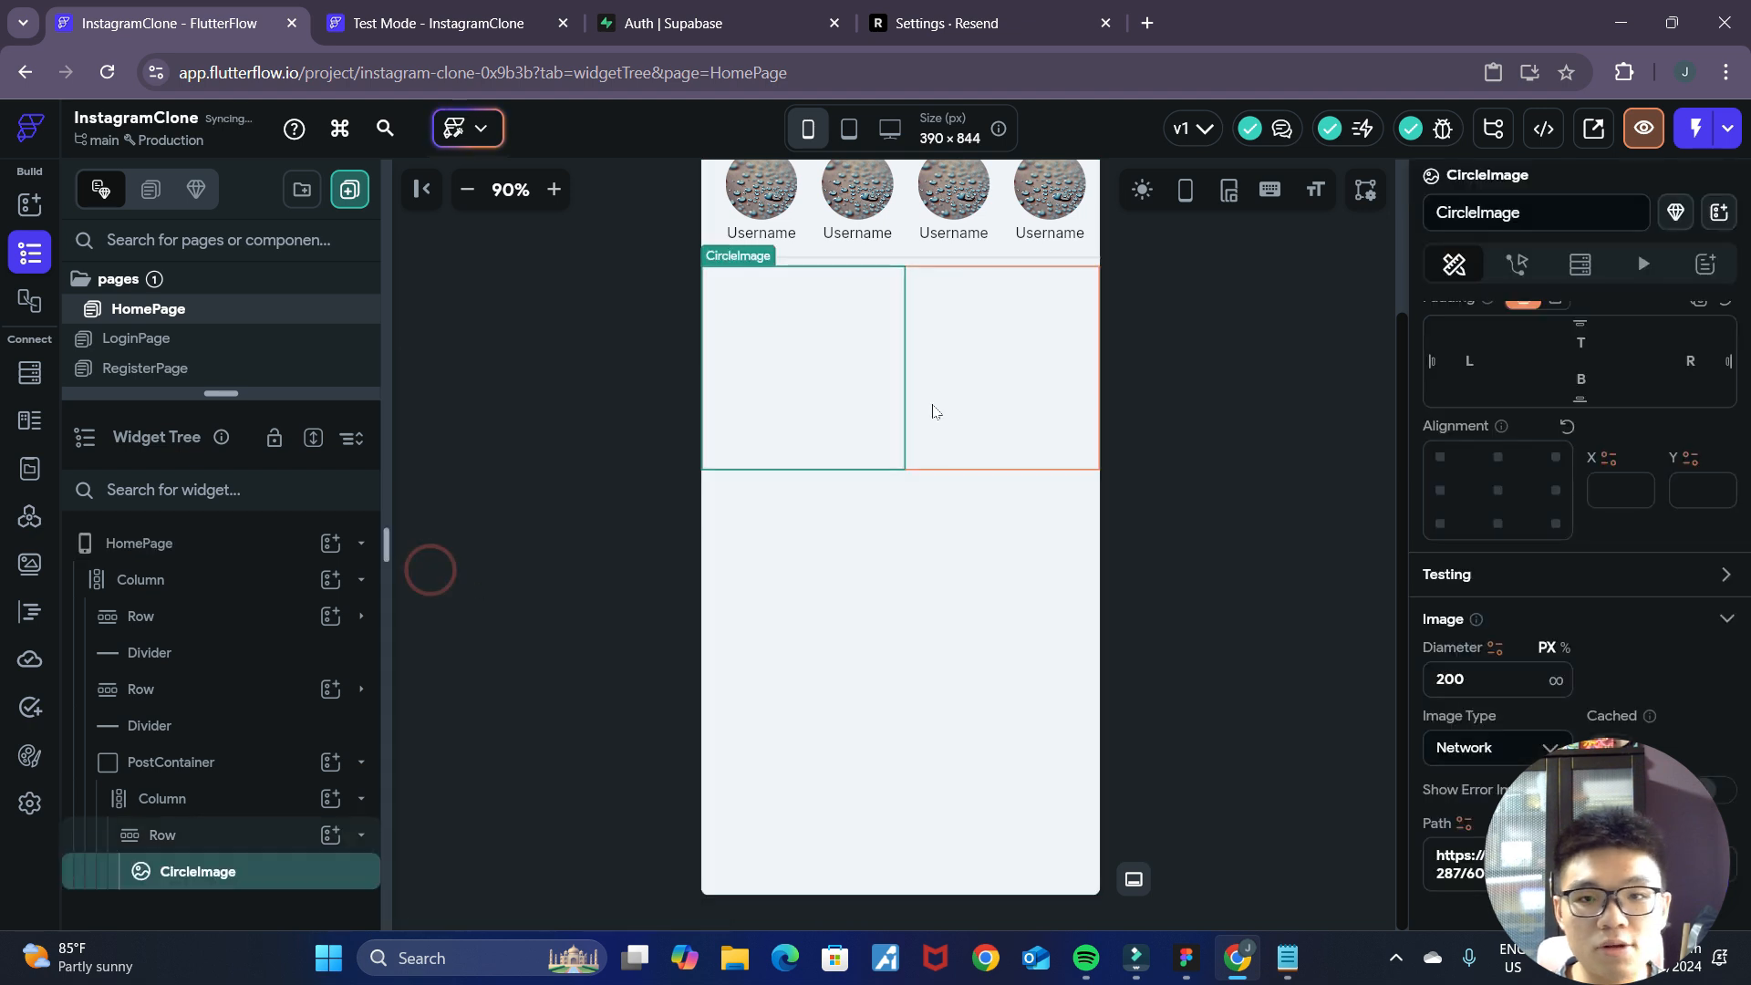
left_click(1479, 680)
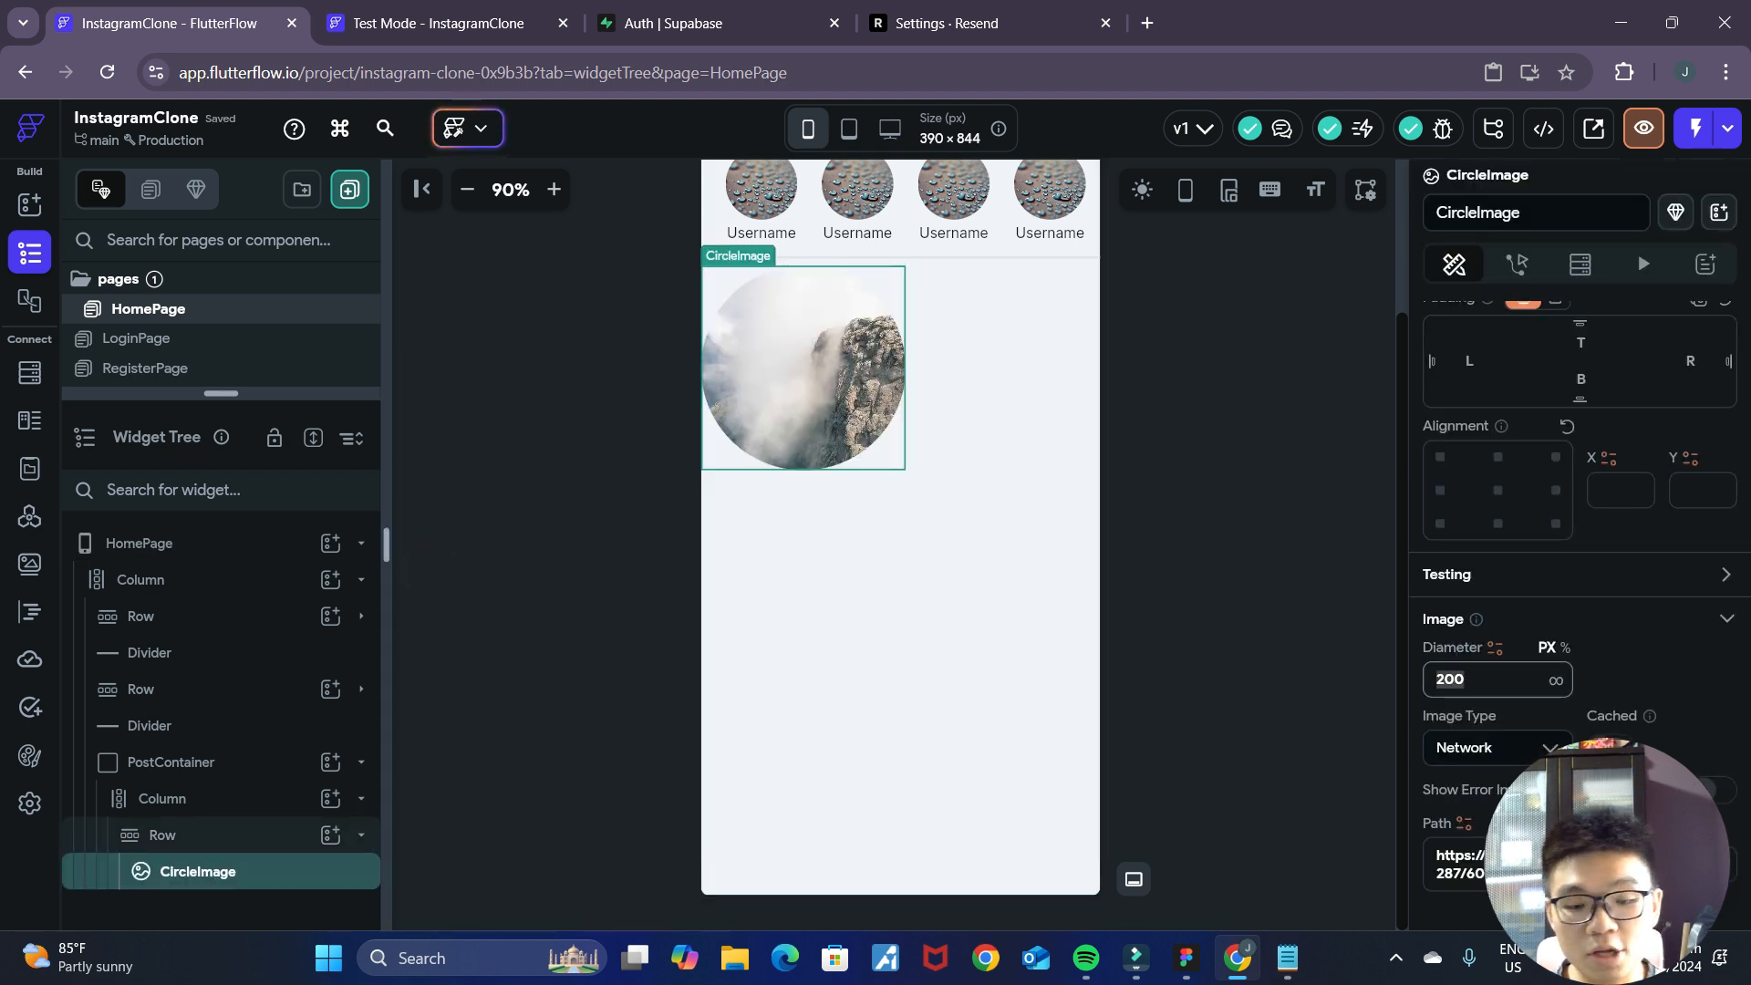
type("40")
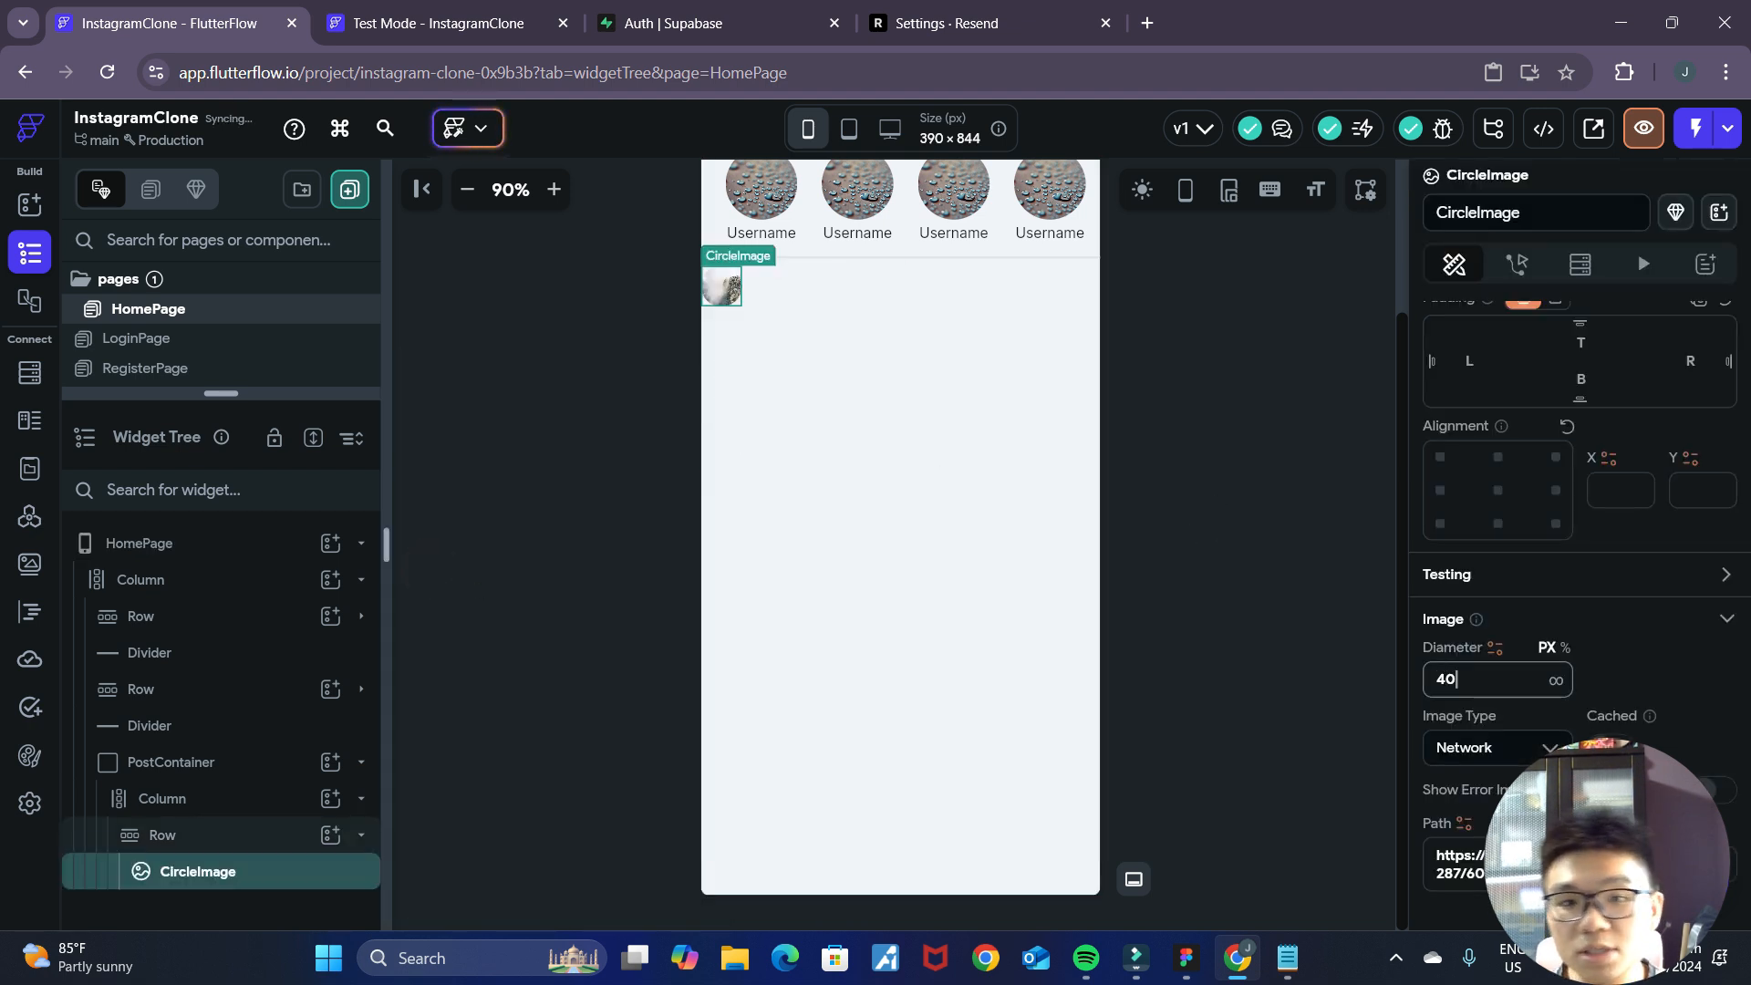
left_click(1186, 957)
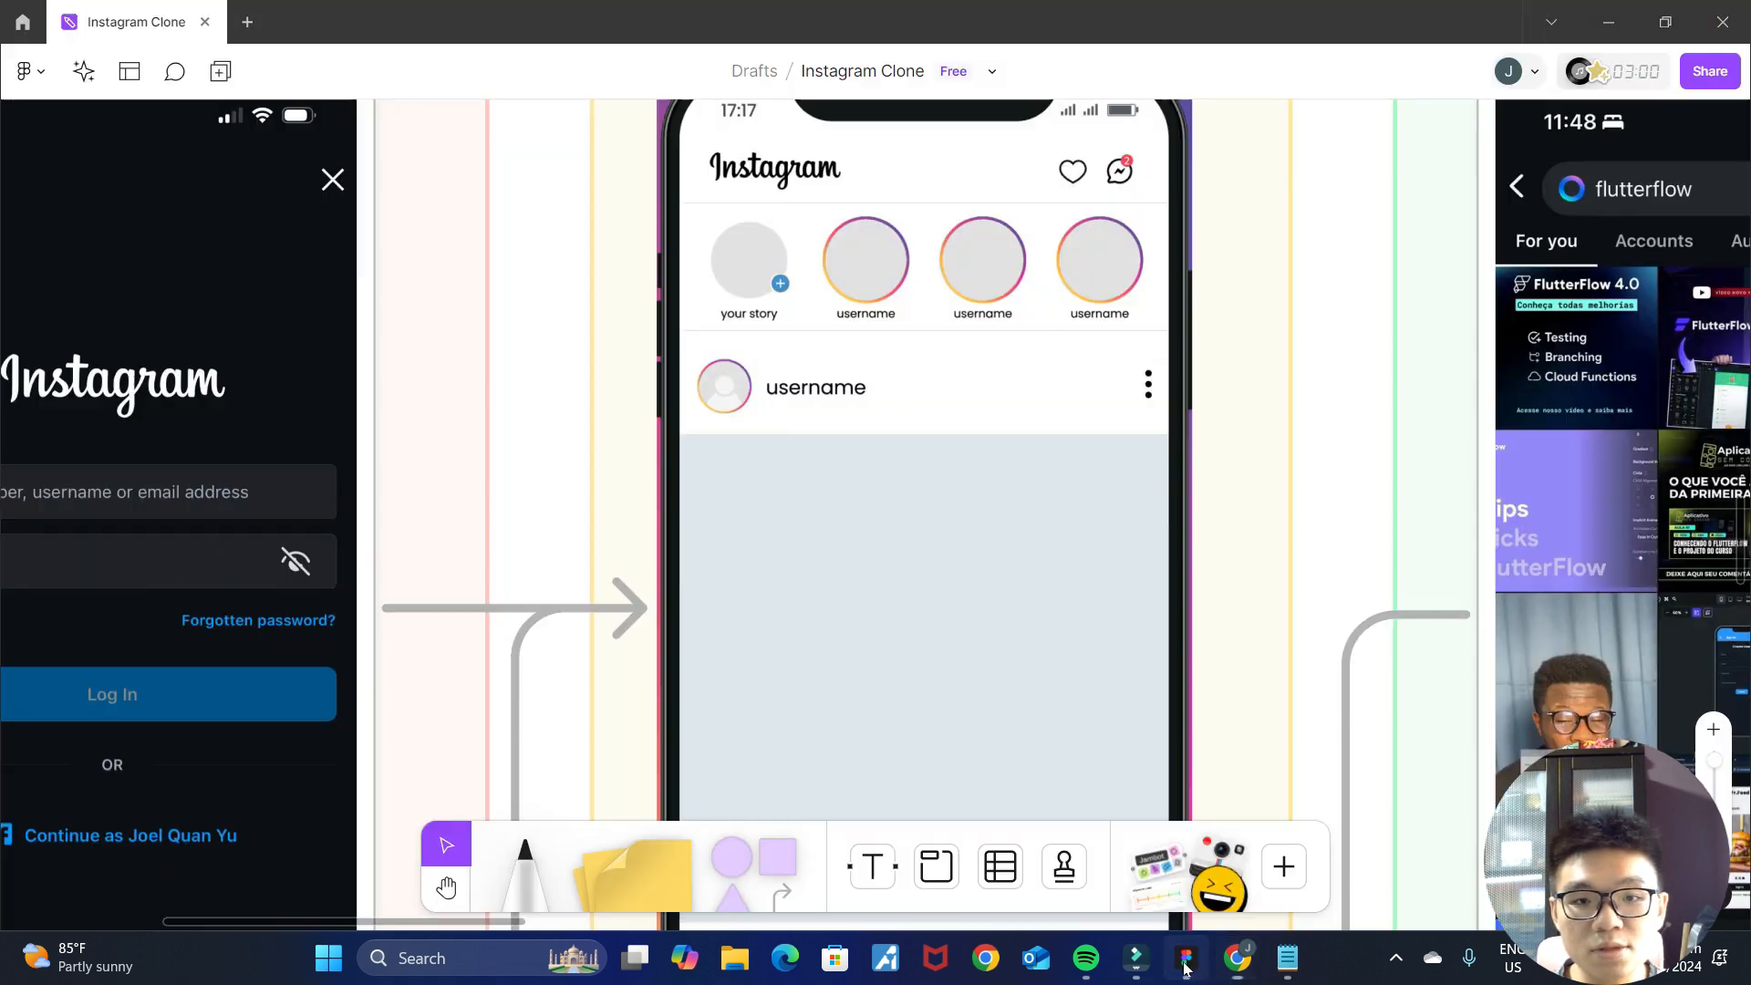
Switch back to FlutterFlow and add a Text widget to the Row inside PostContainer, beside the CircleImage.
left_click(1242, 959)
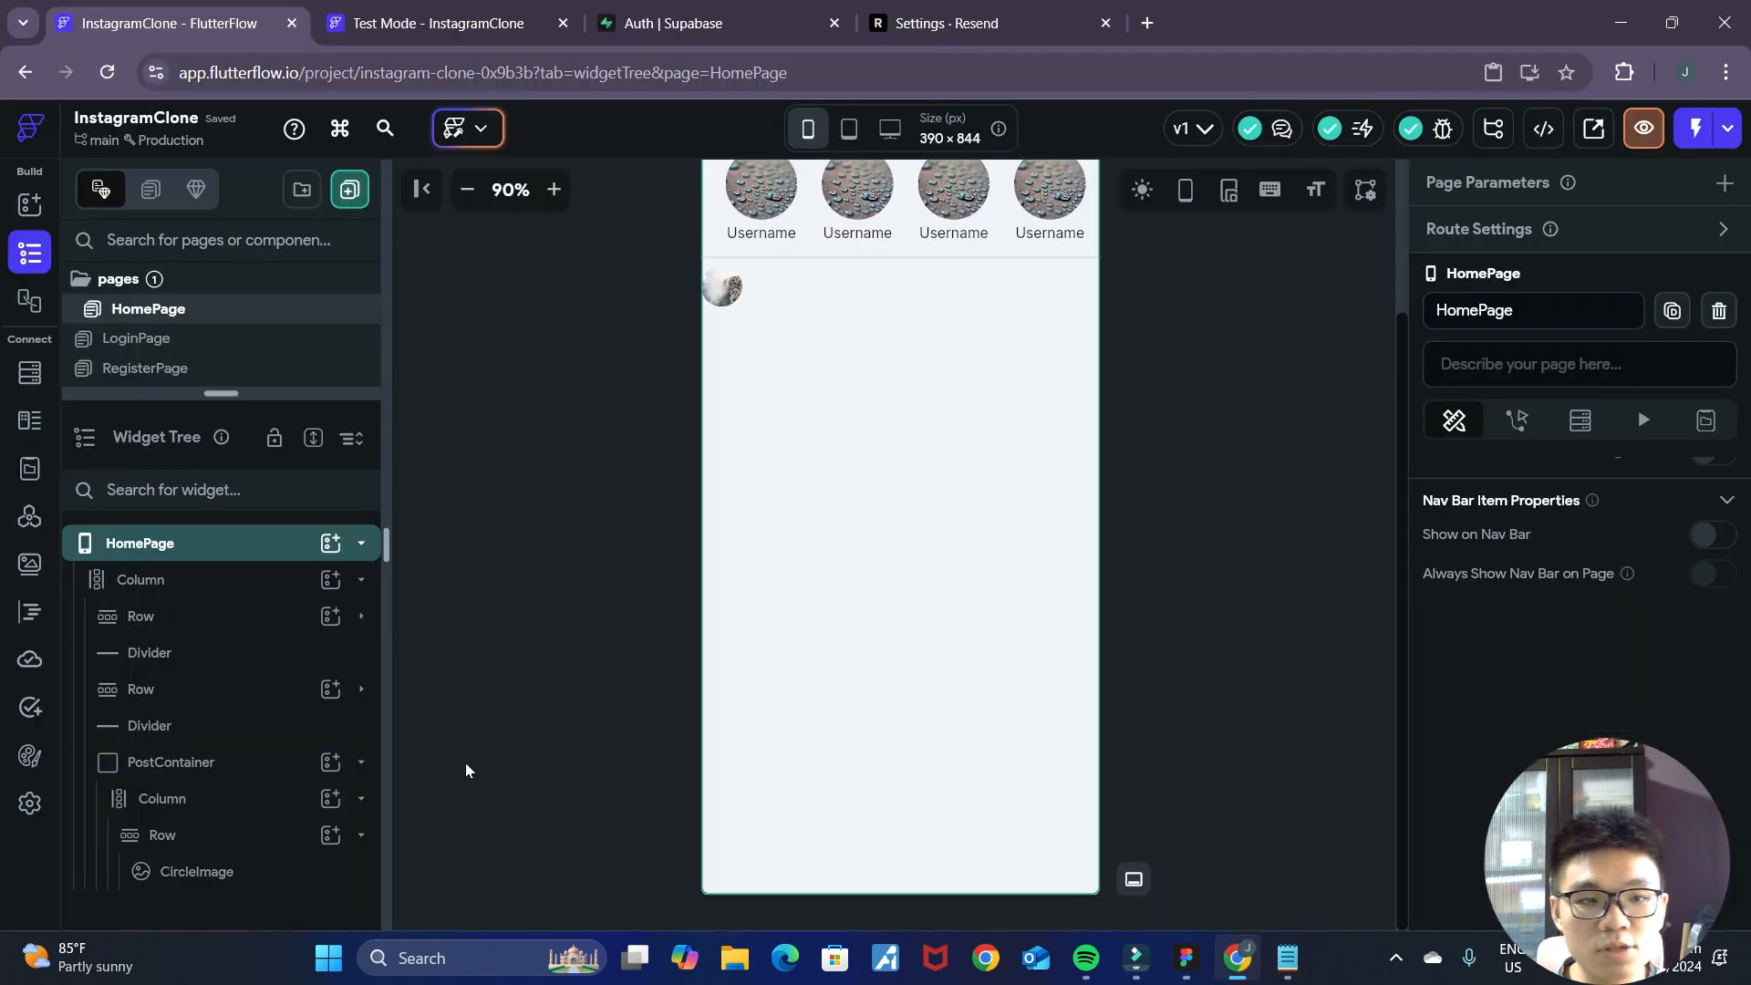
left_click(330, 834)
left_click(461, 567)
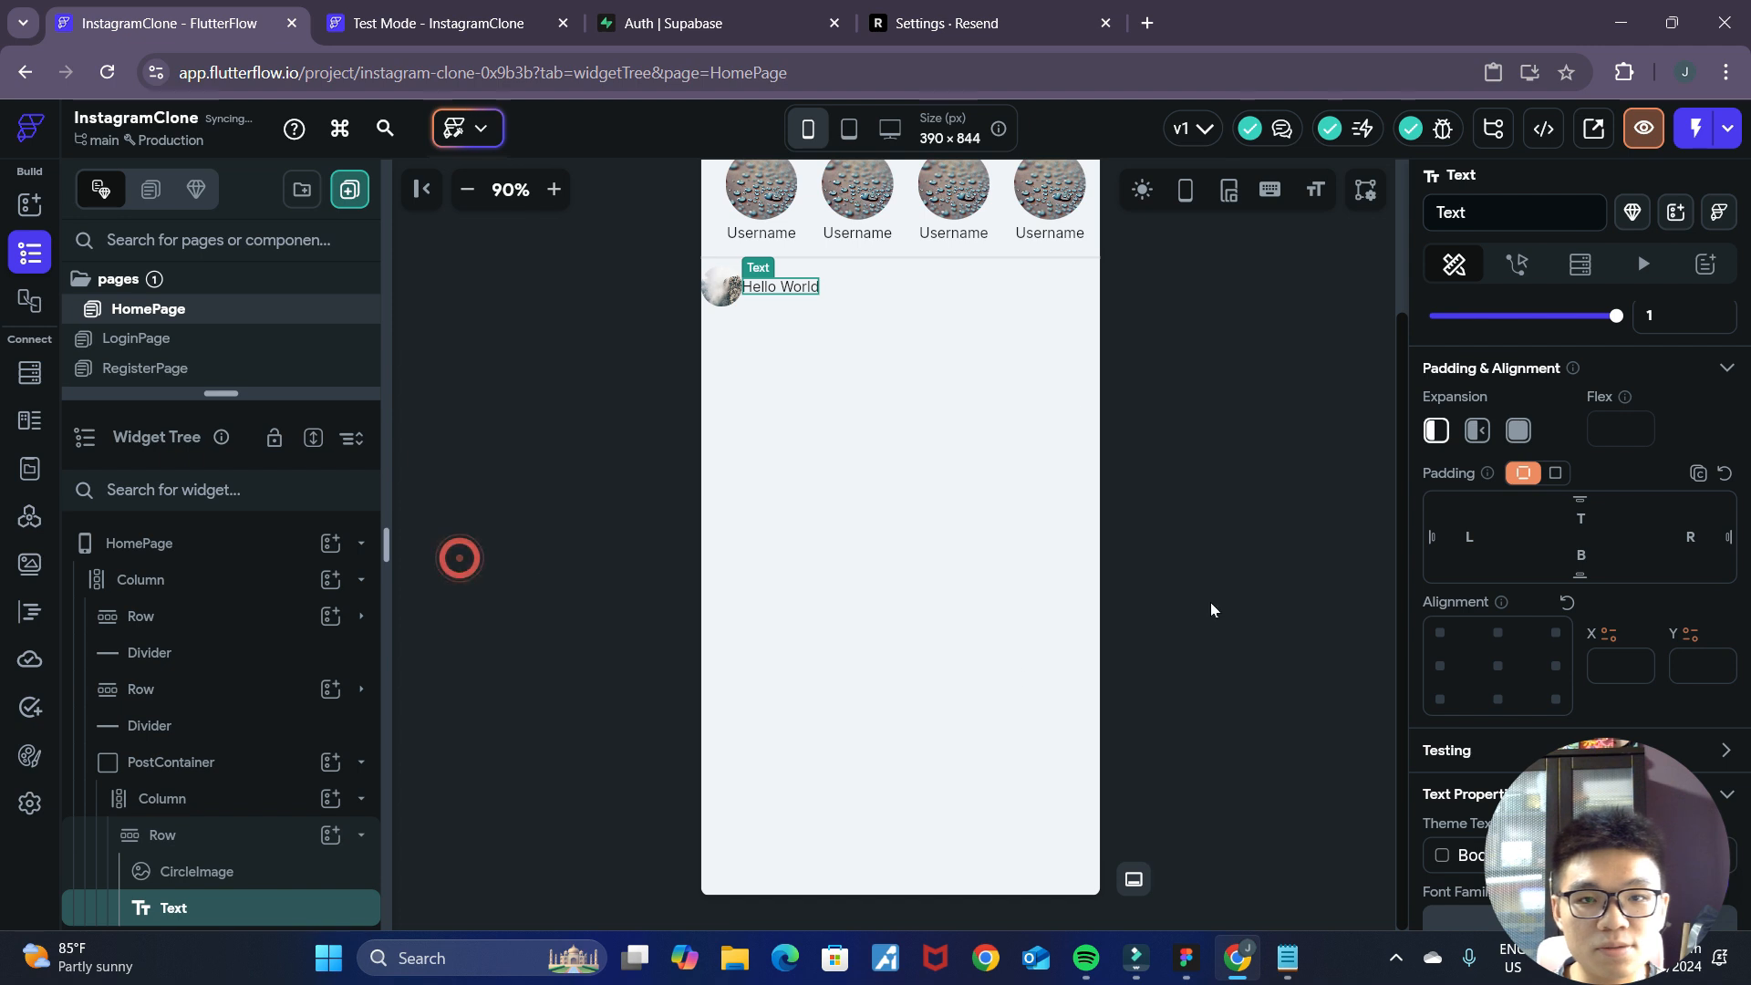
Check the post header in the Figma mockup and add an Icon widget to the same Row after the Text.
left_click(1185, 958)
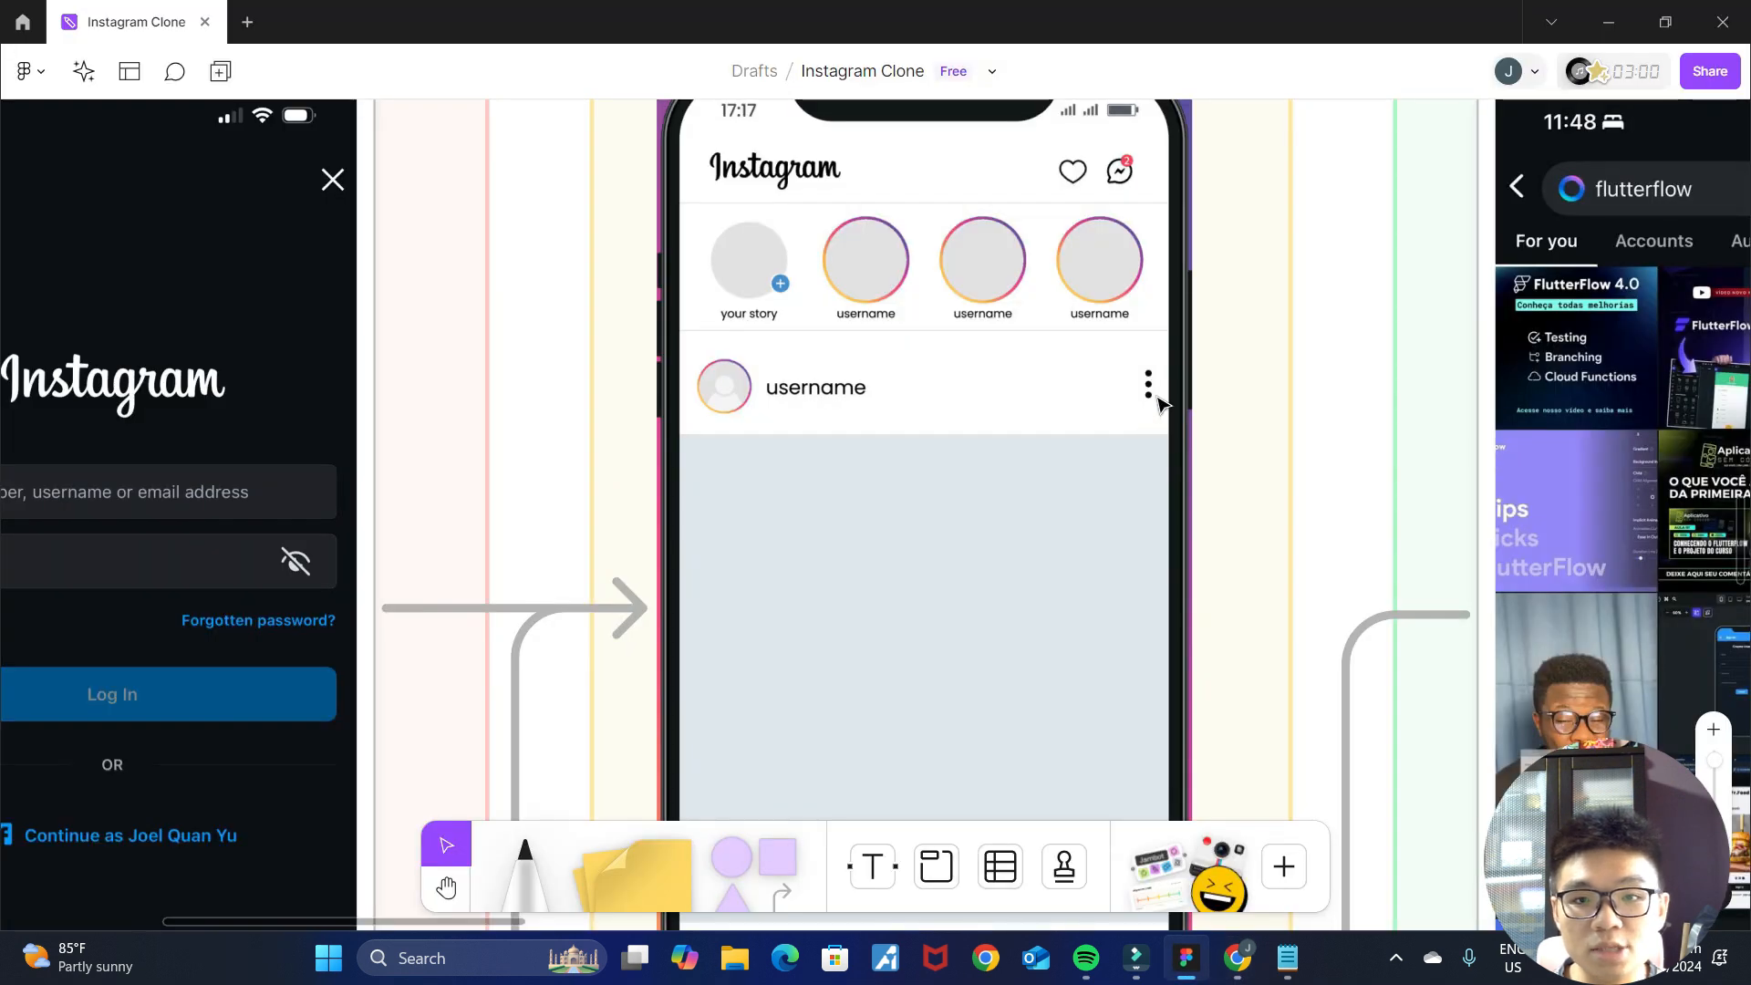
left_click(1237, 957)
left_click(330, 834)
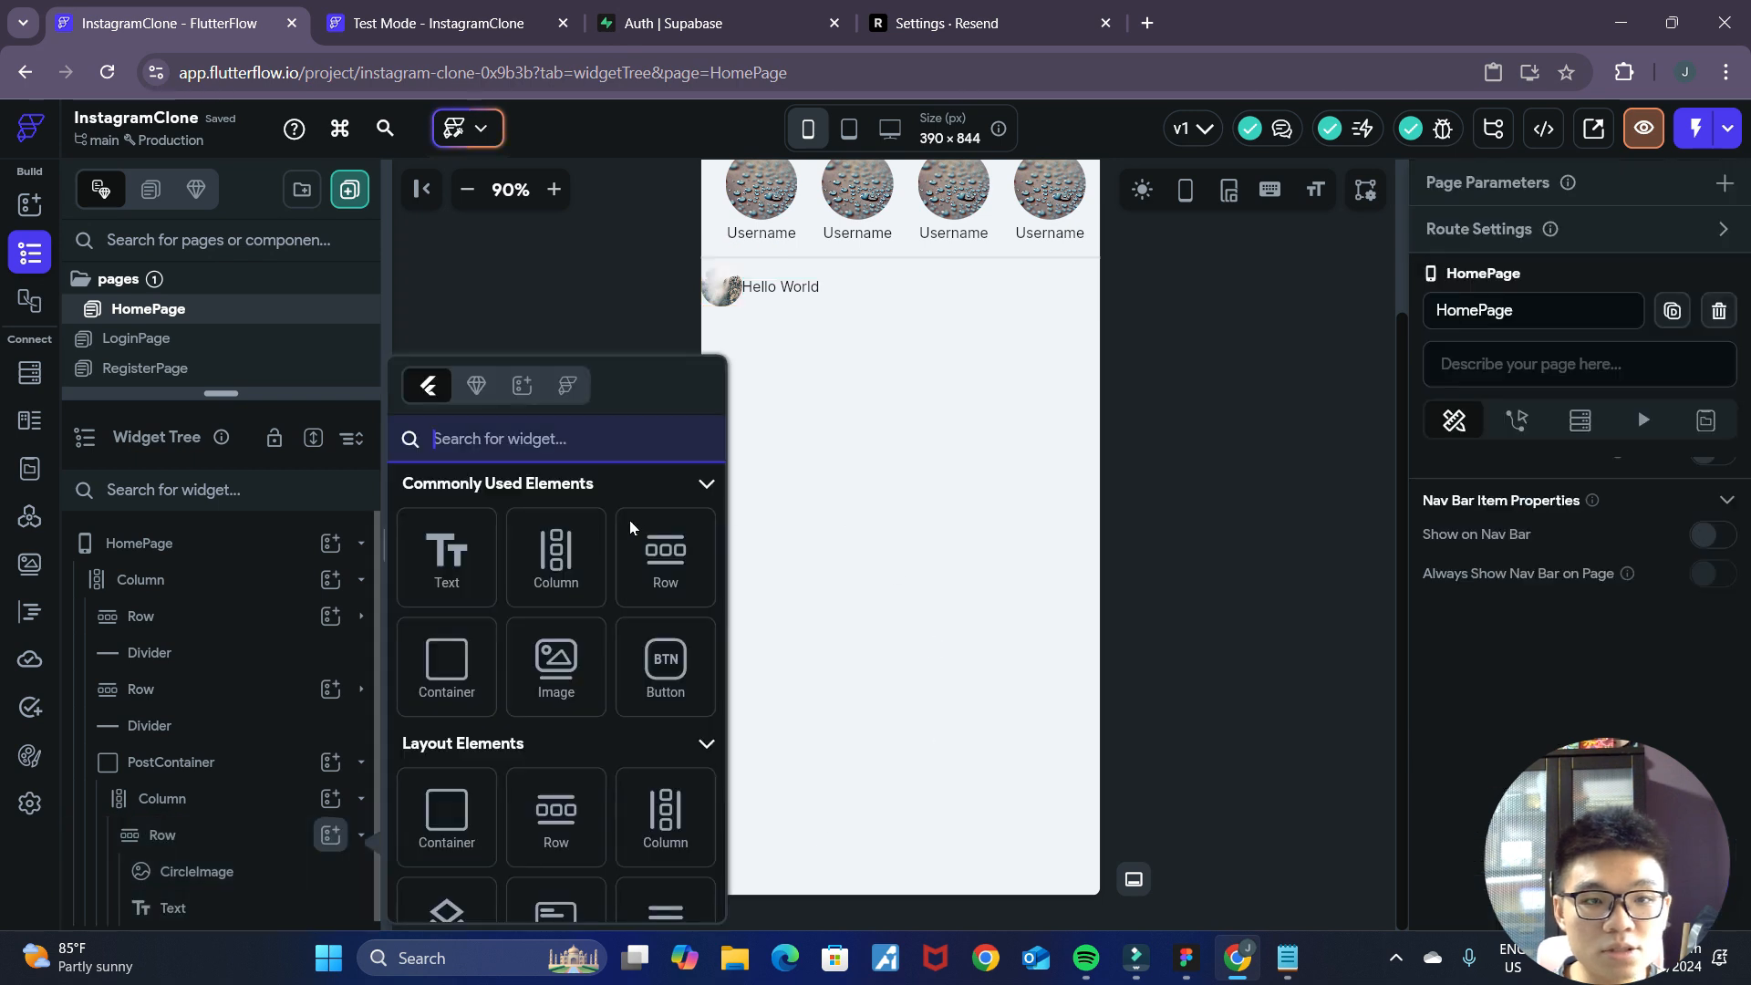
type("icon")
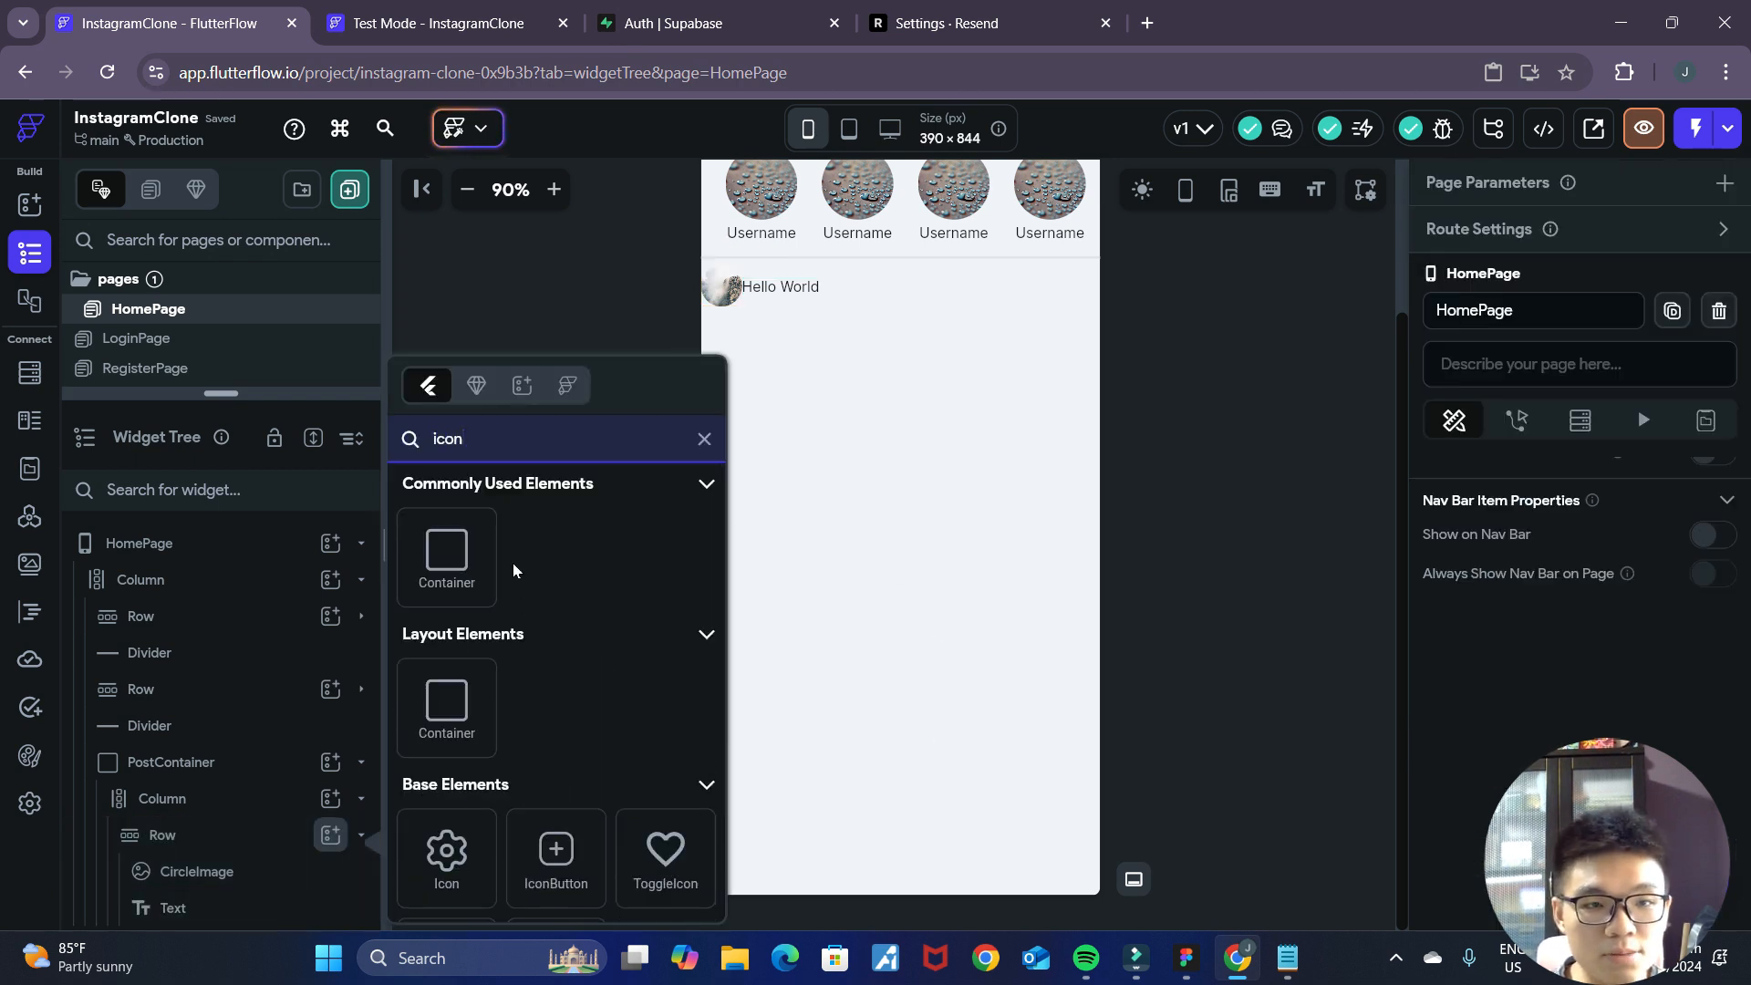
left_click(439, 832)
Change the new Icon to the Font Awesome vertical ellipsis, searching the icon library for "ellipsis".
scroll(1571, 710, "down", 3)
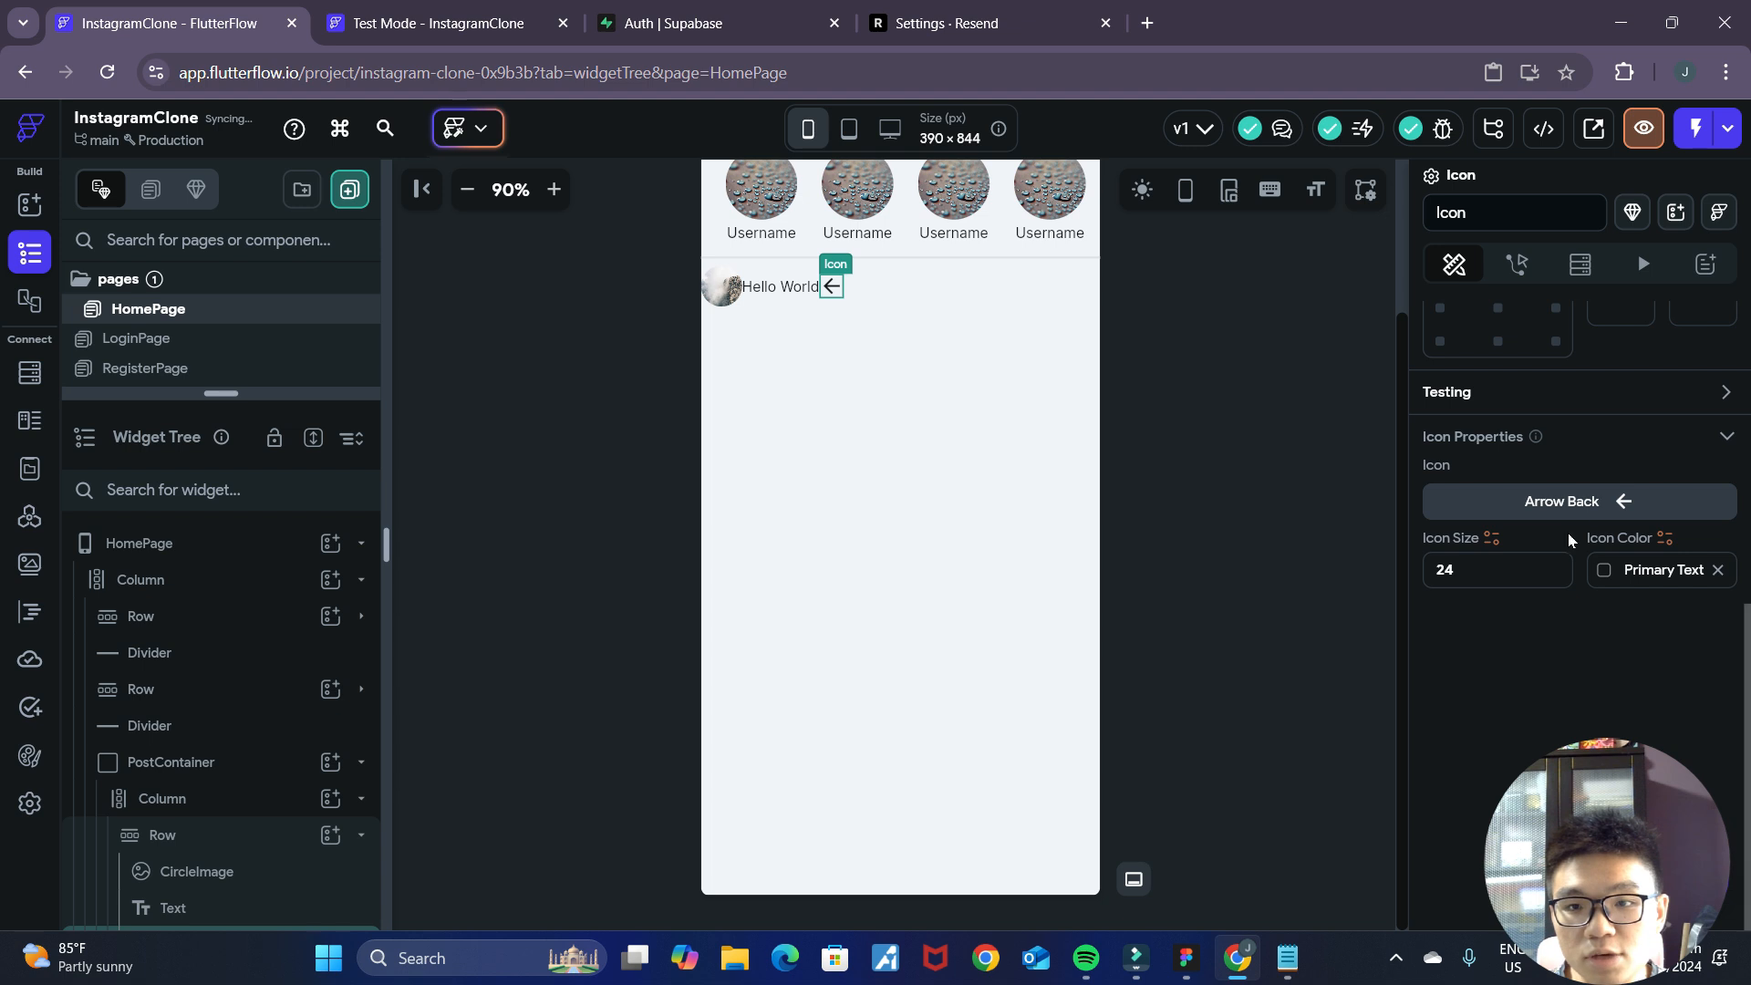
left_click(1537, 502)
left_click(735, 283)
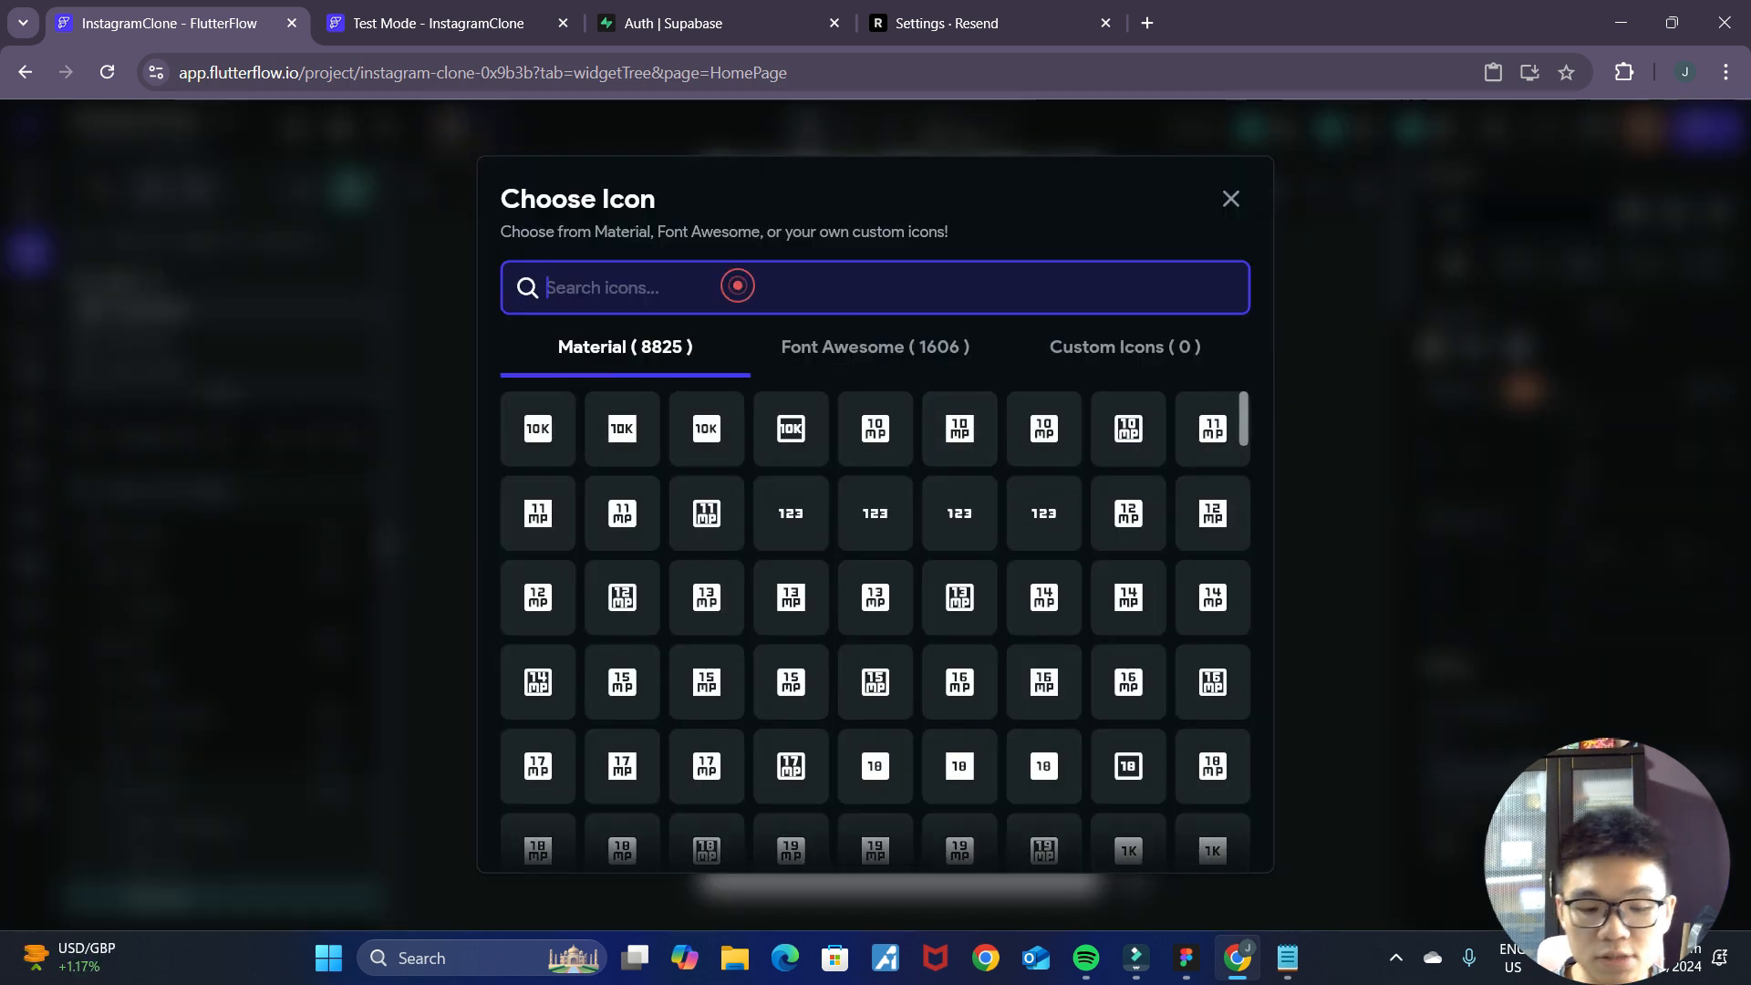
type("ellipsis")
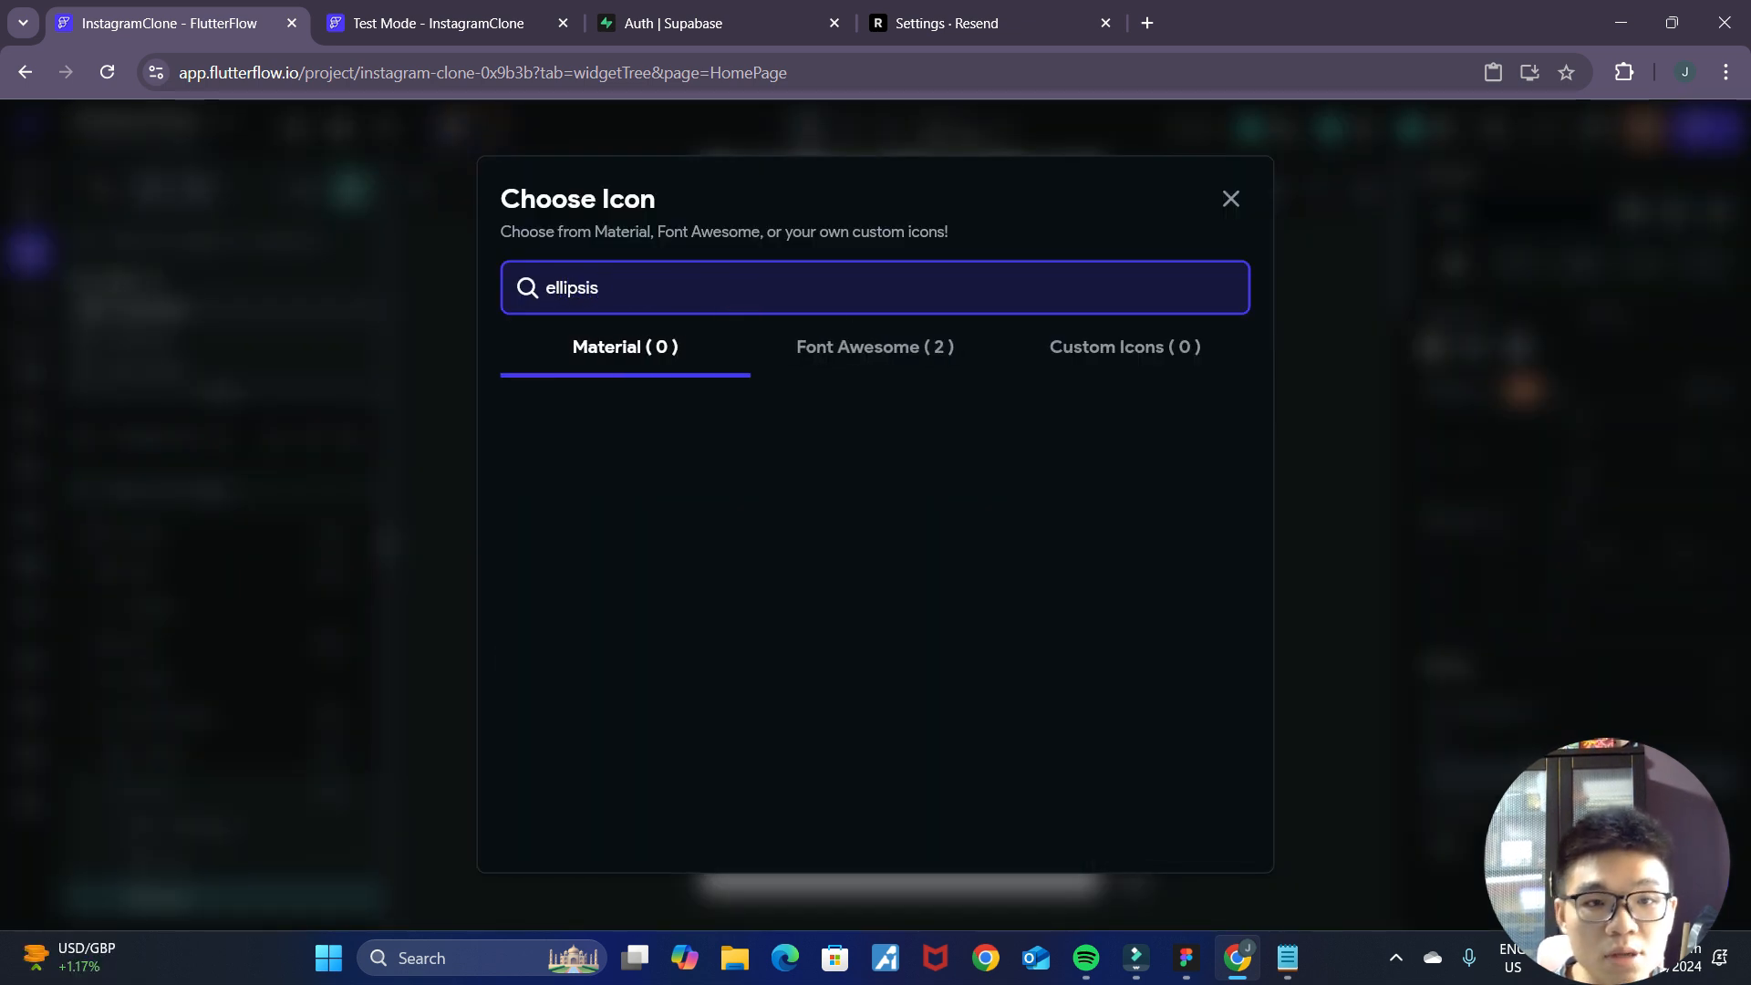
left_click(940, 375)
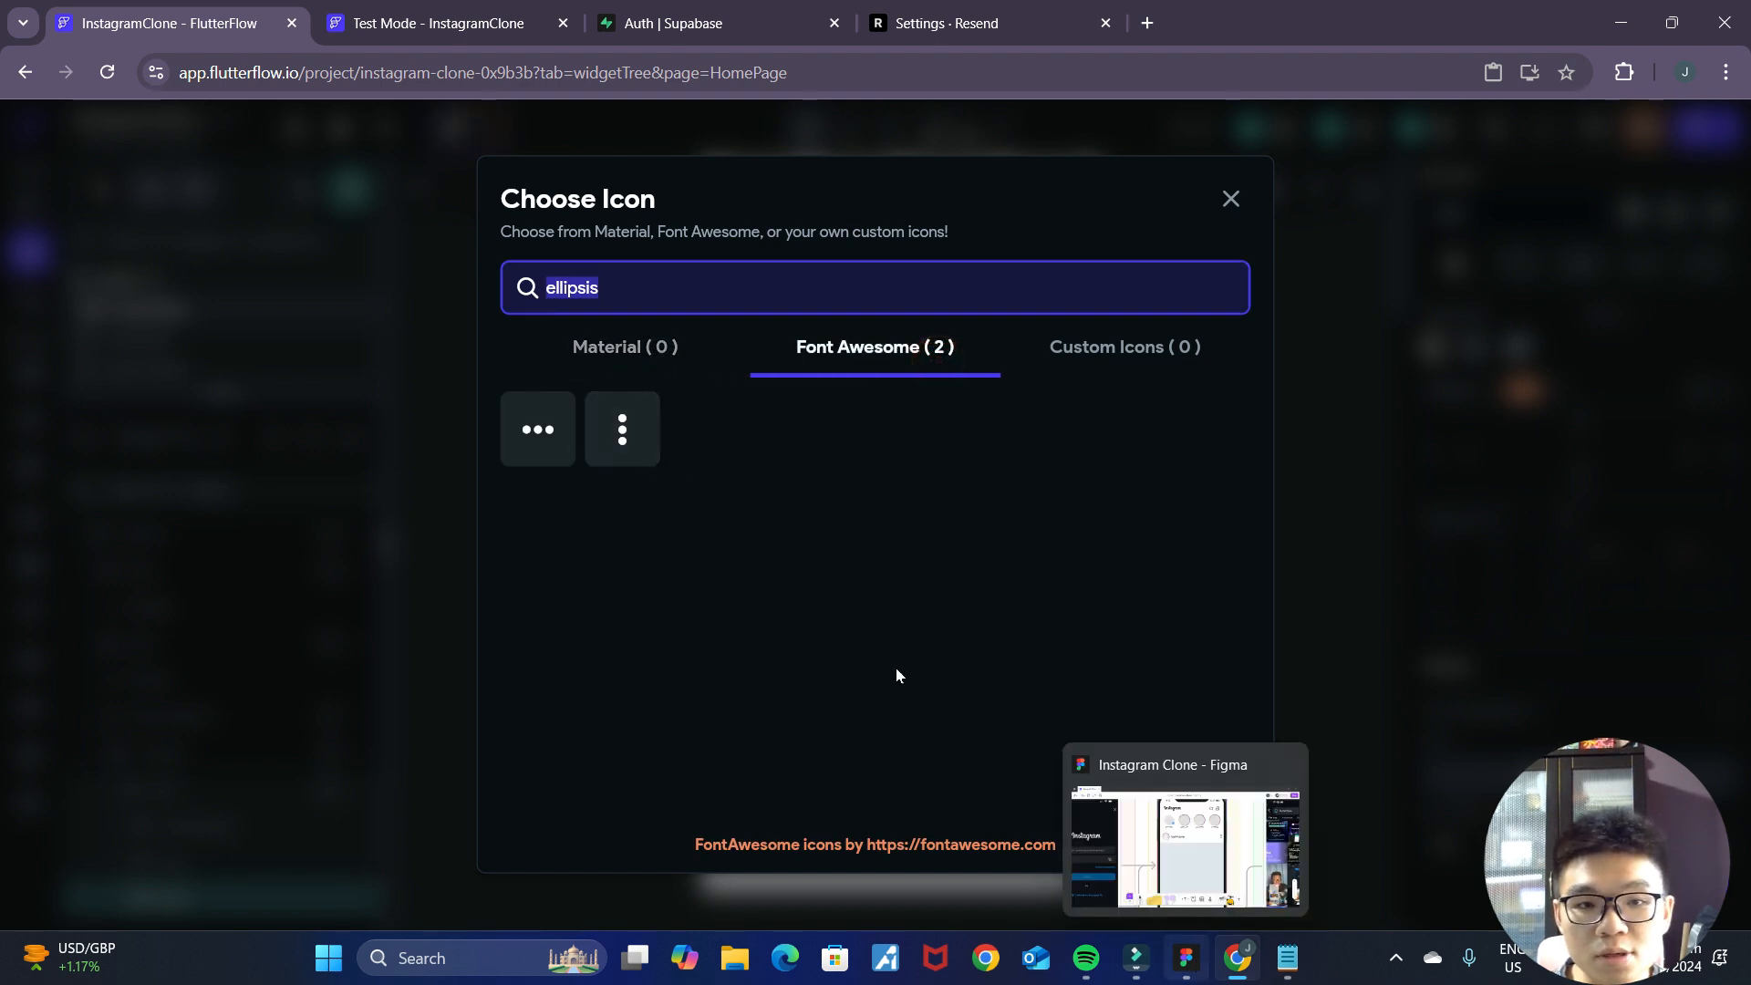
left_click(623, 453)
left_click(1098, 358)
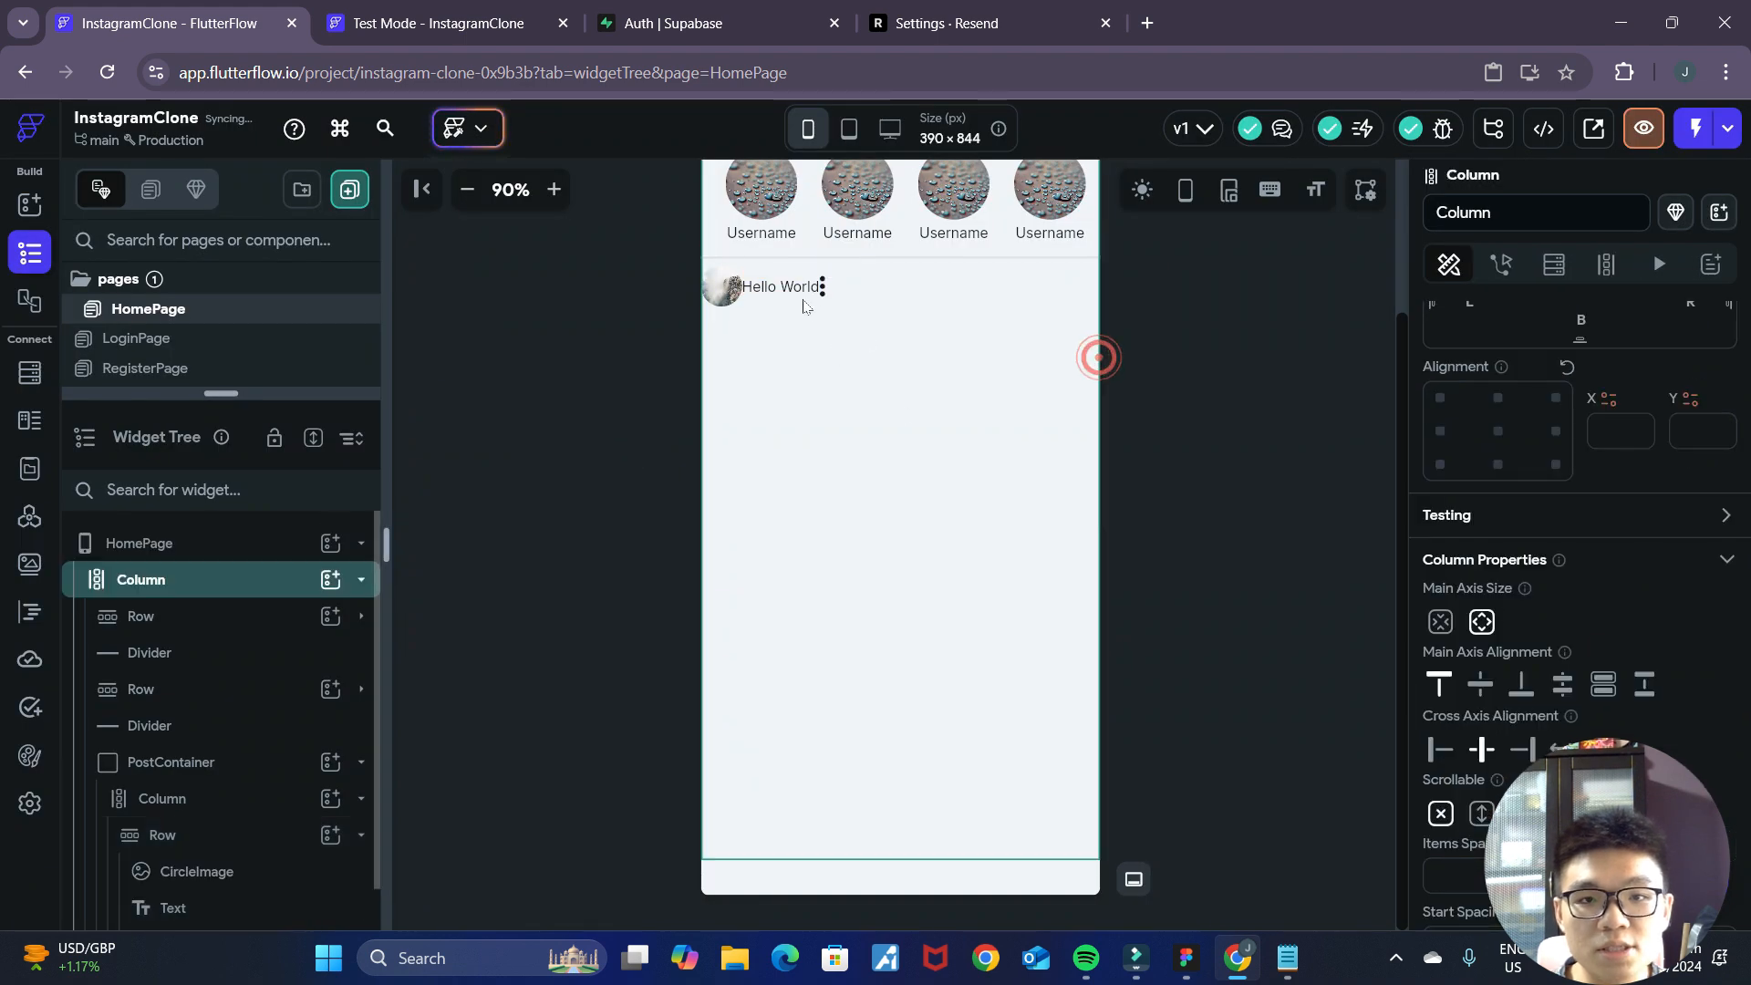
Set the left and right padding of the post header Row to 16, checking the spacing in the Figma mockup.
left_click(860, 290)
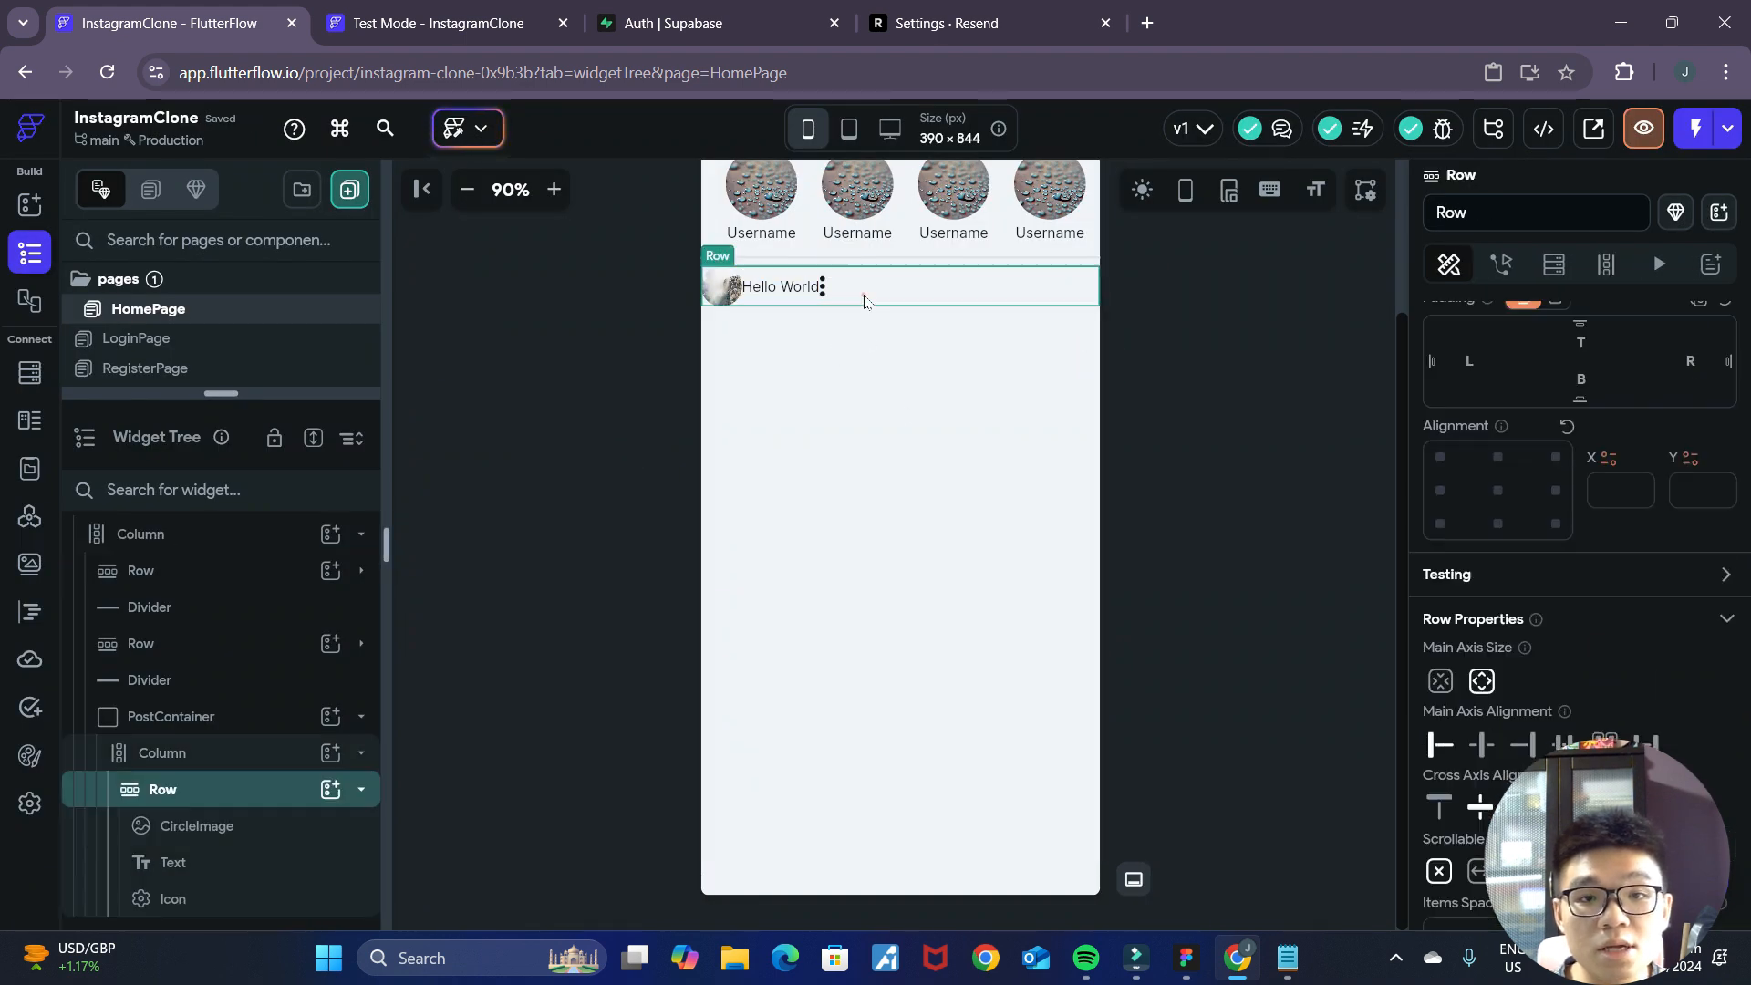
left_click(1187, 967)
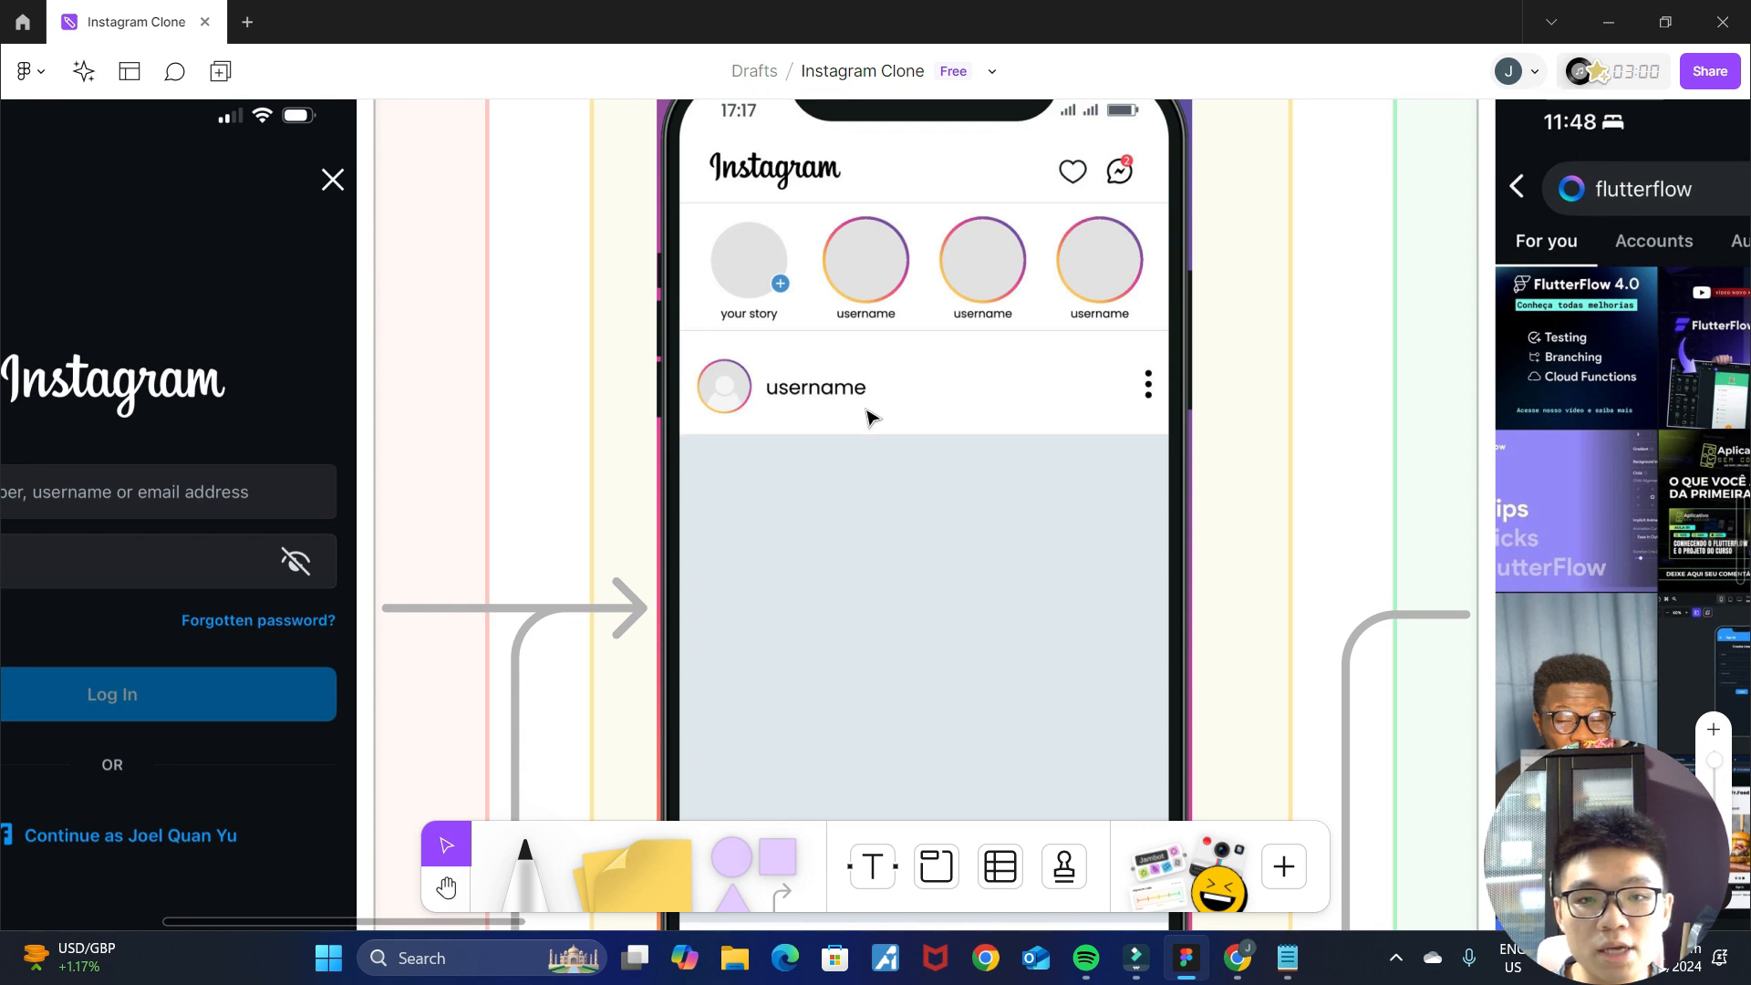
key("alt+Tab")
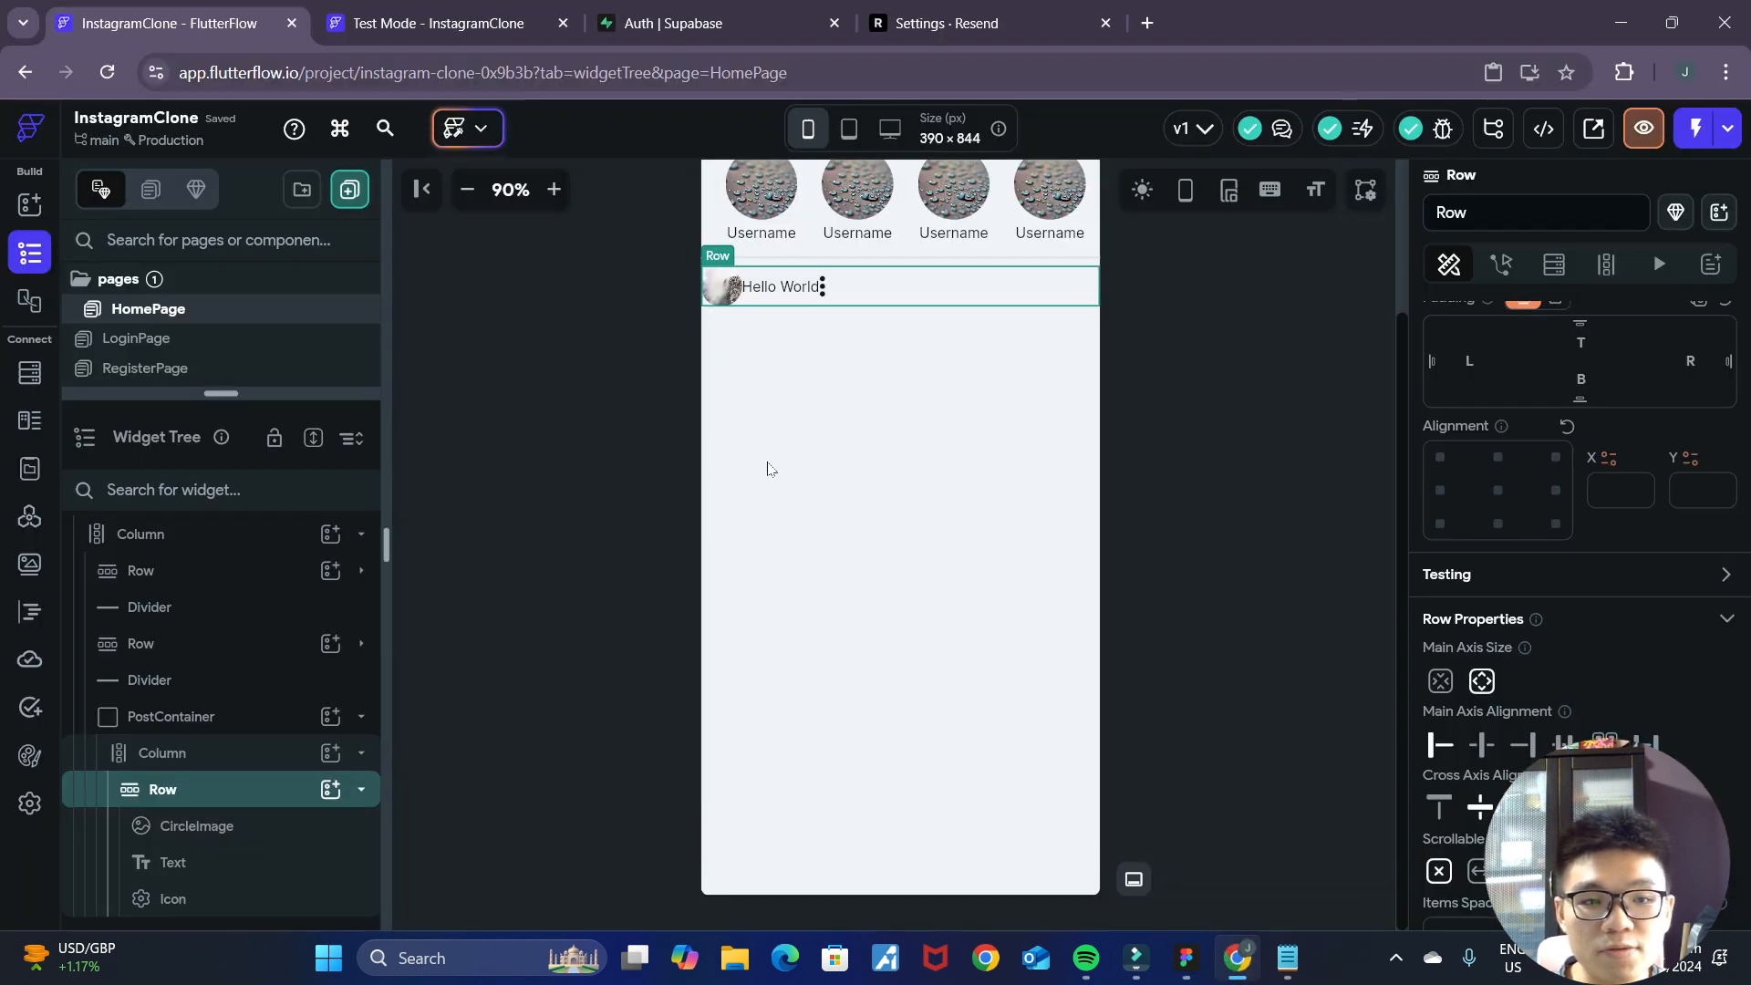
scroll(1505, 558, "up", 1)
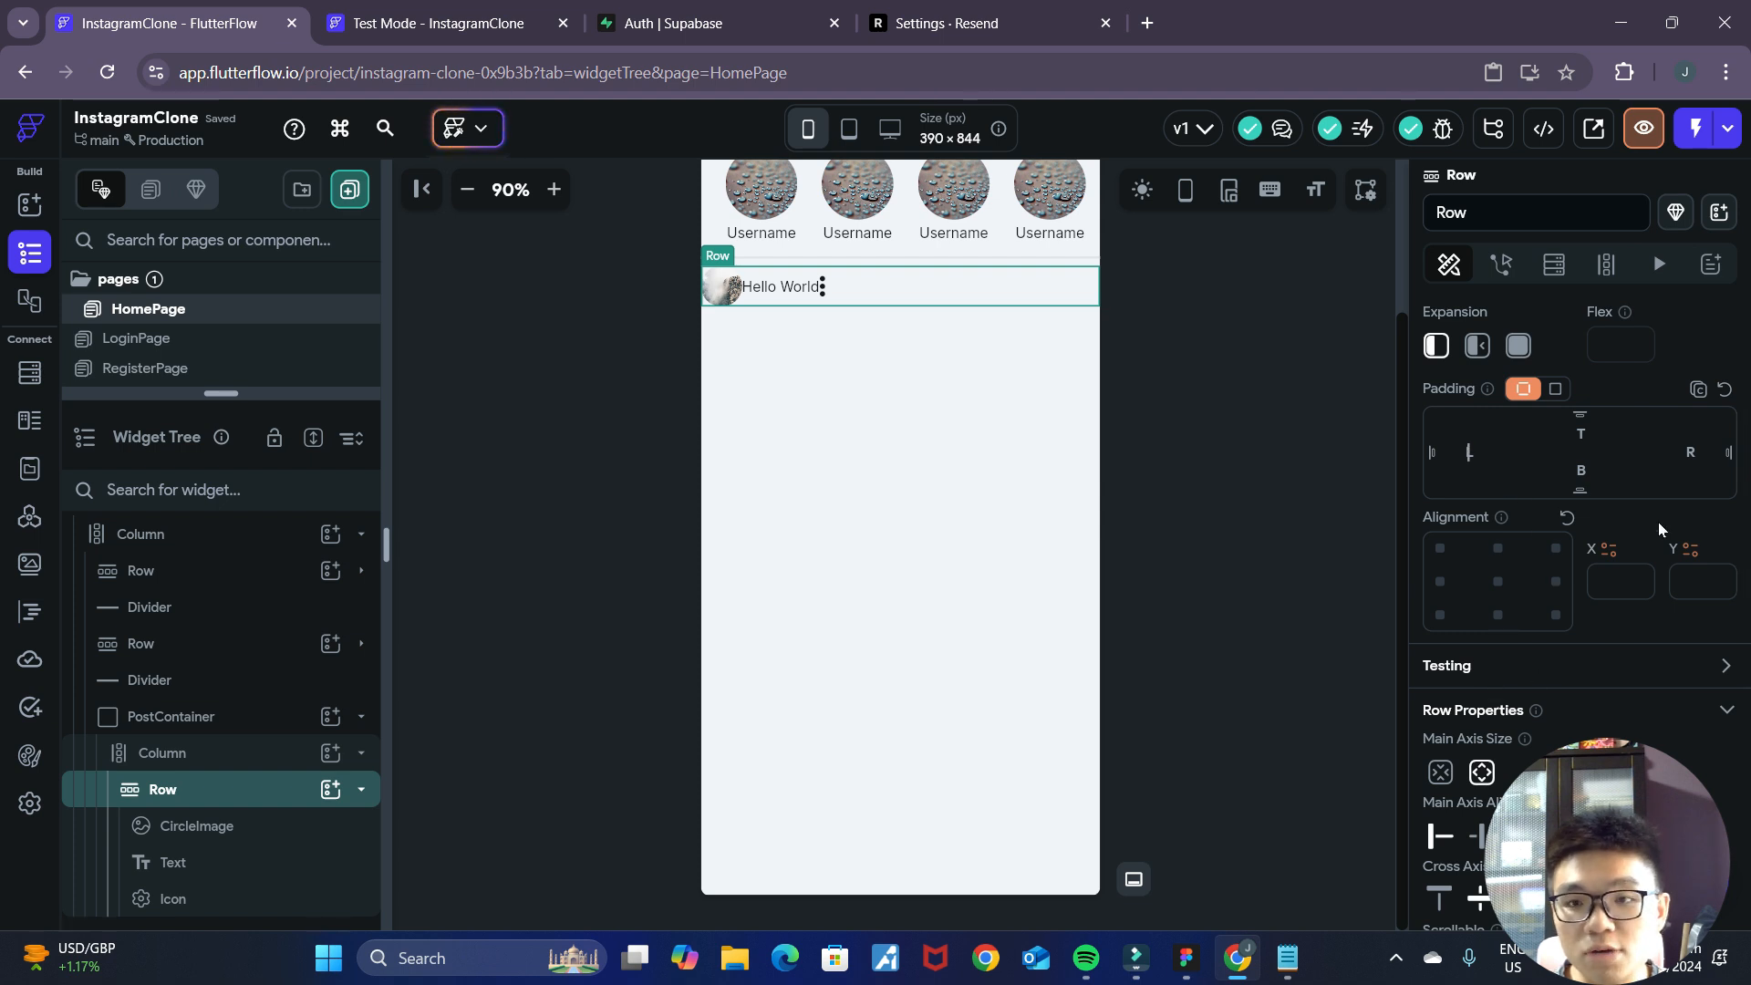
type("1616")
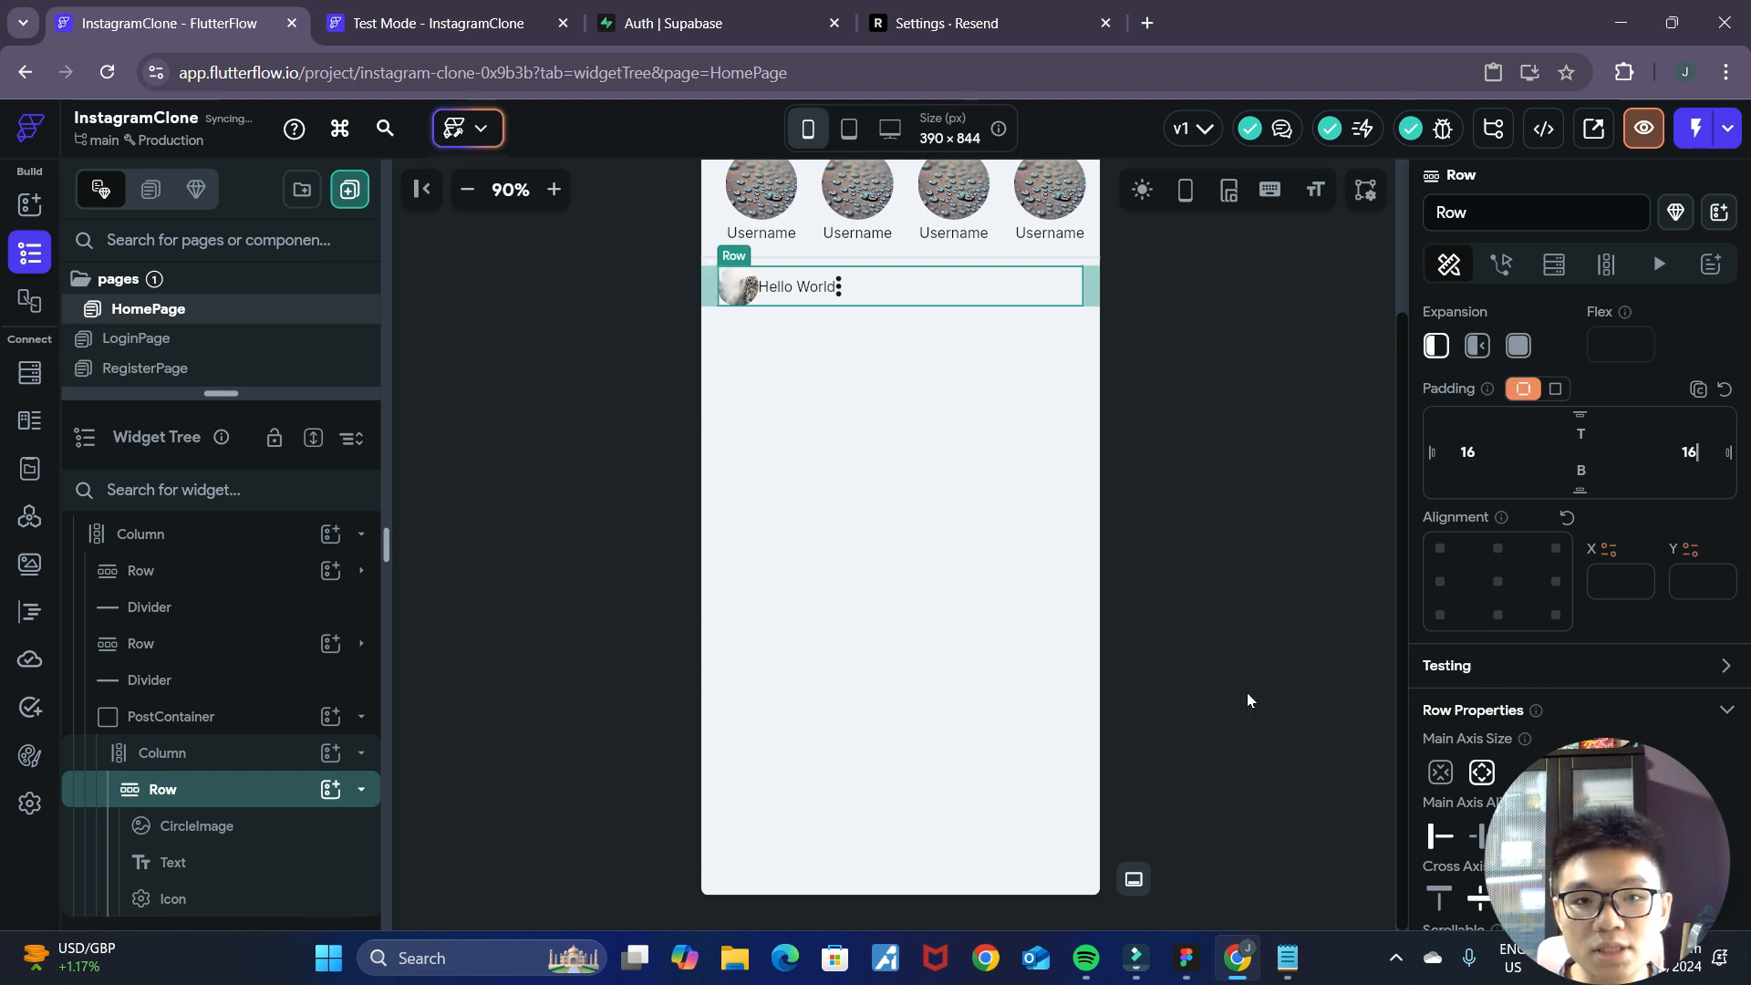
left_click(1242, 578)
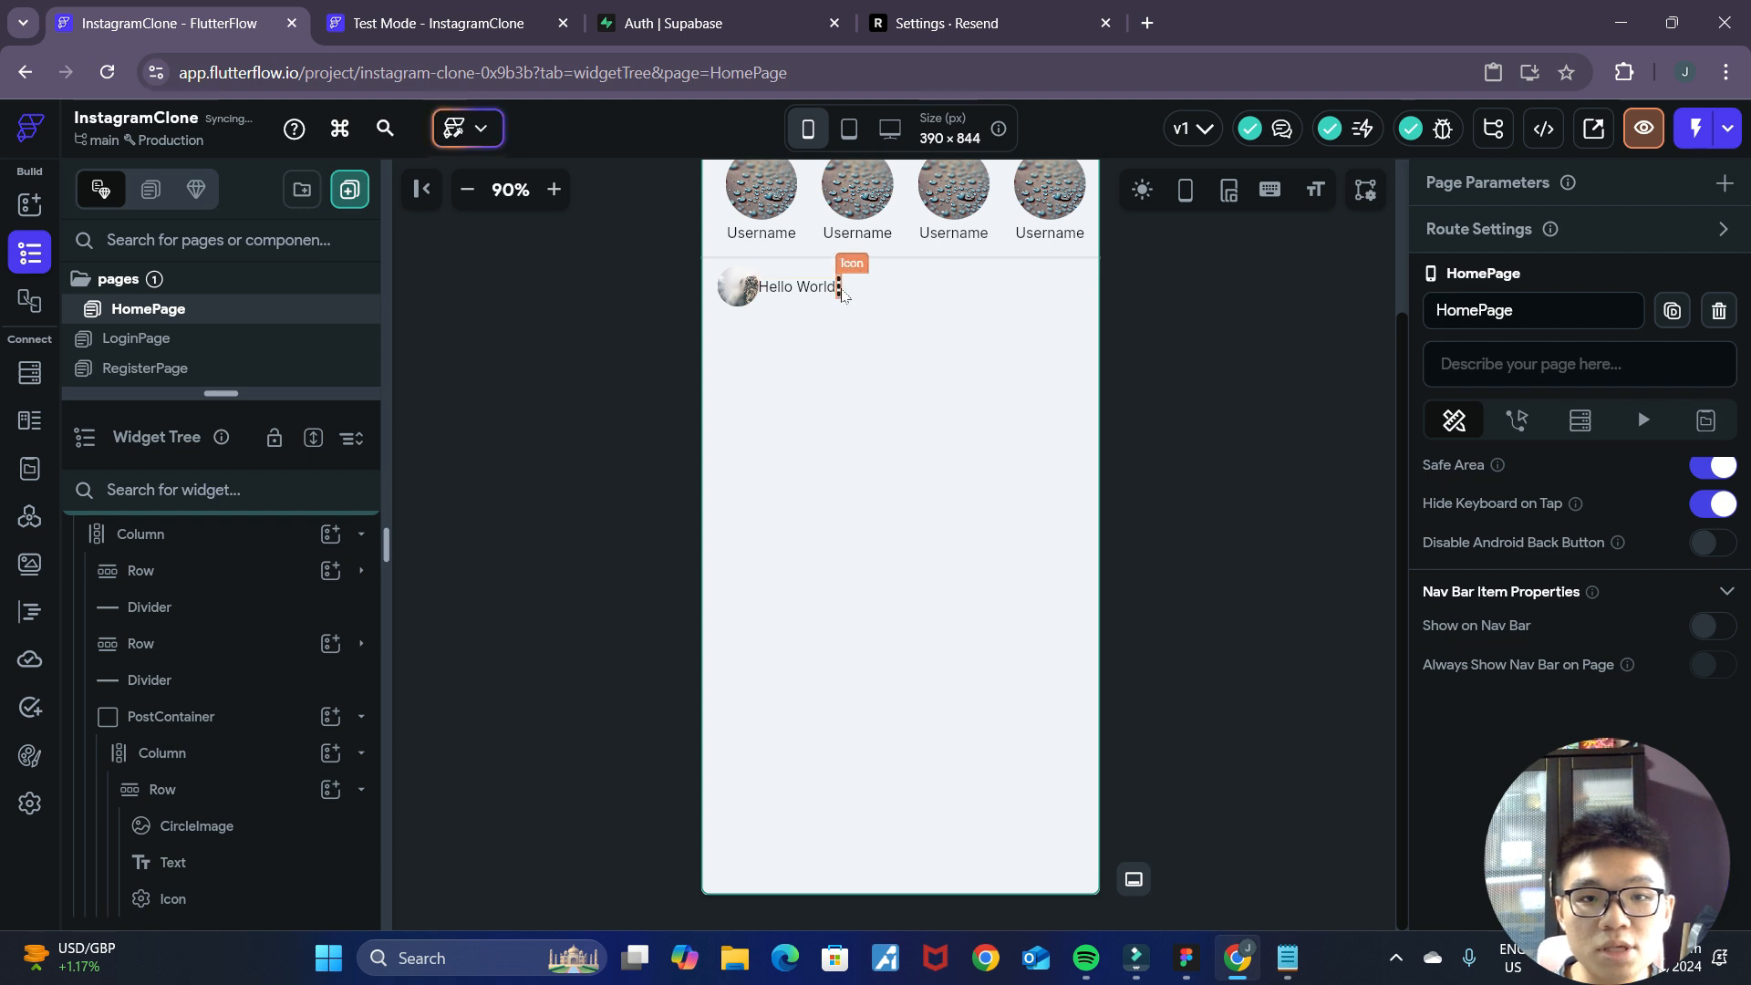
Set the expansion of the Hello World Text to Expanded so the ellipsis icon moves to the Row's far end.
left_click(837, 290)
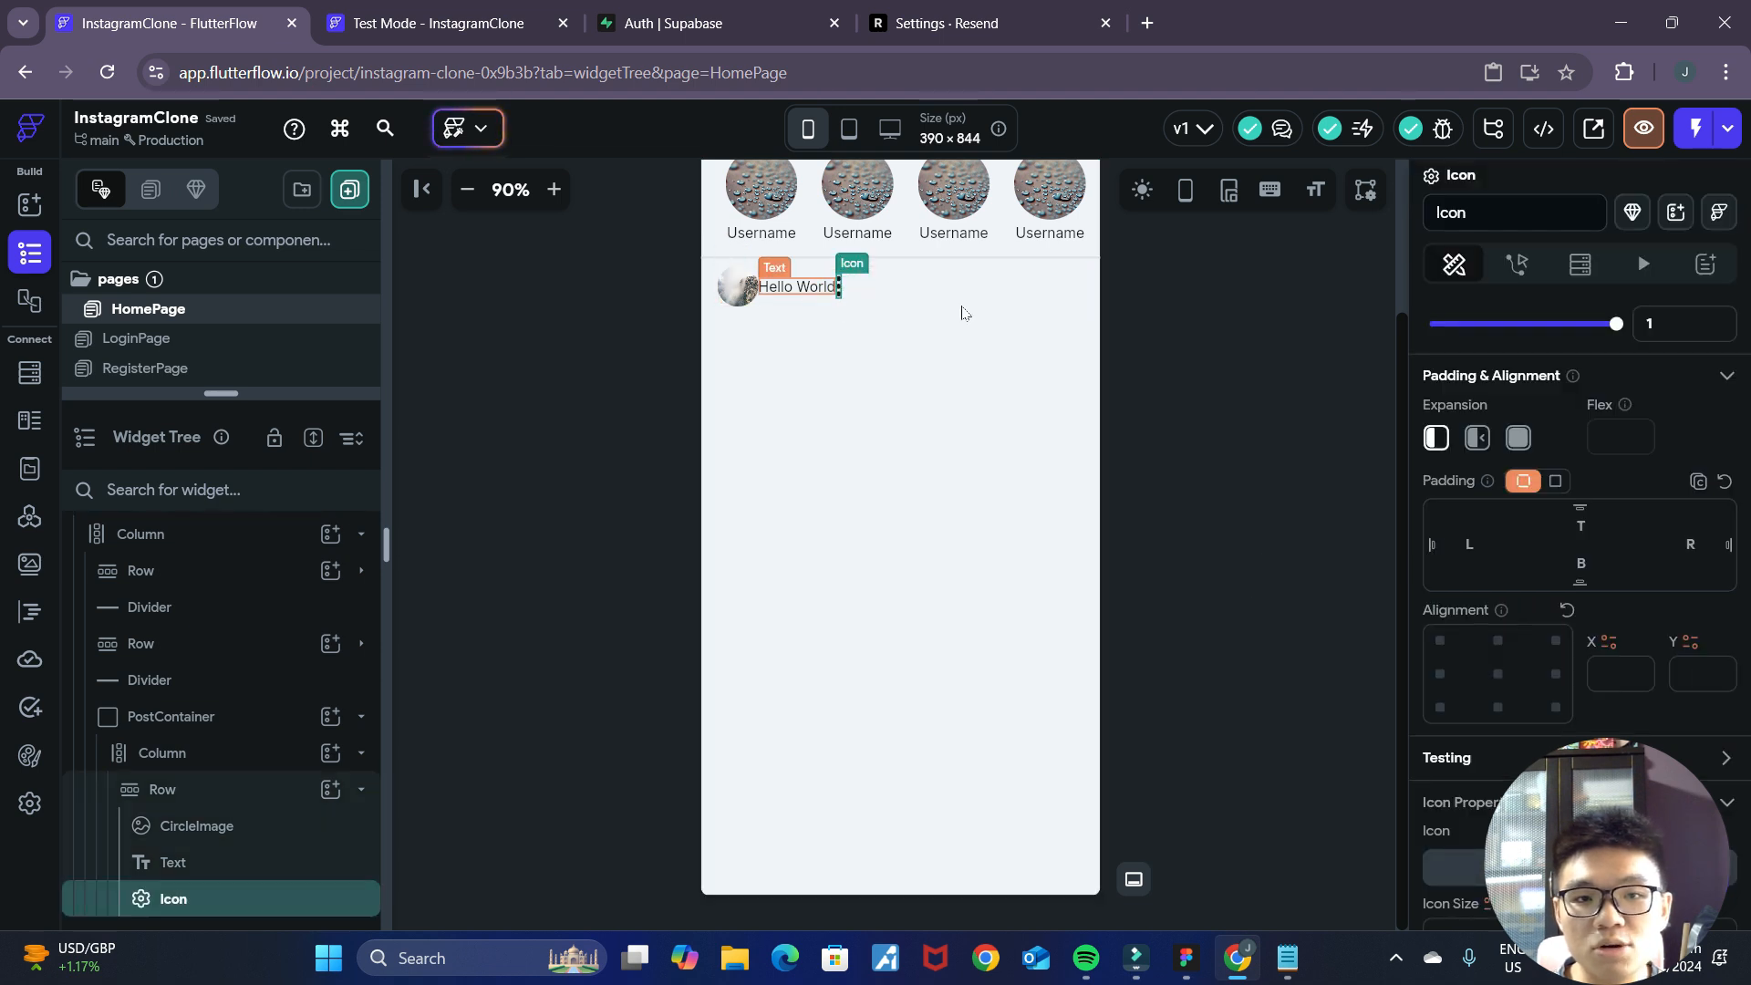
left_click(801, 294)
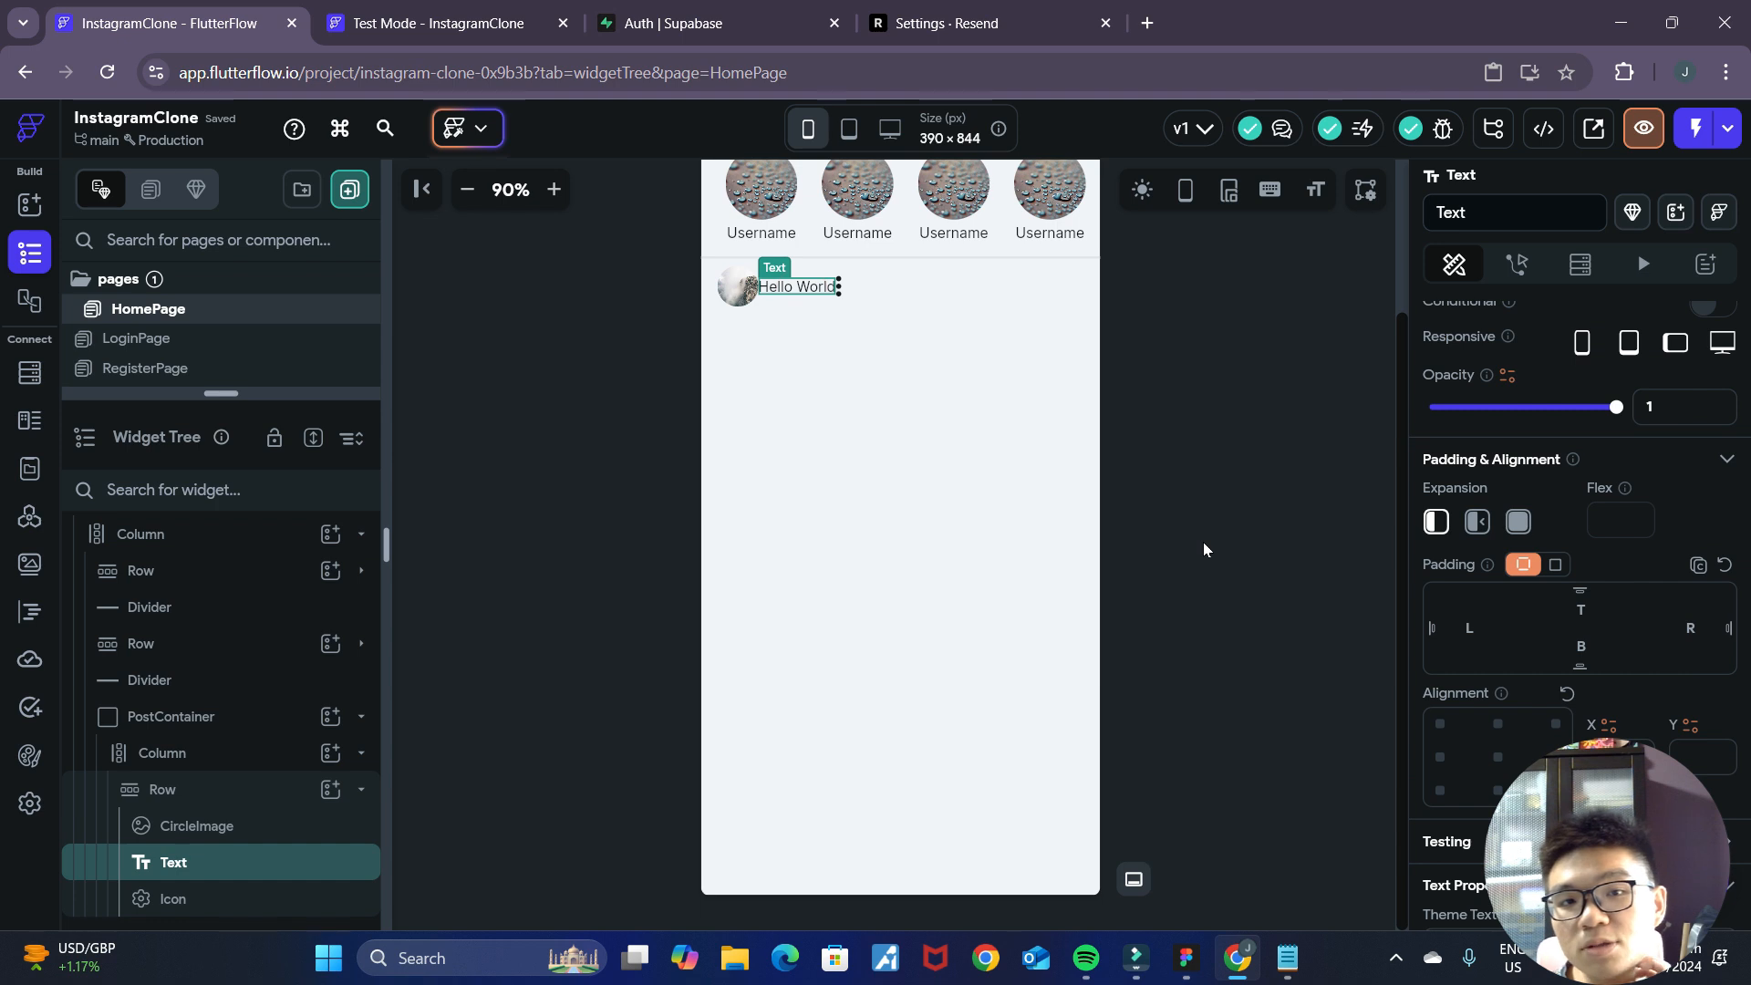
scroll(1202, 542, "up", 2)
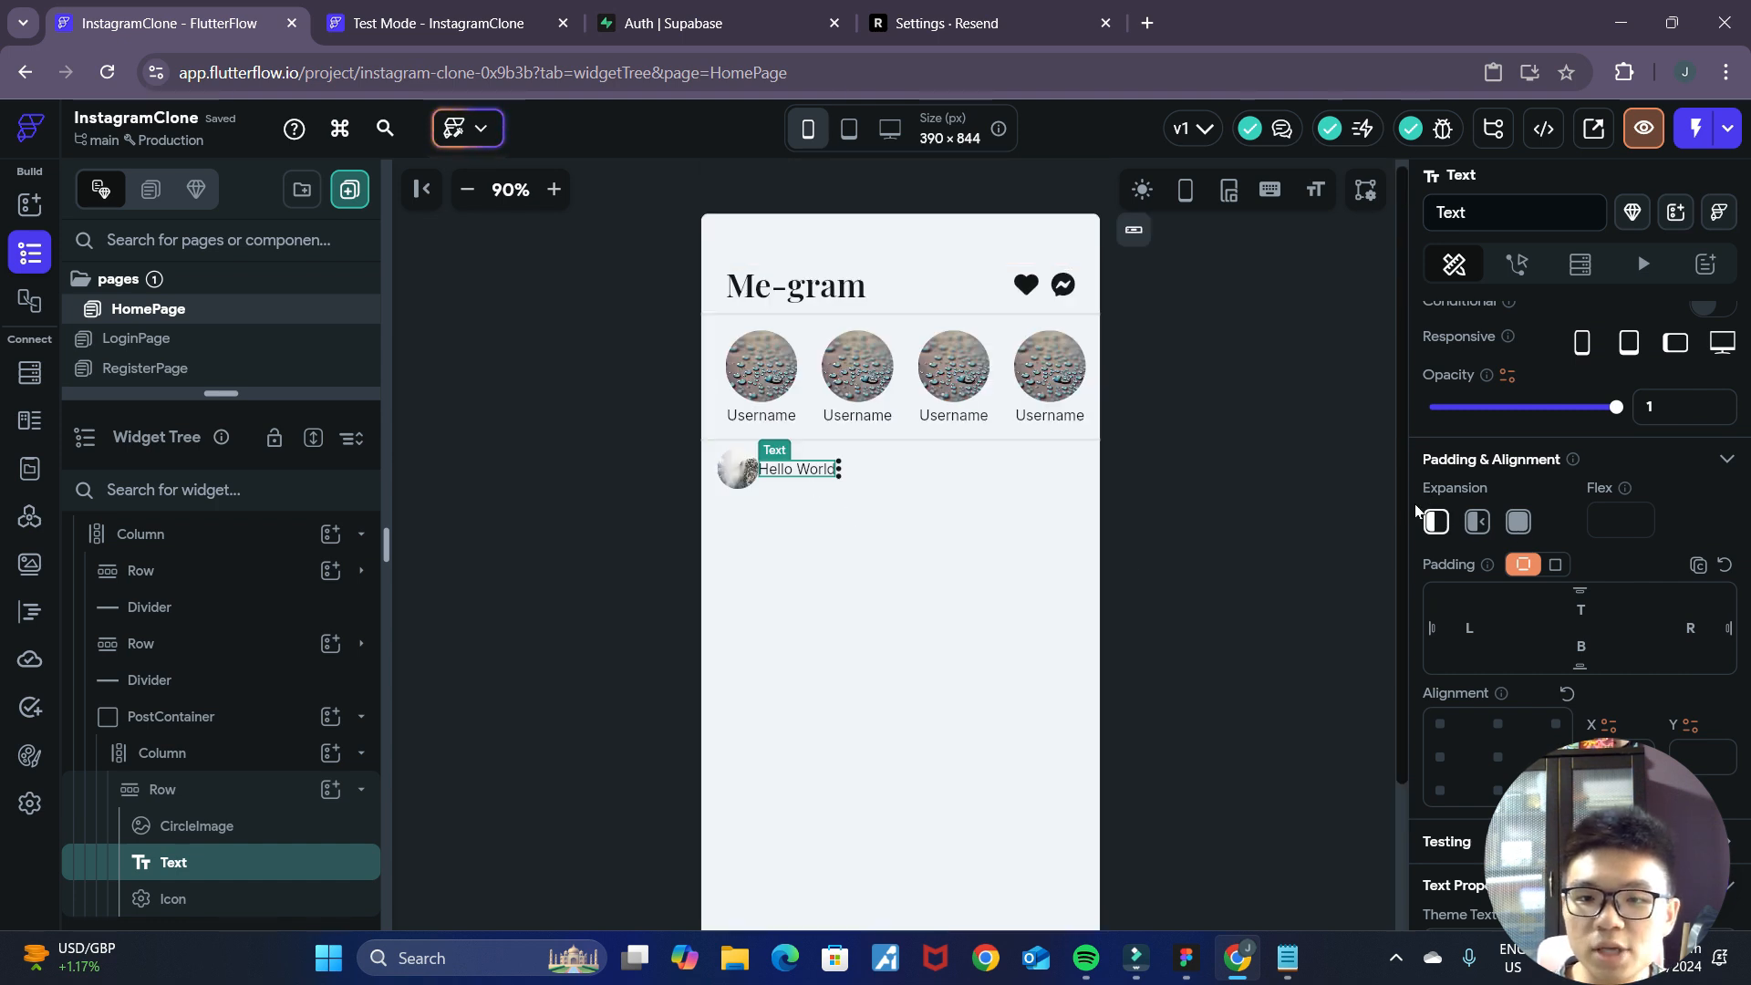
left_click(1518, 523)
left_click(1195, 488)
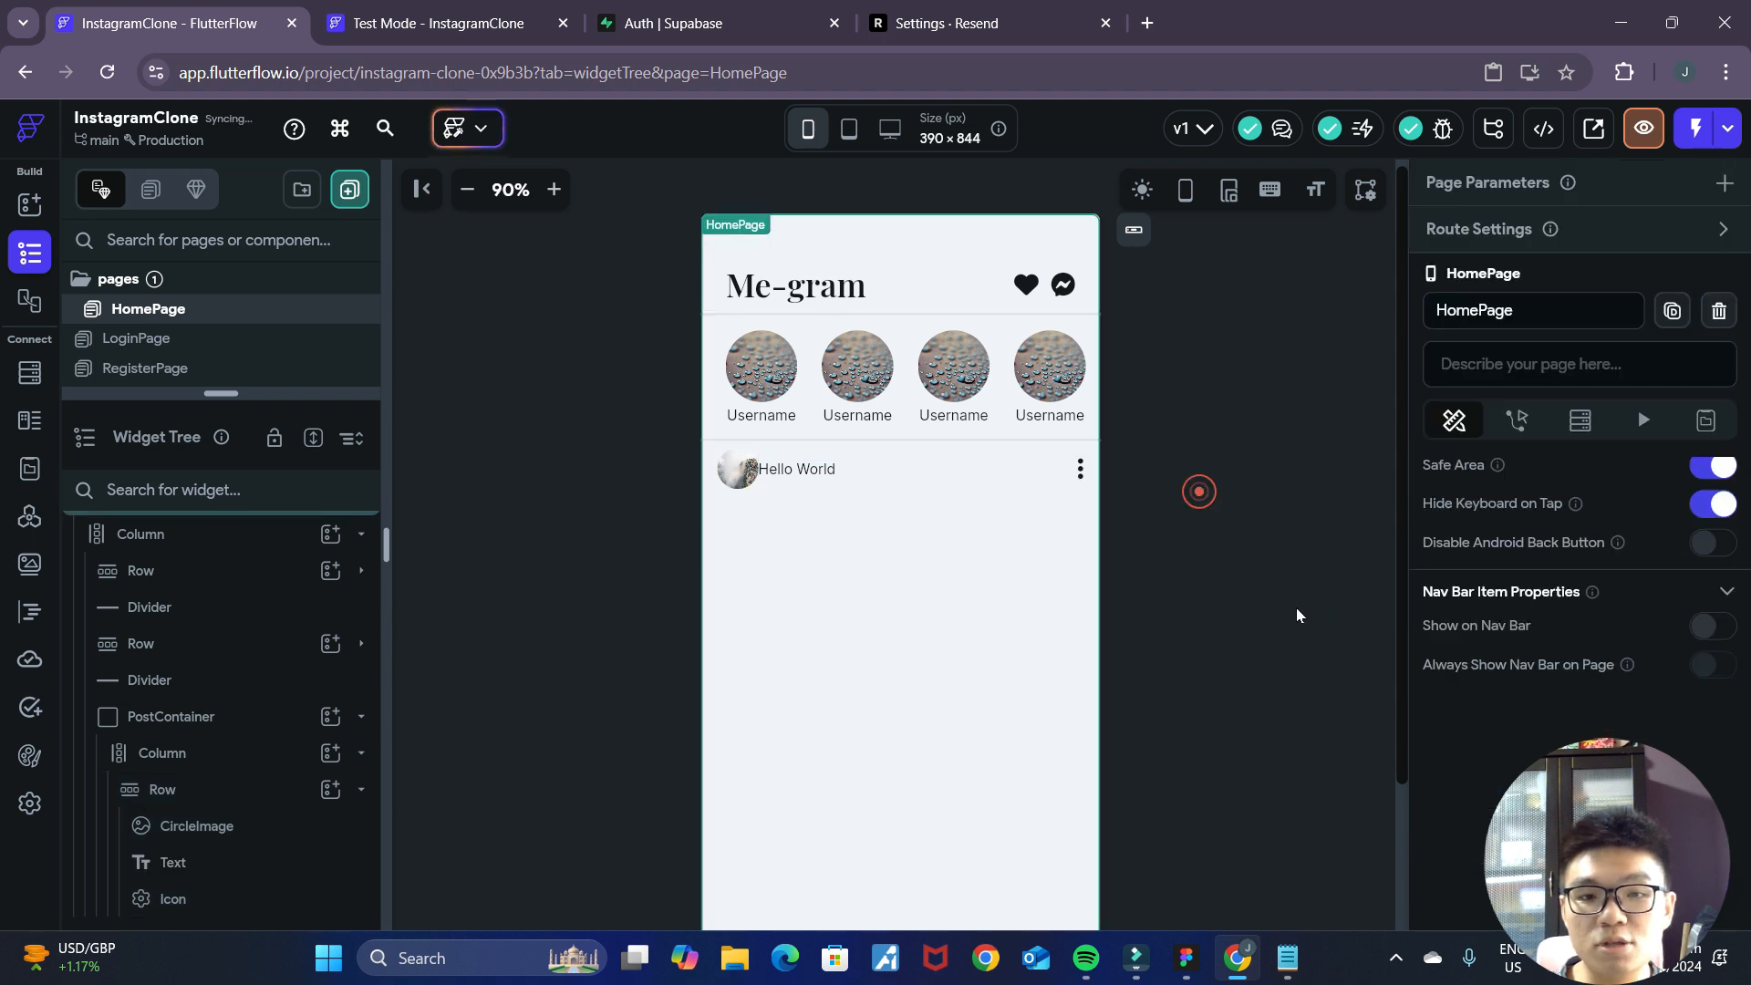
Set the left padding of the Hello World Text to 16 to separate it from the CircleImage.
left_click(799, 480)
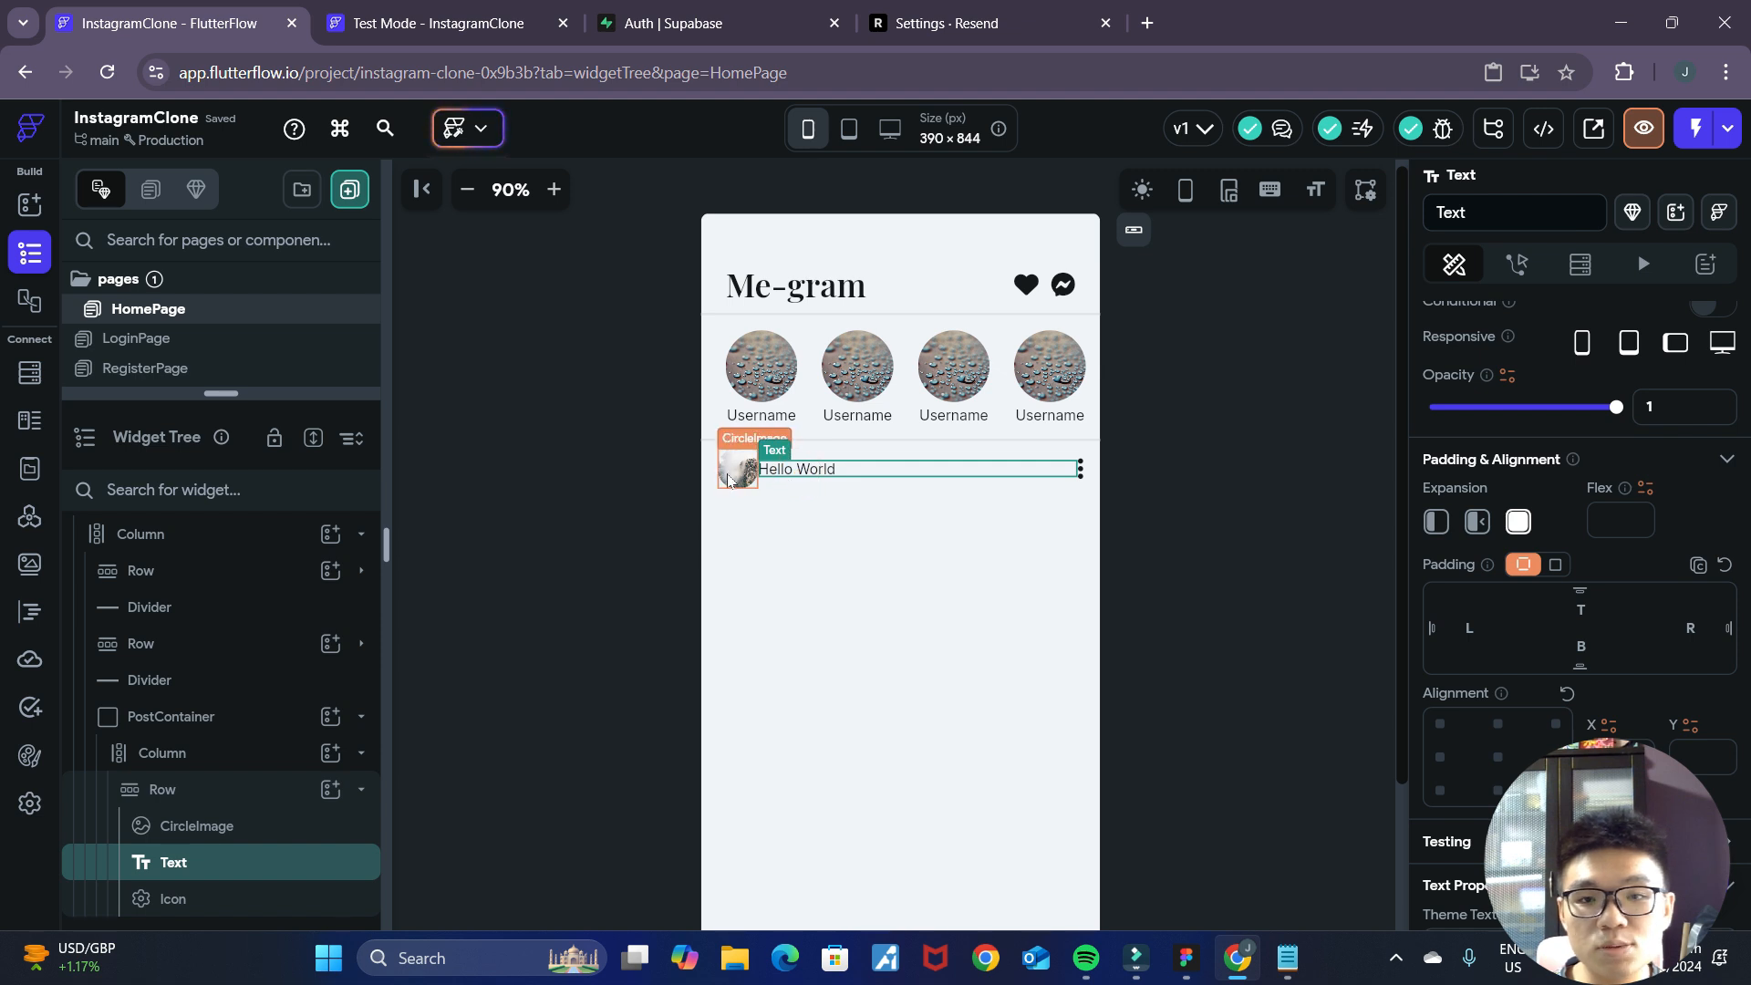
scroll(1508, 559, "up", 3)
scroll(1519, 638, "down", 1)
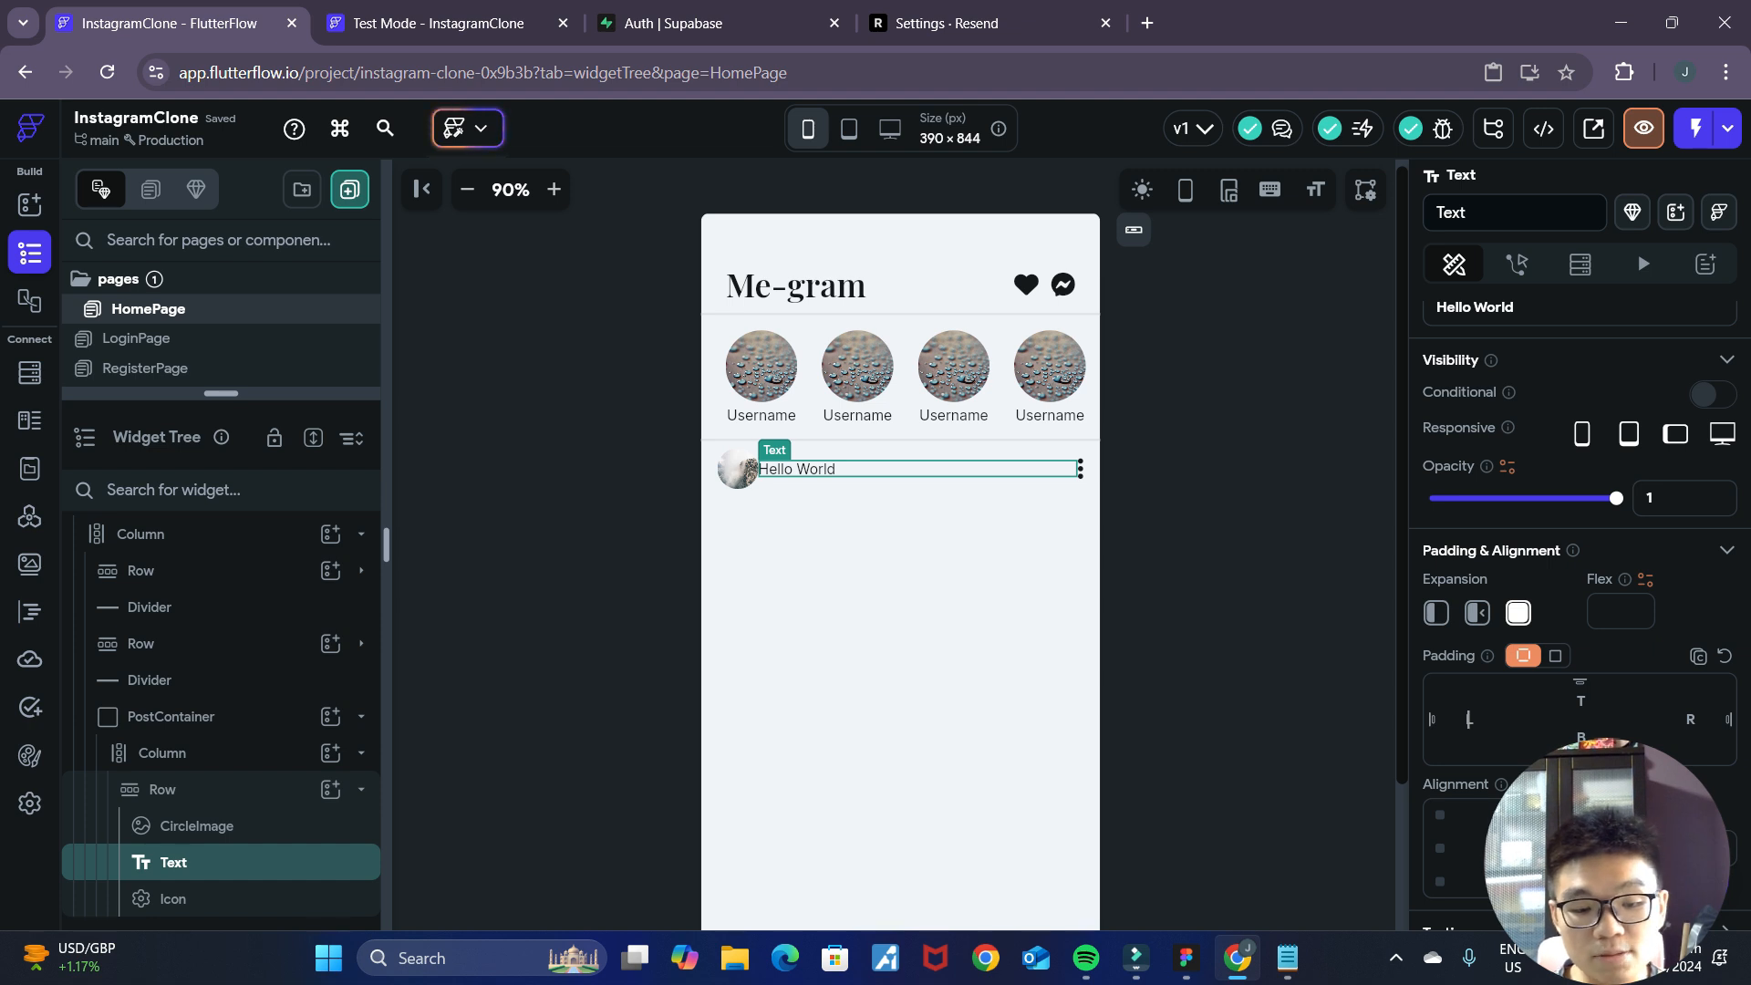
left_click(1207, 598)
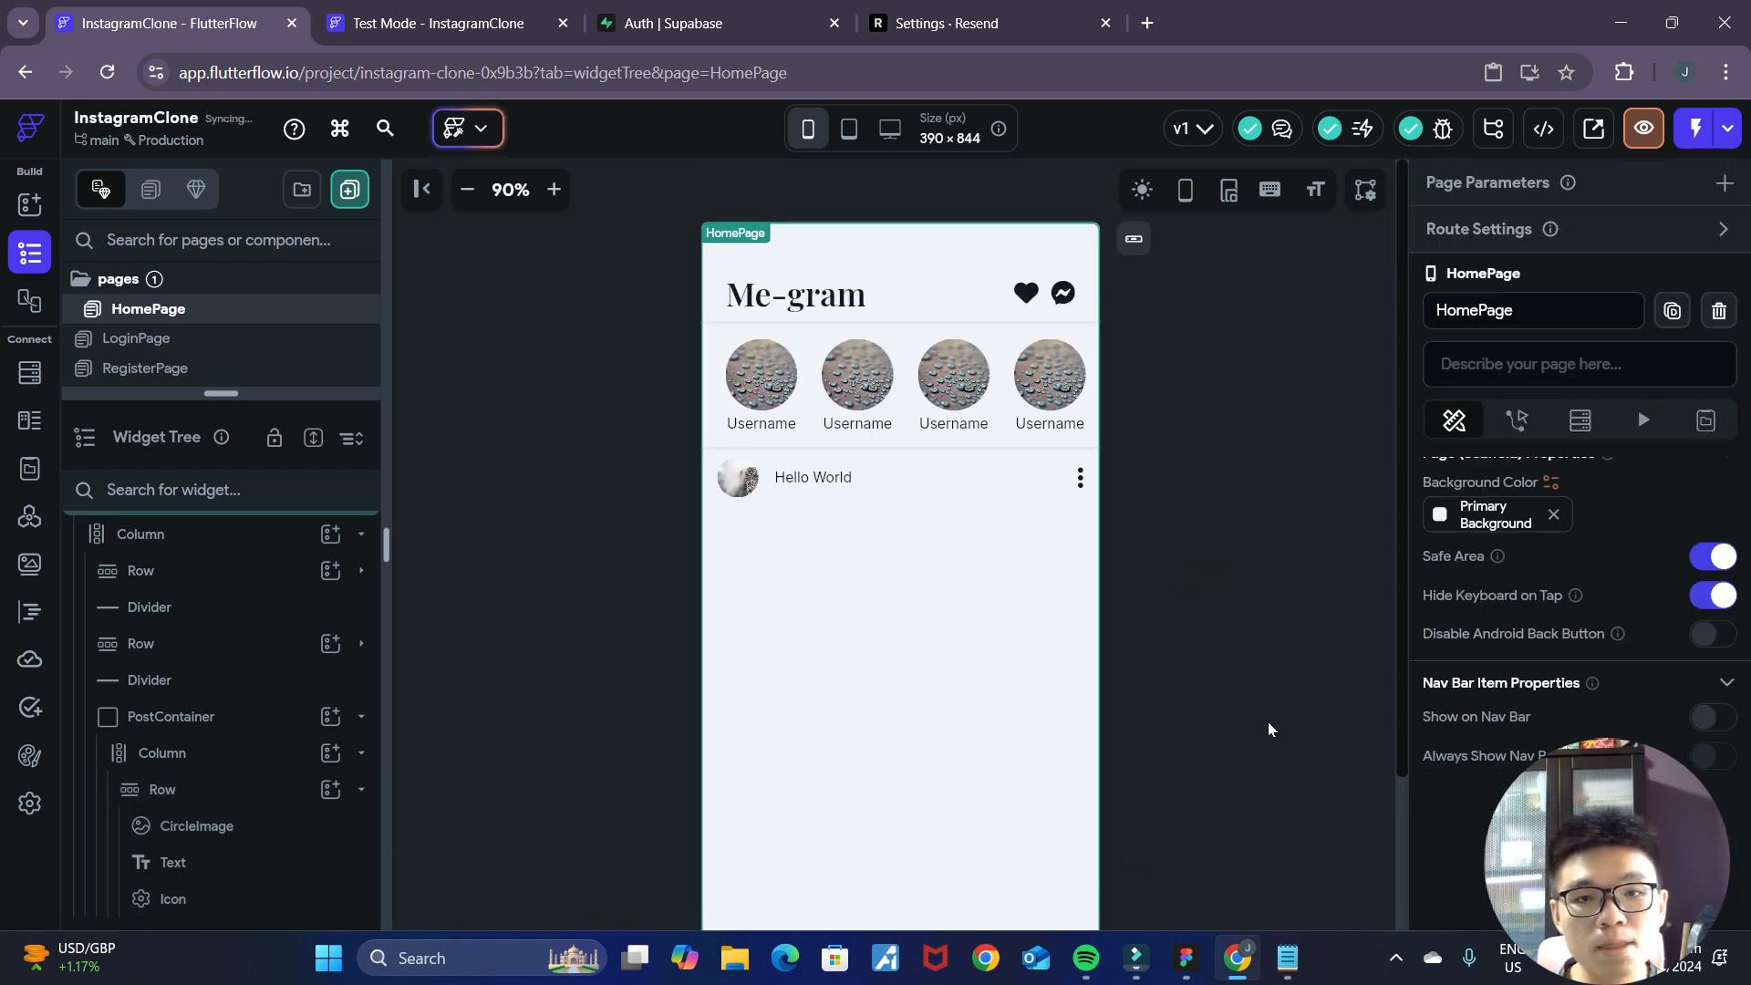
Change the content of the post header Text to "Username".
left_click(805, 483)
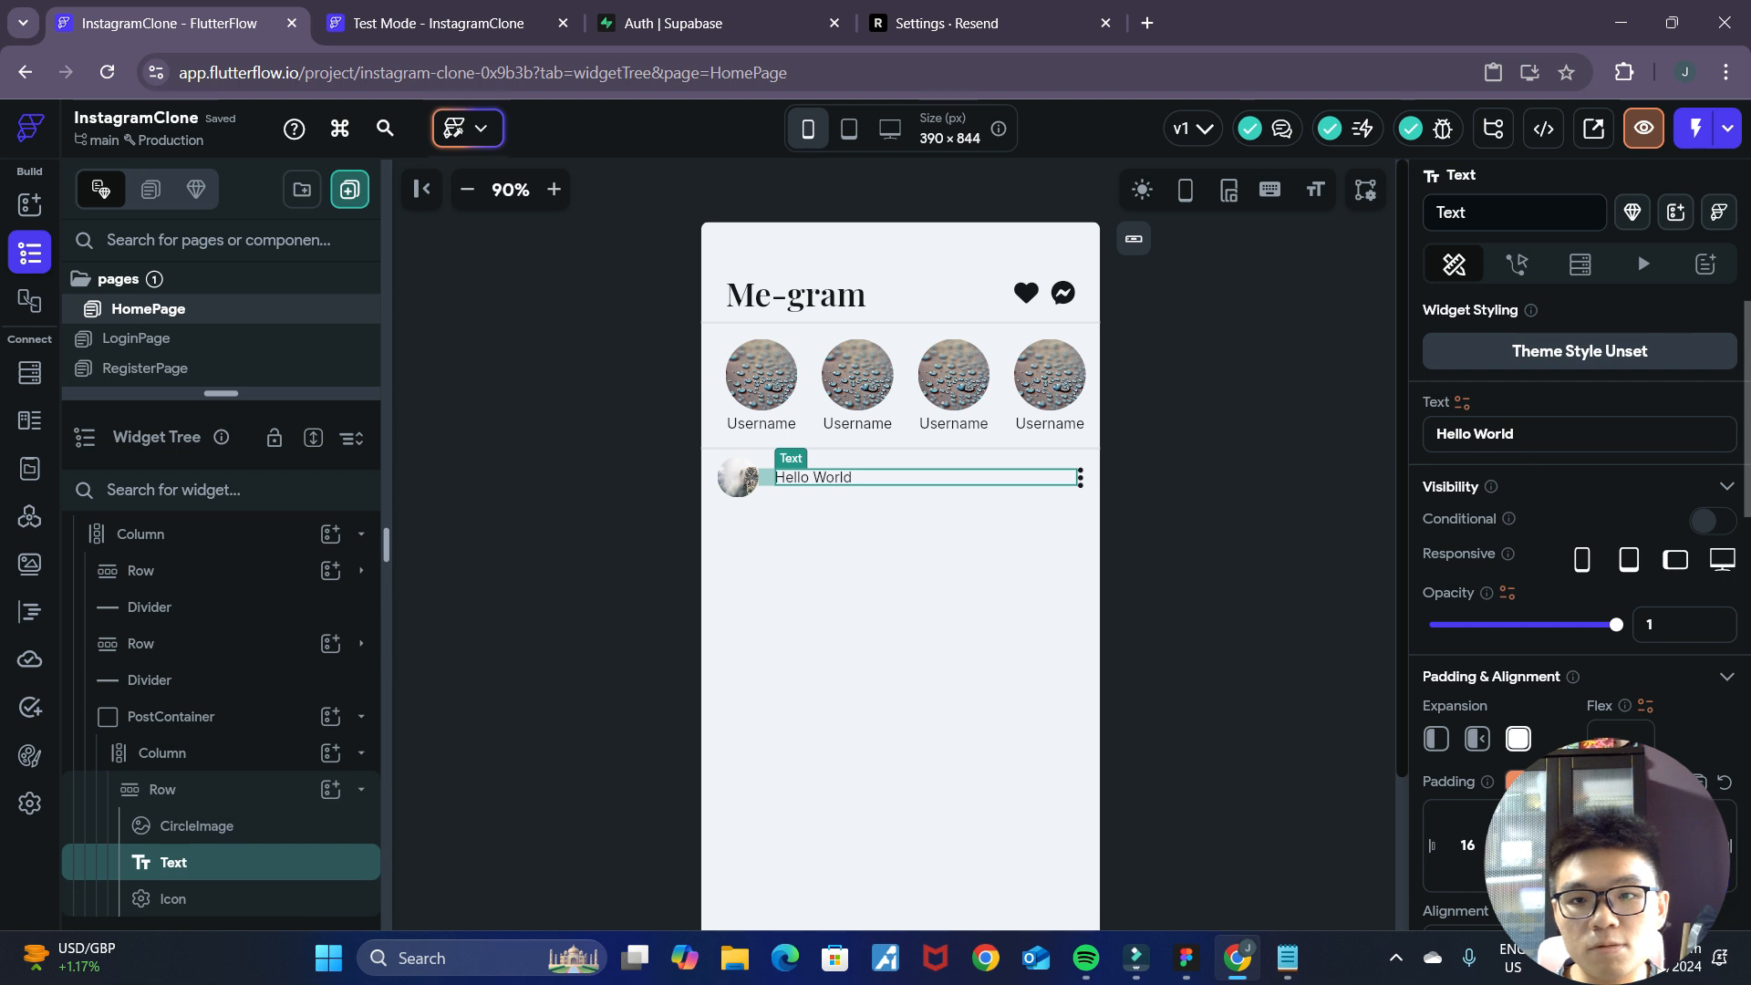
type("Username")
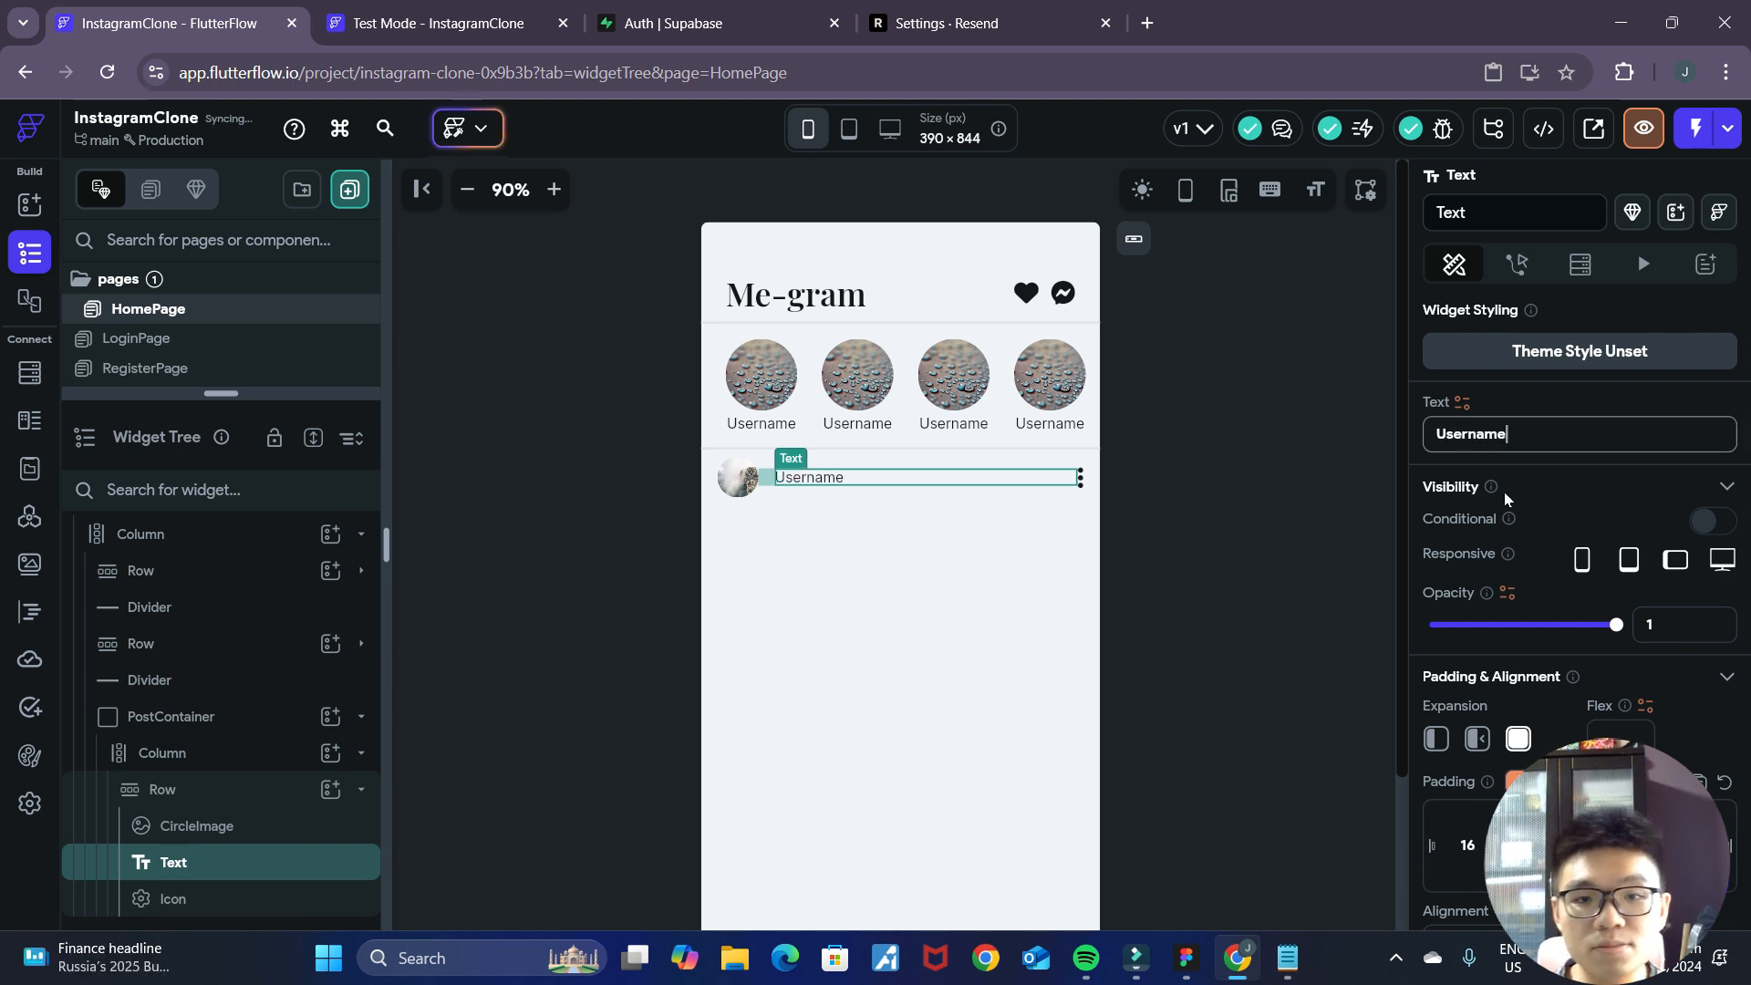
left_click(1241, 573)
Compare the username with the Figma mockup and set the Text's font weight to 600 - Semi Bold.
left_click(1188, 957)
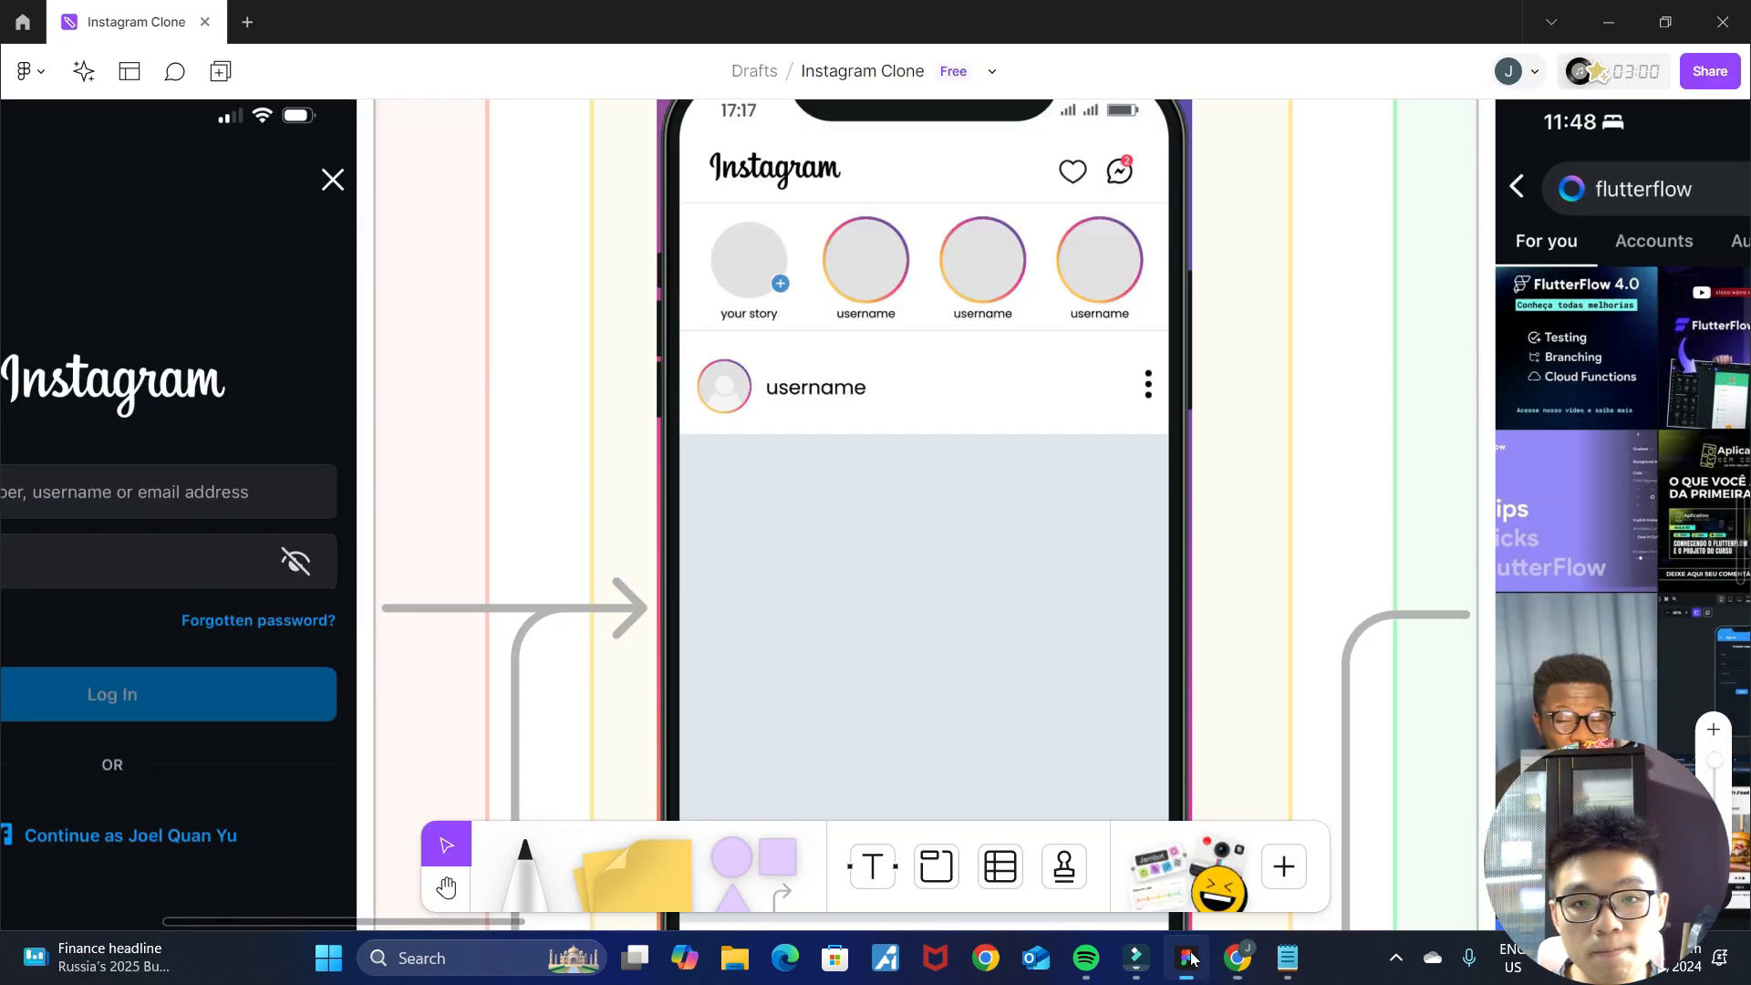
left_click(1238, 958)
left_click(804, 478)
scroll(1468, 630, "down", 5)
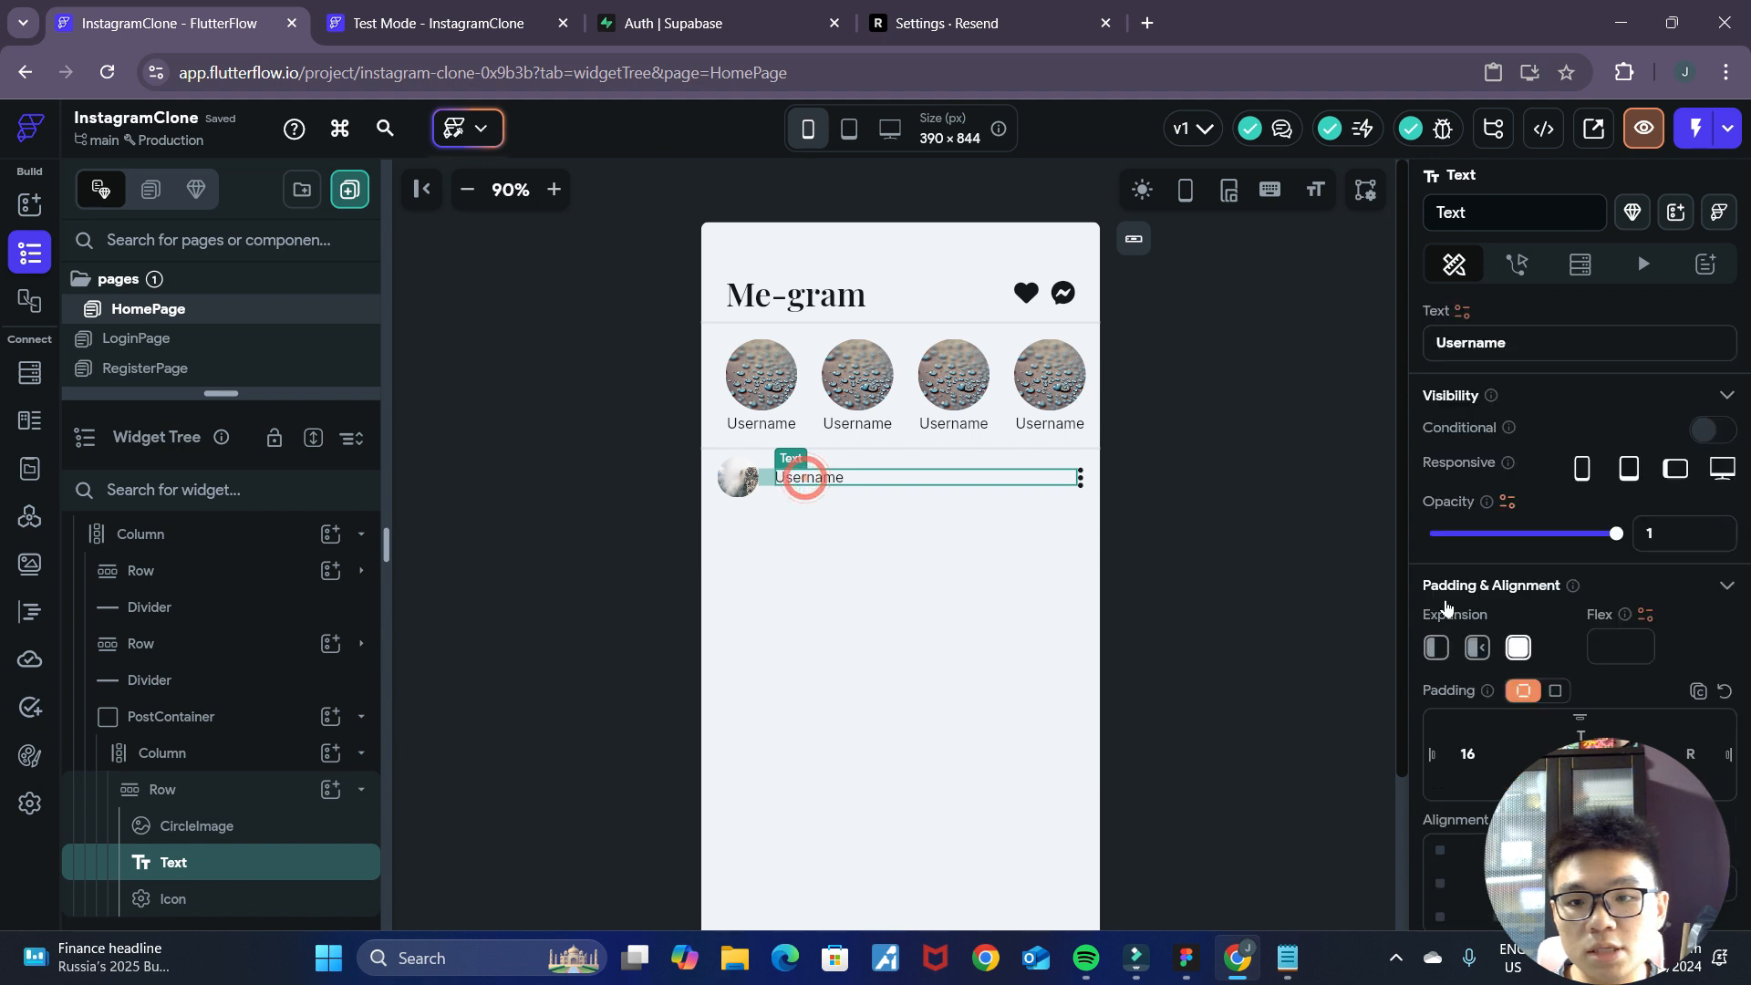
scroll(1468, 627, "down", 3)
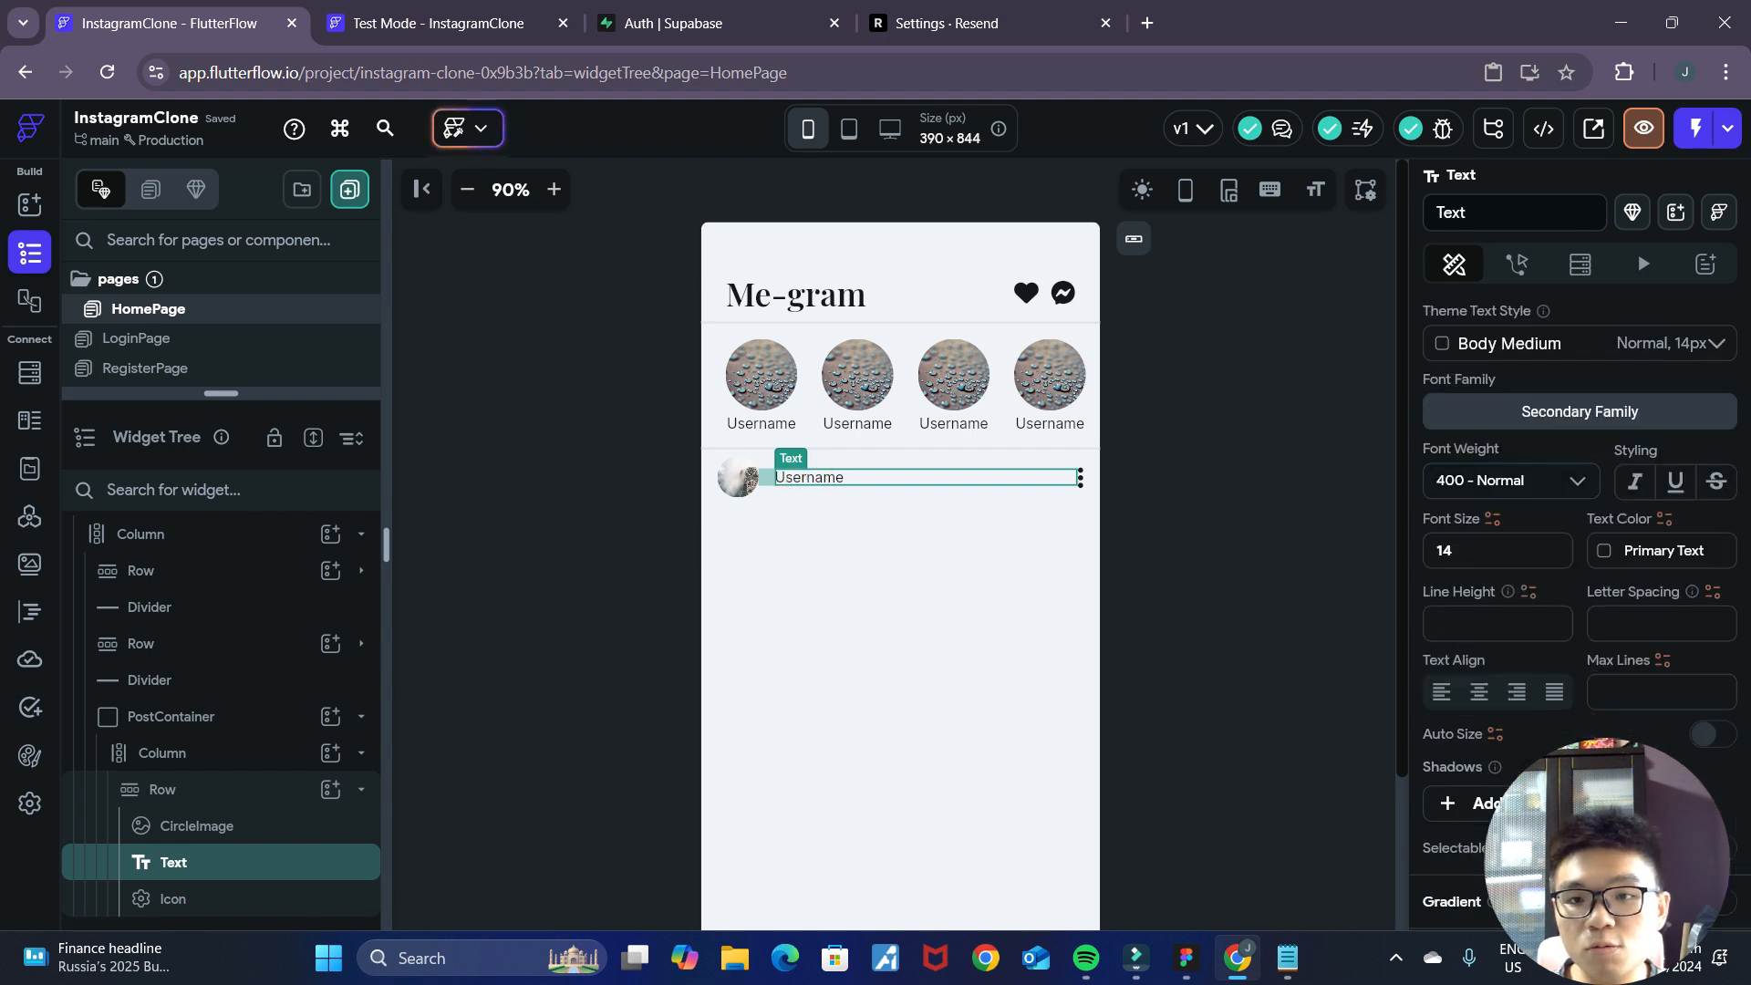
left_click(1576, 489)
scroll(1529, 702, "down", 1)
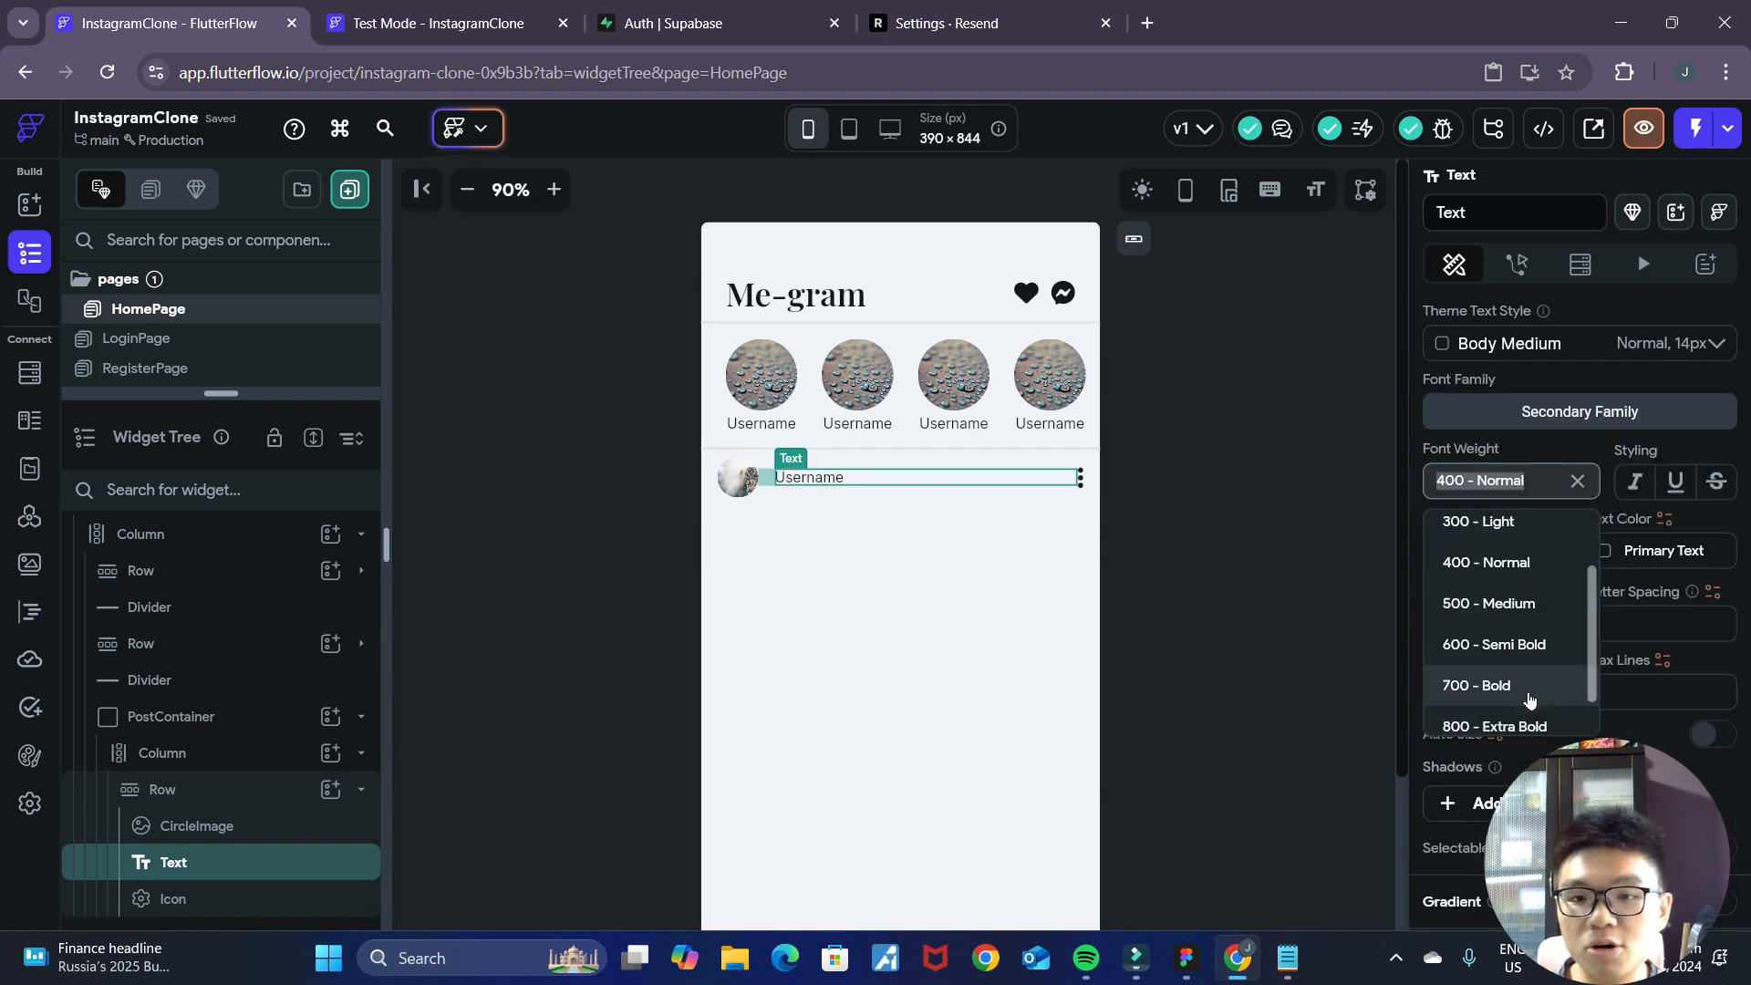
left_click(1530, 649)
left_click(1220, 561)
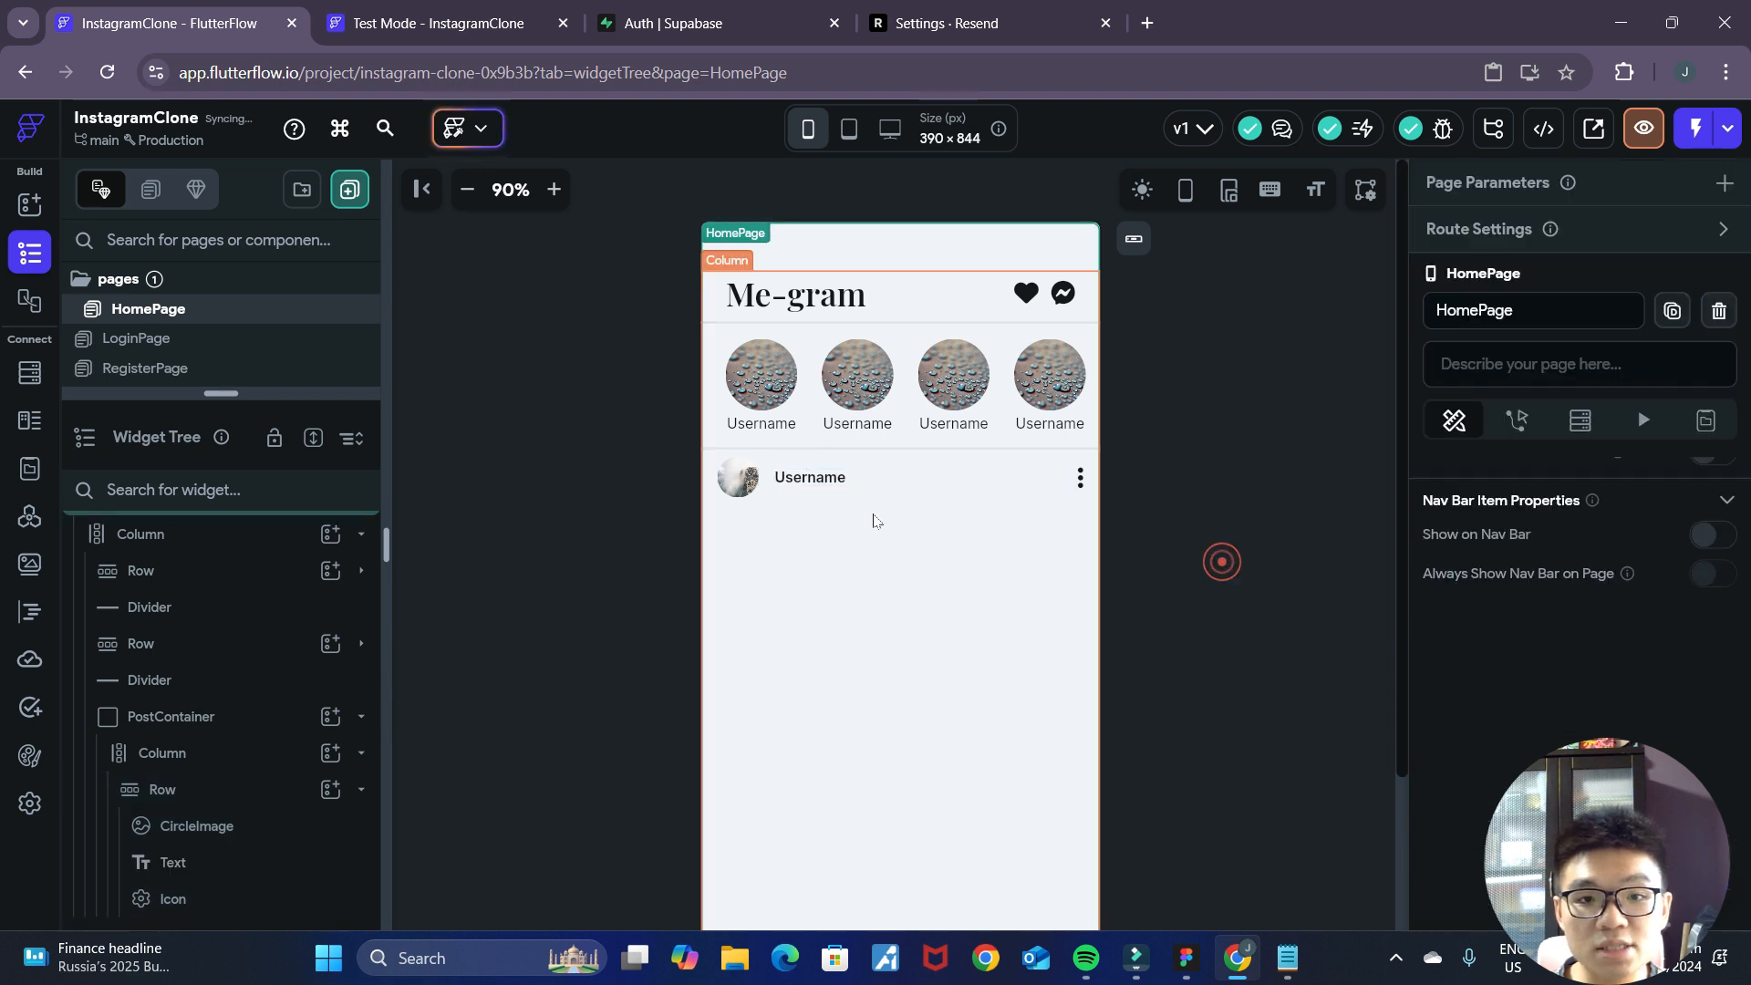
Compare the post header with the Figma mockup and set the header Row's top padding to 8.
left_click(839, 481)
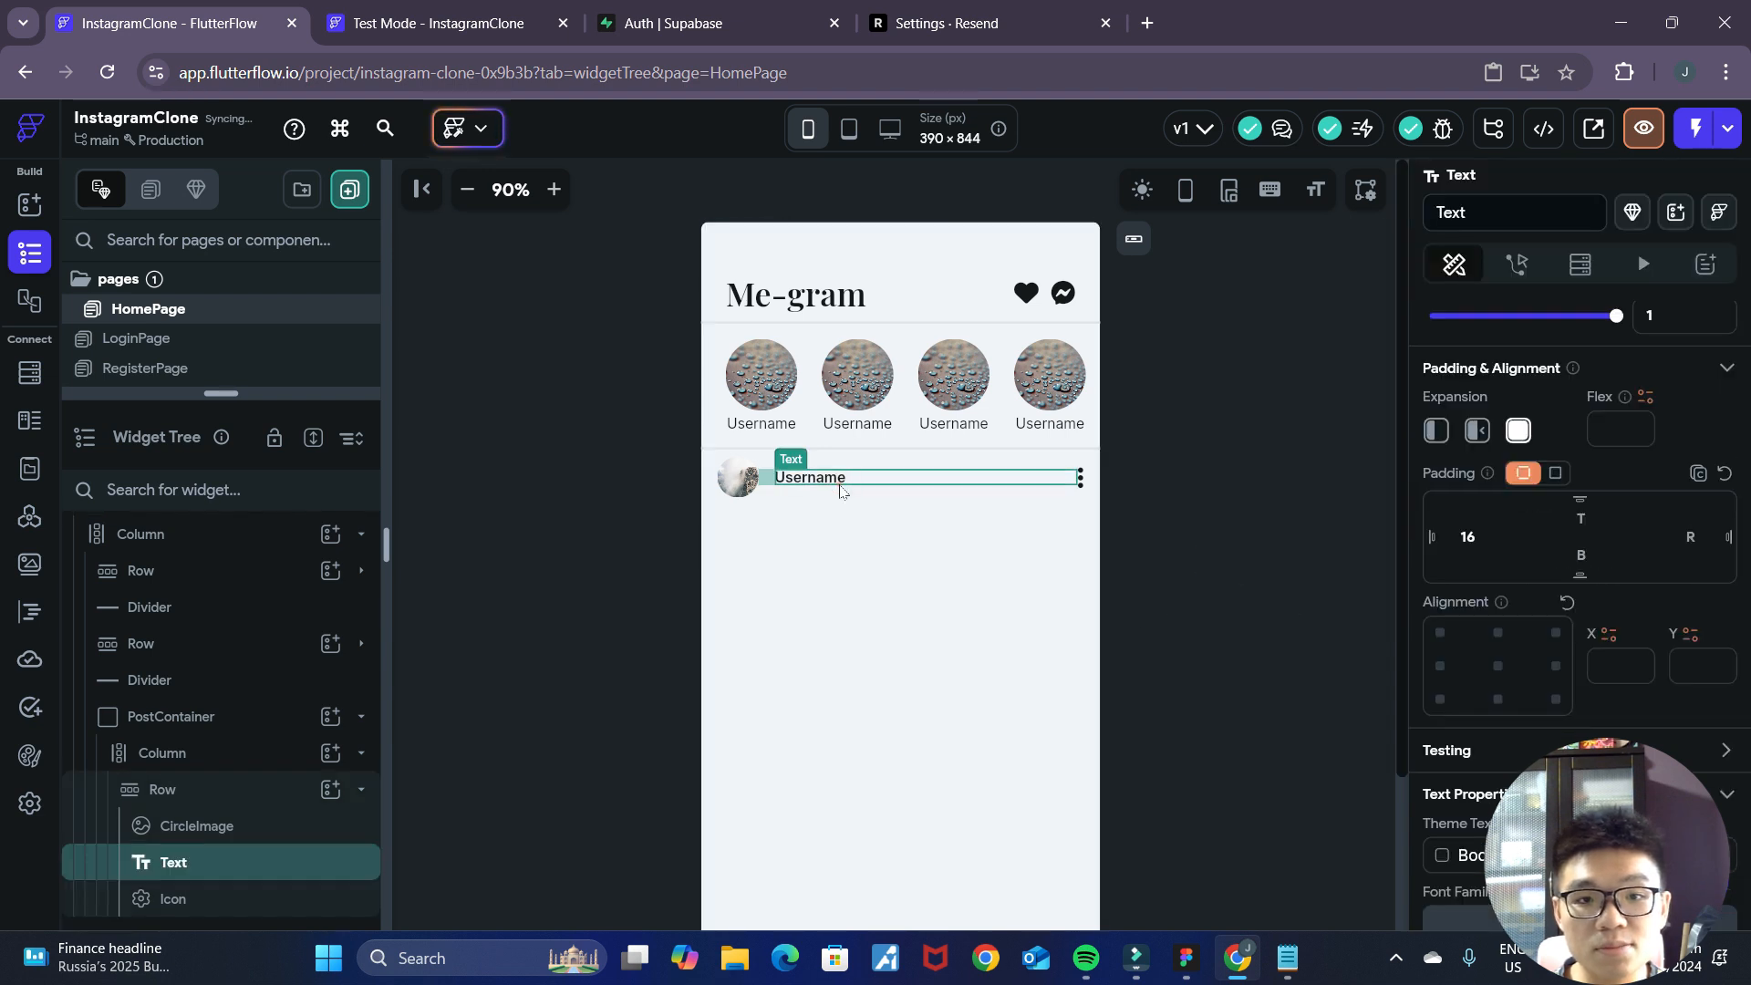
left_click(1283, 582)
scroll(1237, 673, "down", 2)
left_click(1185, 957)
left_click(1238, 958)
scroll(894, 485, "up", 2)
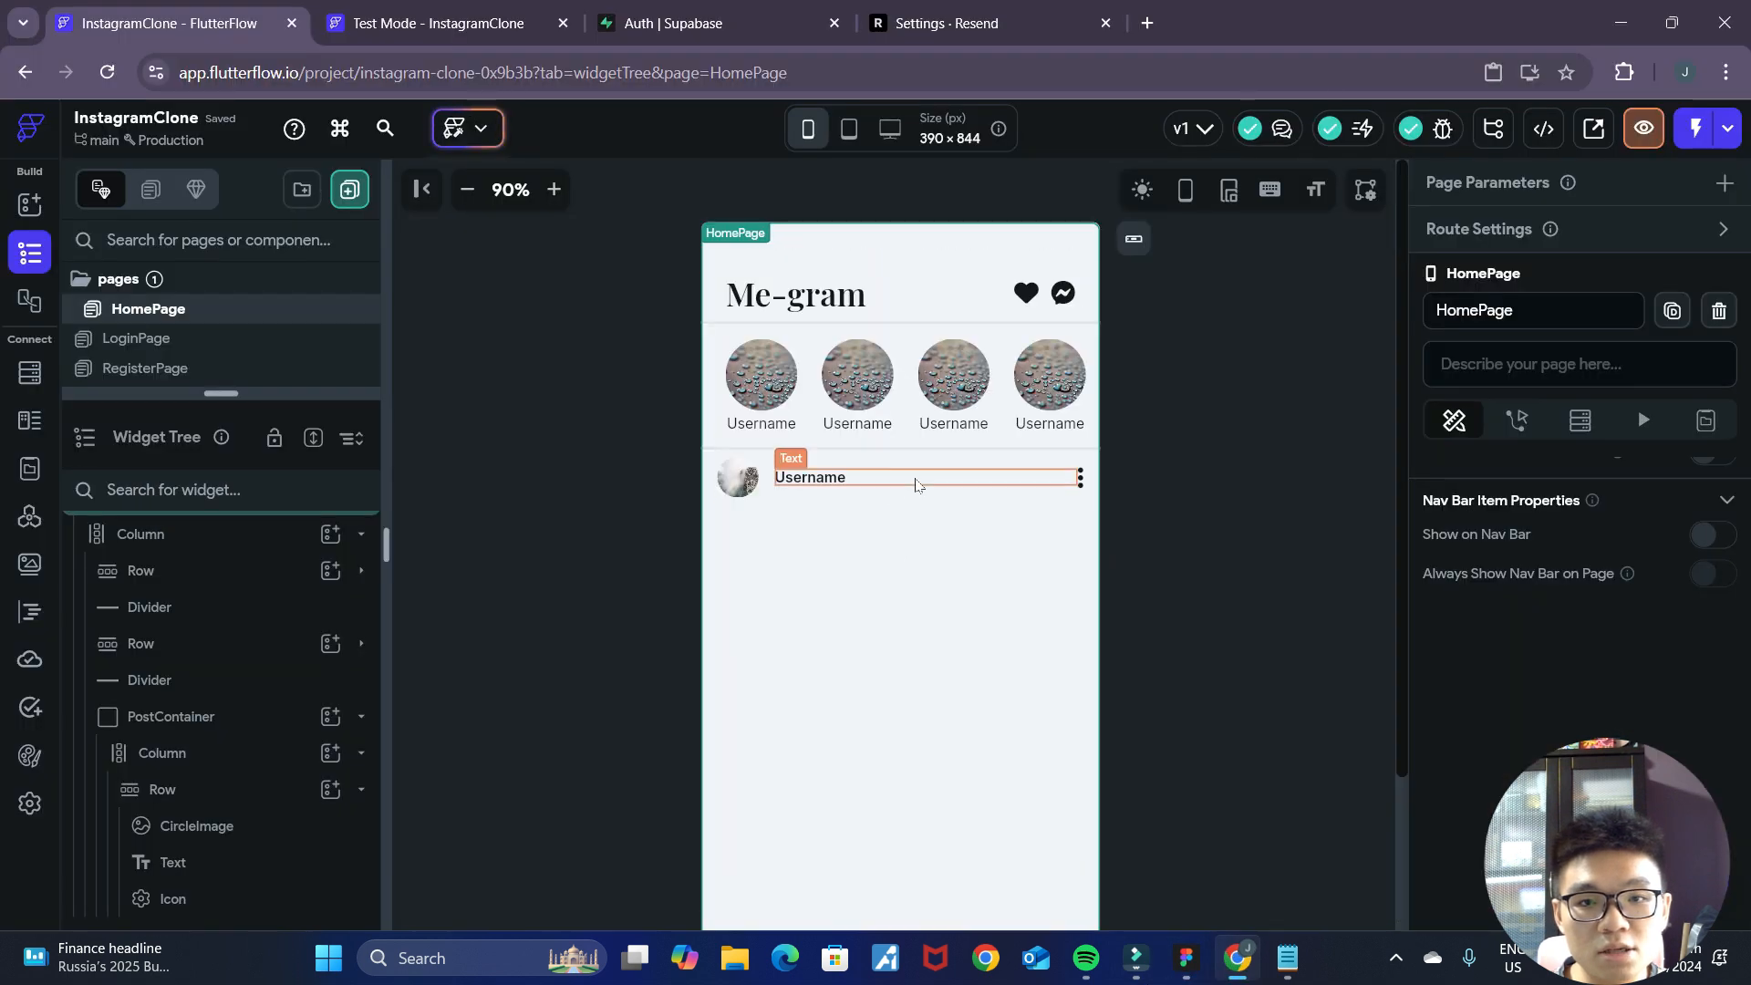
left_click(921, 495)
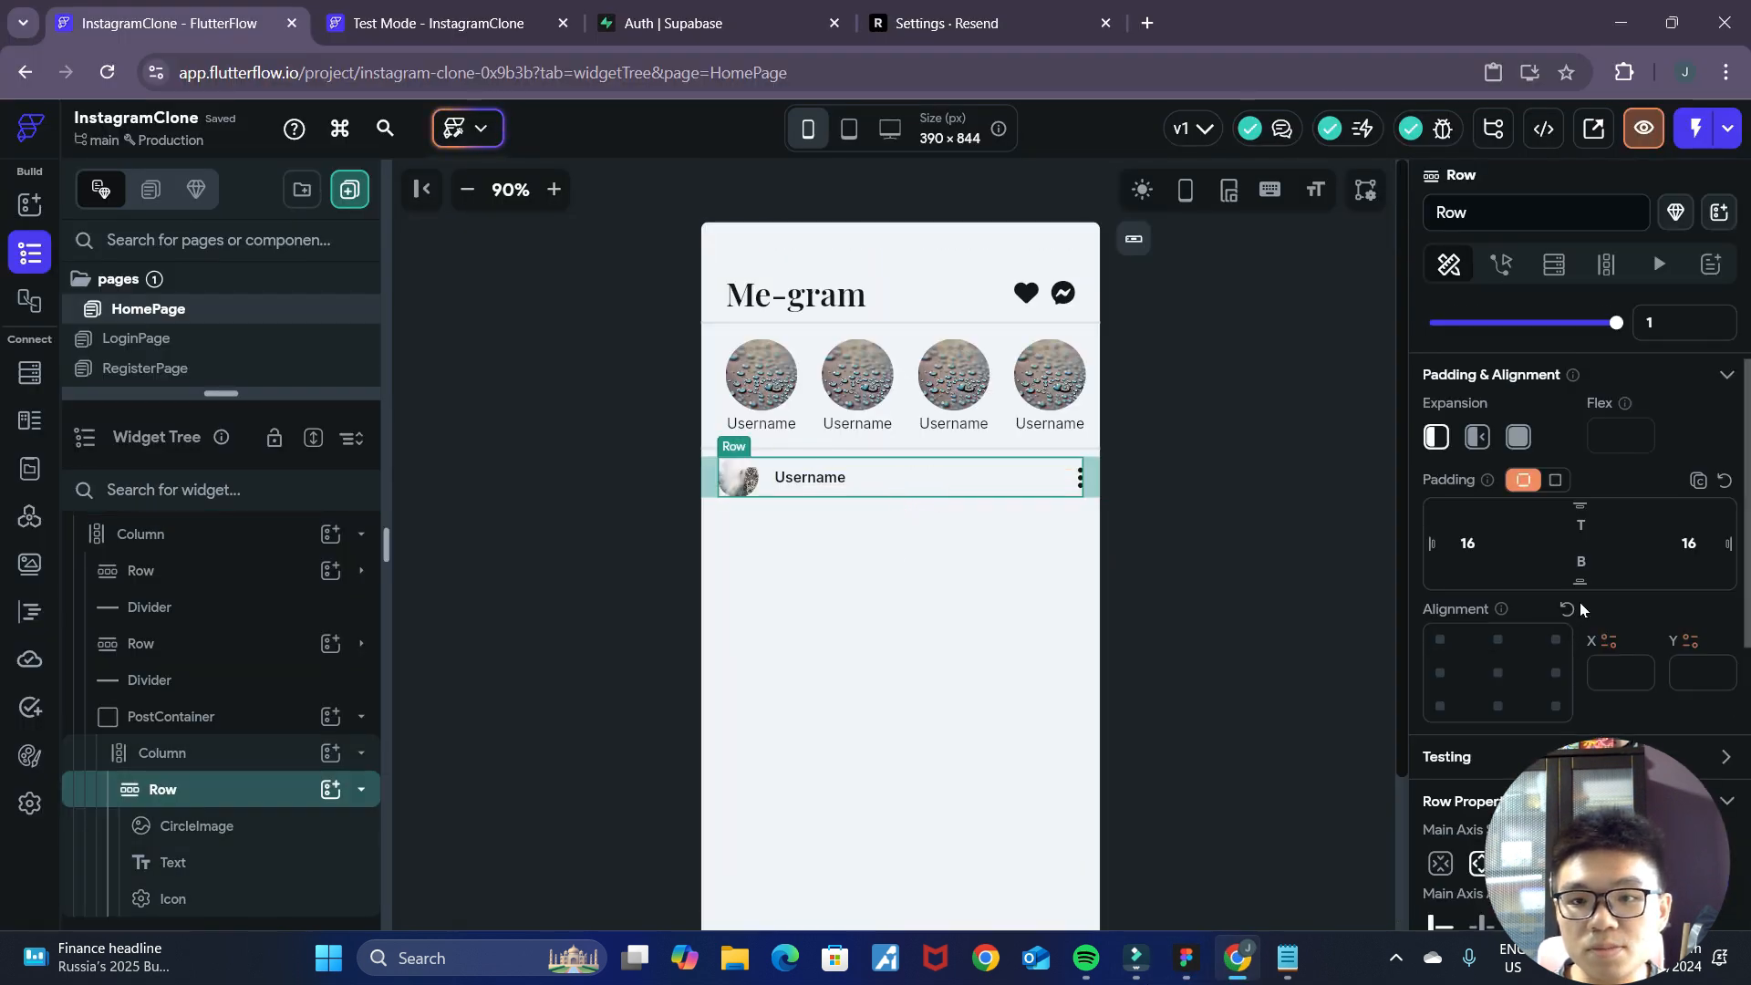
type("8")
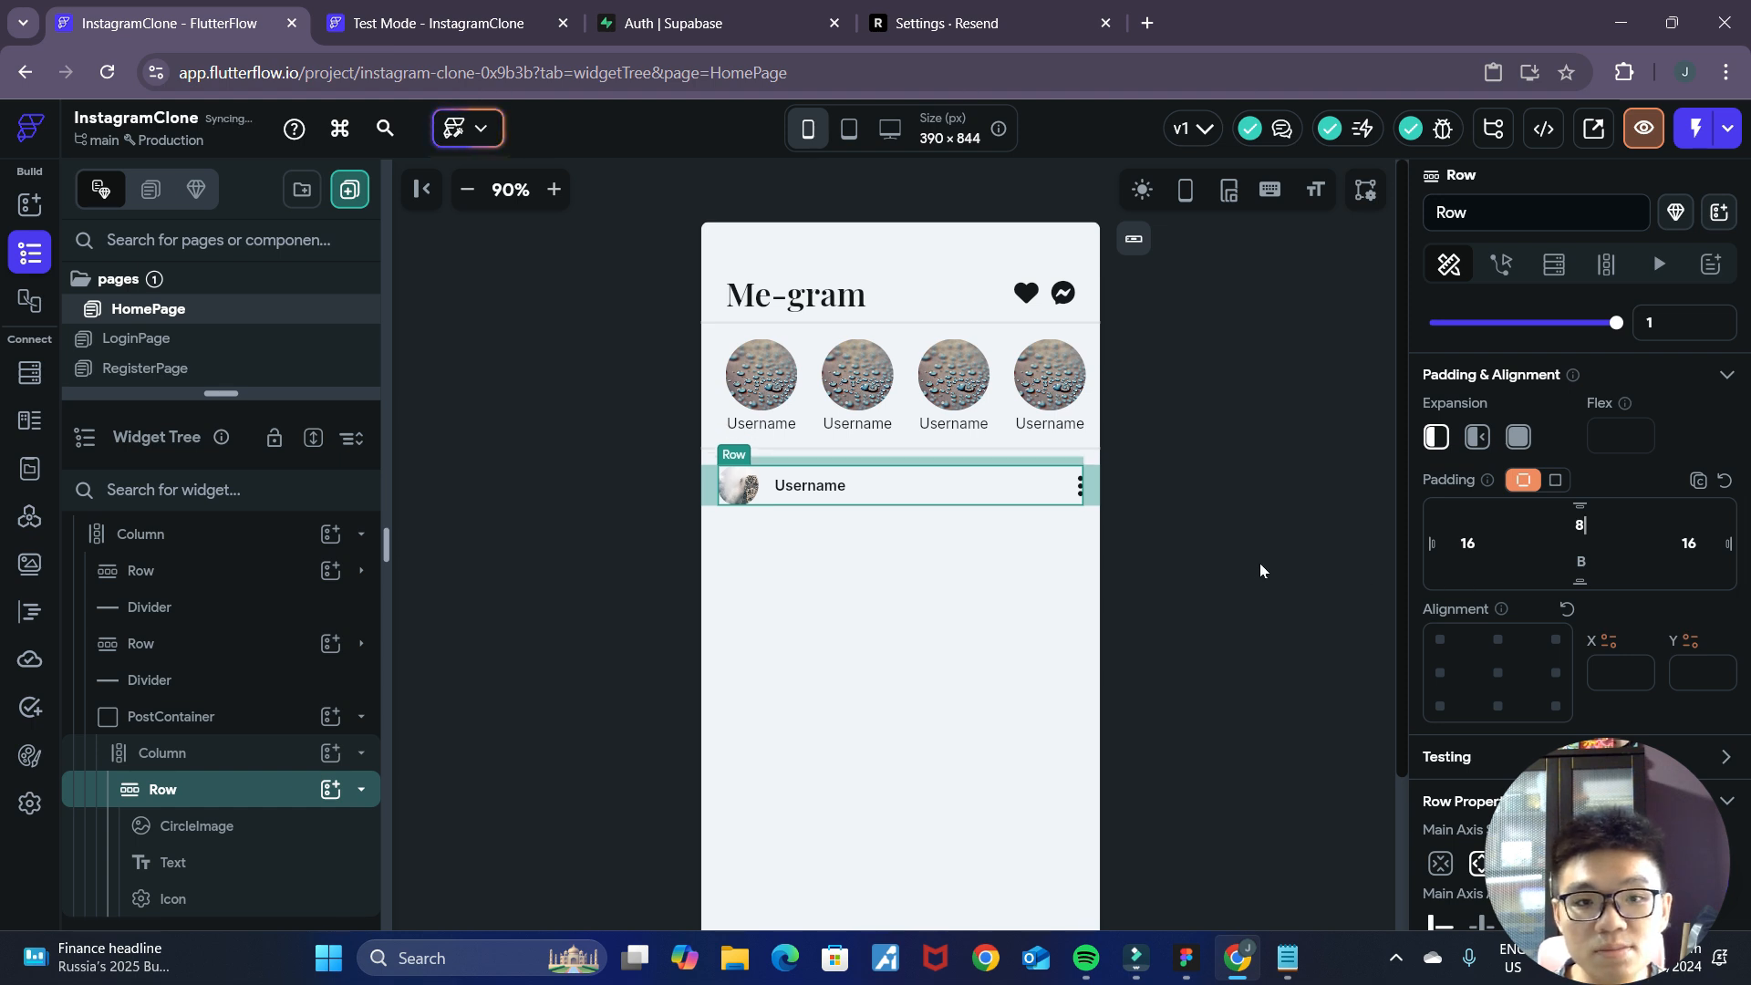
left_click(1259, 559)
scroll(1221, 669, "down", 1)
left_click(878, 406)
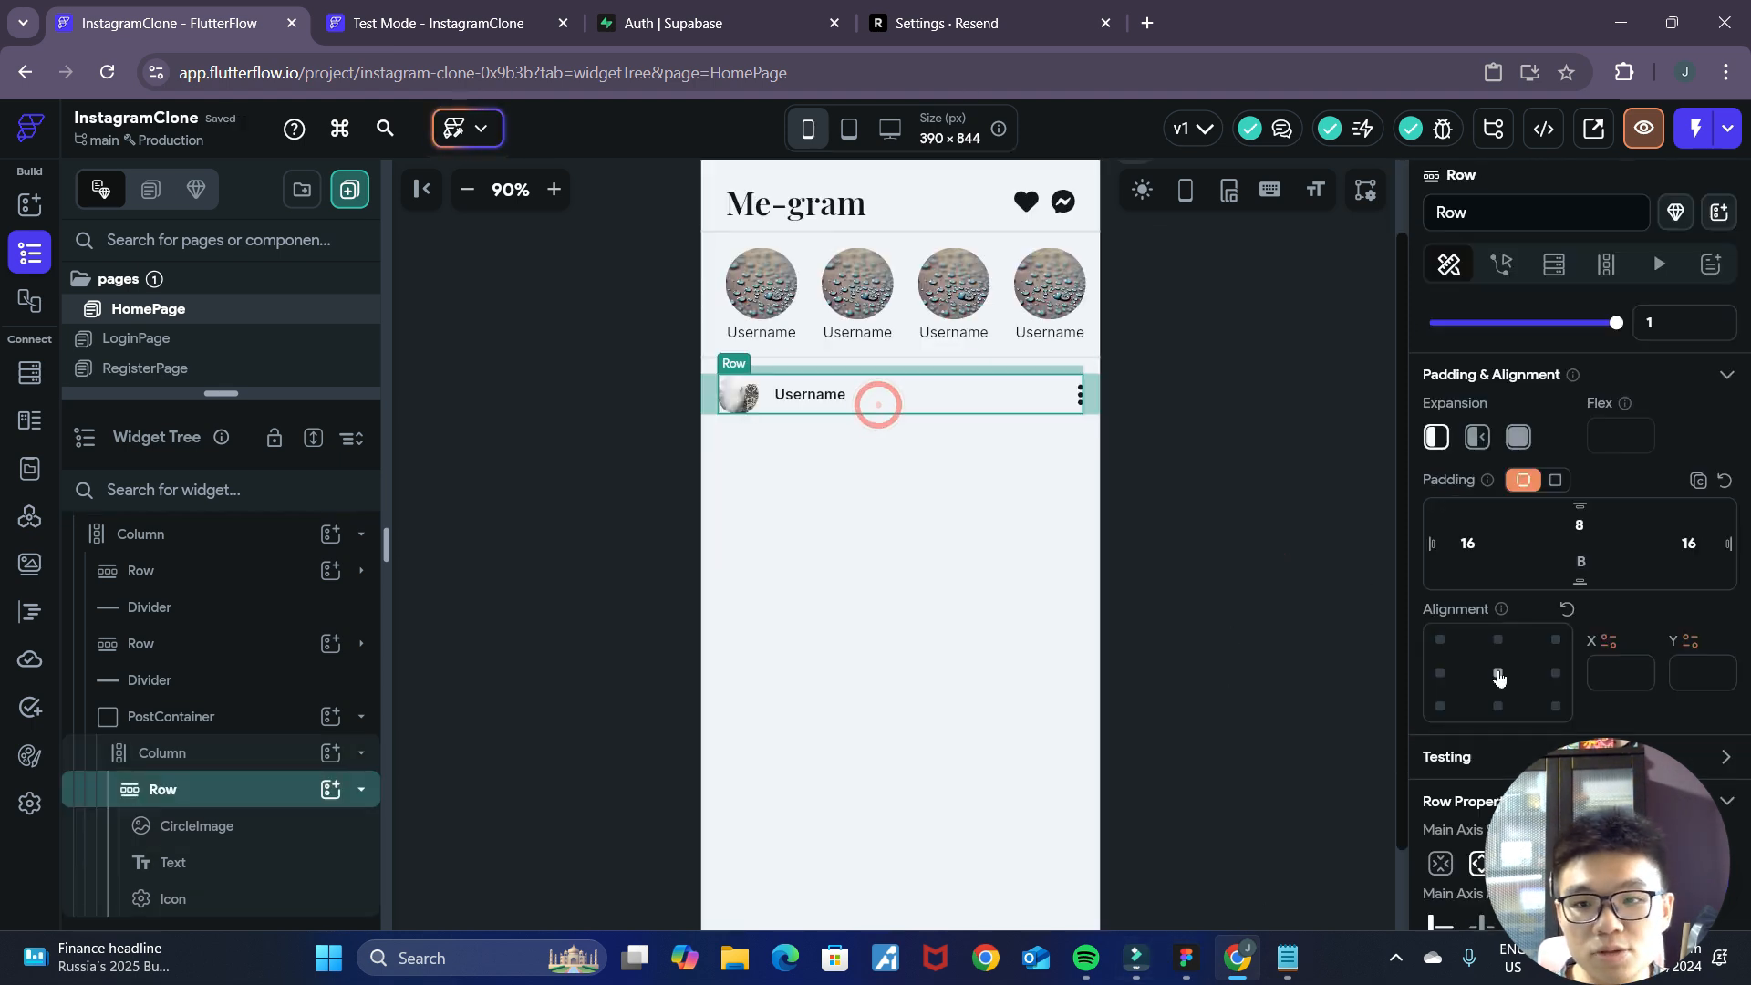
left_click(1239, 474)
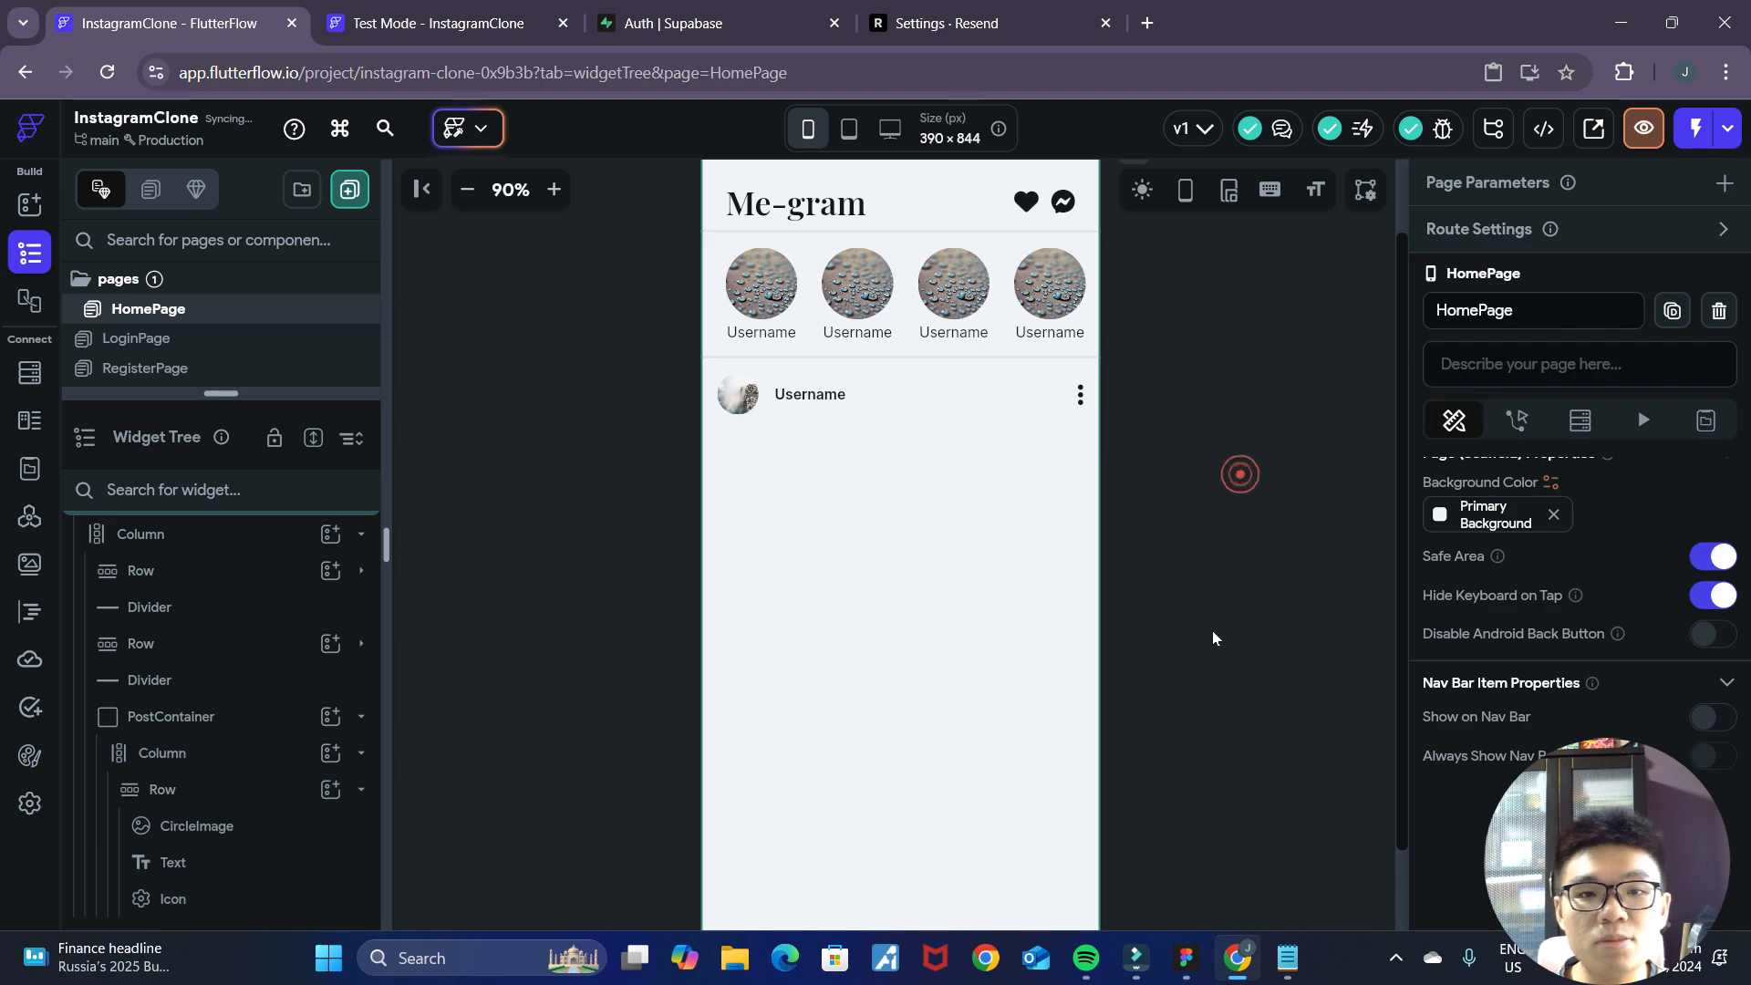
scroll(848, 506, "up", 1)
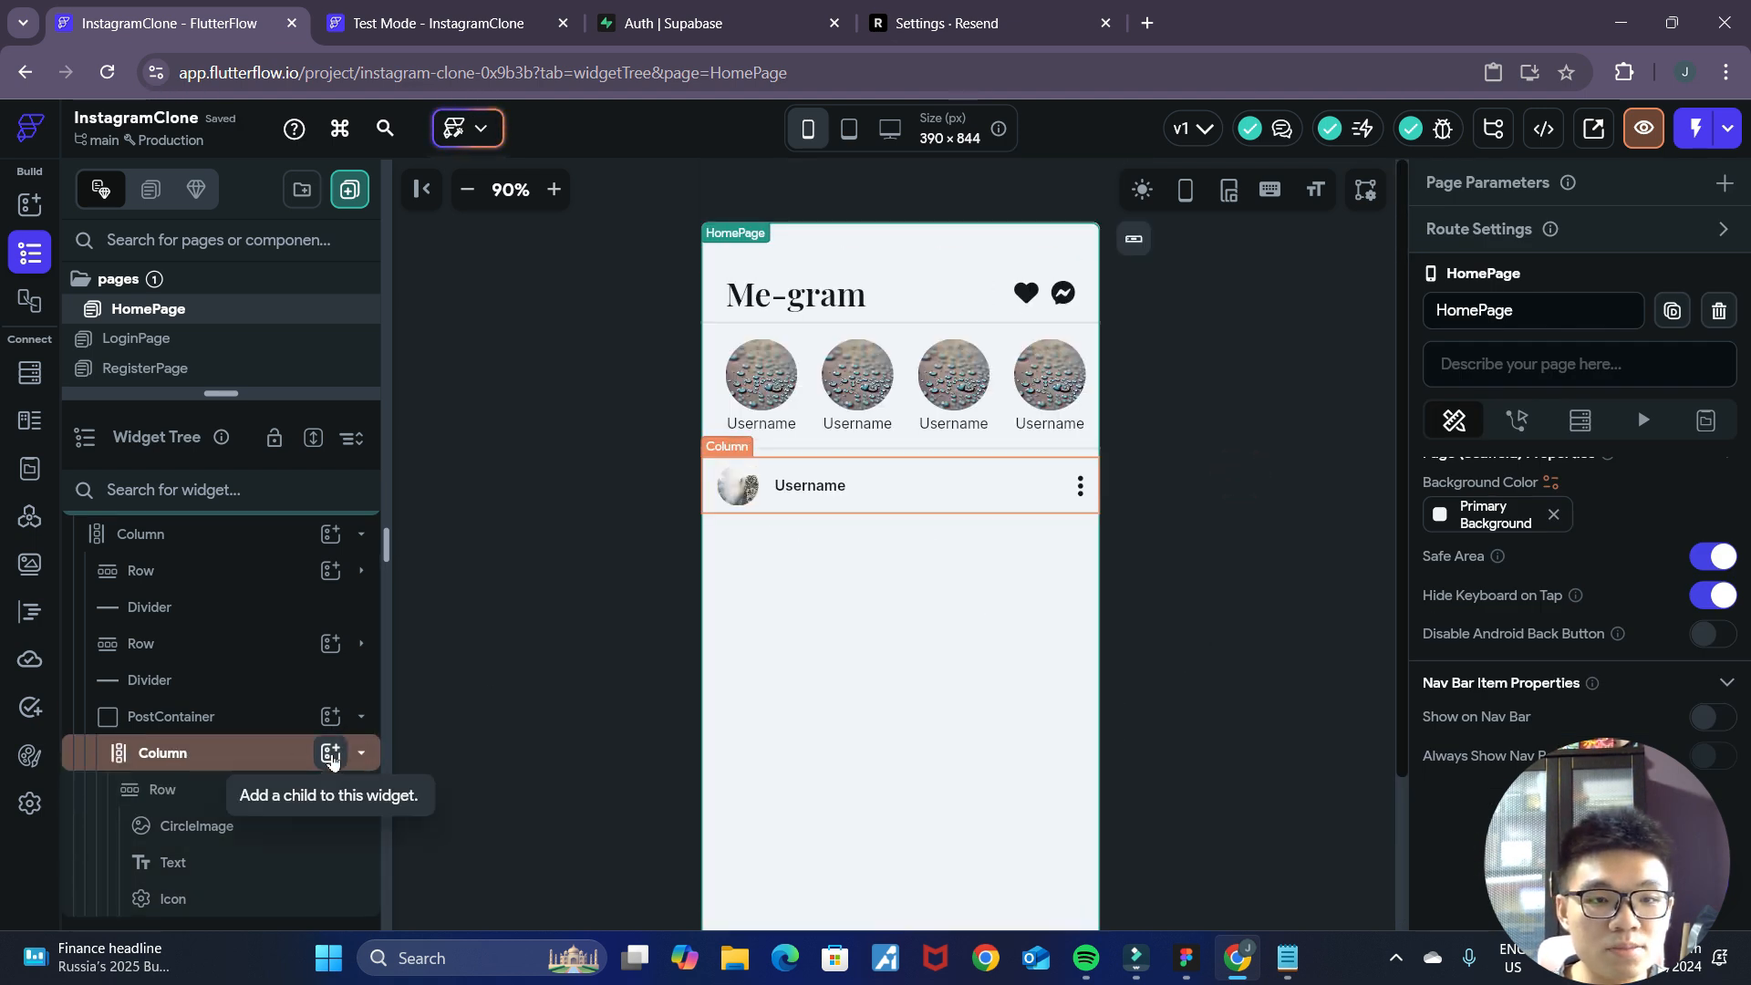
Add an Image widget to the PostContainer's Column, below the header Row.
left_click(330, 755)
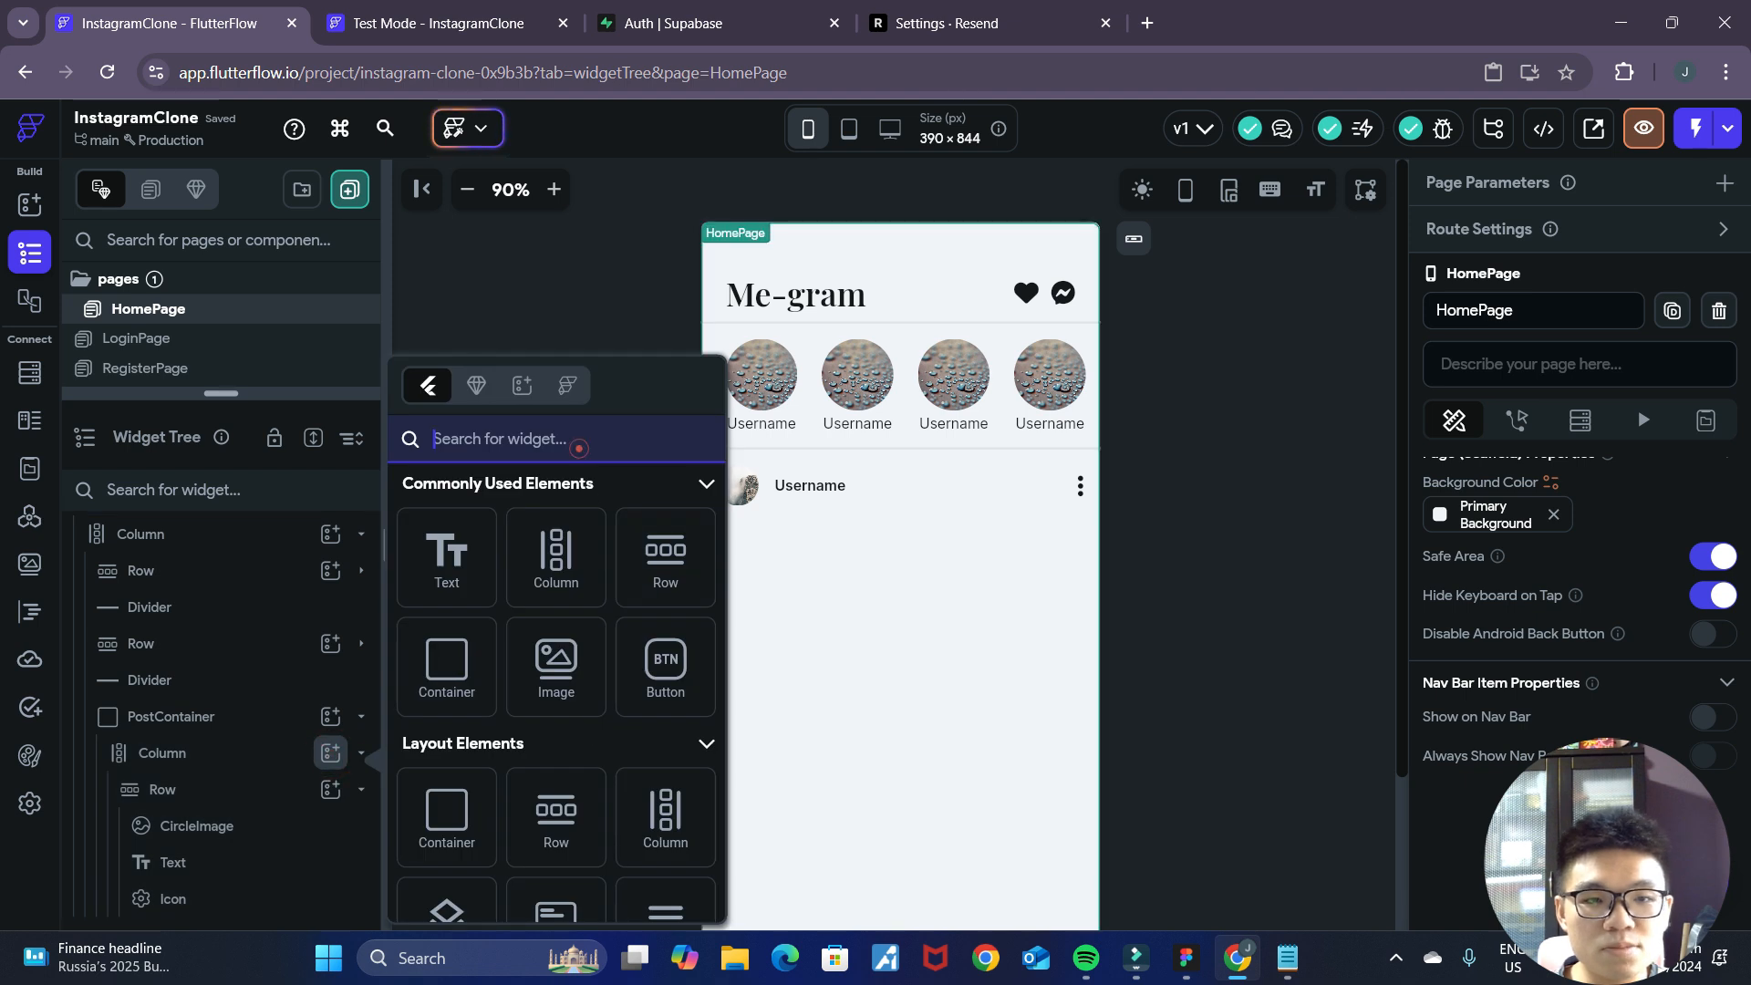
left_click(778, 633)
left_click(330, 752)
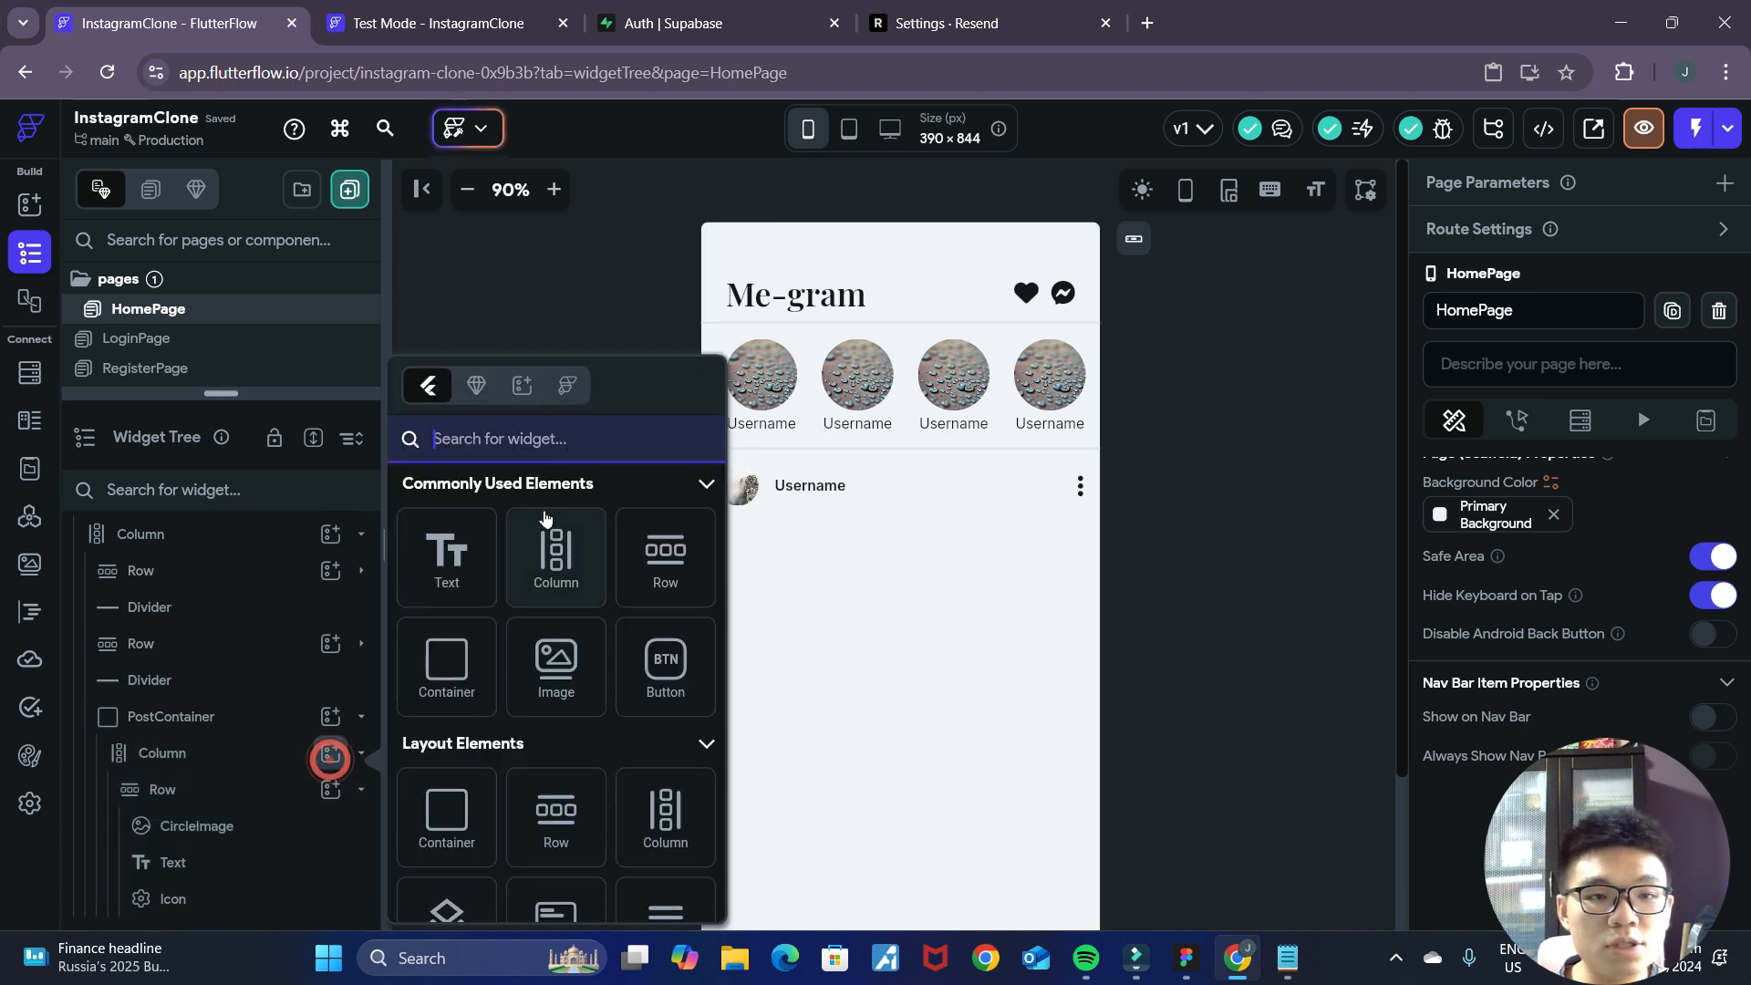
type("image")
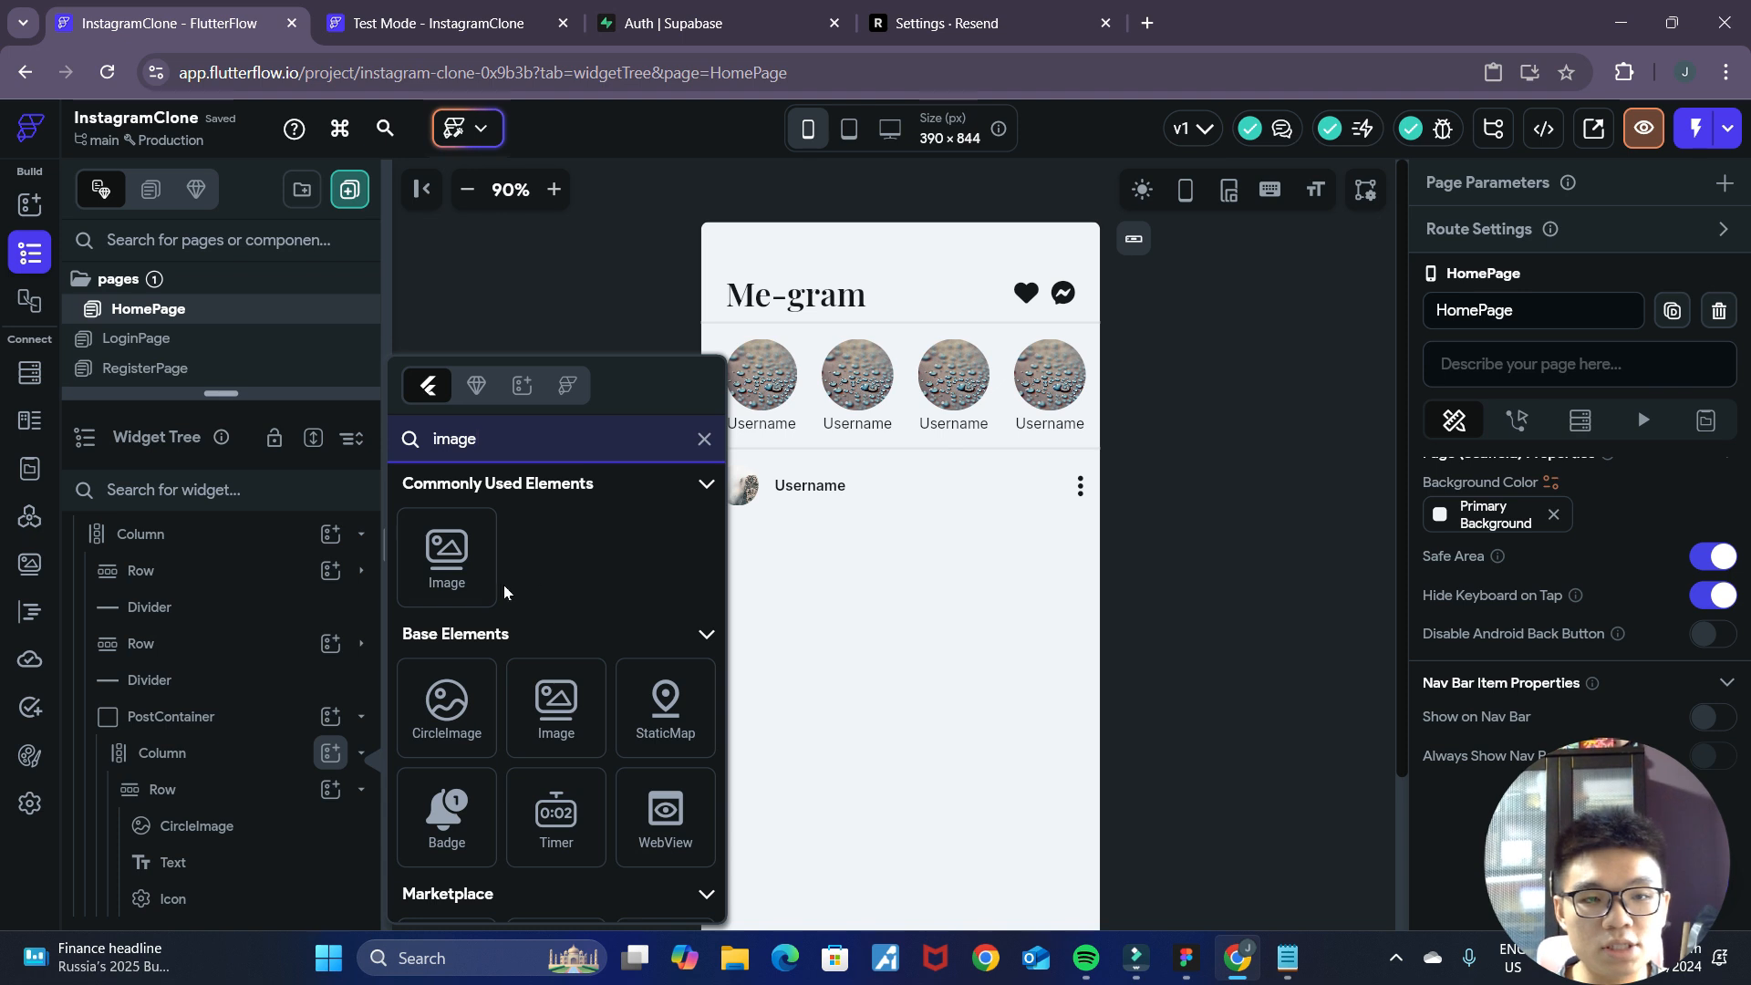
left_click(450, 555)
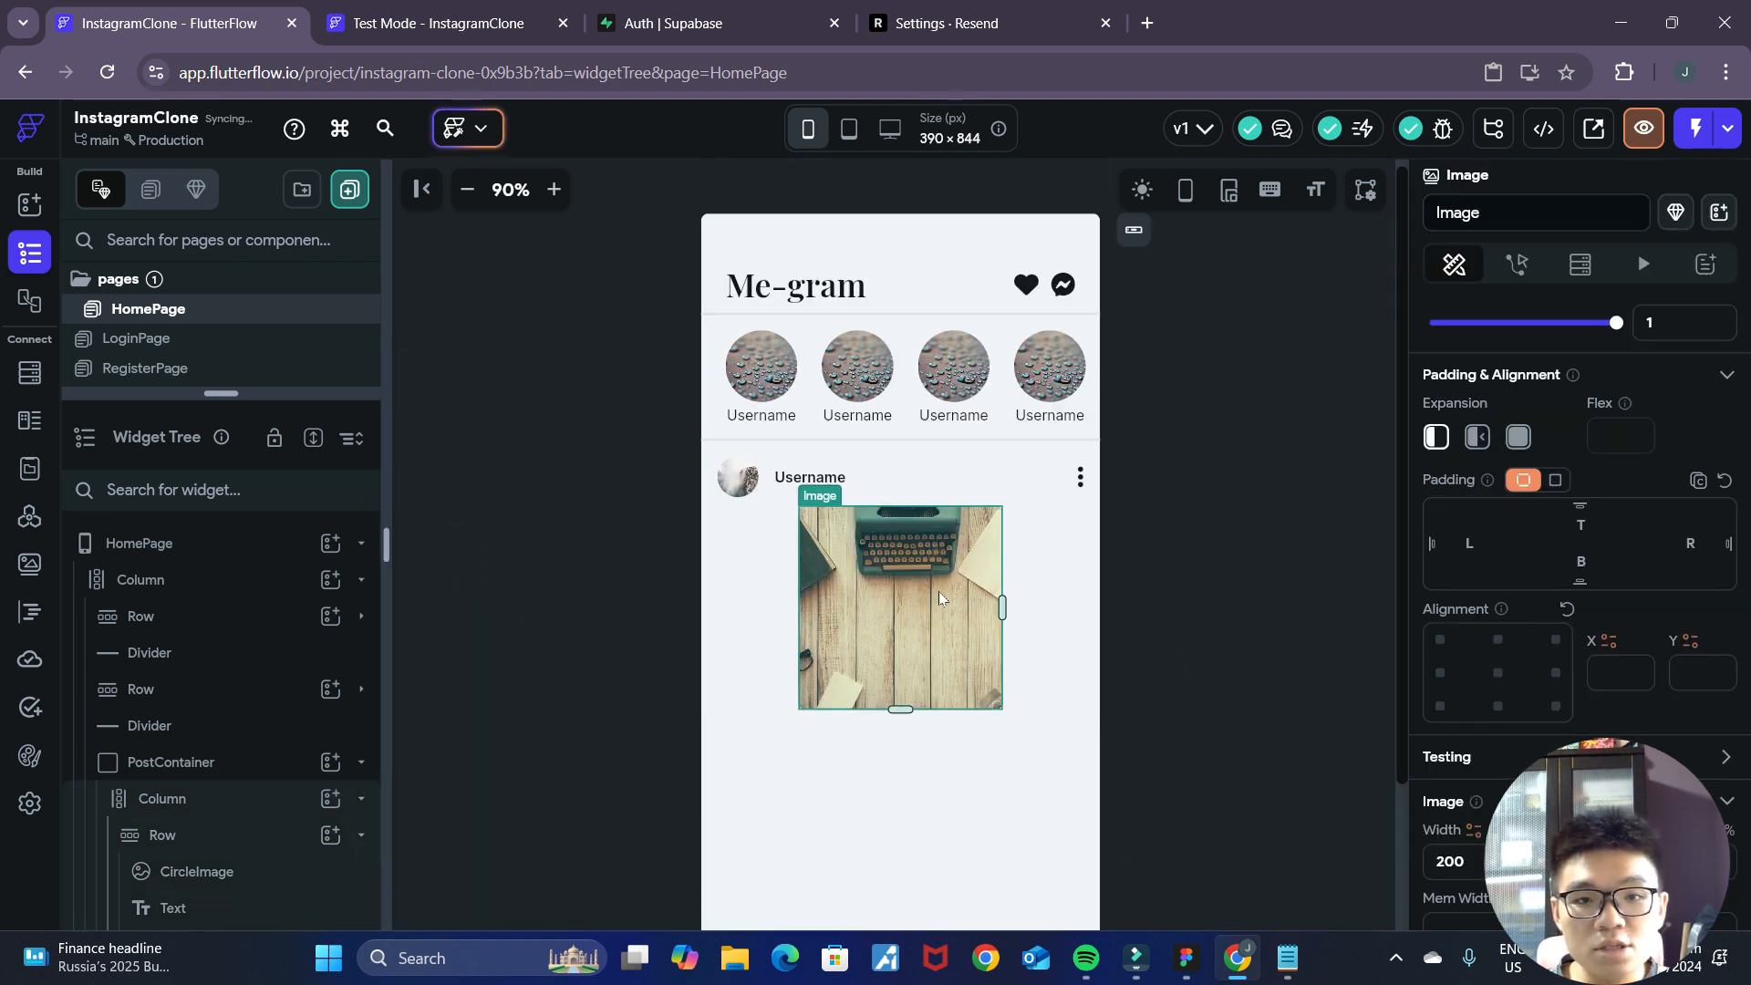
Check the post image in the Figma mockup and set the Image's width to infinite and its height to 400 px.
left_click(1186, 957)
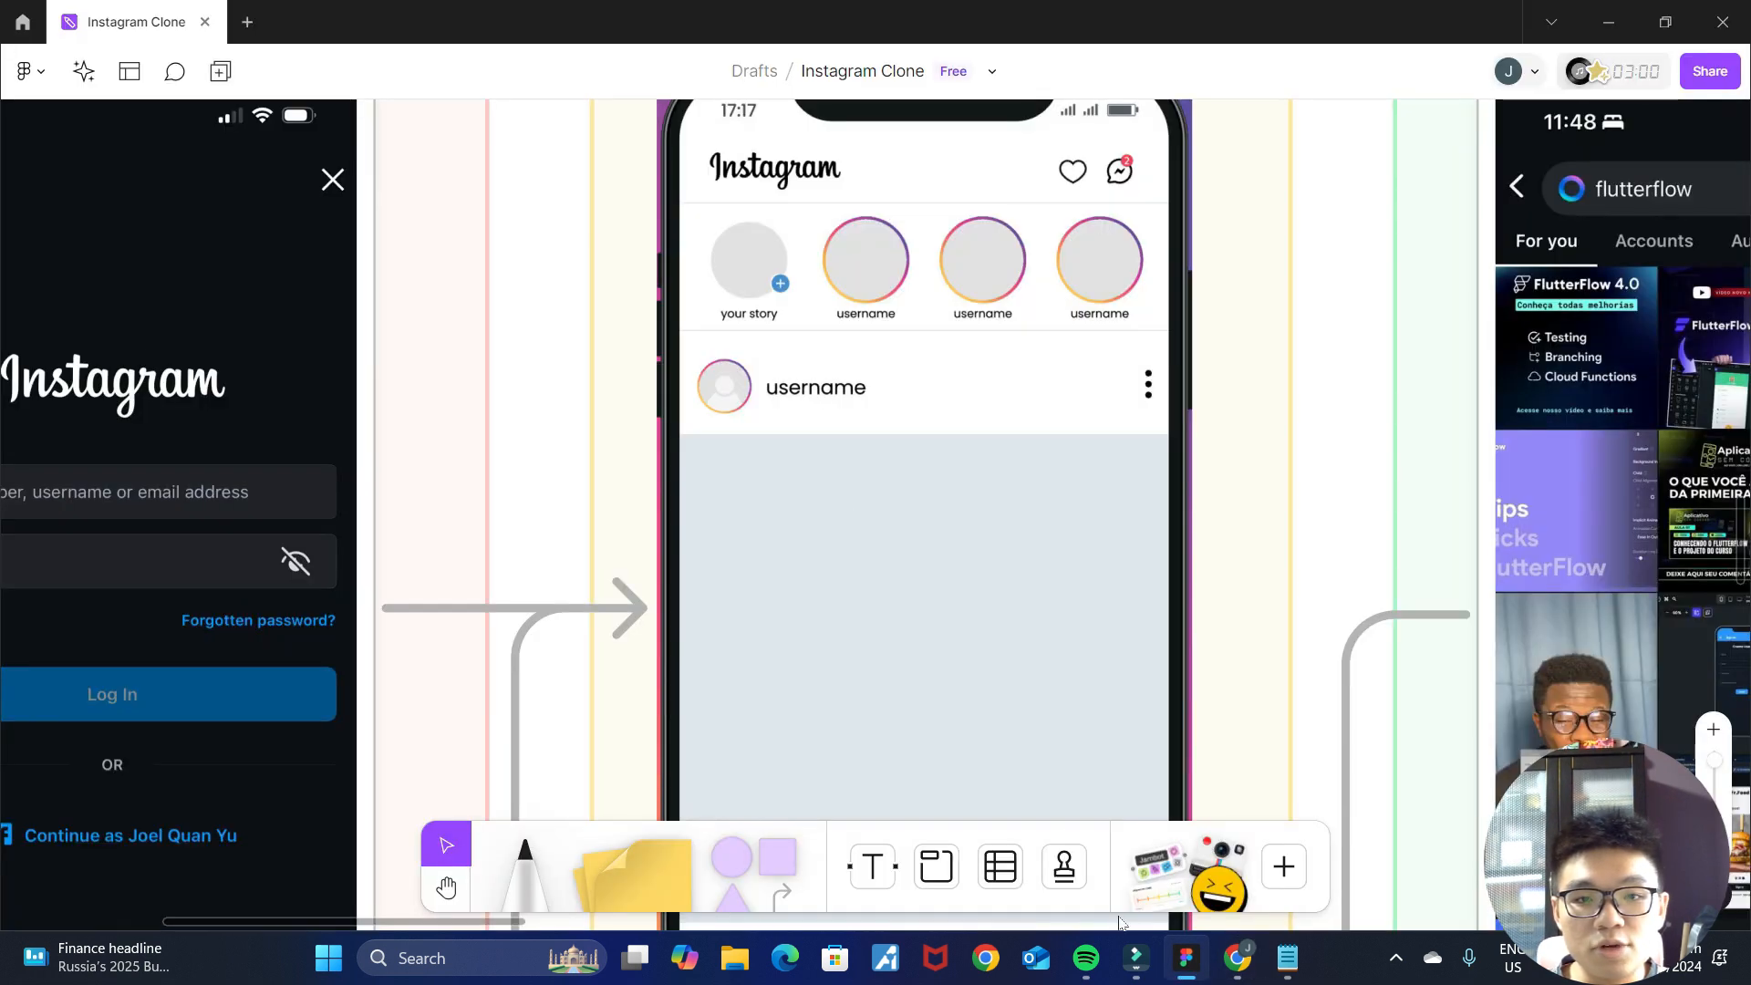
left_click(1286, 957)
left_click(1259, 105)
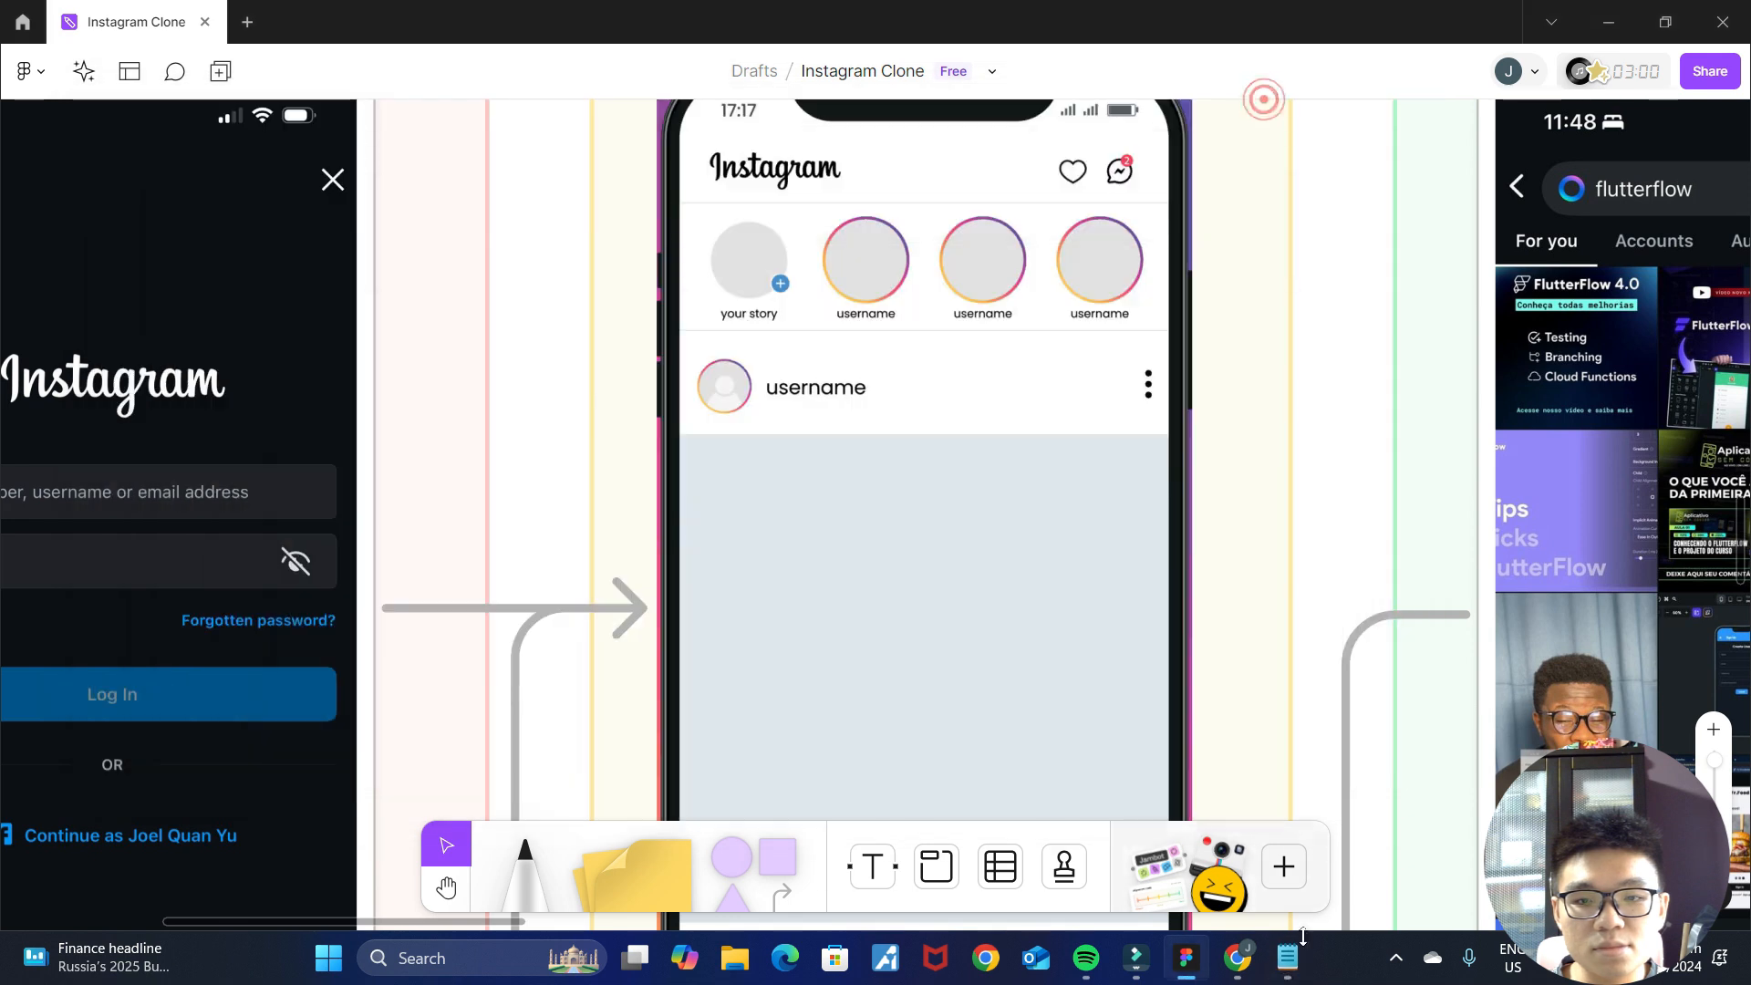
left_click(1237, 958)
scroll(1107, 582, "down", 1)
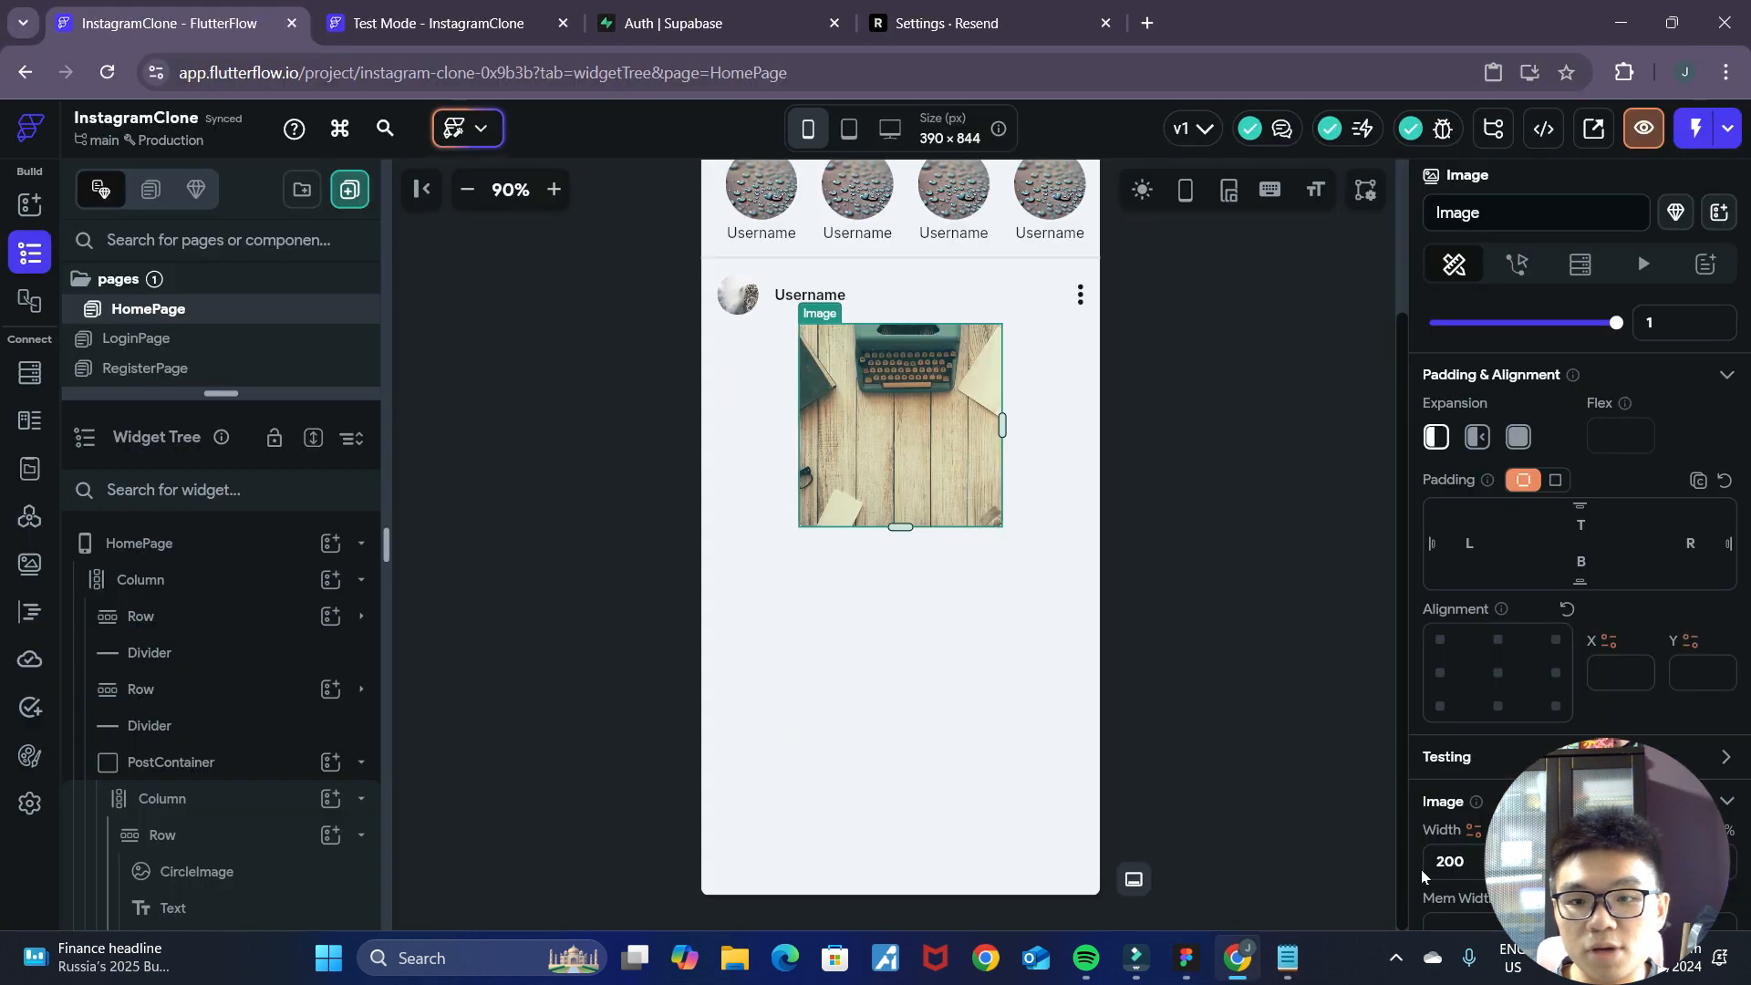
scroll(1560, 685, "down", 2)
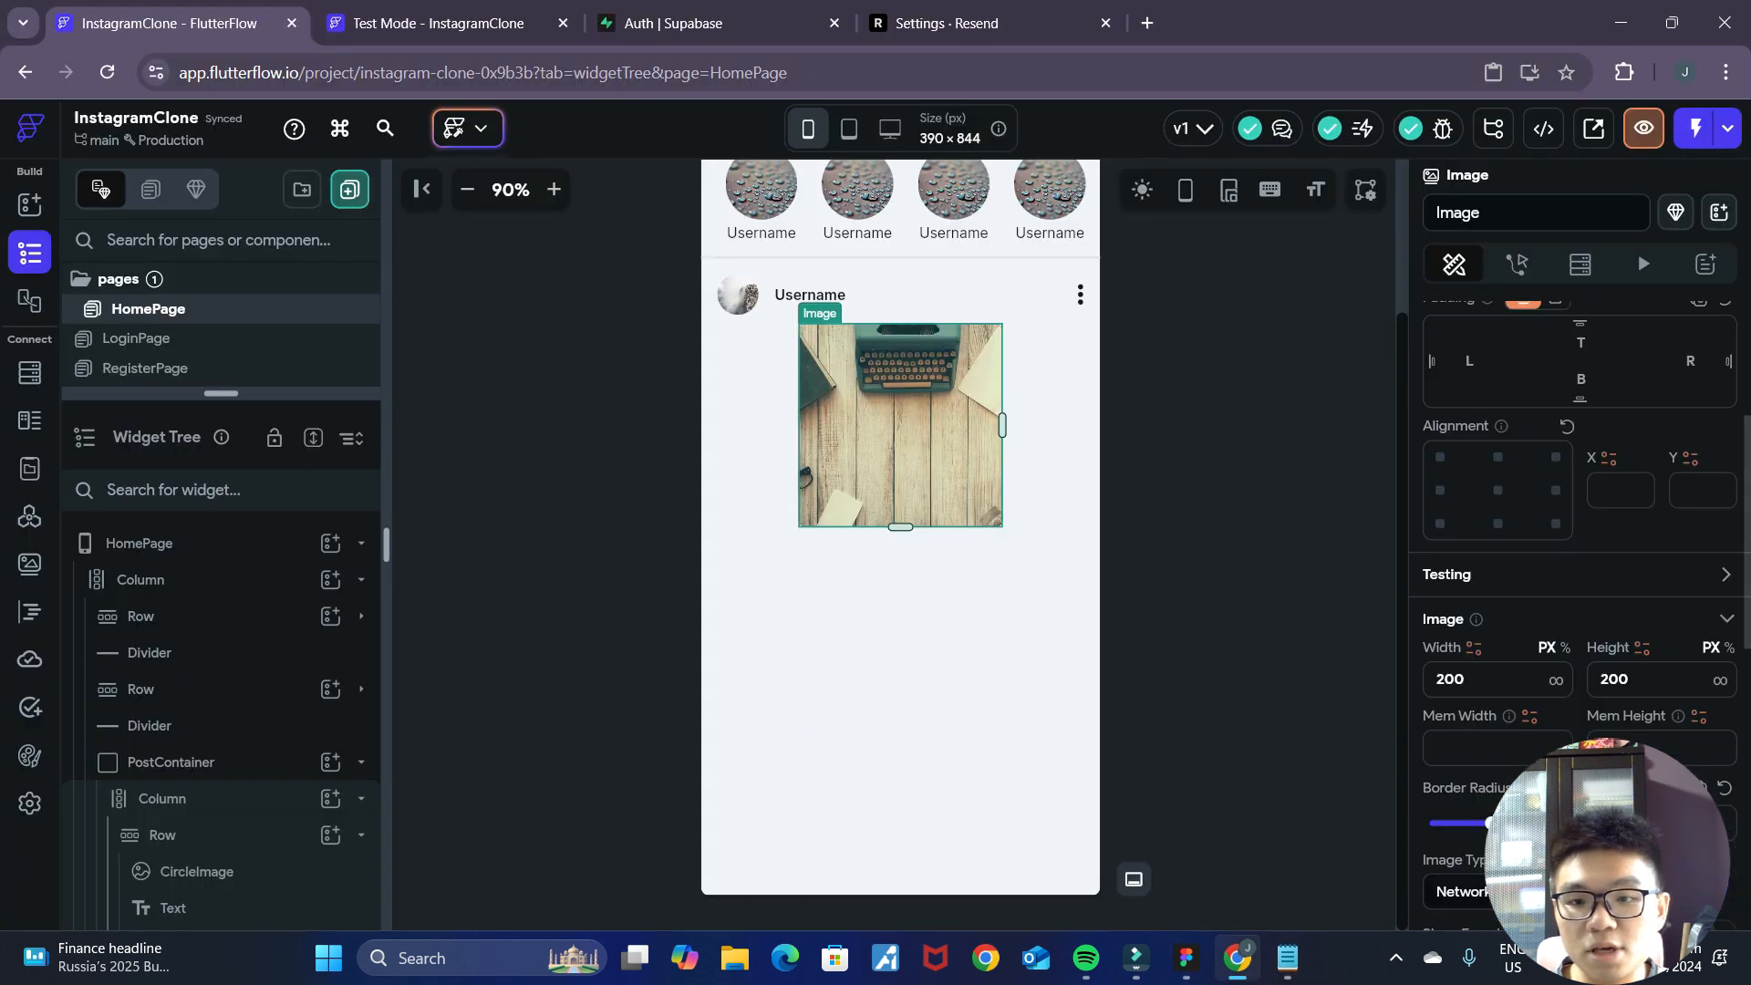
left_click(1556, 682)
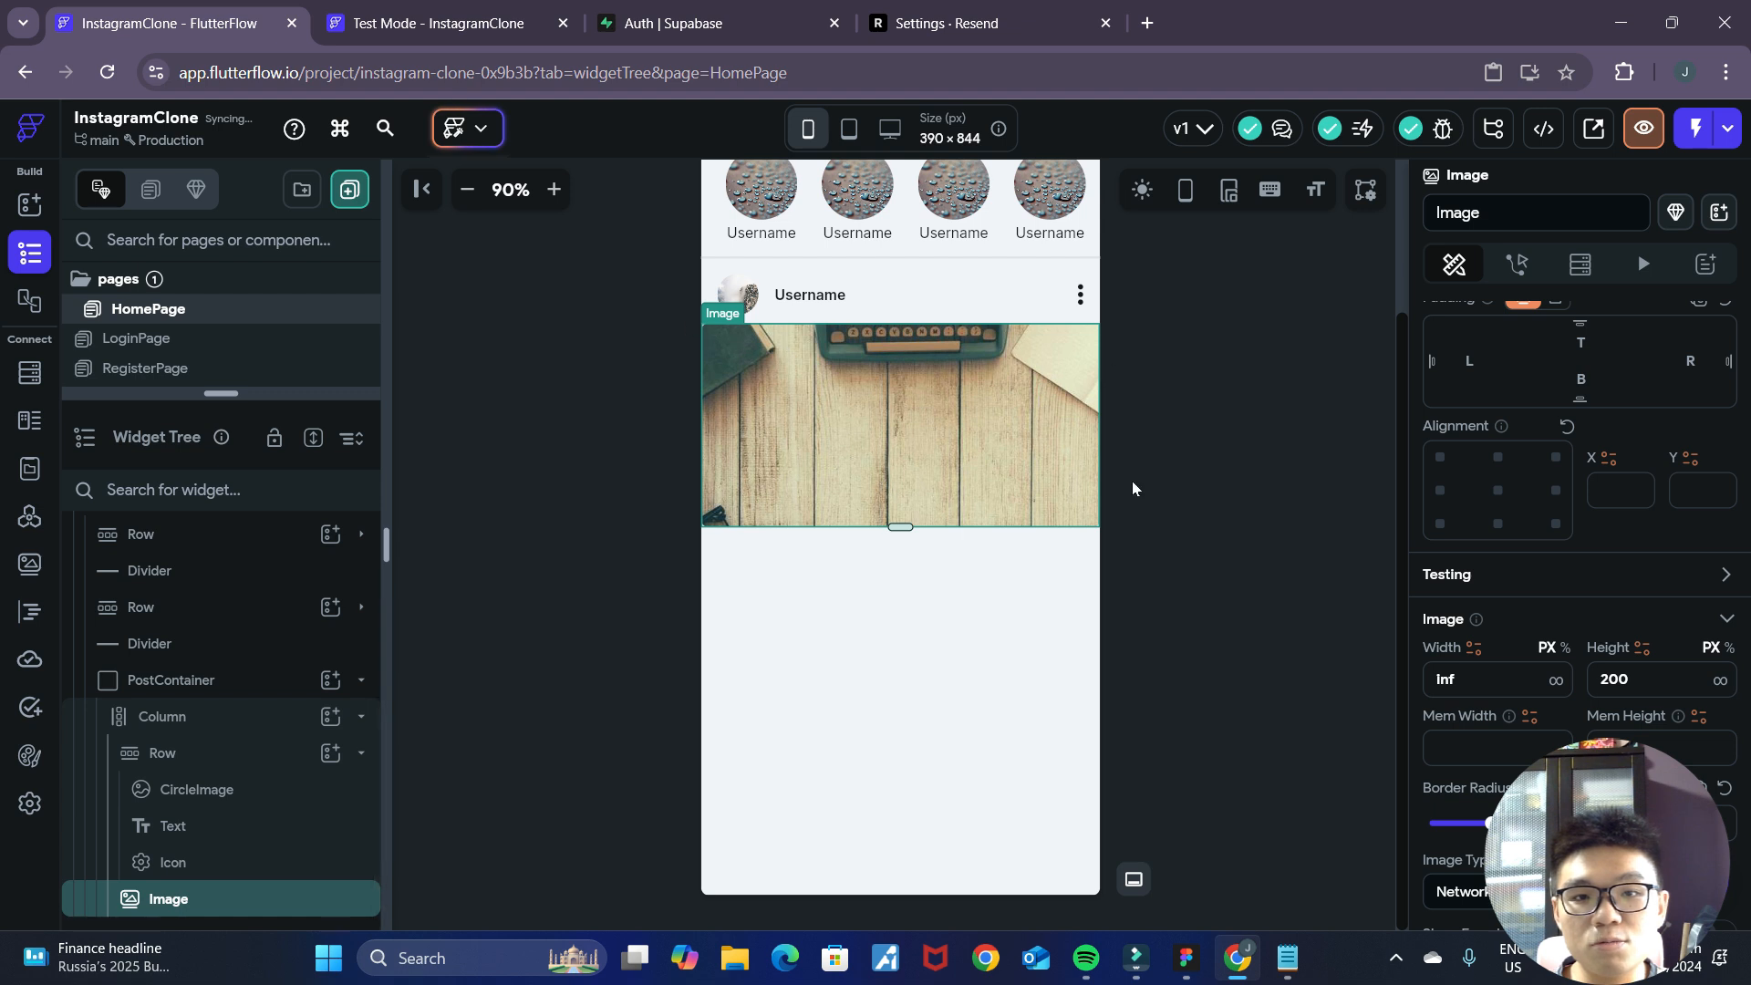
left_click(1588, 675)
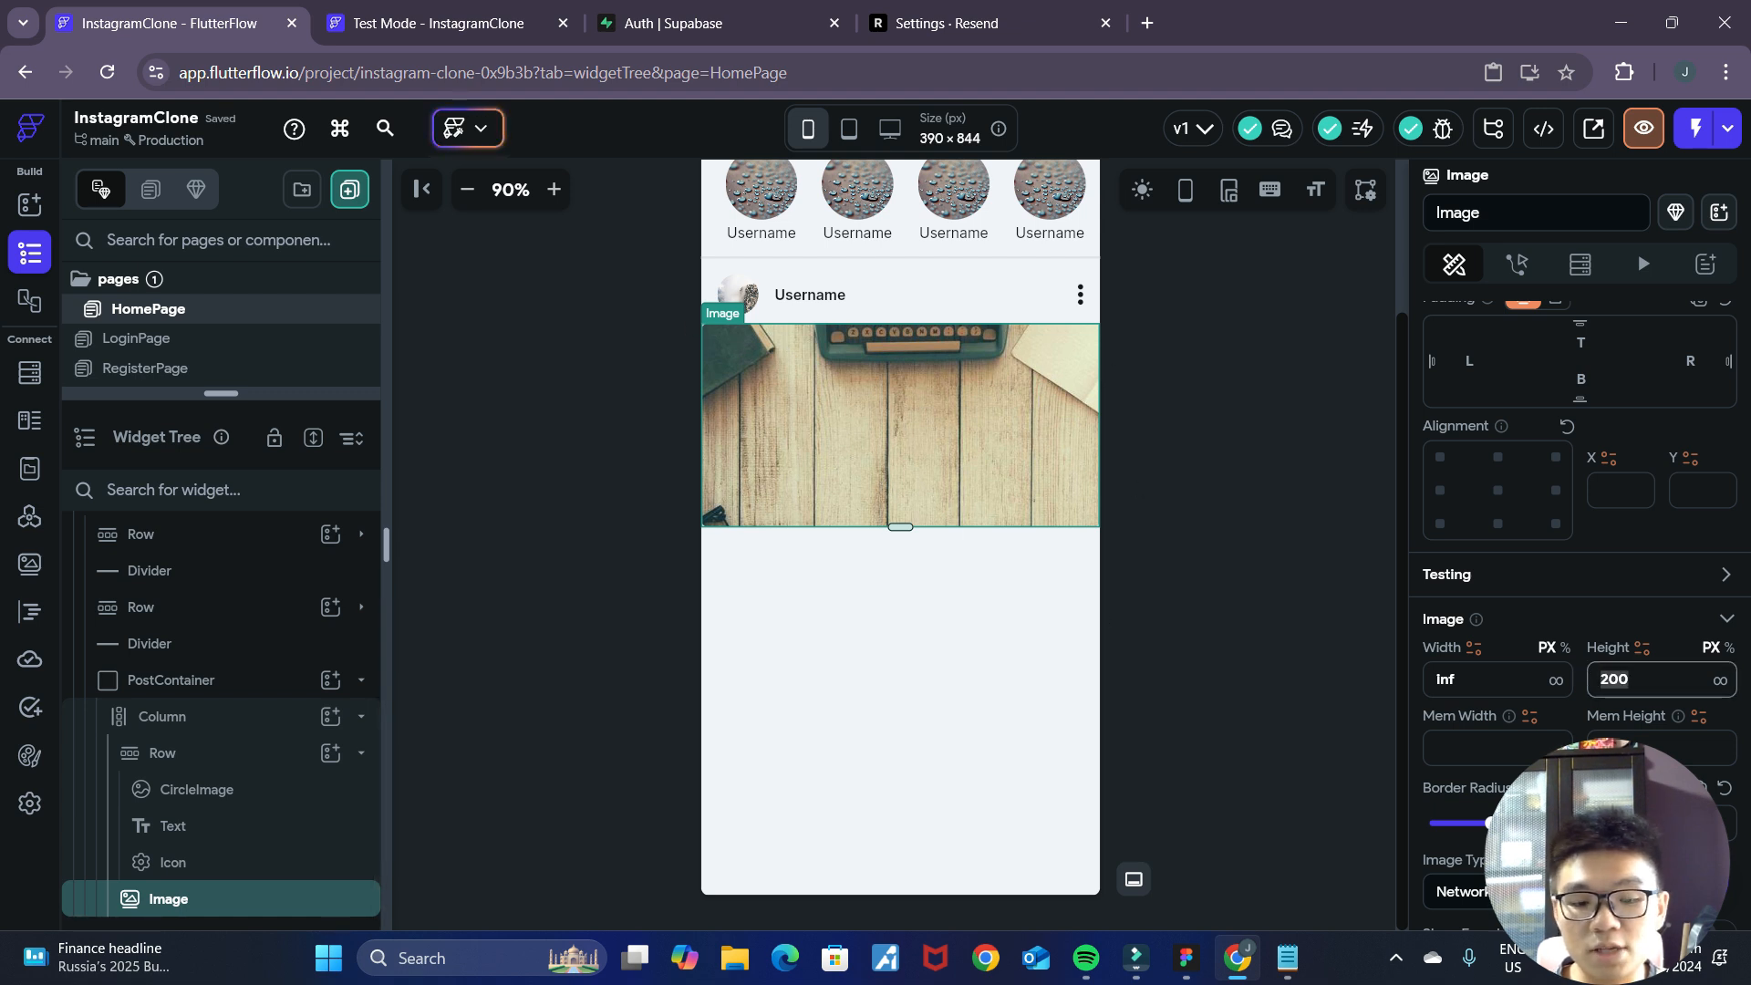
type("400")
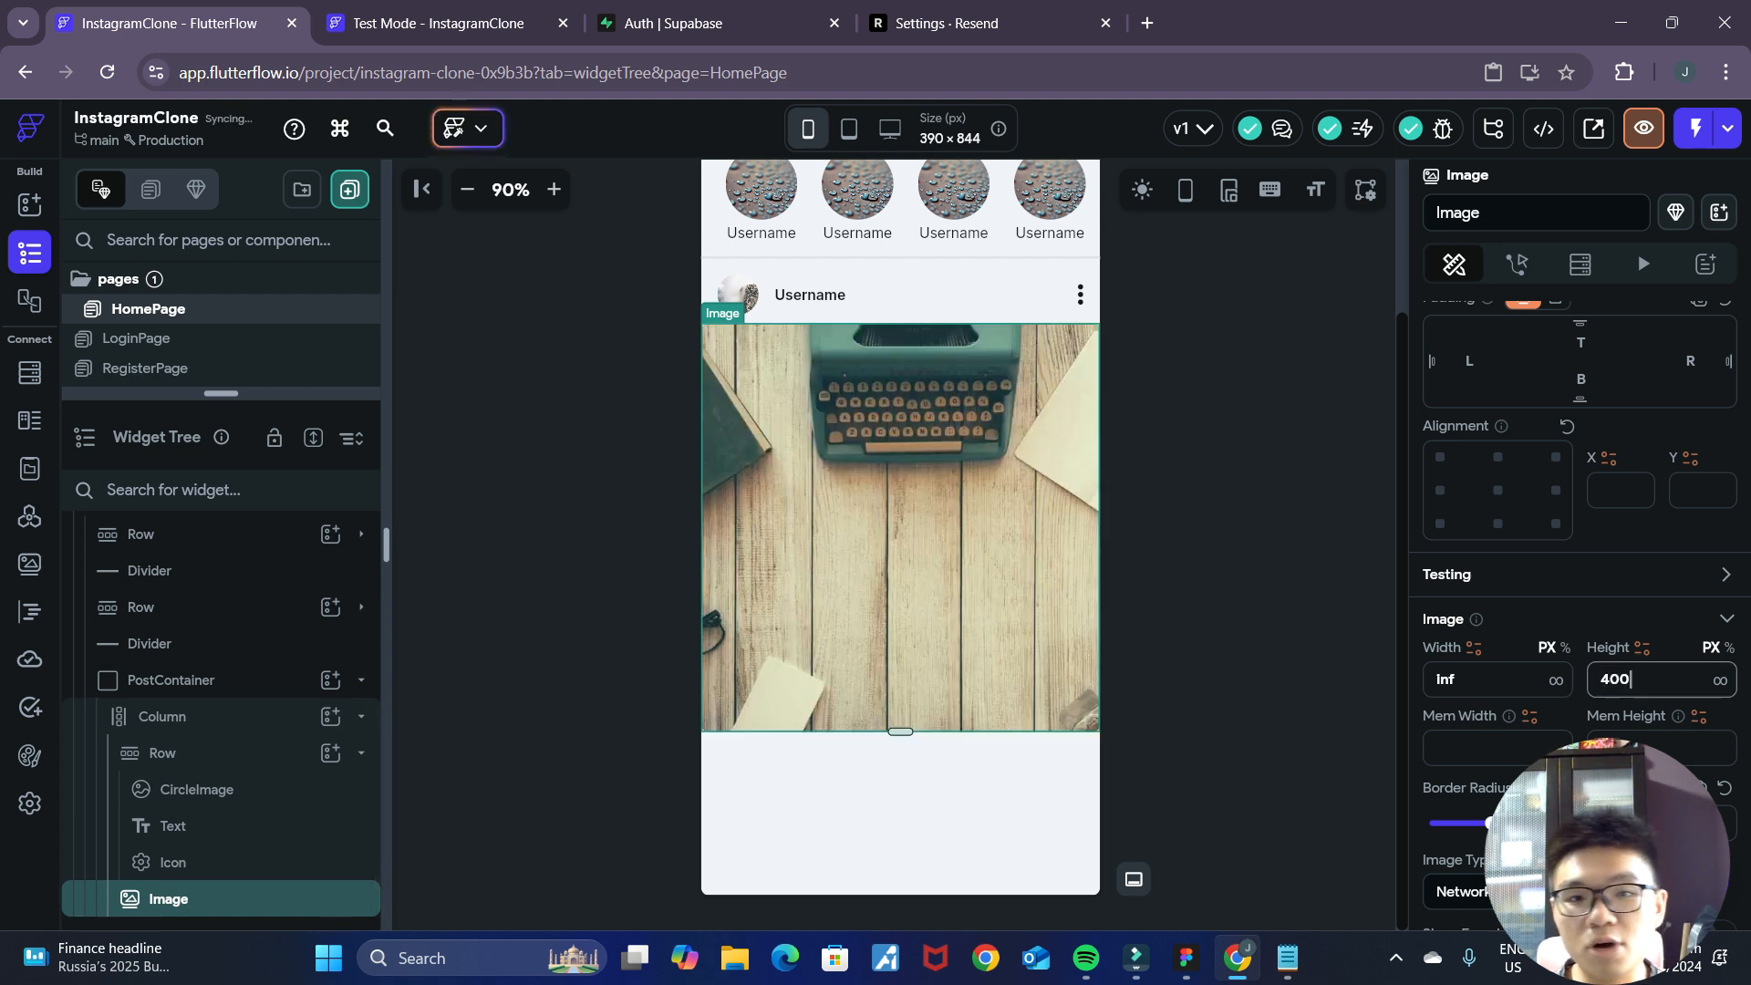
left_click(1317, 610)
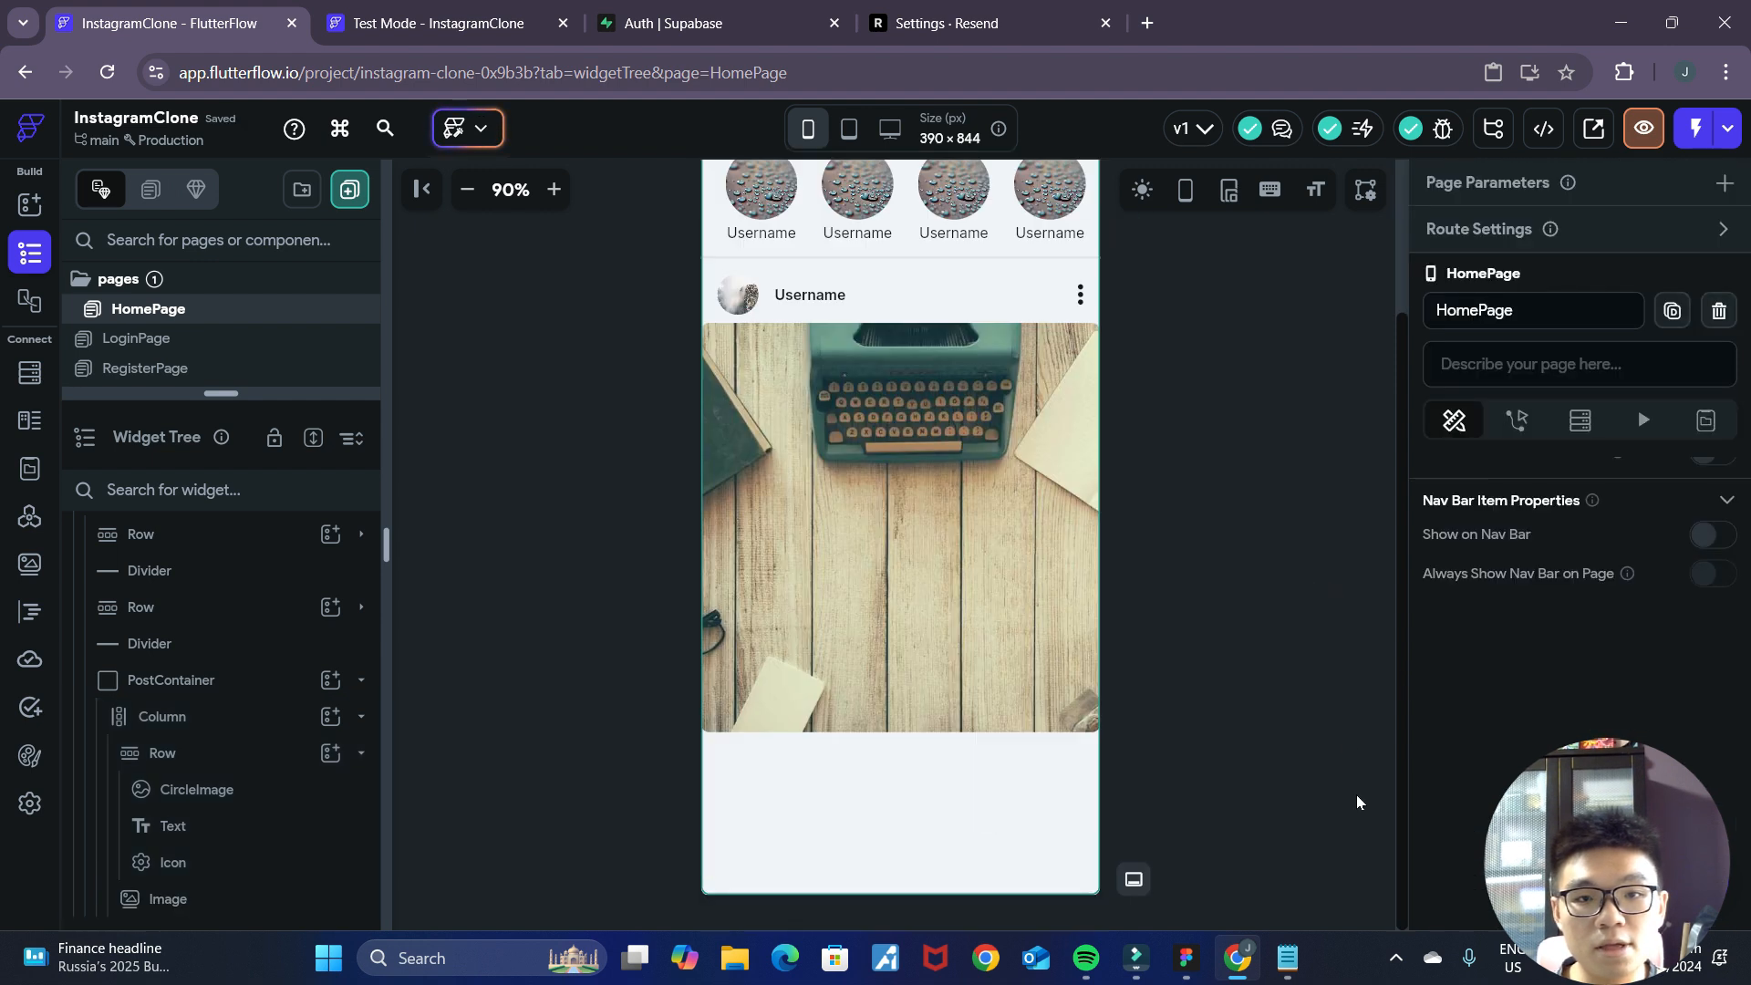
Examine the Figma mockup's layout below the post image and open the widget choices for adding a child to the PostContainer's Column.
left_click(1186, 958)
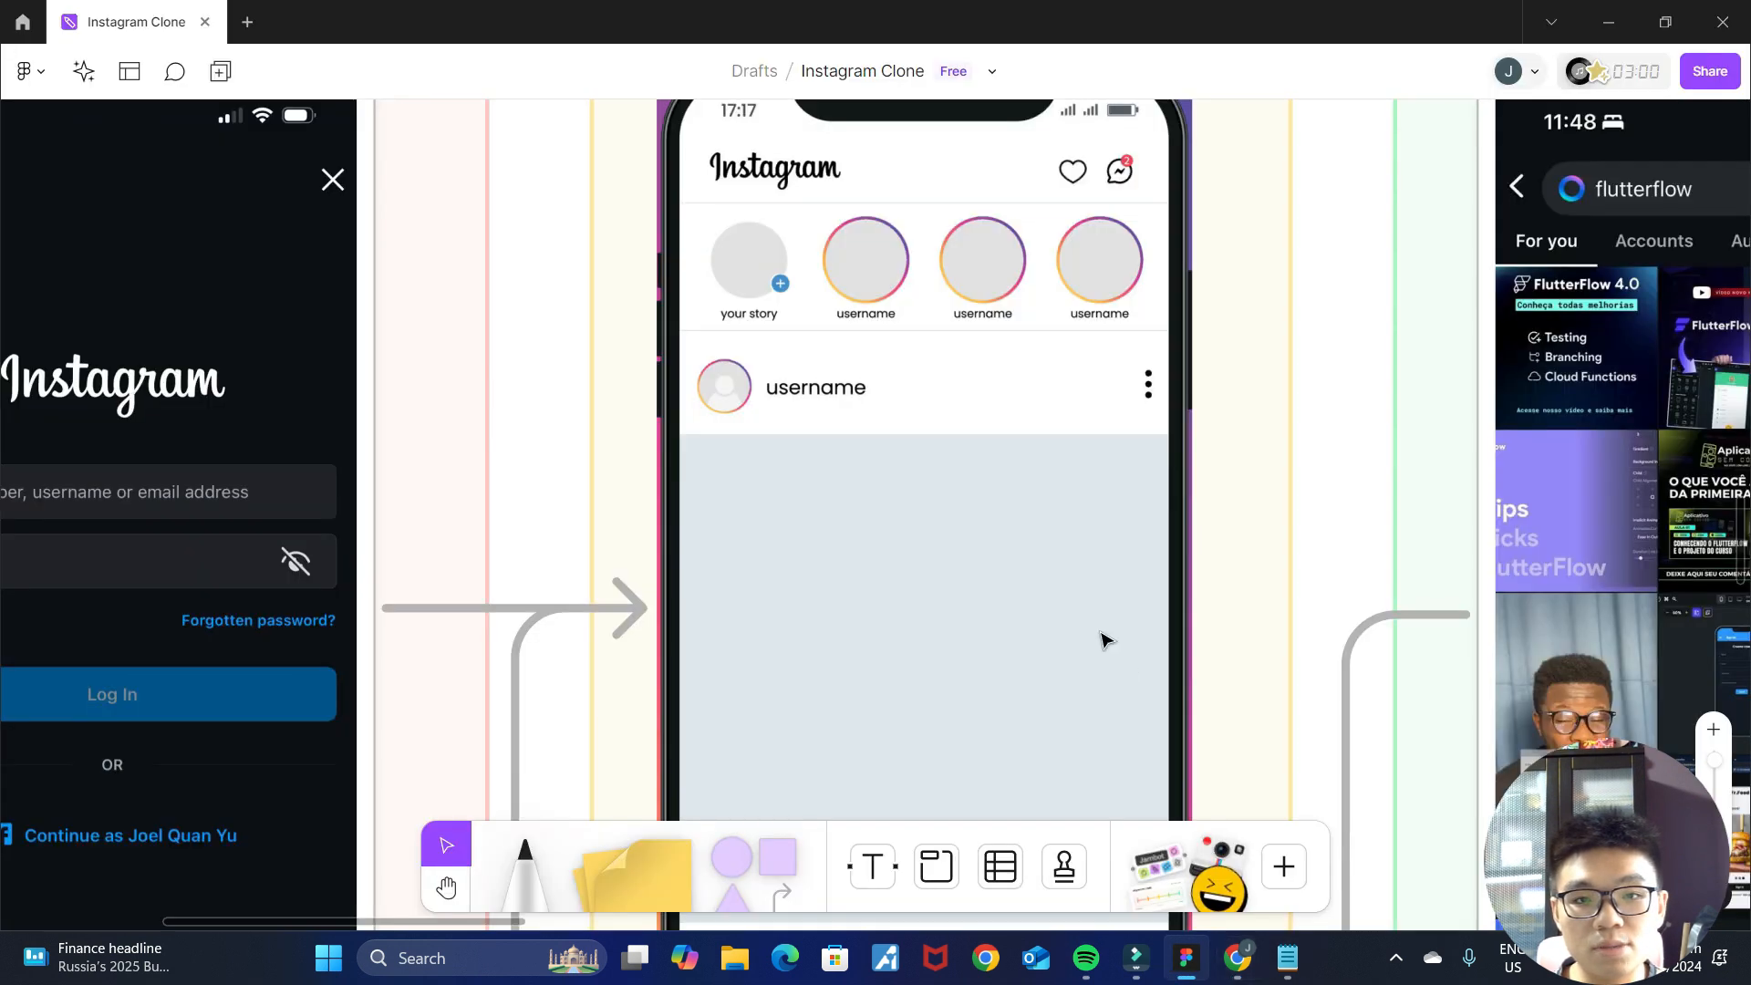
scroll(1122, 666, "up", 5)
scroll(1159, 707, "up", 2)
scroll(1190, 697, "down", 3)
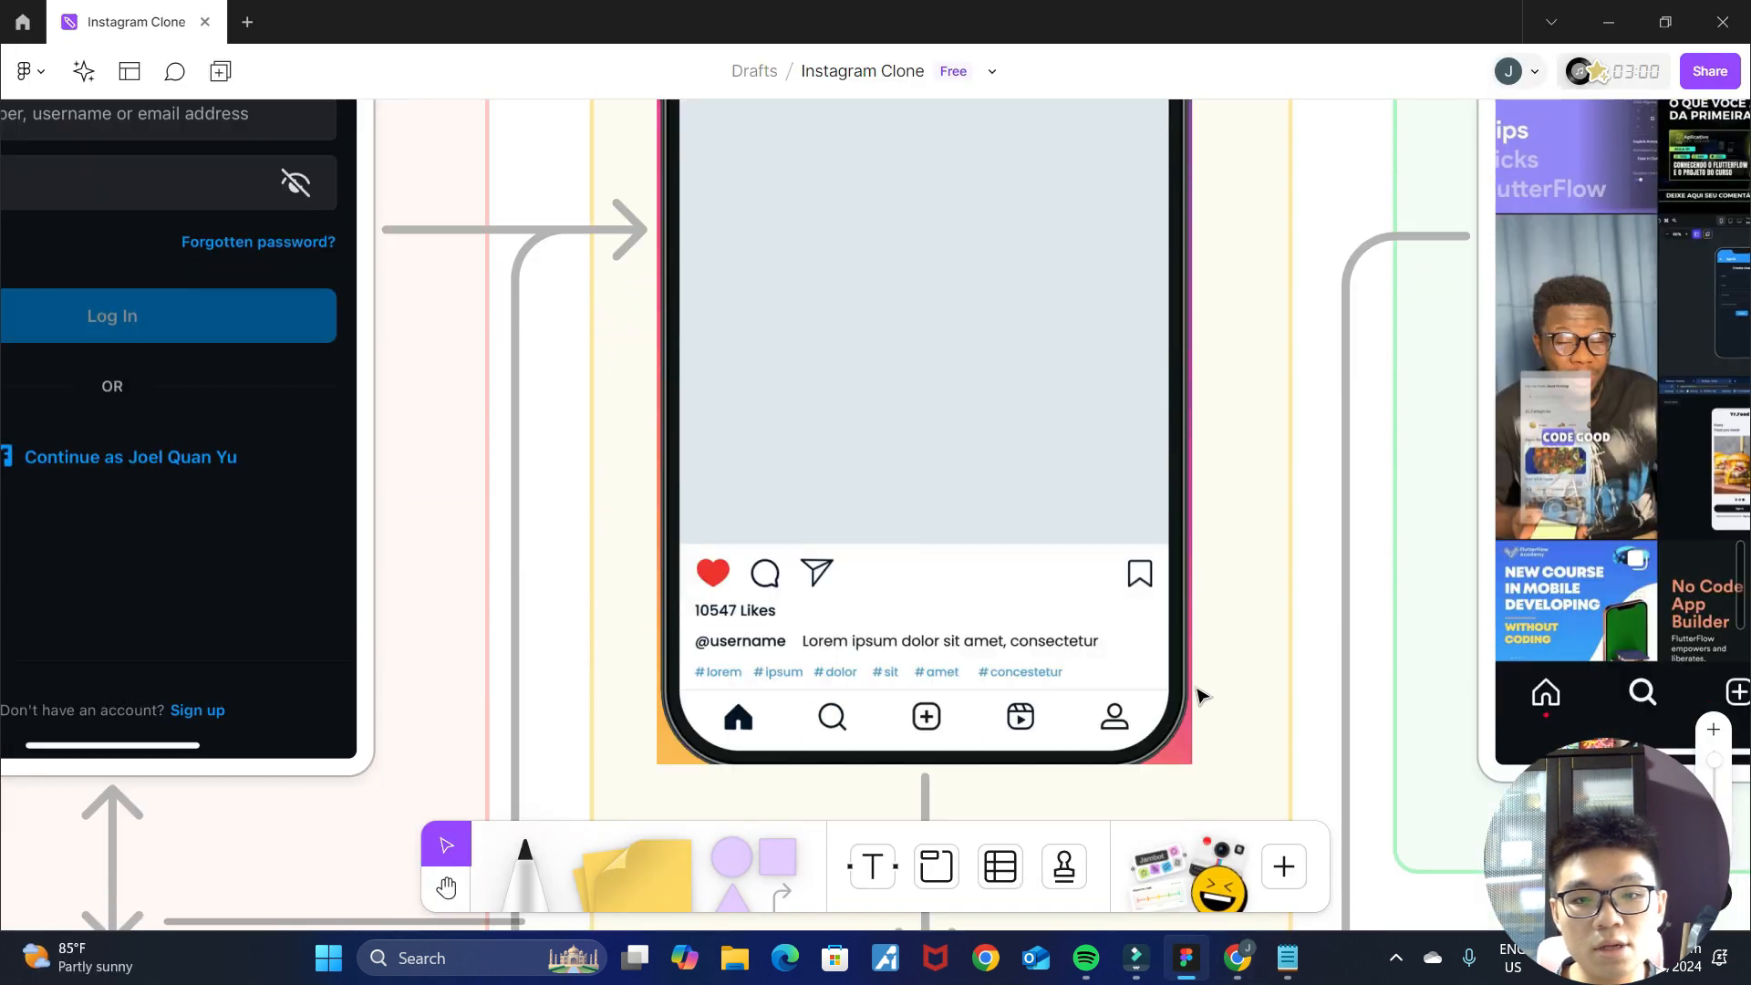
left_click(1238, 959)
left_click(992, 669)
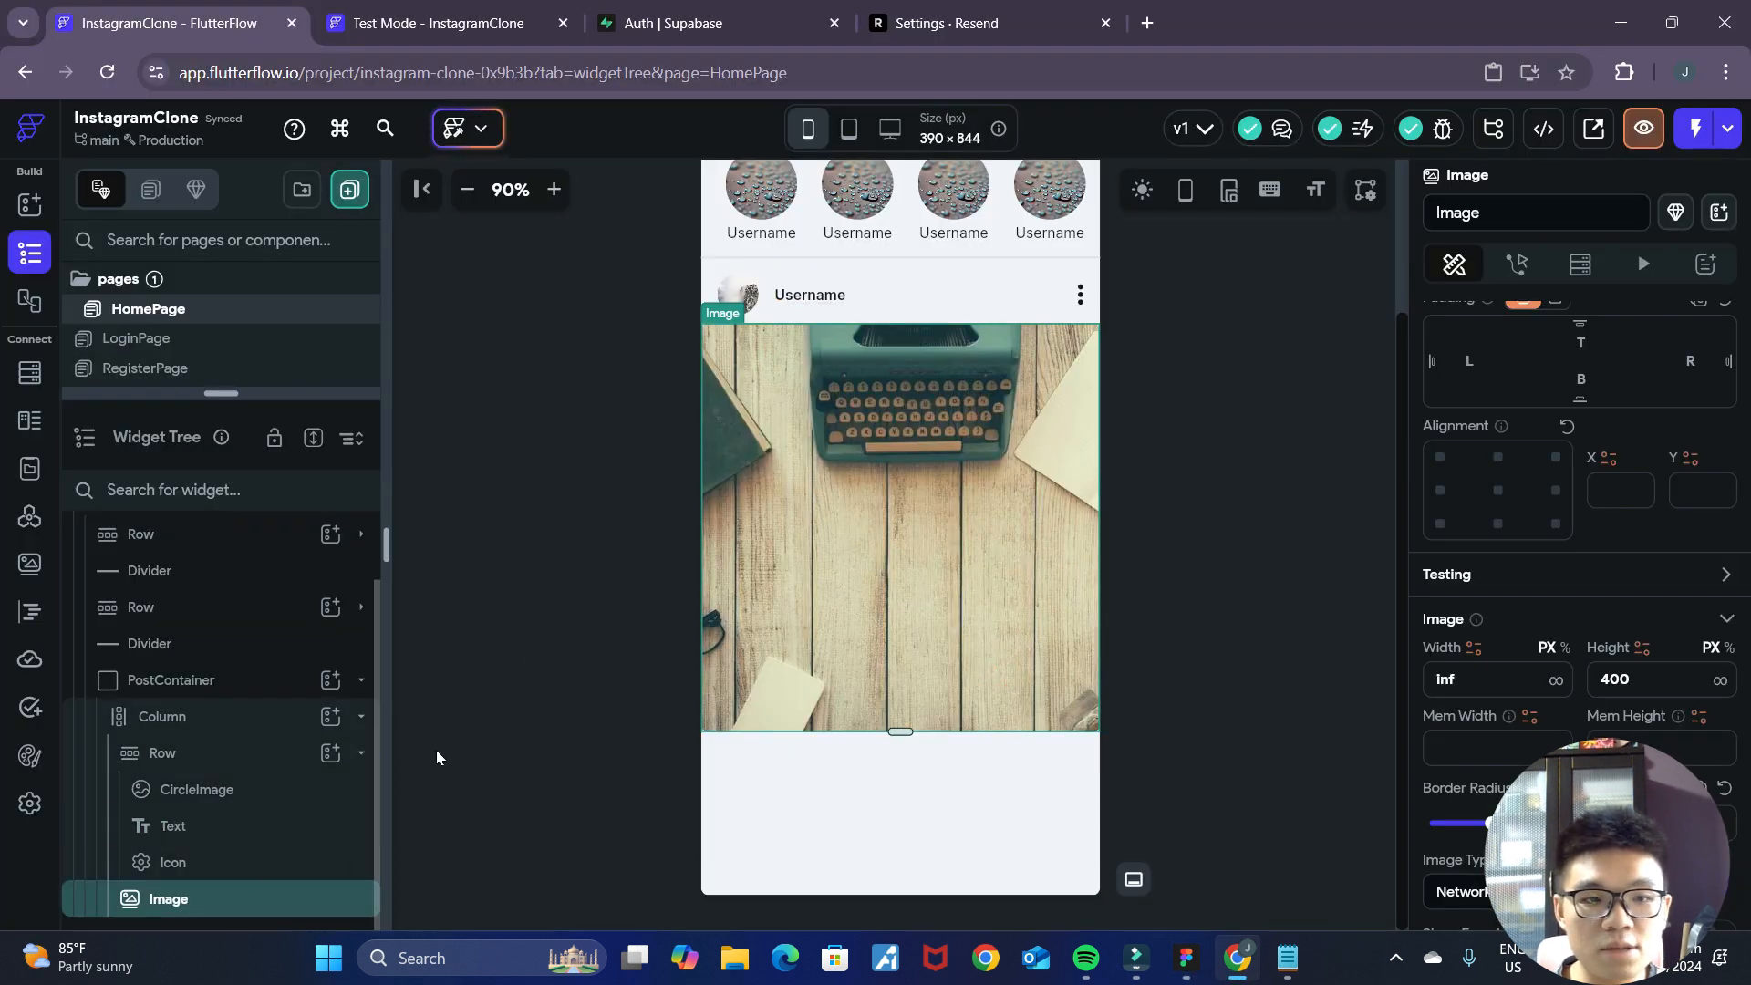
left_click(330, 716)
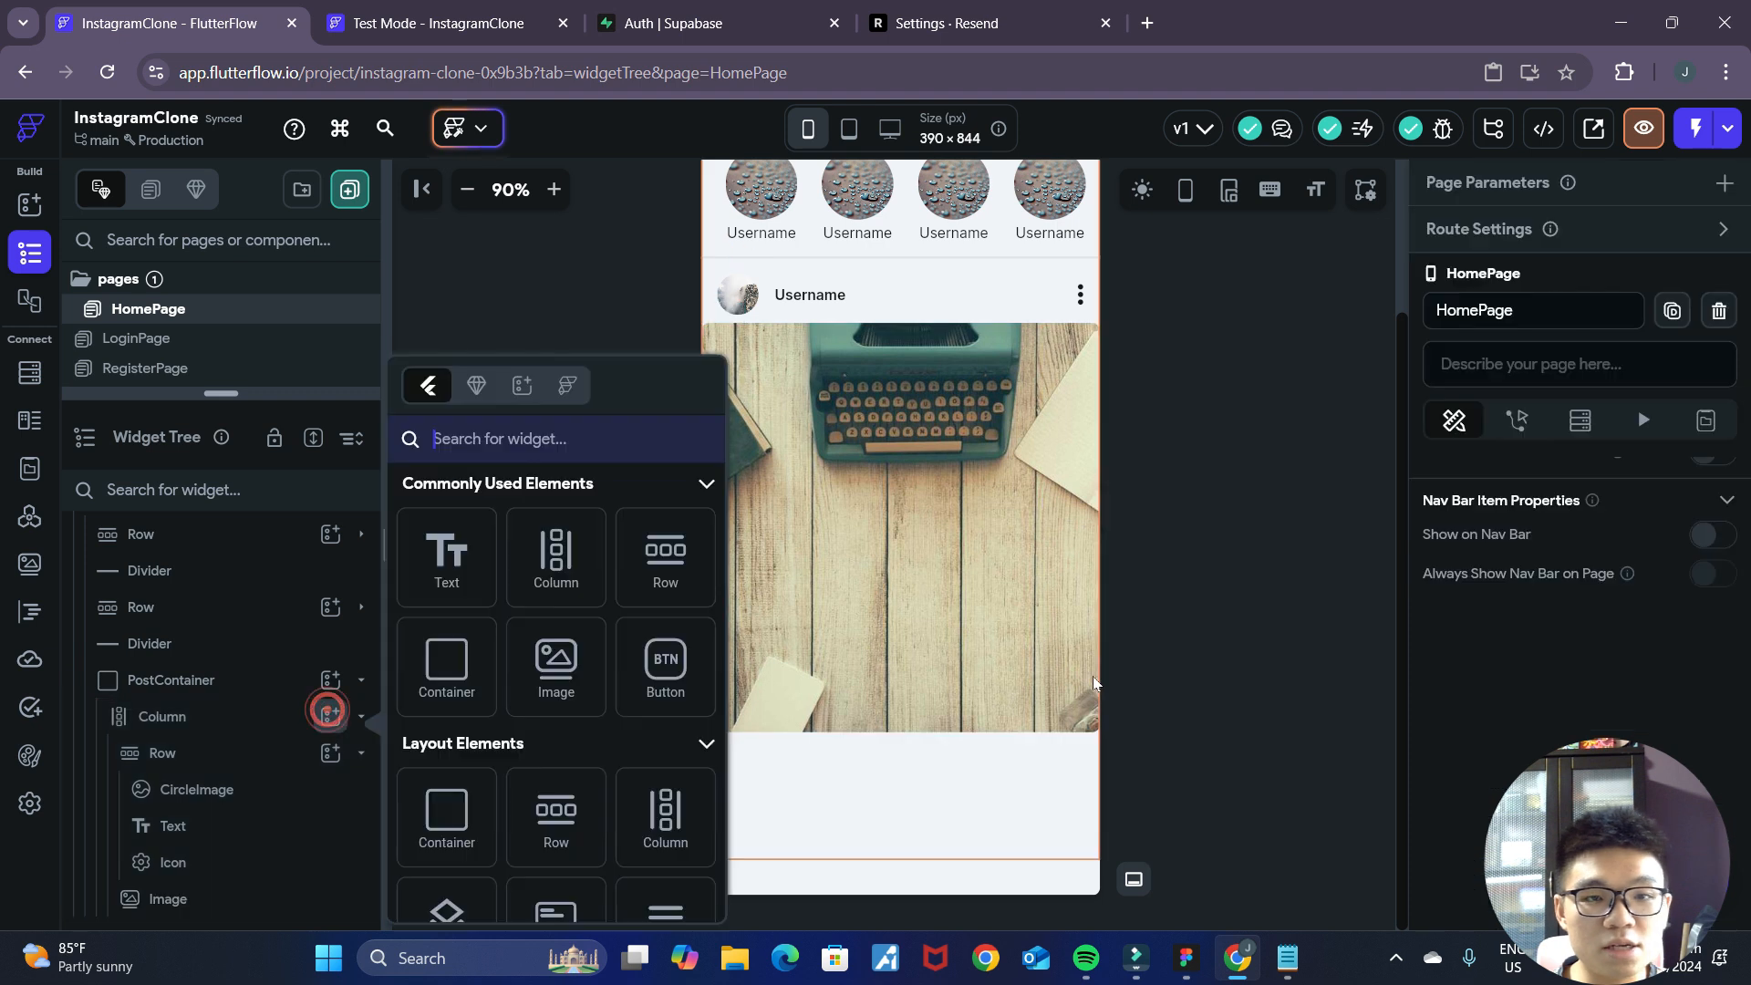
left_click(1181, 964)
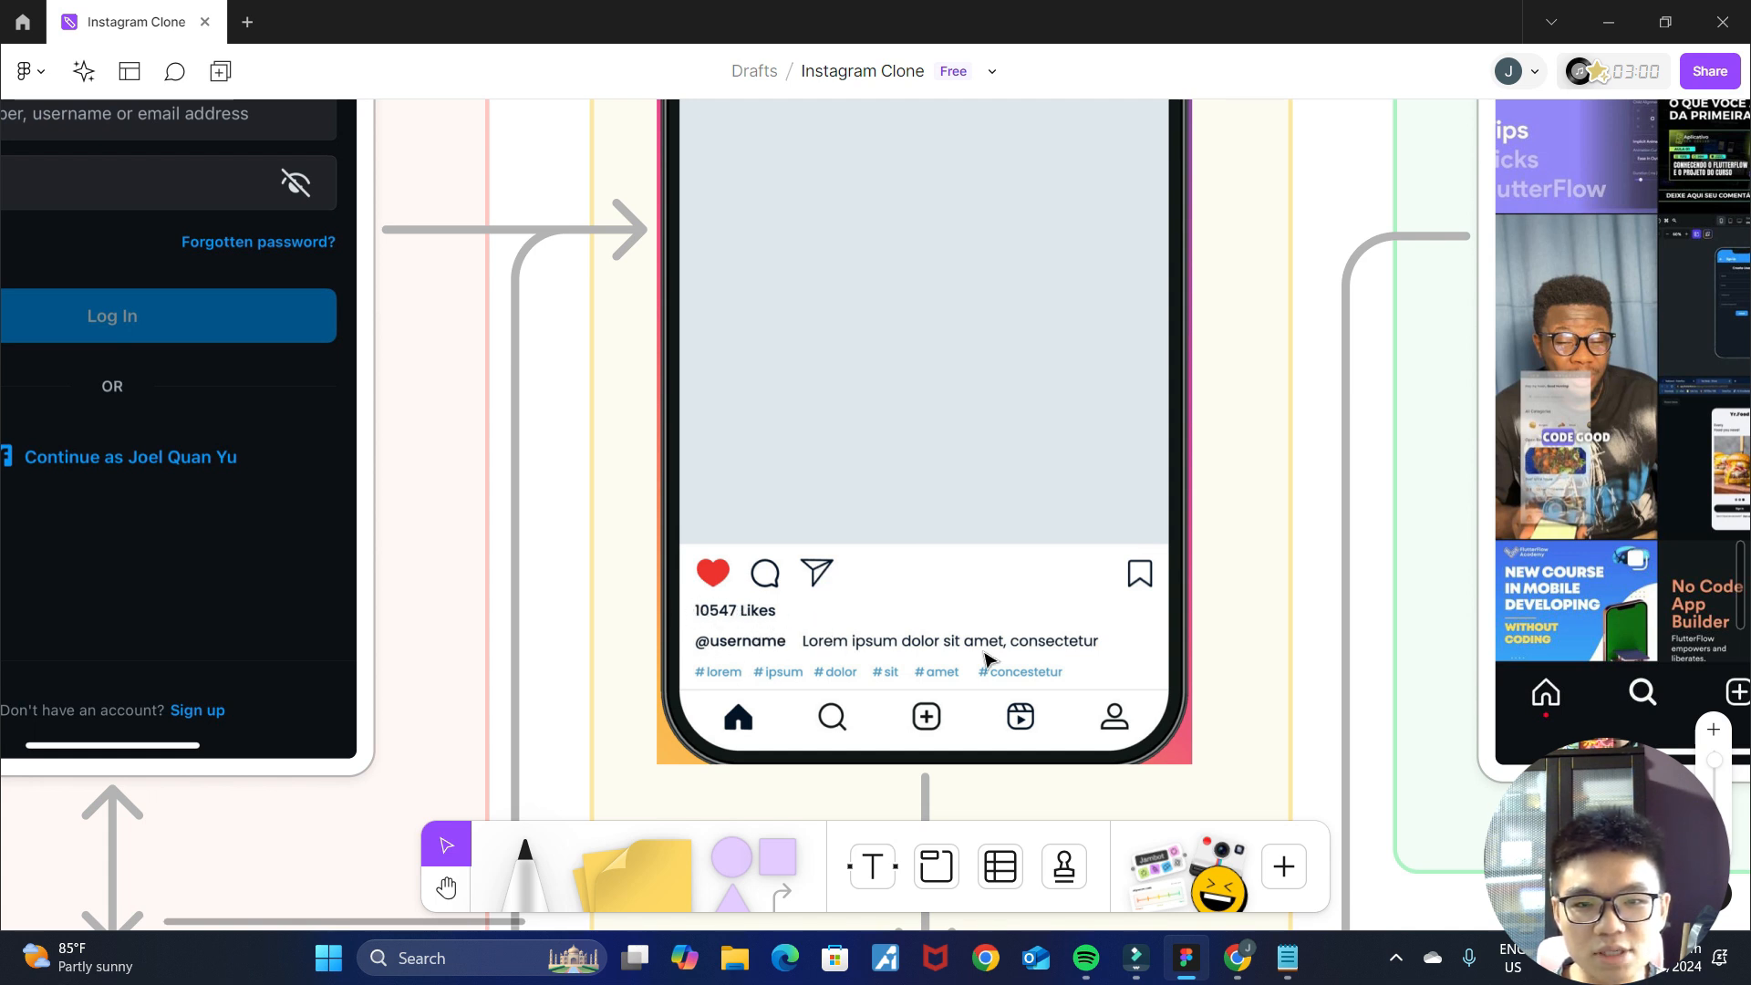
left_click(1241, 965)
left_click(1200, 968)
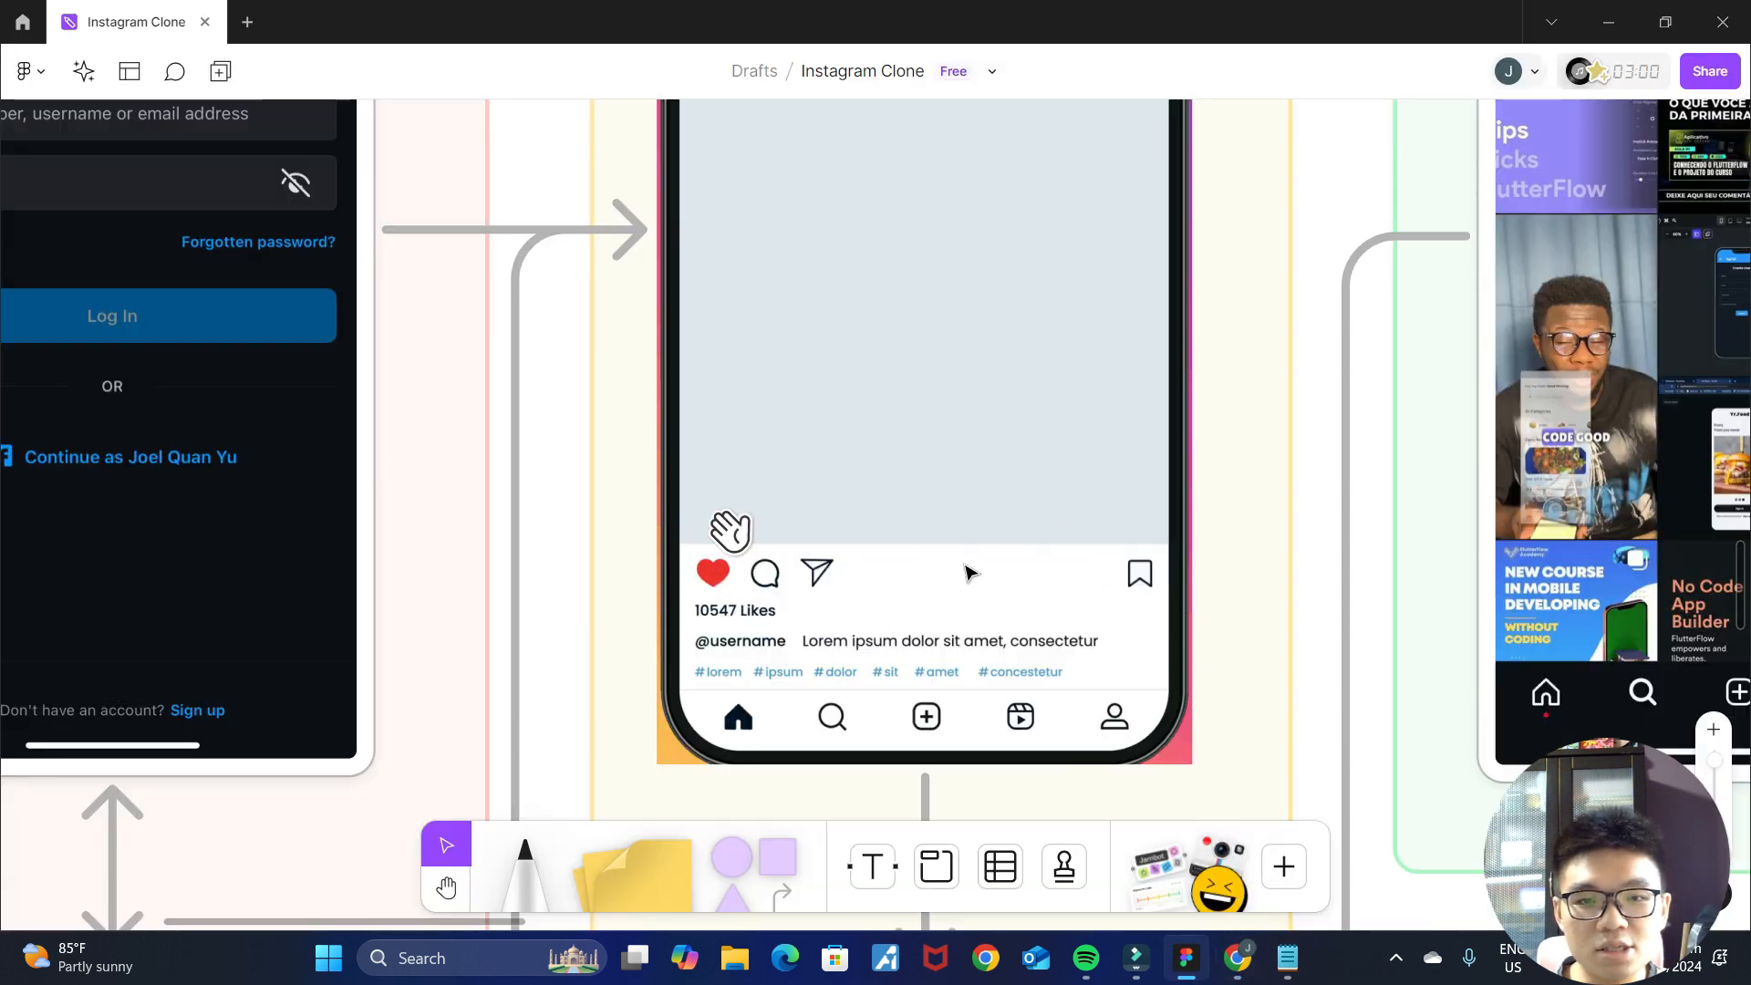
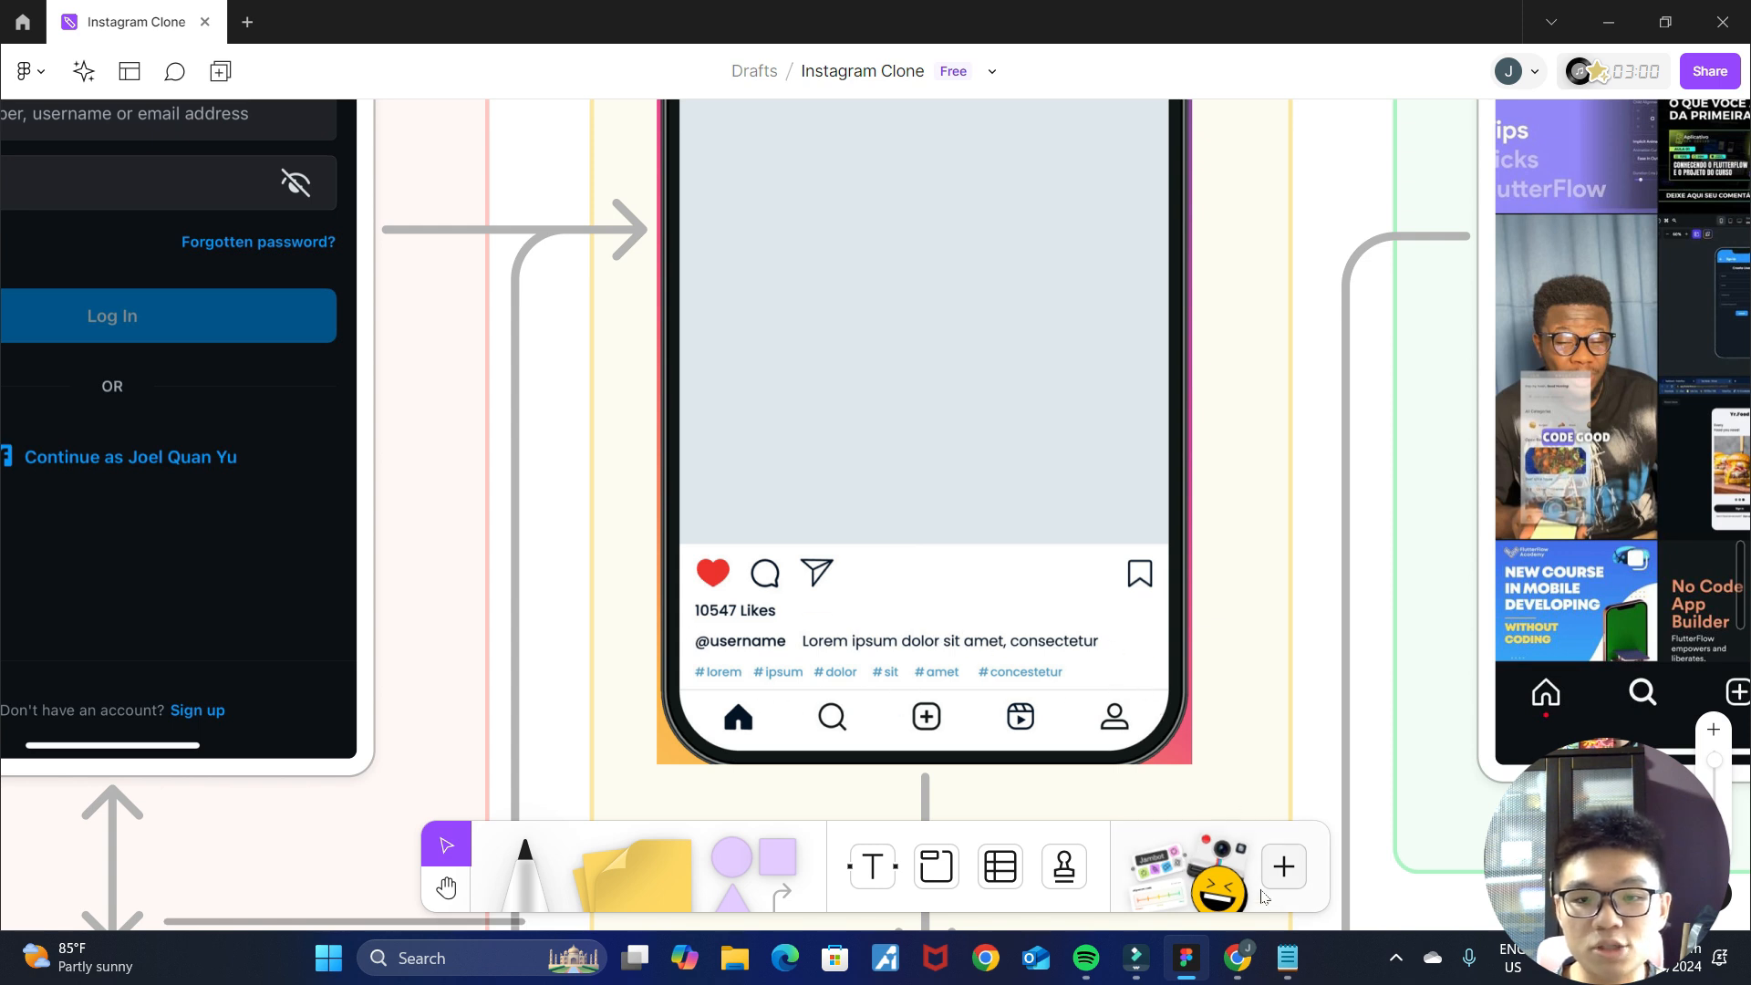
Add a Column below the post Image in the PostContainer's Column and place a Row inside it.
left_click(1235, 962)
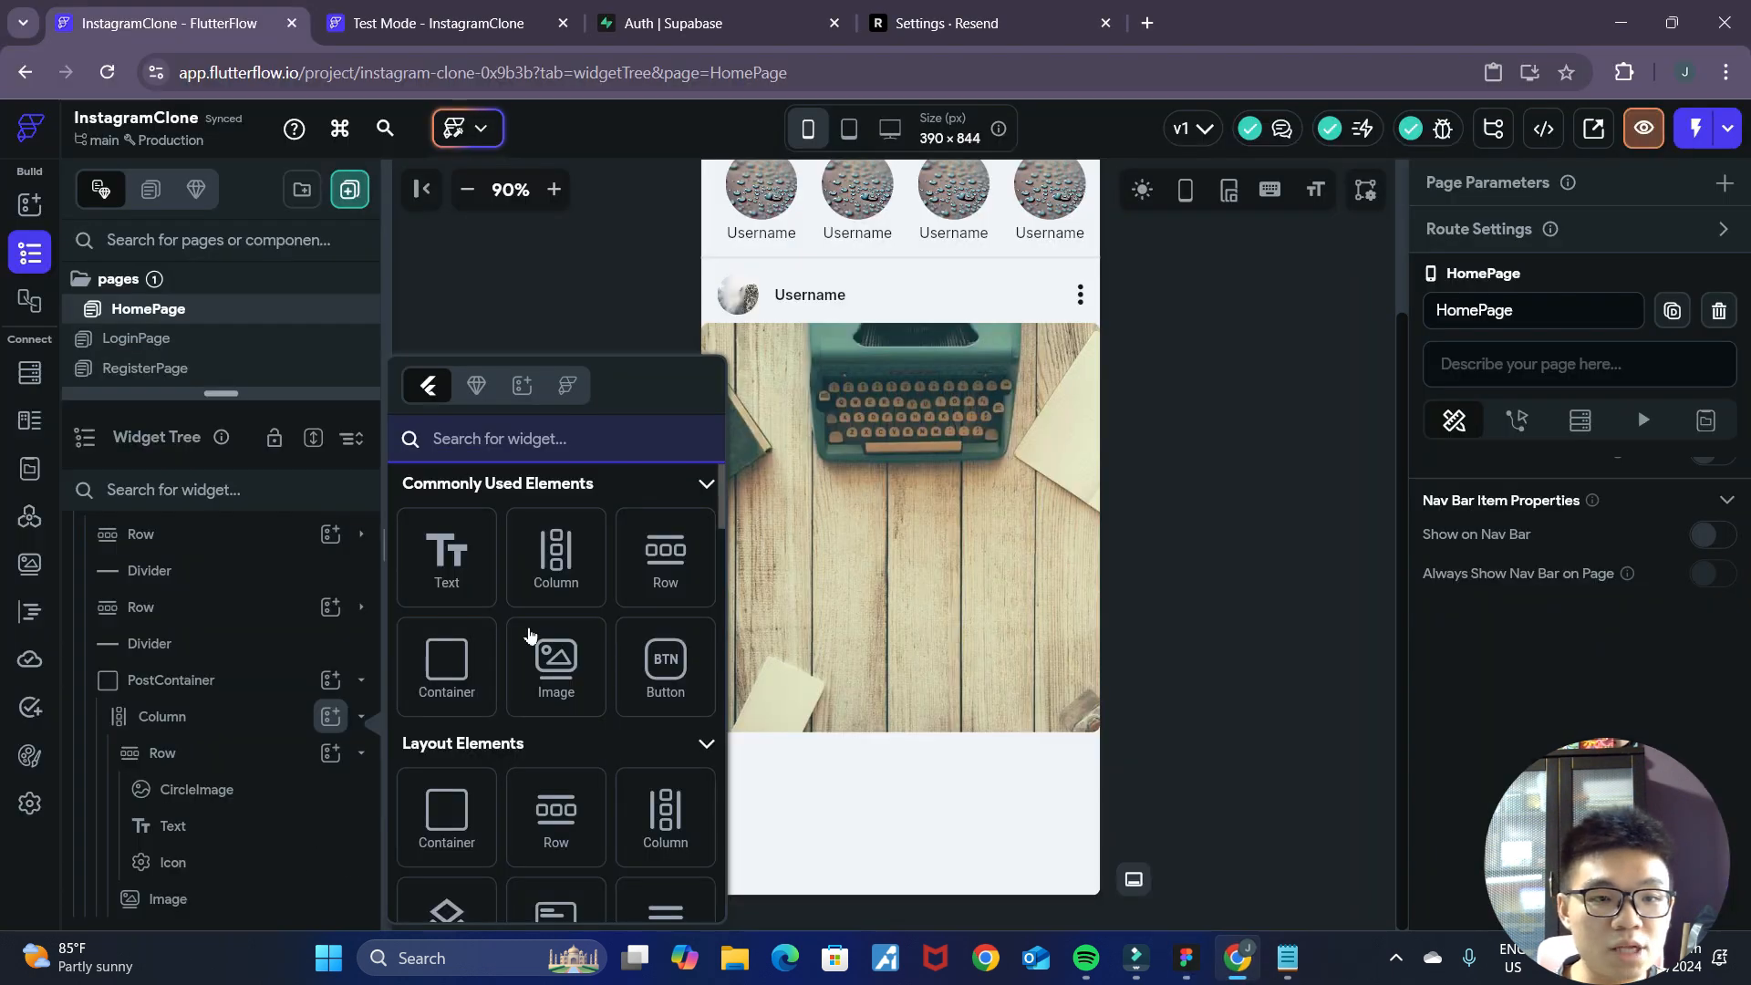
left_click(556, 559)
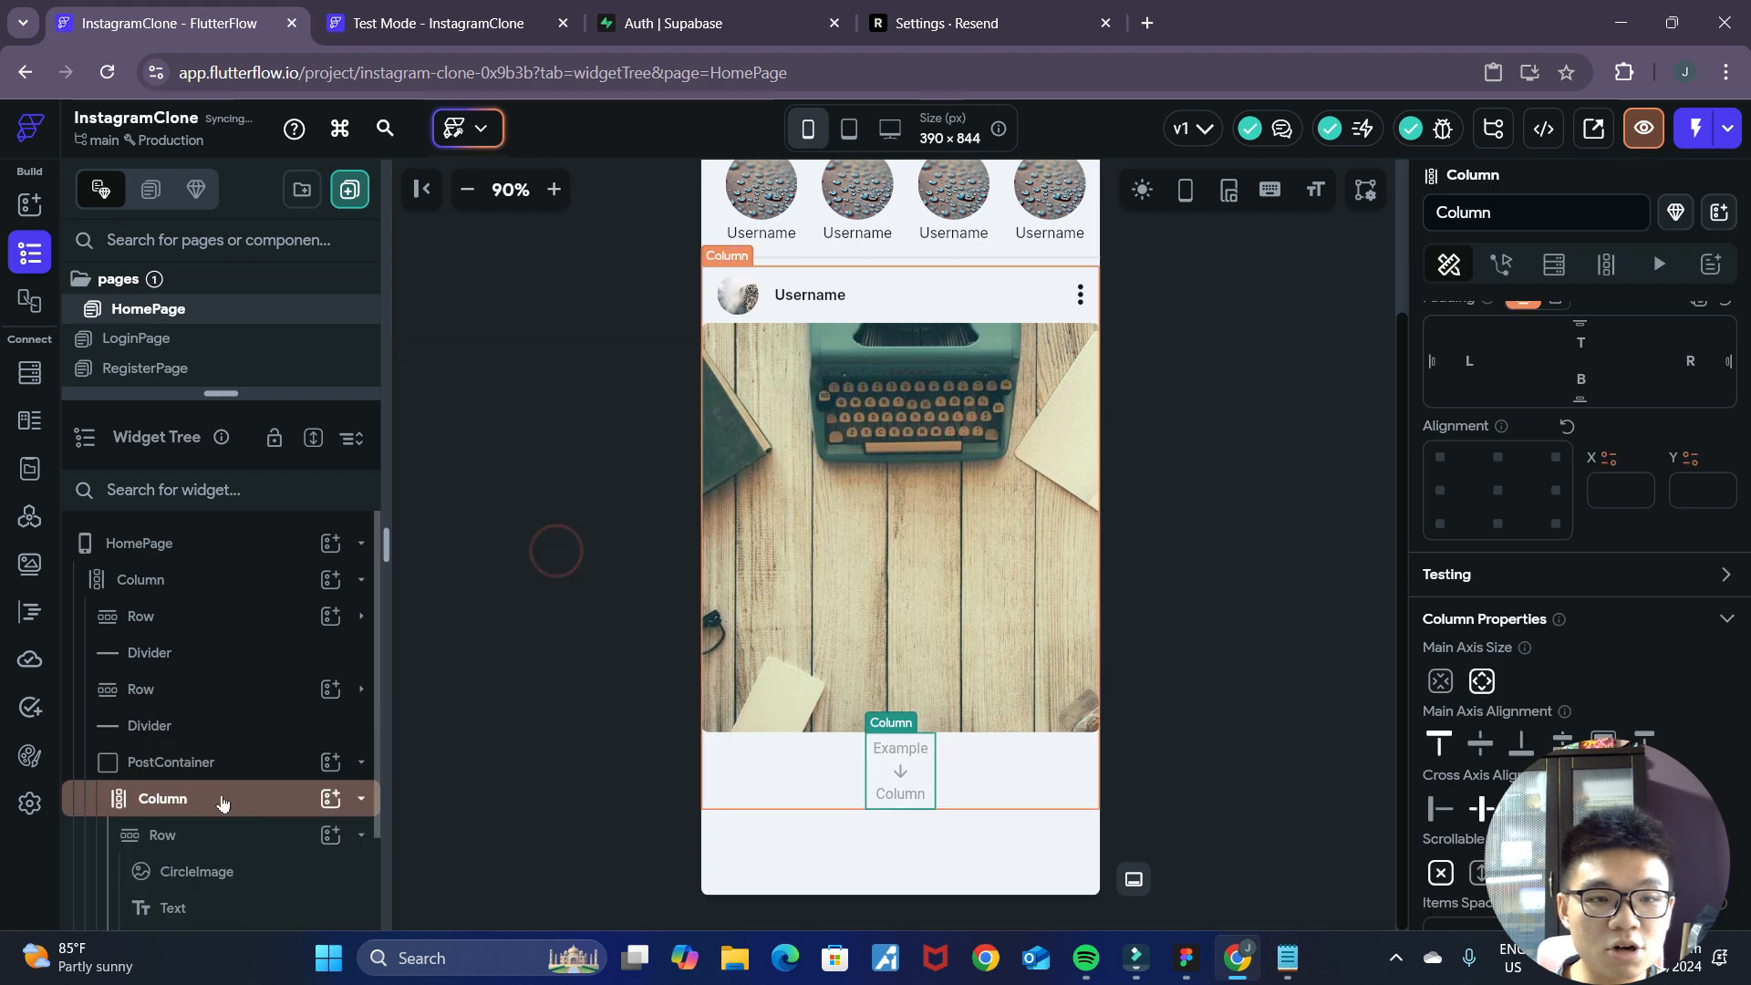
scroll(278, 839, "down", 2)
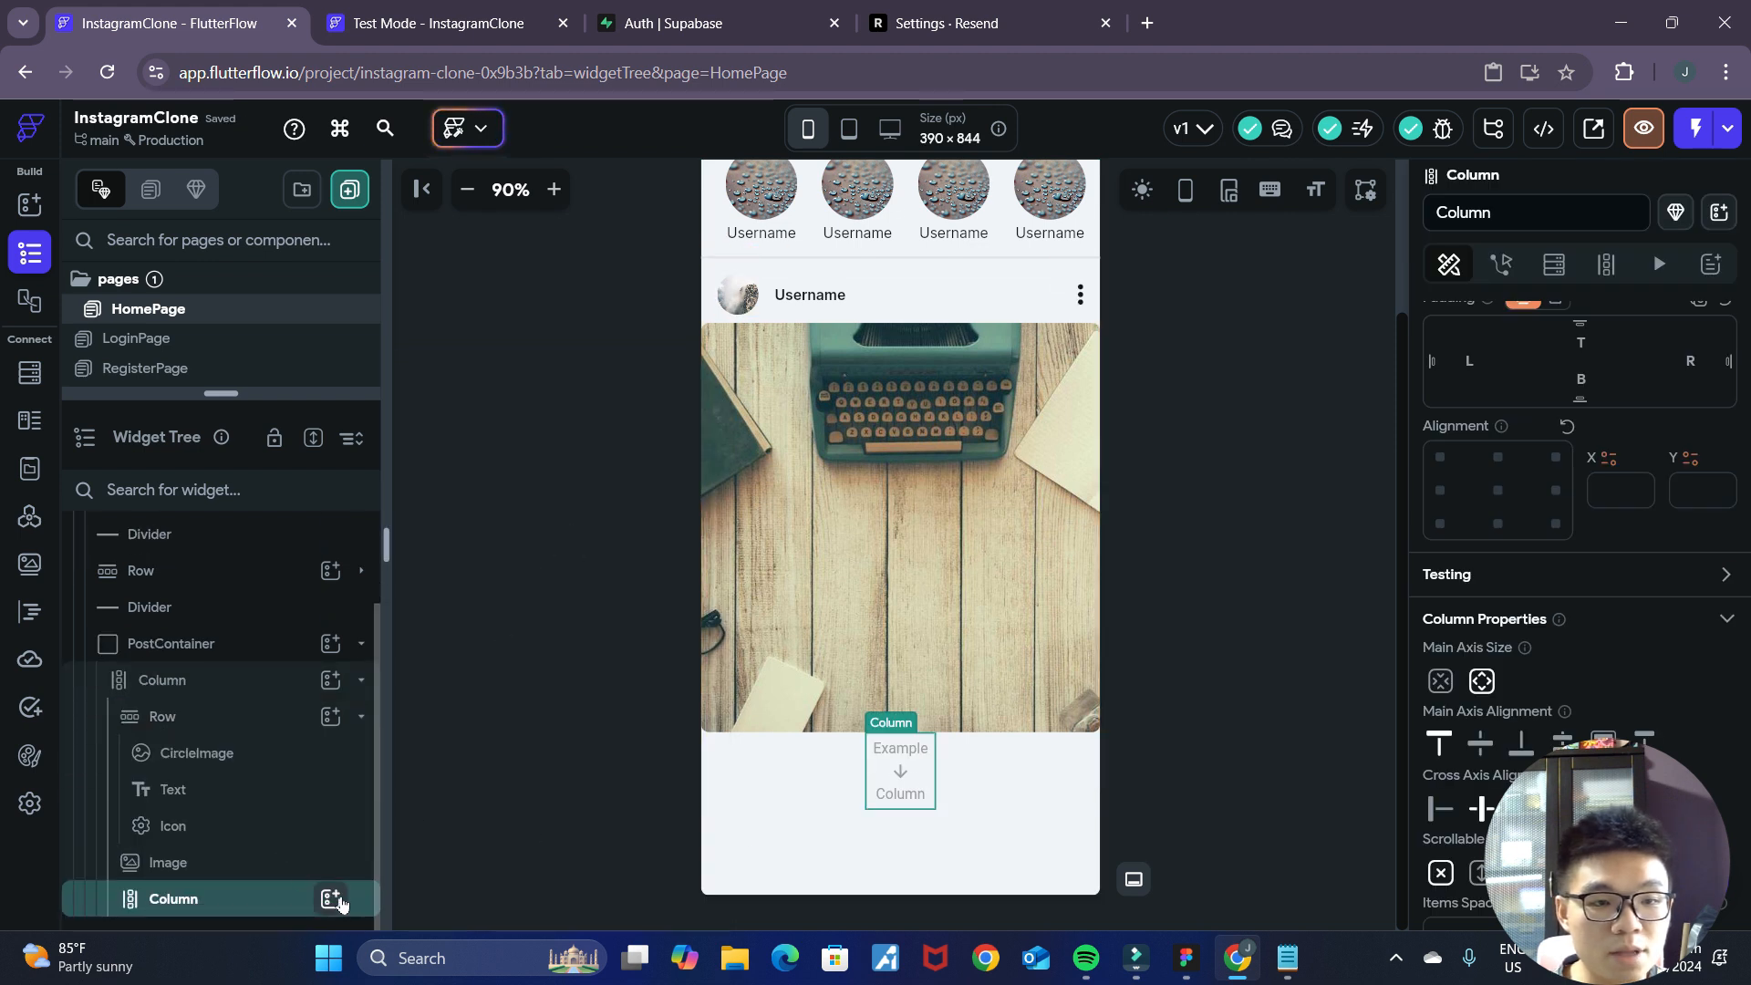
left_click(331, 898)
left_click(658, 557)
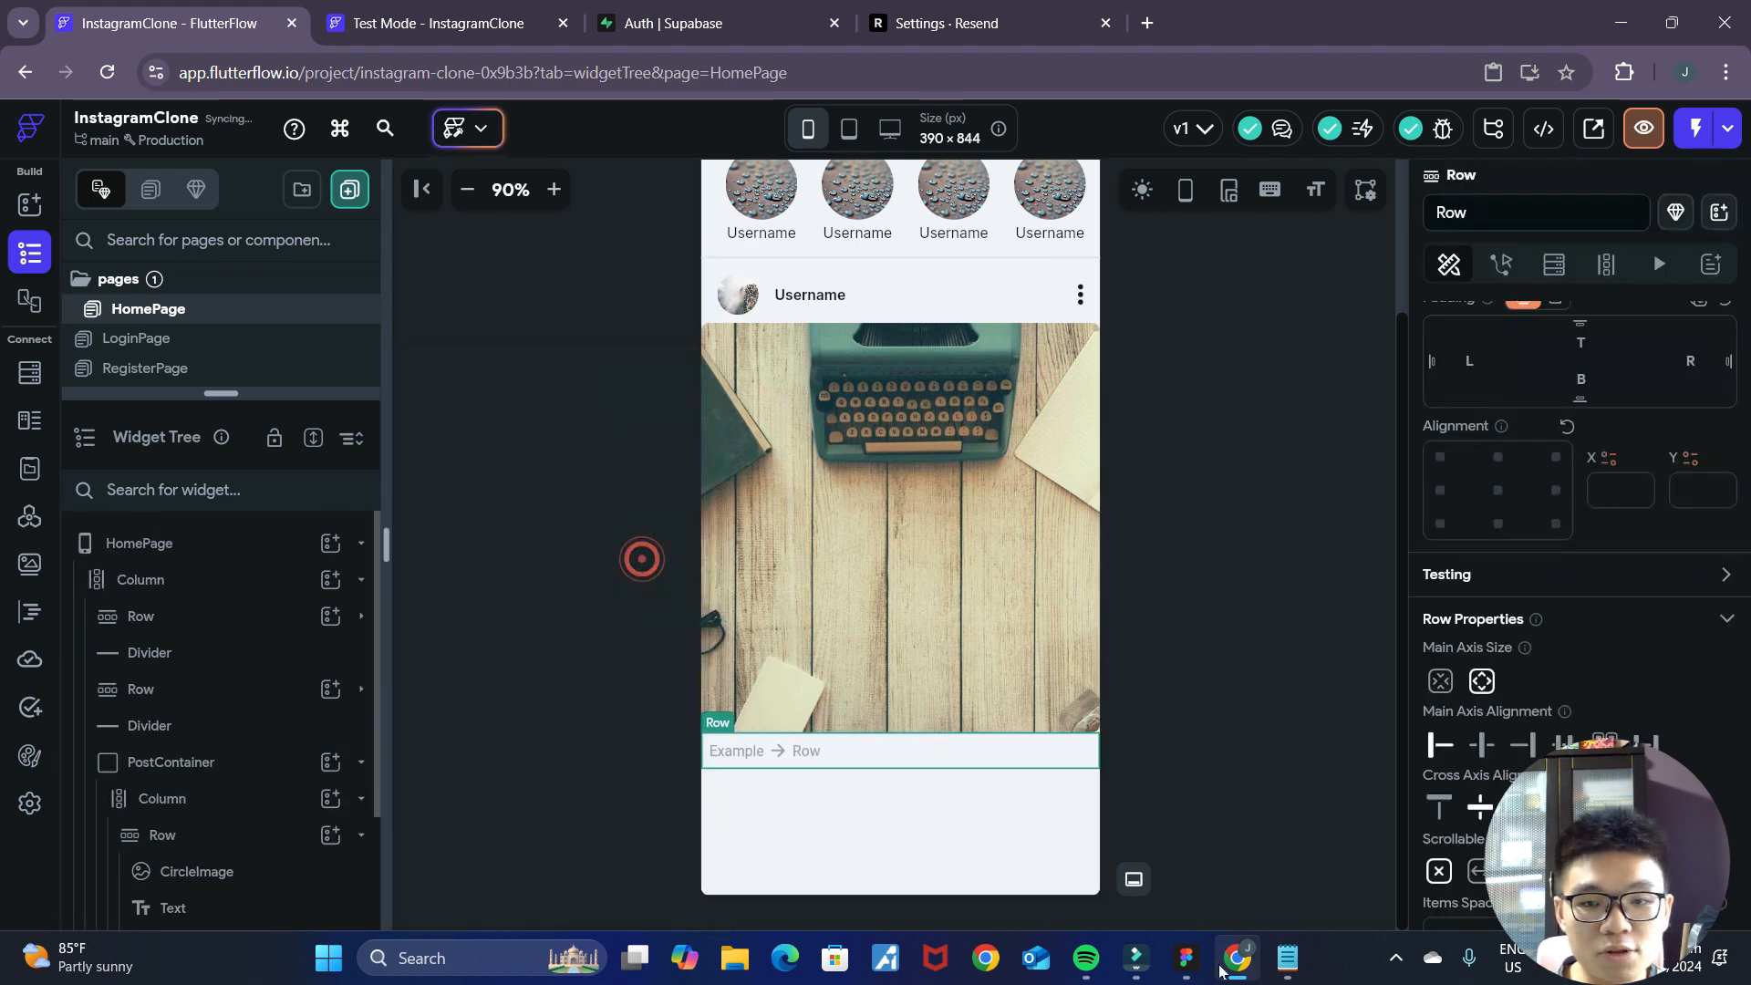
Check the action icons in the Figma mockup and add an Icon widget to the new Row below the post image.
key("alt+Tab")
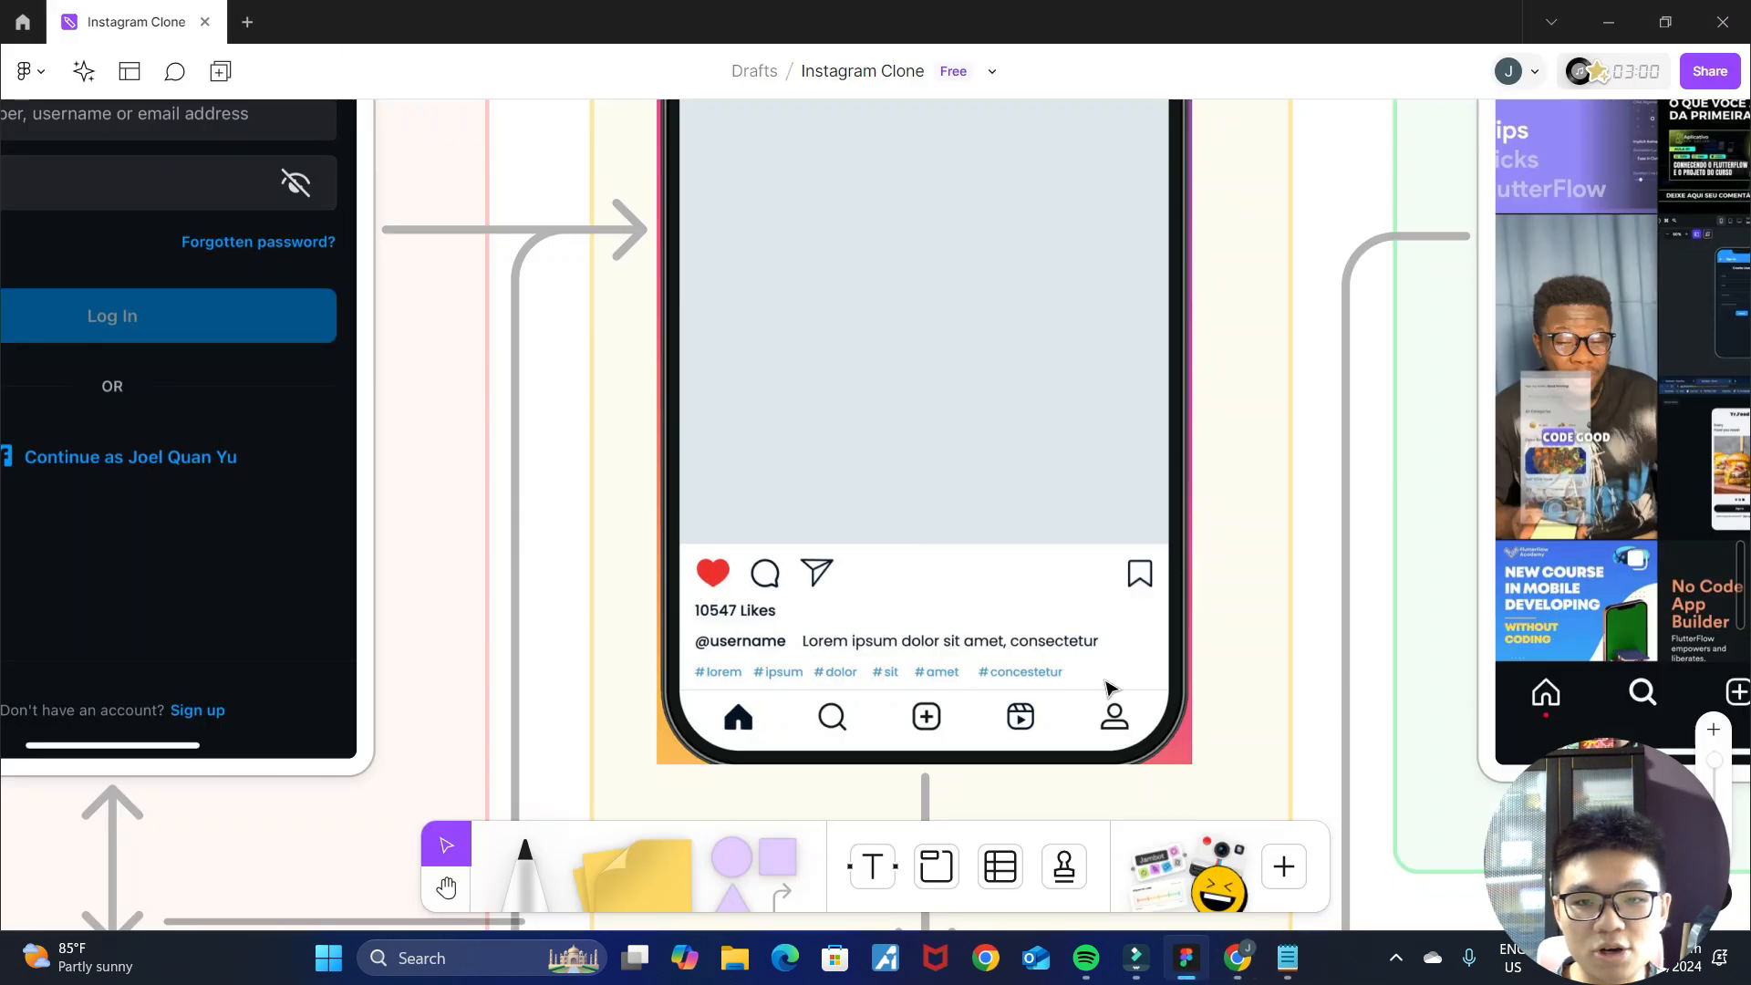
left_click(1226, 977)
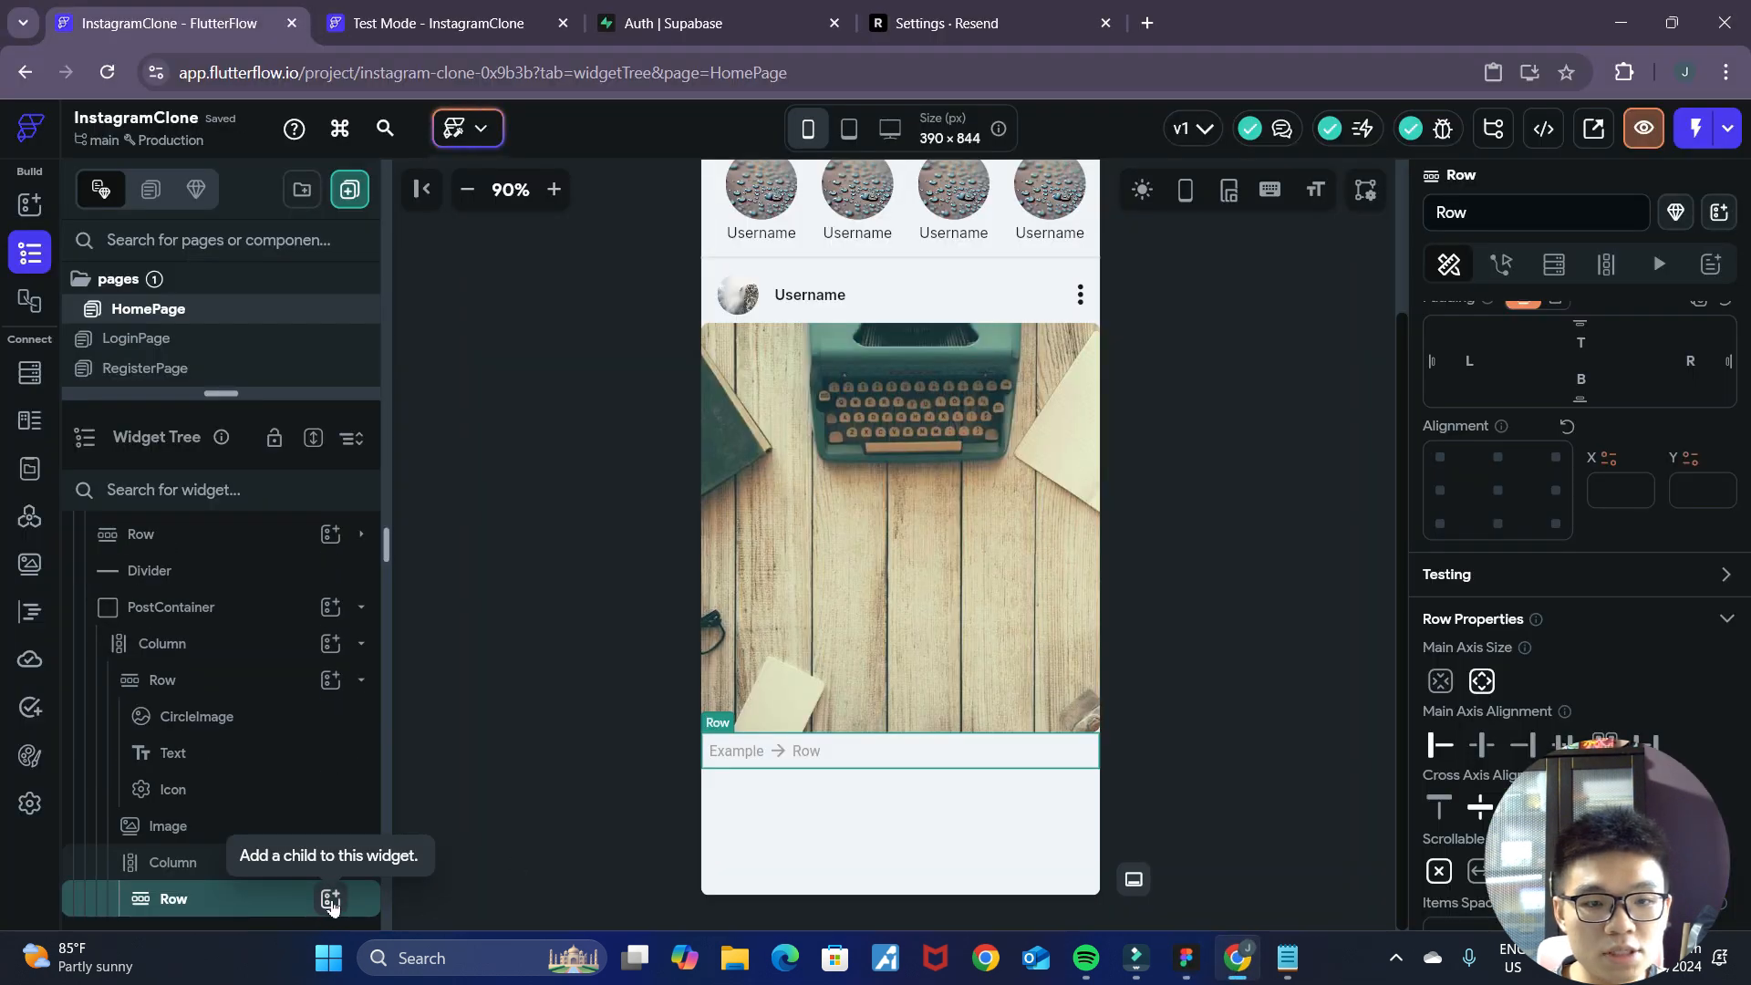
left_click(330, 900)
type("icon")
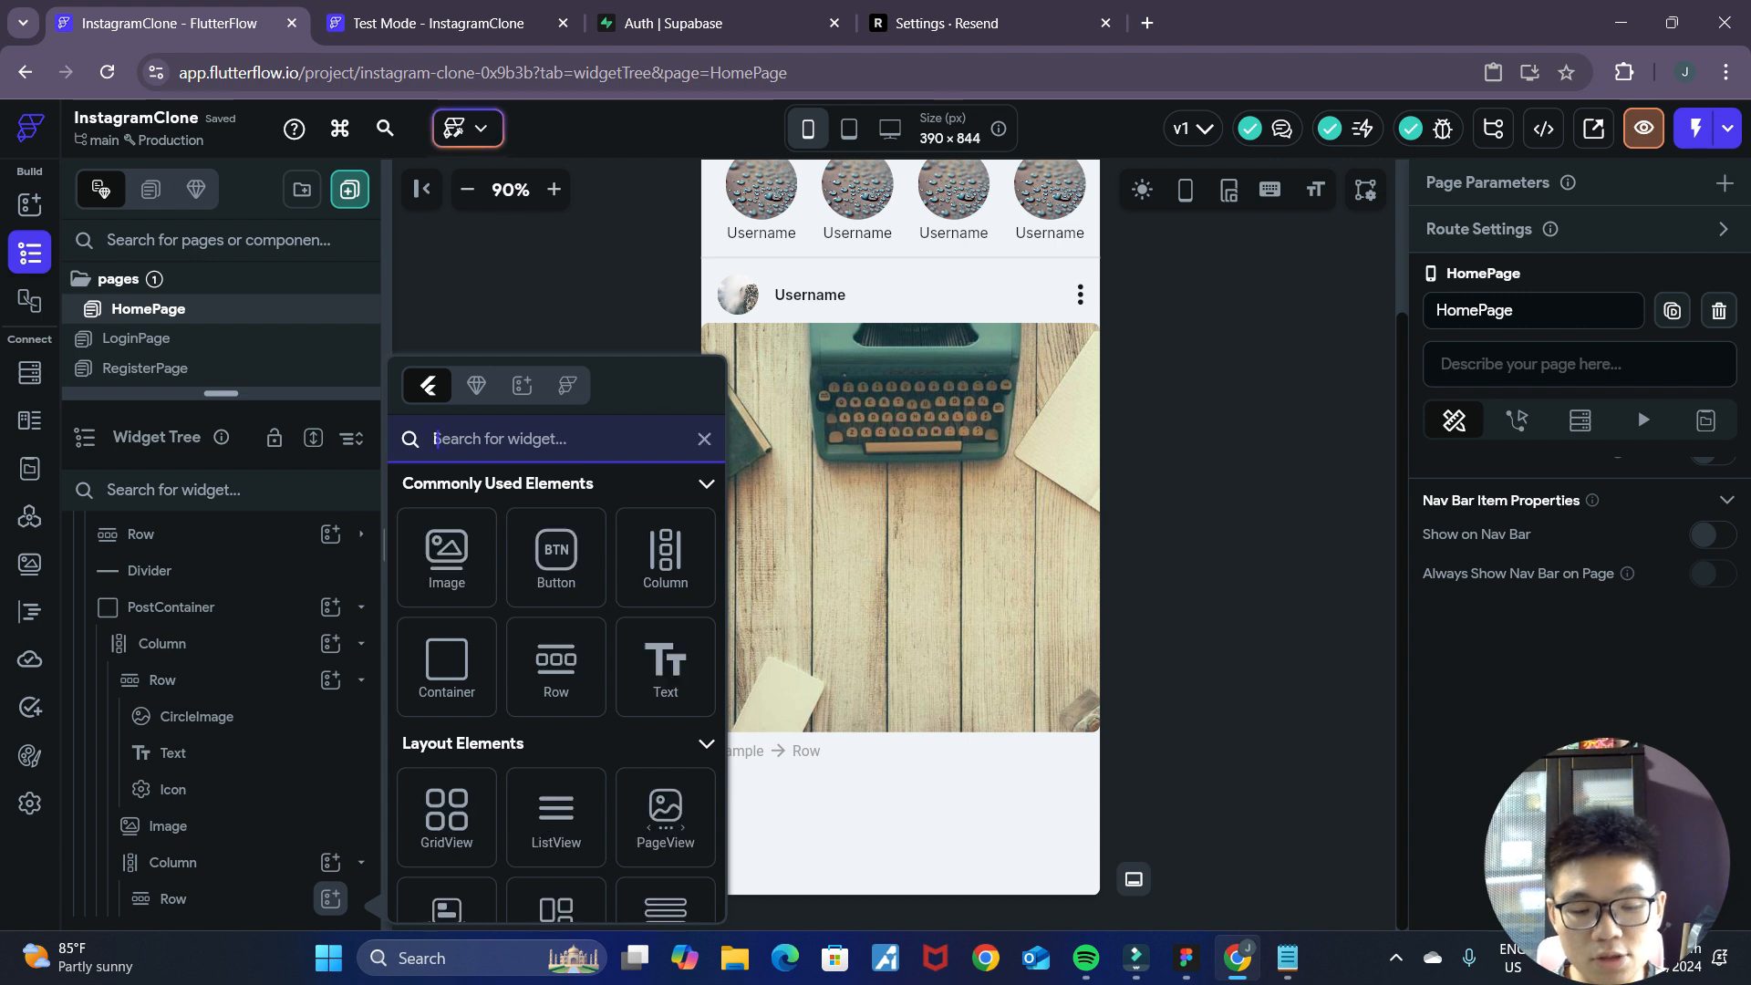
left_click(446, 848)
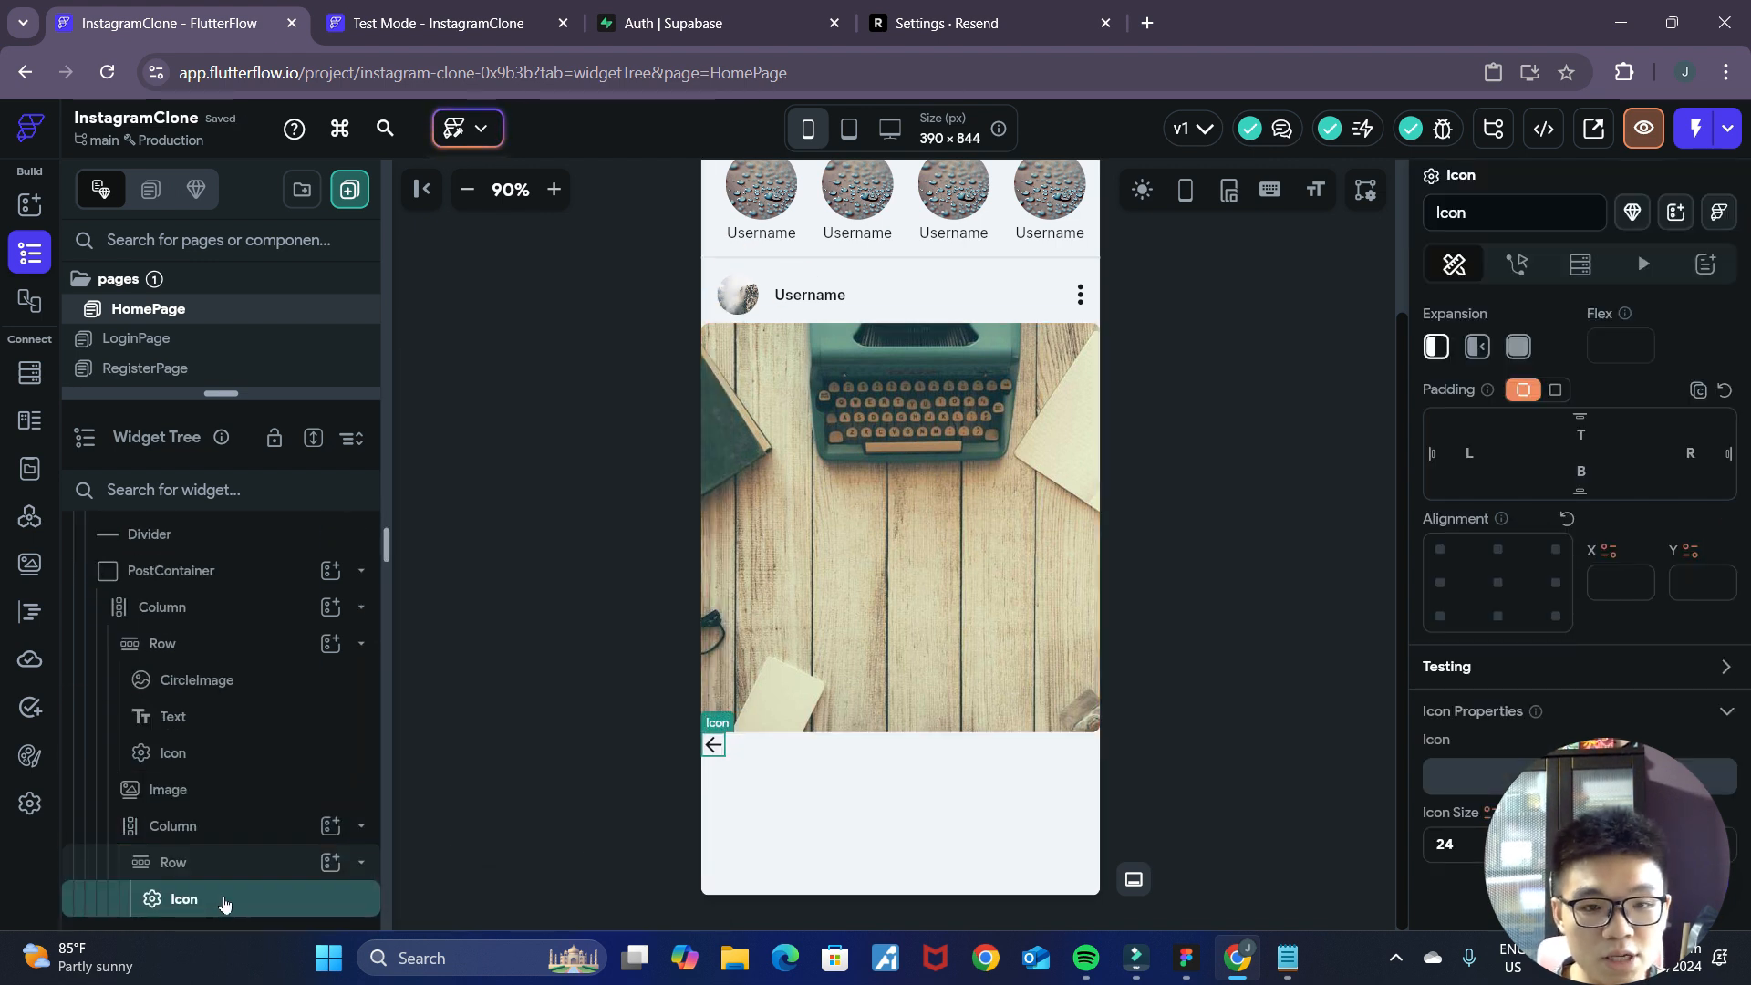
Duplicate the Icon until the action Row holds four icons, as in the Figma mockup.
key("ctrl+d")
key("ctrl+d")
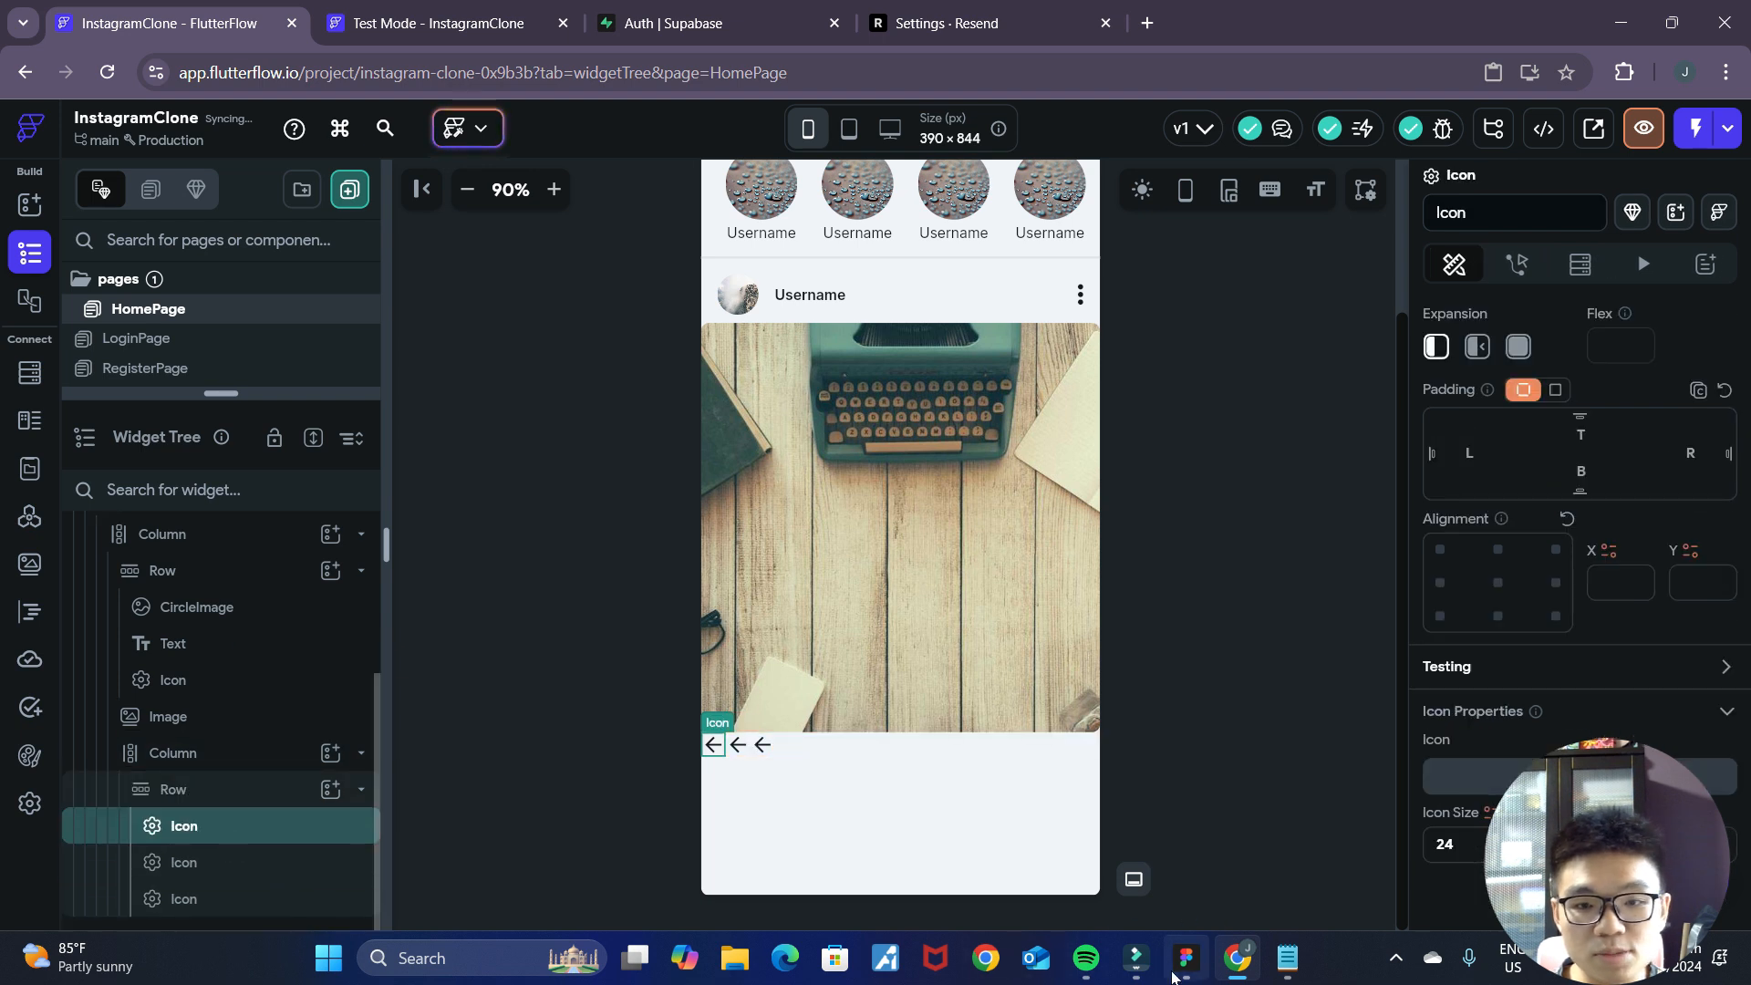
left_click(1178, 970)
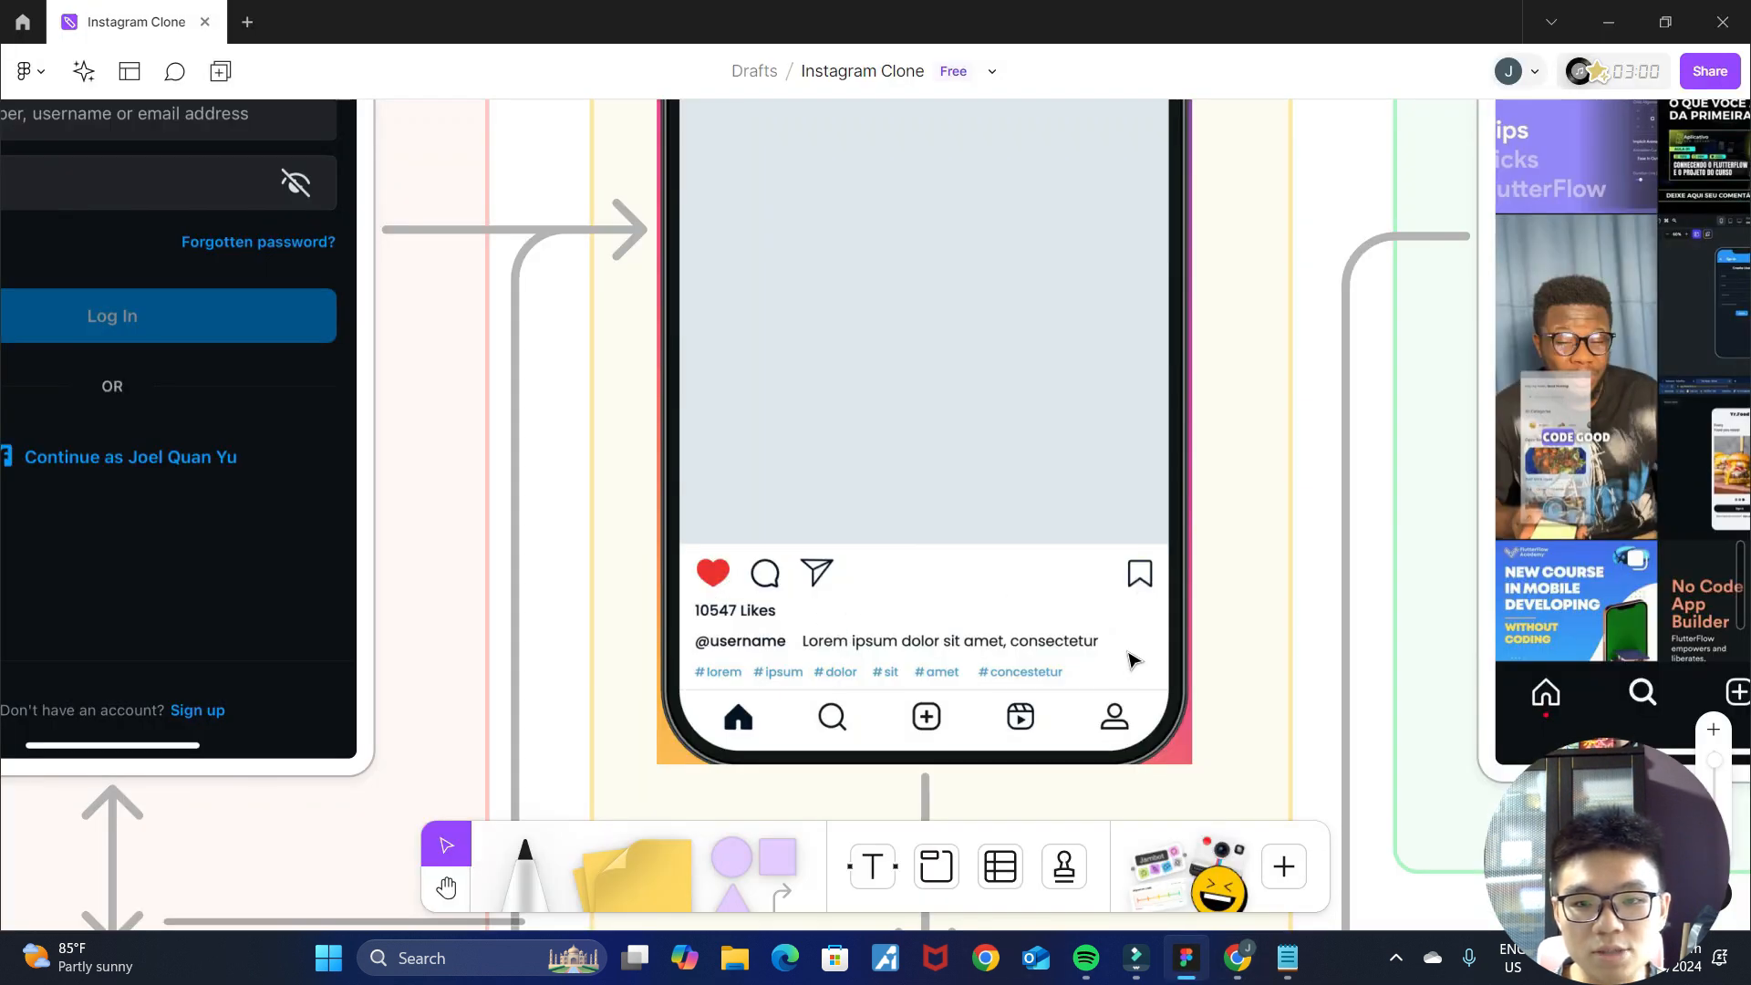
left_click(1238, 959)
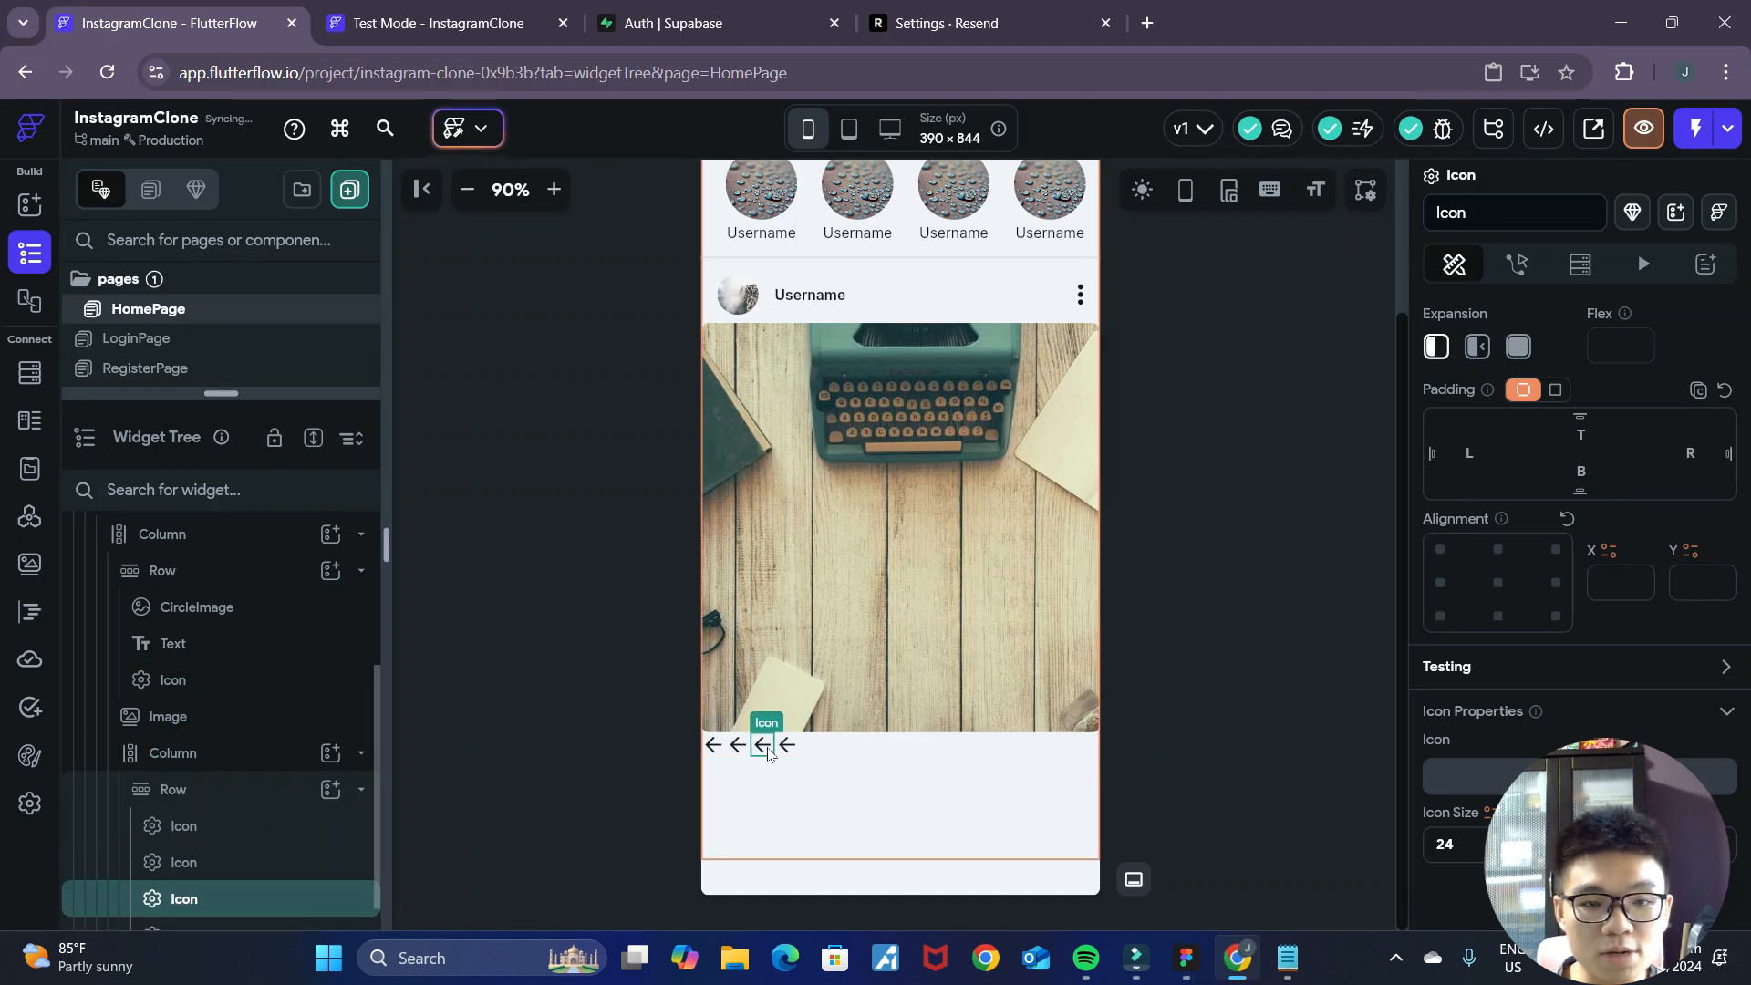
key("ctrl+d")
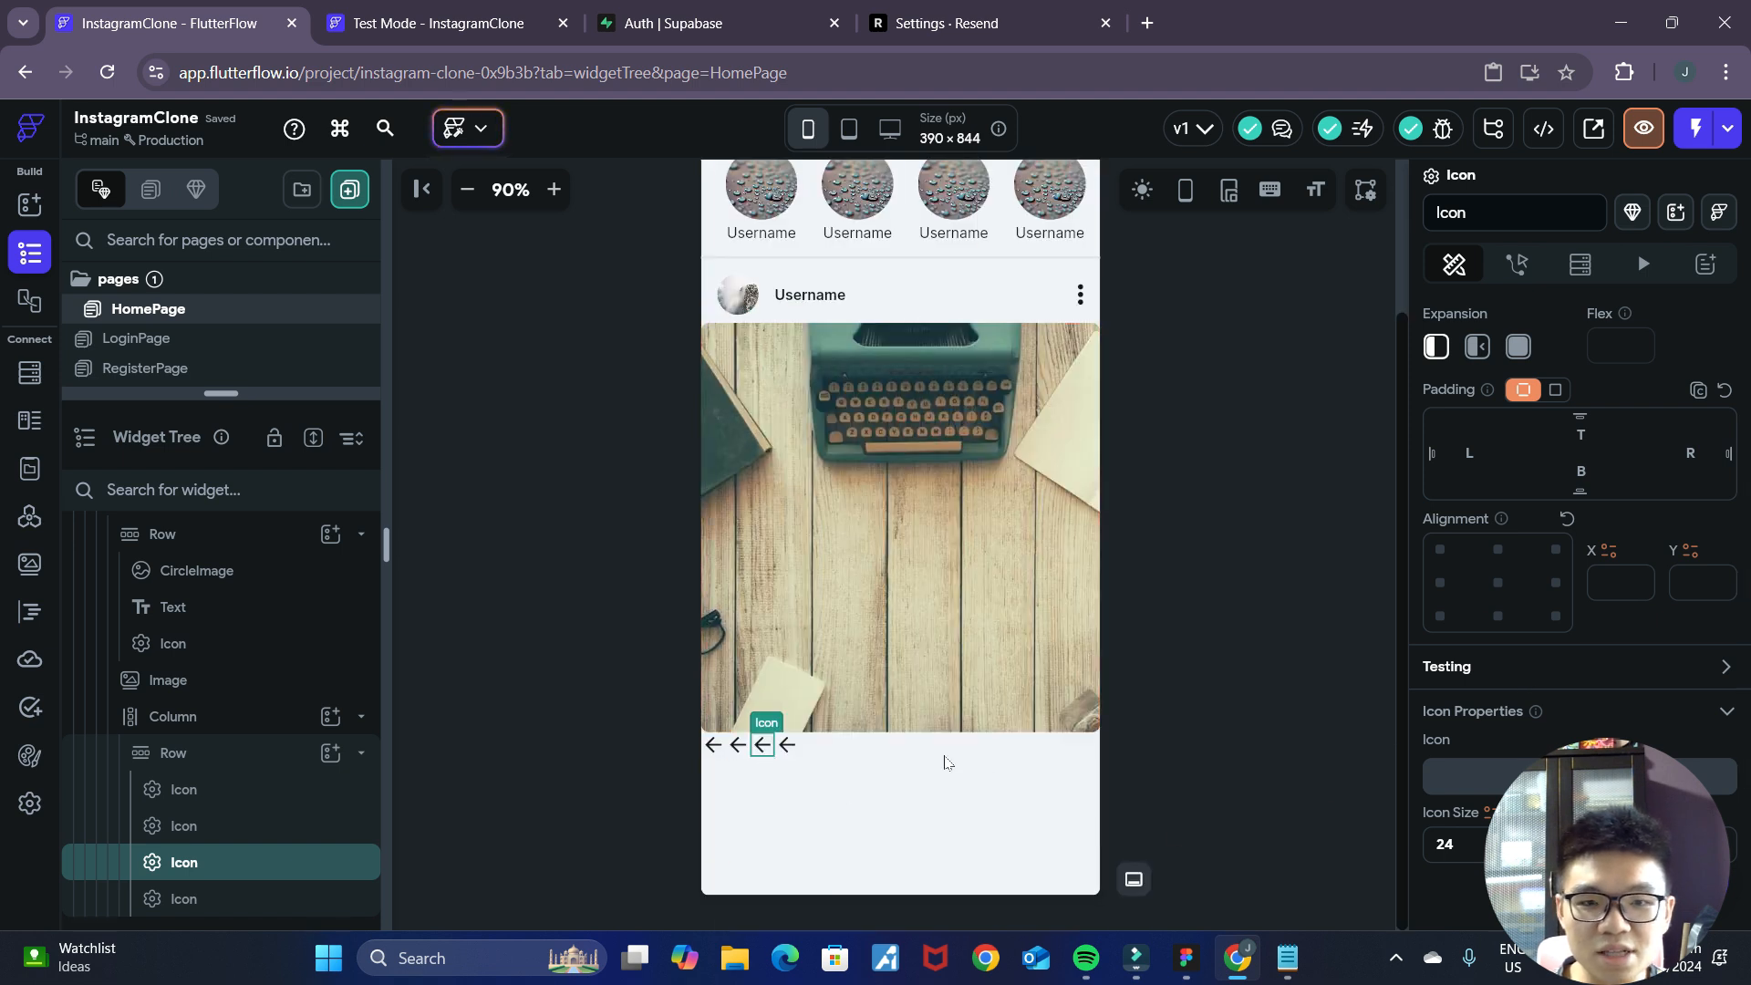
Expand the third icon to fill the action Row's free space and align it center-left (X -1, Y 0).
scroll(1428, 669, "up", 3)
left_click(1518, 656)
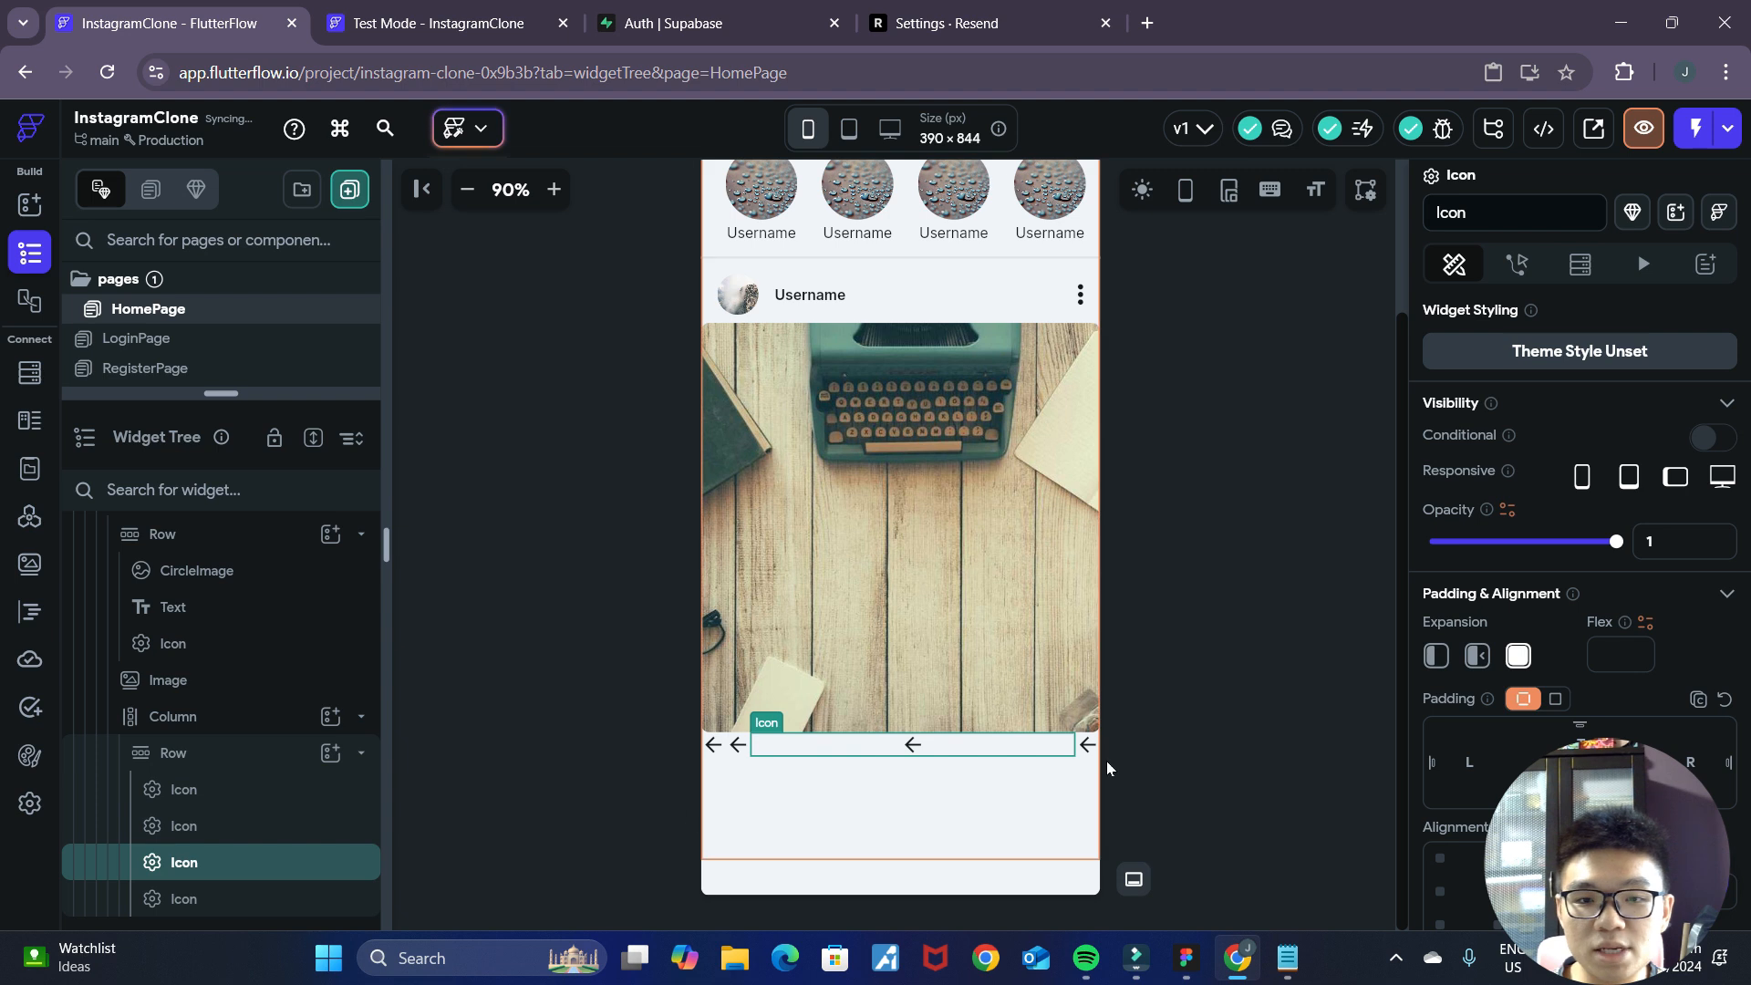
scroll(1662, 738, "down", 2)
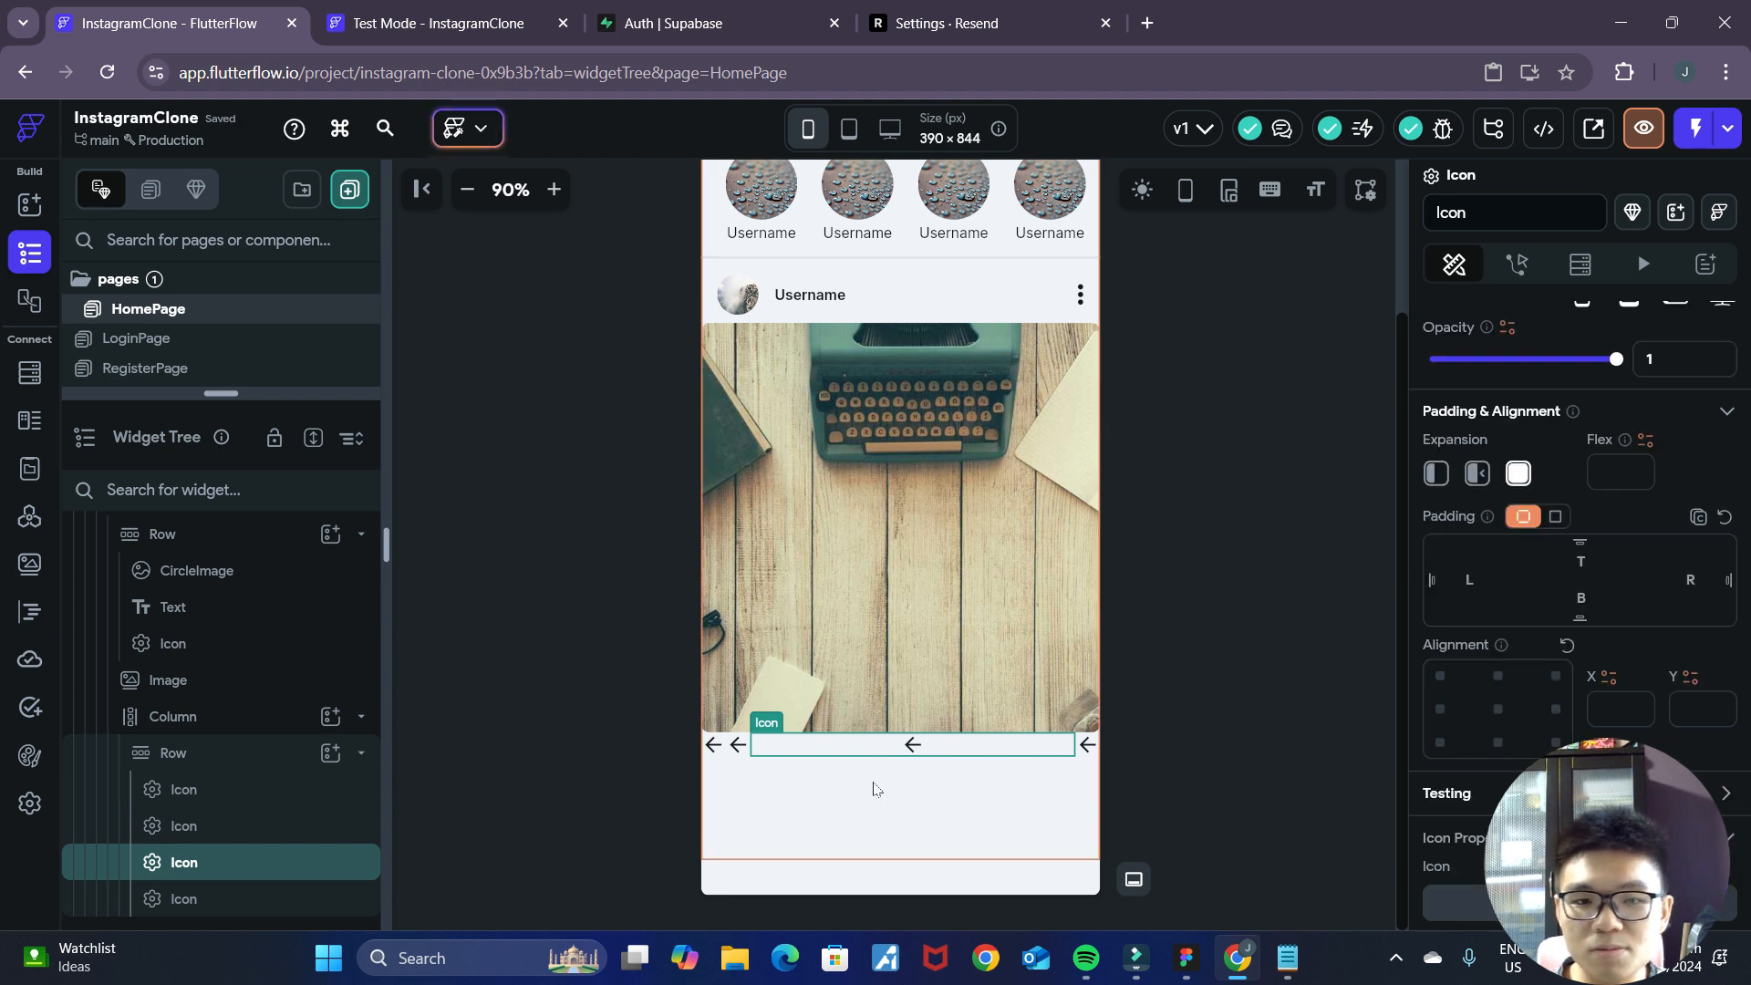
left_click(1442, 713)
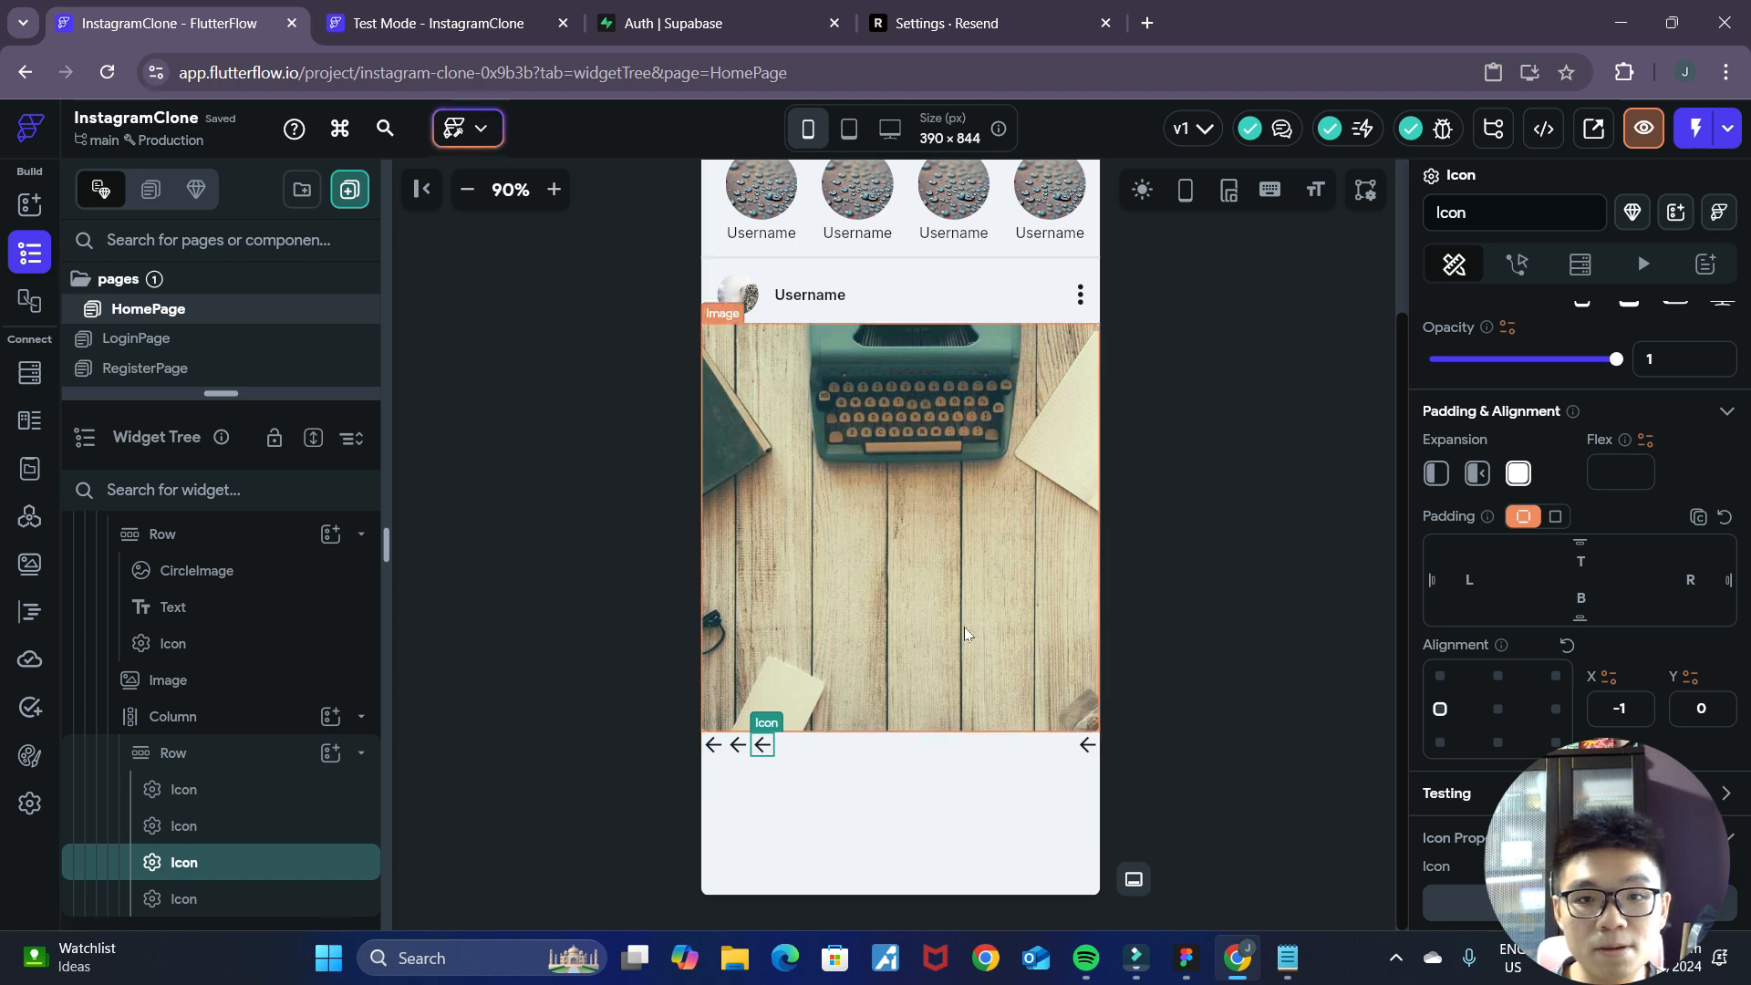
Remove the post Image's rounded corners through its border radius.
left_click(1249, 663)
left_click(980, 600)
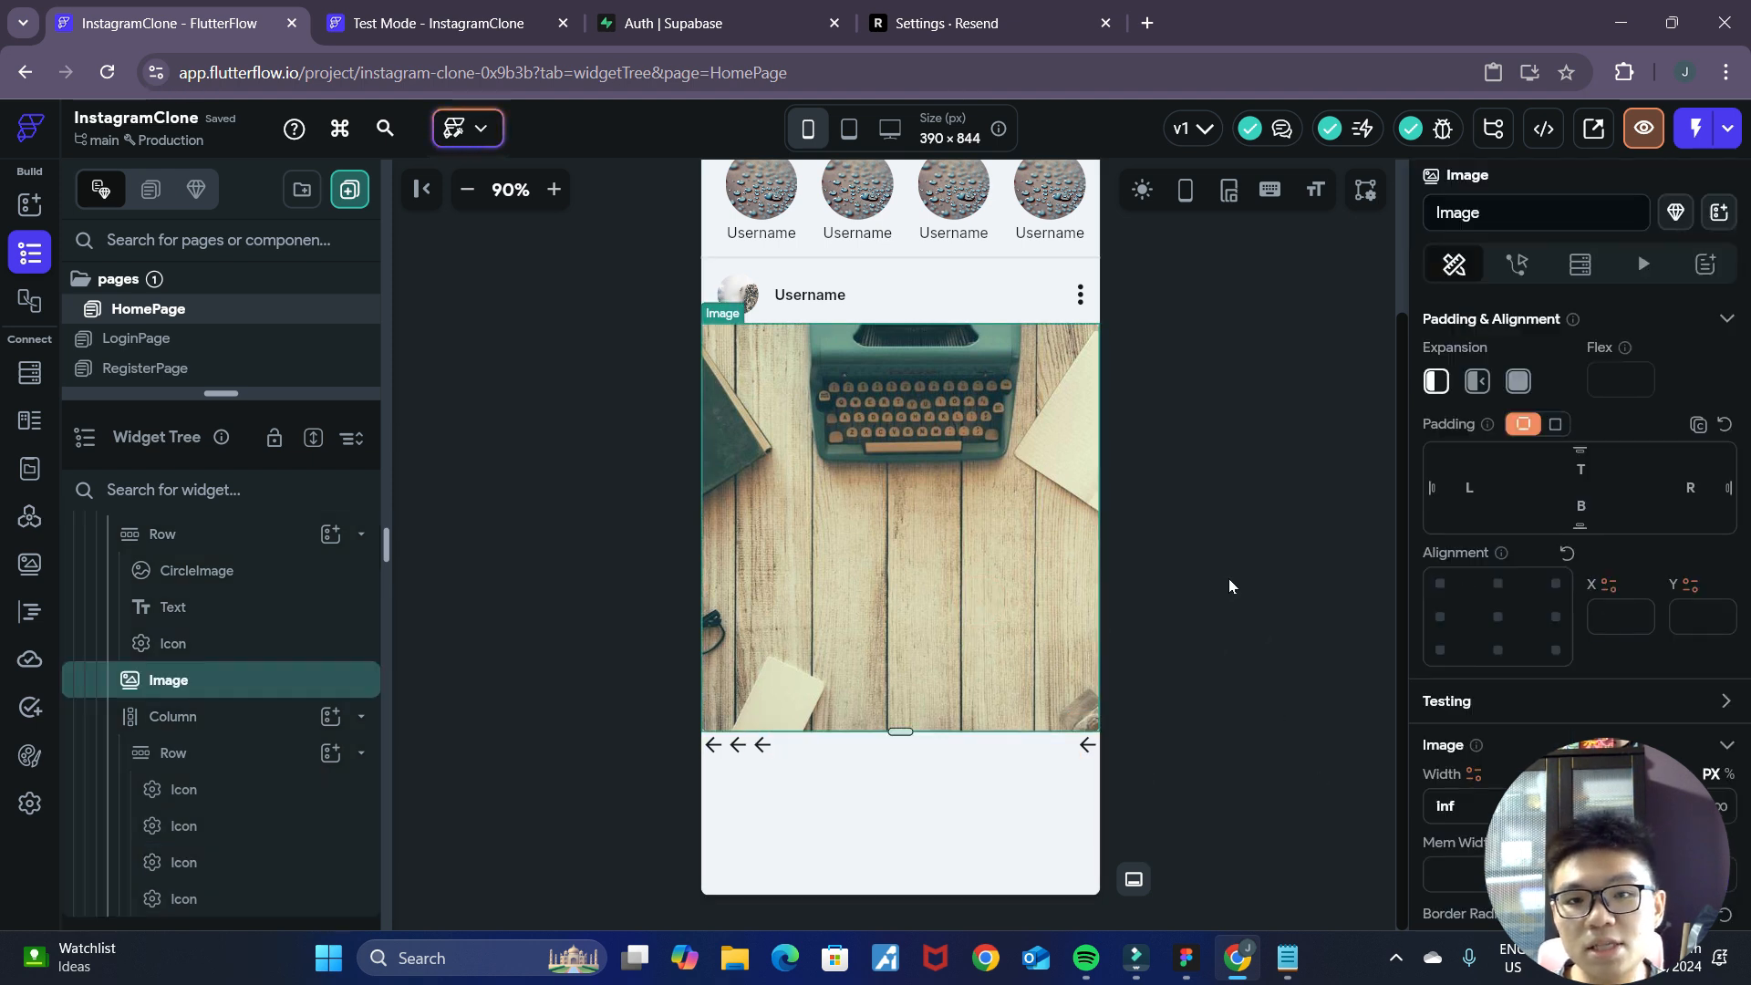
left_click(1228, 587)
left_click(1037, 473)
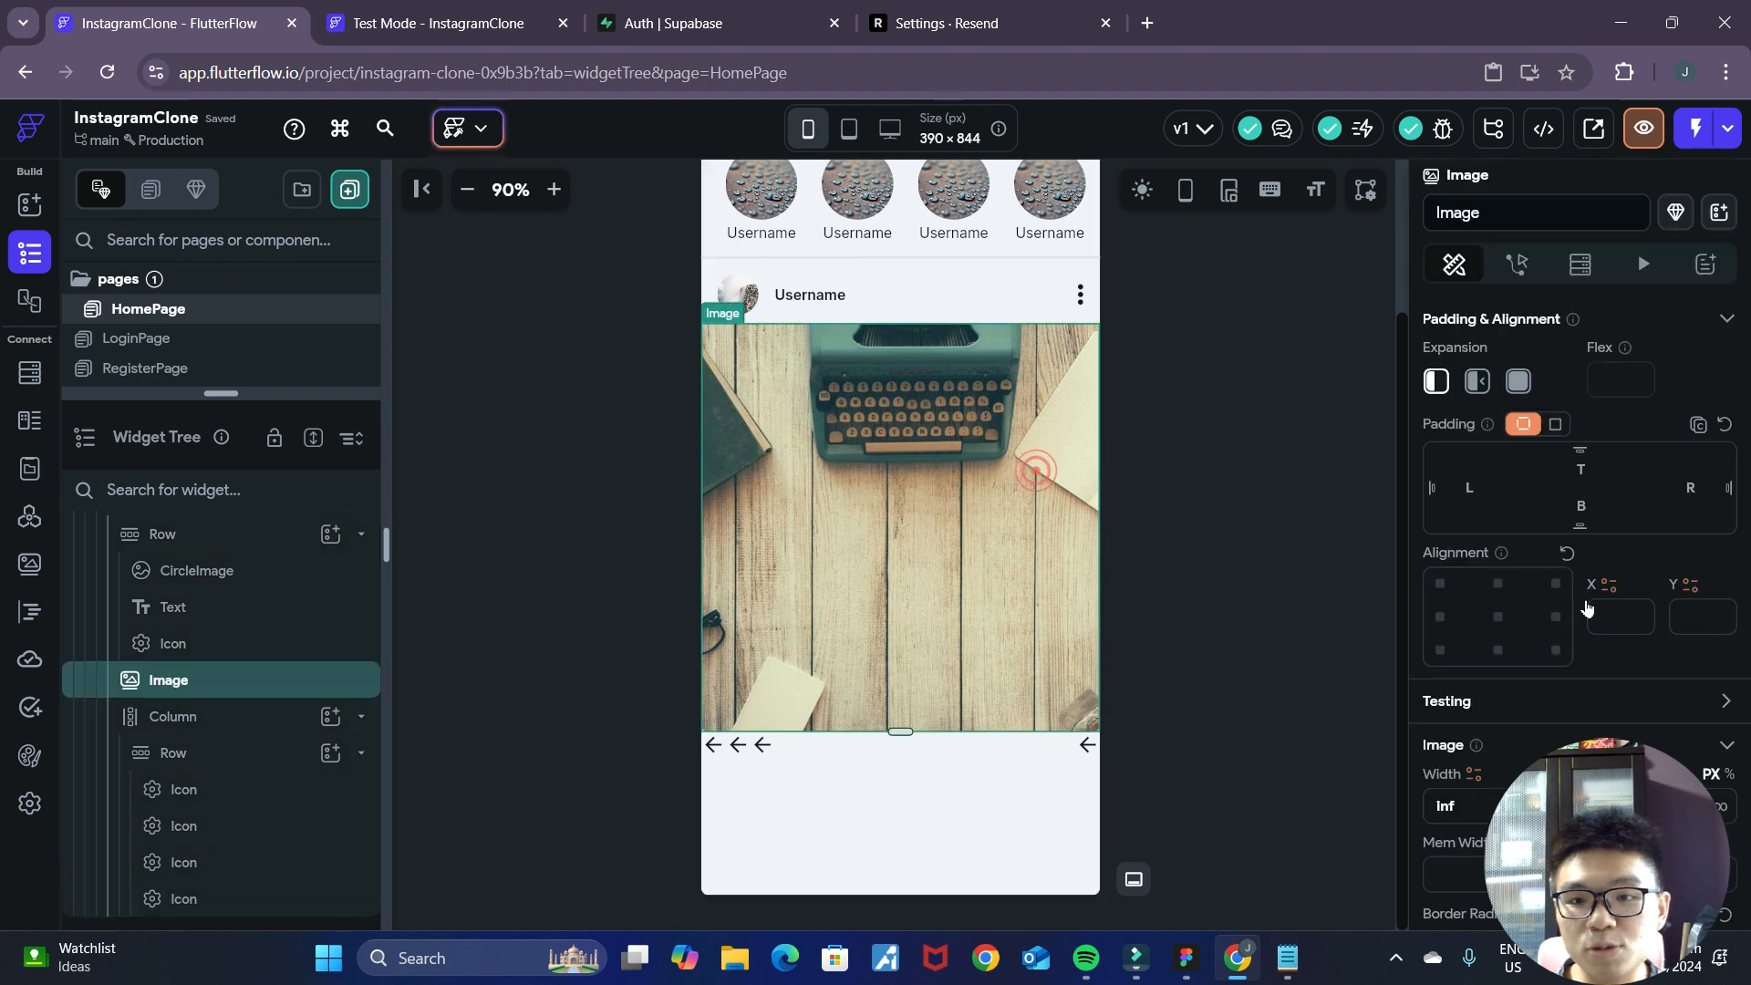
scroll(1657, 748, "down", 3)
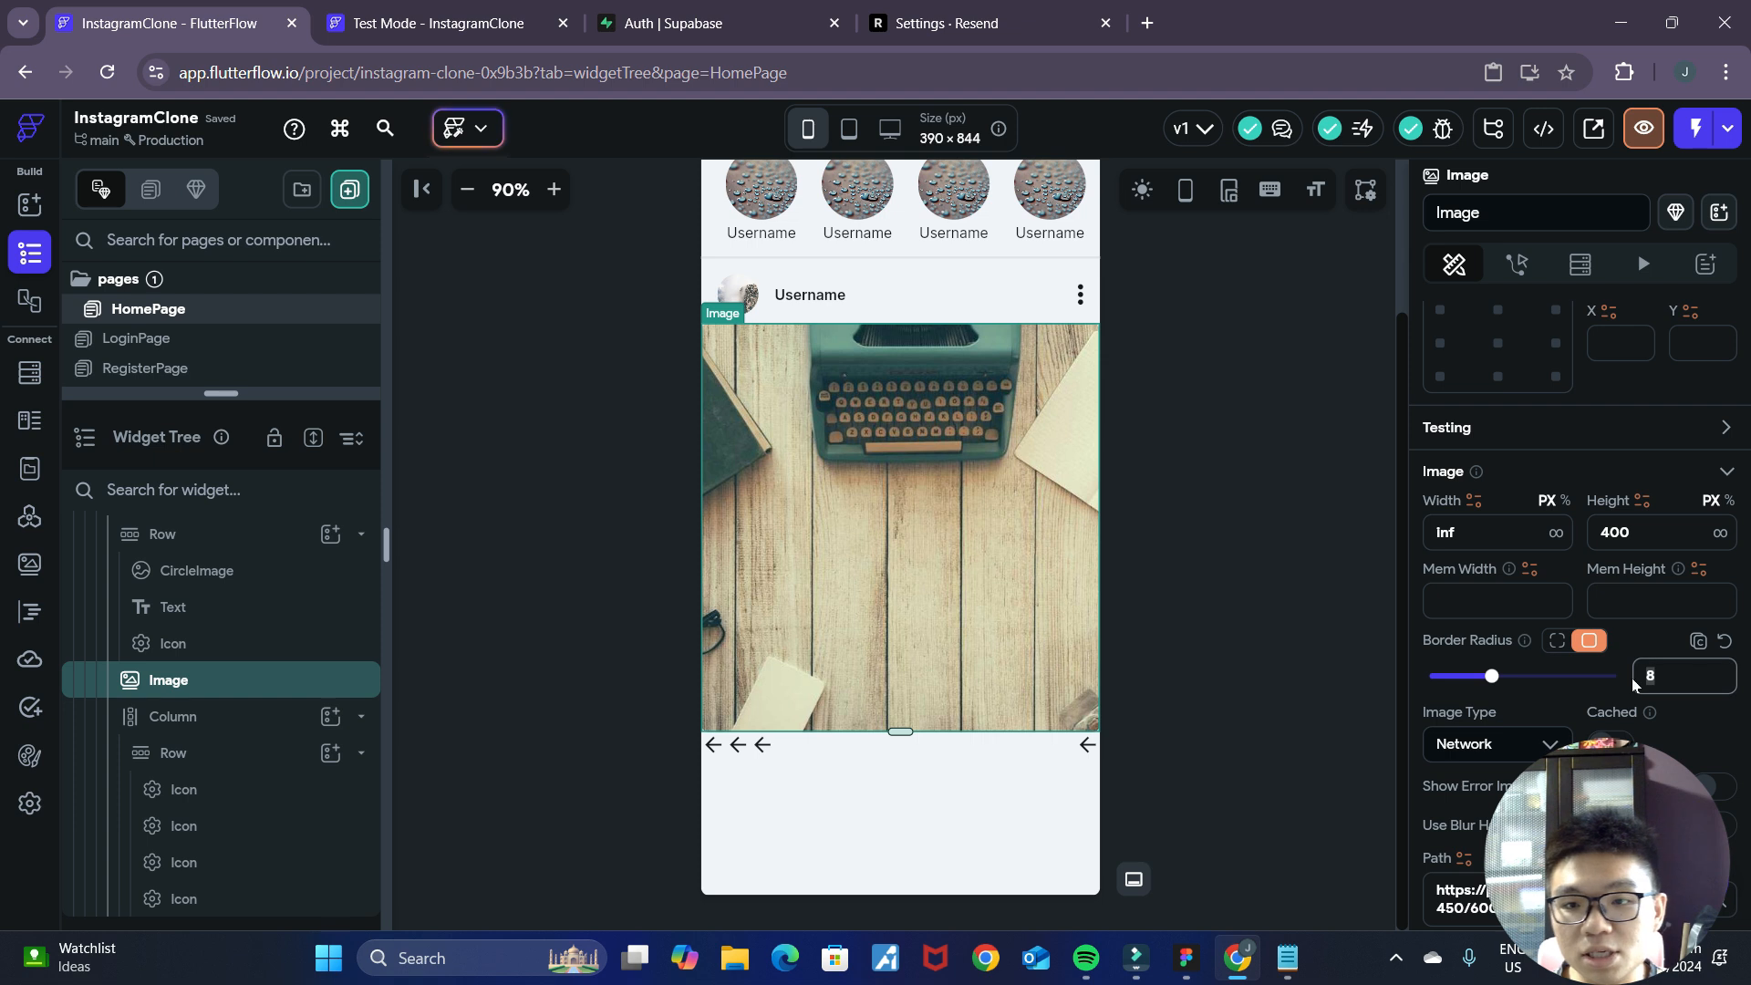
left_click(1247, 545)
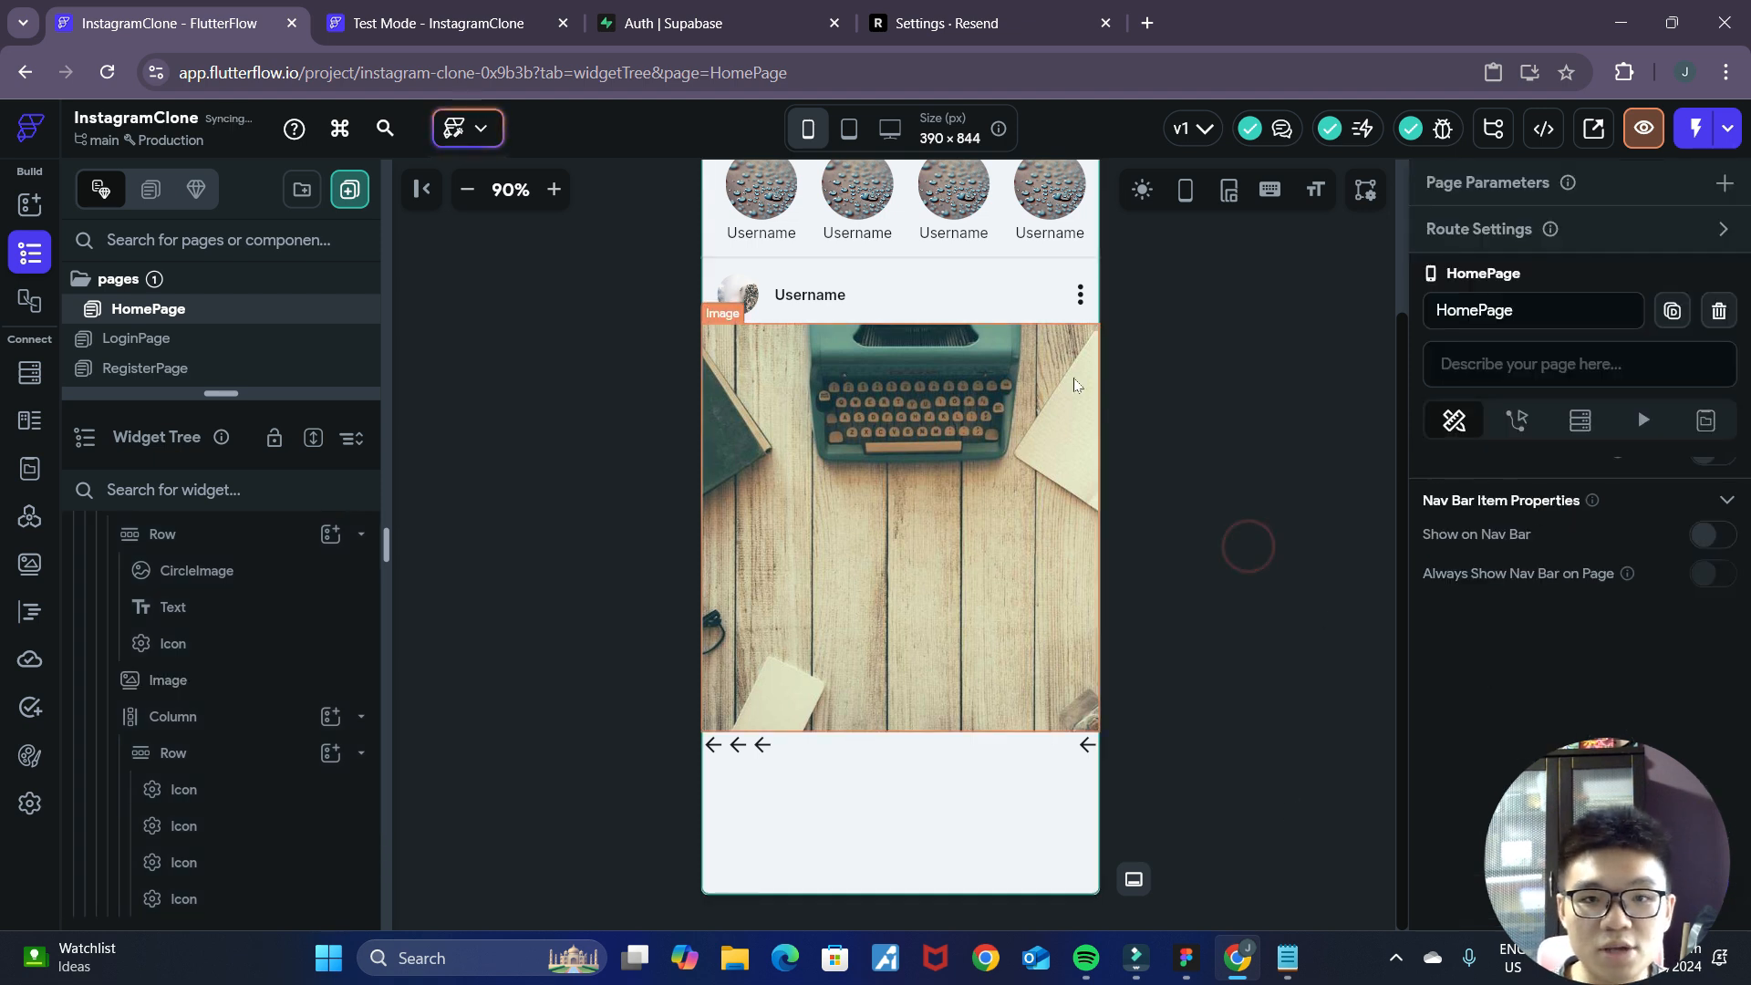
left_click(1293, 610)
Check the Figma mockup and change the action Row's first icon to the solid Font Awesome heart.
left_click(1186, 957)
left_click(1238, 958)
left_click(713, 744)
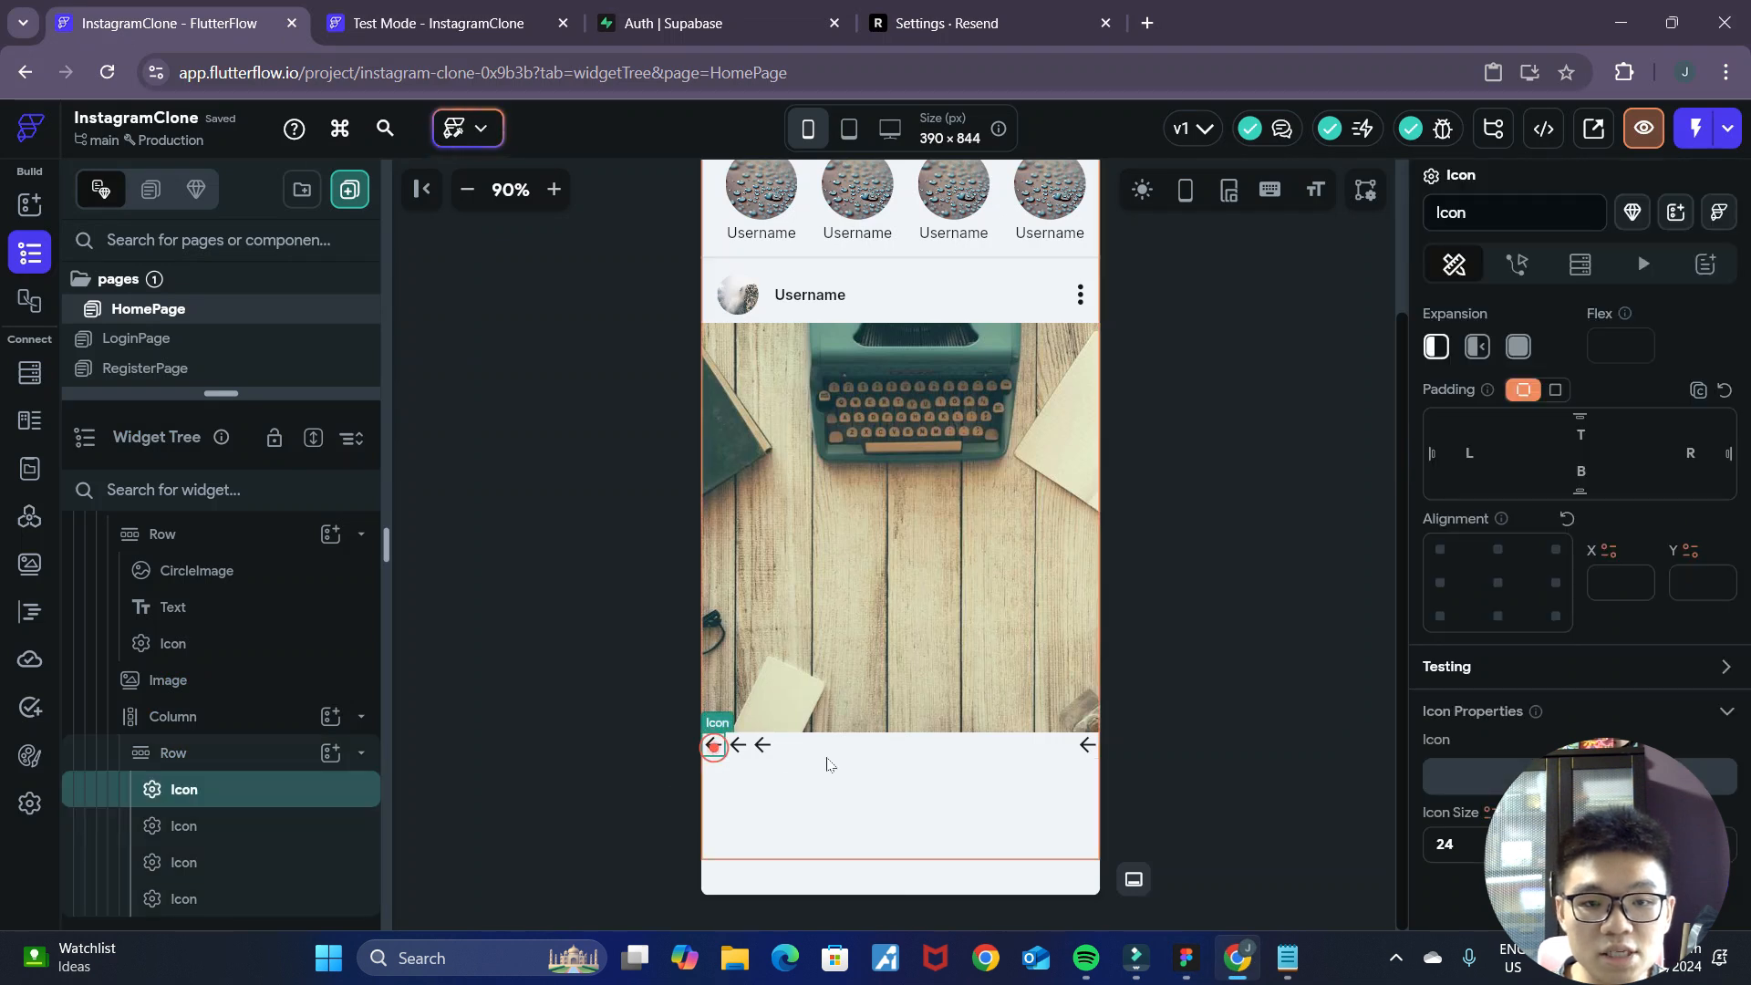
left_click(1607, 503)
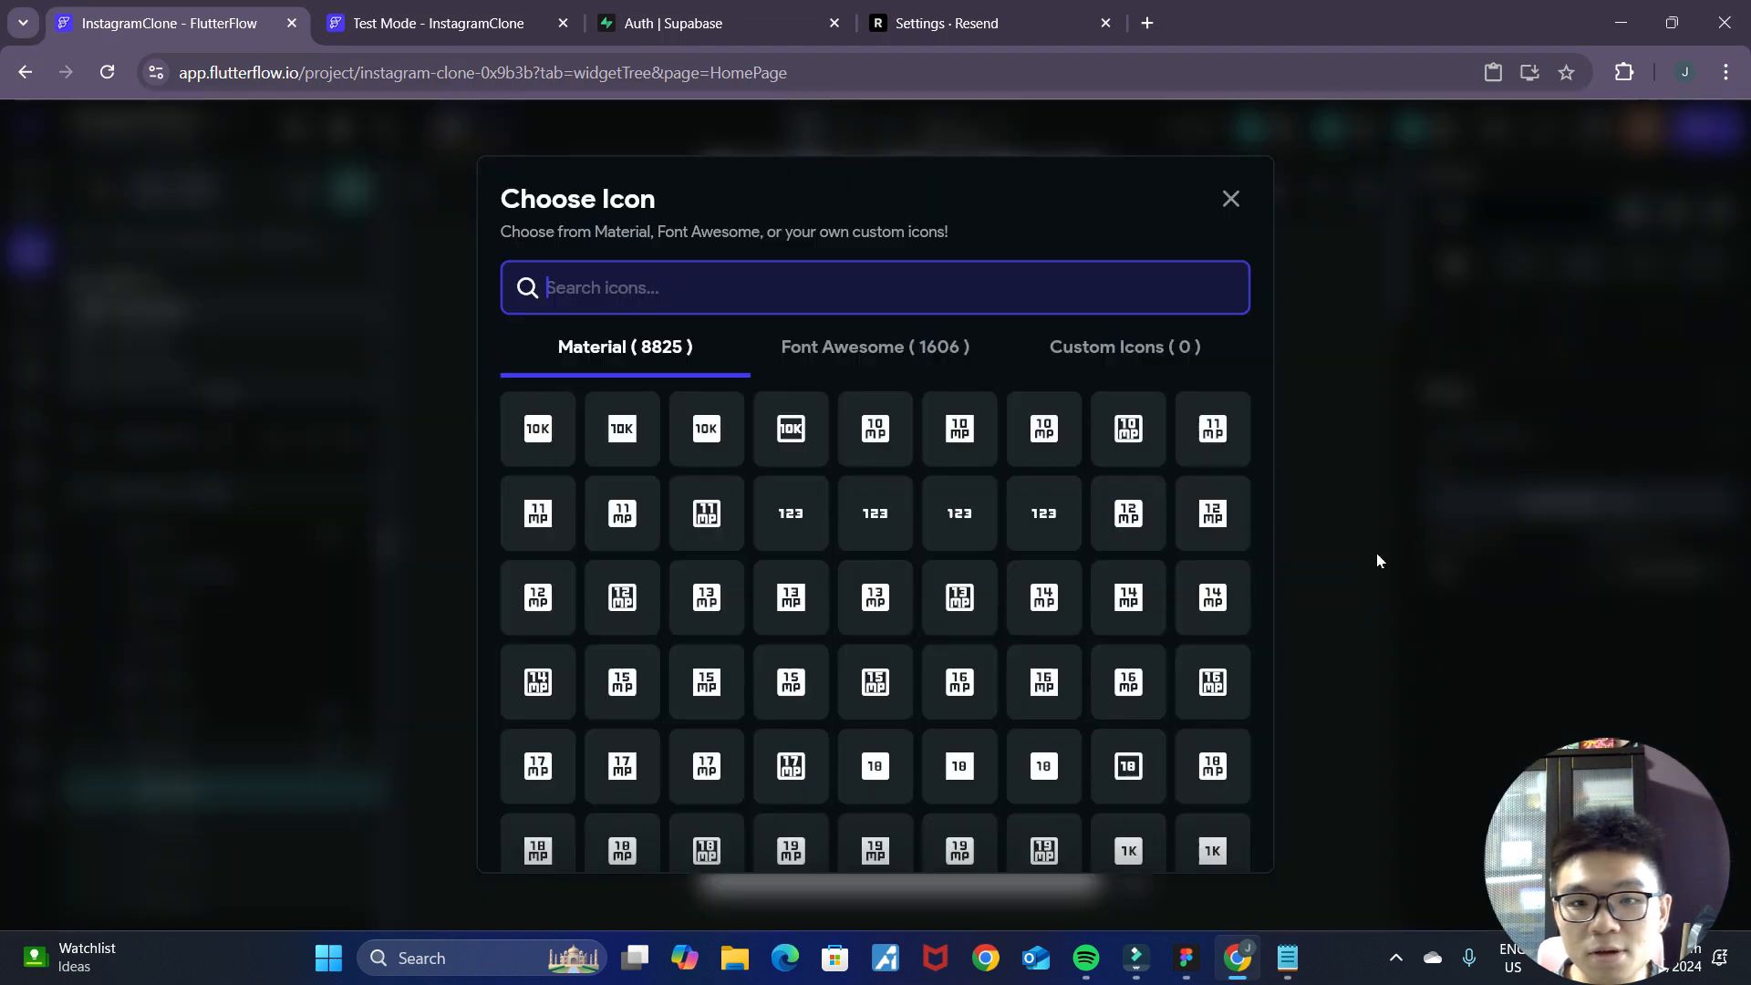
type("like")
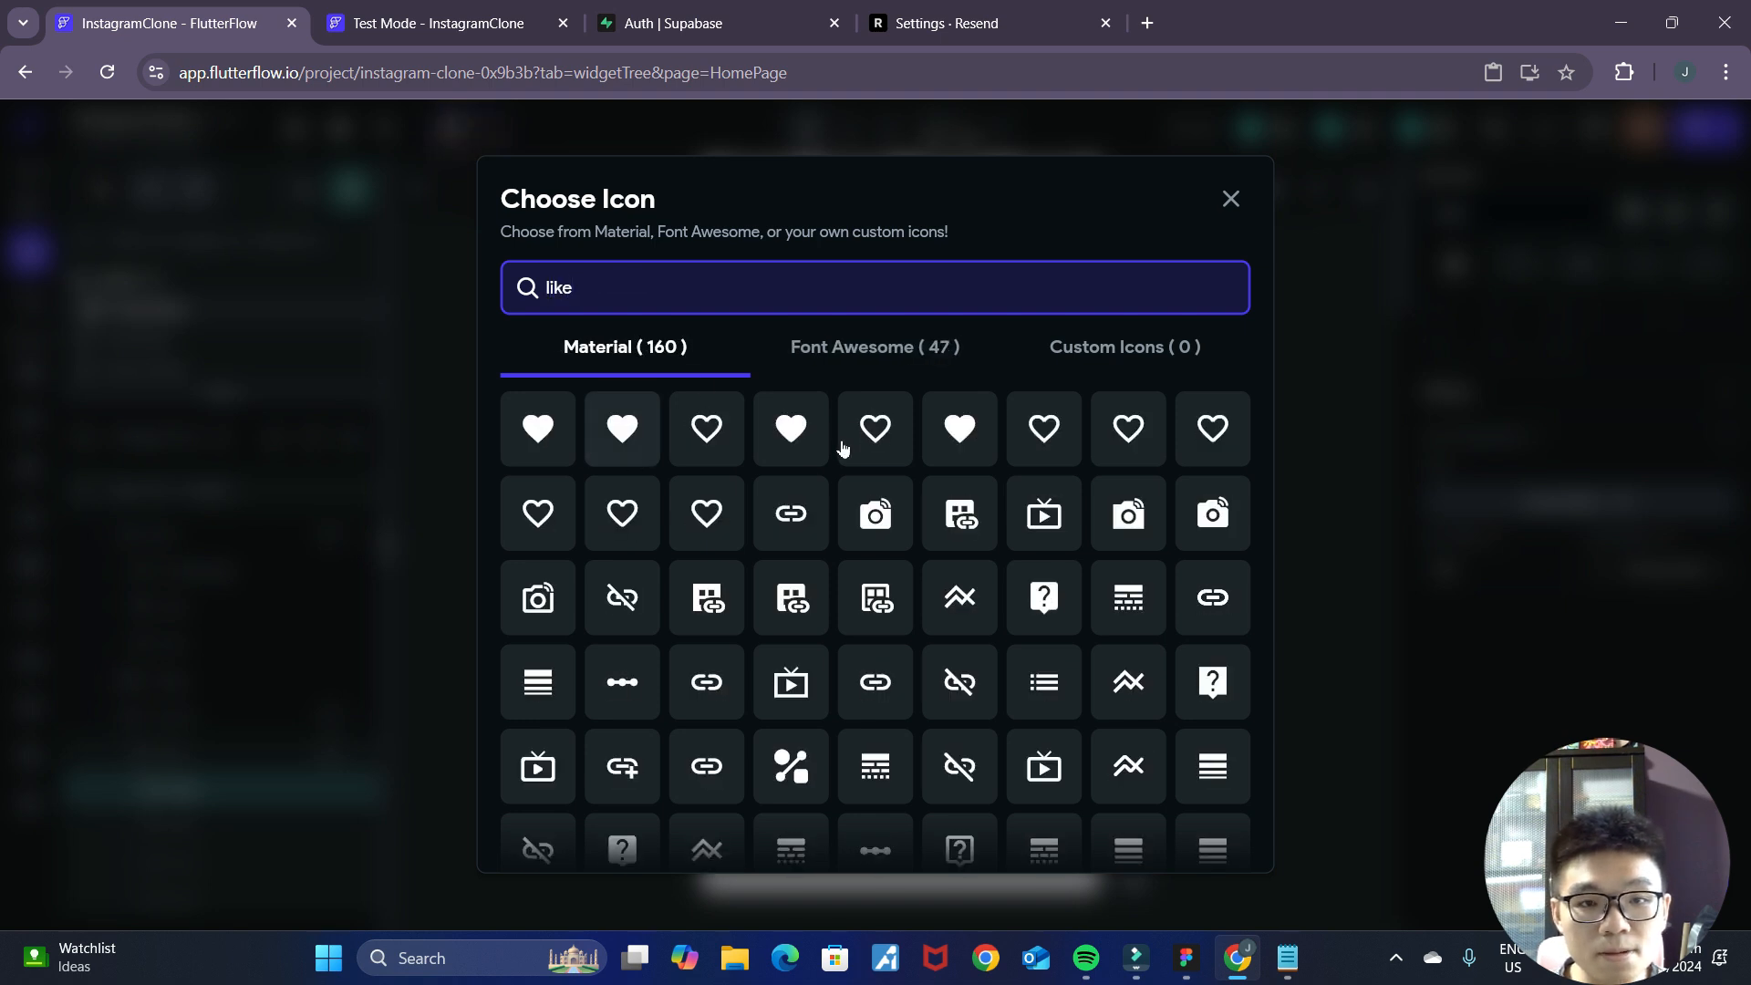
left_click(832, 357)
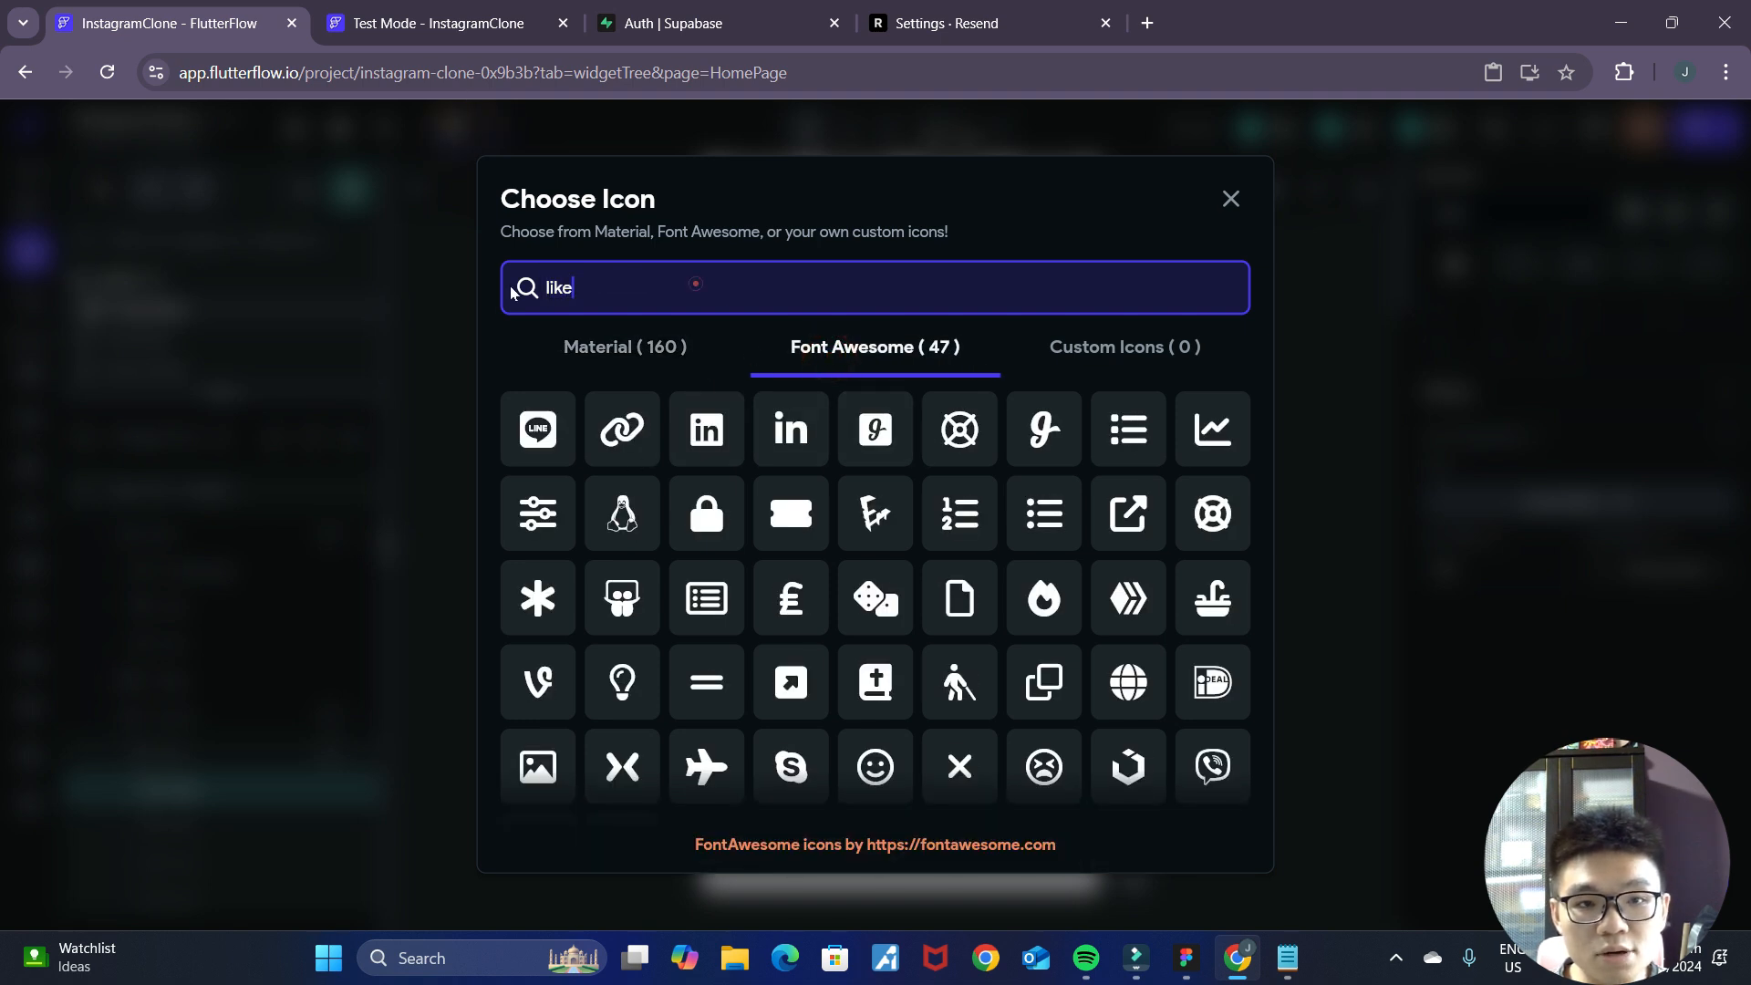
type("heart")
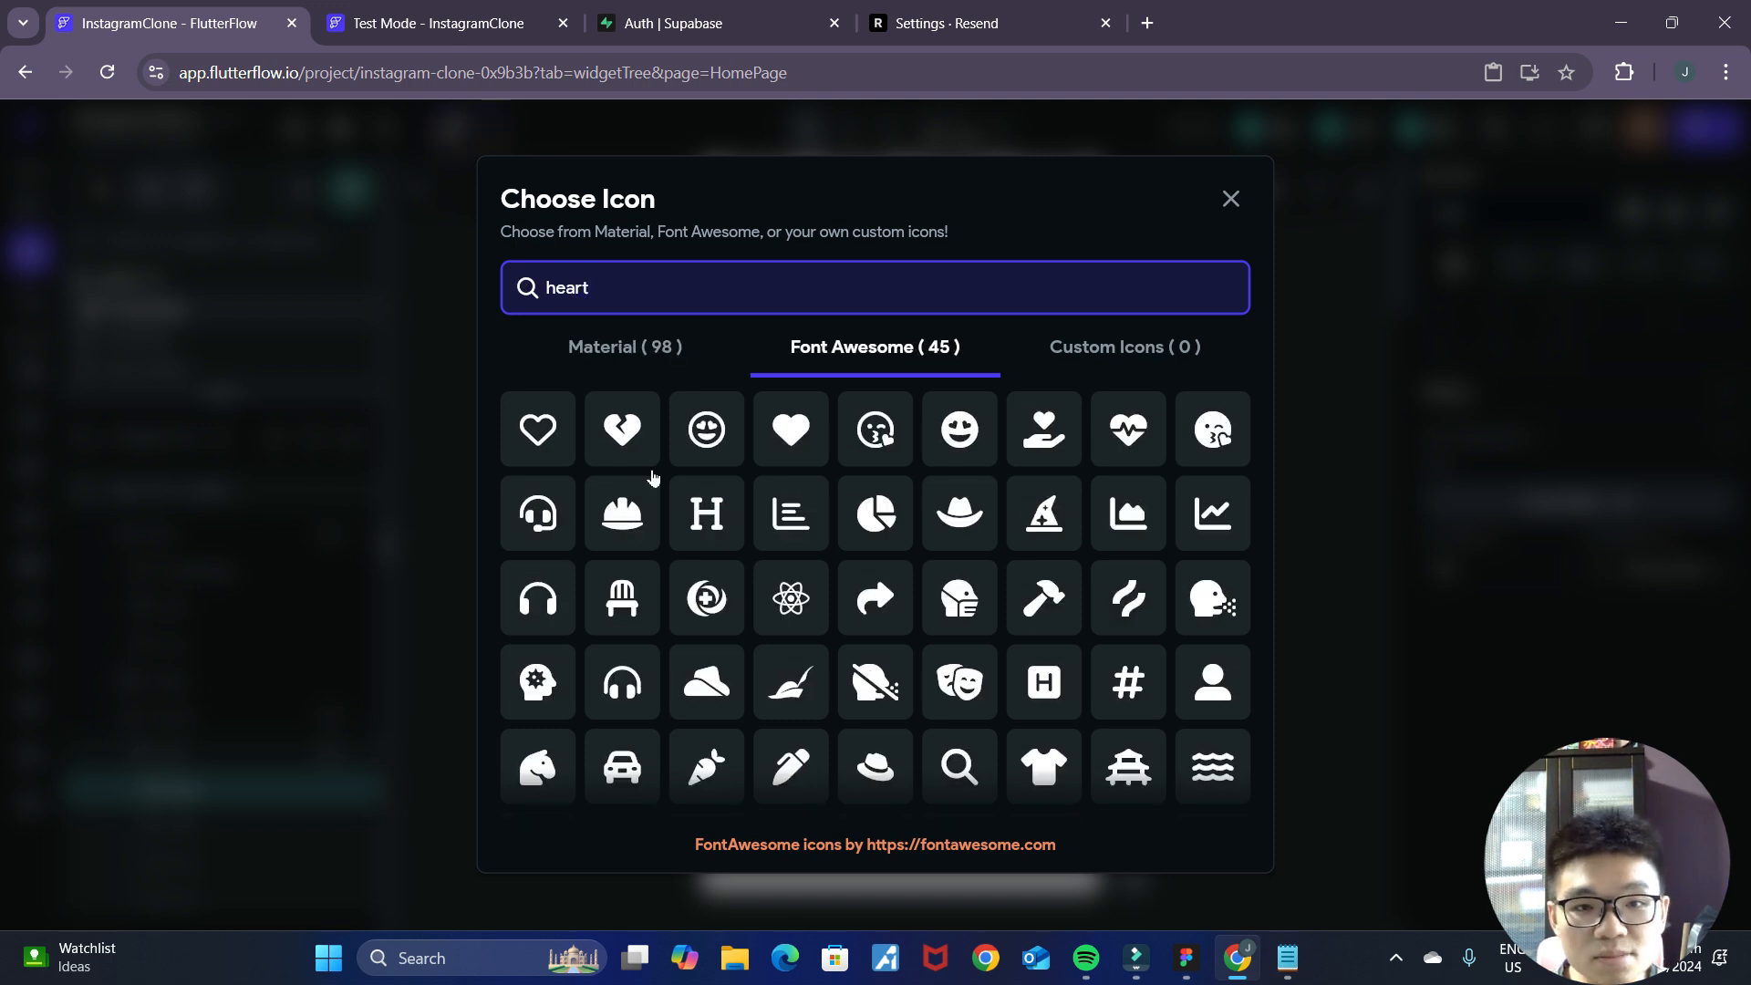
left_click(791, 429)
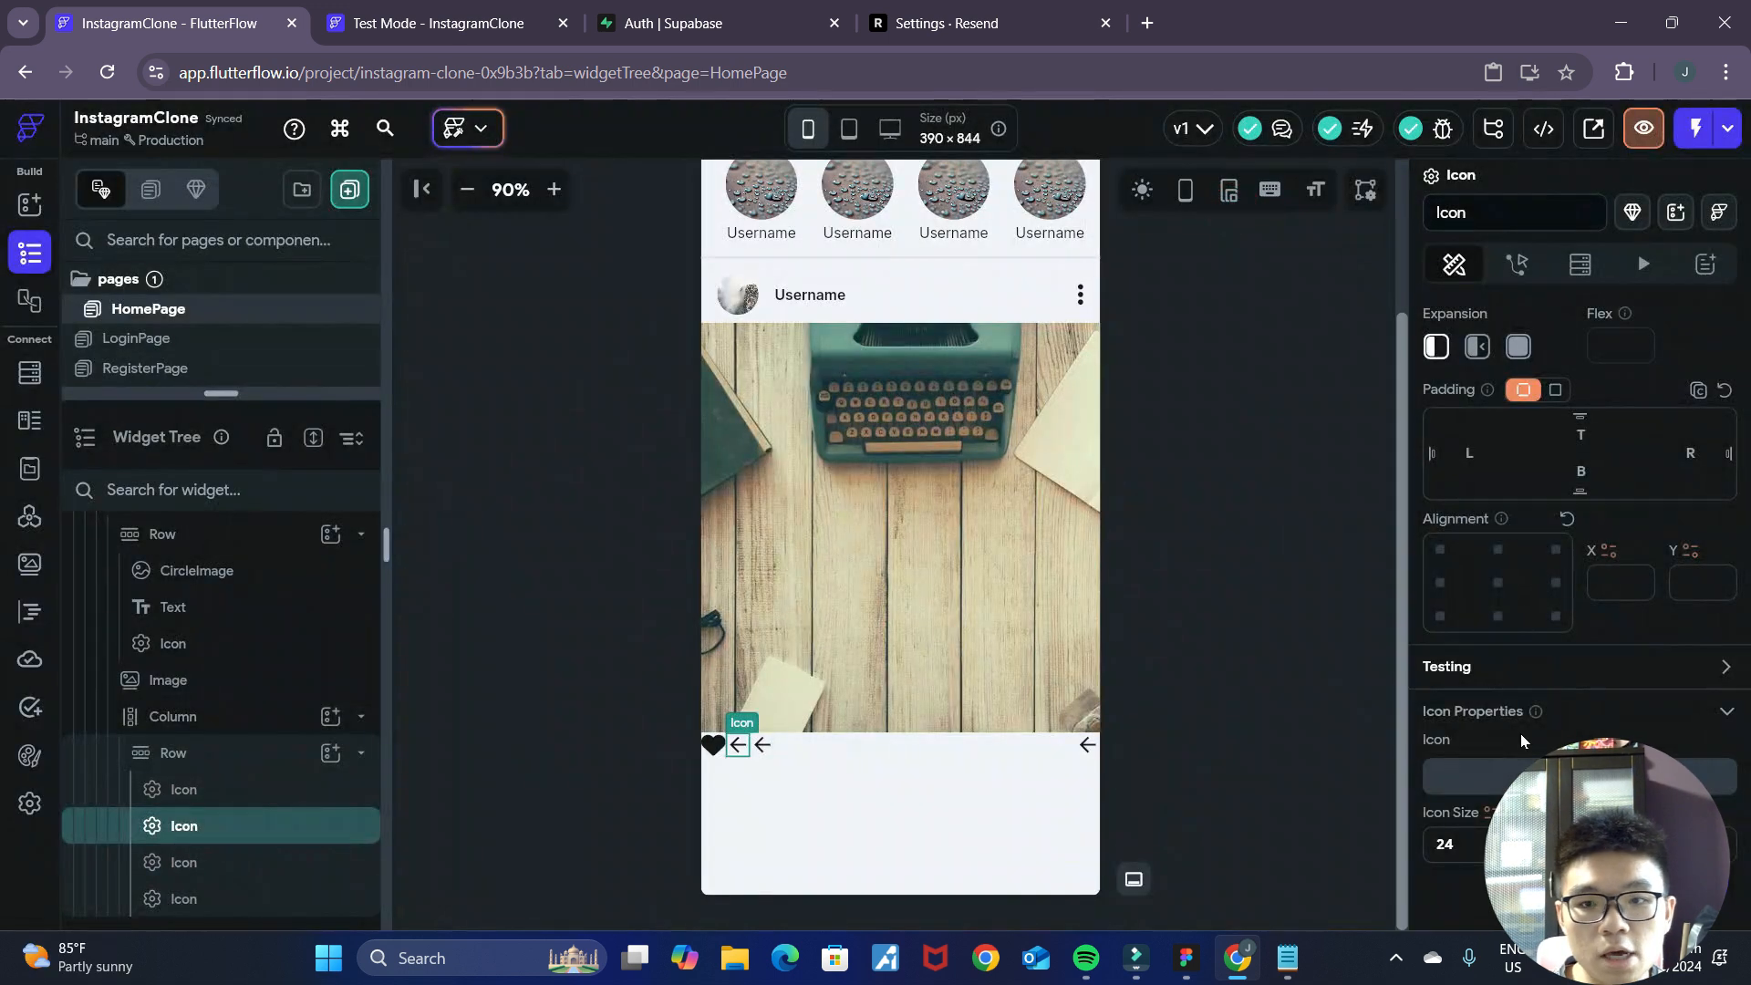
Change the action Row's second icon to the outlined Font Awesome comment bubble.
left_click(1521, 775)
left_click(801, 352)
type("comment")
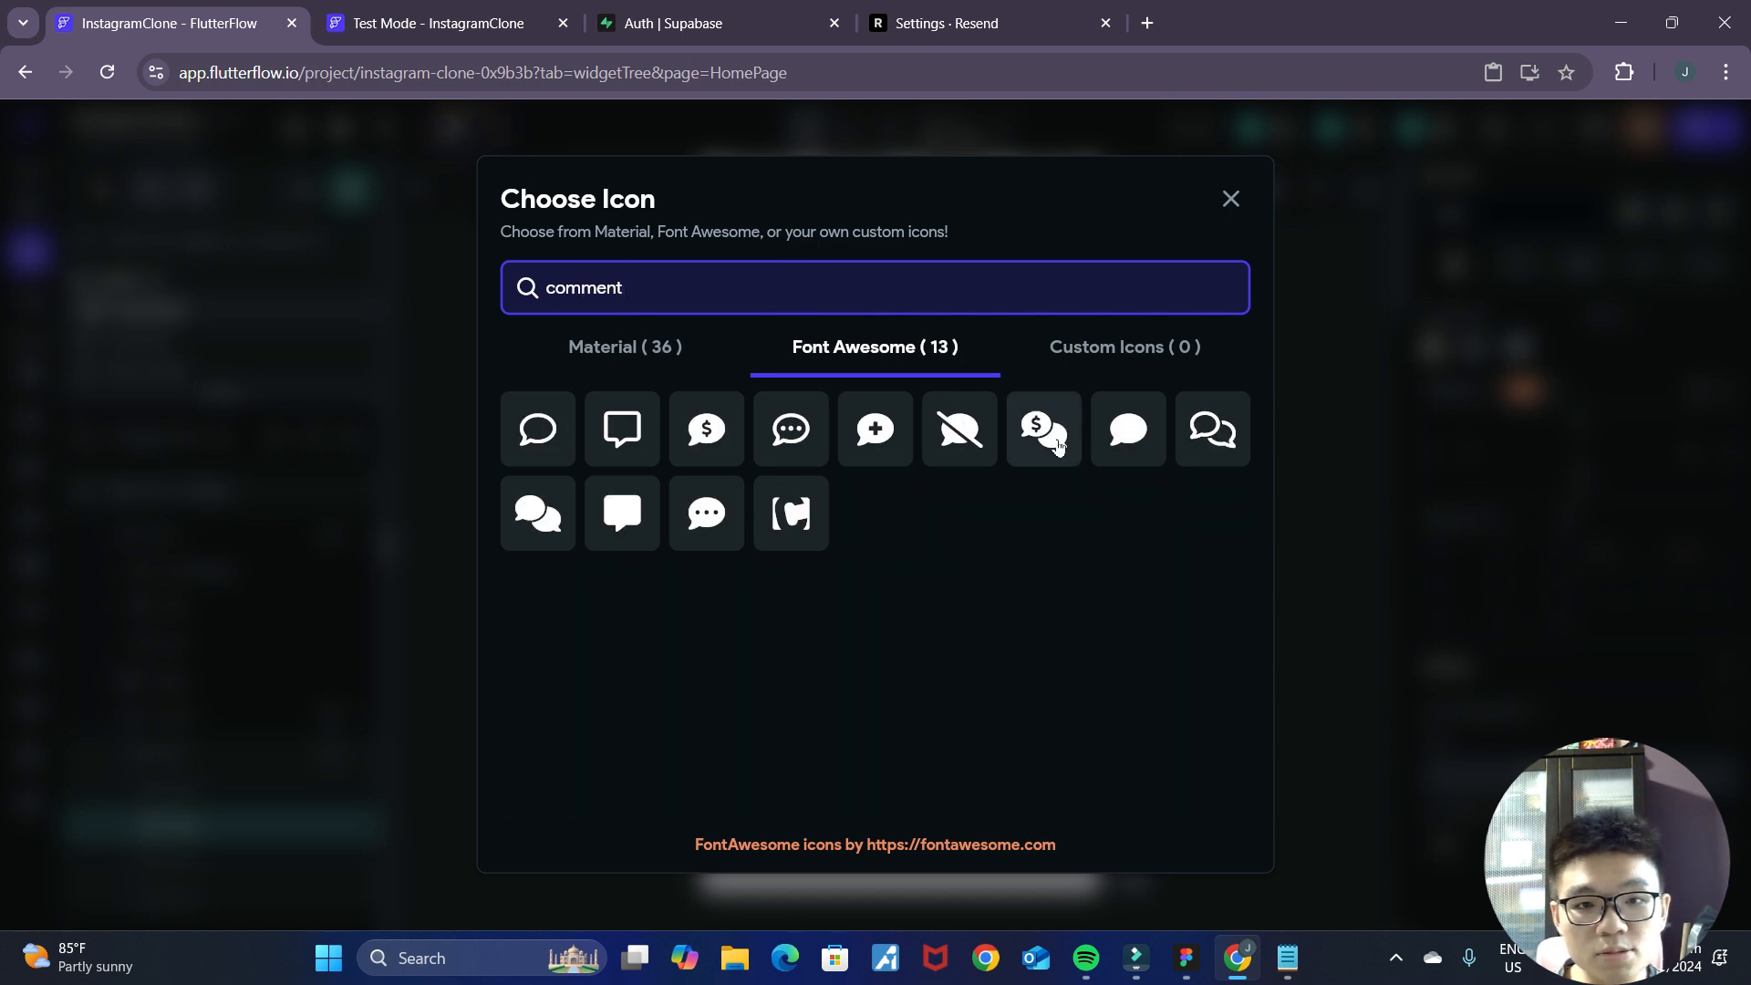
left_click(542, 434)
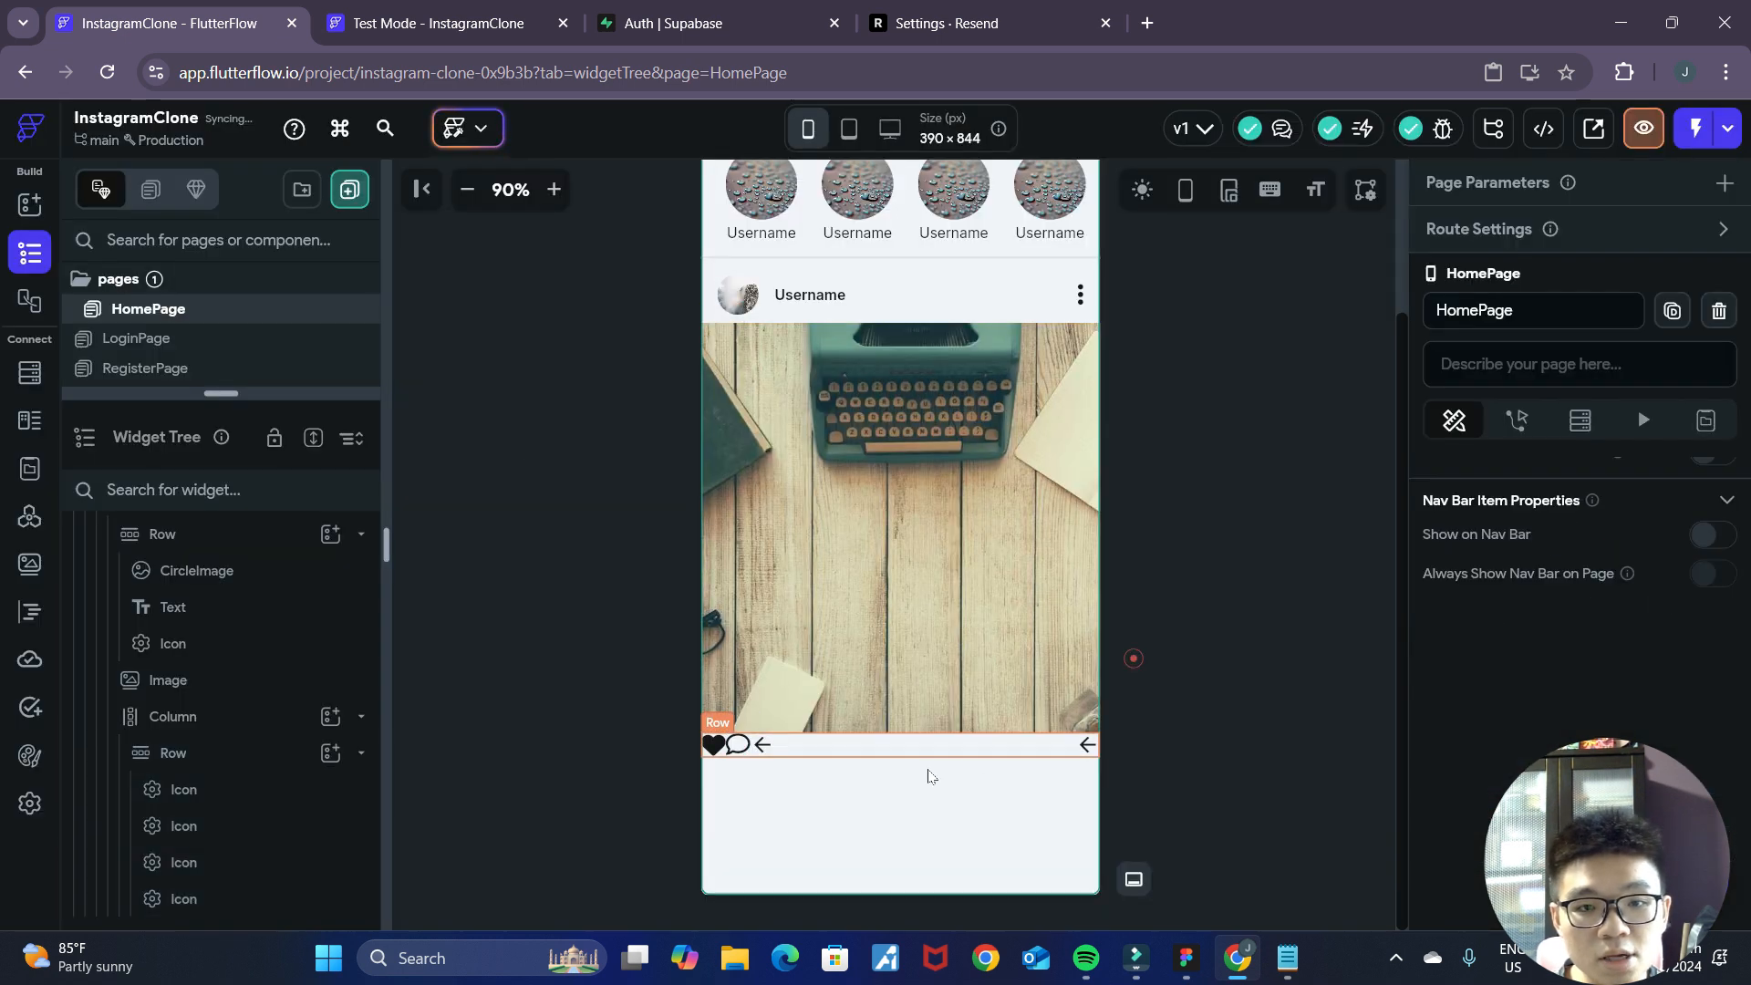
Change the action Row's third icon to the solid Font Awesome share arrow.
left_click(762, 744)
double_click(762, 744)
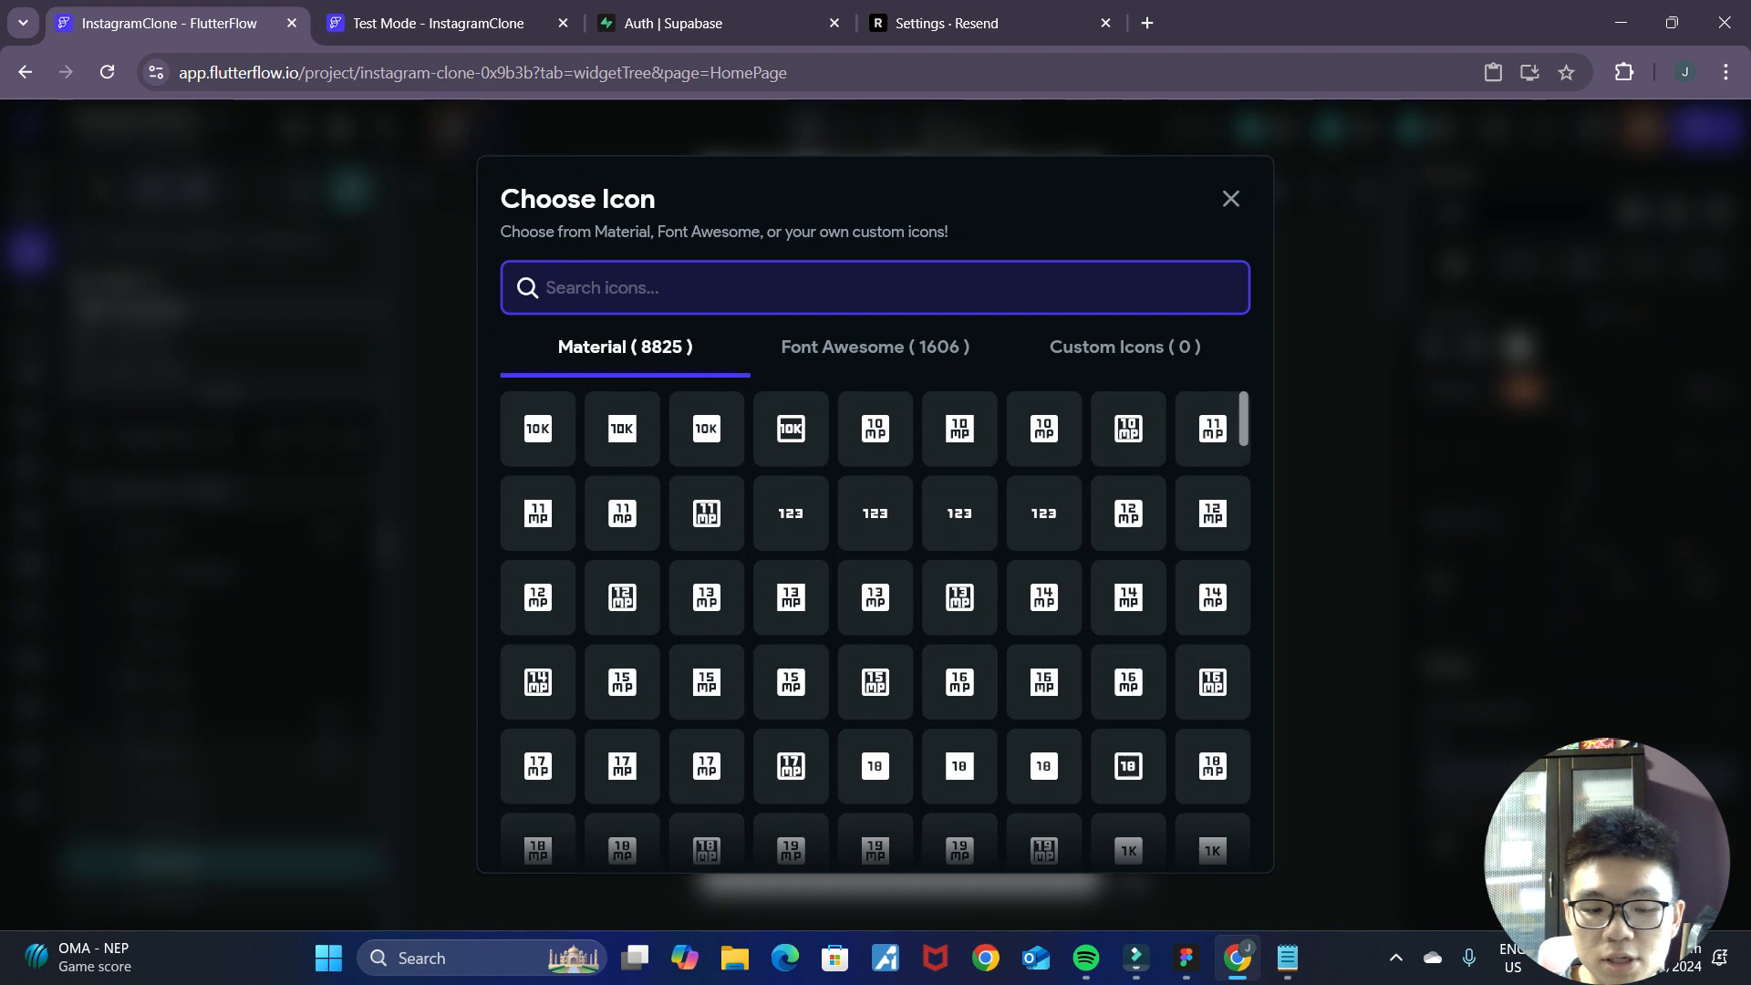
type("share")
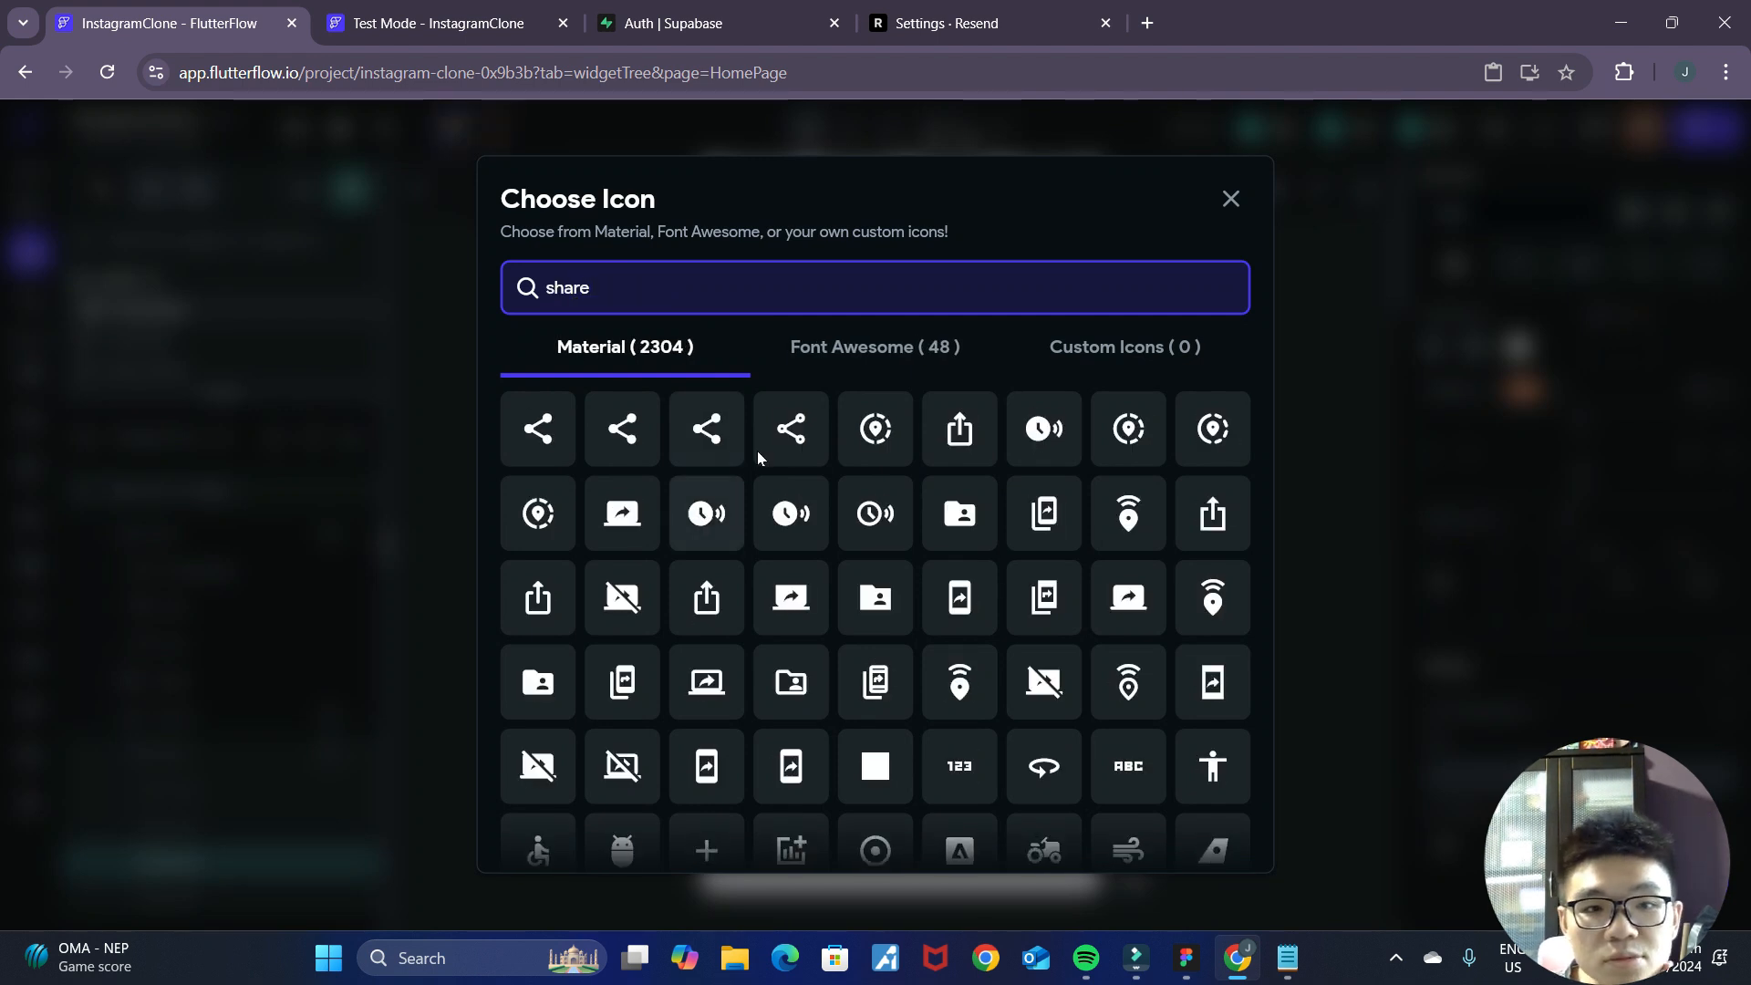
left_click(856, 356)
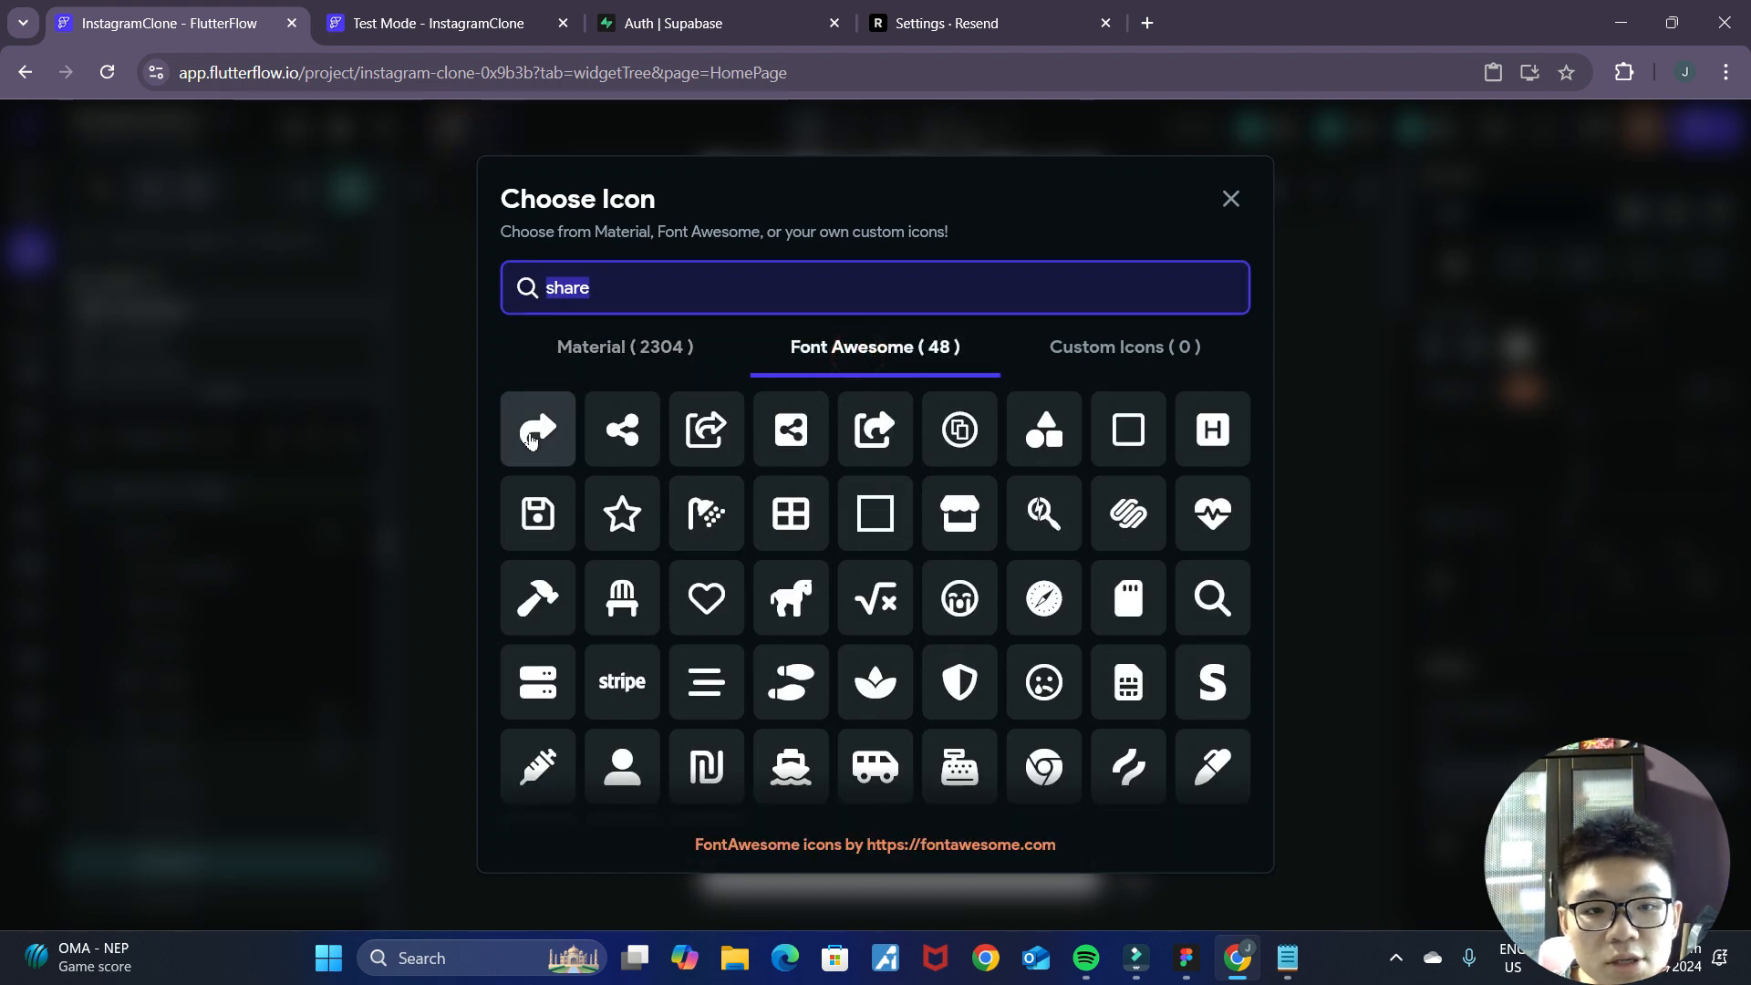
left_click(532, 437)
Replace the action Row's second icon with the solid Font Awesome comment bubble.
left_click(736, 744)
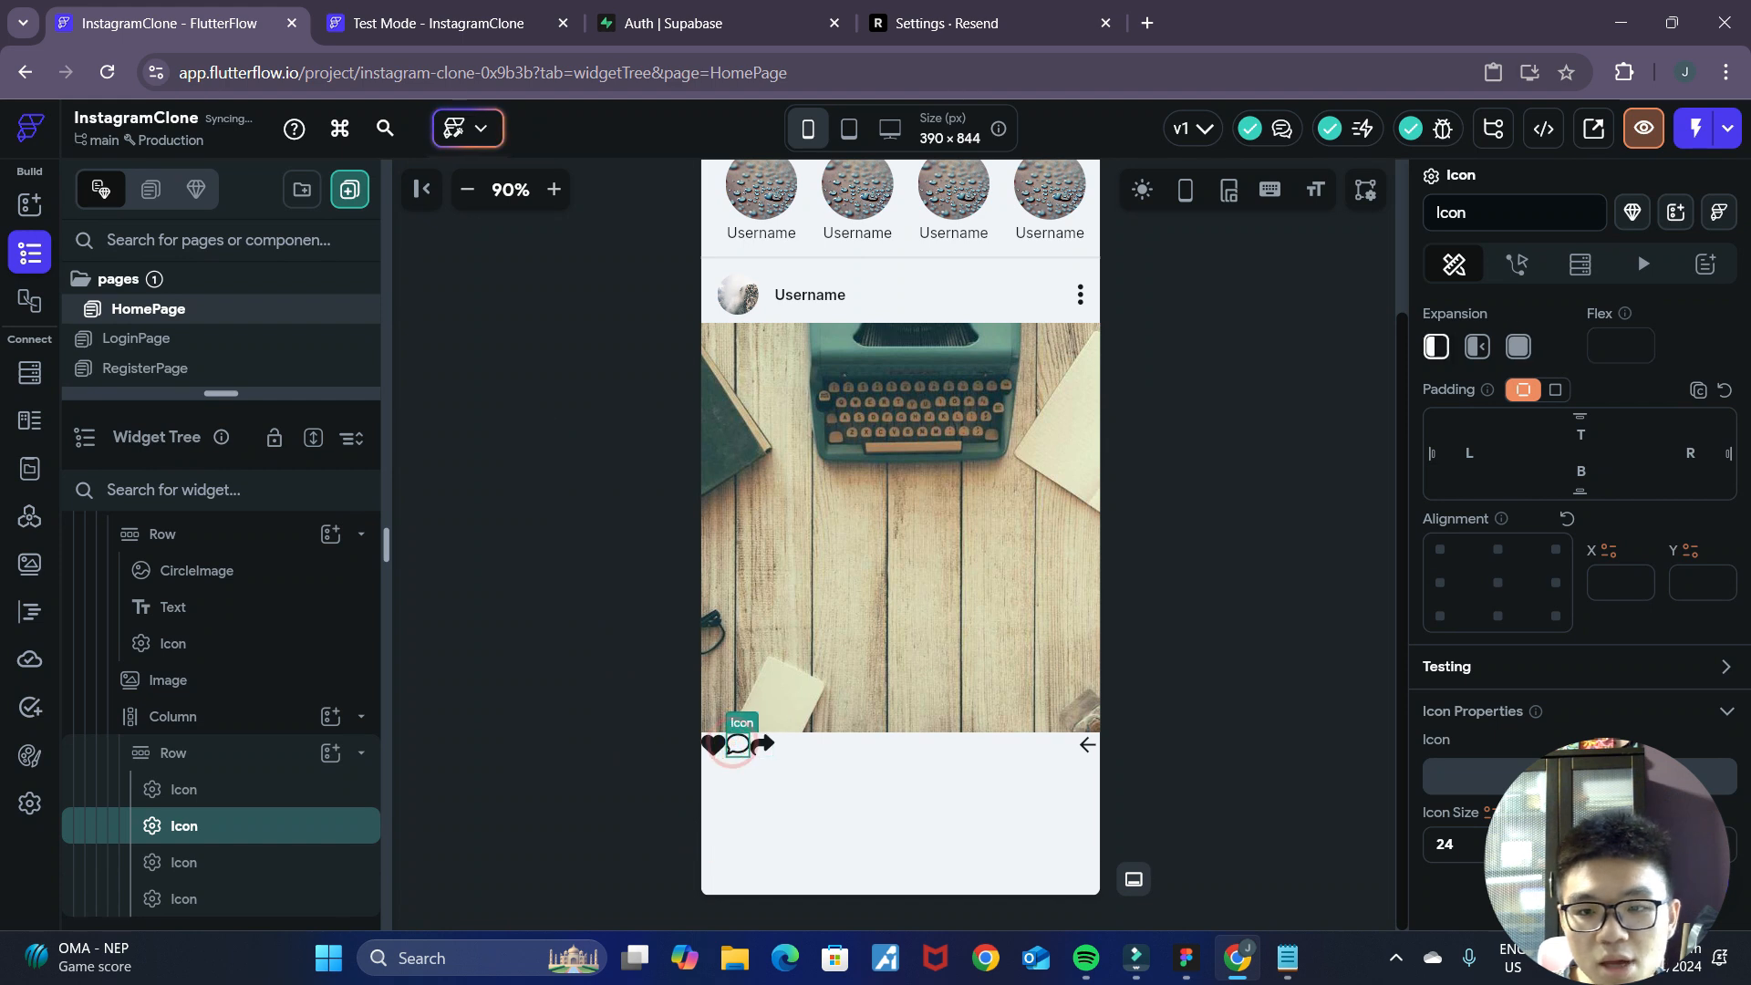
left_click(737, 744)
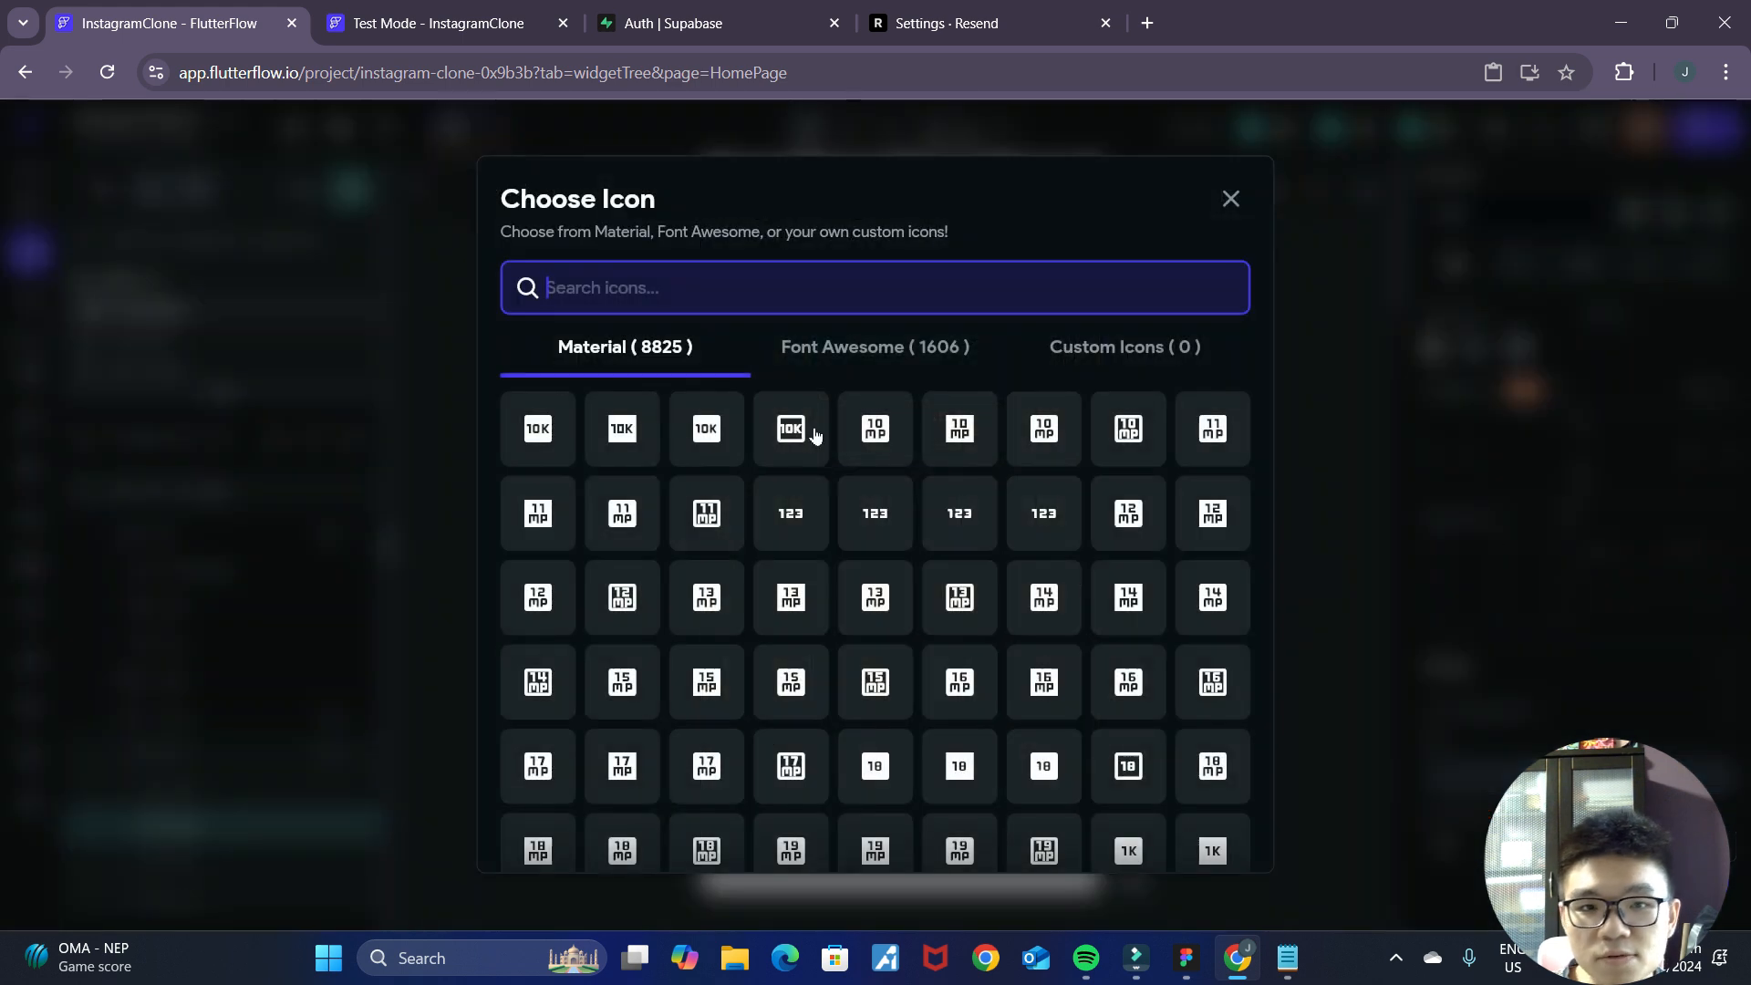
left_click(794, 360)
left_click(757, 294)
type("comment")
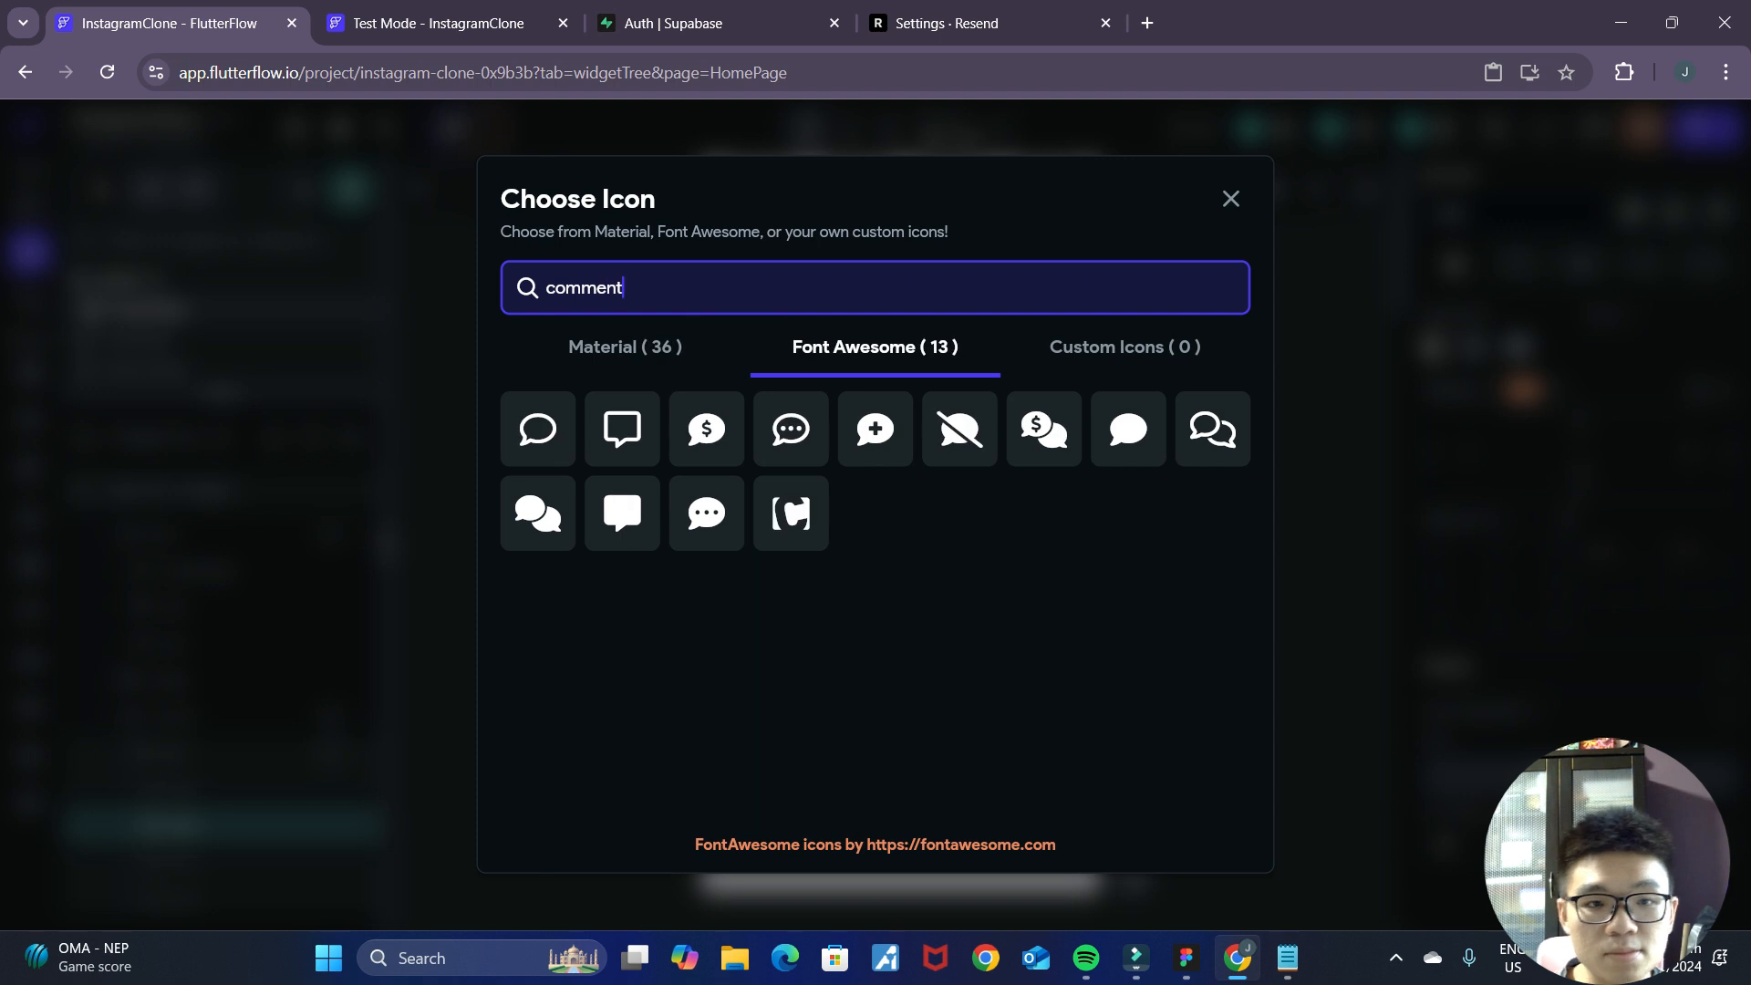
left_click(1128, 428)
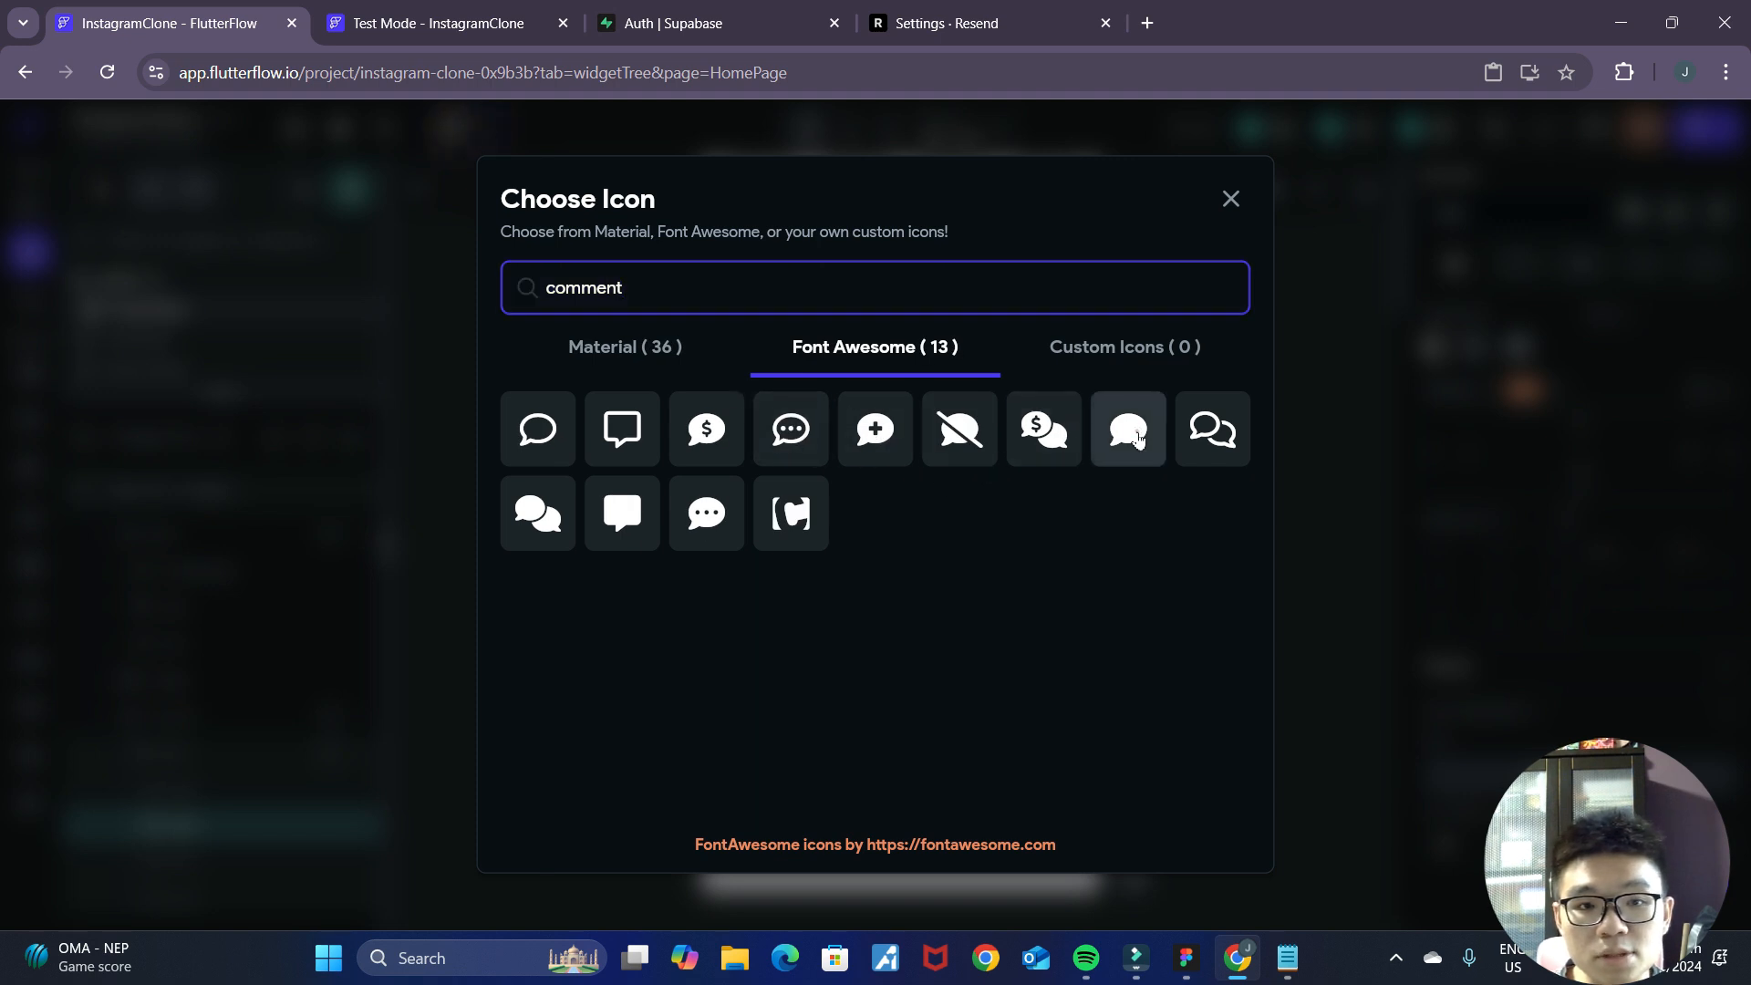
left_click(1230, 721)
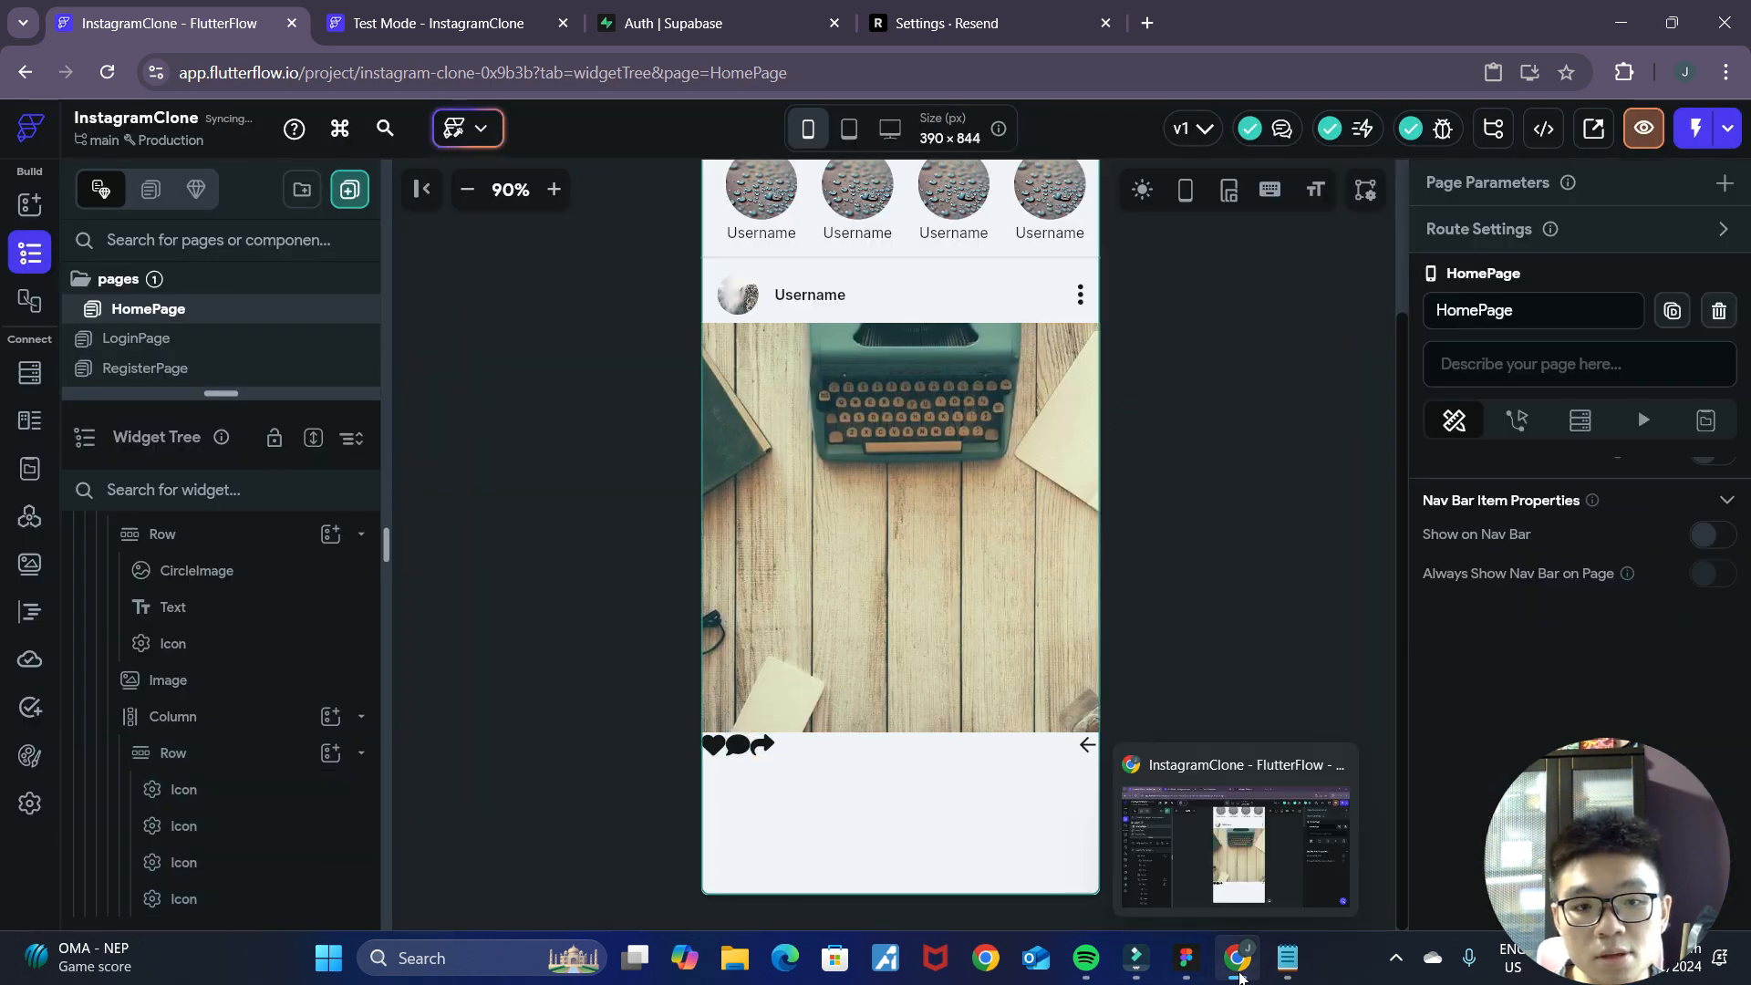
Change the action Row's last icon to the solid Font Awesome bookmark.
left_click(1205, 969)
left_click(1237, 958)
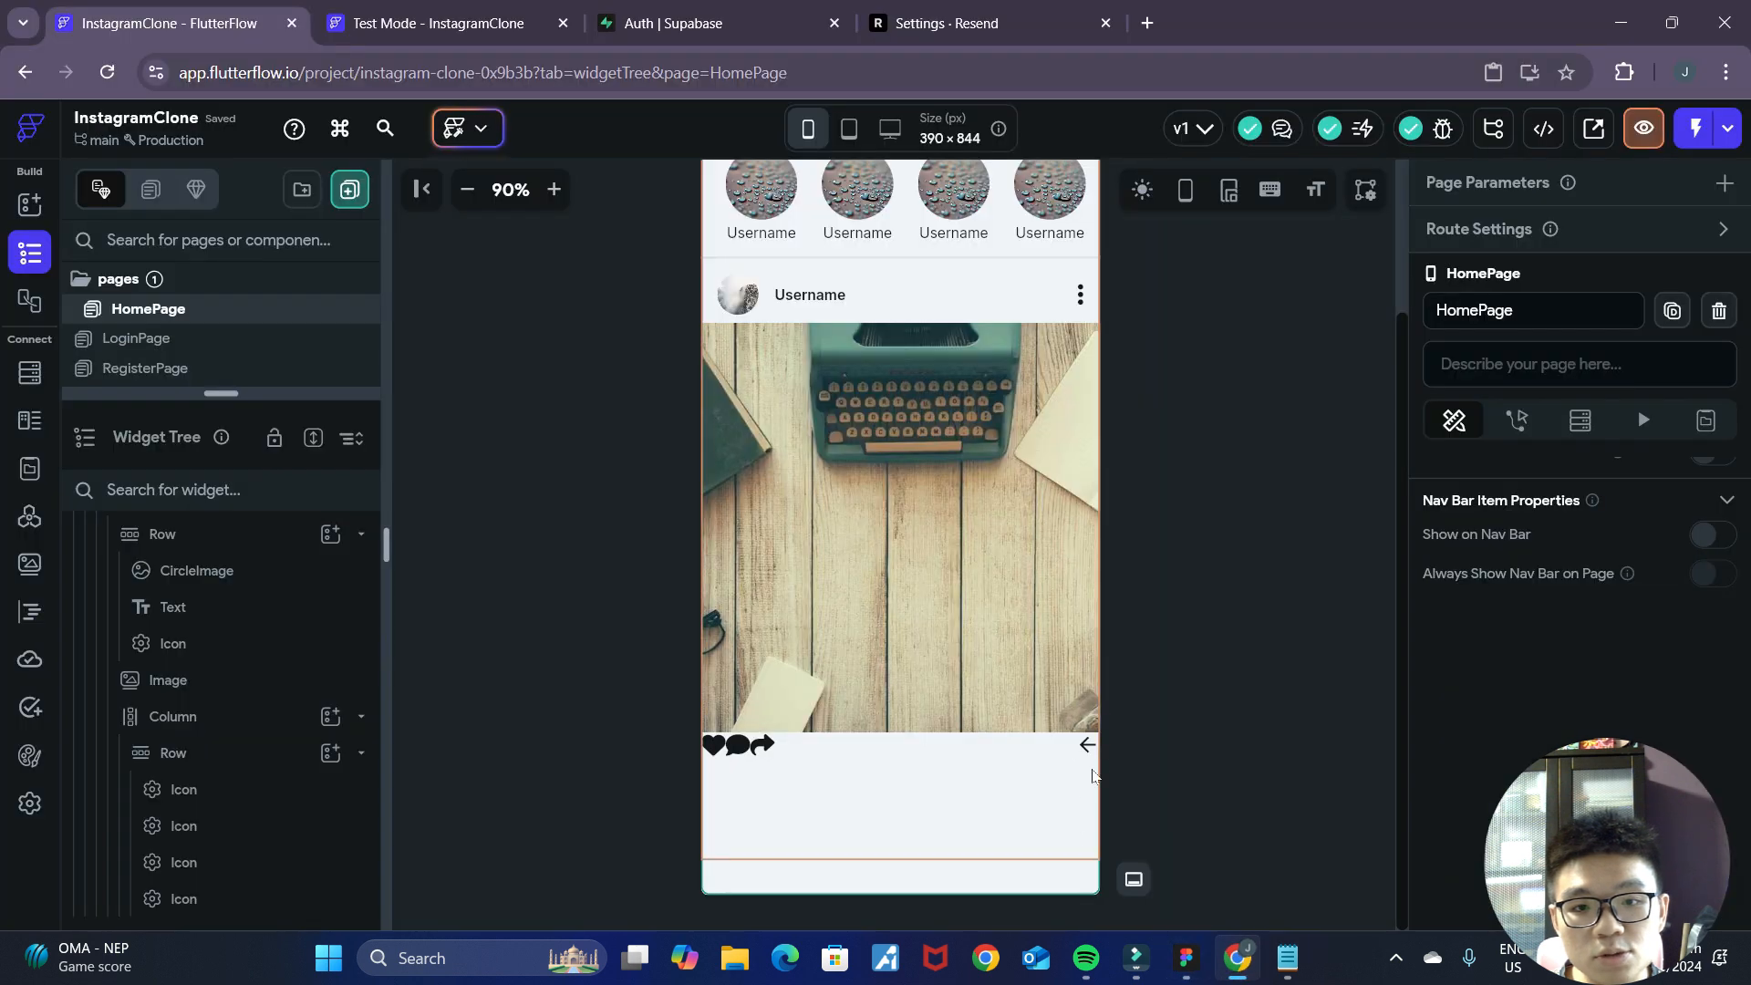
left_click(1088, 746)
double_click(1088, 746)
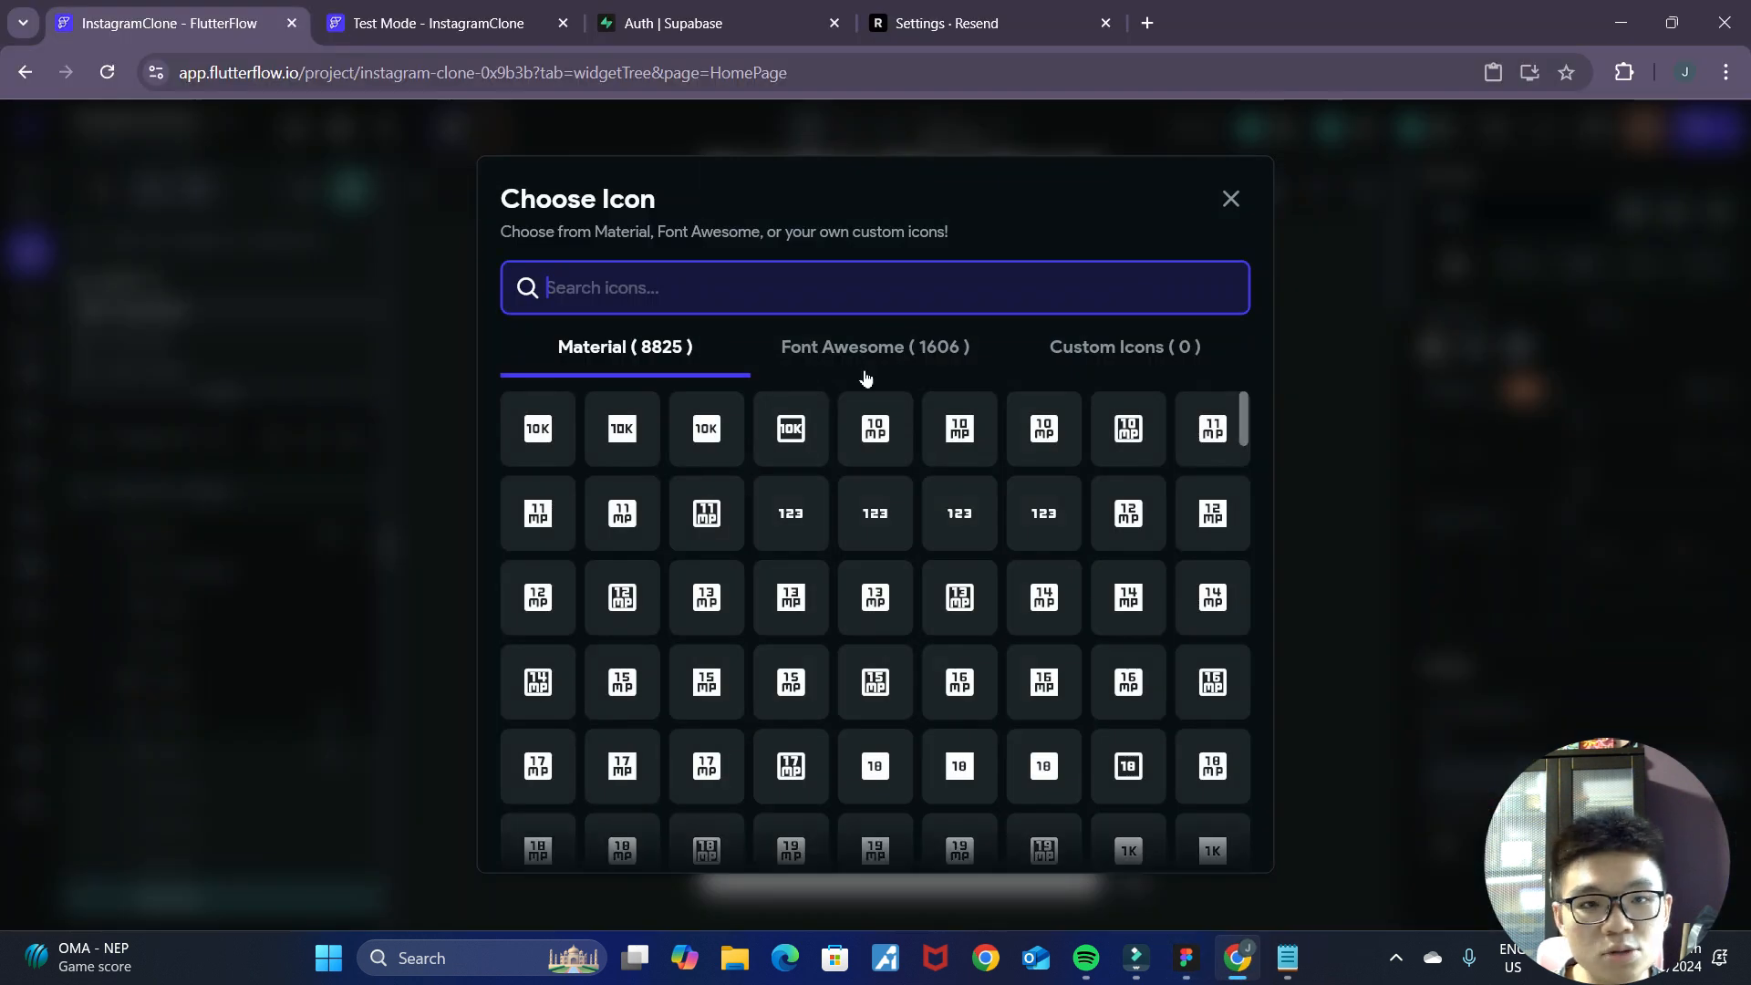
left_click(783, 372)
left_click(820, 299)
type("bookmark")
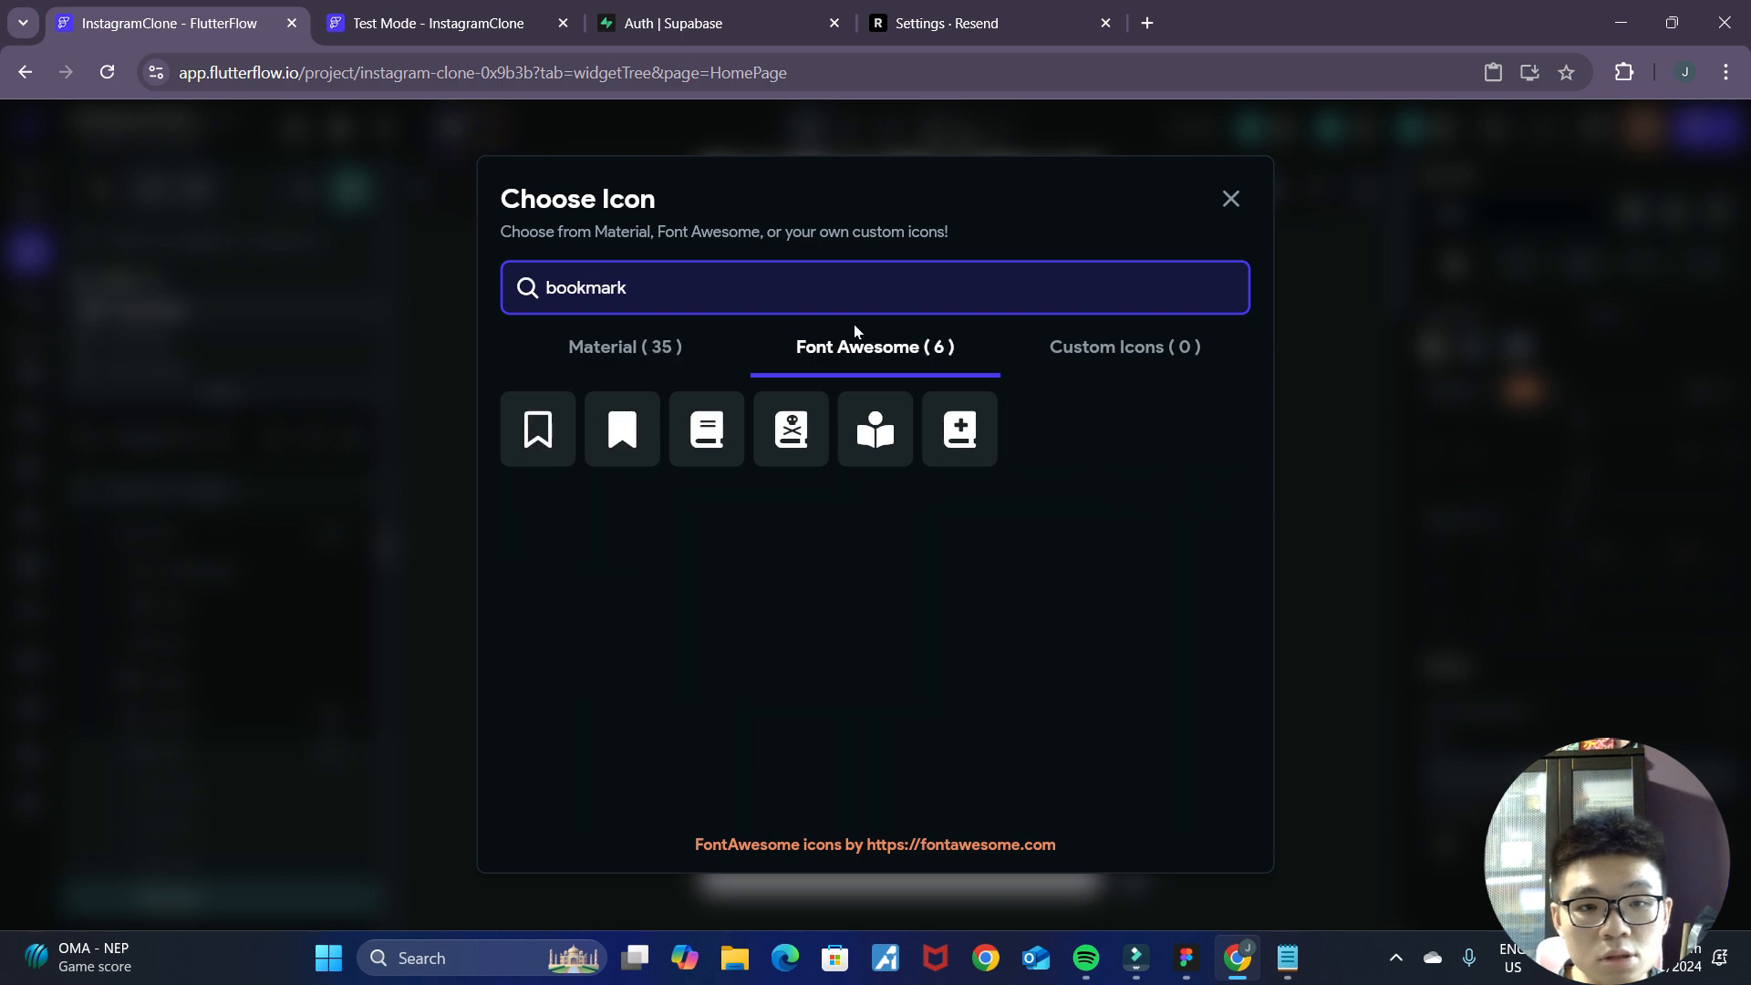
left_click(620, 431)
left_click(1298, 661)
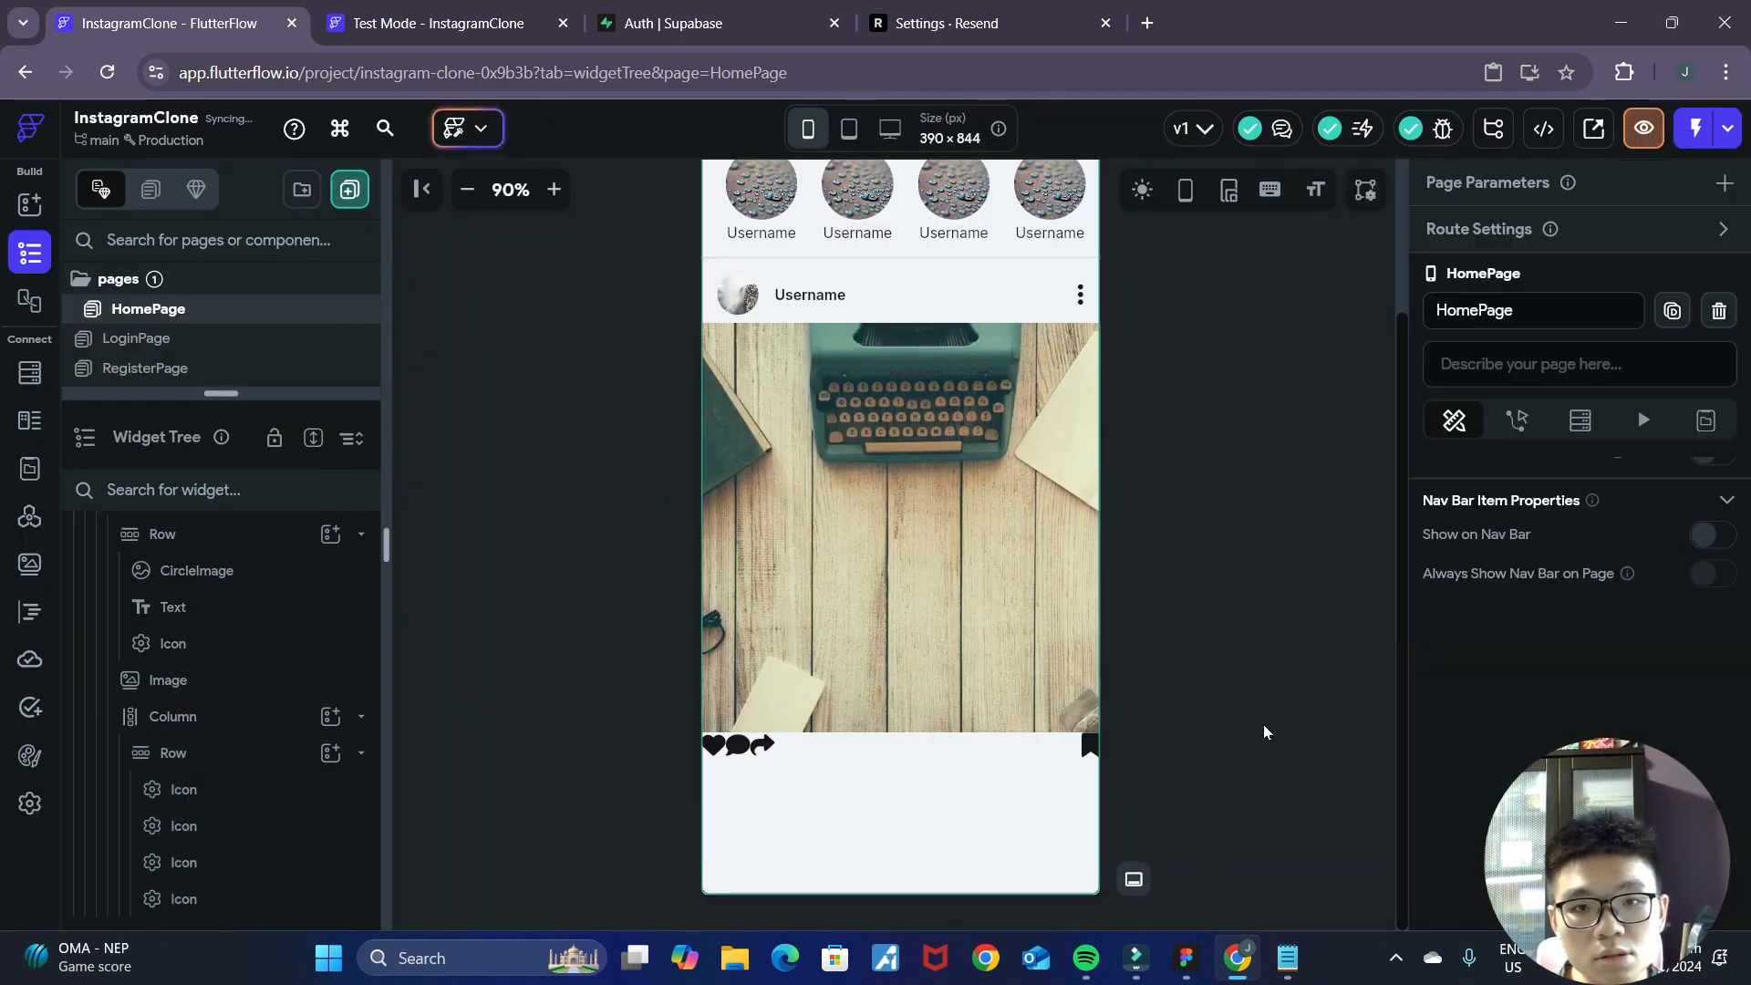
Set the left and right padding of the post's action Row to 16.
scroll(1264, 732, "up", 2)
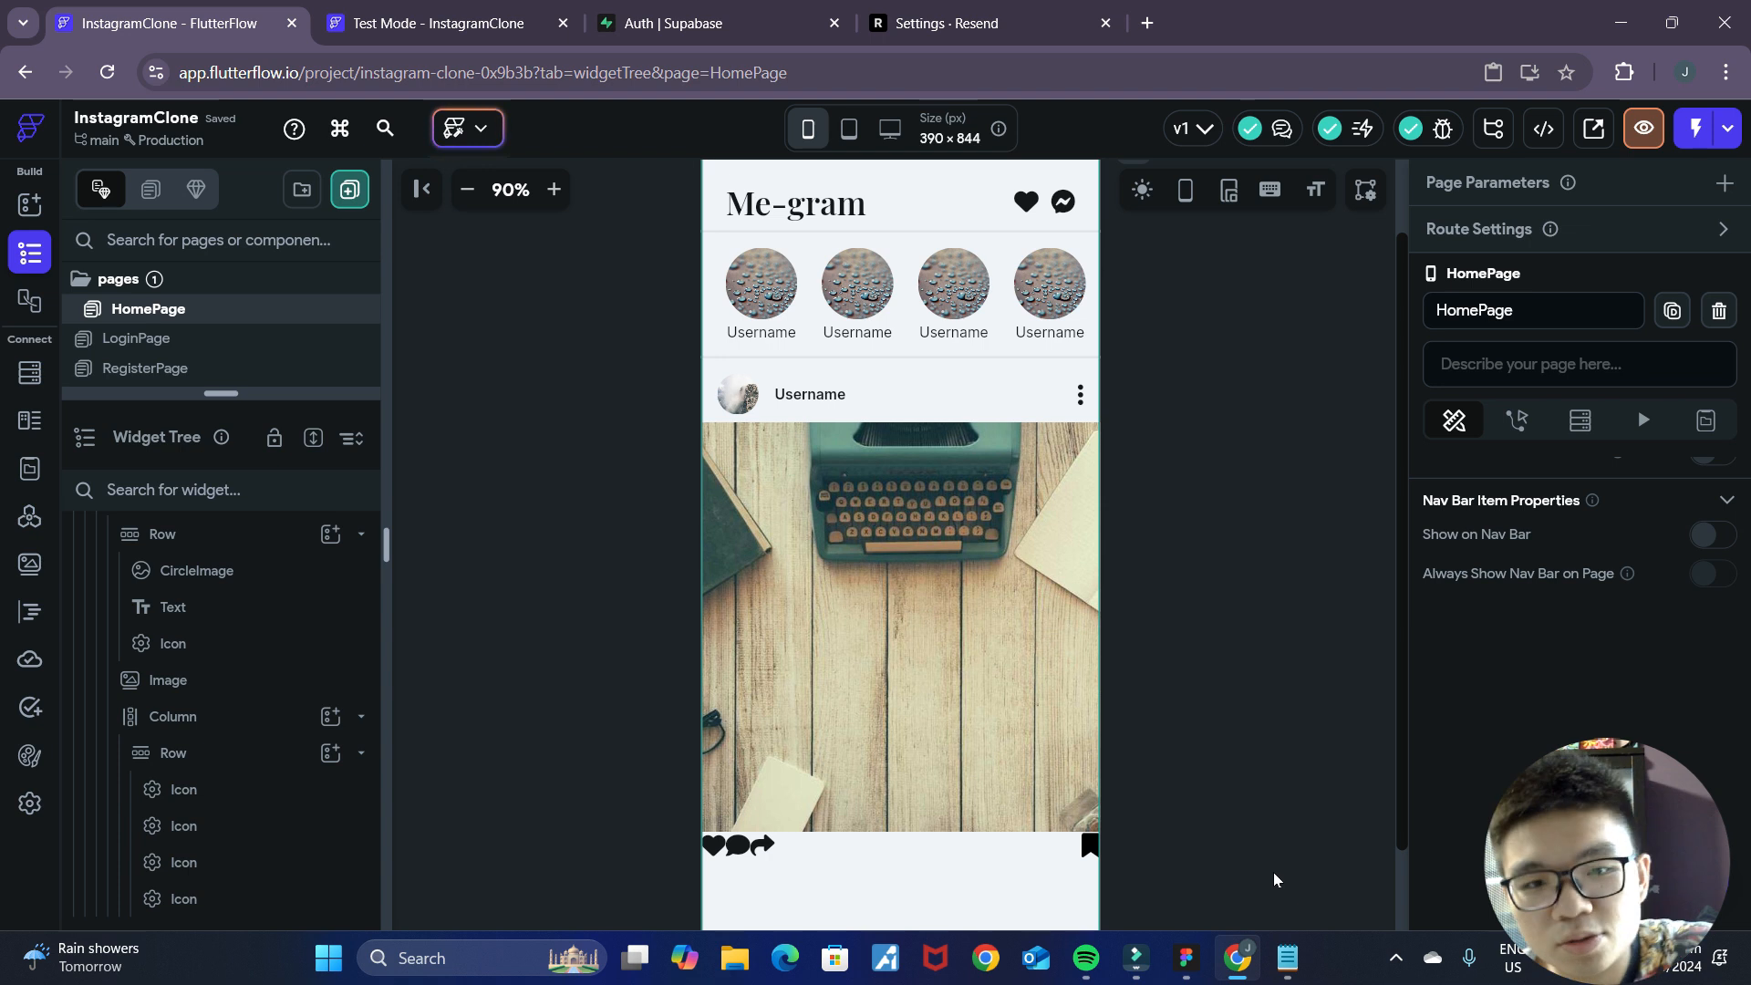
left_click(825, 850)
scroll(1185, 749, "down", 2)
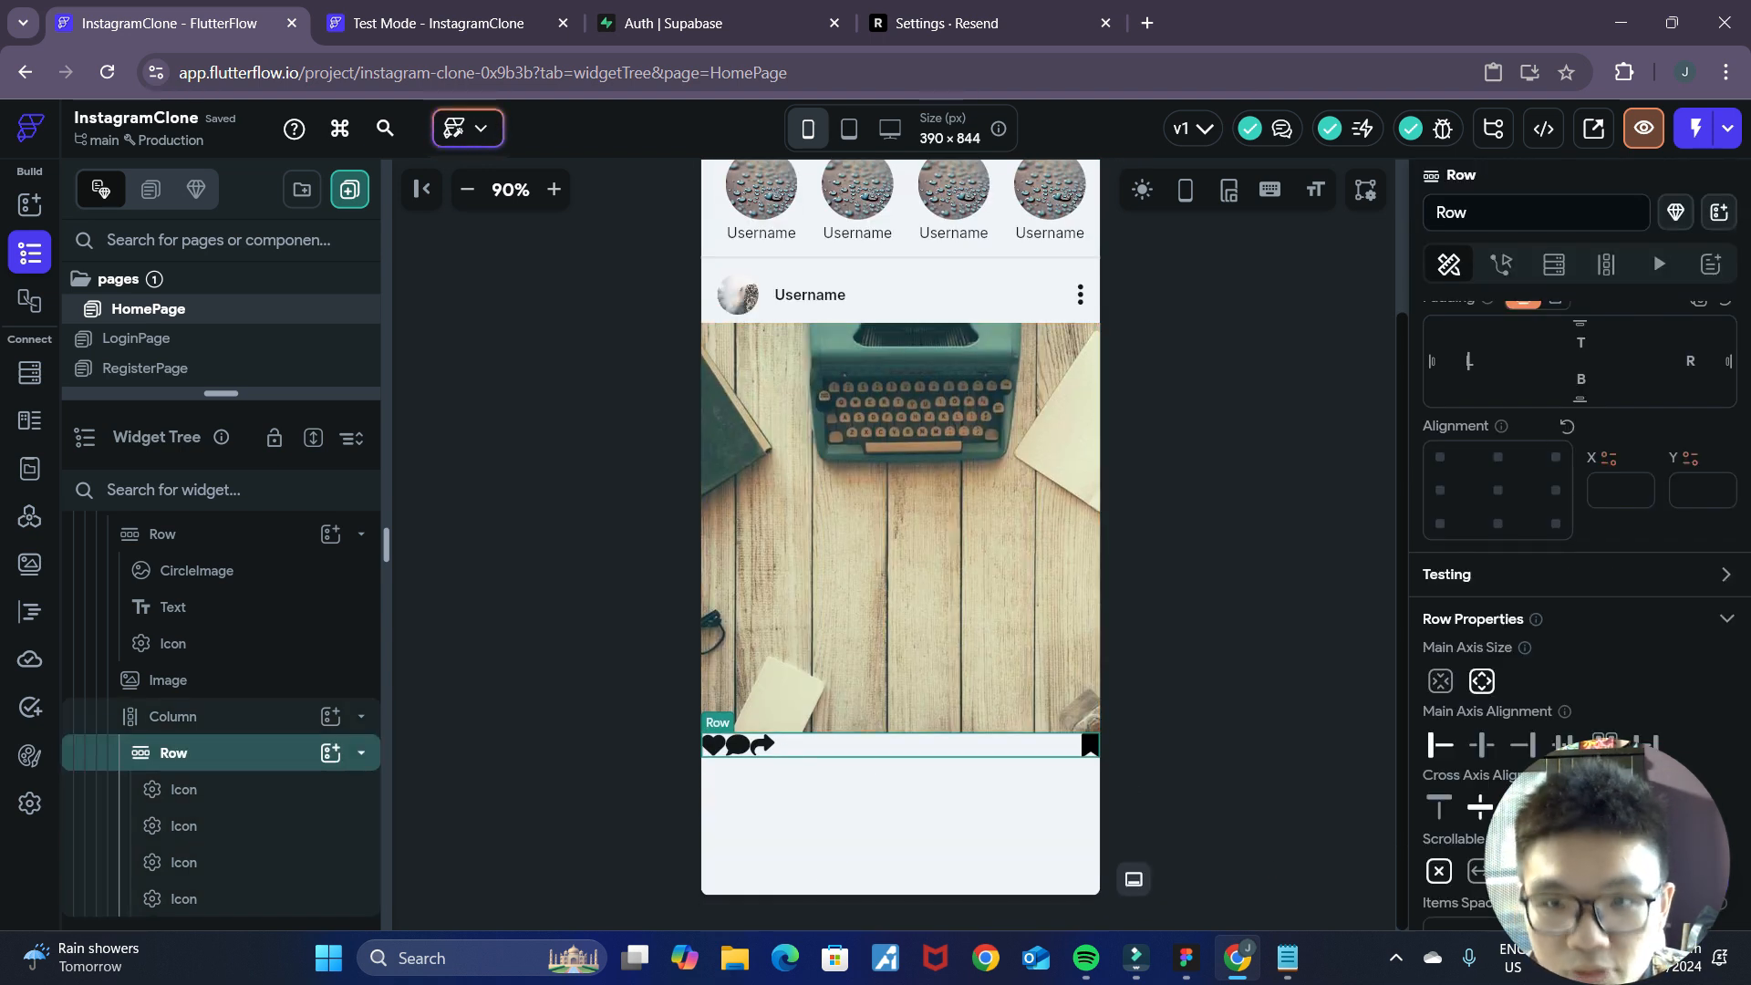
type("16")
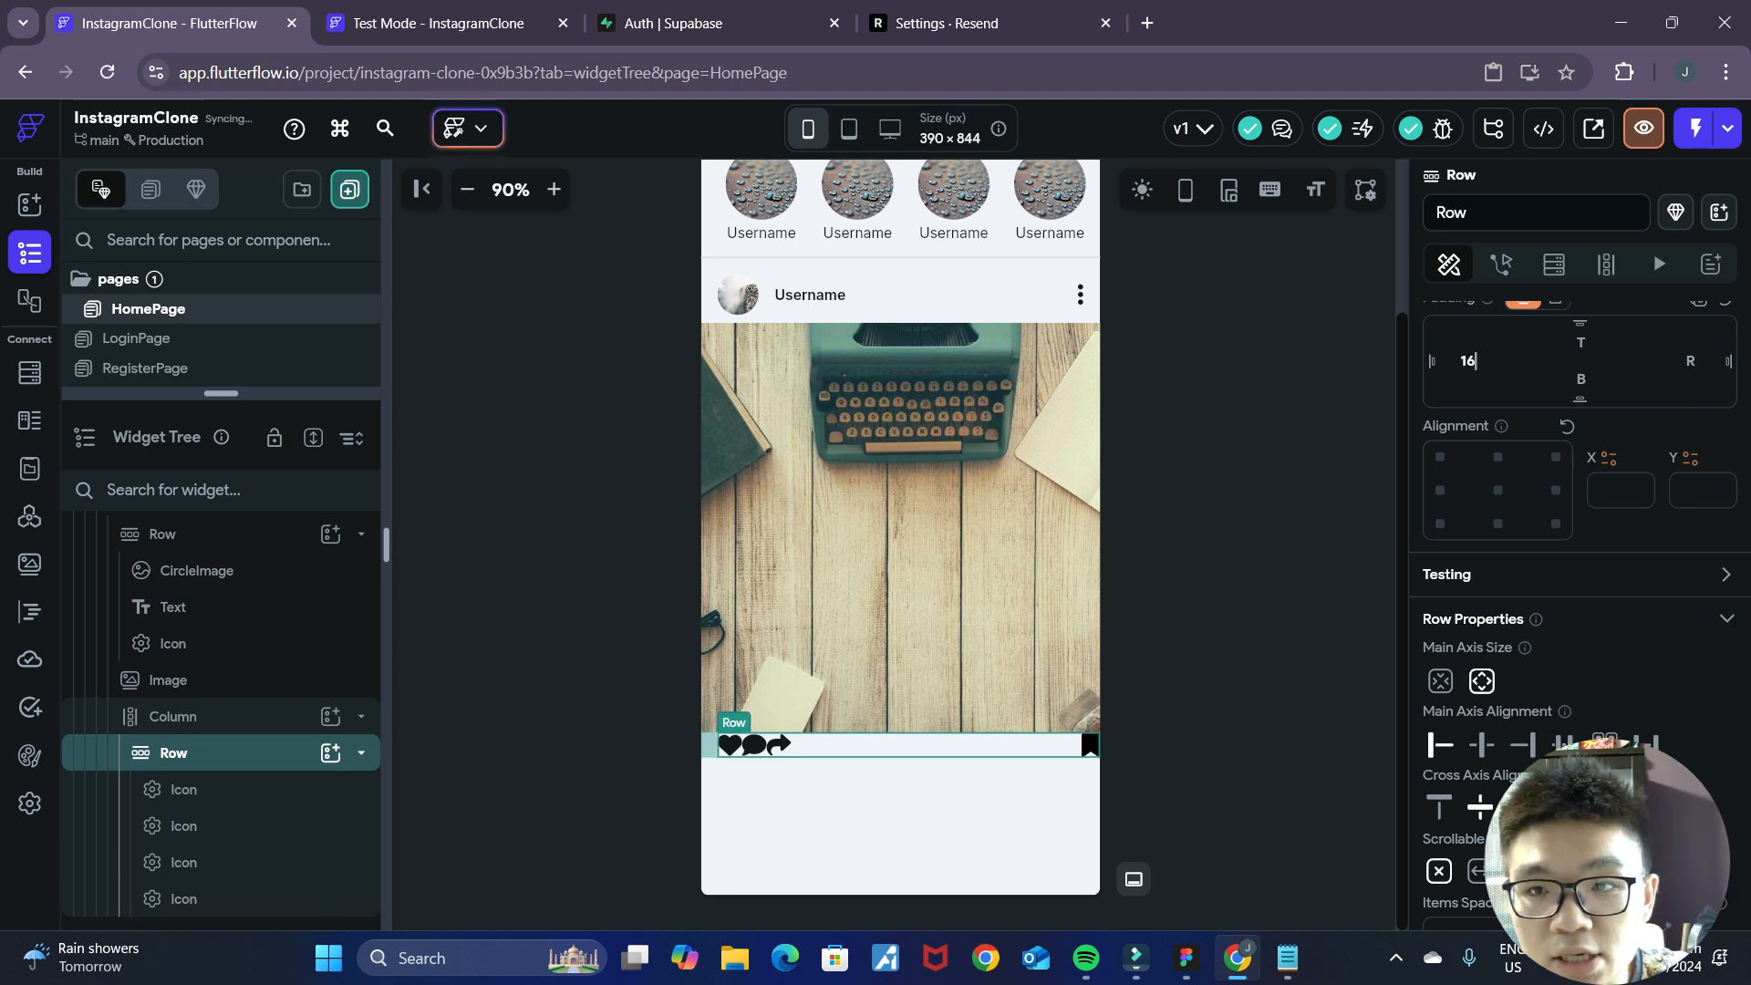
Set the right padding of the action Row's heart and comment icons to 6.
left_click(749, 747)
left_click(752, 750)
left_click(728, 750)
left_click(753, 750)
left_click(727, 750)
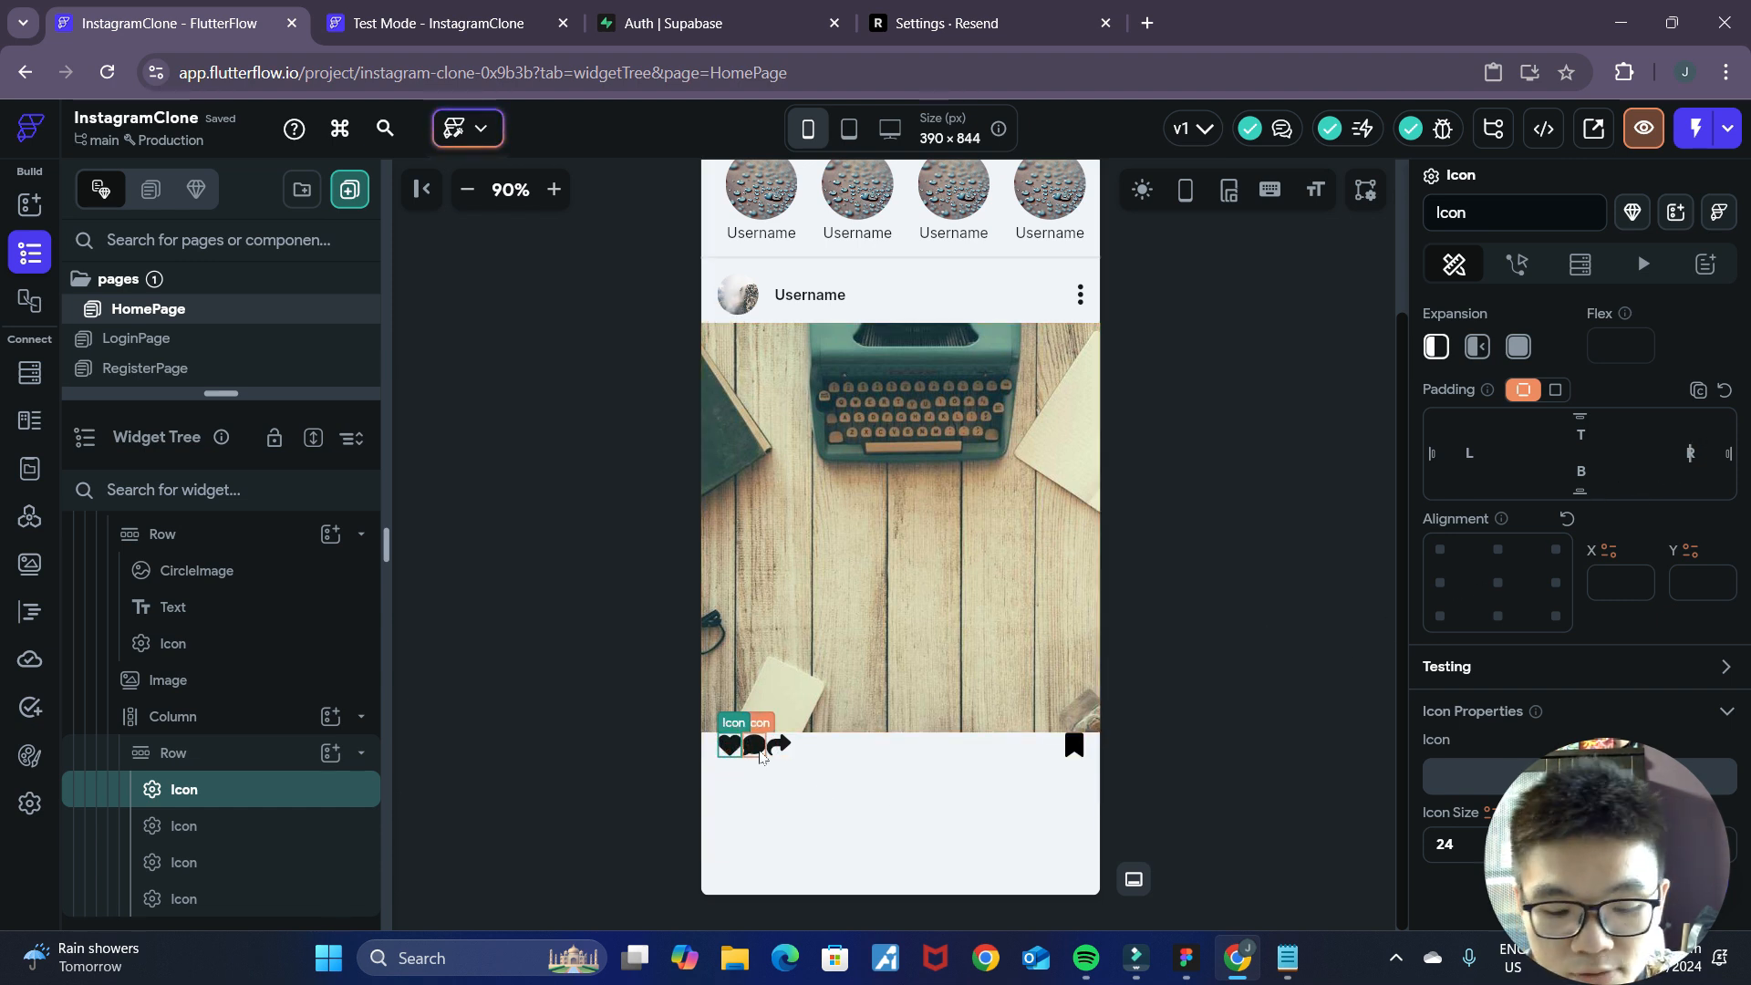
left_click(761, 750)
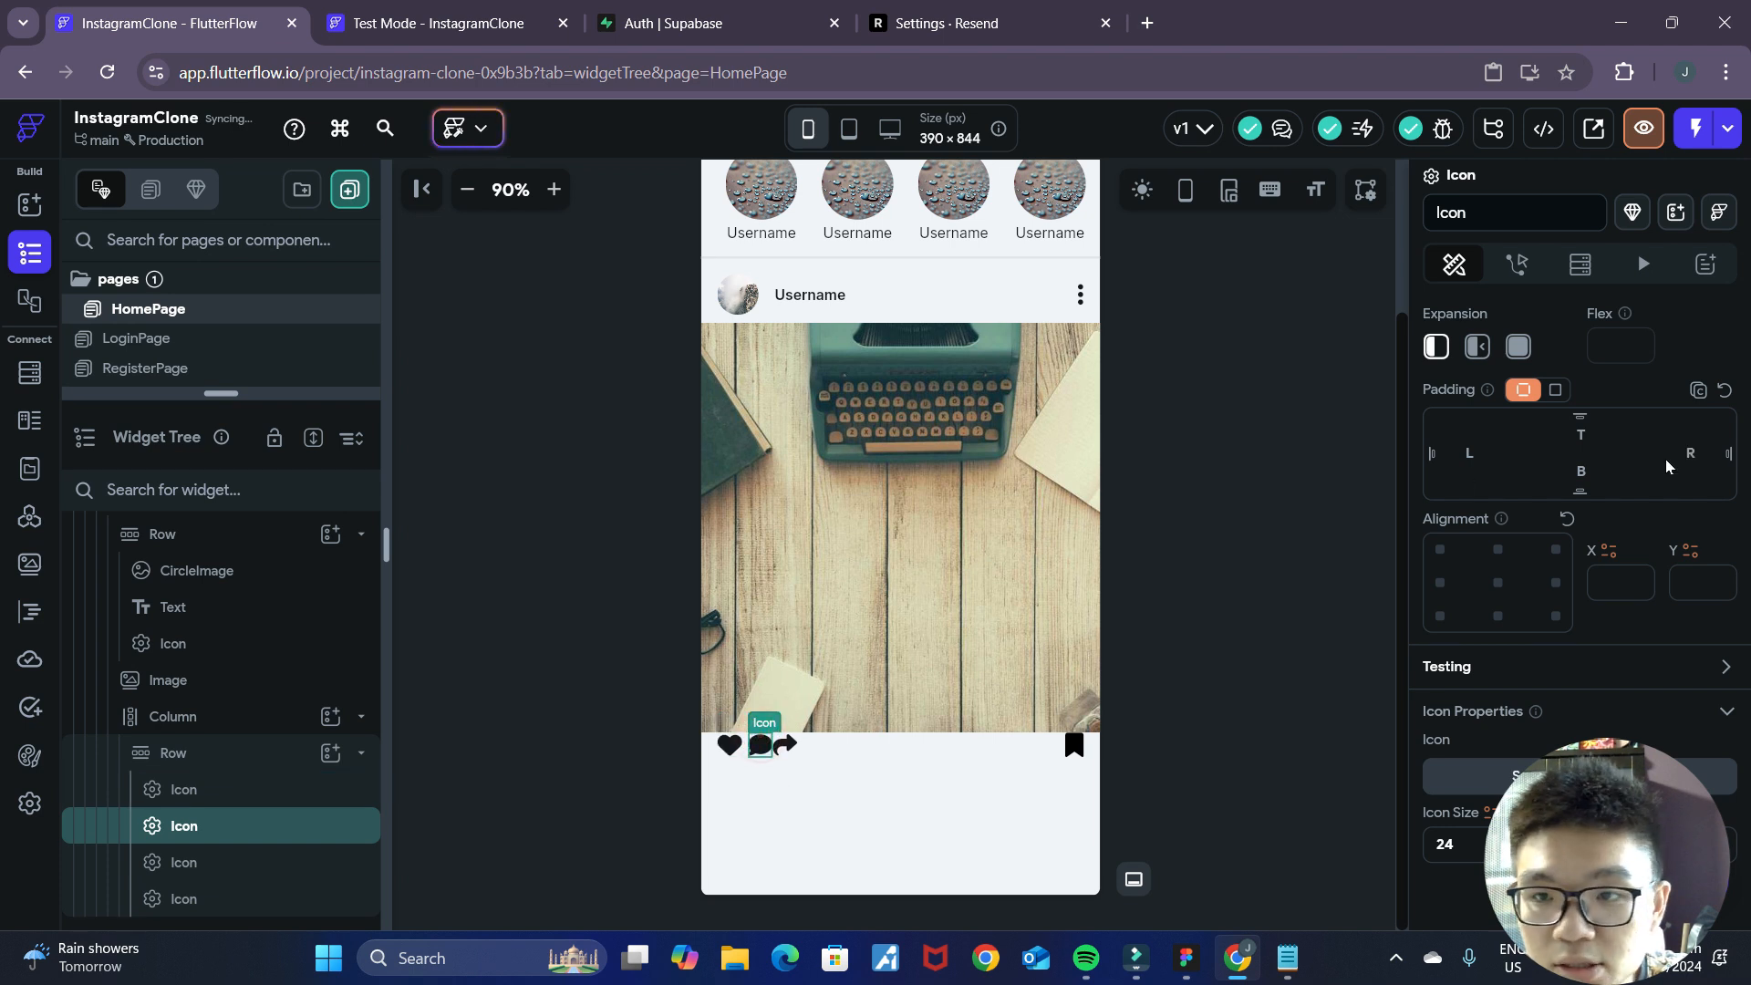
left_click(1130, 663)
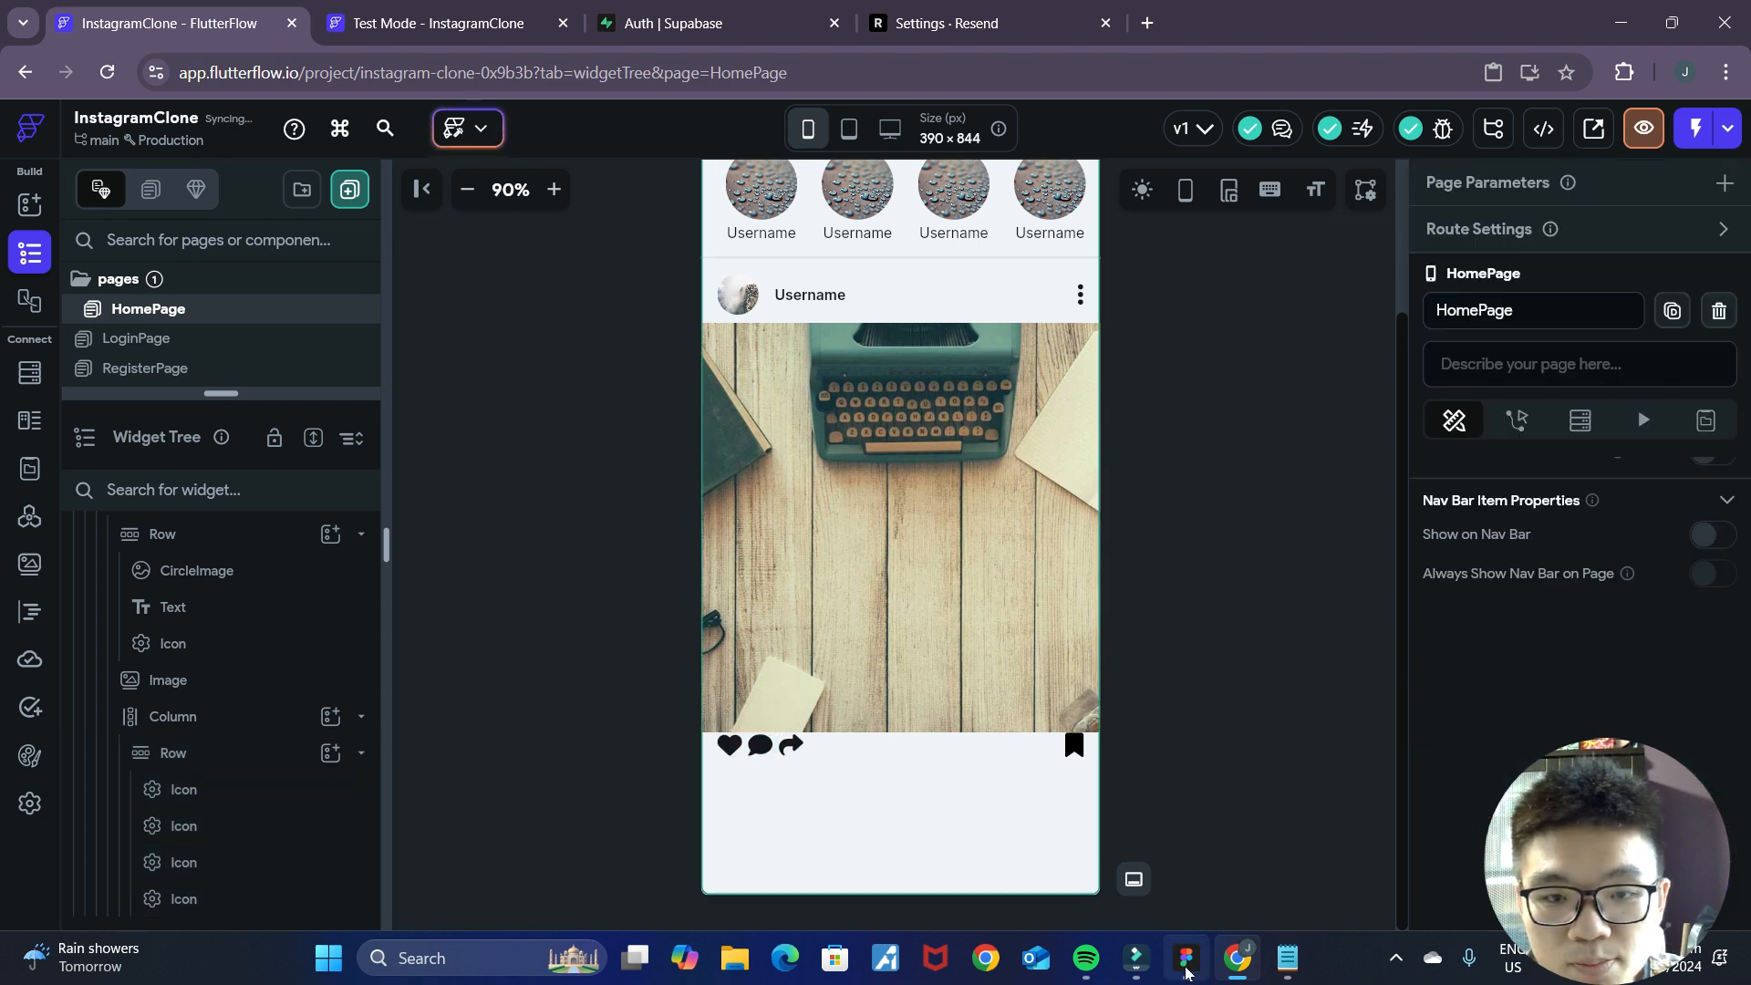
Check the icon spacing in the Figma mockup and increase the right padding of the heart and comment icons.
left_click(1190, 962)
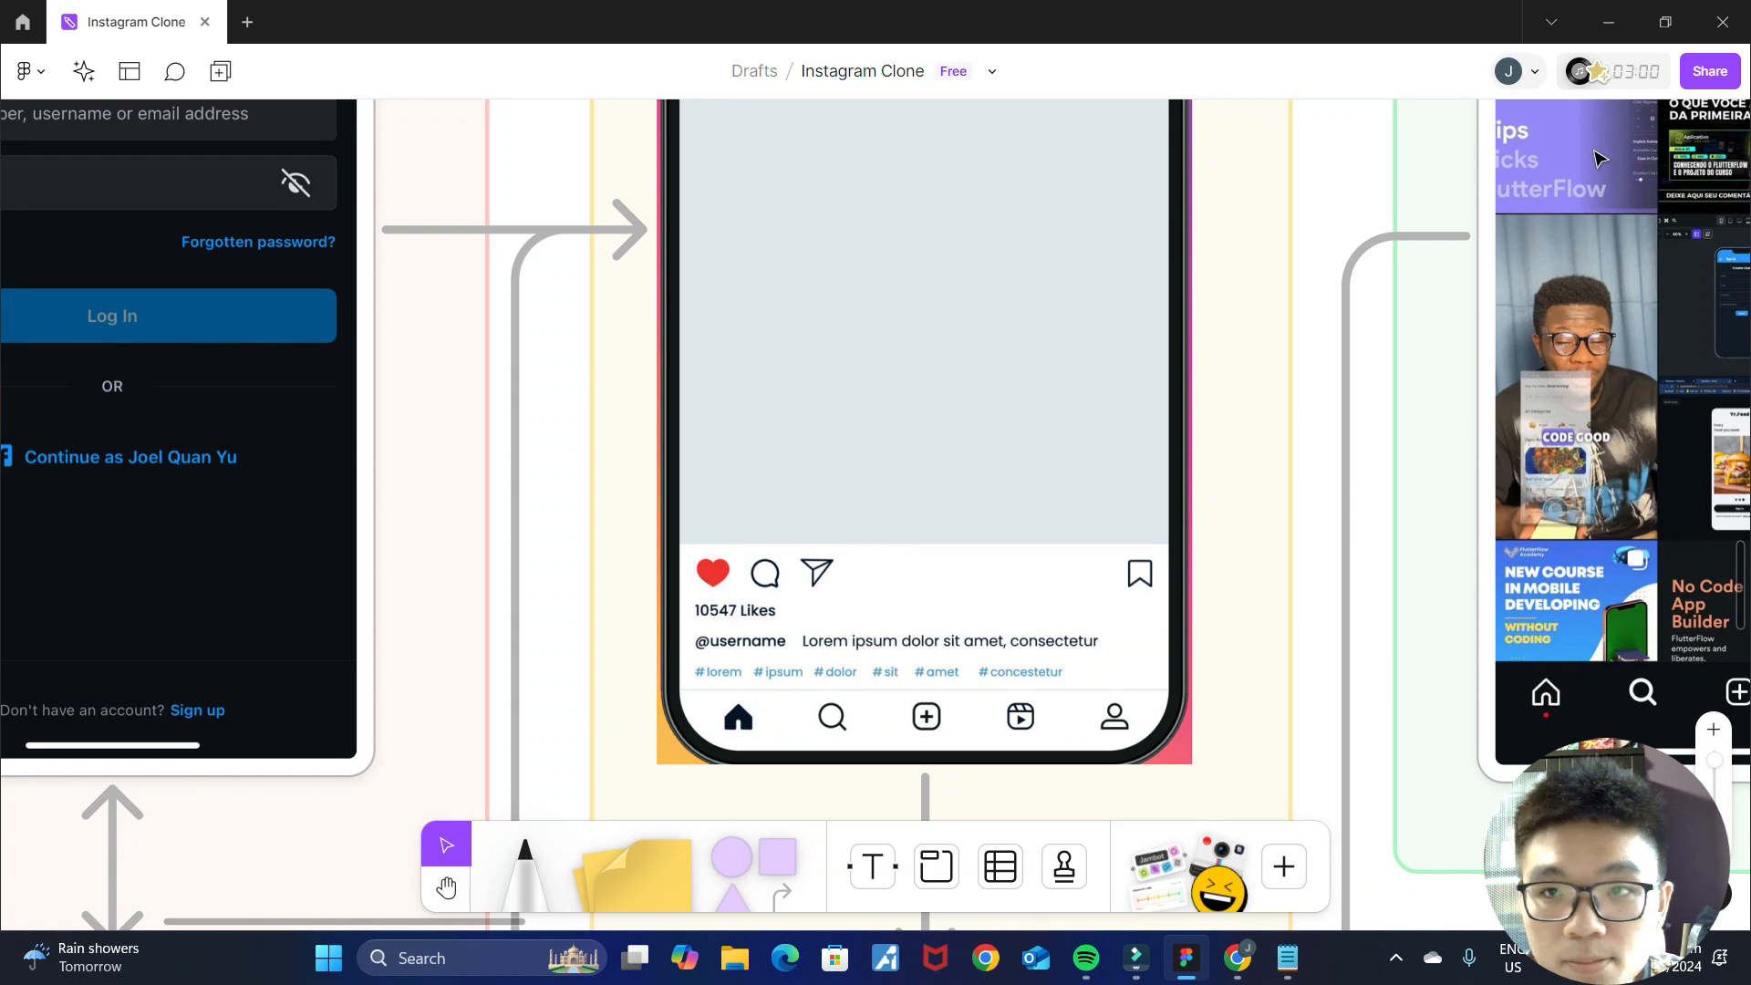
left_click(1588, 16)
left_click(739, 747)
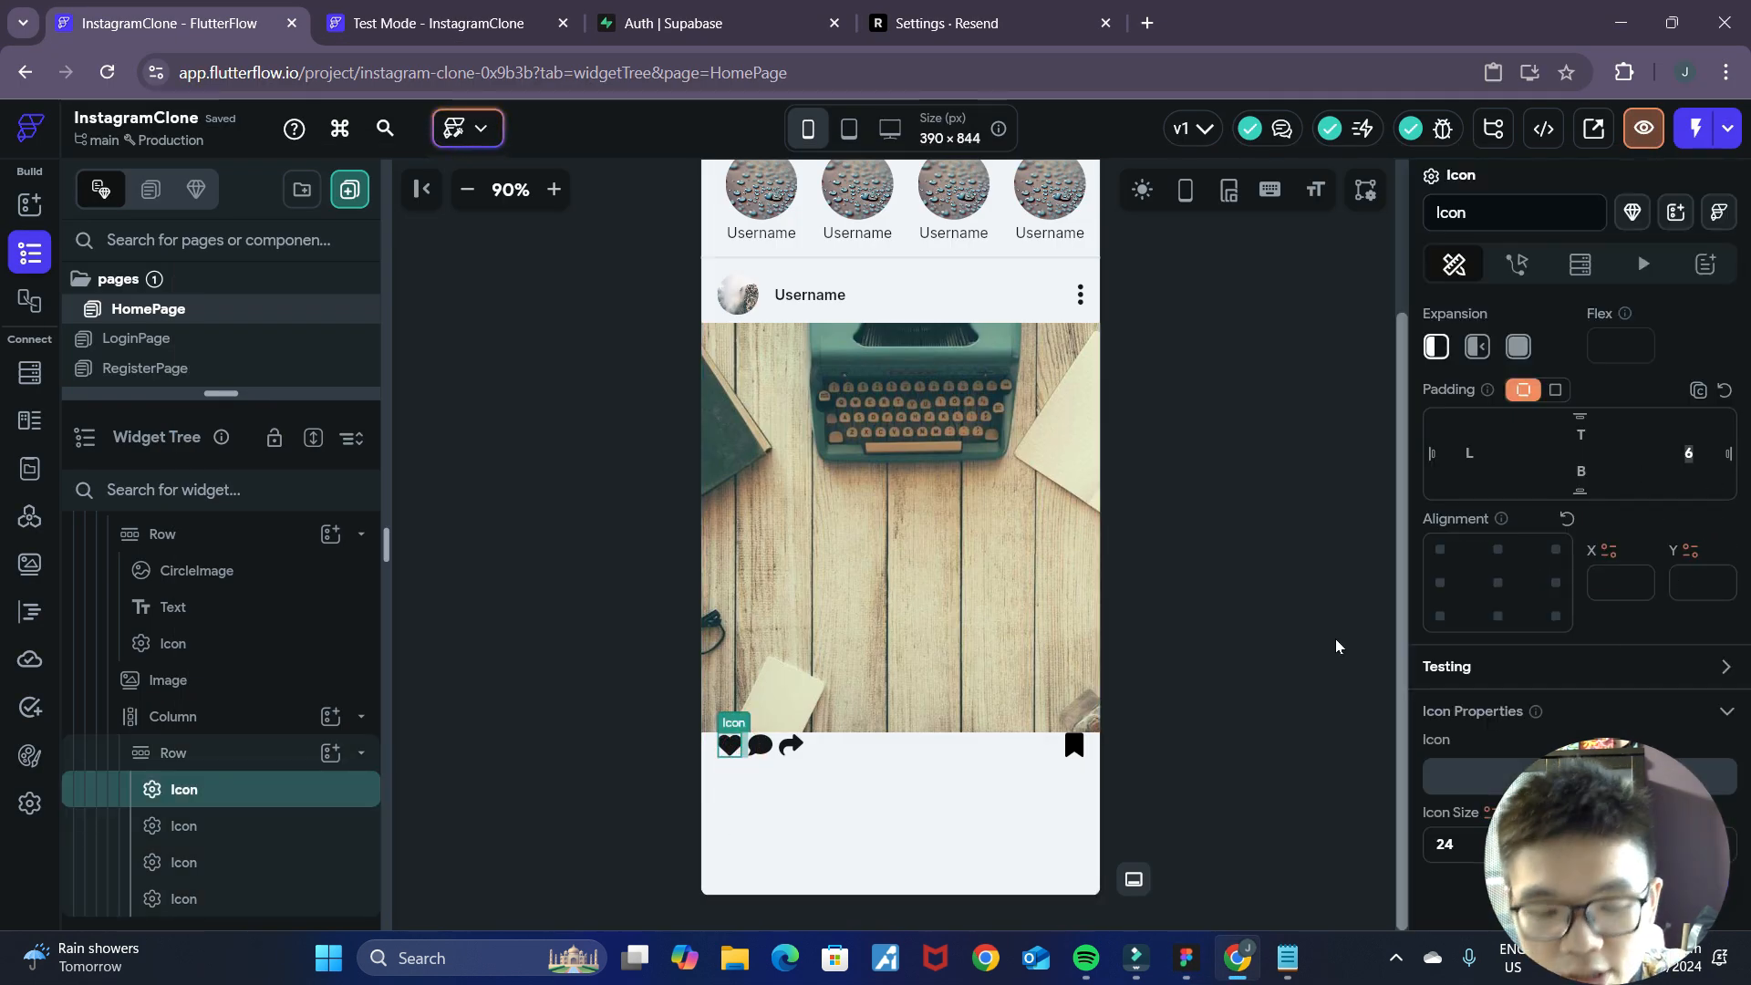
left_click(763, 745)
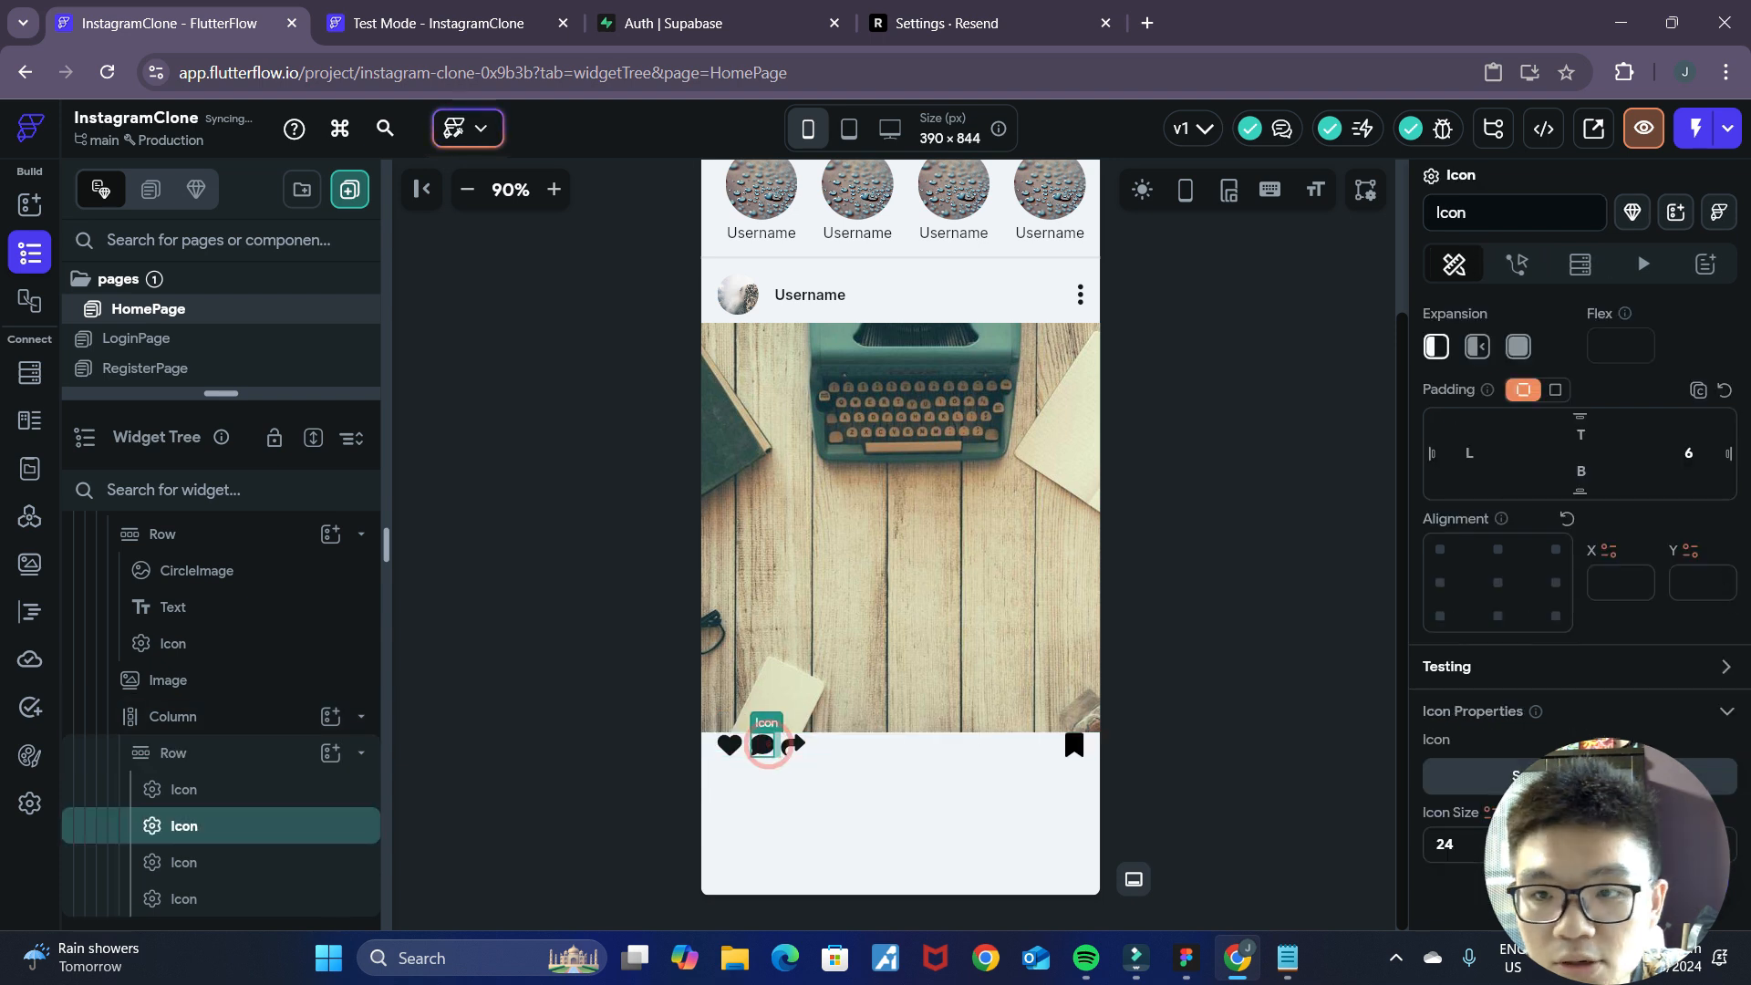
left_click(1238, 656)
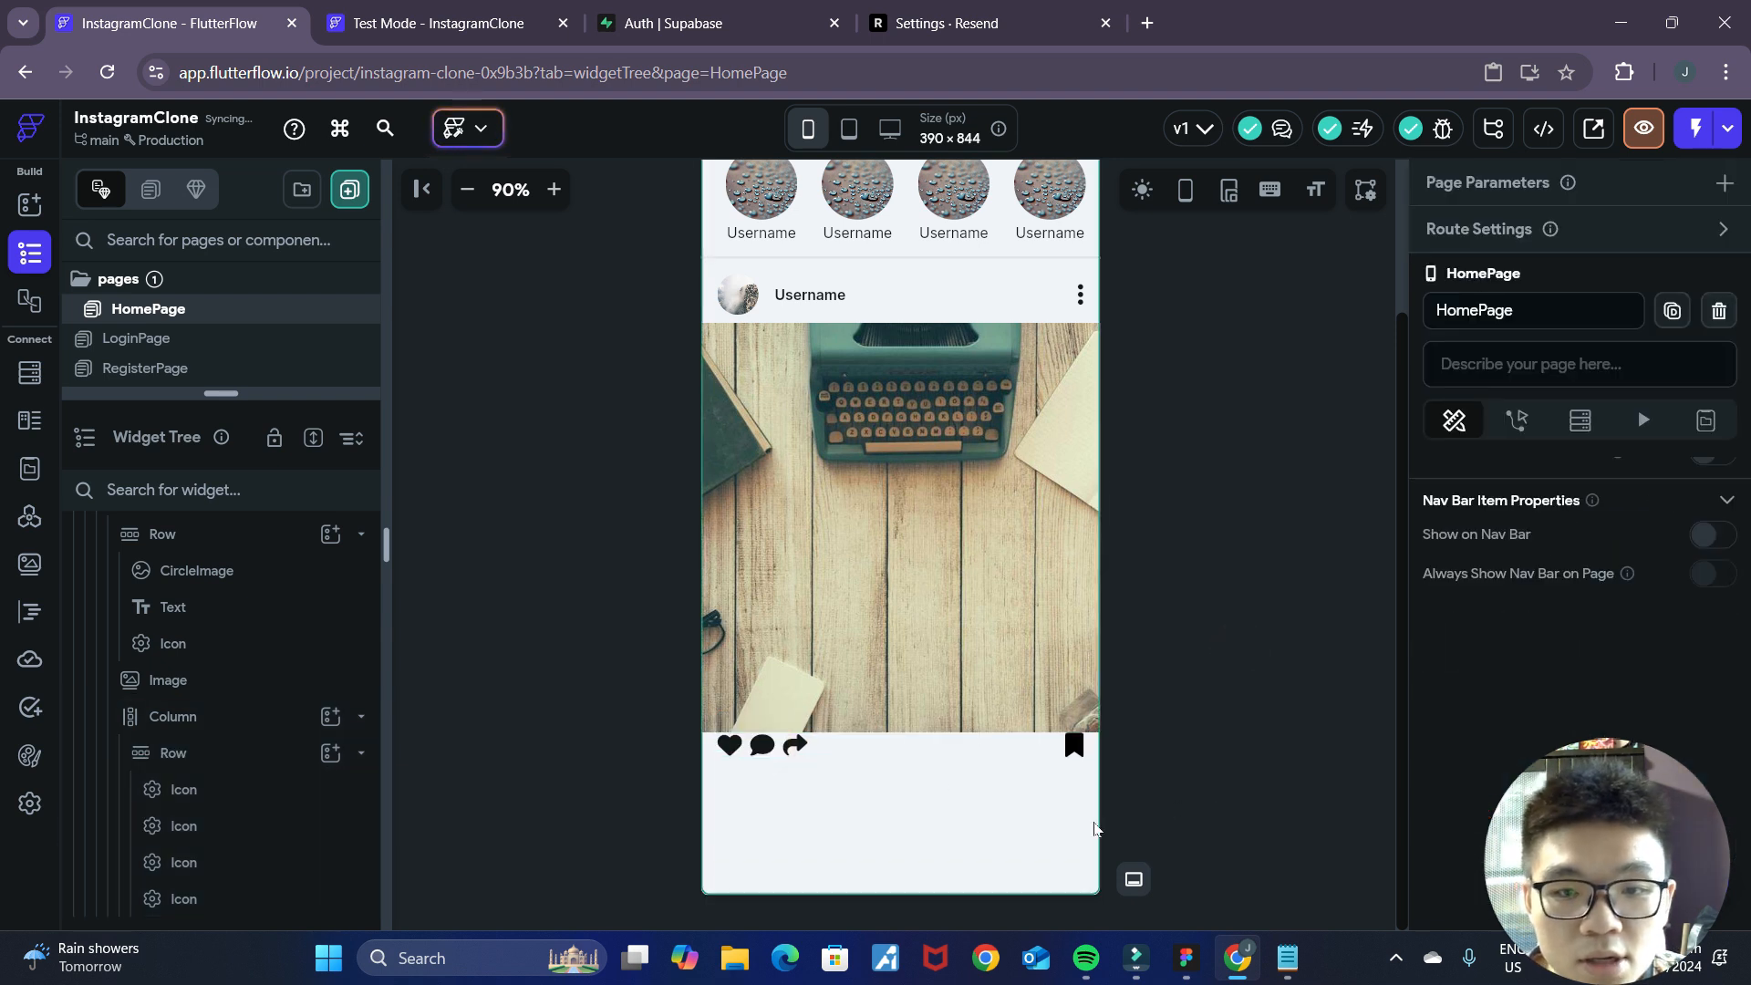
Set the top and bottom padding of the post's action Row to 8.
left_click(935, 745)
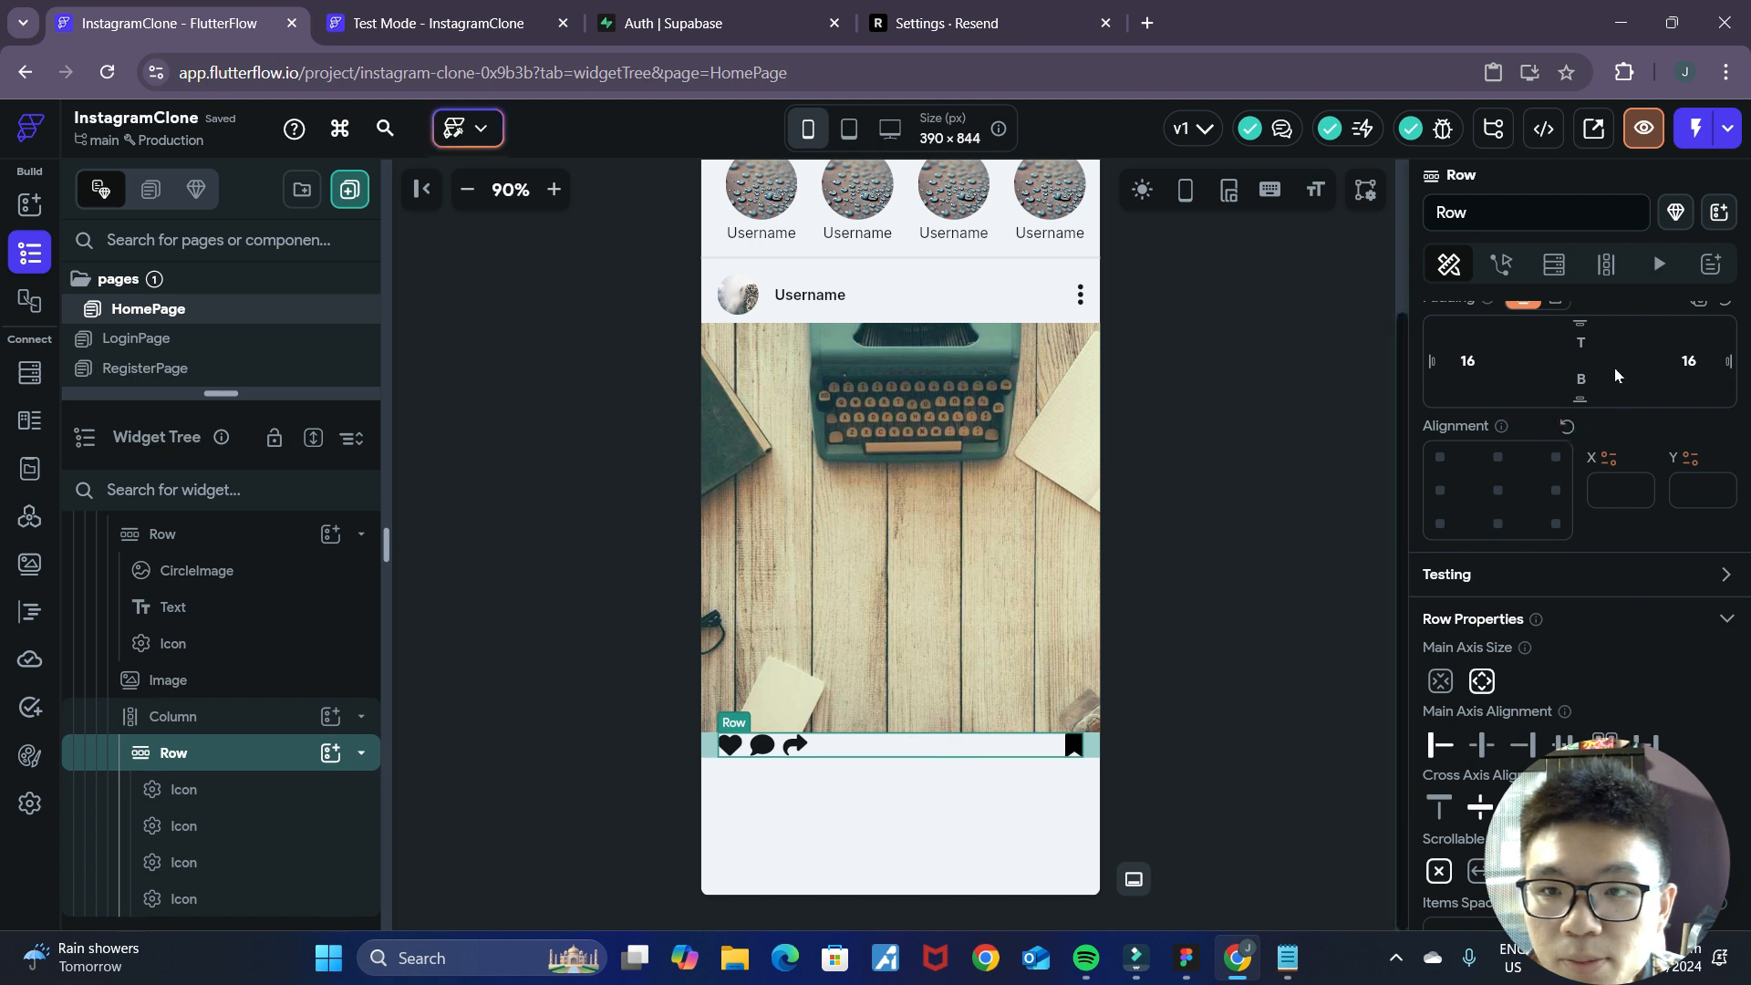
left_click(1290, 625)
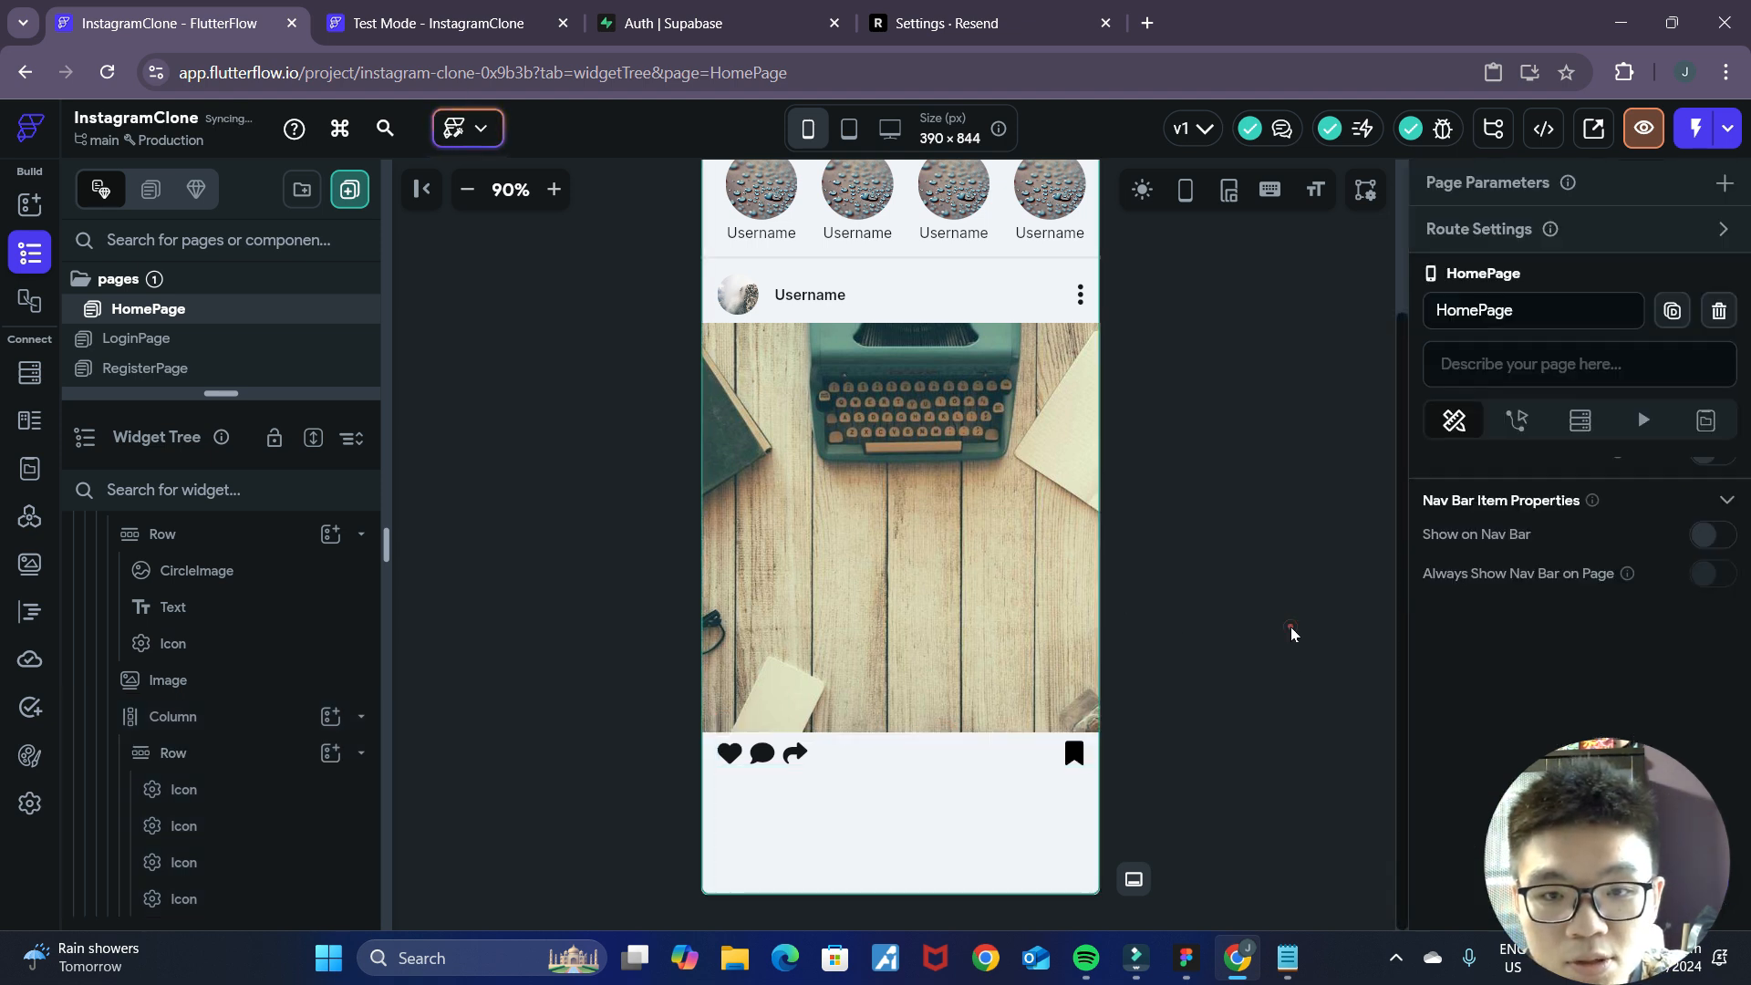
left_click(944, 756)
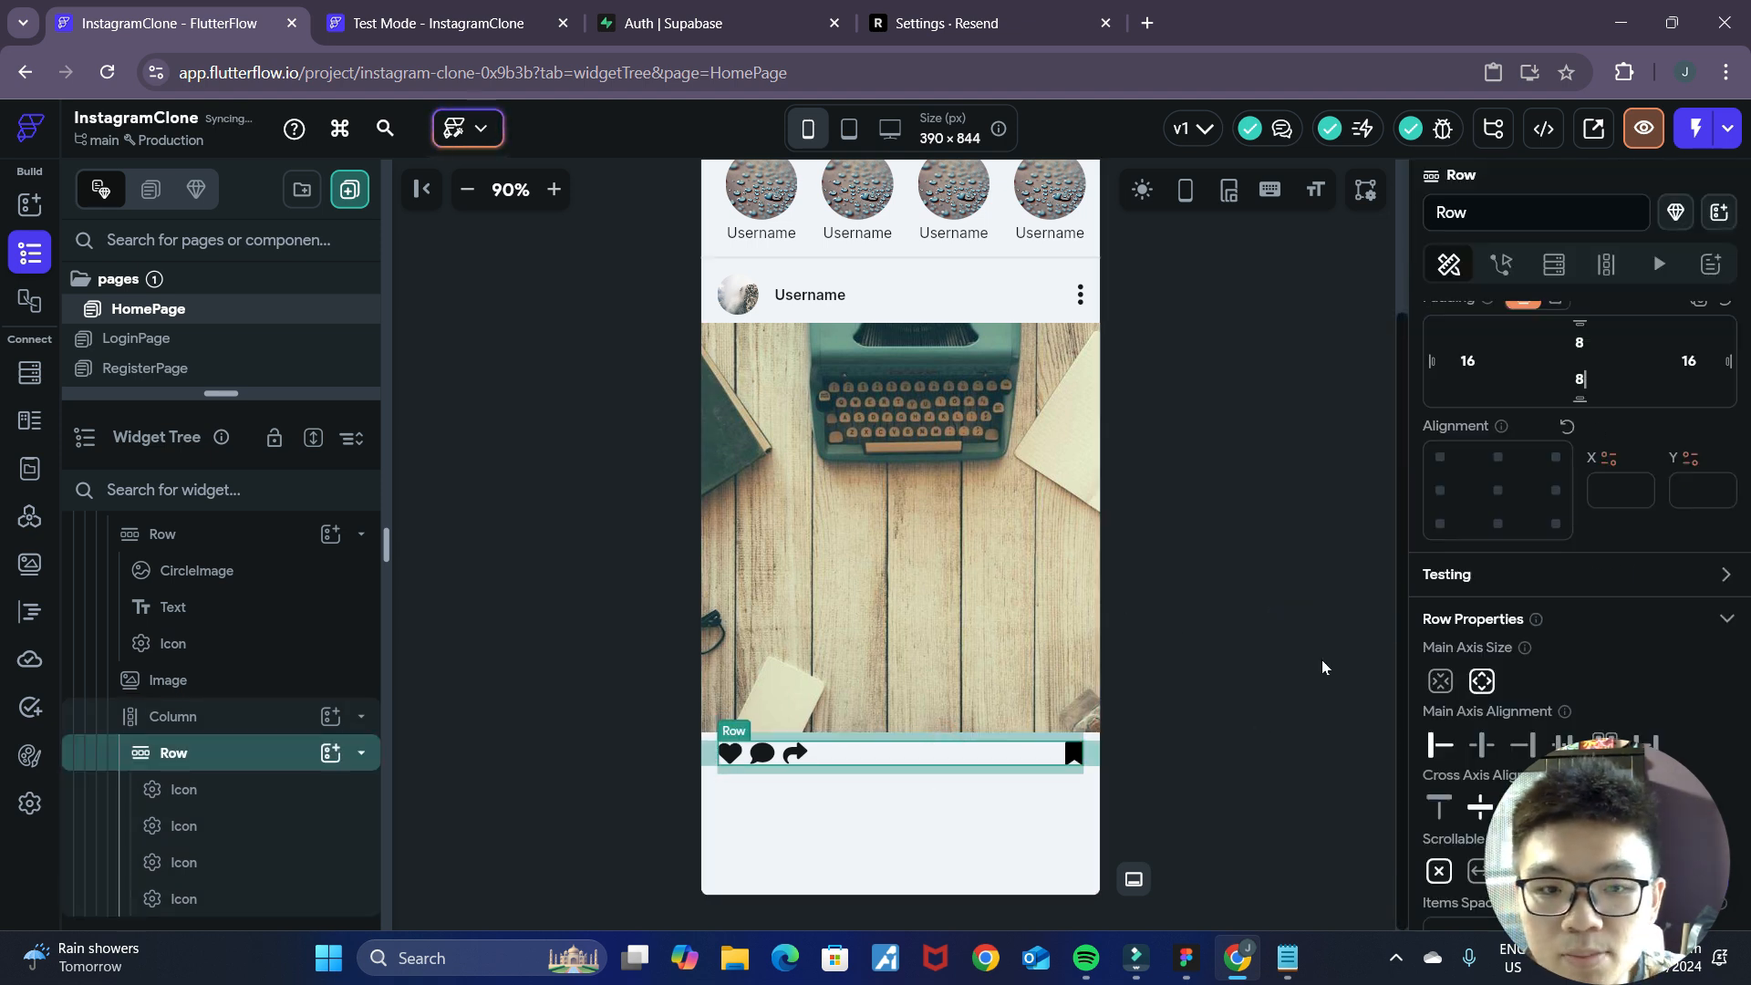
left_click(1321, 659)
left_click(1272, 626)
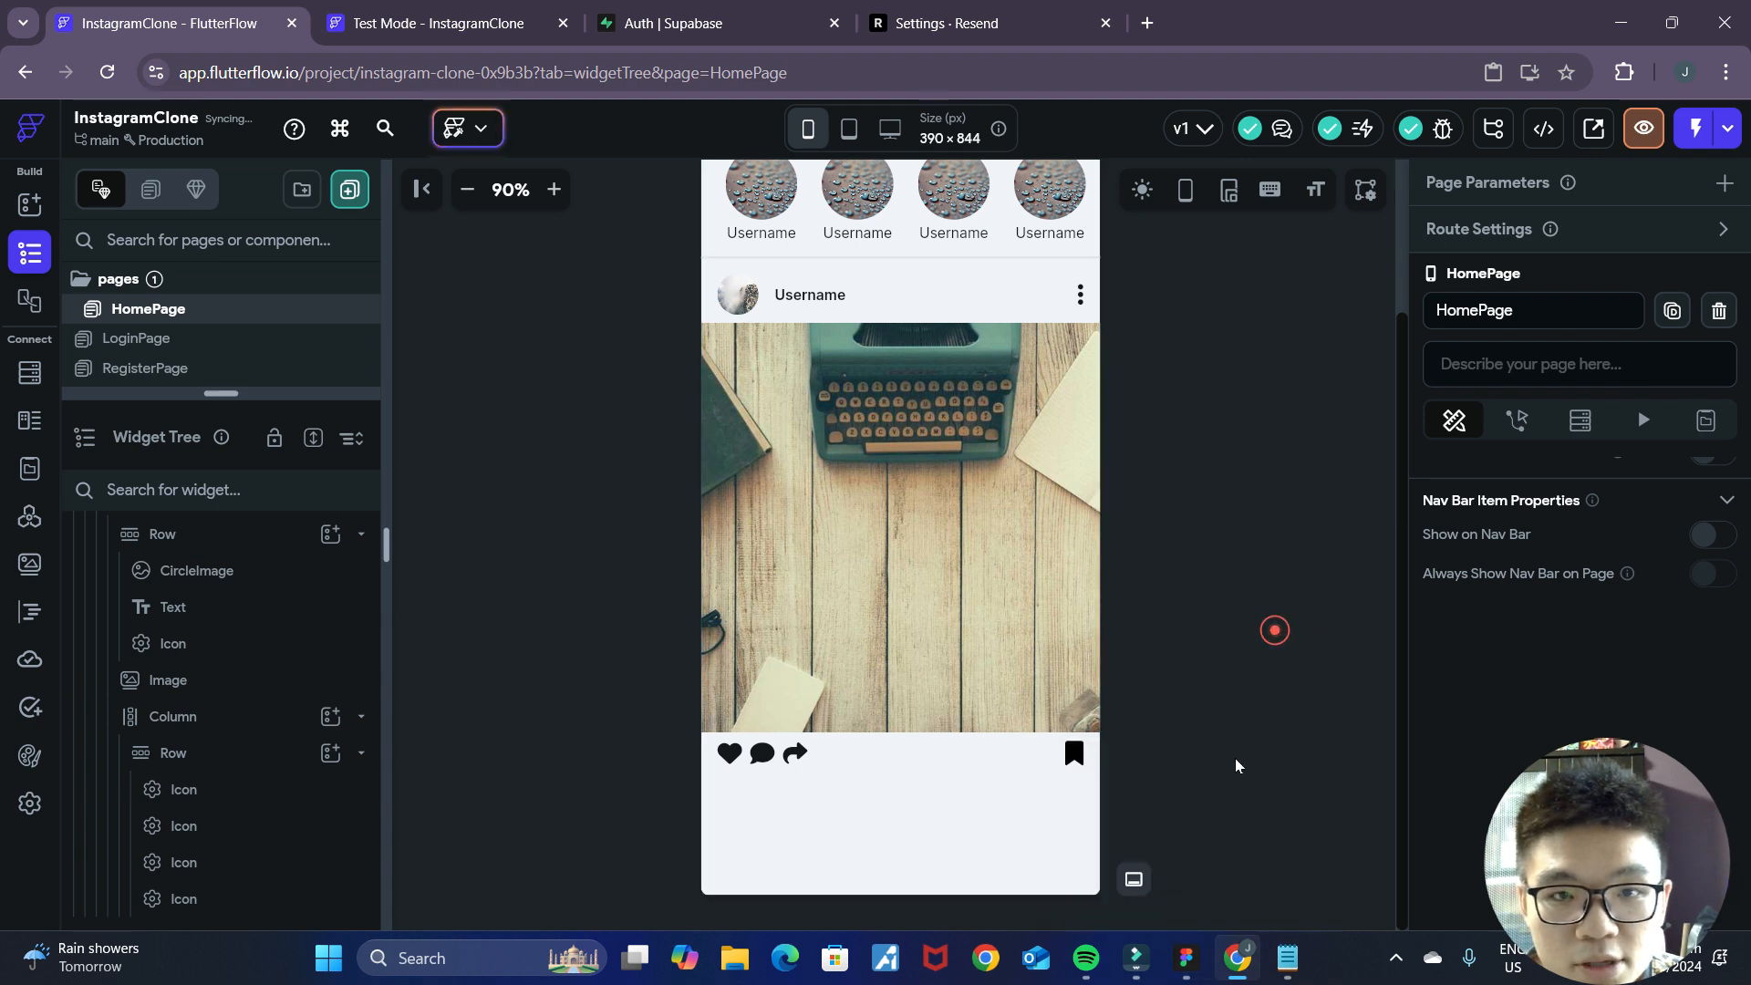
Check the Figma mockup and add a Text widget below the action Row in the post's inner Column.
left_click(1183, 957)
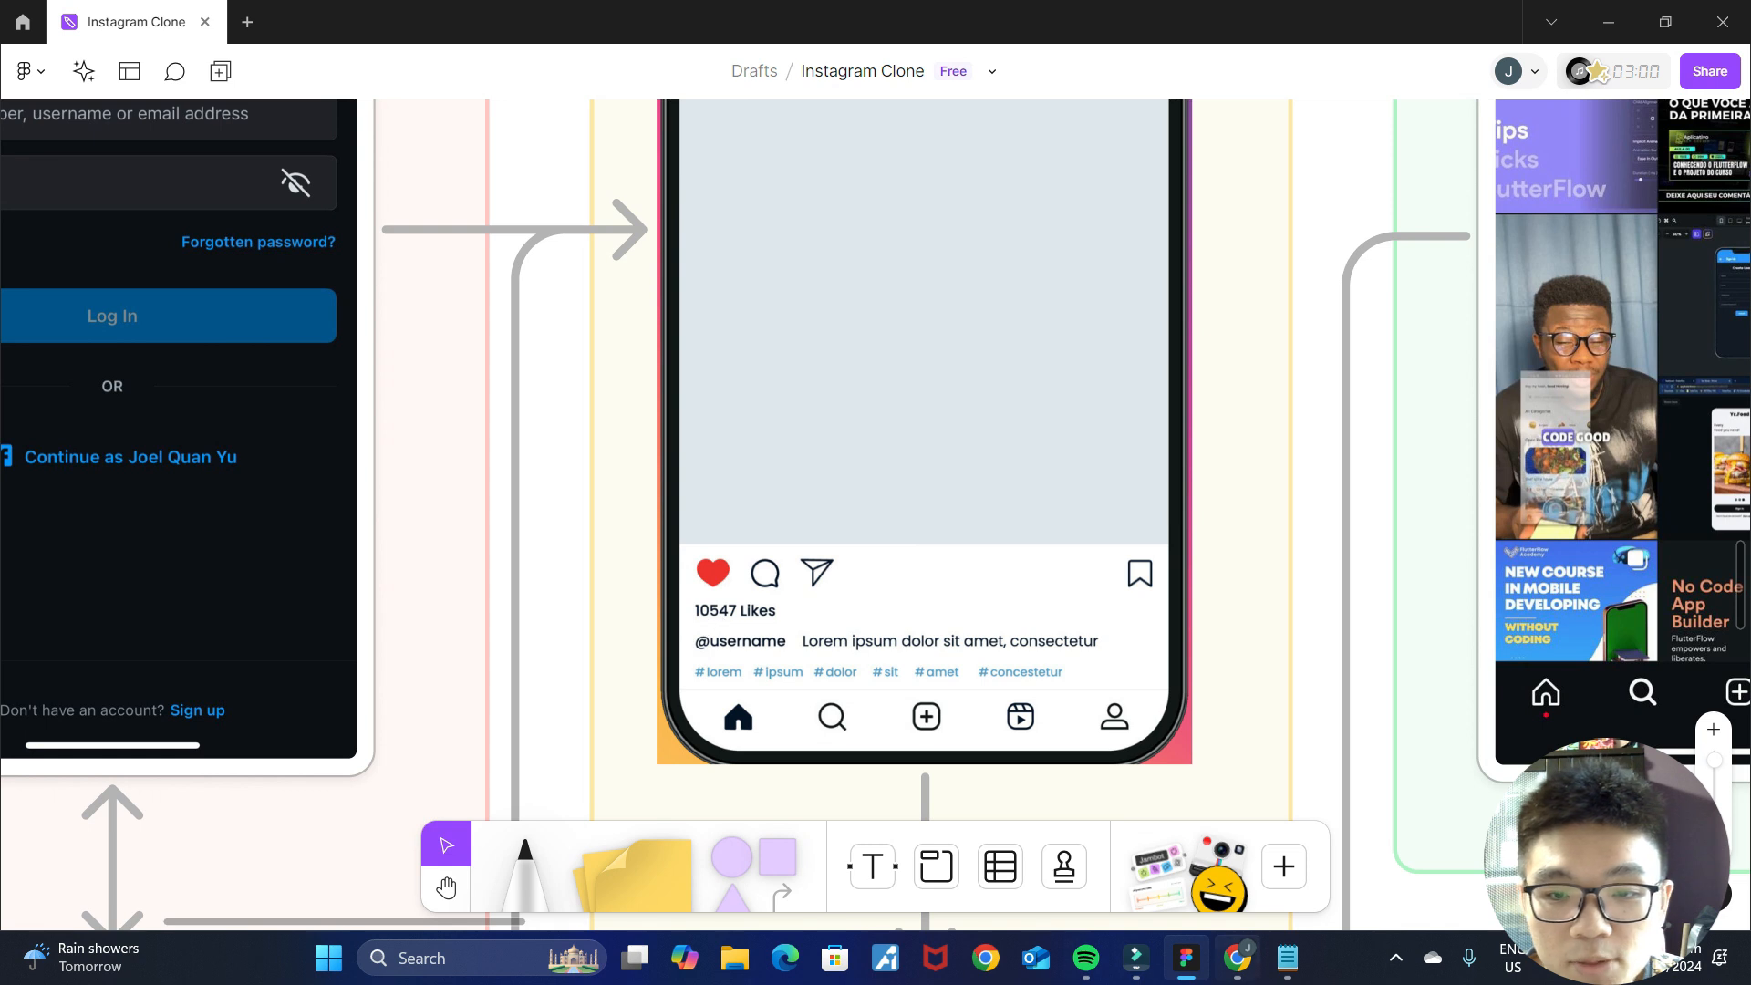
left_click(1236, 958)
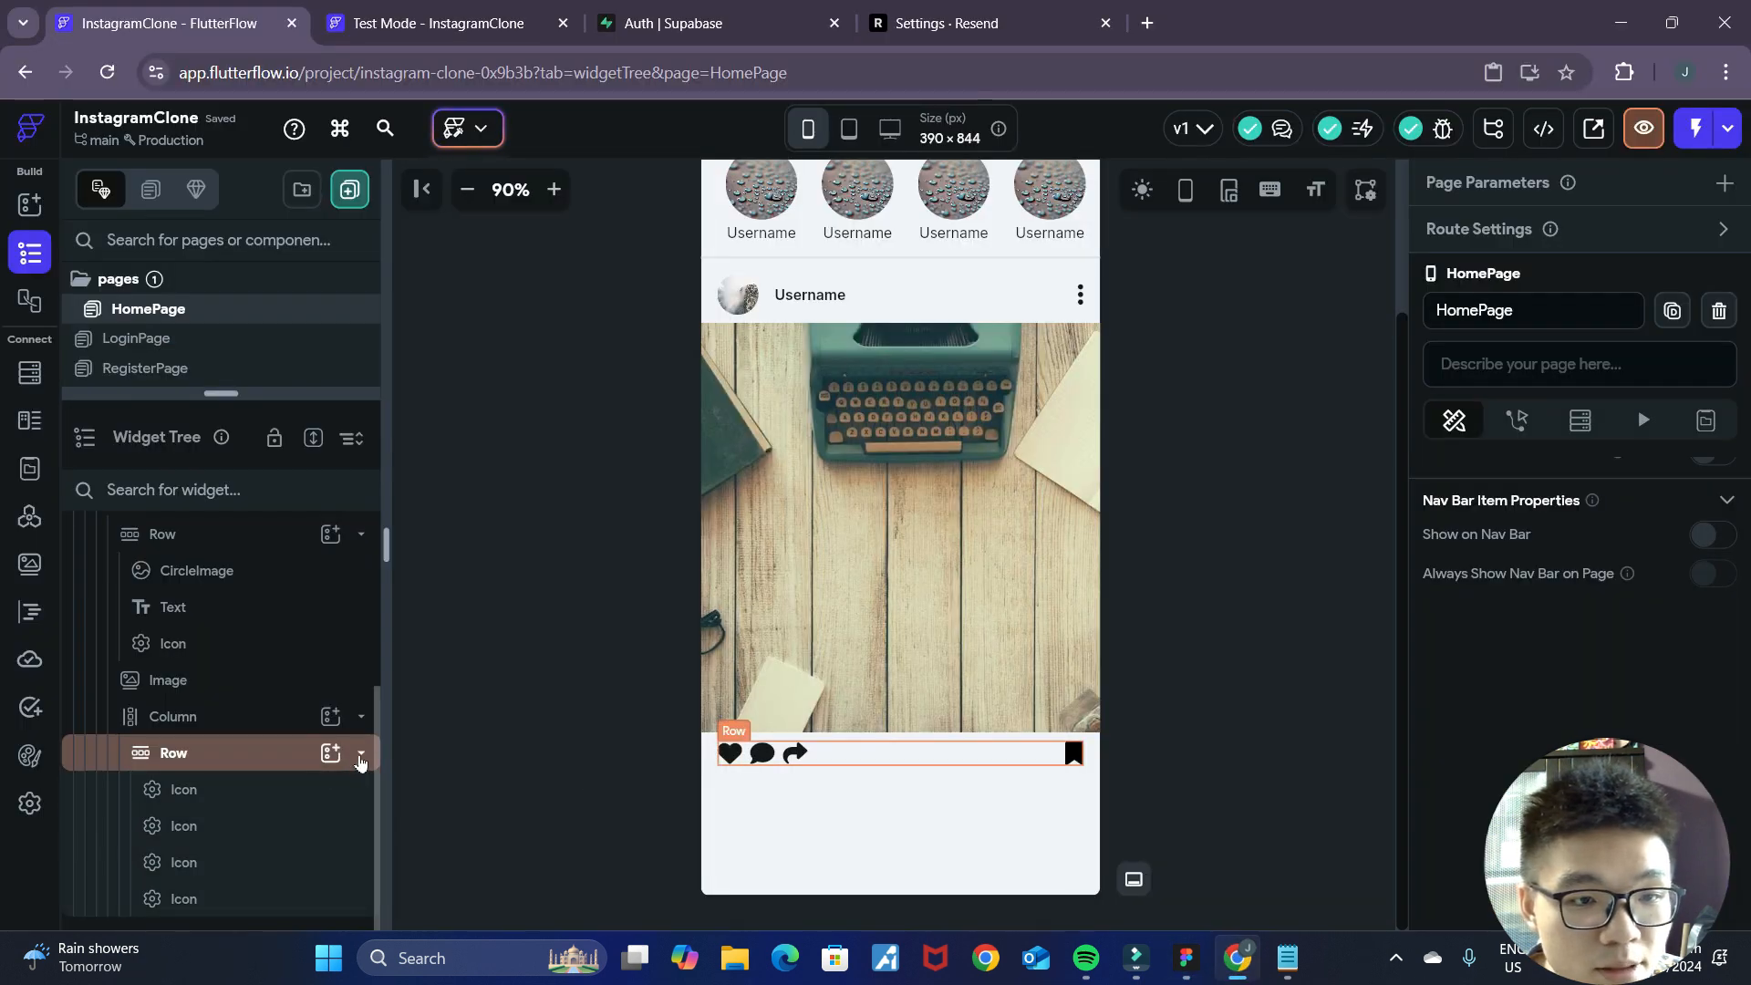
scroll(274, 759, "up", 3)
left_click(211, 861)
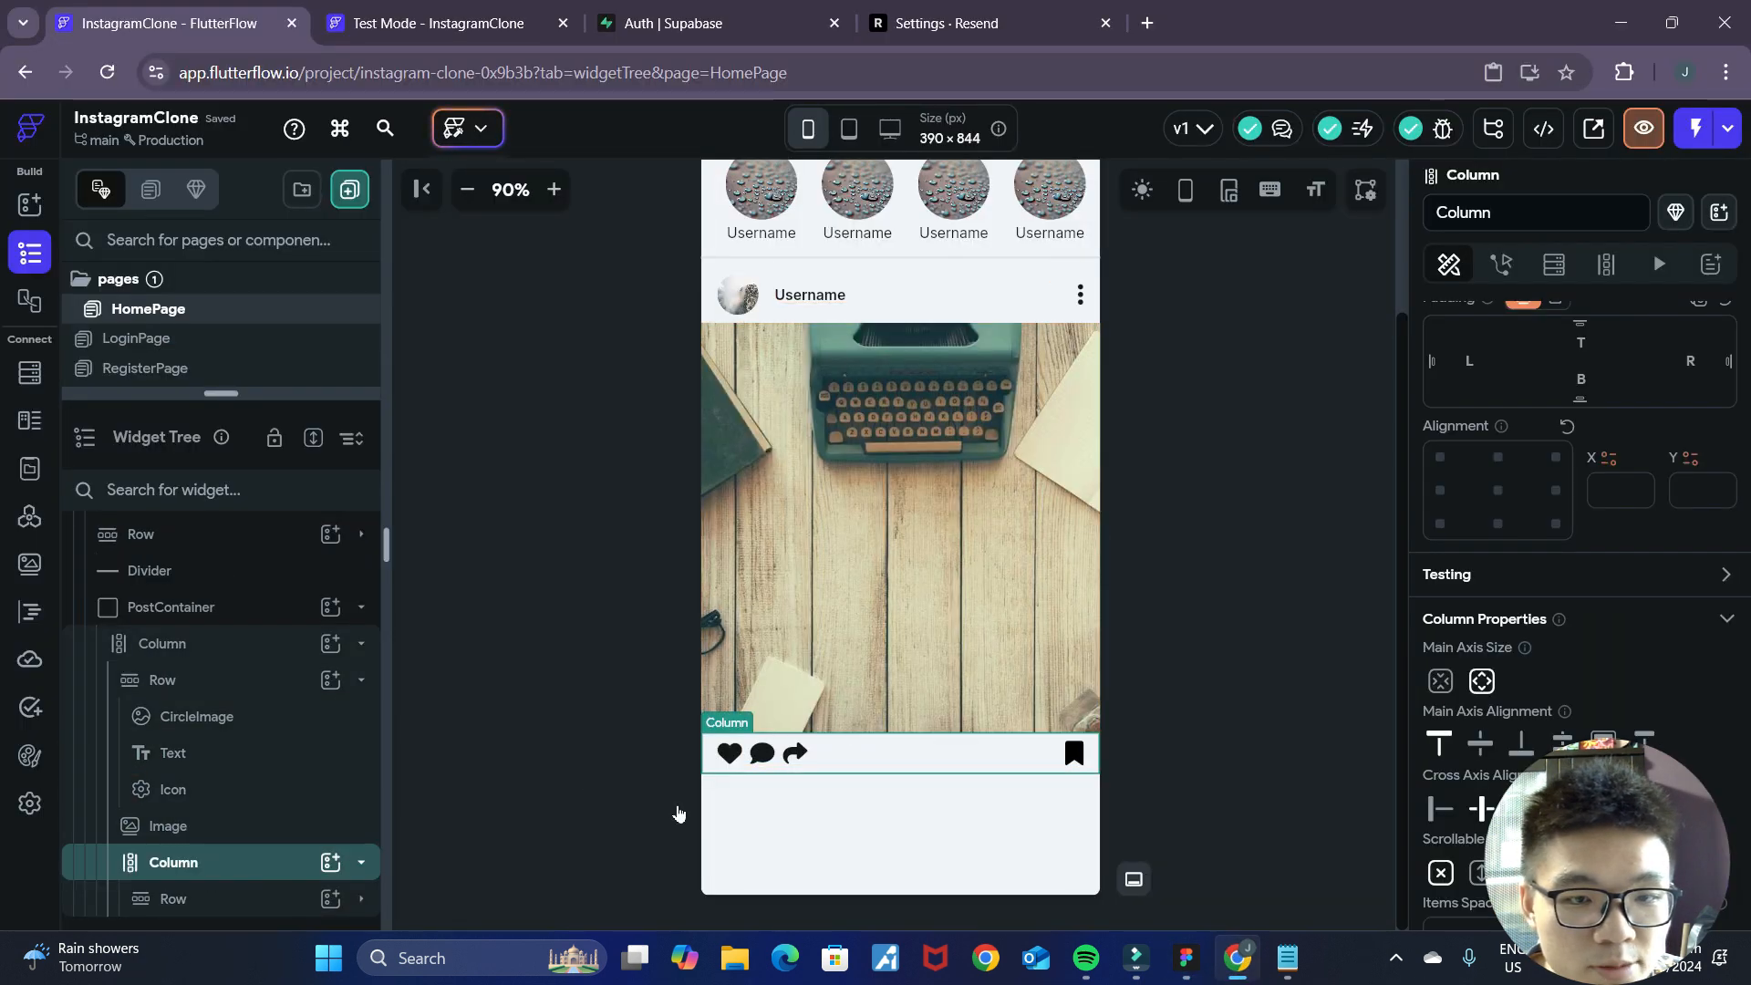
left_click(330, 862)
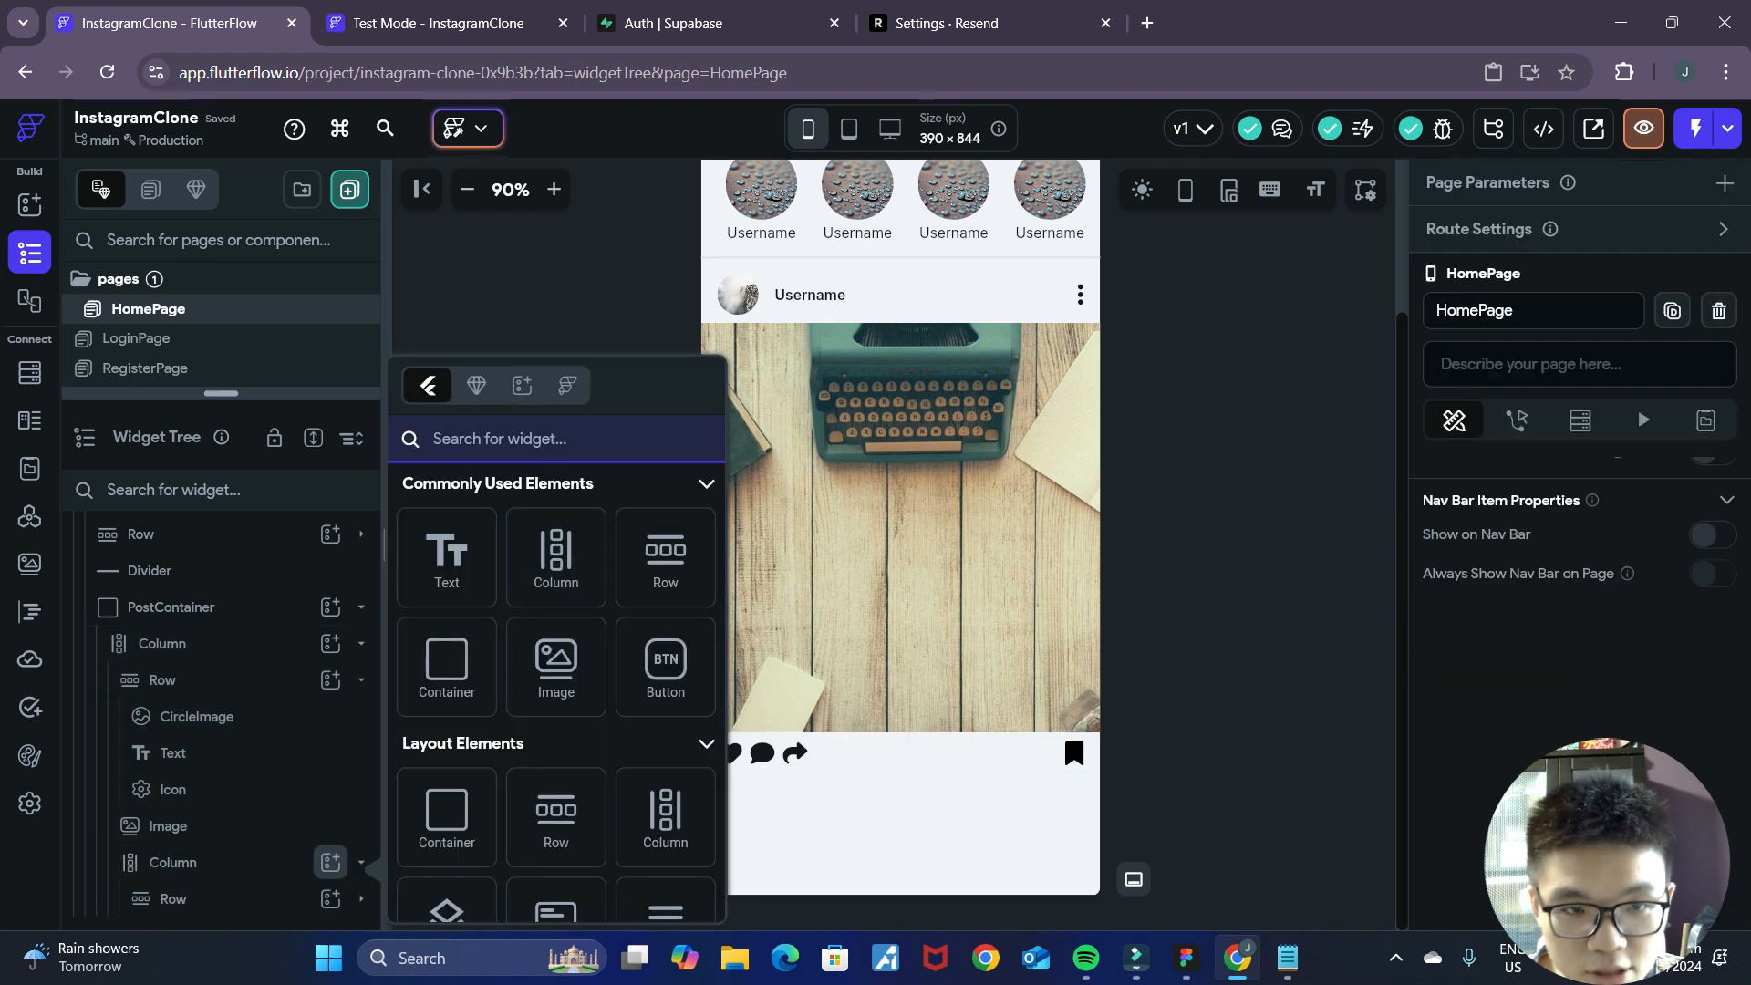
type("text")
left_click(440, 564)
scroll(1460, 751, "down", 3)
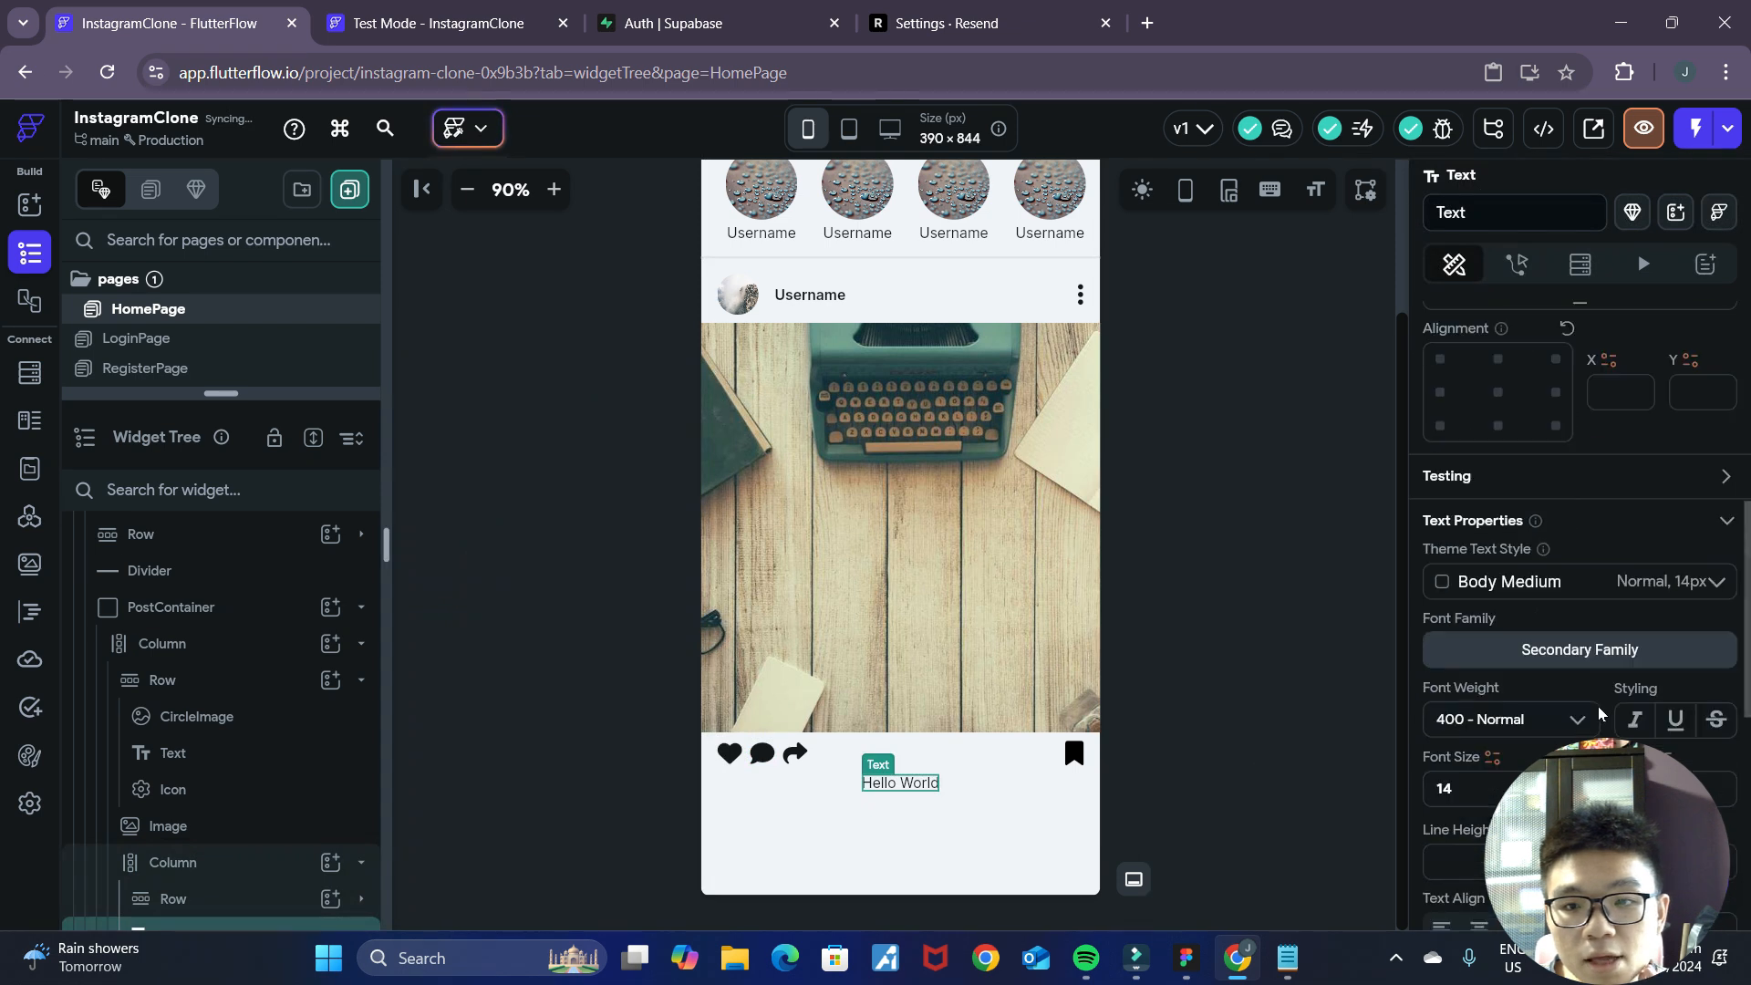
Align the new Text widget to the centre left and set its left padding to 16.
scroll(1460, 751, "up", 2)
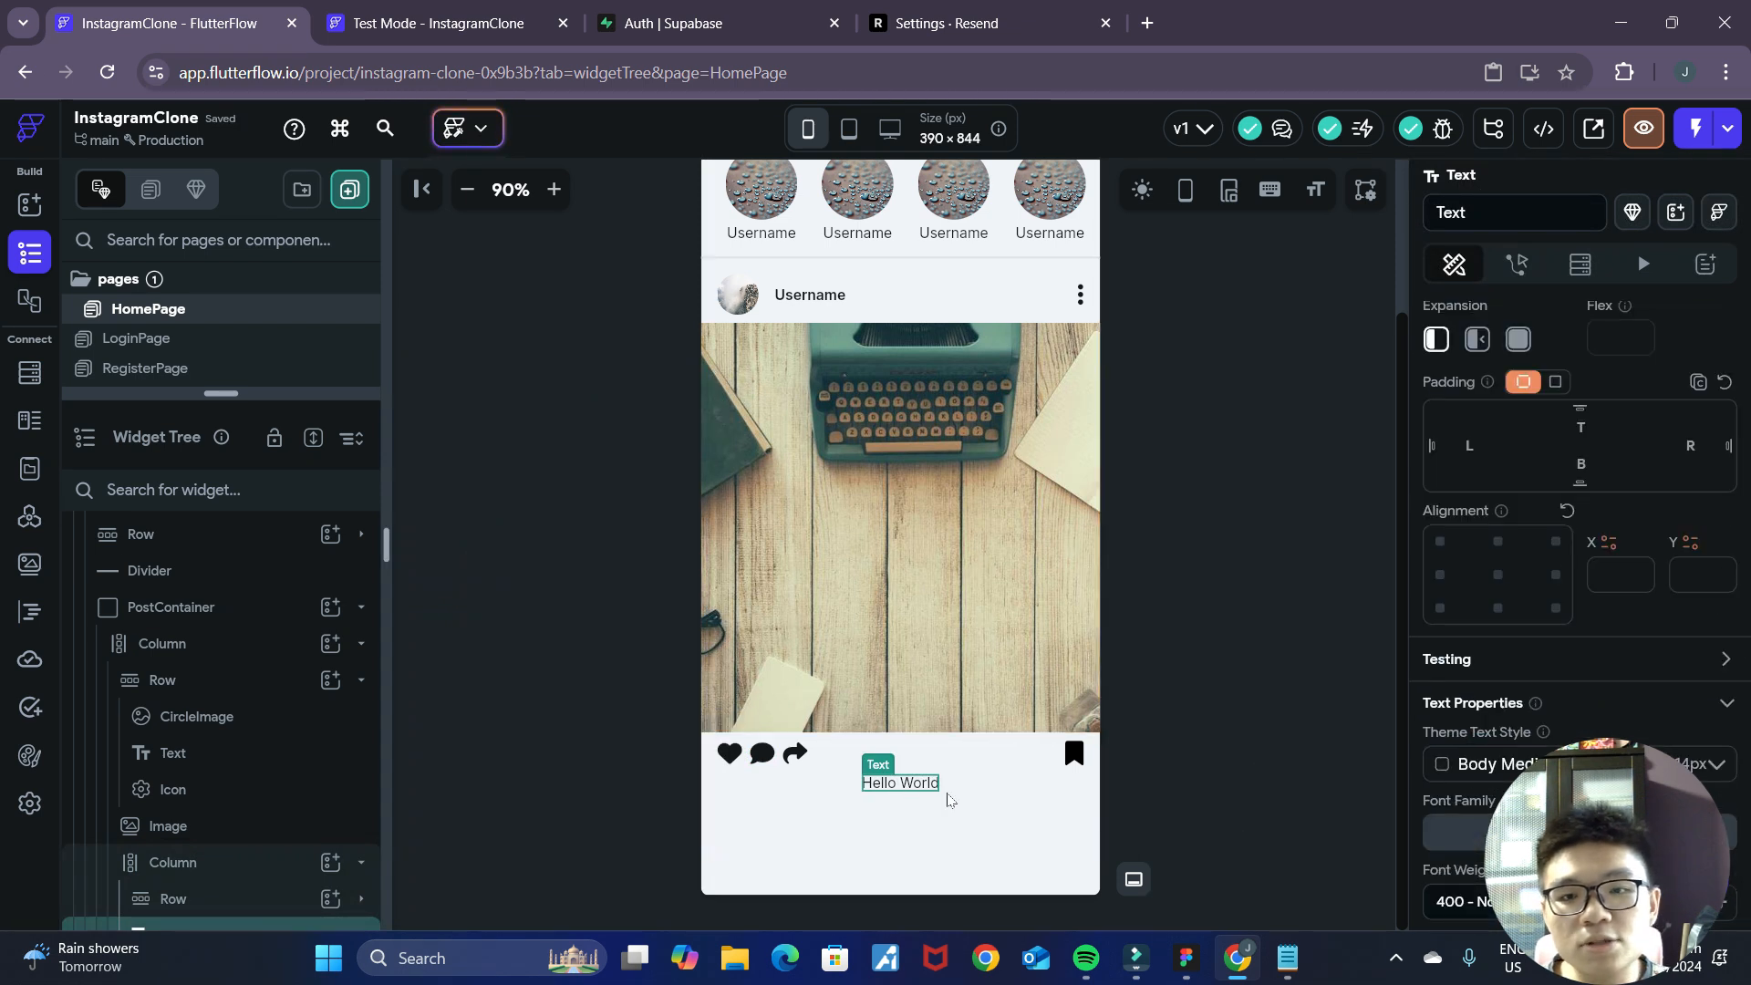
left_click(1457, 604)
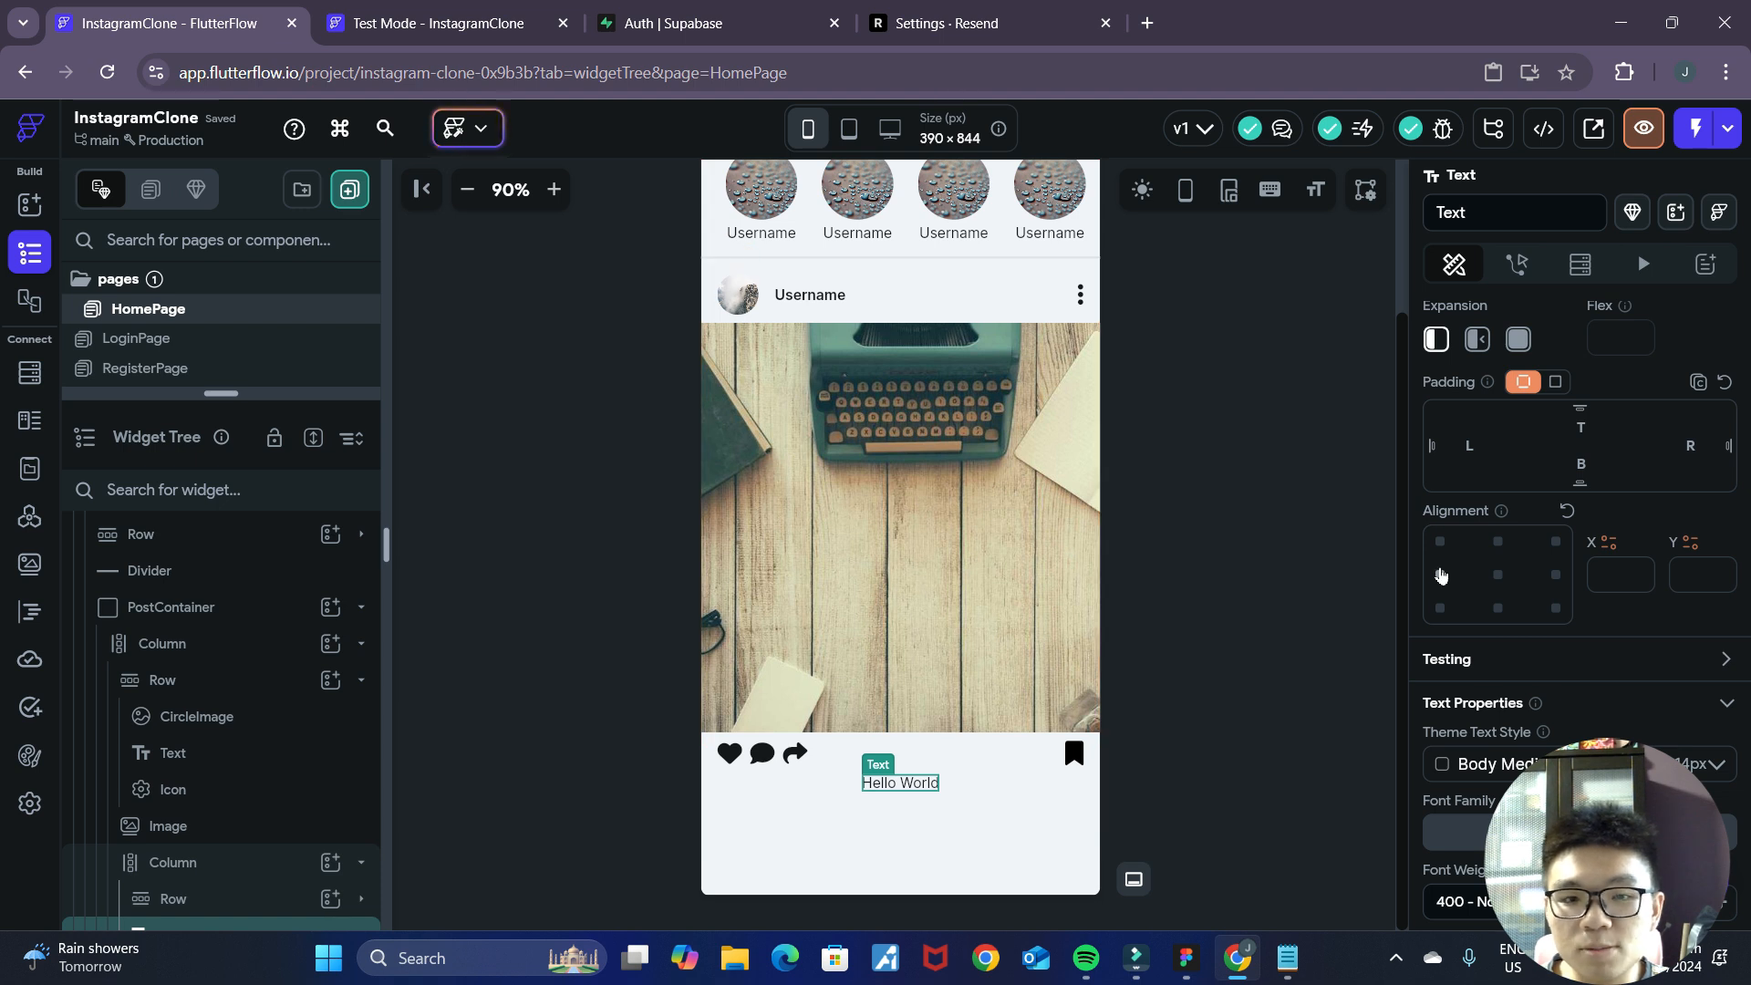
left_click(1441, 574)
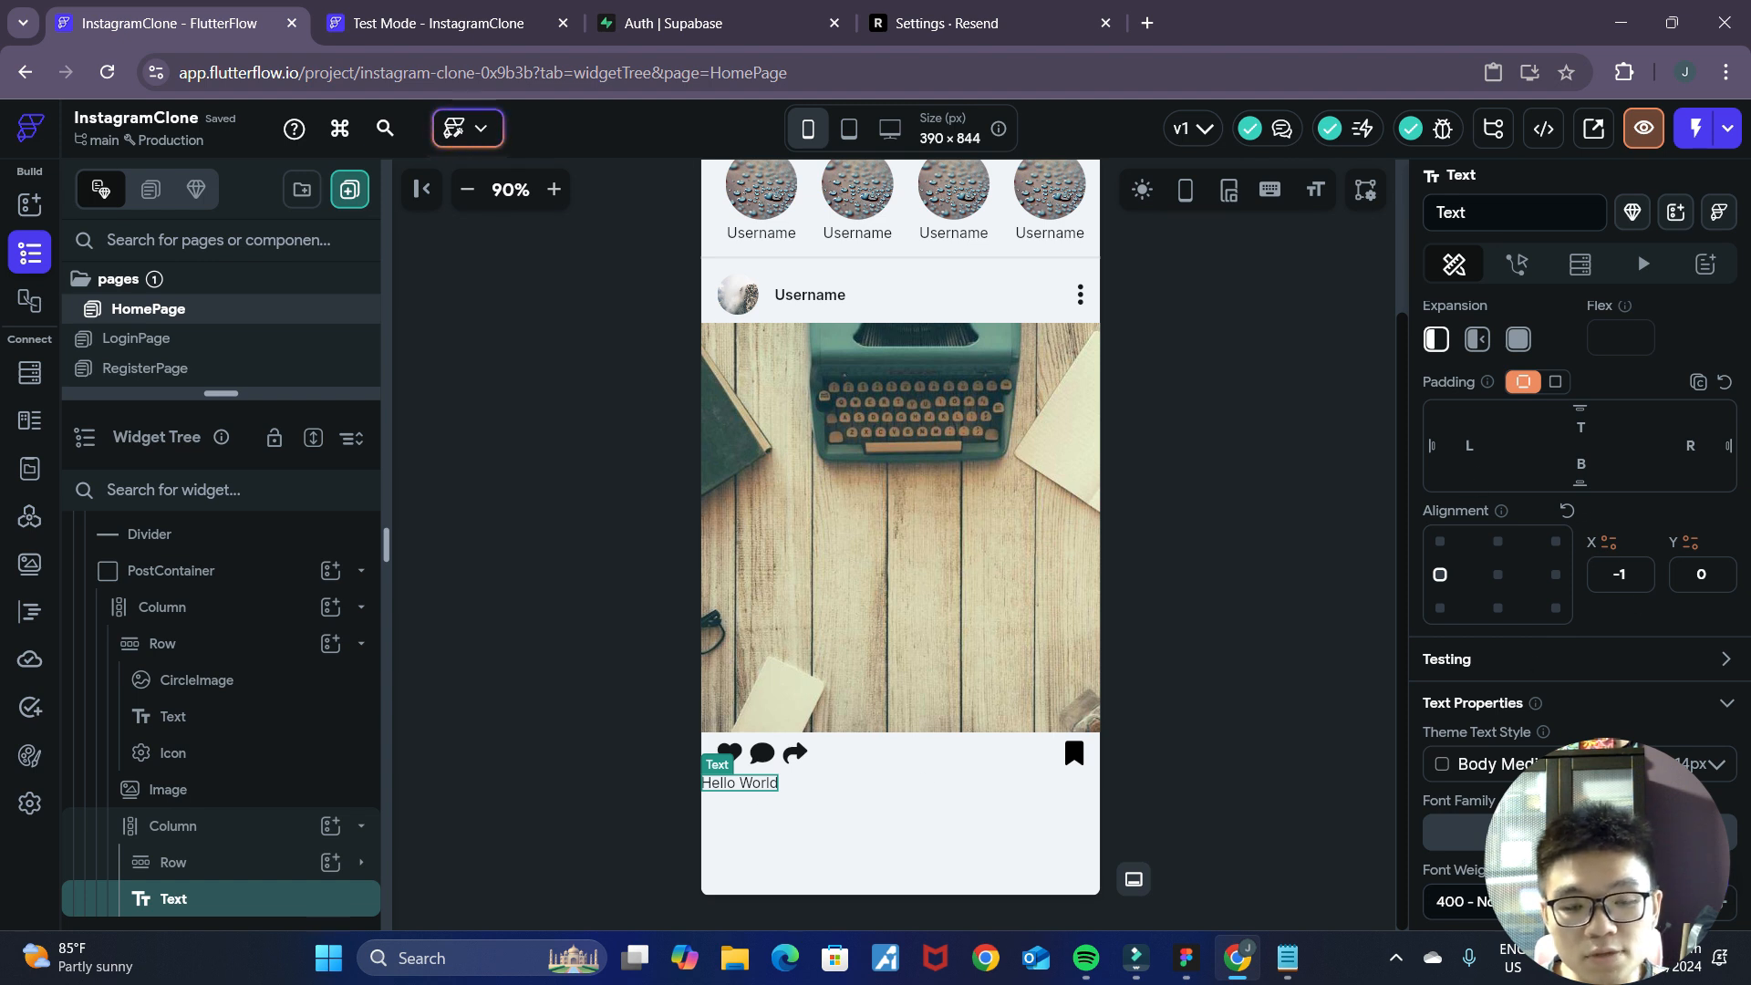
left_click(1290, 638)
Change the content of the Text widget below the action icons to "10000 likes".
left_click(766, 780)
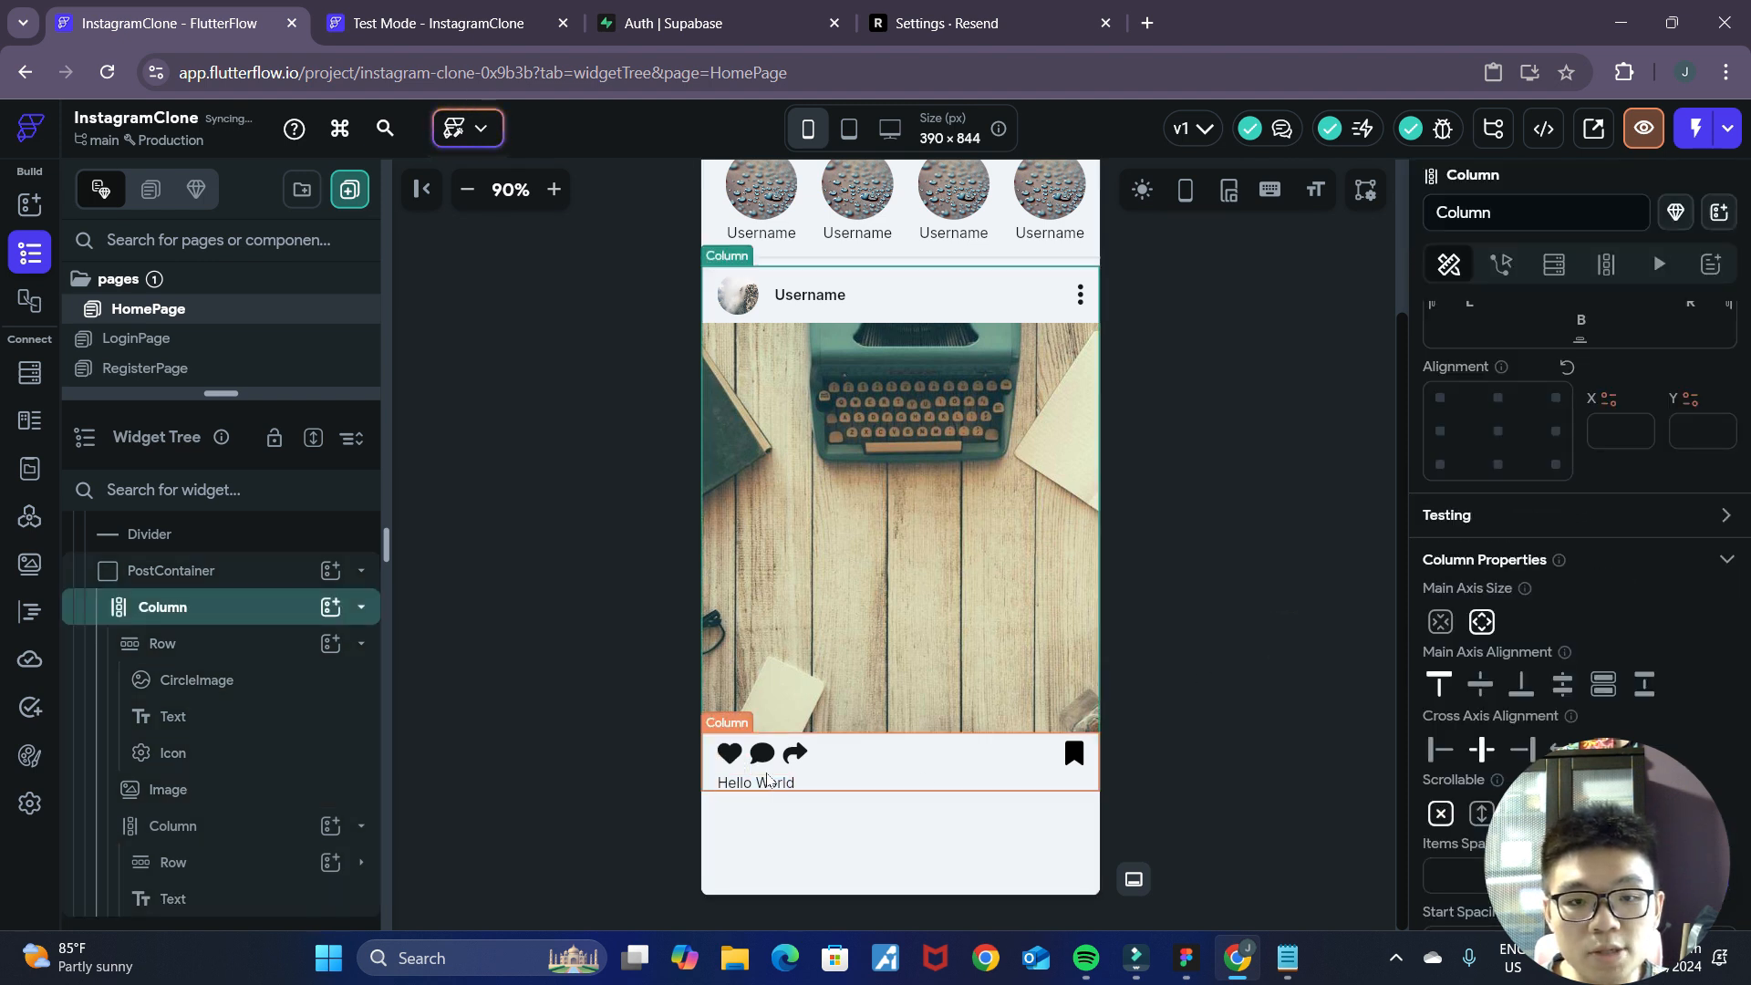
left_click(768, 783)
scroll(1637, 657, "up", 4)
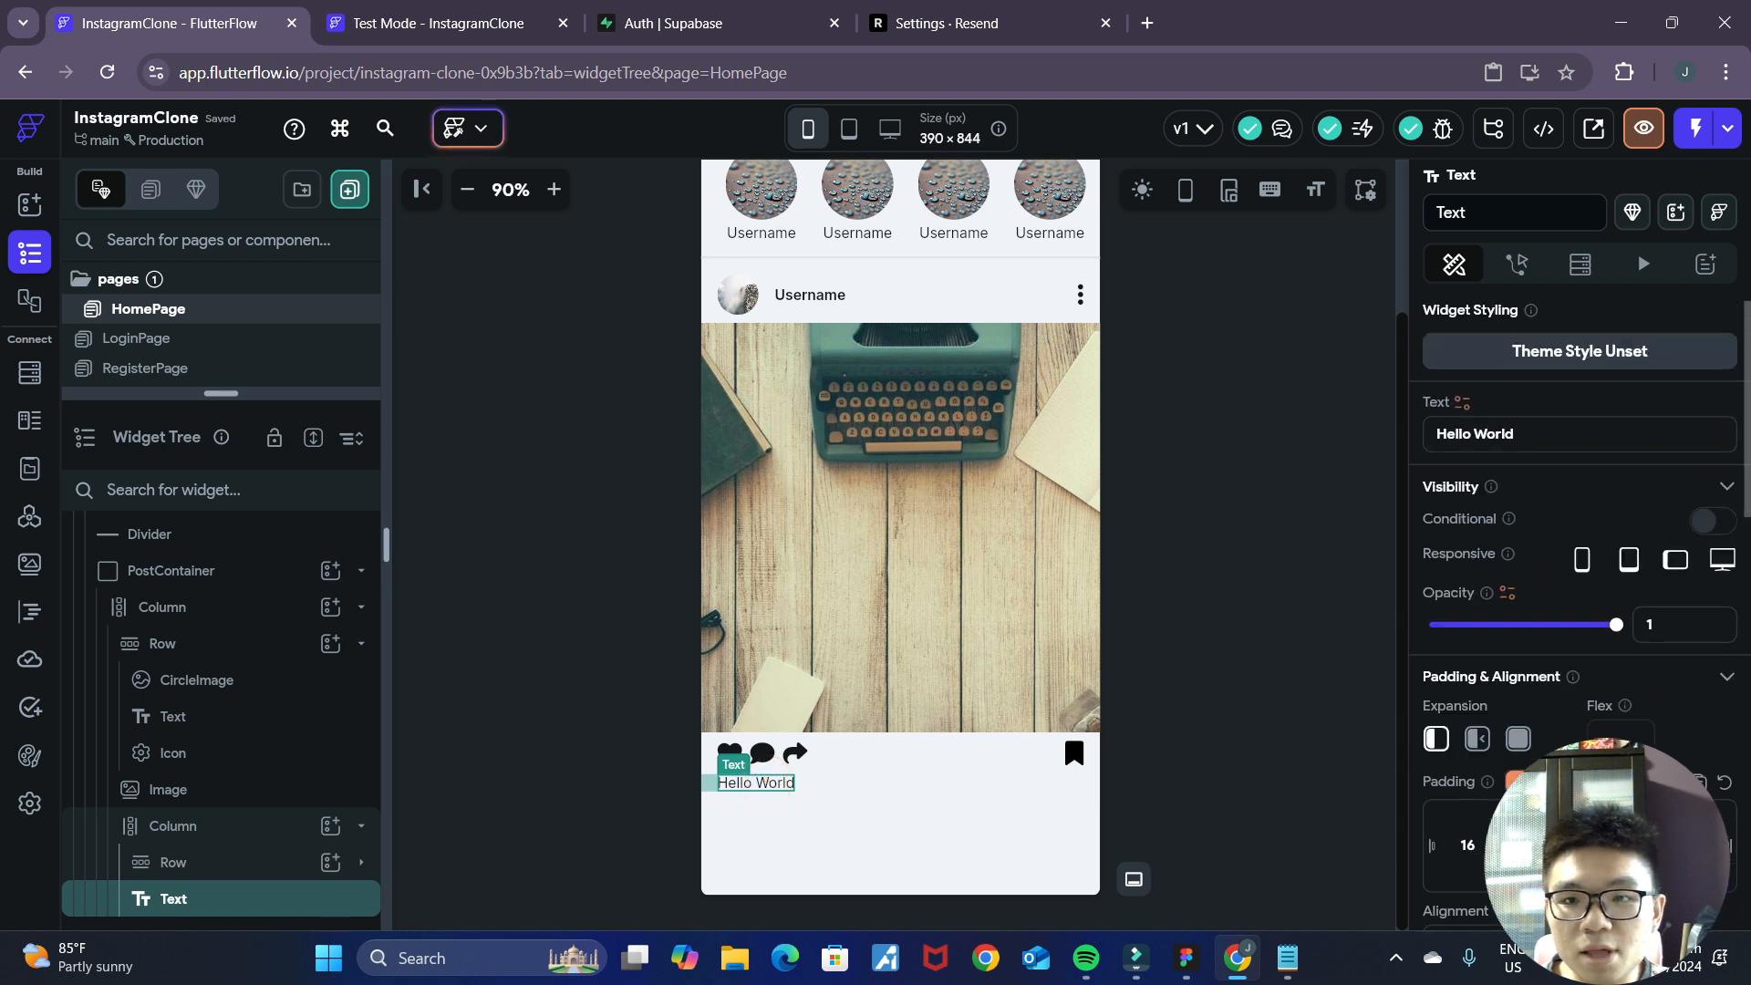
type("10000 likes")
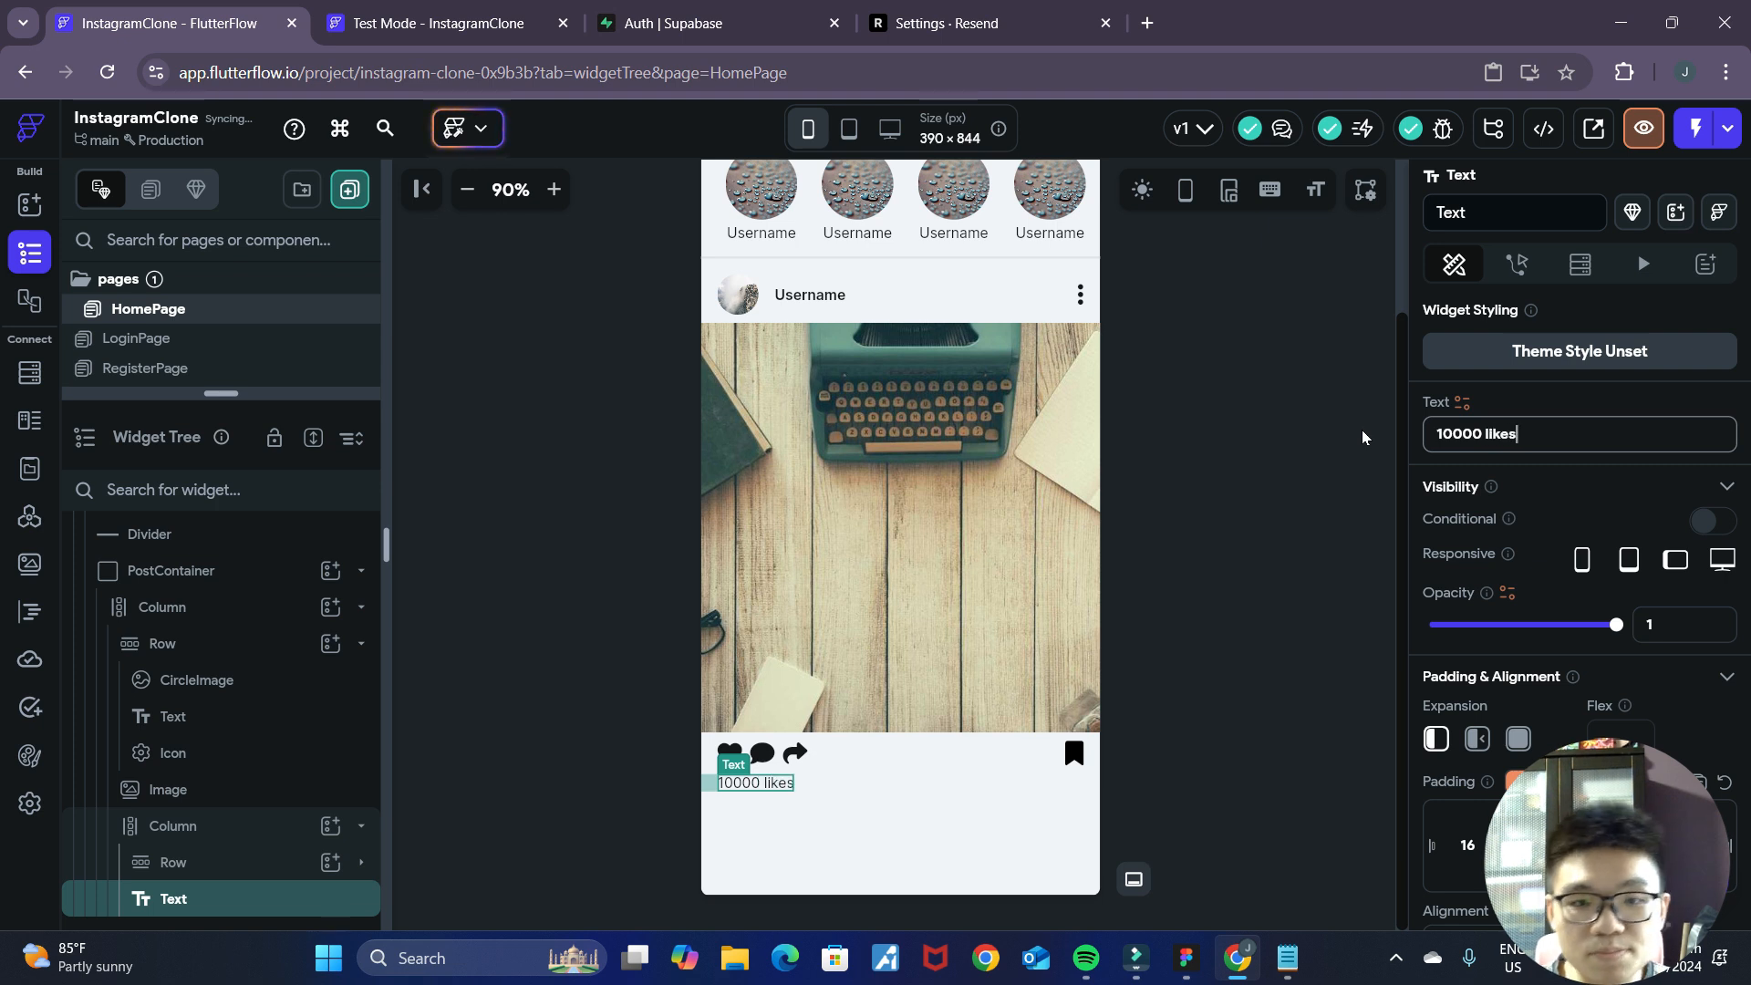
left_click(1314, 538)
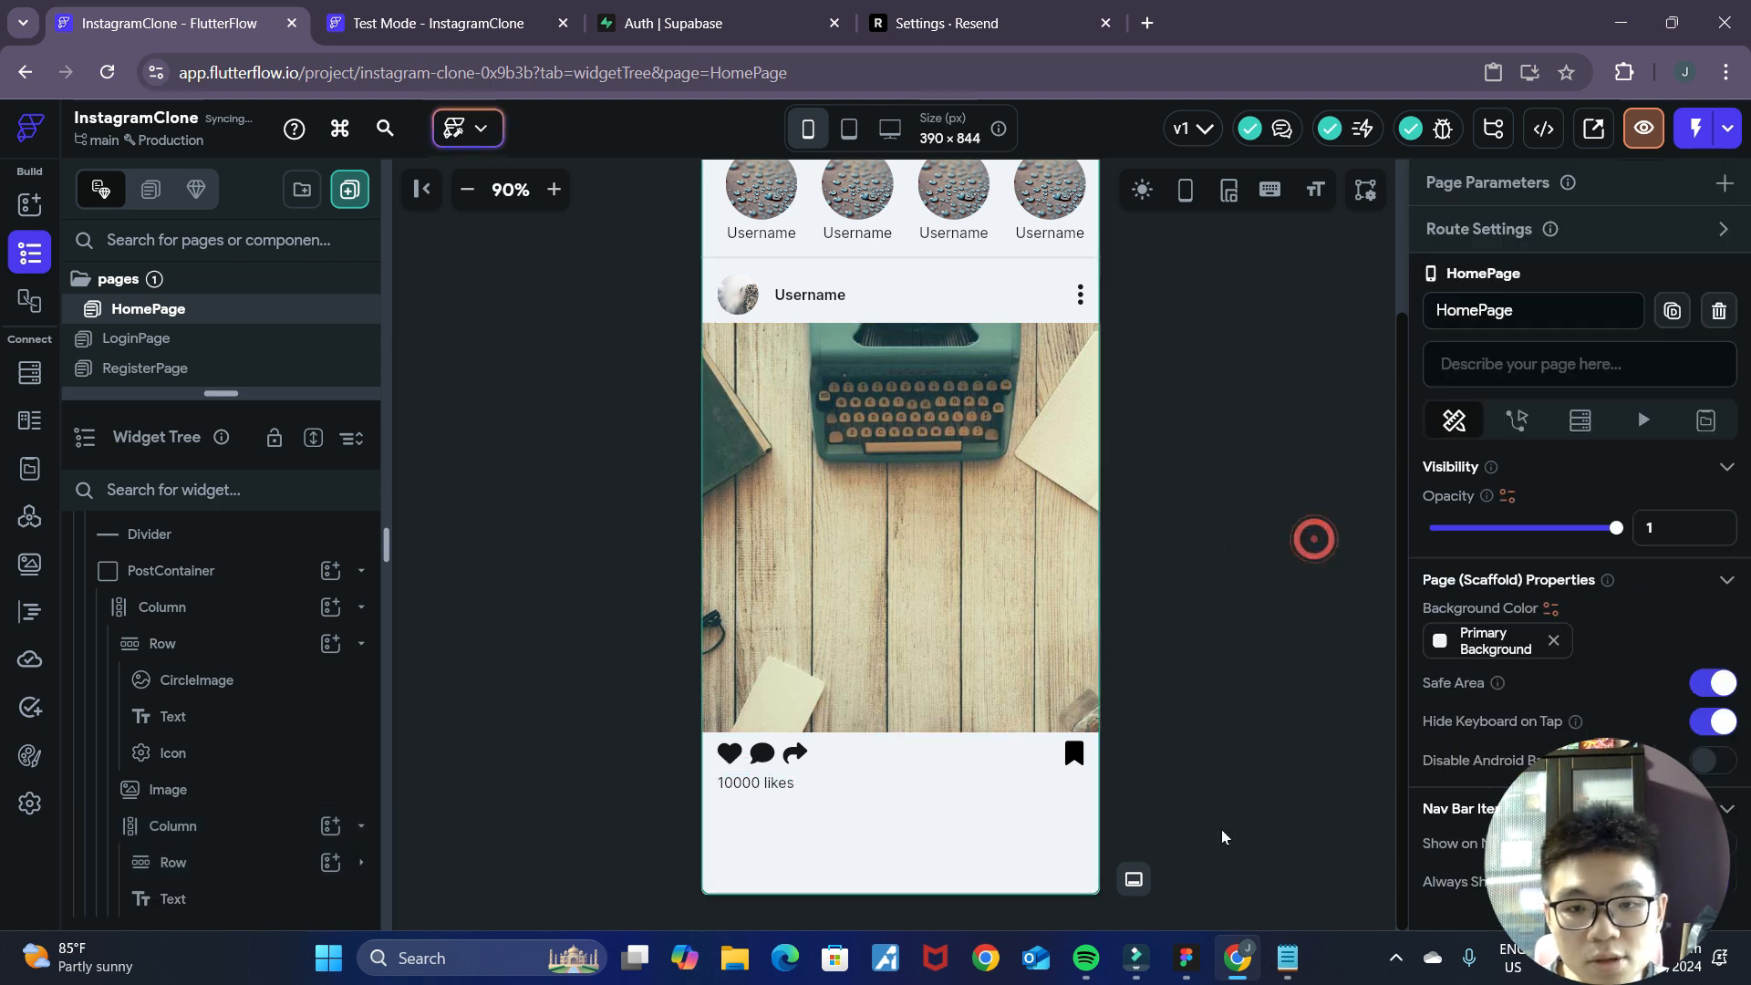
Check the likes line in the Figma mockup and give the "10000 likes" text a heavier font weight.
left_click(1184, 962)
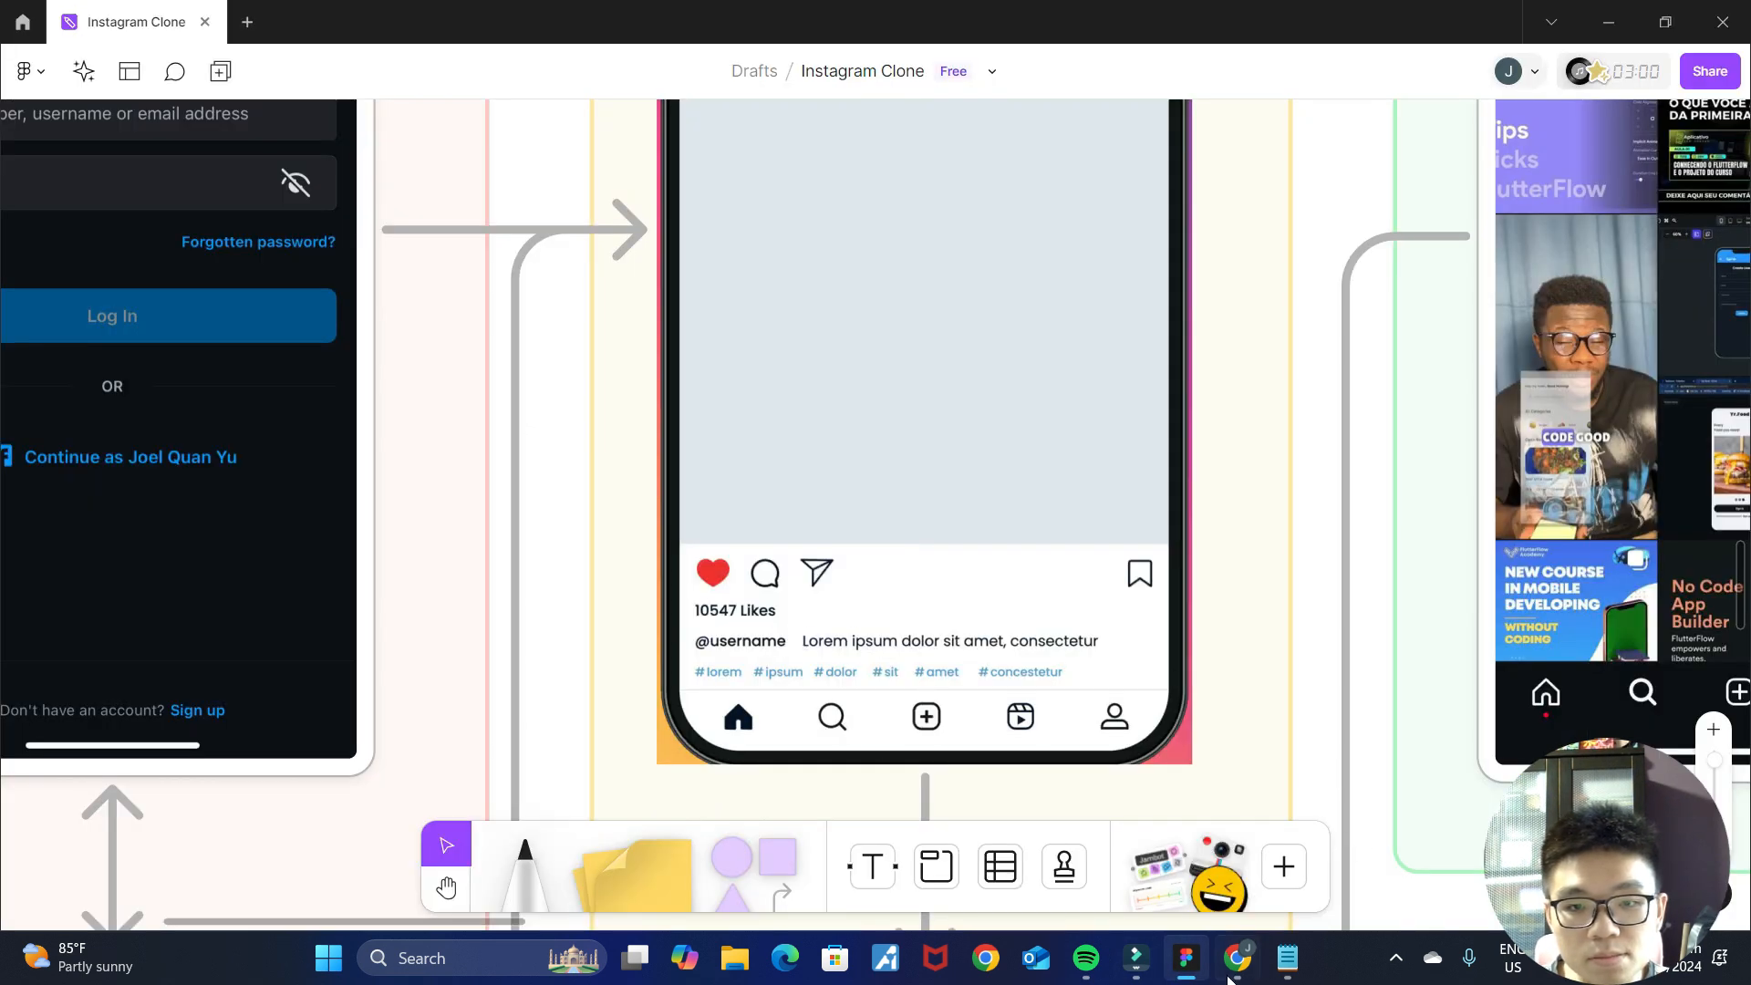
left_click(1231, 972)
left_click(735, 786)
scroll(1609, 691, "down", 5)
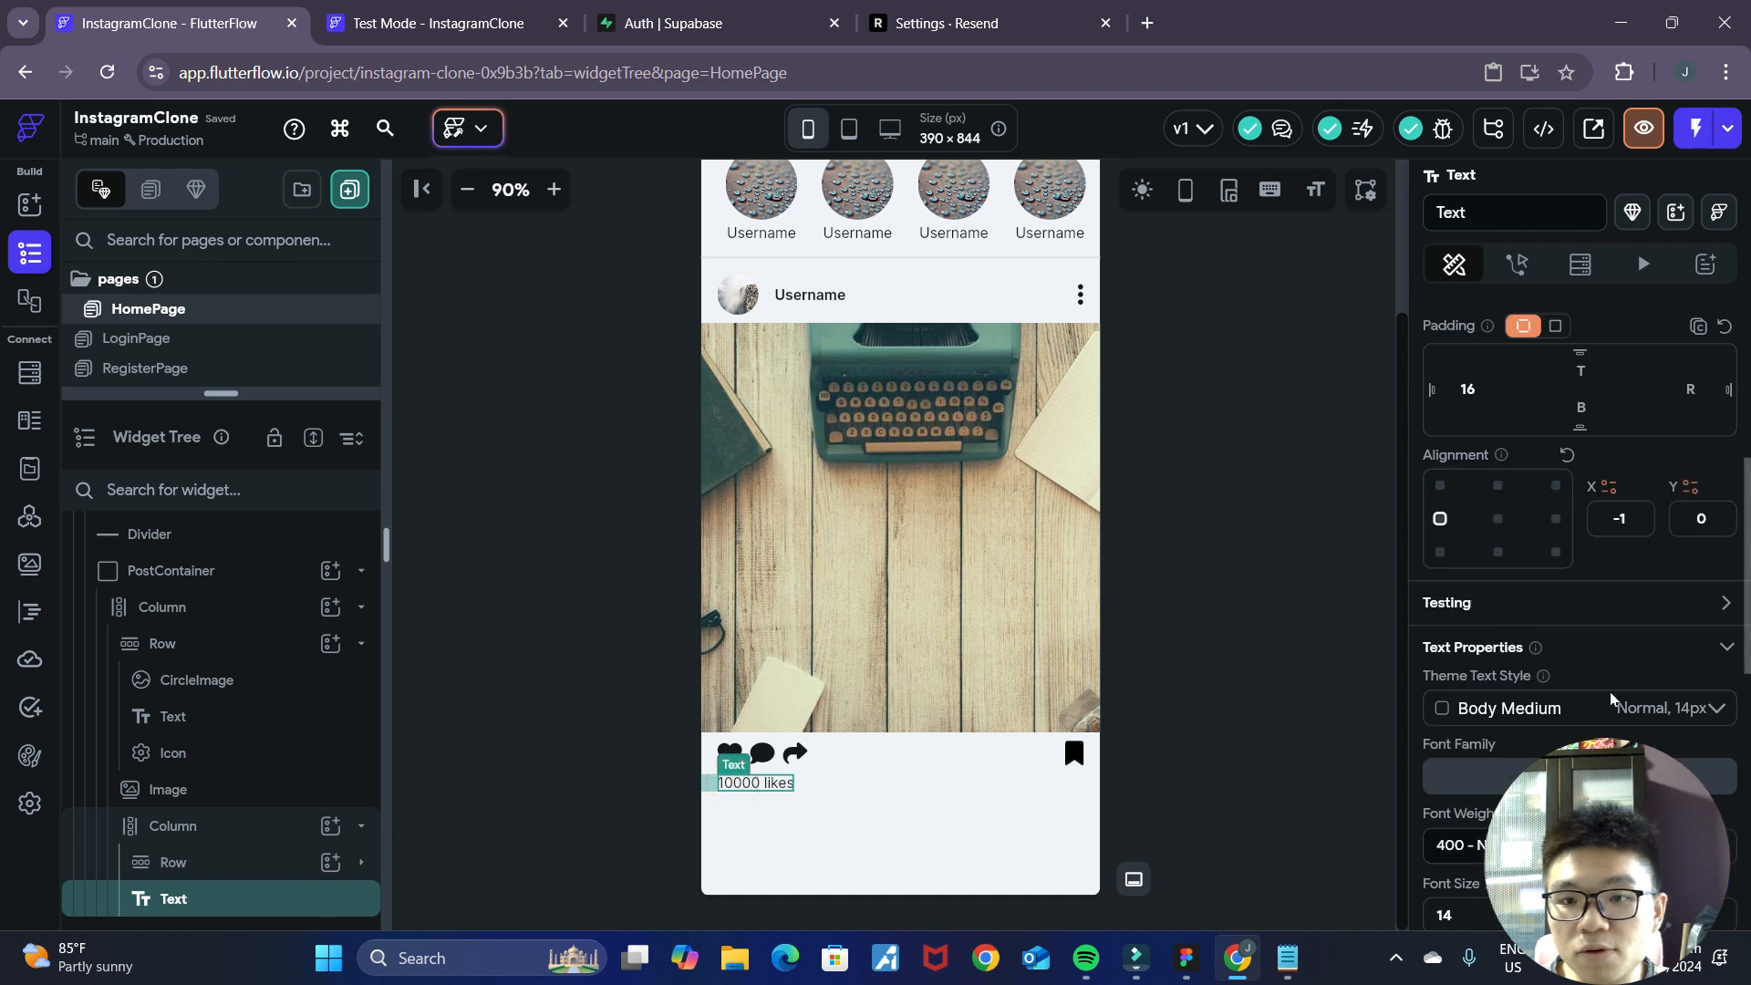
scroll(1611, 699, "down", 2)
left_click(1504, 647)
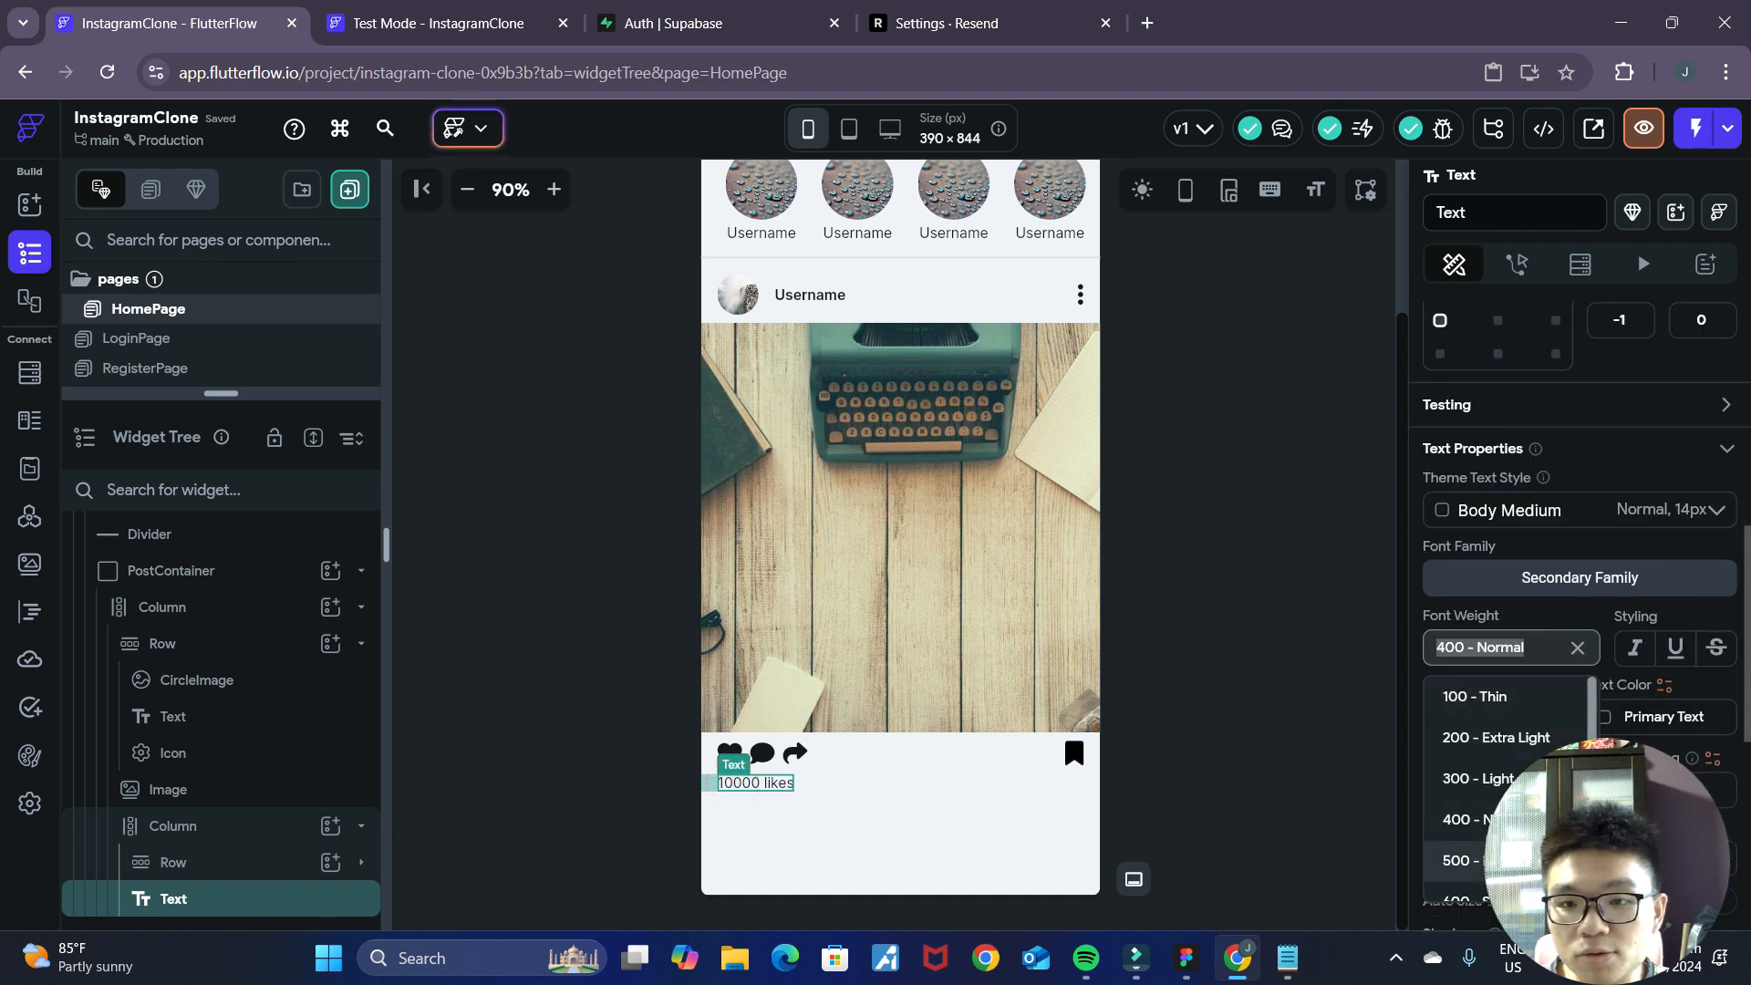
left_click(1253, 785)
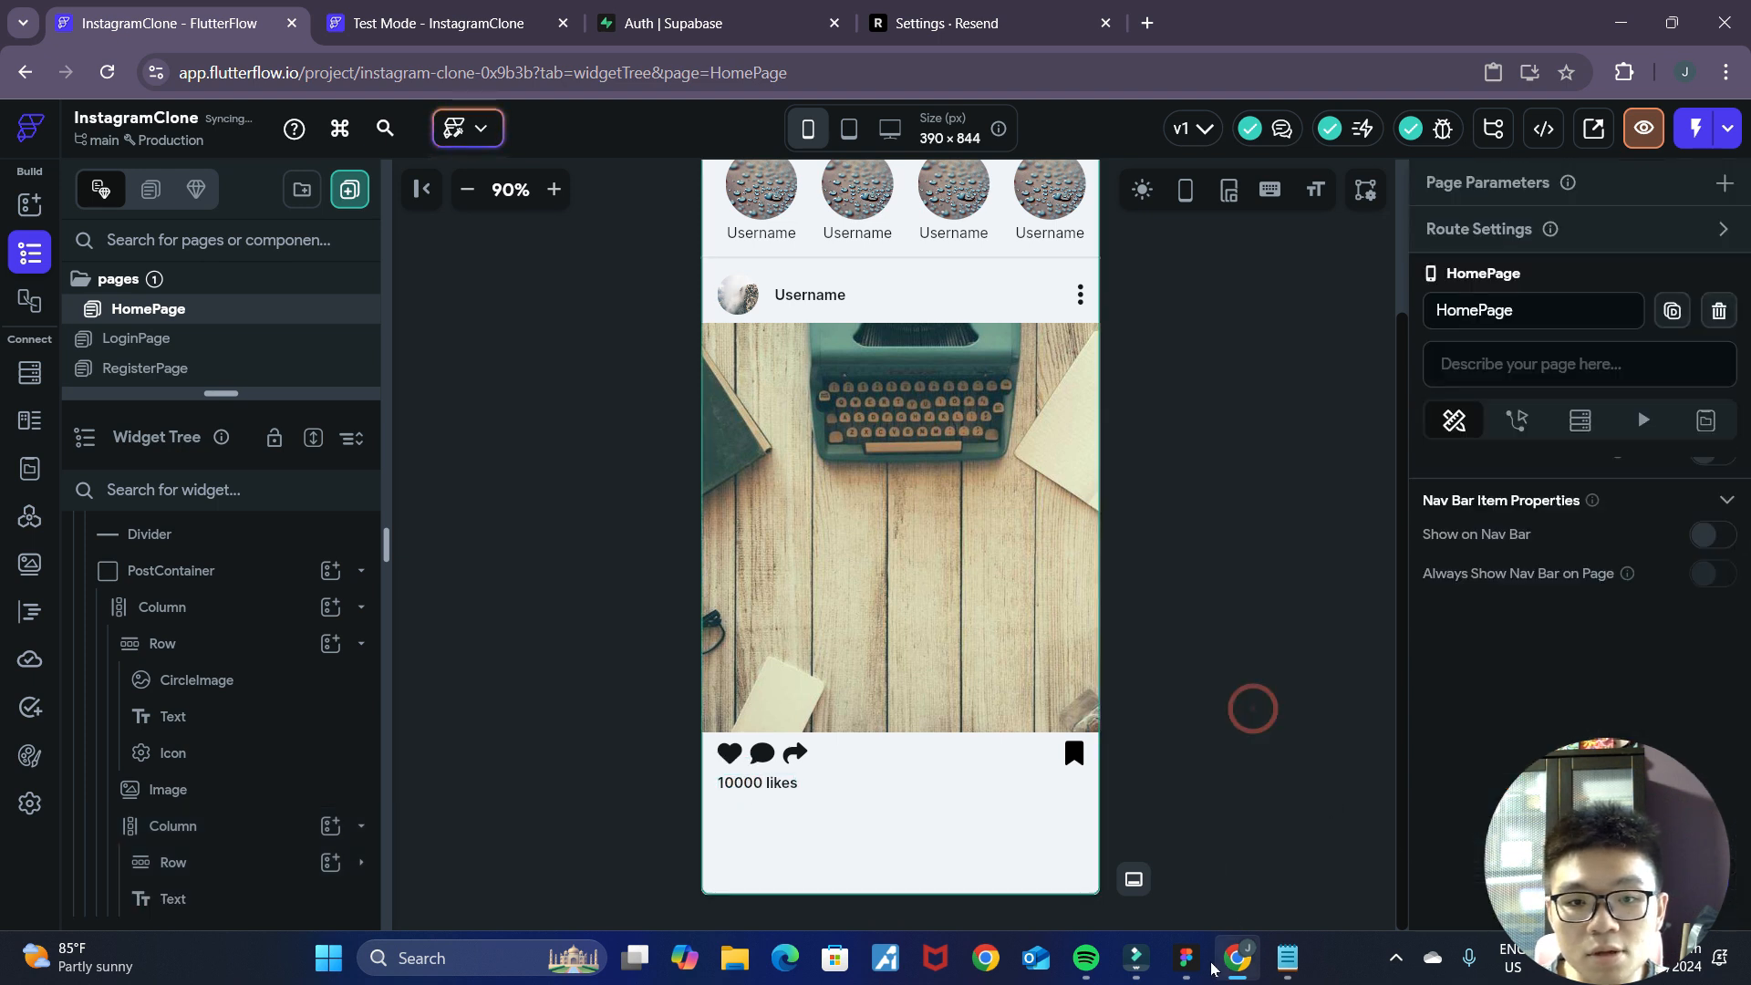
Check the caption line in the Figma mockup and add another Text widget below "10000 likes" in the post's inner Column.
left_click(1186, 957)
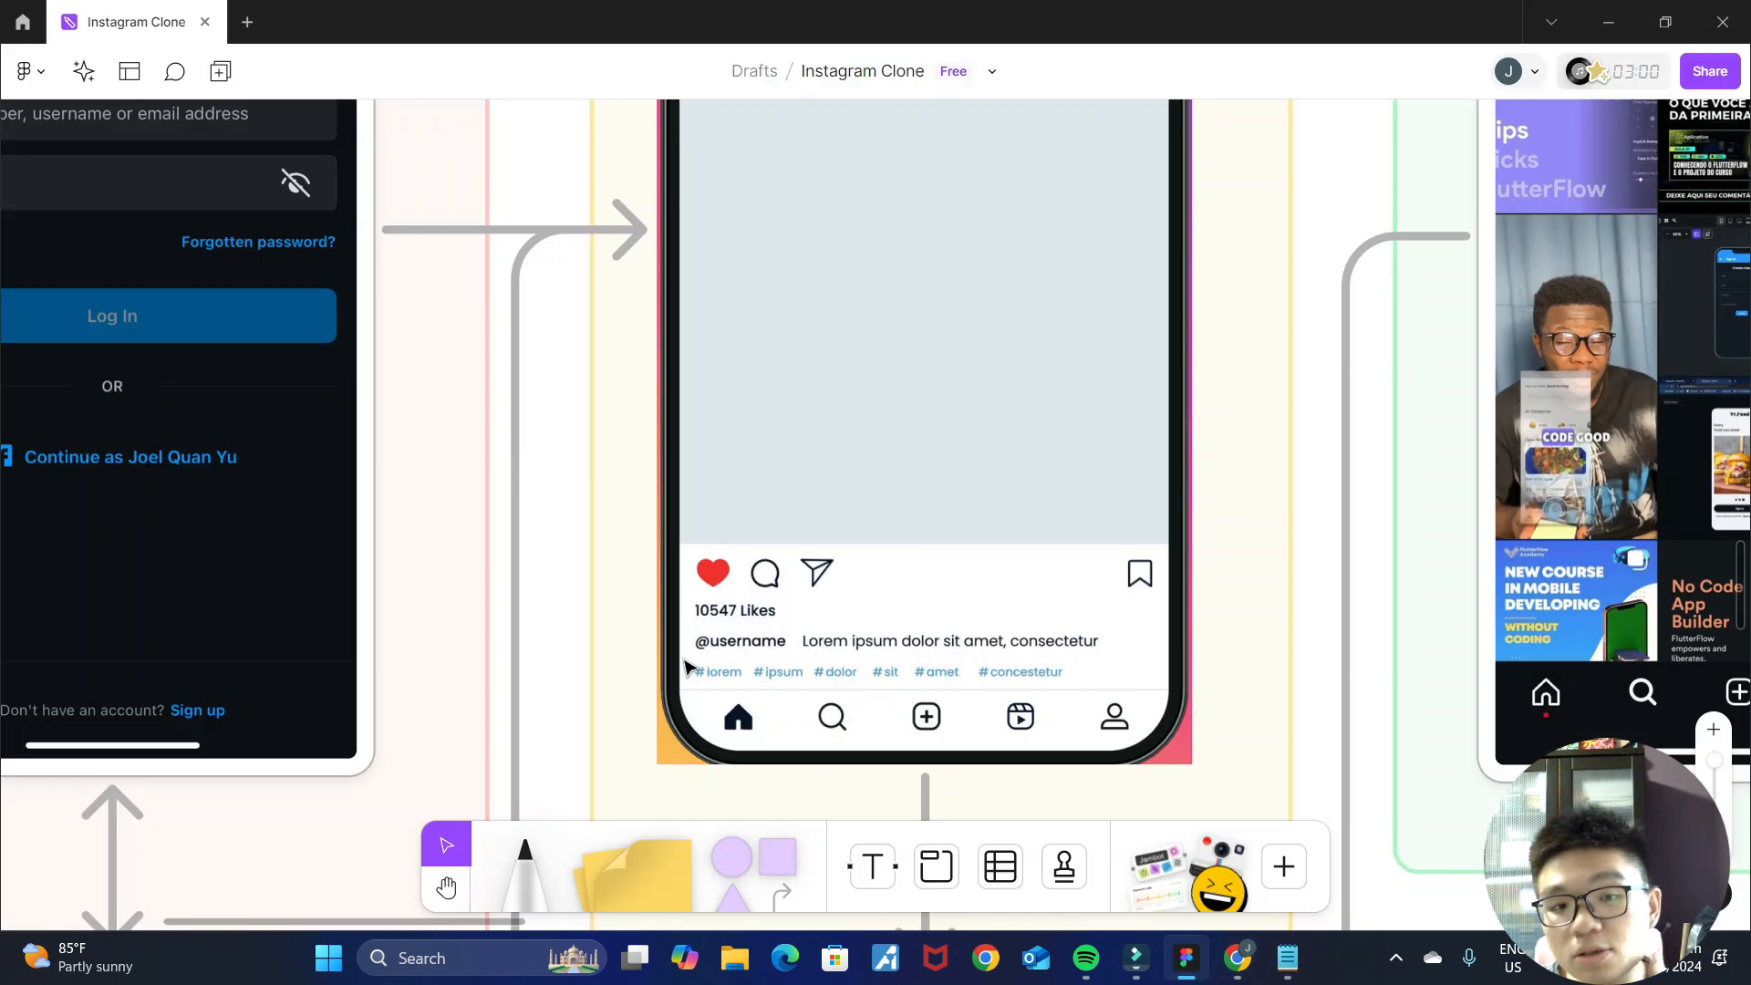
left_click(1236, 957)
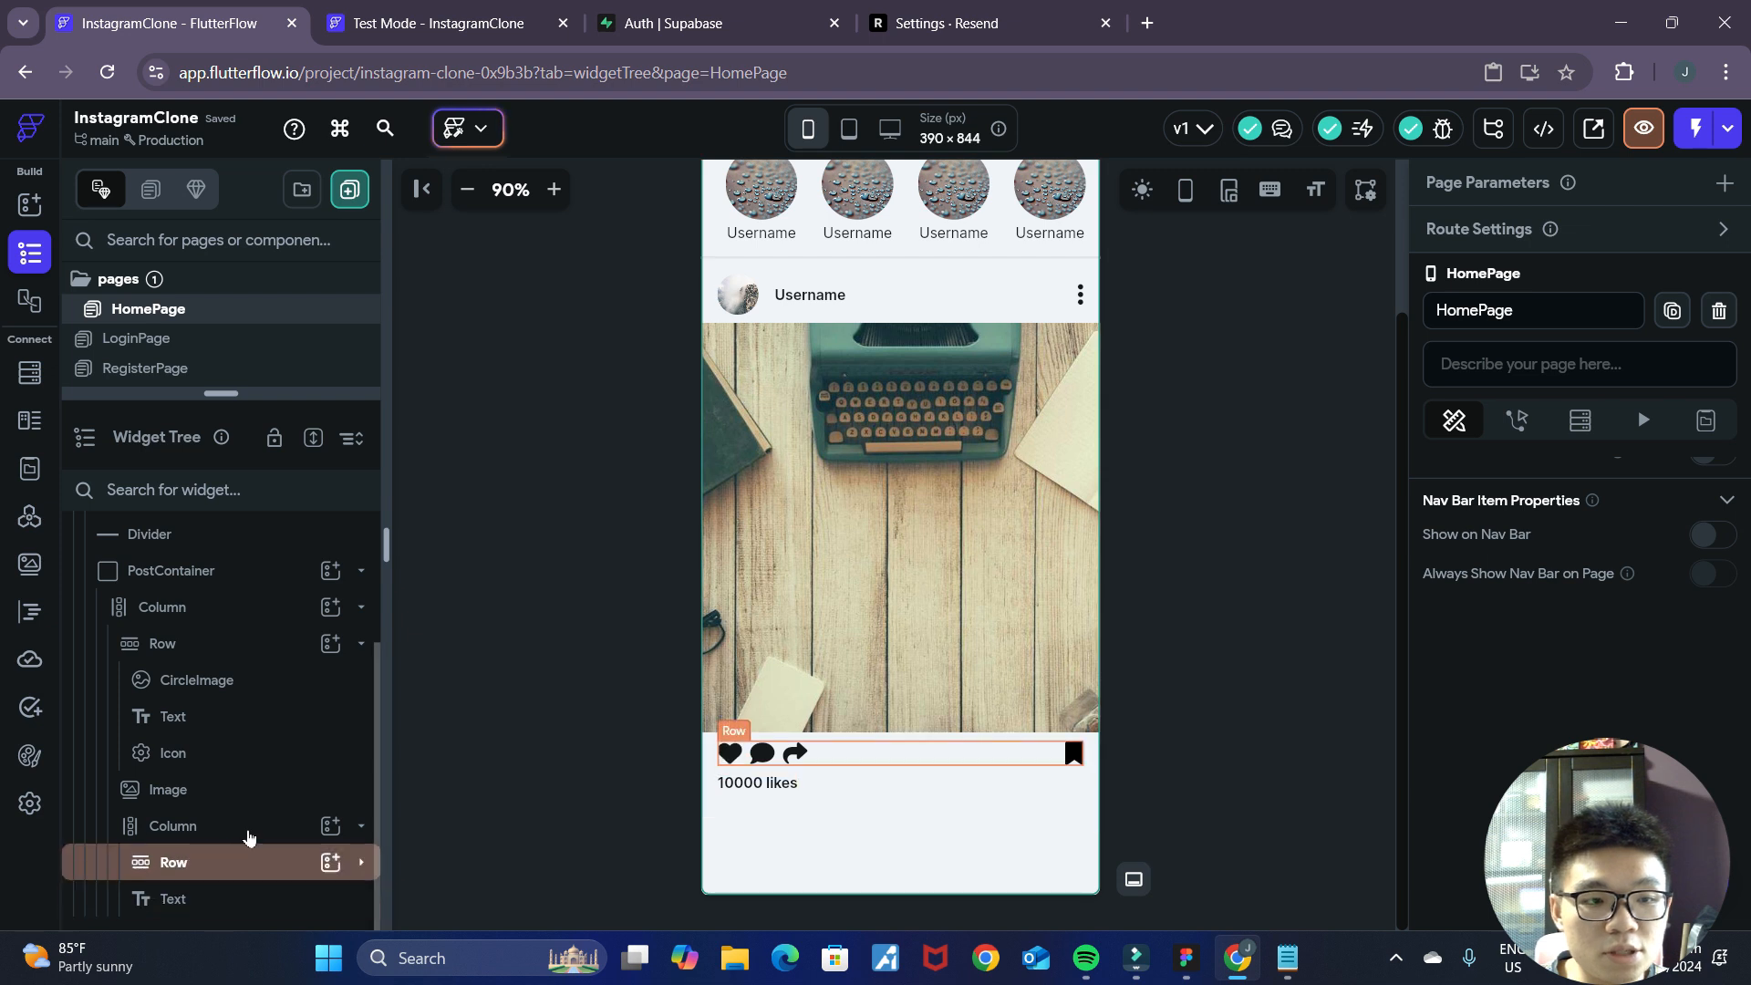
left_click(248, 834)
left_click(330, 825)
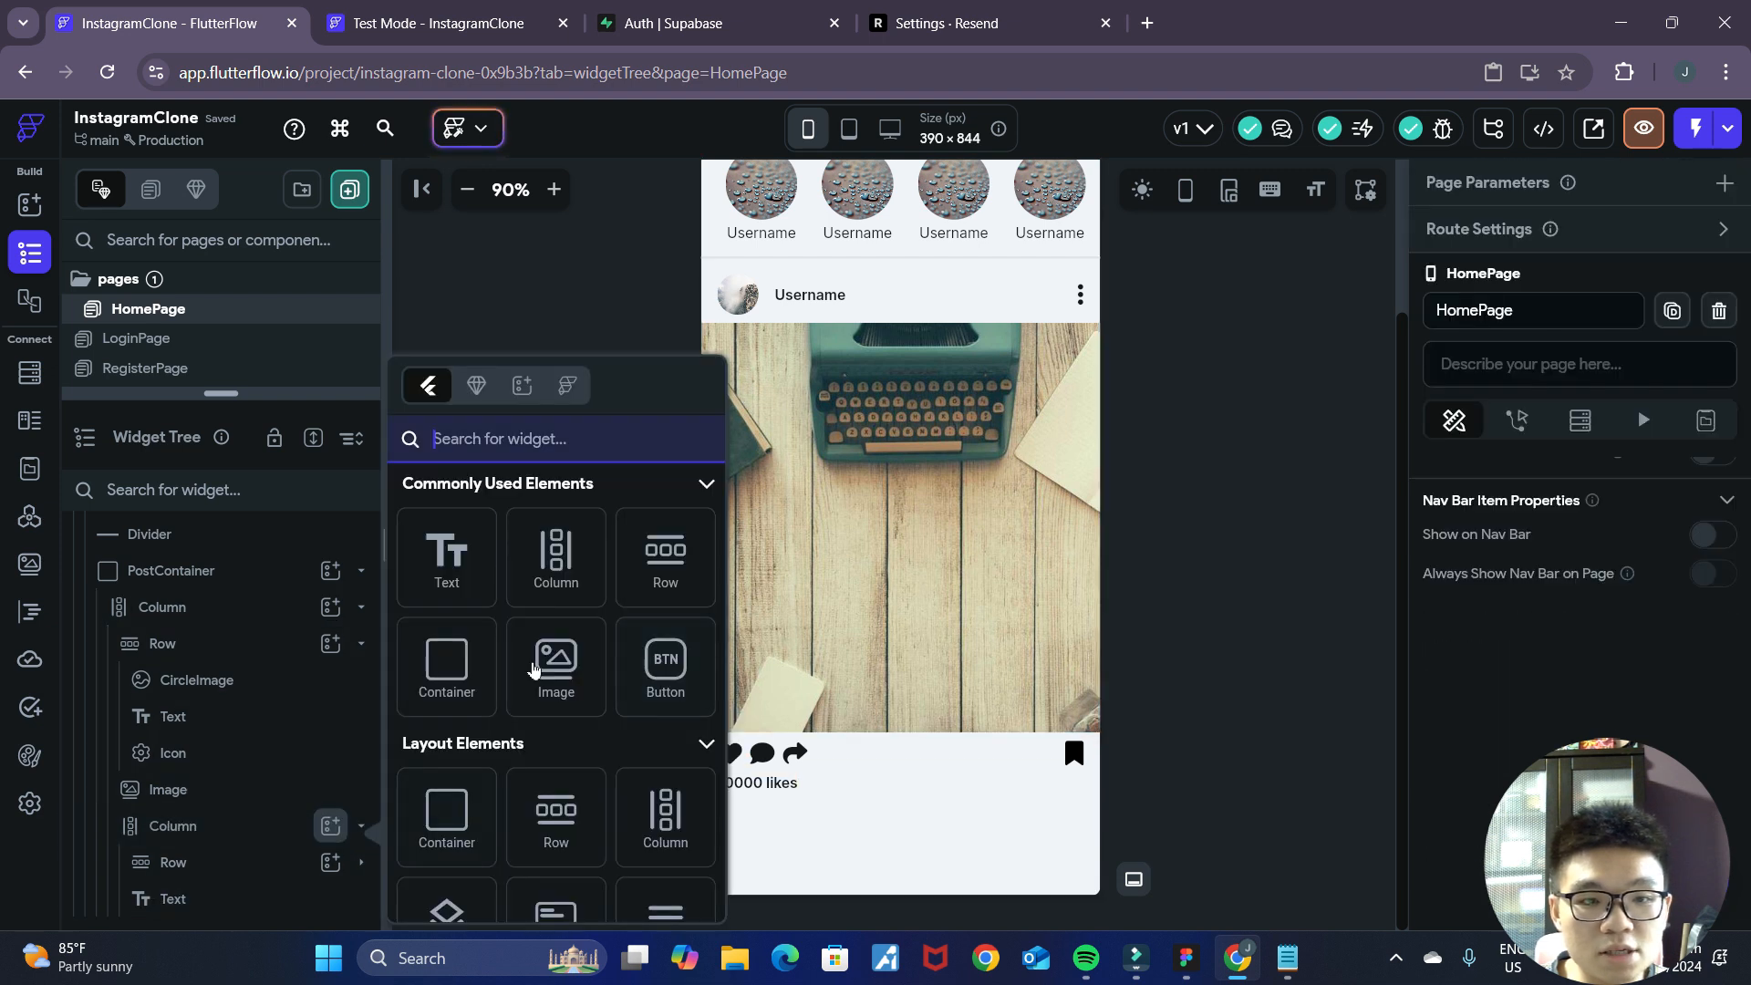
left_click(468, 568)
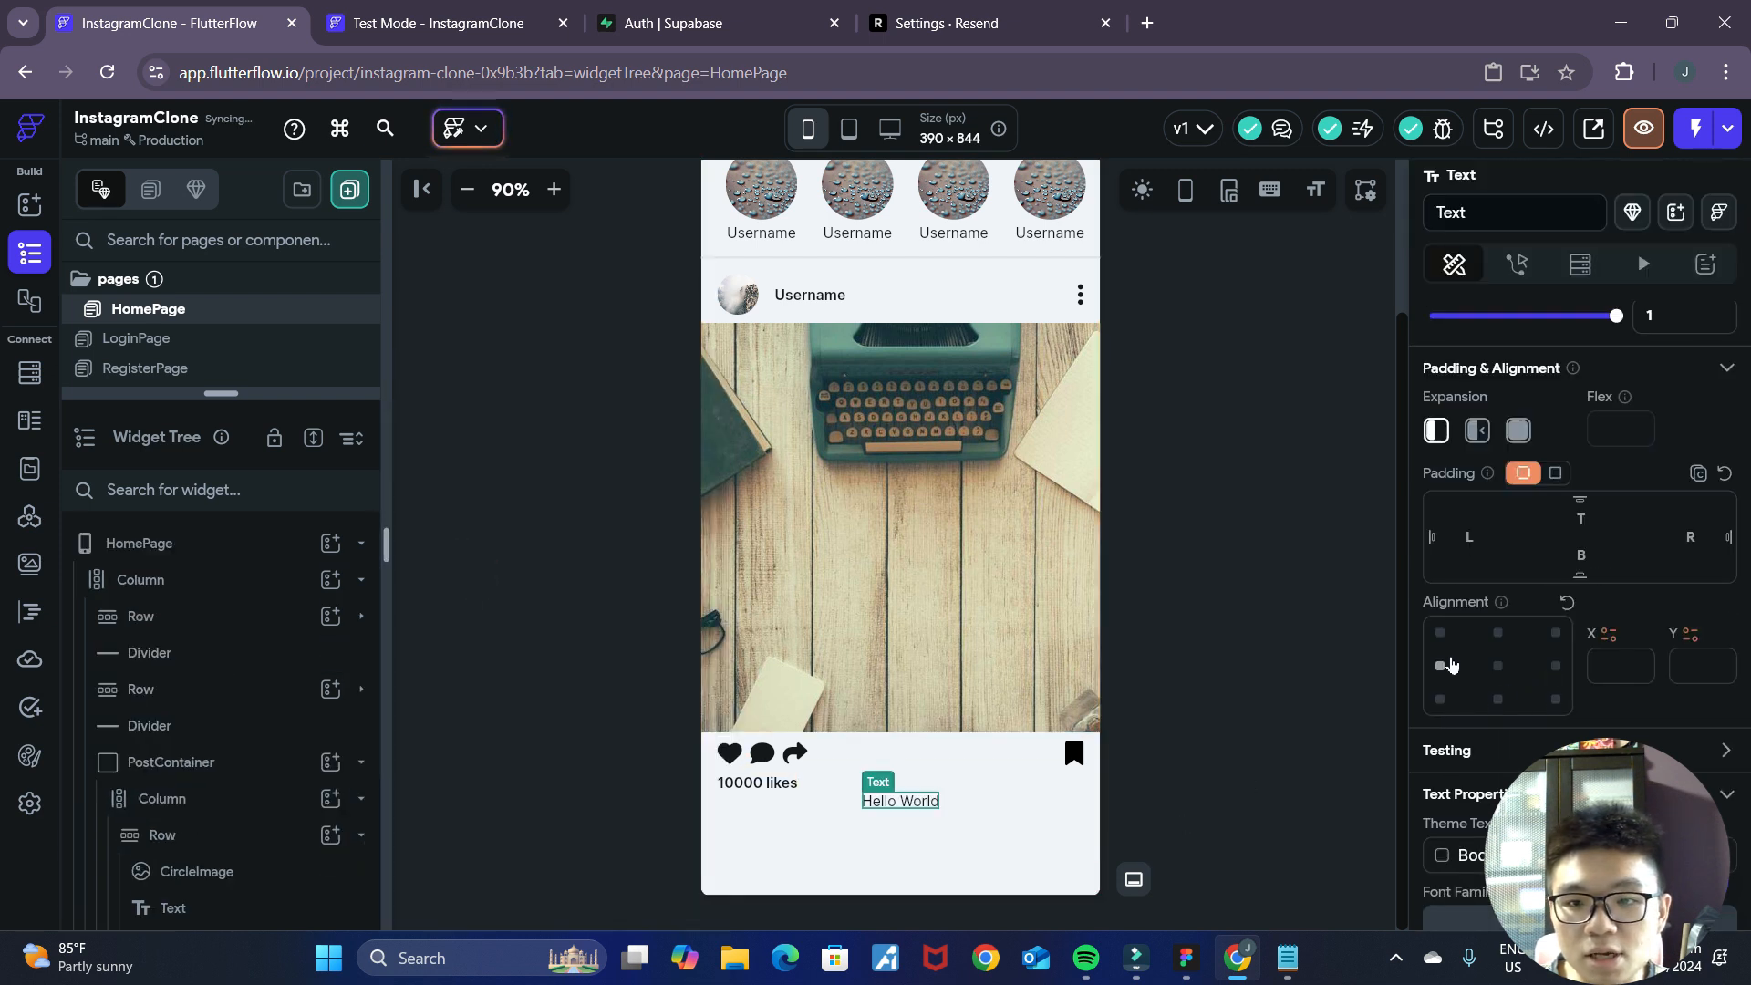
Align the new "Hello World" text to the centre left and set its left padding to 16 and top padding to 8.
left_click(1442, 666)
left_click(1240, 723)
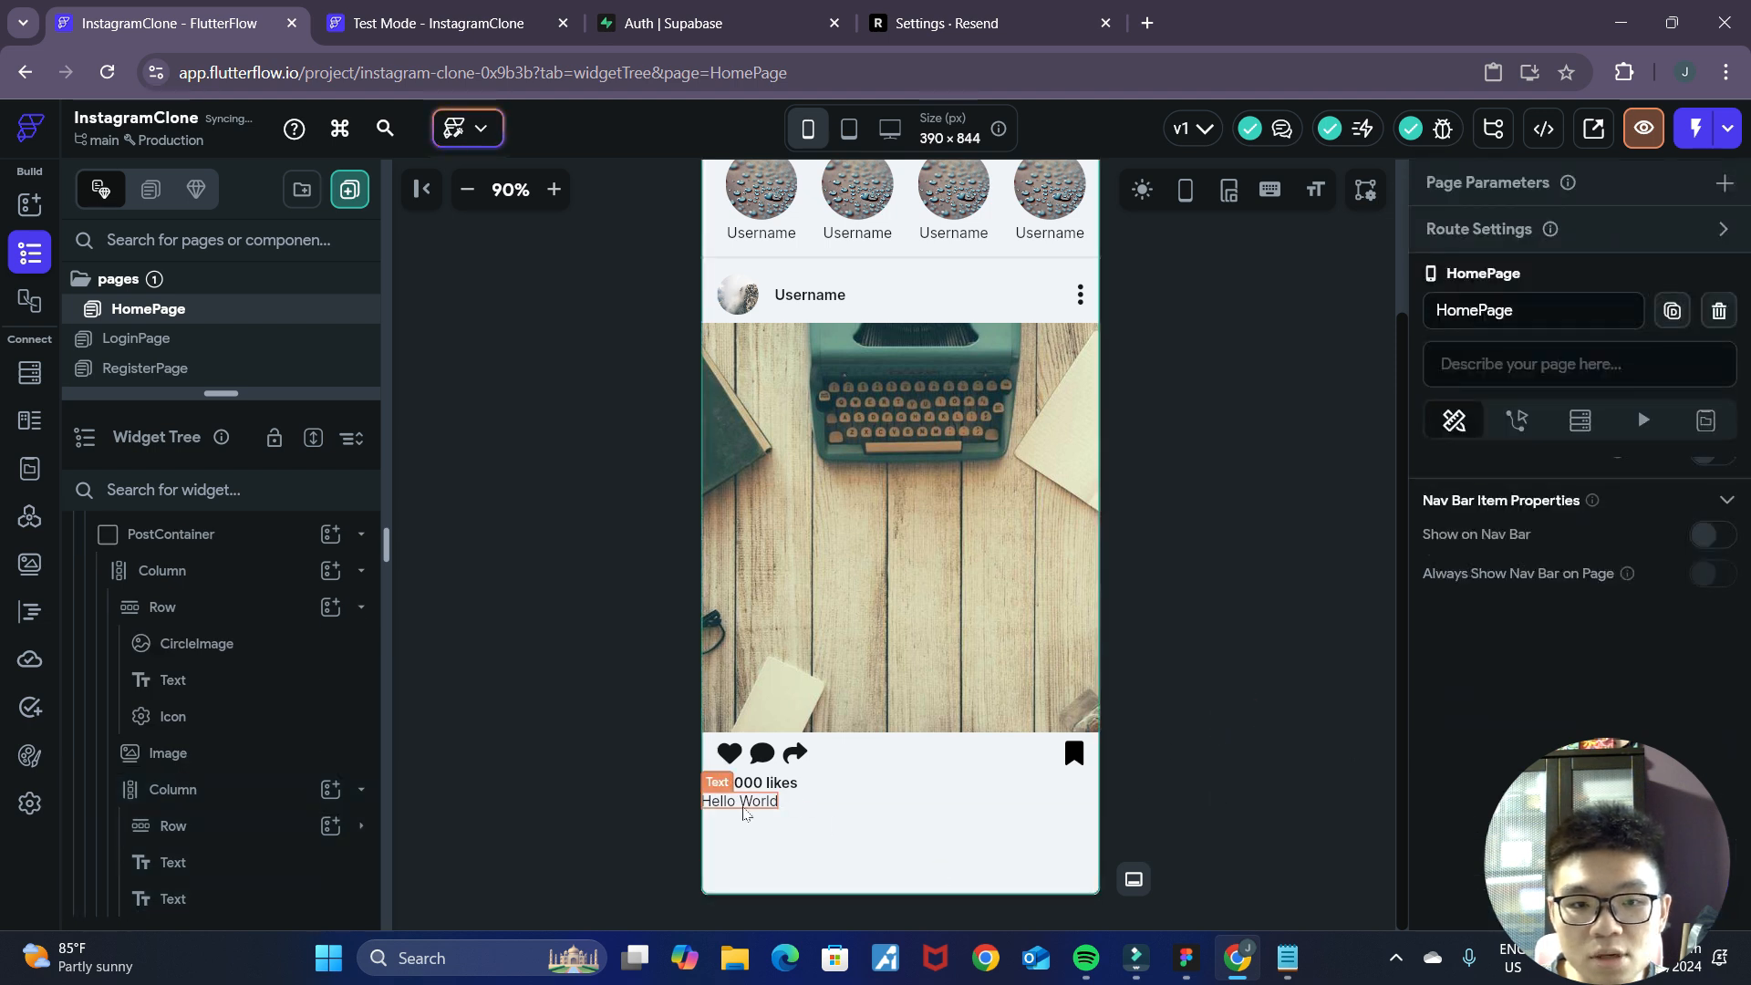
left_click(743, 807)
type("16")
left_click(1283, 735)
left_click(770, 803)
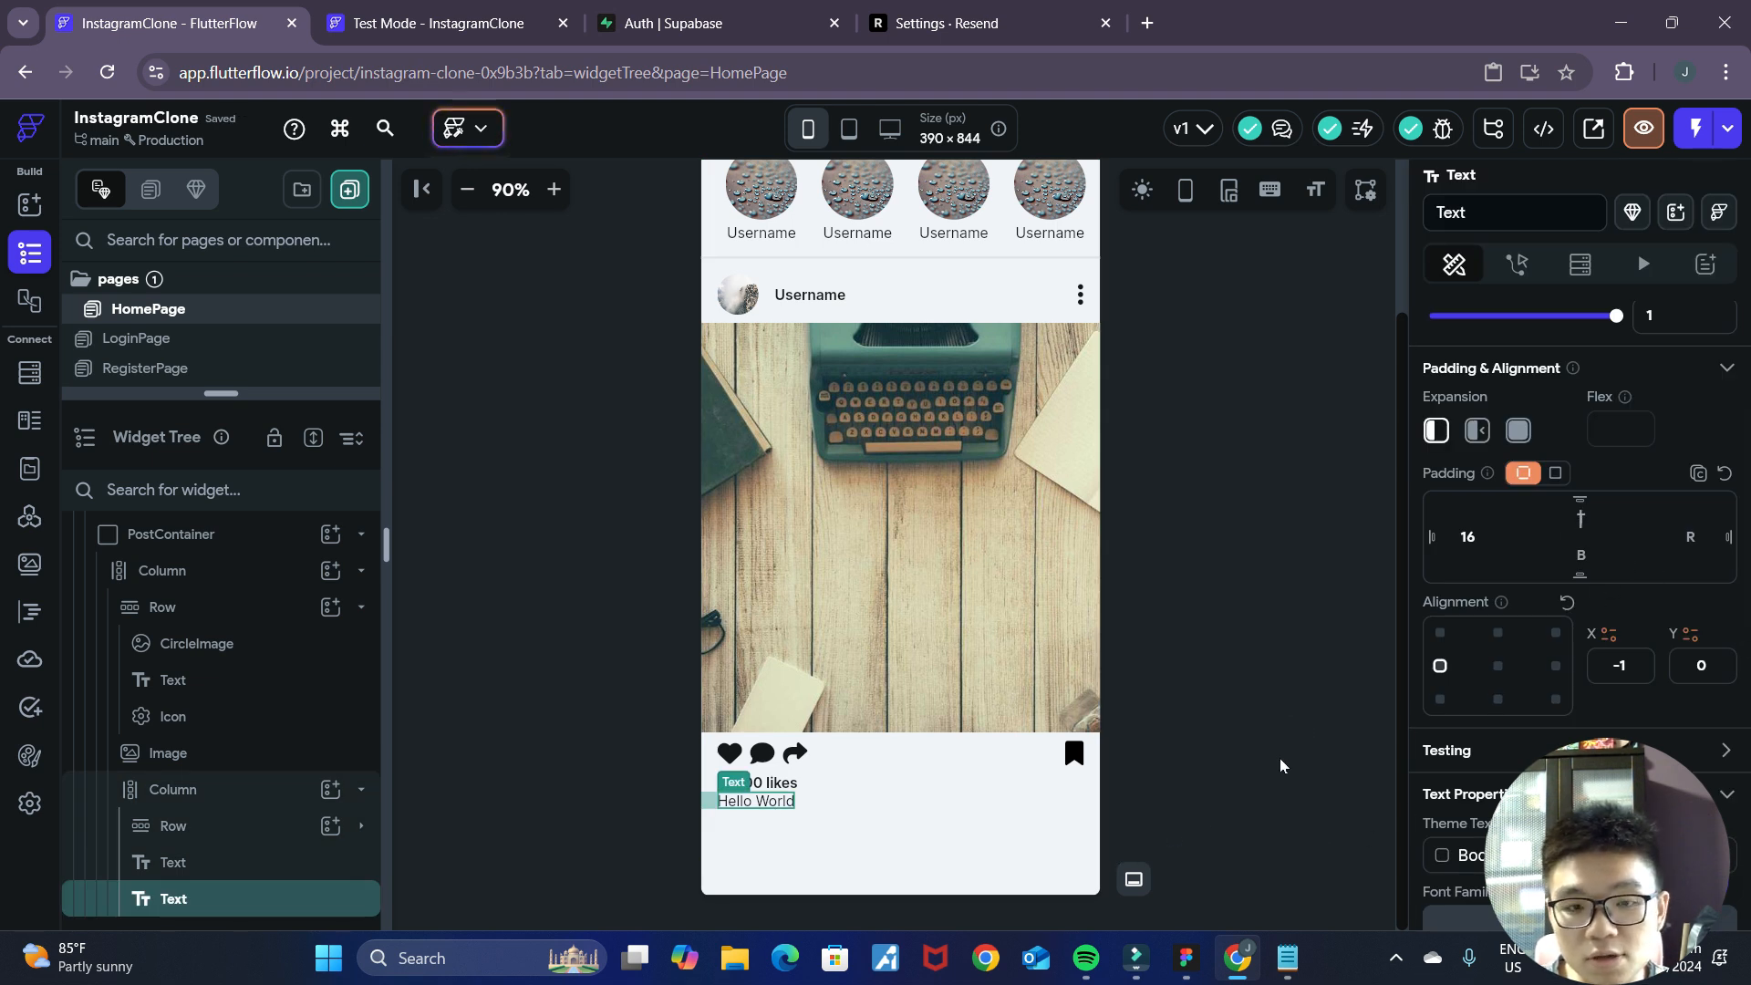
left_click(1262, 723)
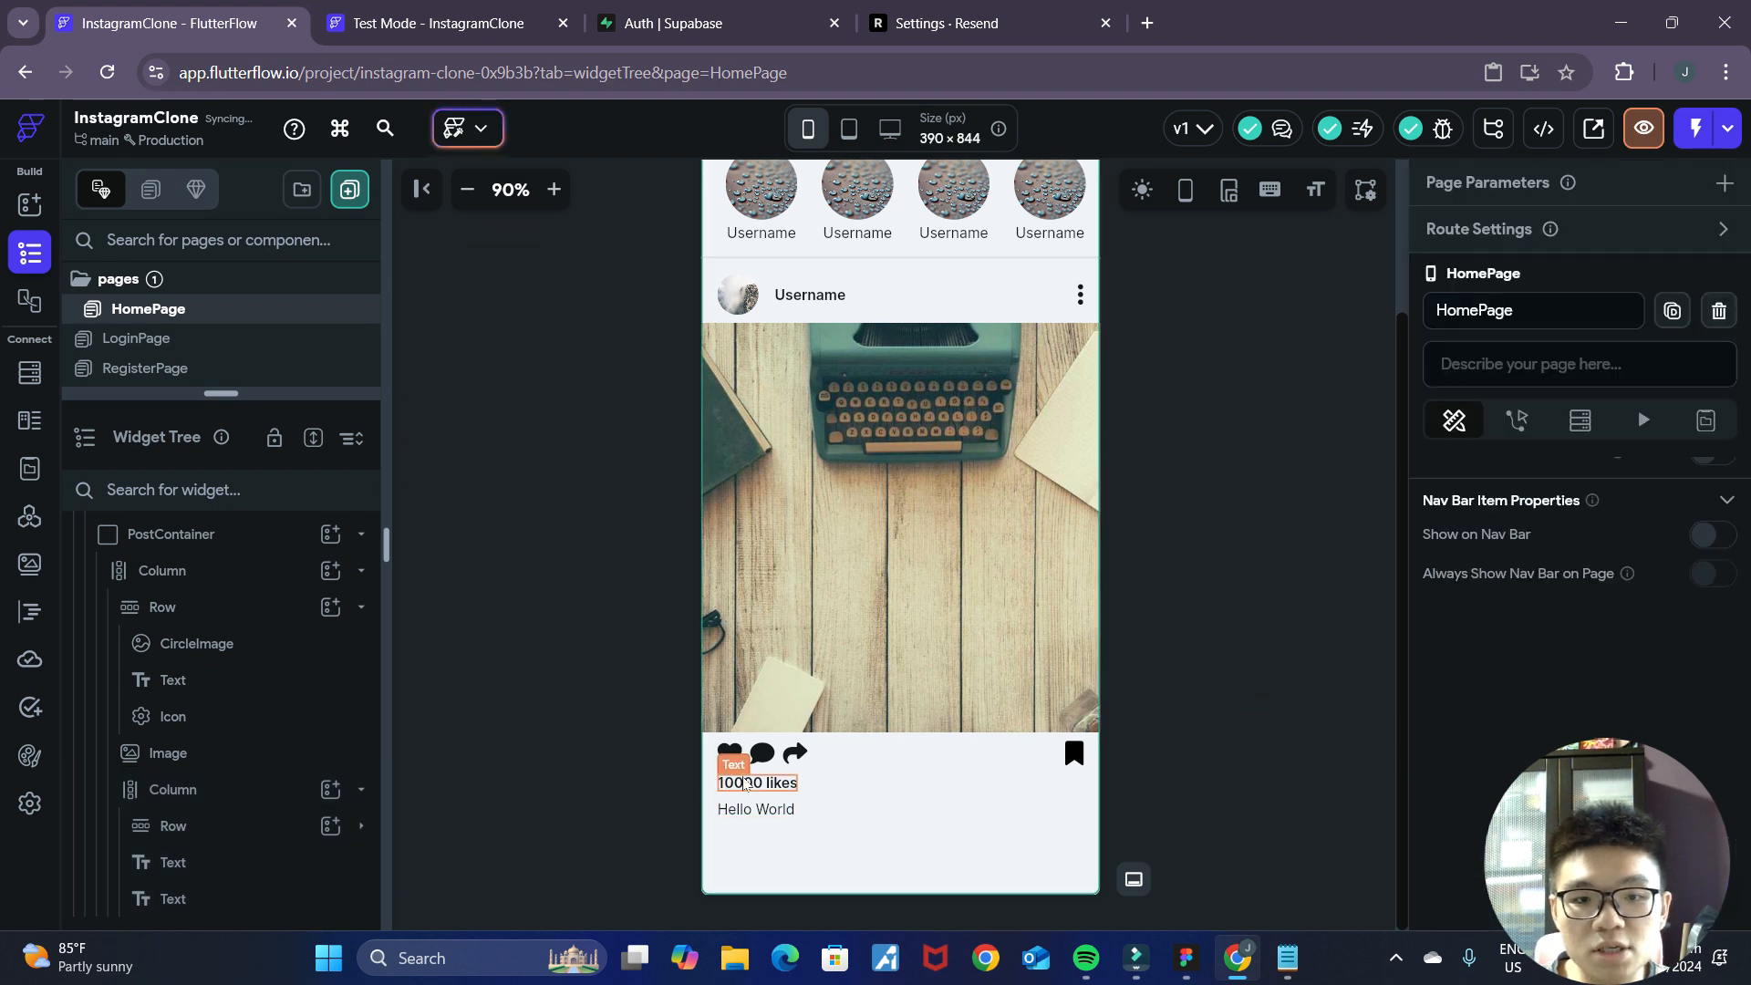
Compare the caption with the Figma mockup and replace the "Hello World" Text widget with a RichText widget.
left_click(1190, 968)
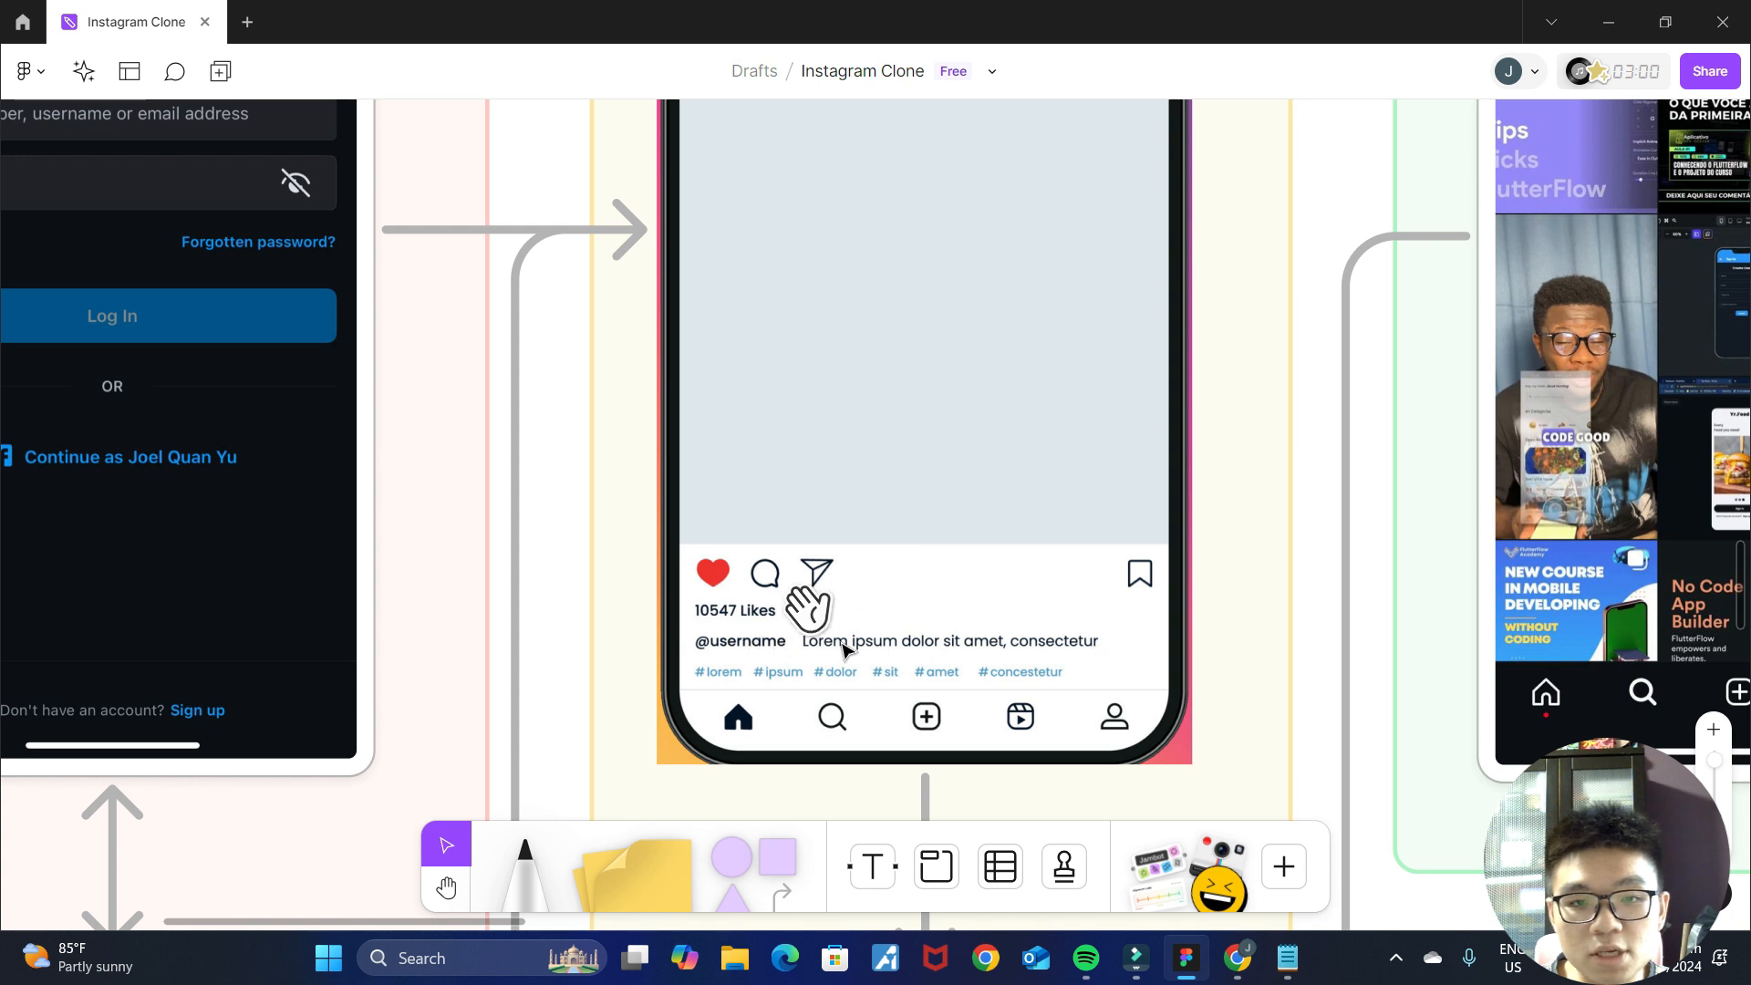
left_click(1237, 957)
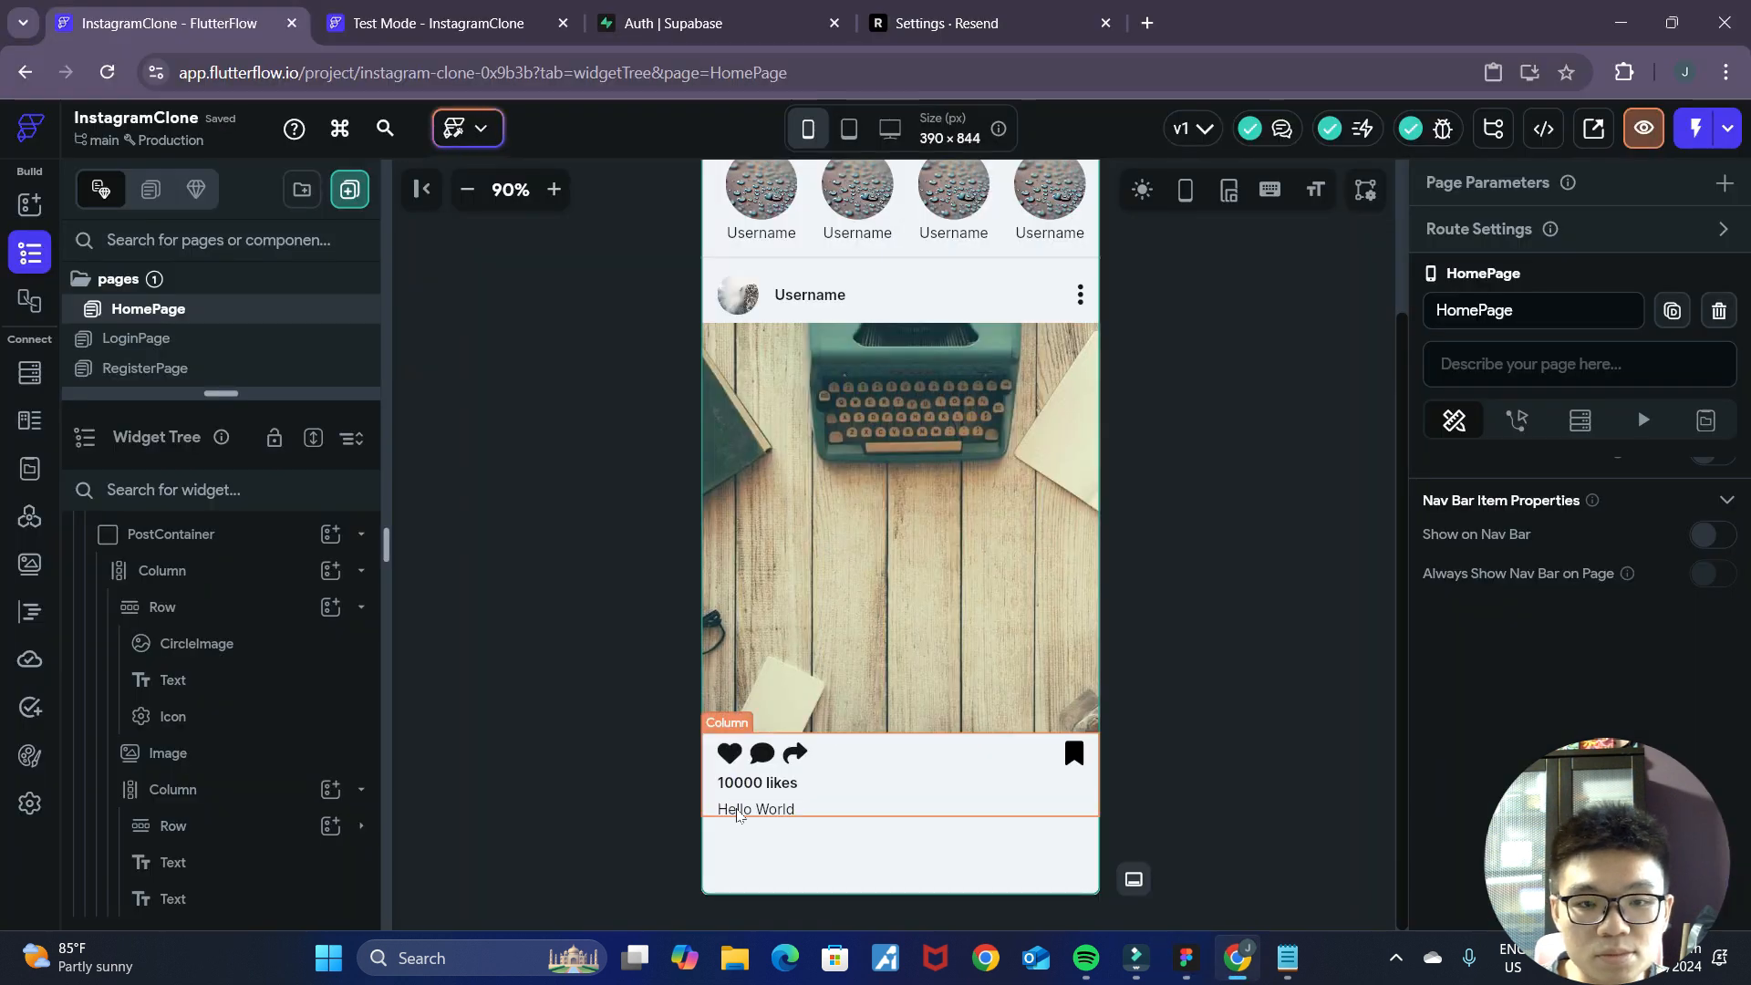
left_click(737, 823)
left_click(741, 811)
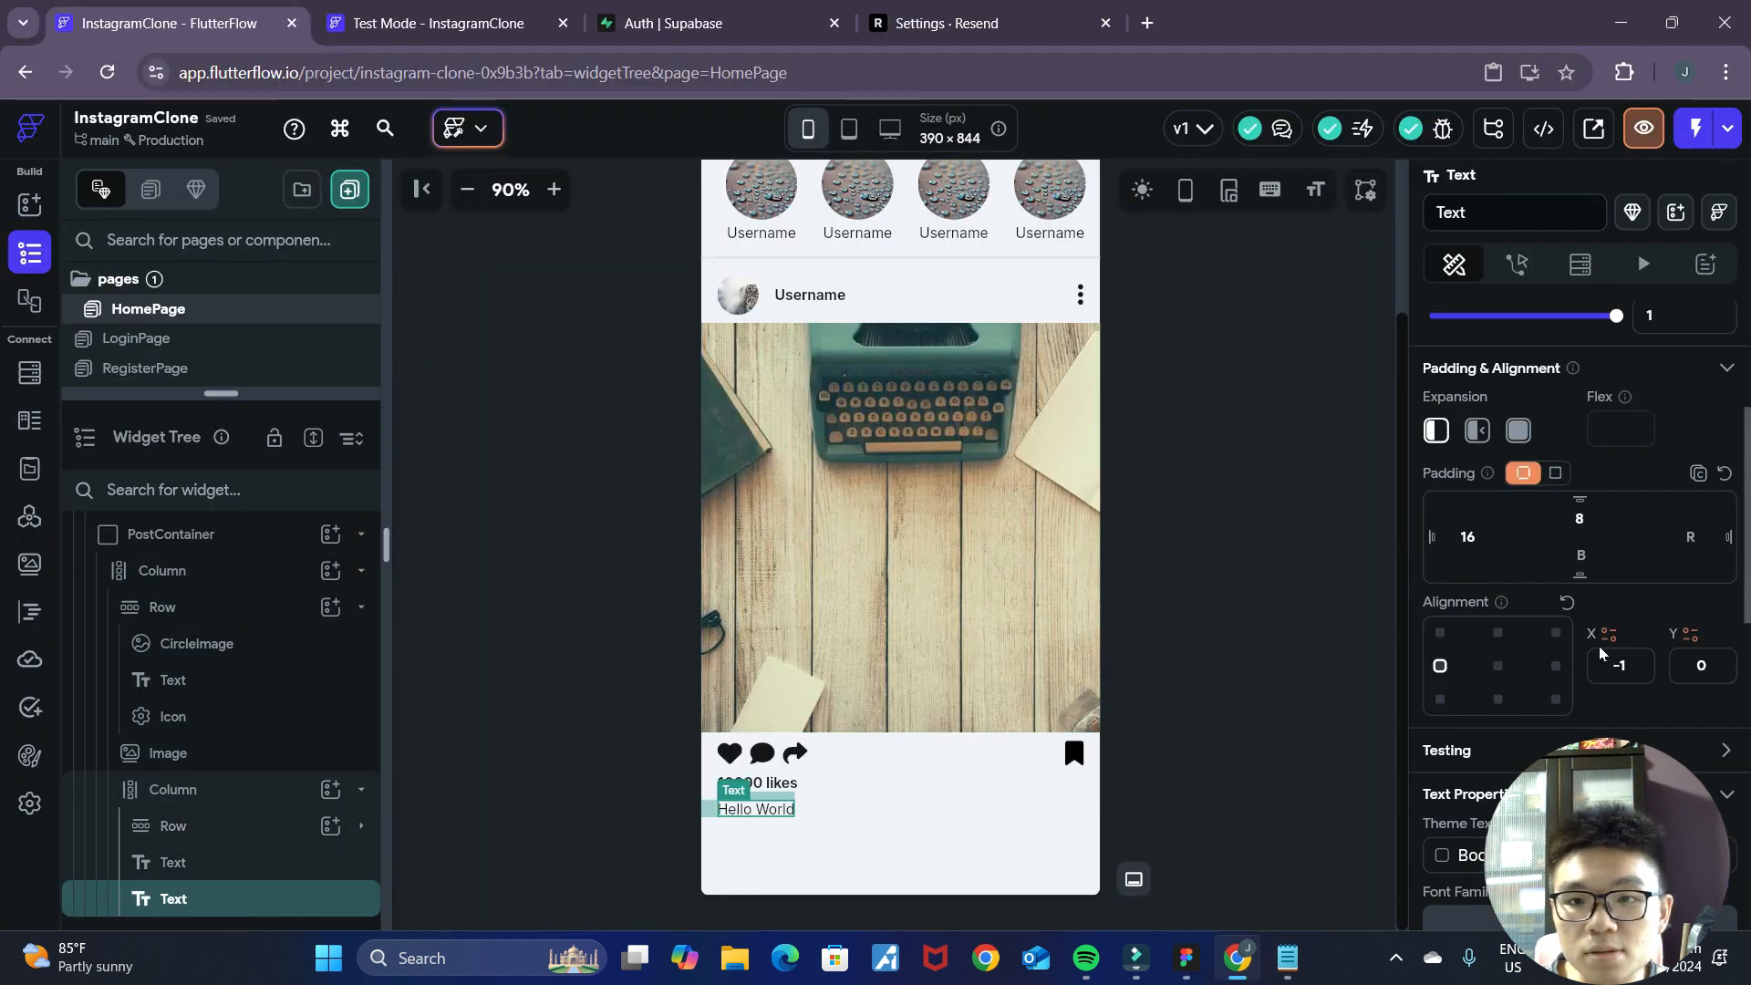
scroll(1600, 652, "up", 3)
left_click(1555, 434)
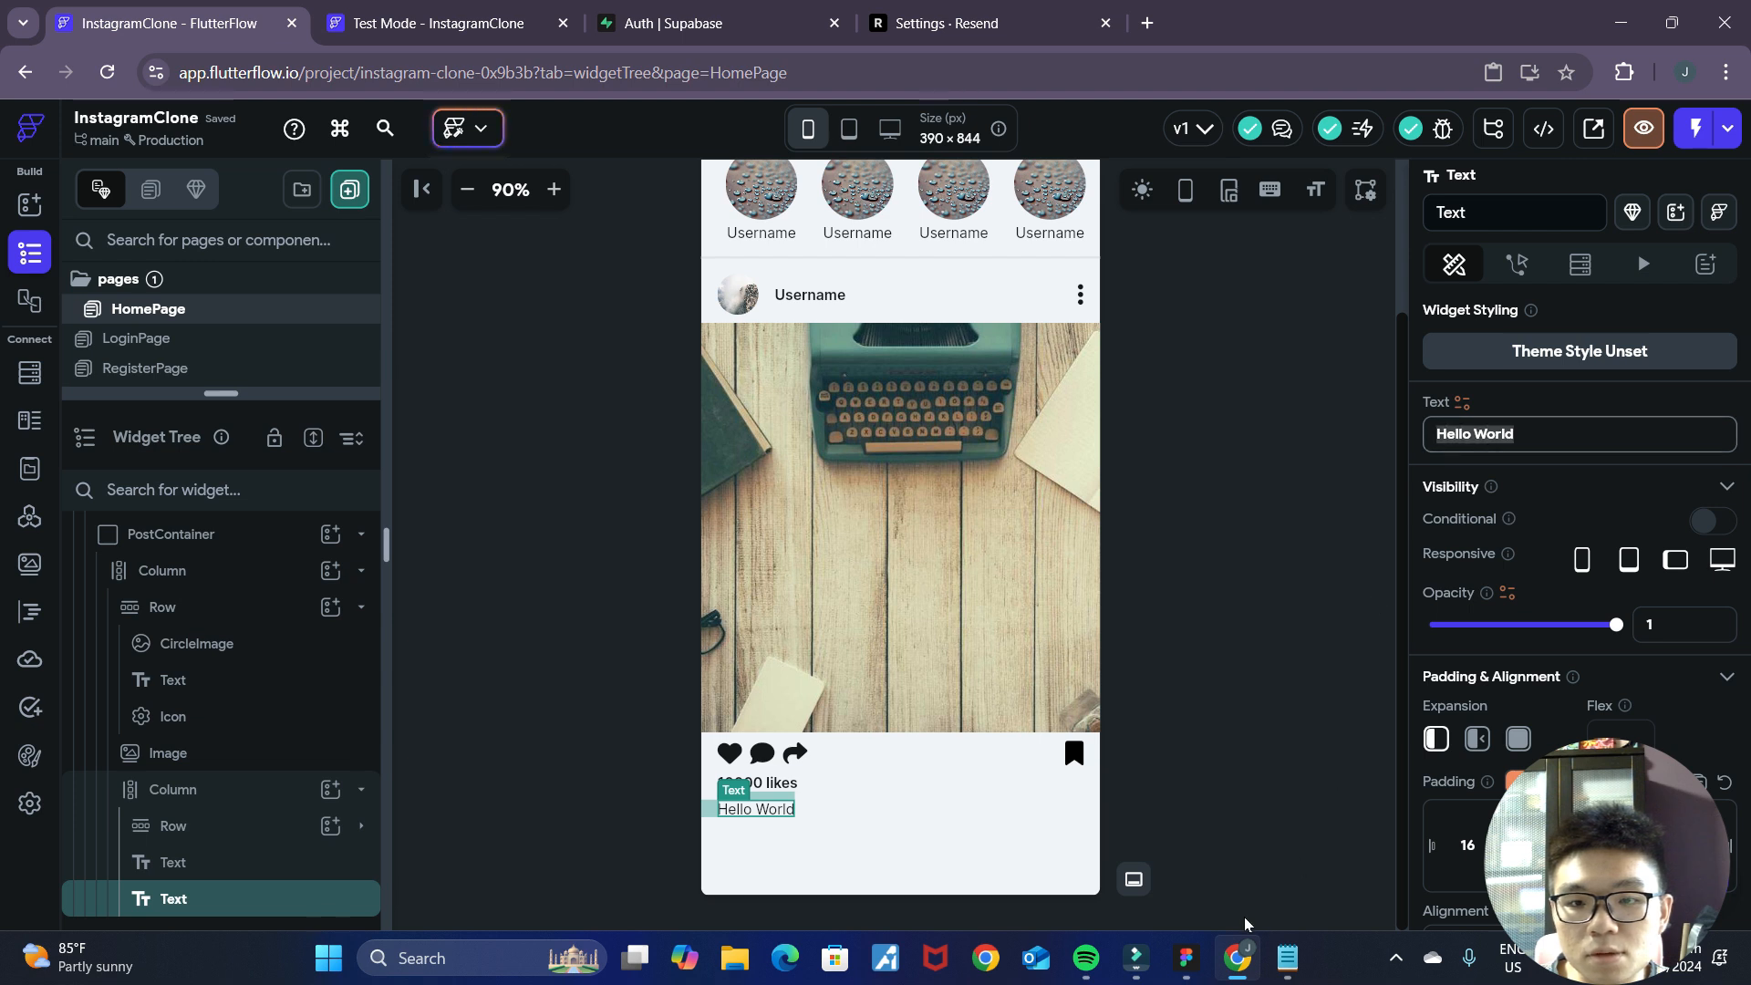
left_click(1186, 958)
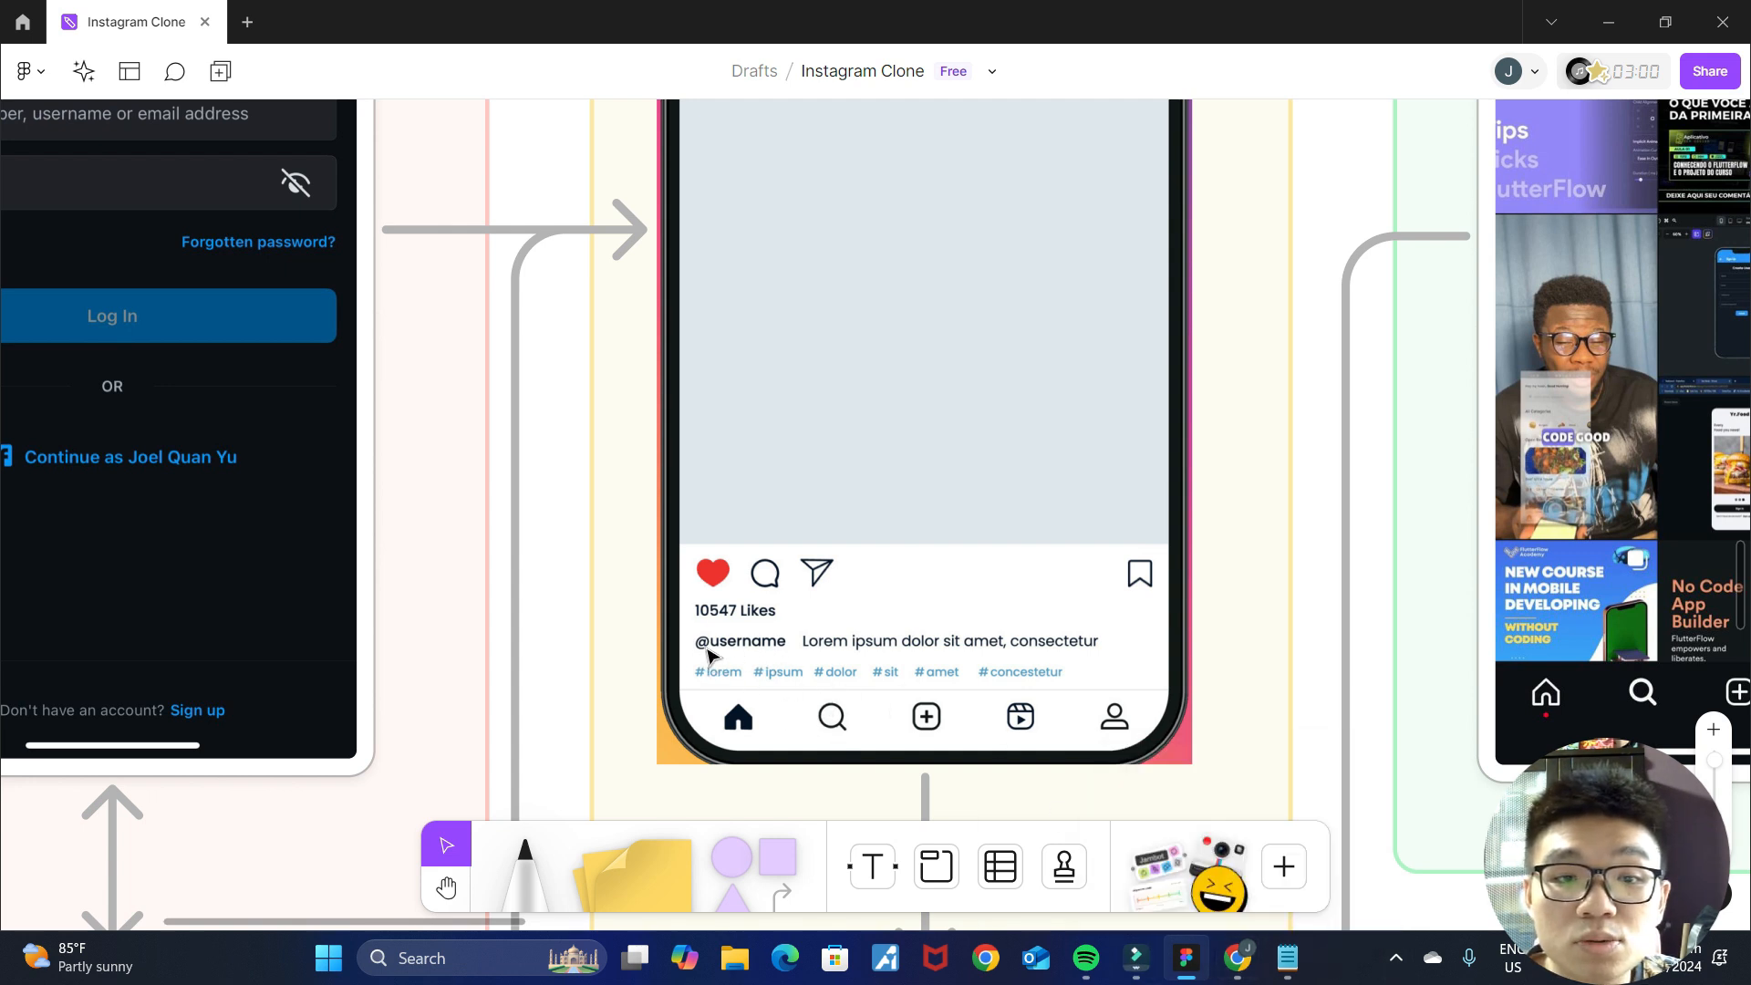
left_click(1238, 958)
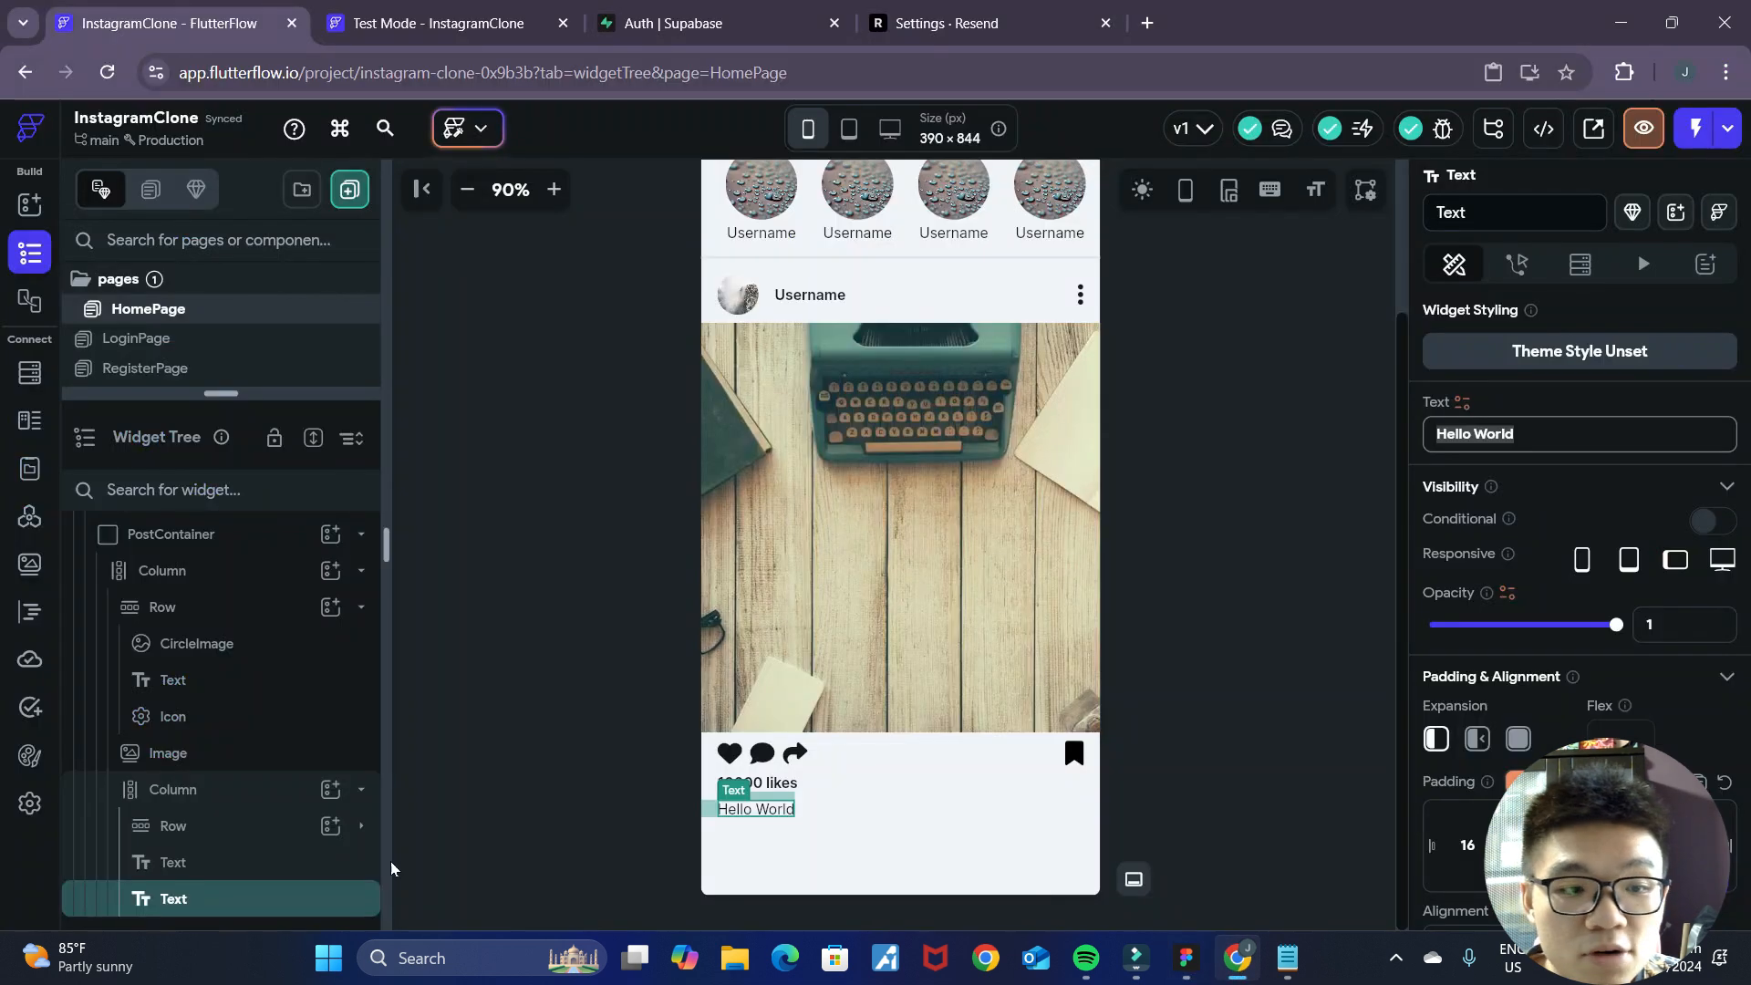
right_click(291, 911)
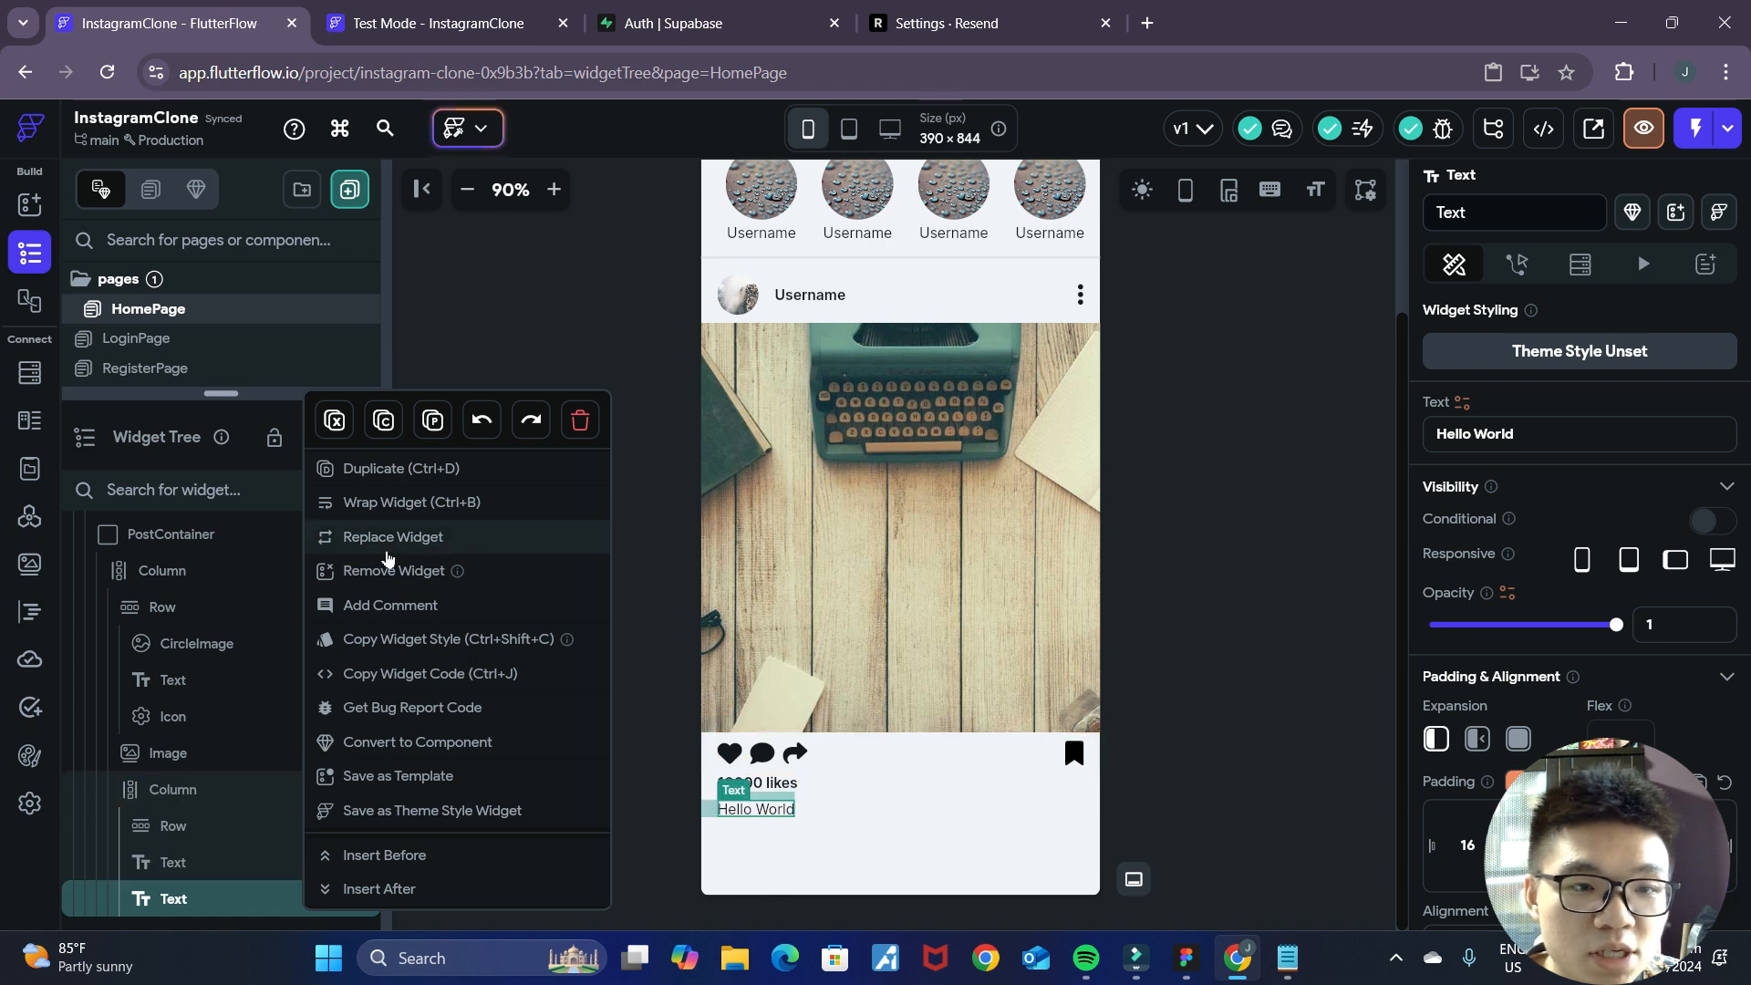
left_click(389, 543)
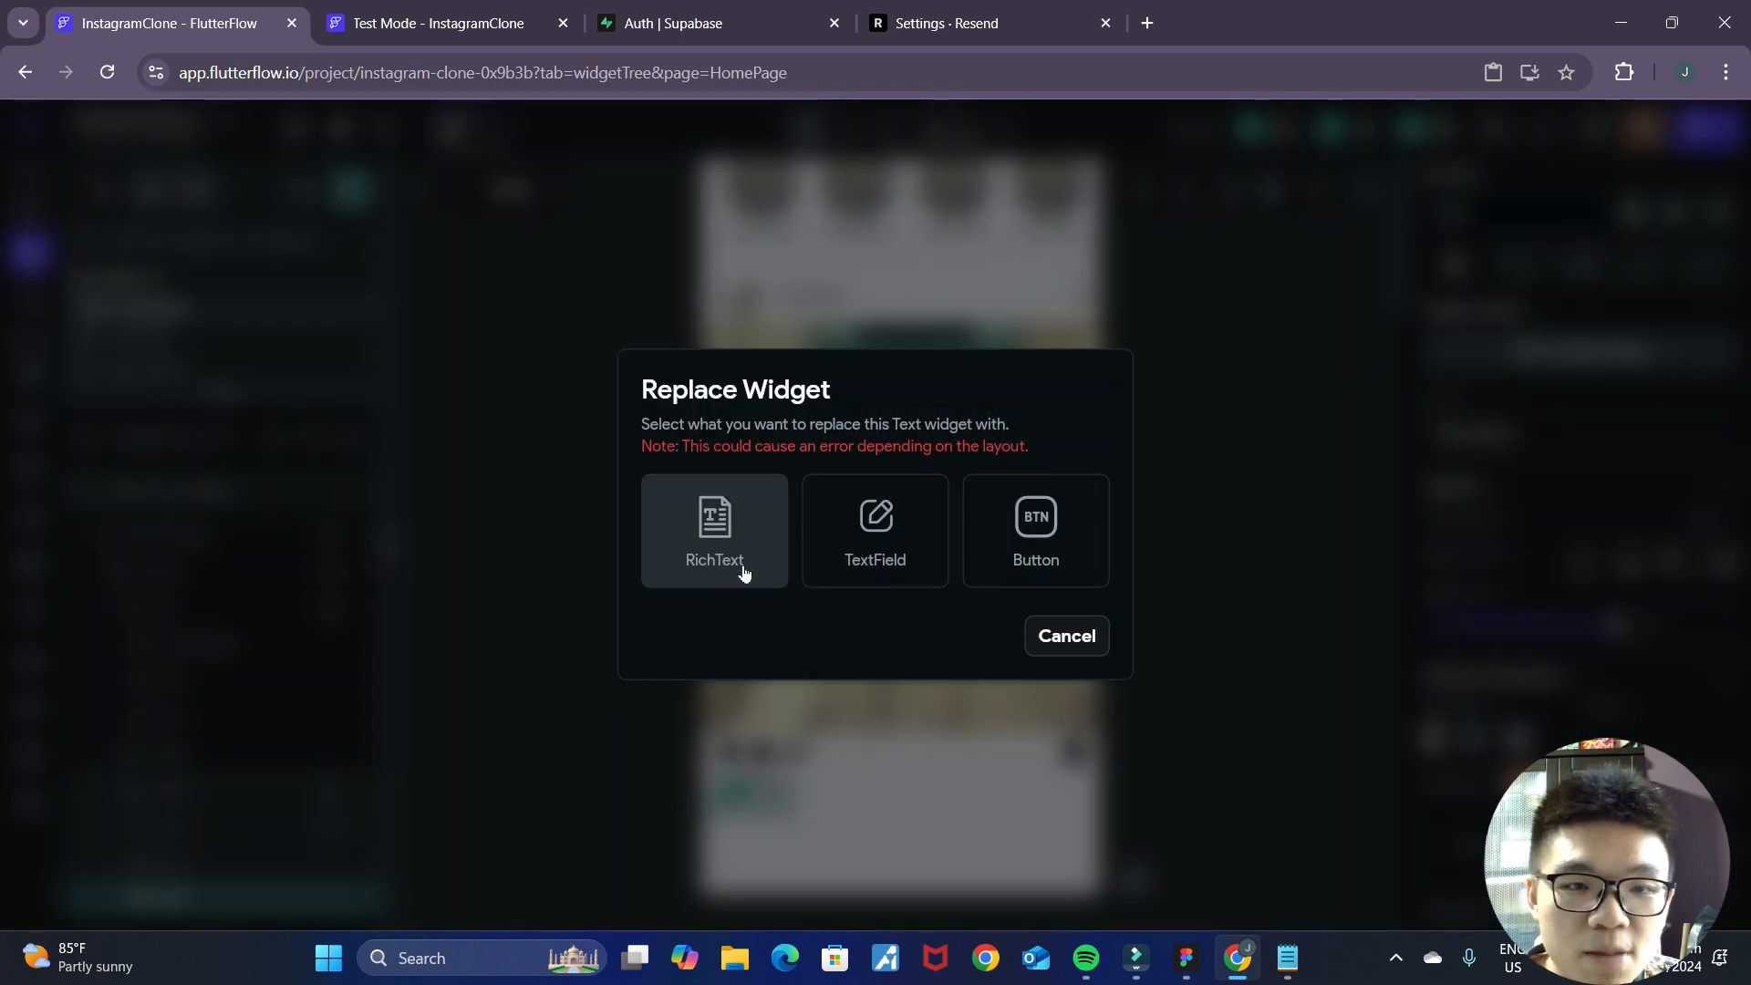
left_click(714, 531)
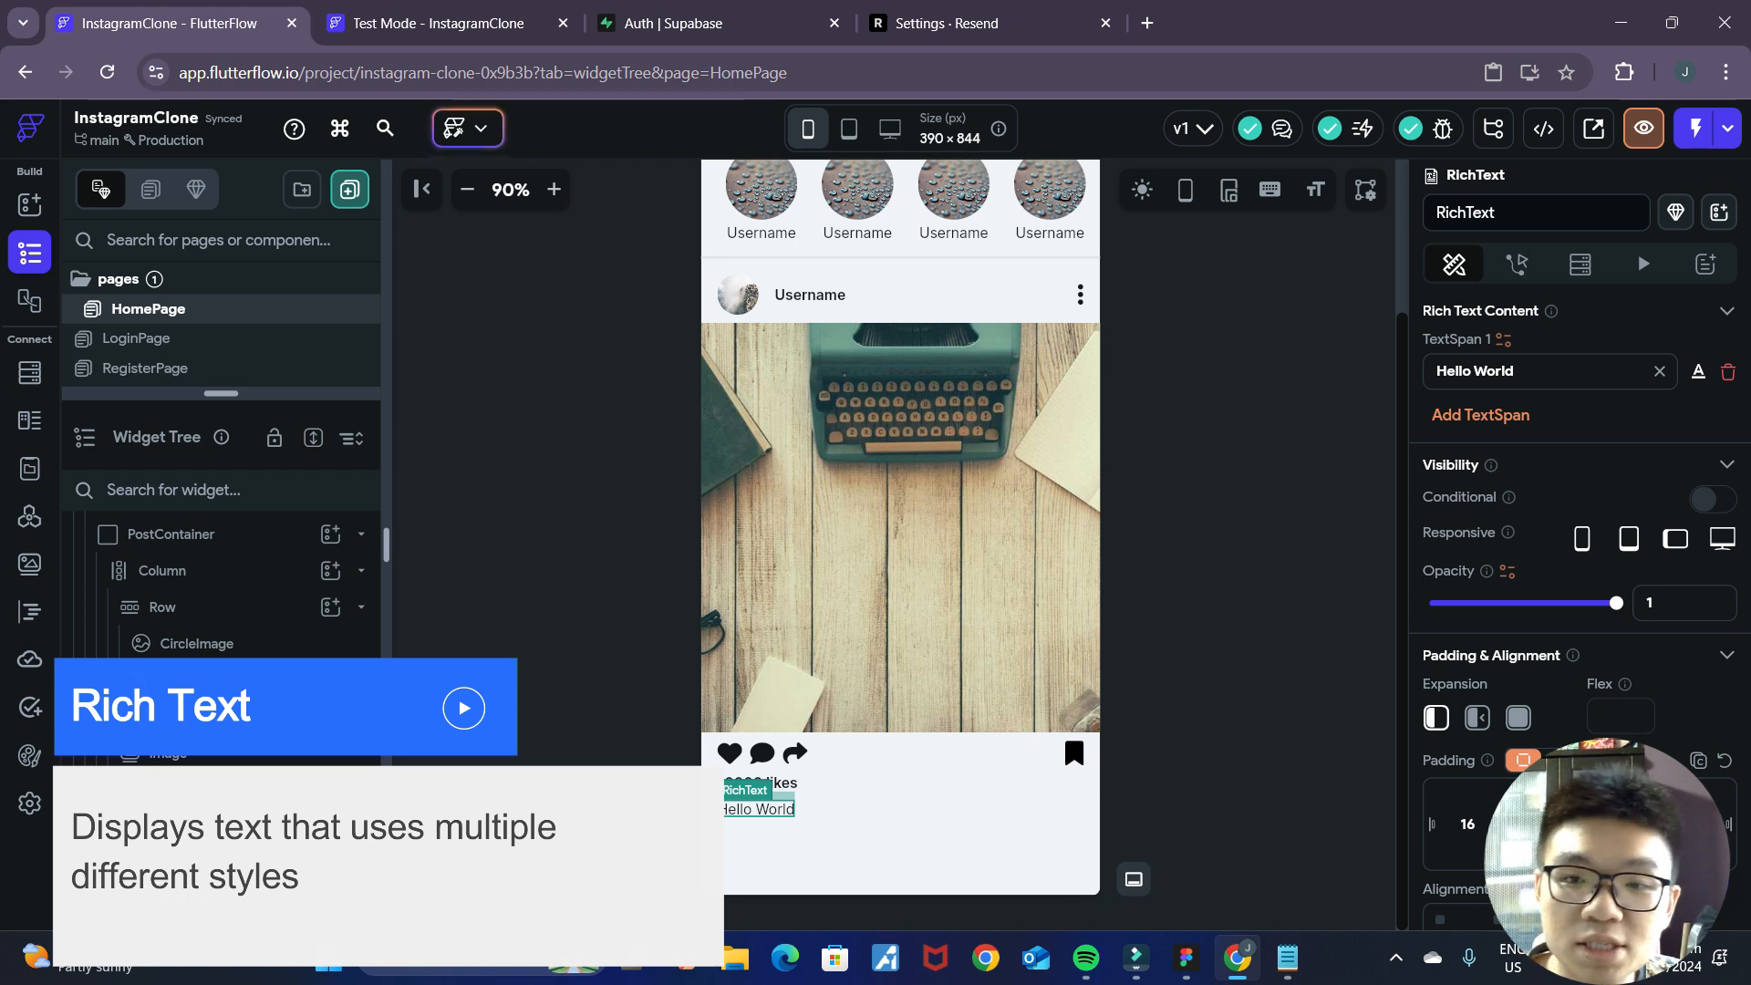
left_click_drag(1521, 373, 1455, 372)
left_click(1504, 422)
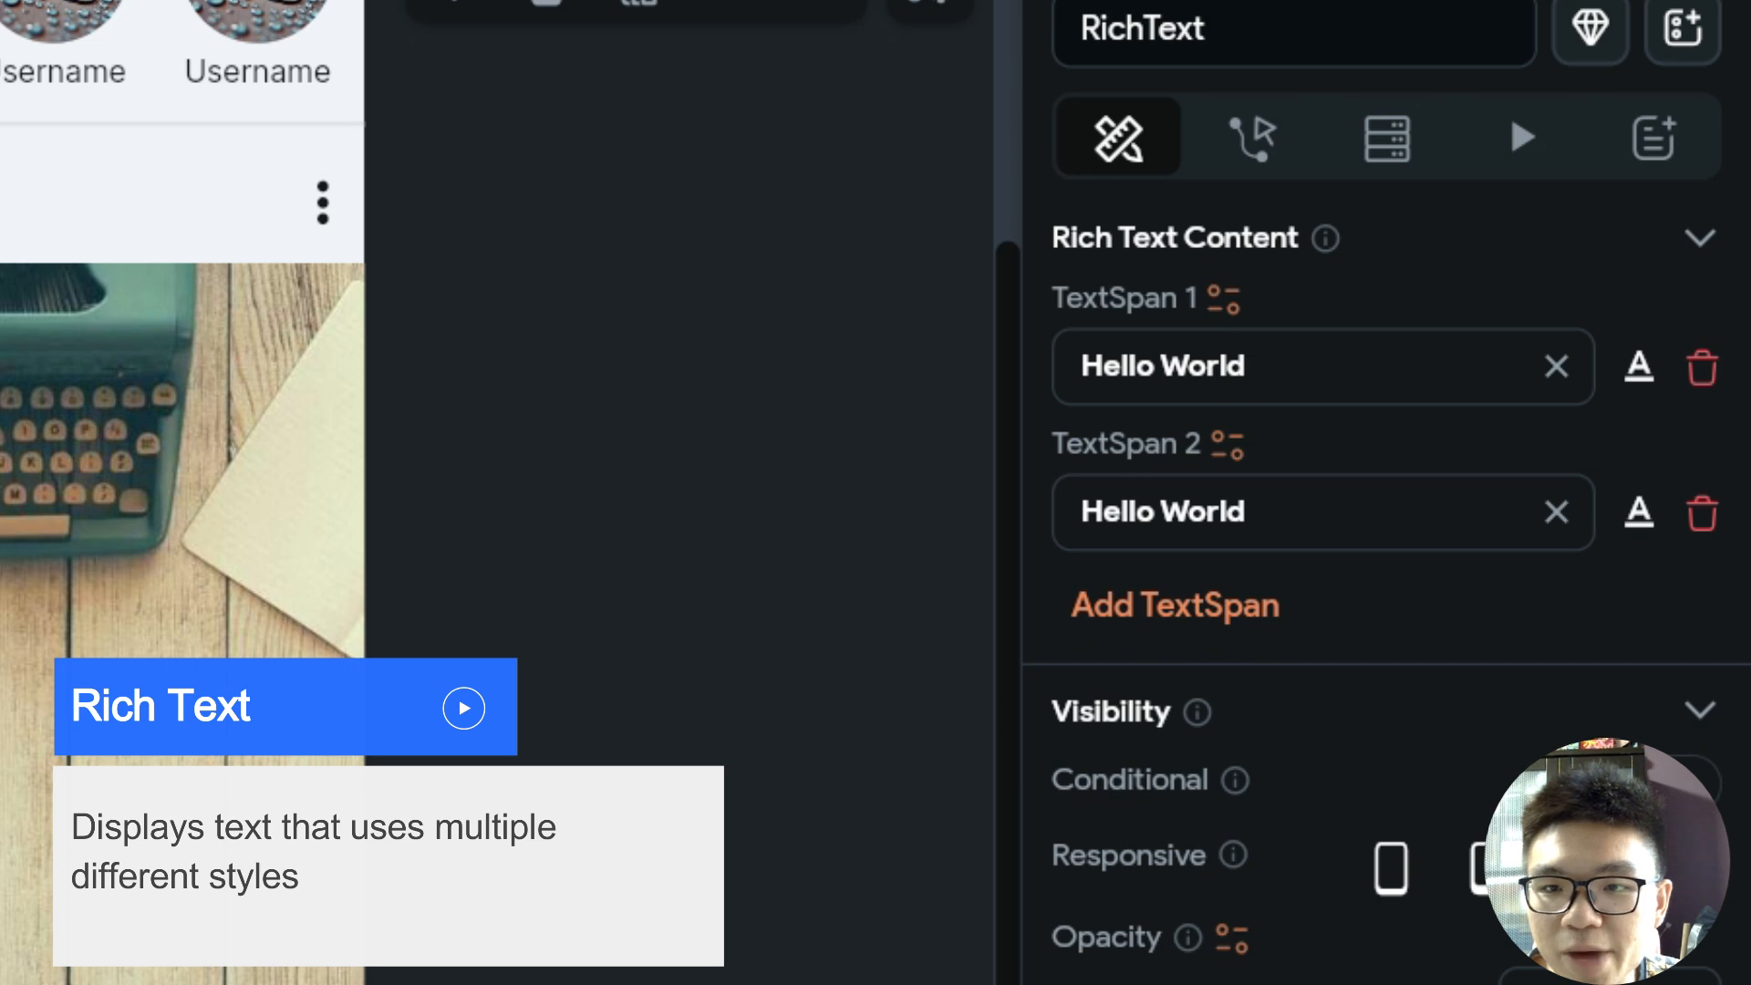
left_click_drag(1250, 366, 1036, 375)
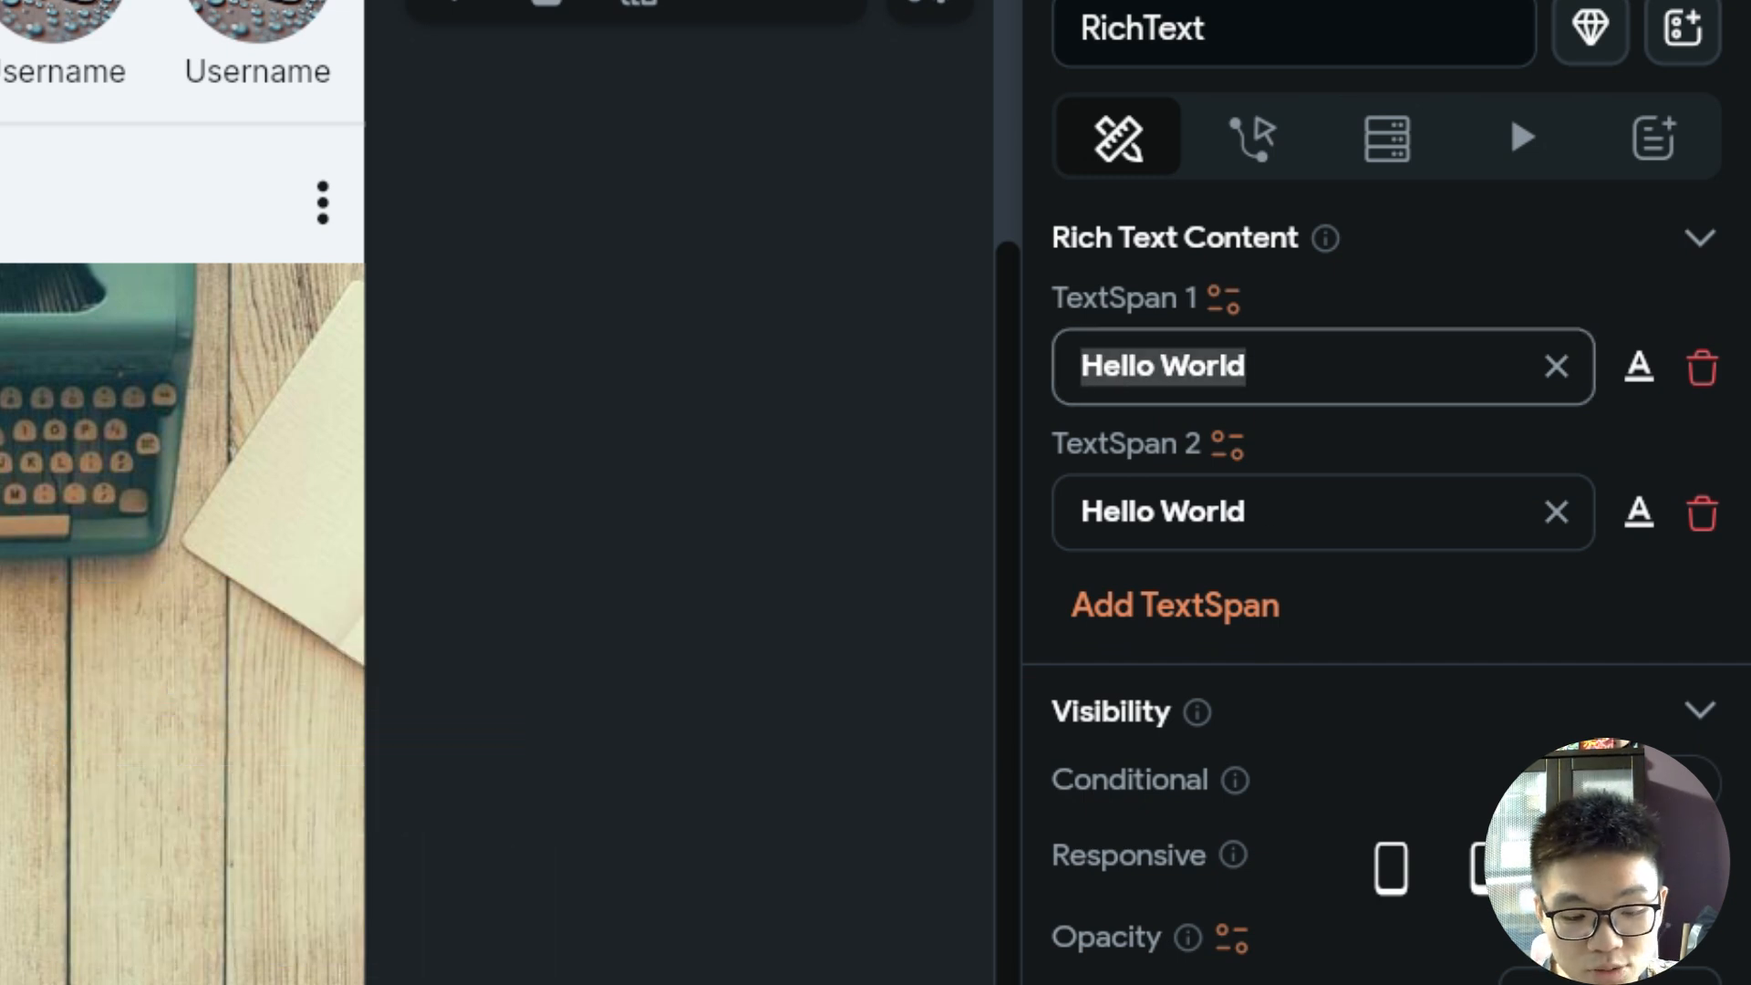
type("@username")
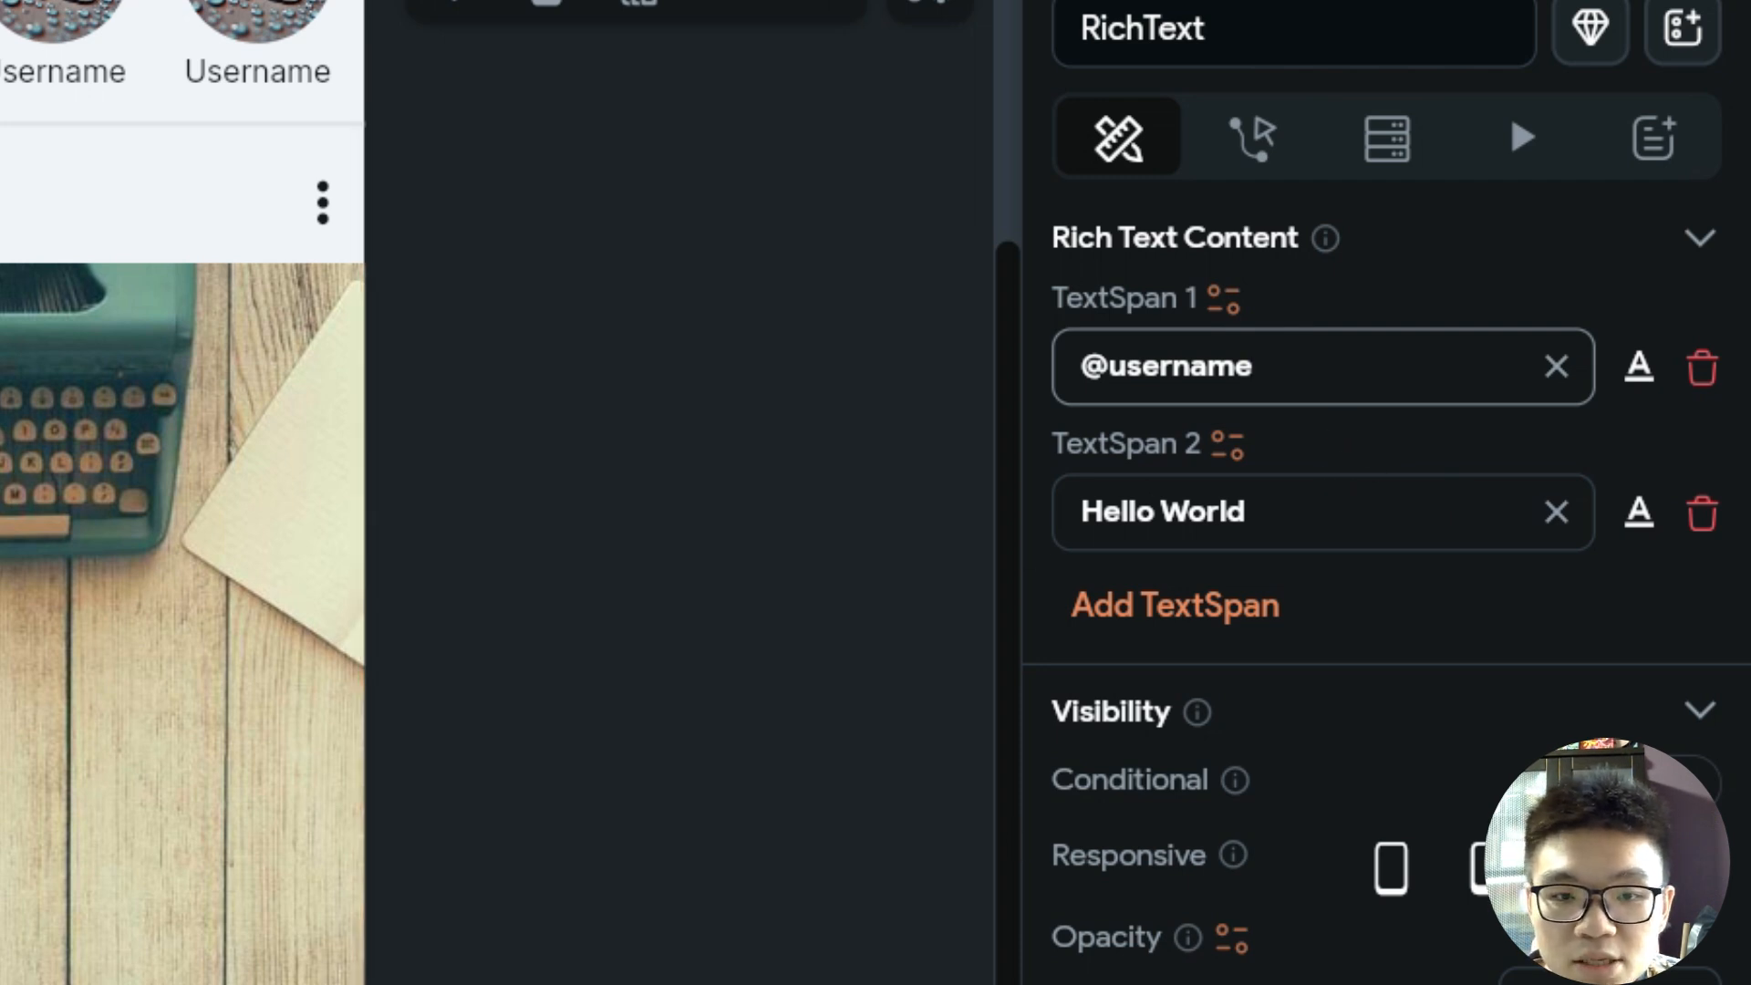
key("Tab")
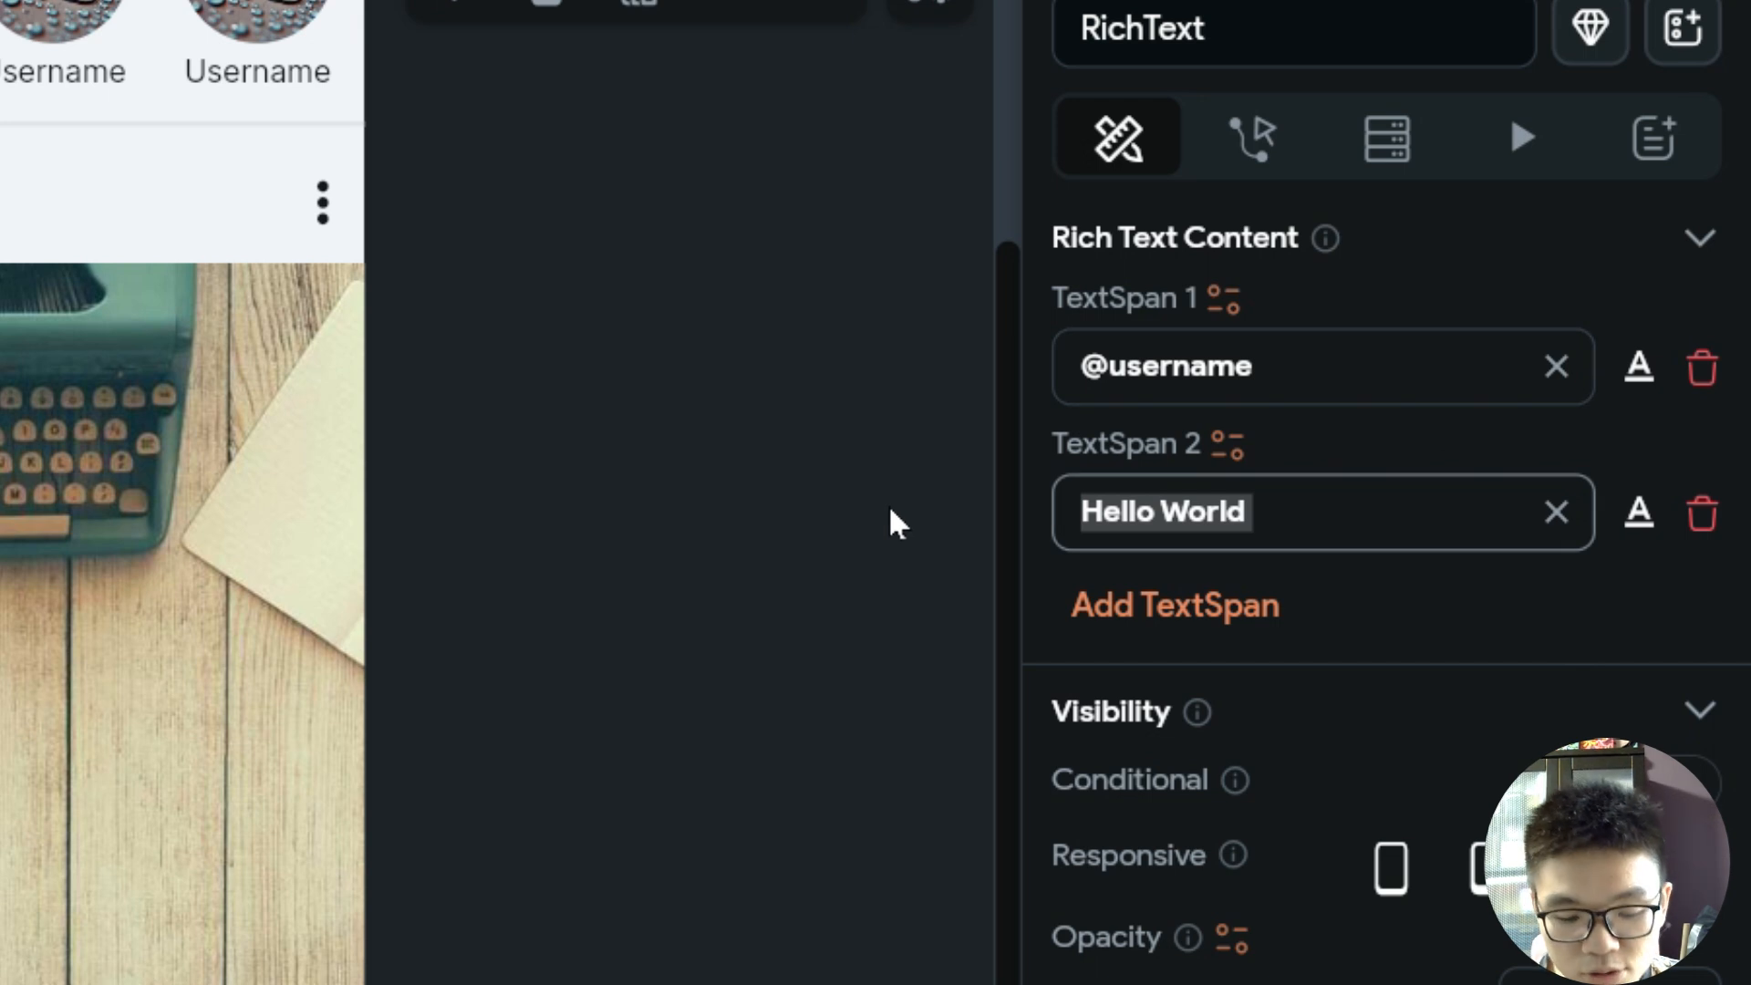
type("description of post")
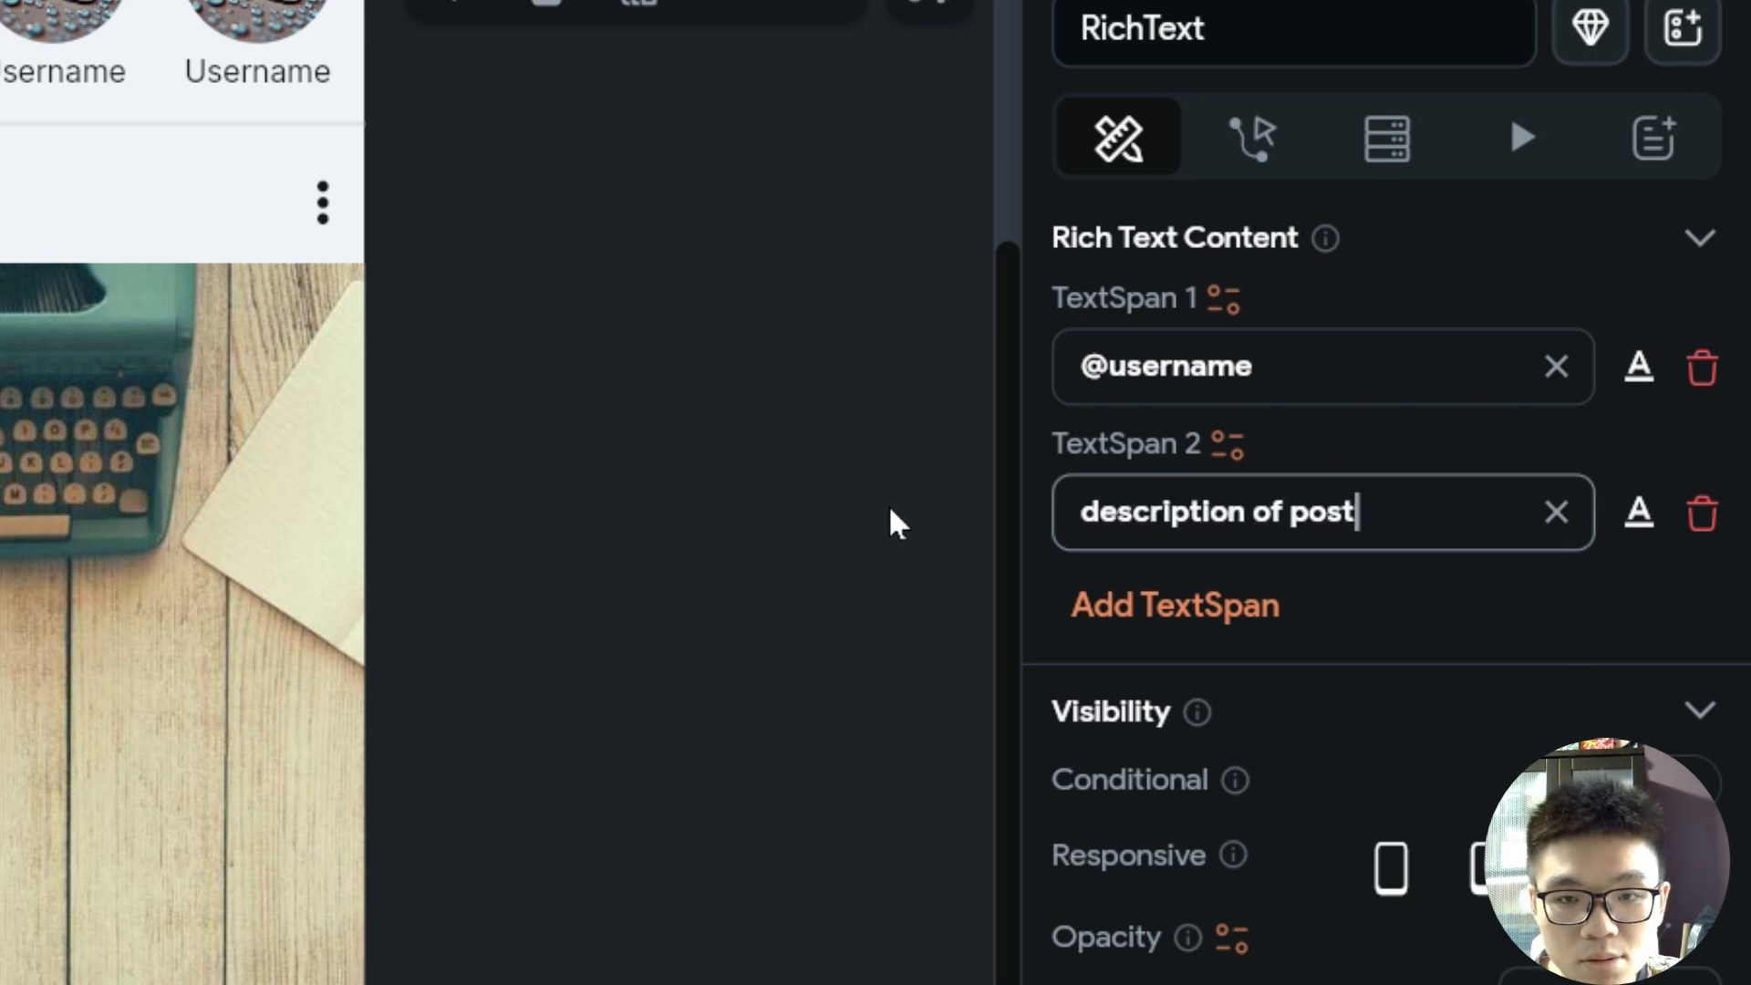
left_click(1283, 367)
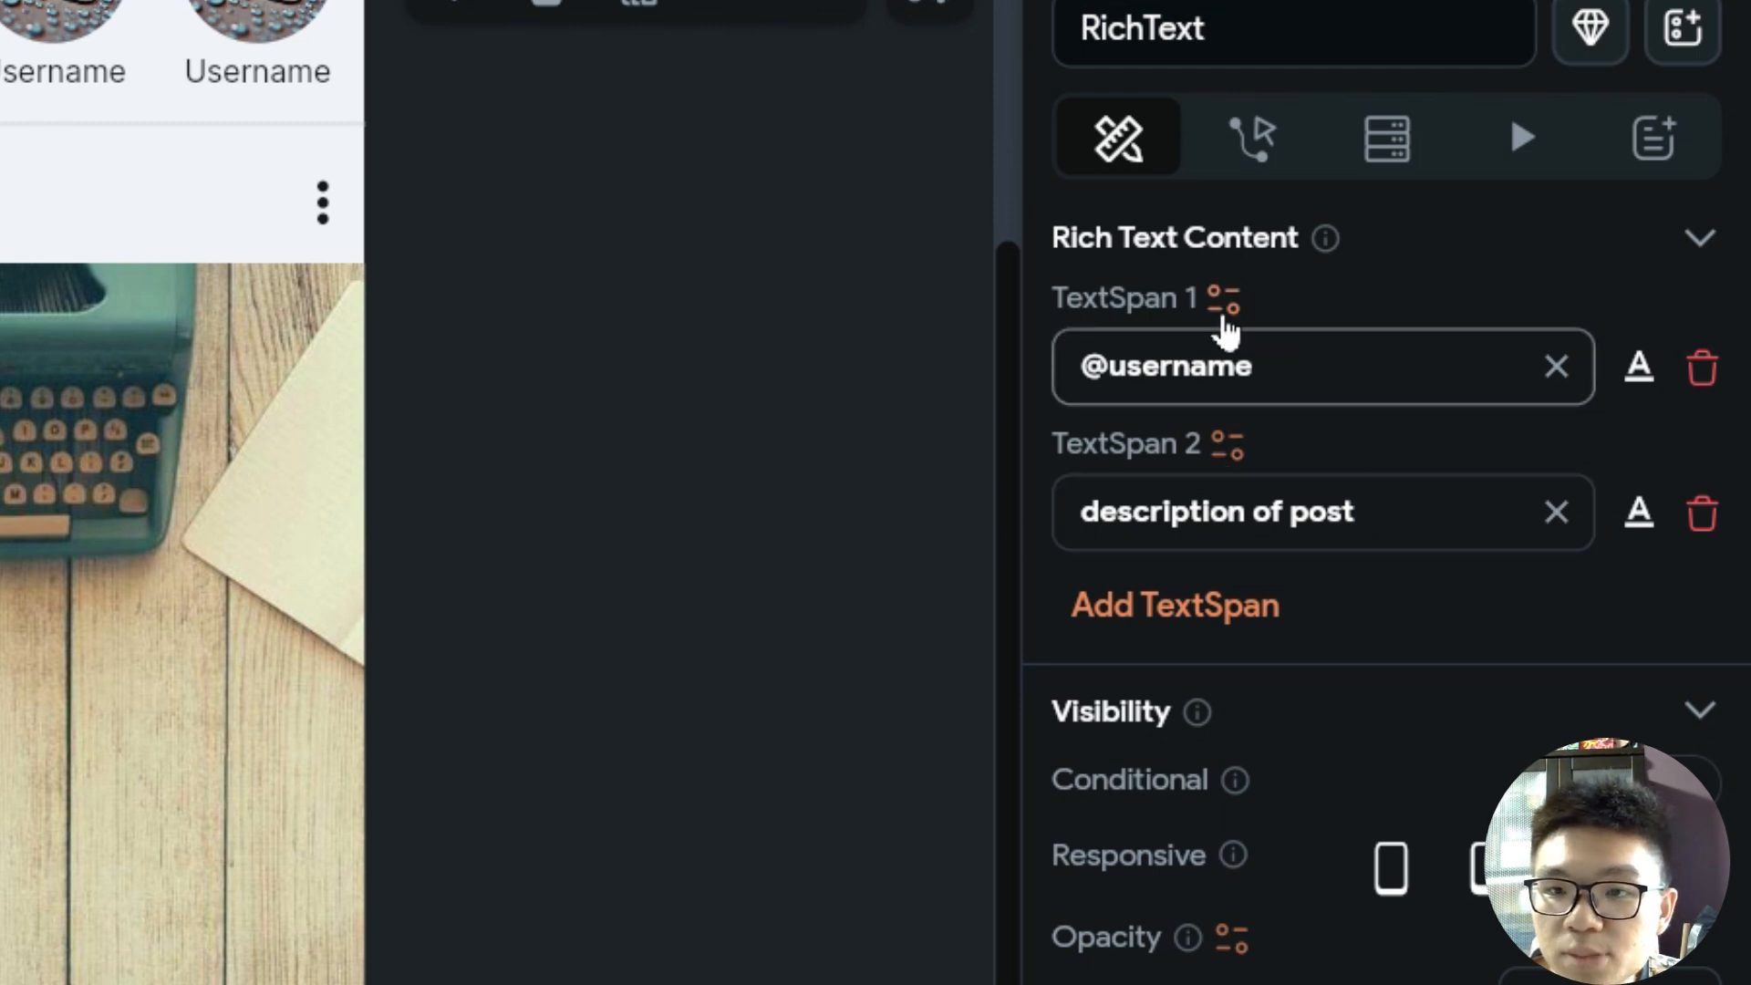
left_click(1641, 374)
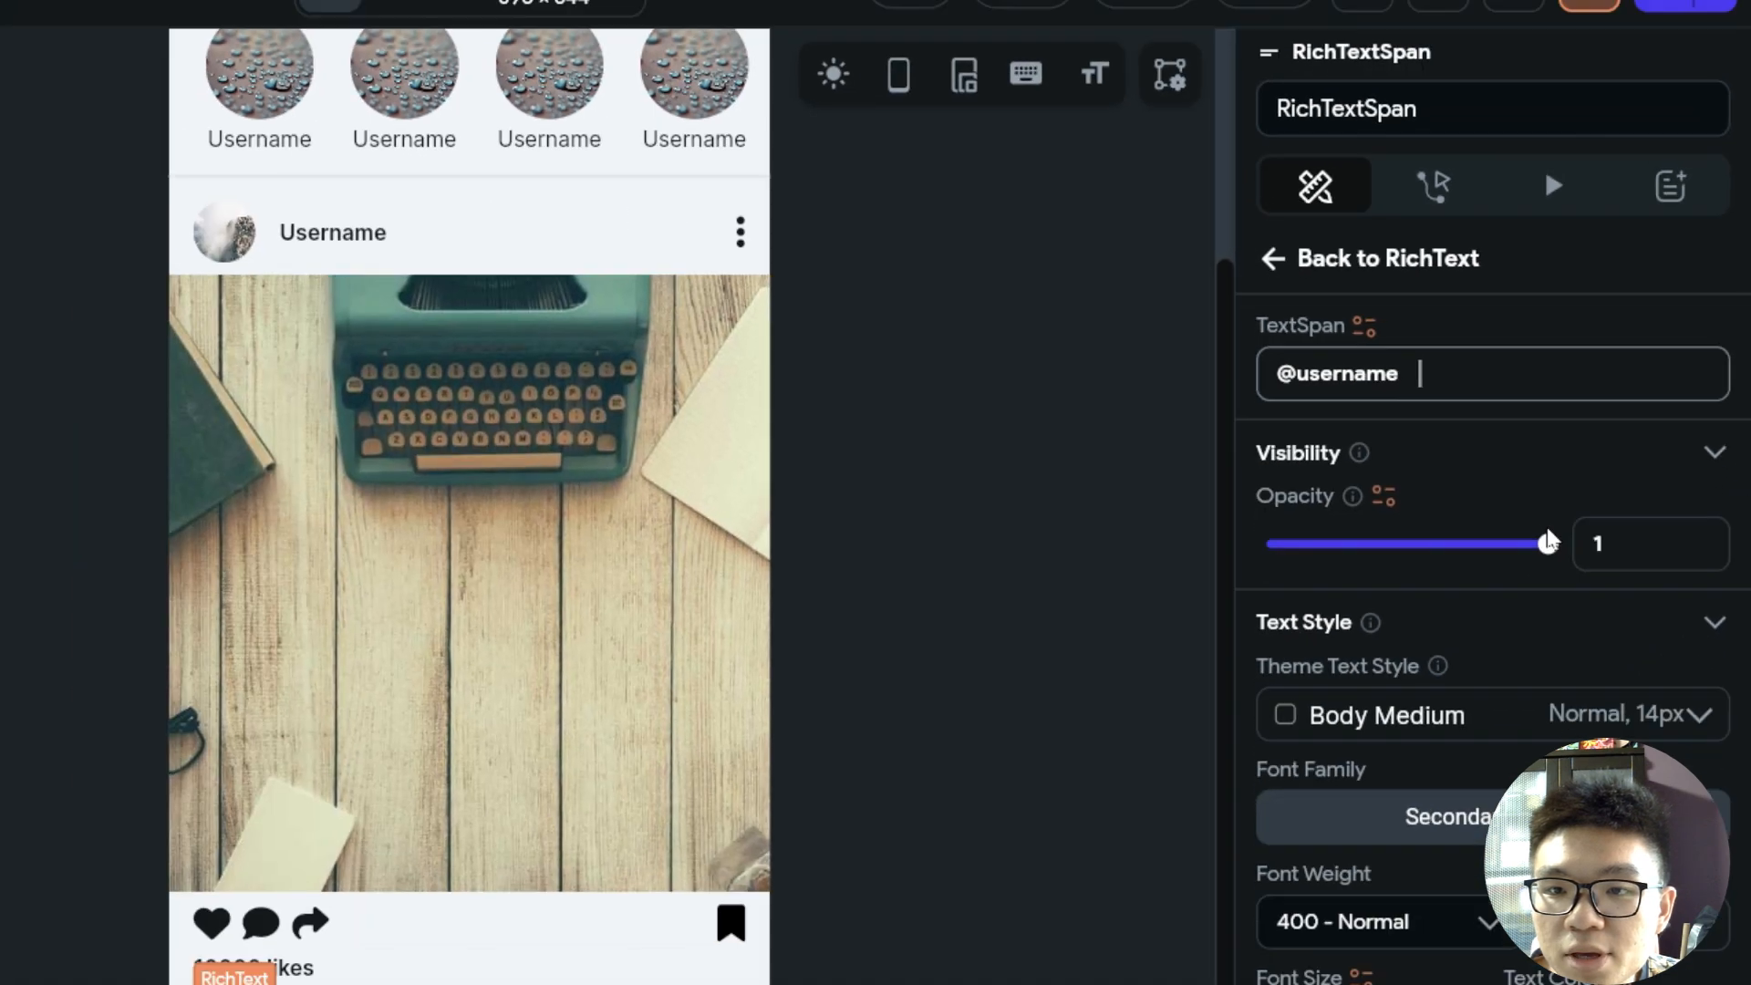
scroll(1517, 552, "down", 2)
scroll(1495, 547, "up", 1)
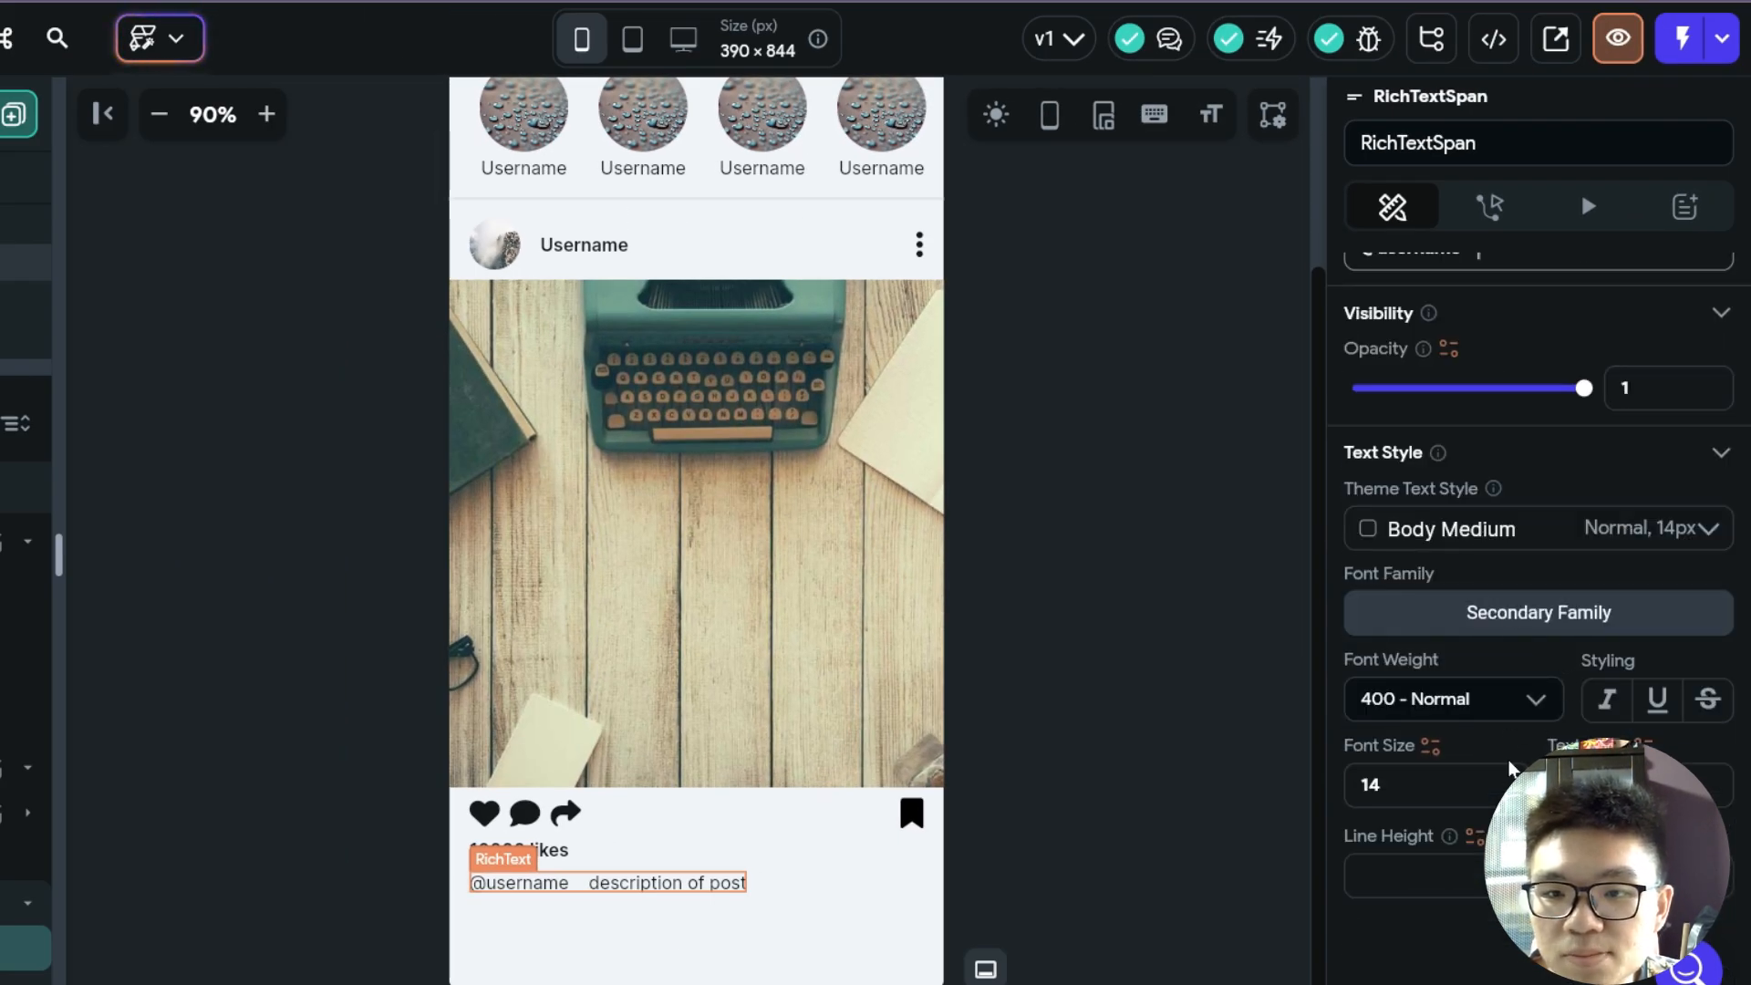
left_click(1459, 698)
left_click(1411, 965)
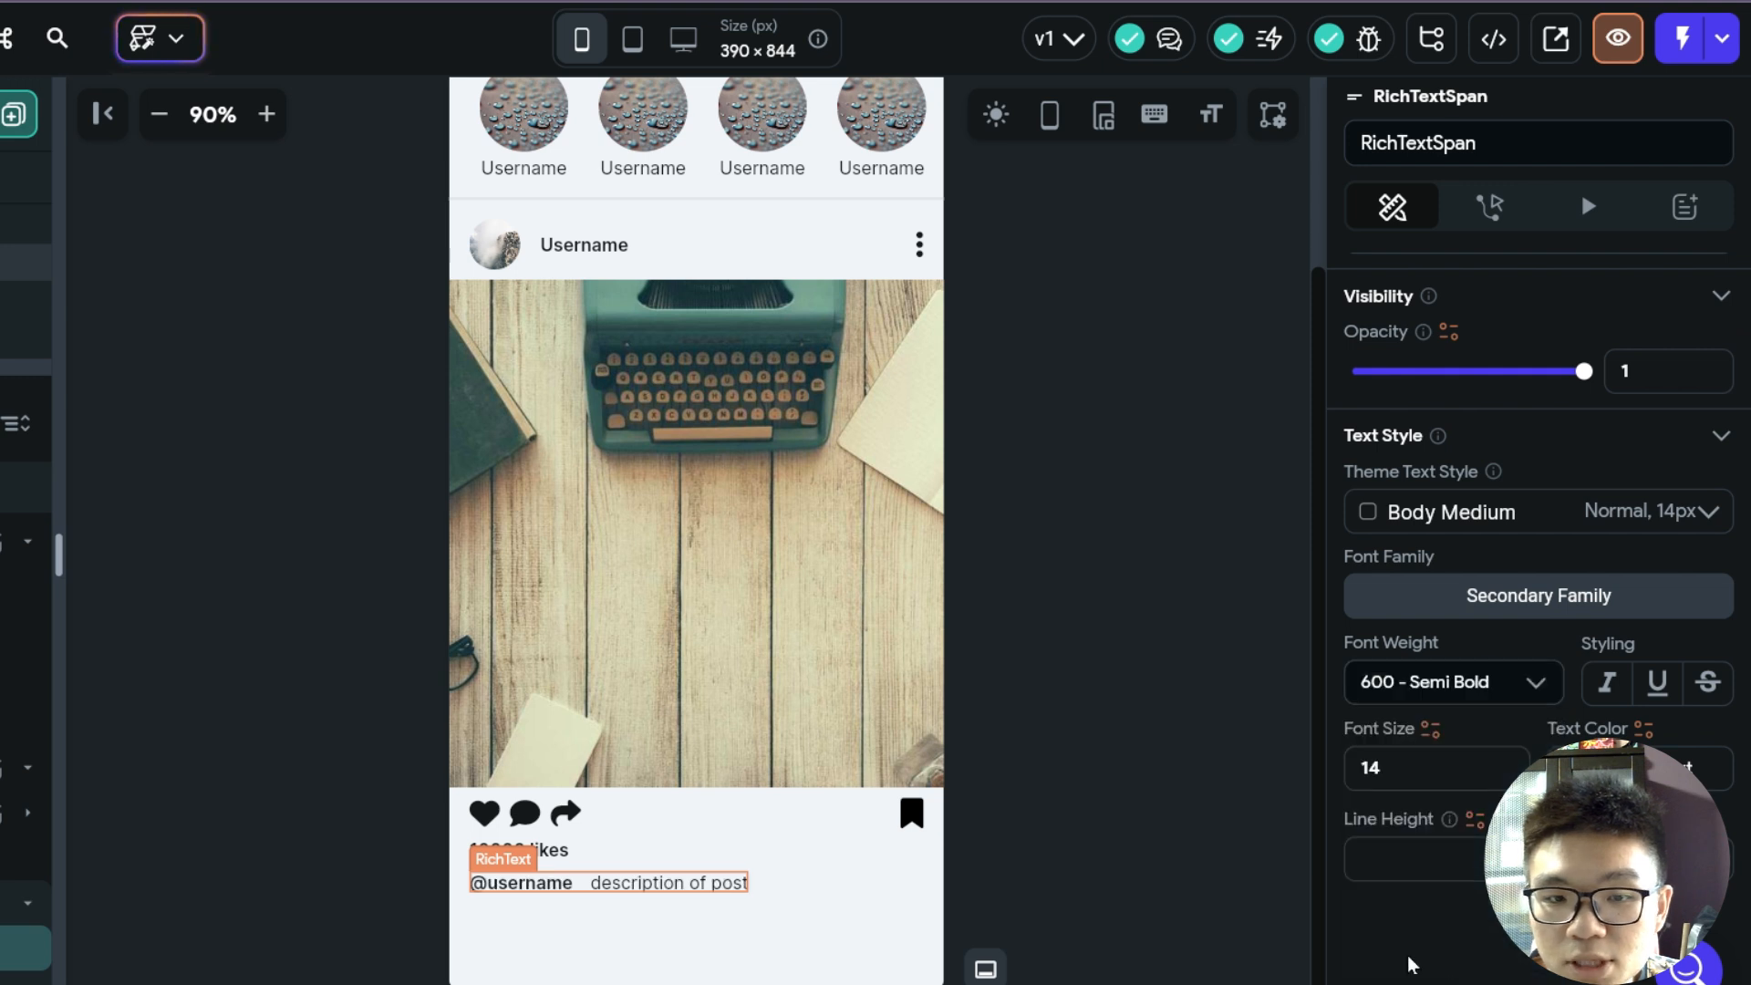
left_click(641, 887)
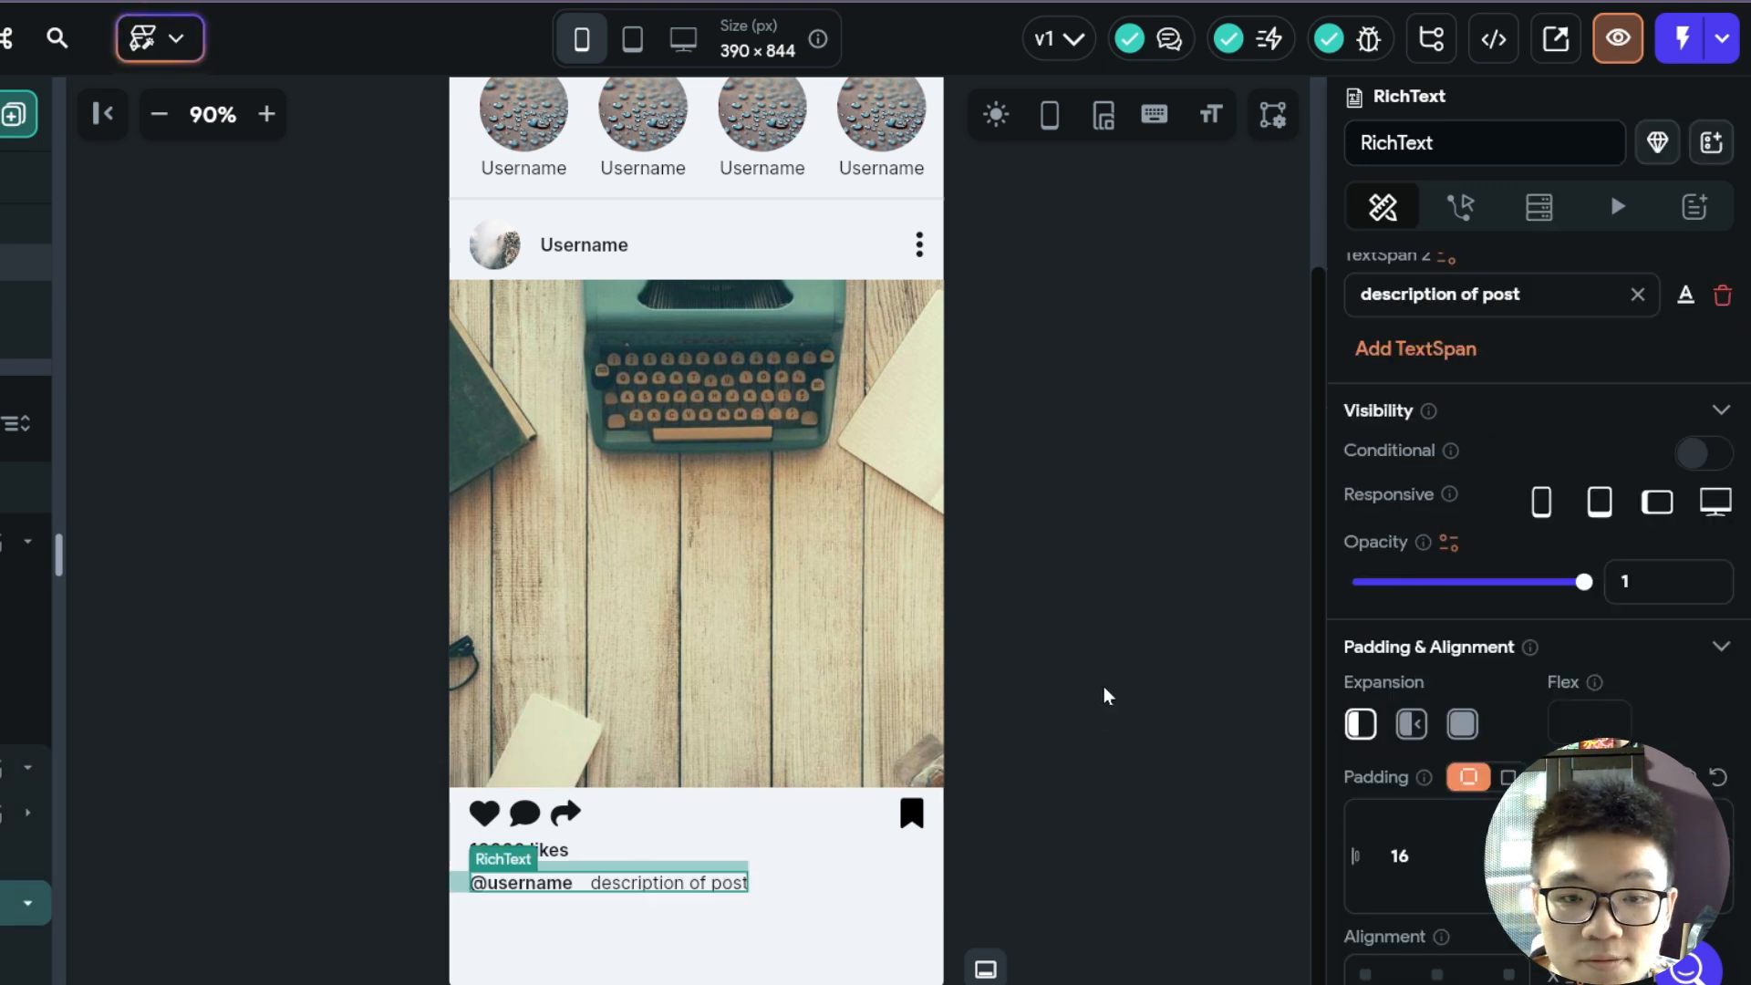
left_click(1102, 685)
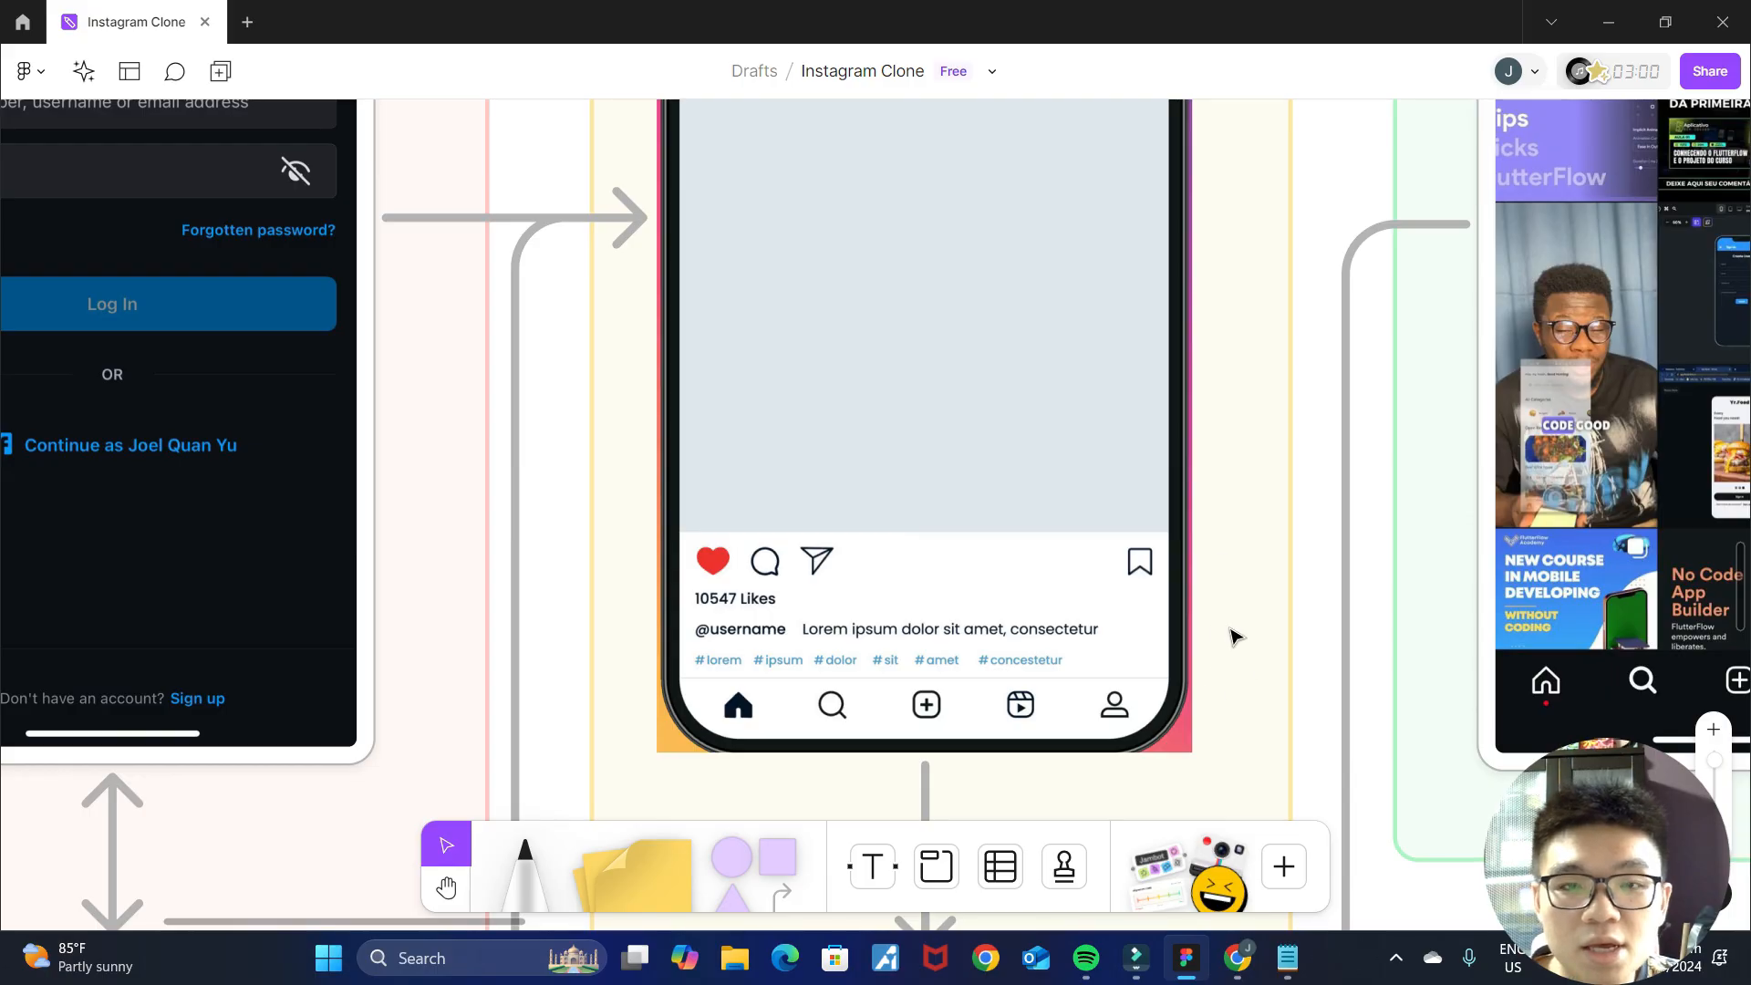
Check the bottom navigation in the Figma mockup and turn on showing HomePage on the Nav Bar.
scroll(1236, 639, "down", 3)
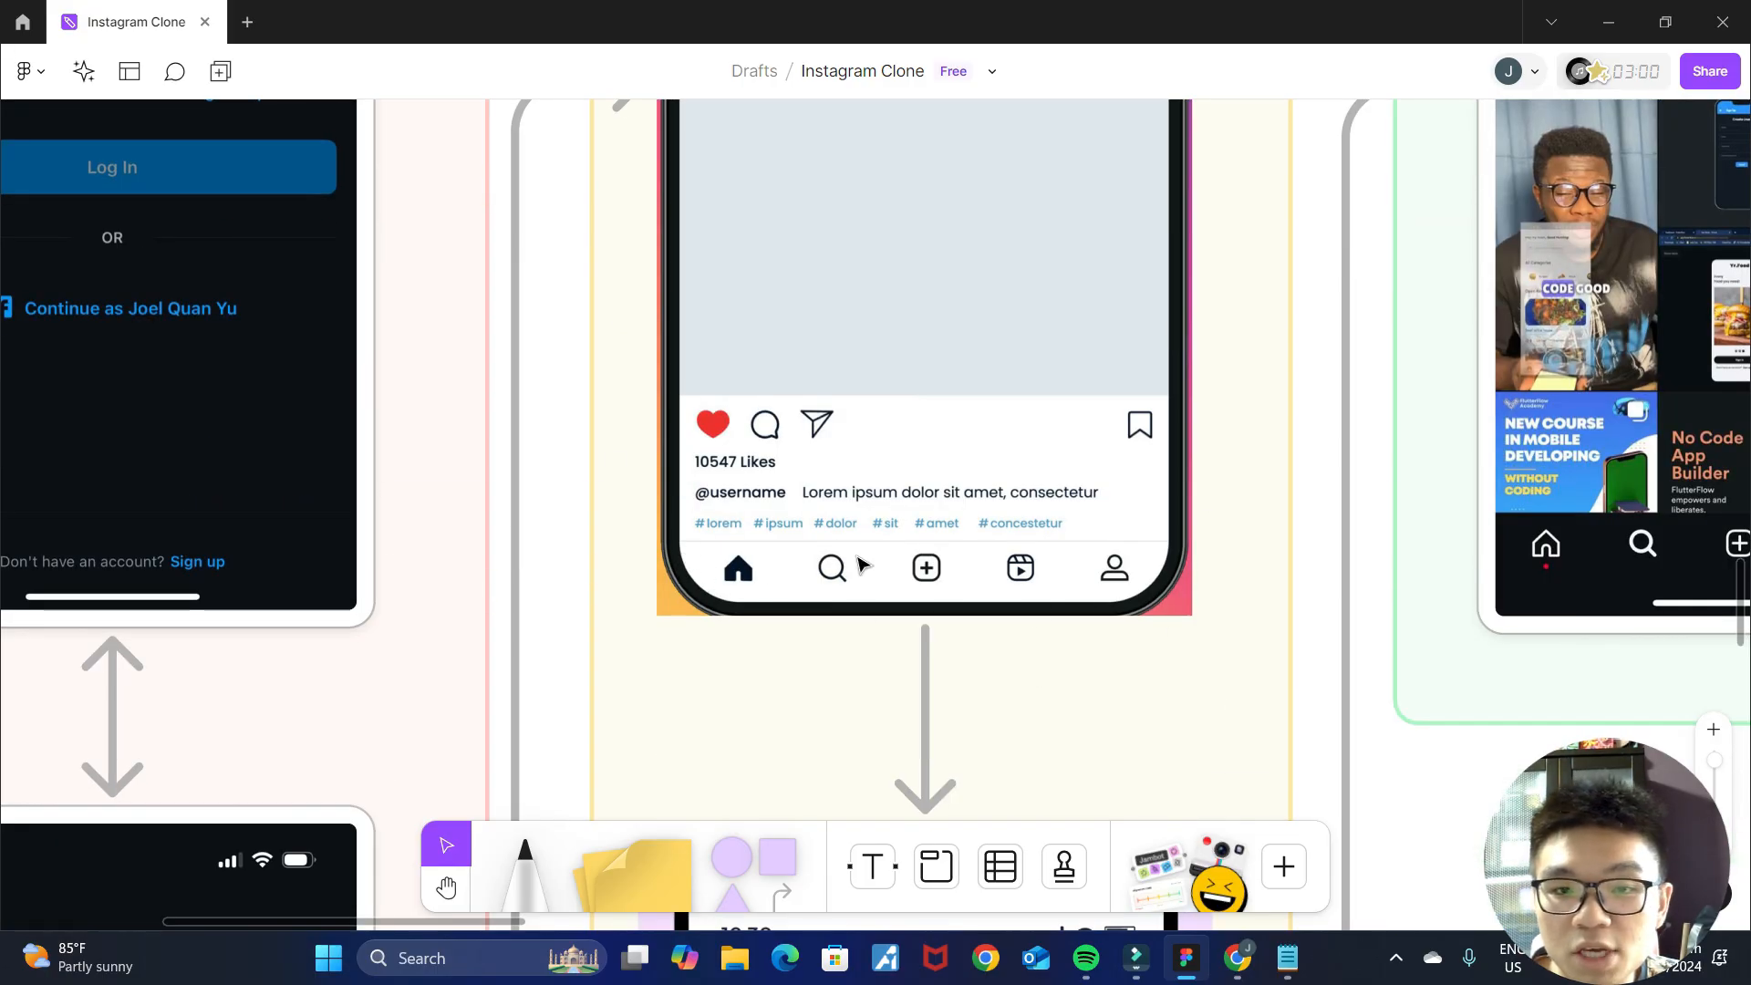
left_click(1238, 958)
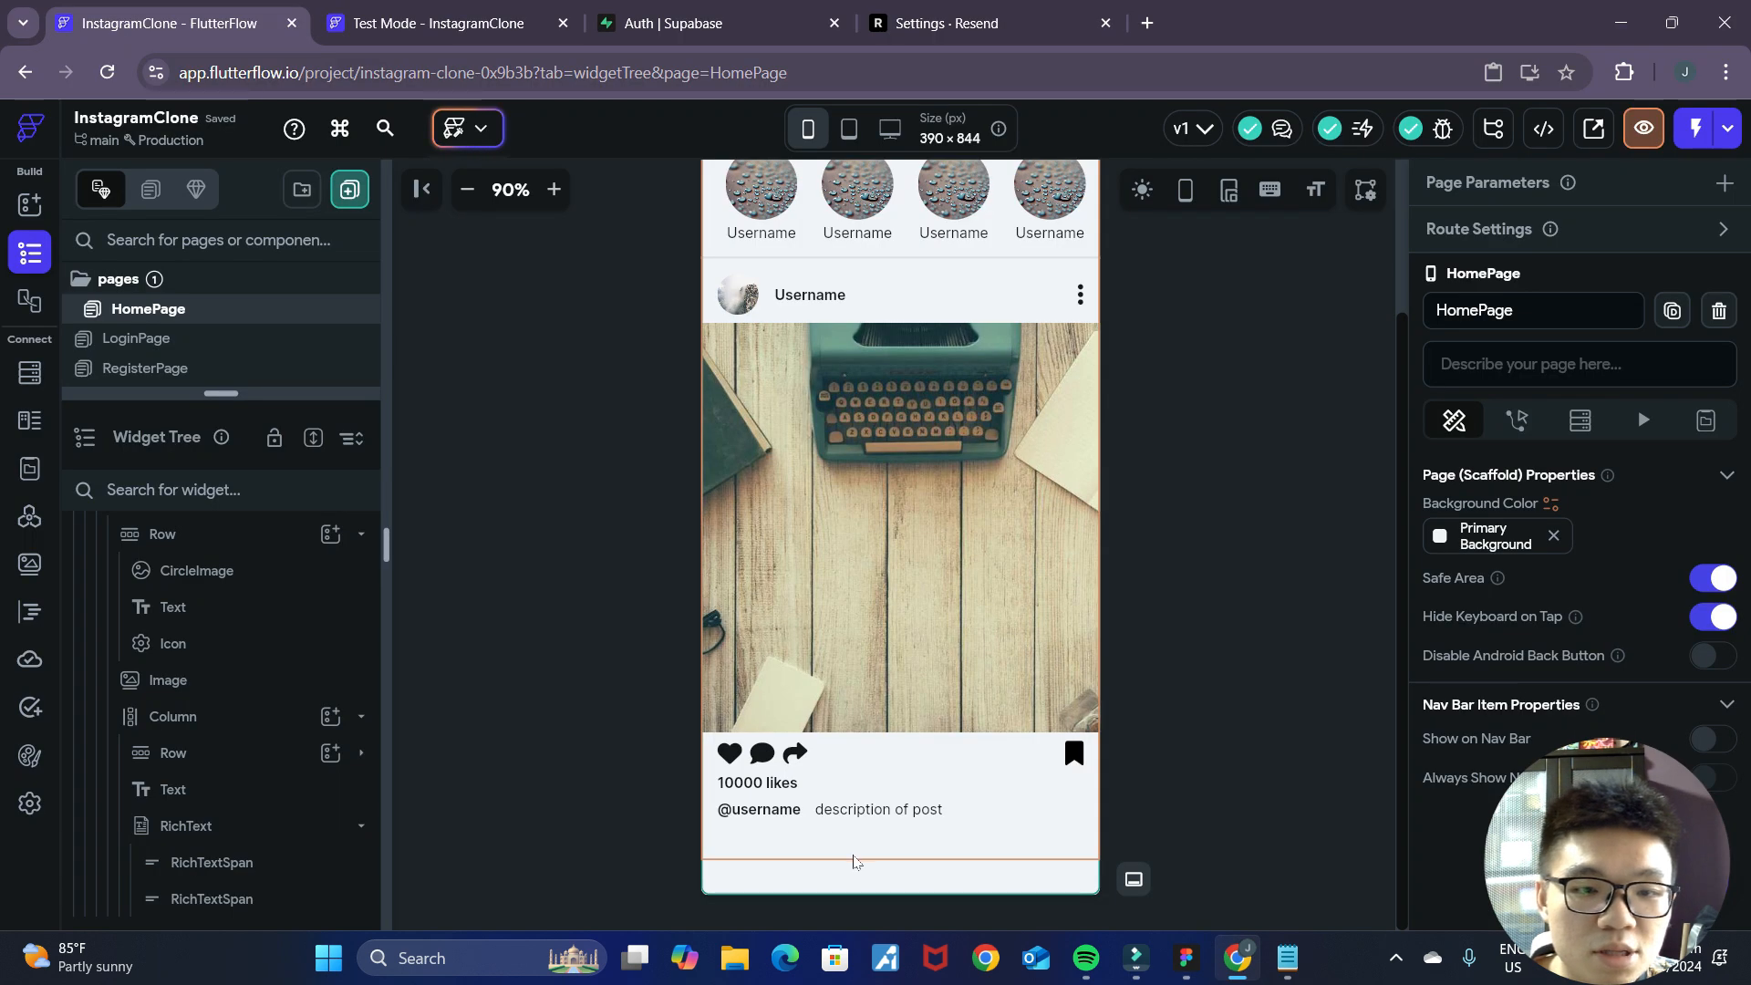
left_click(855, 862)
scroll(1342, 680, "down", 1)
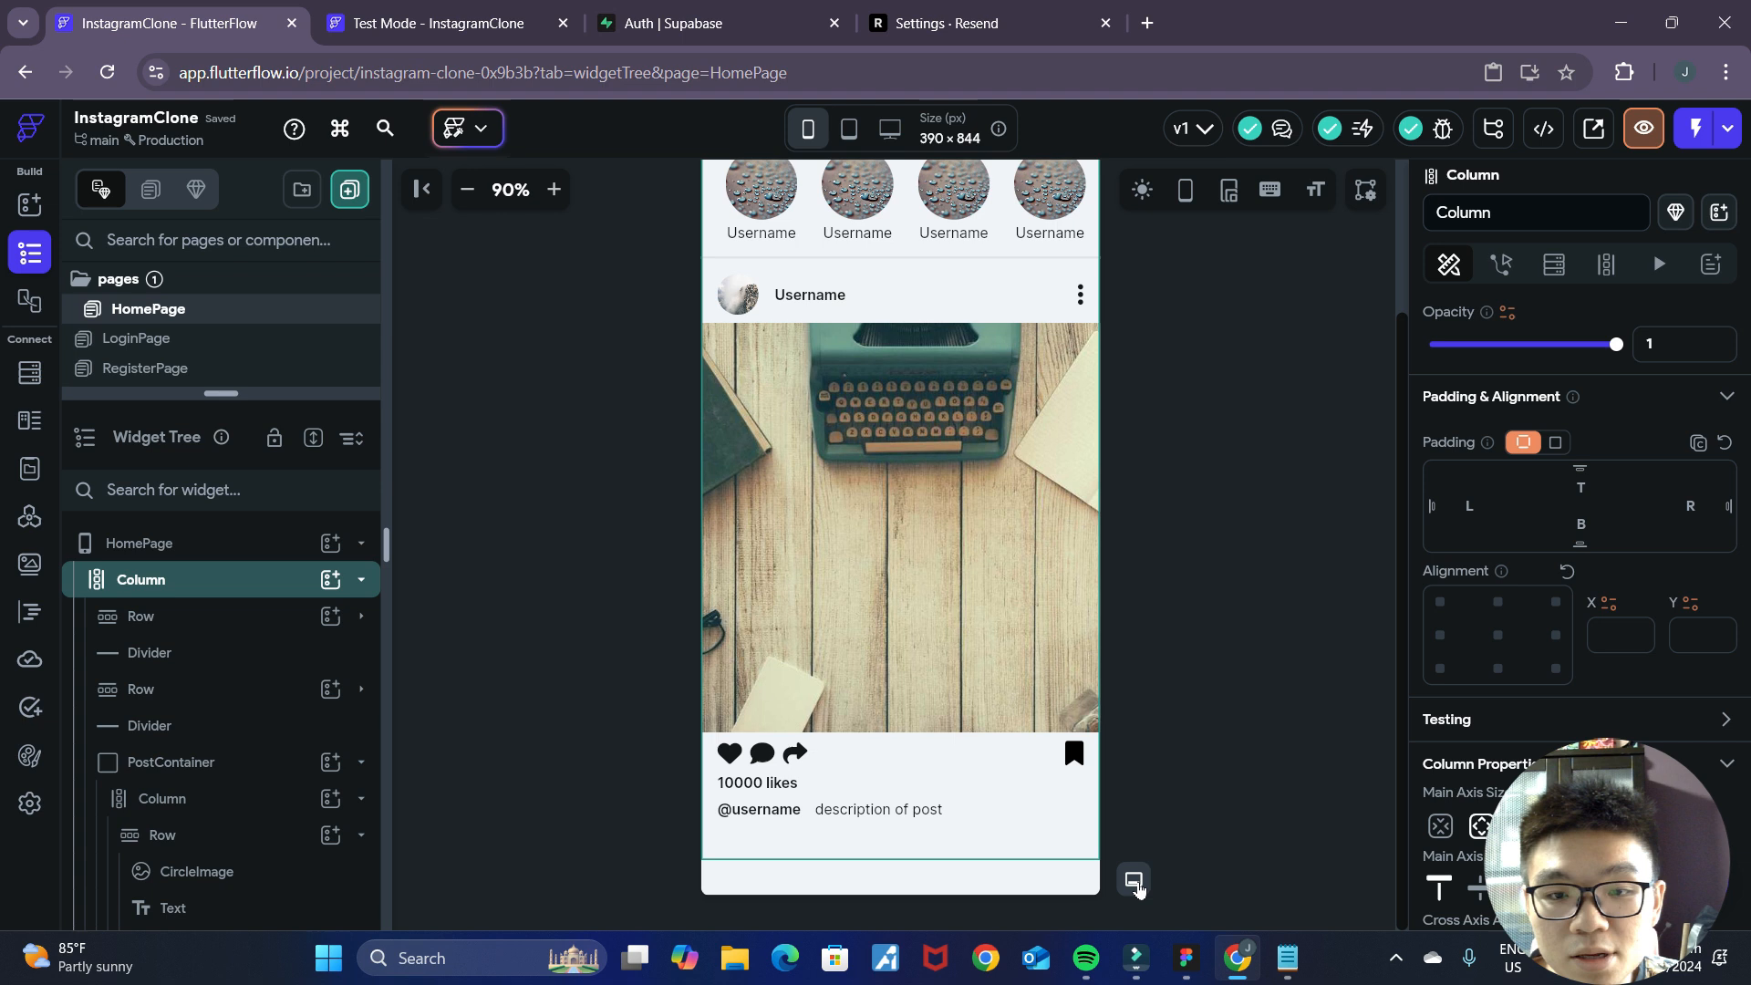
left_click(1136, 881)
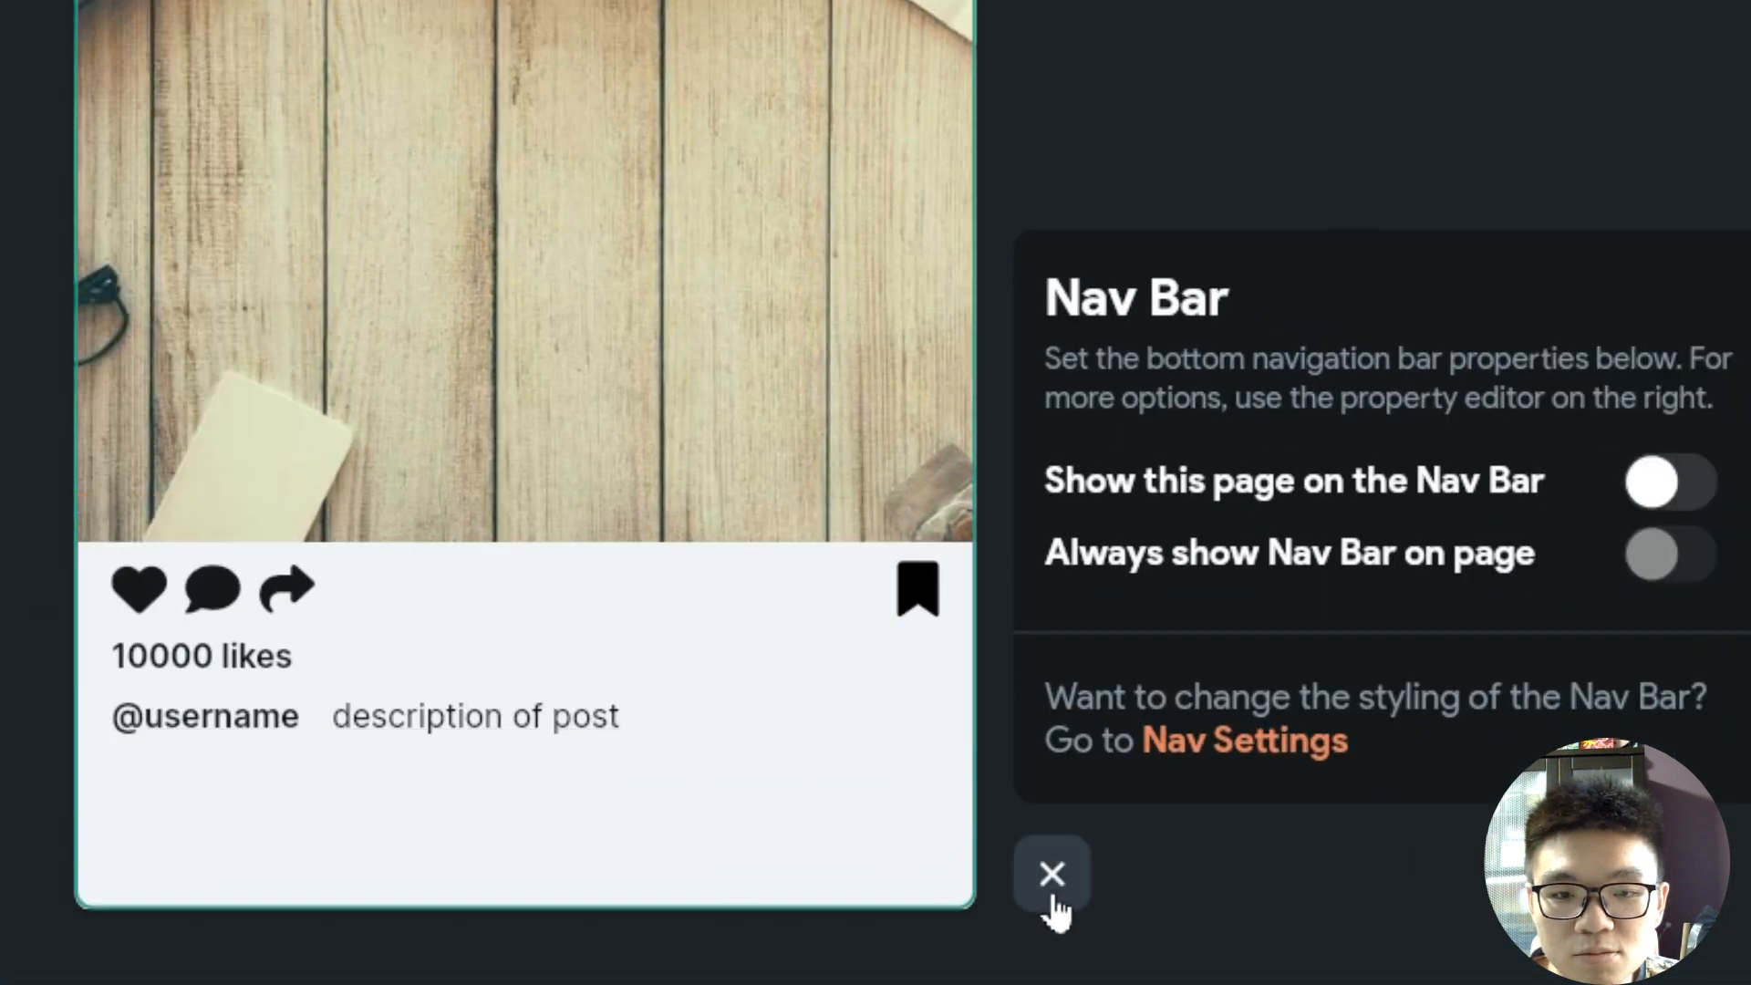
left_click(1053, 897)
left_click(1378, 888)
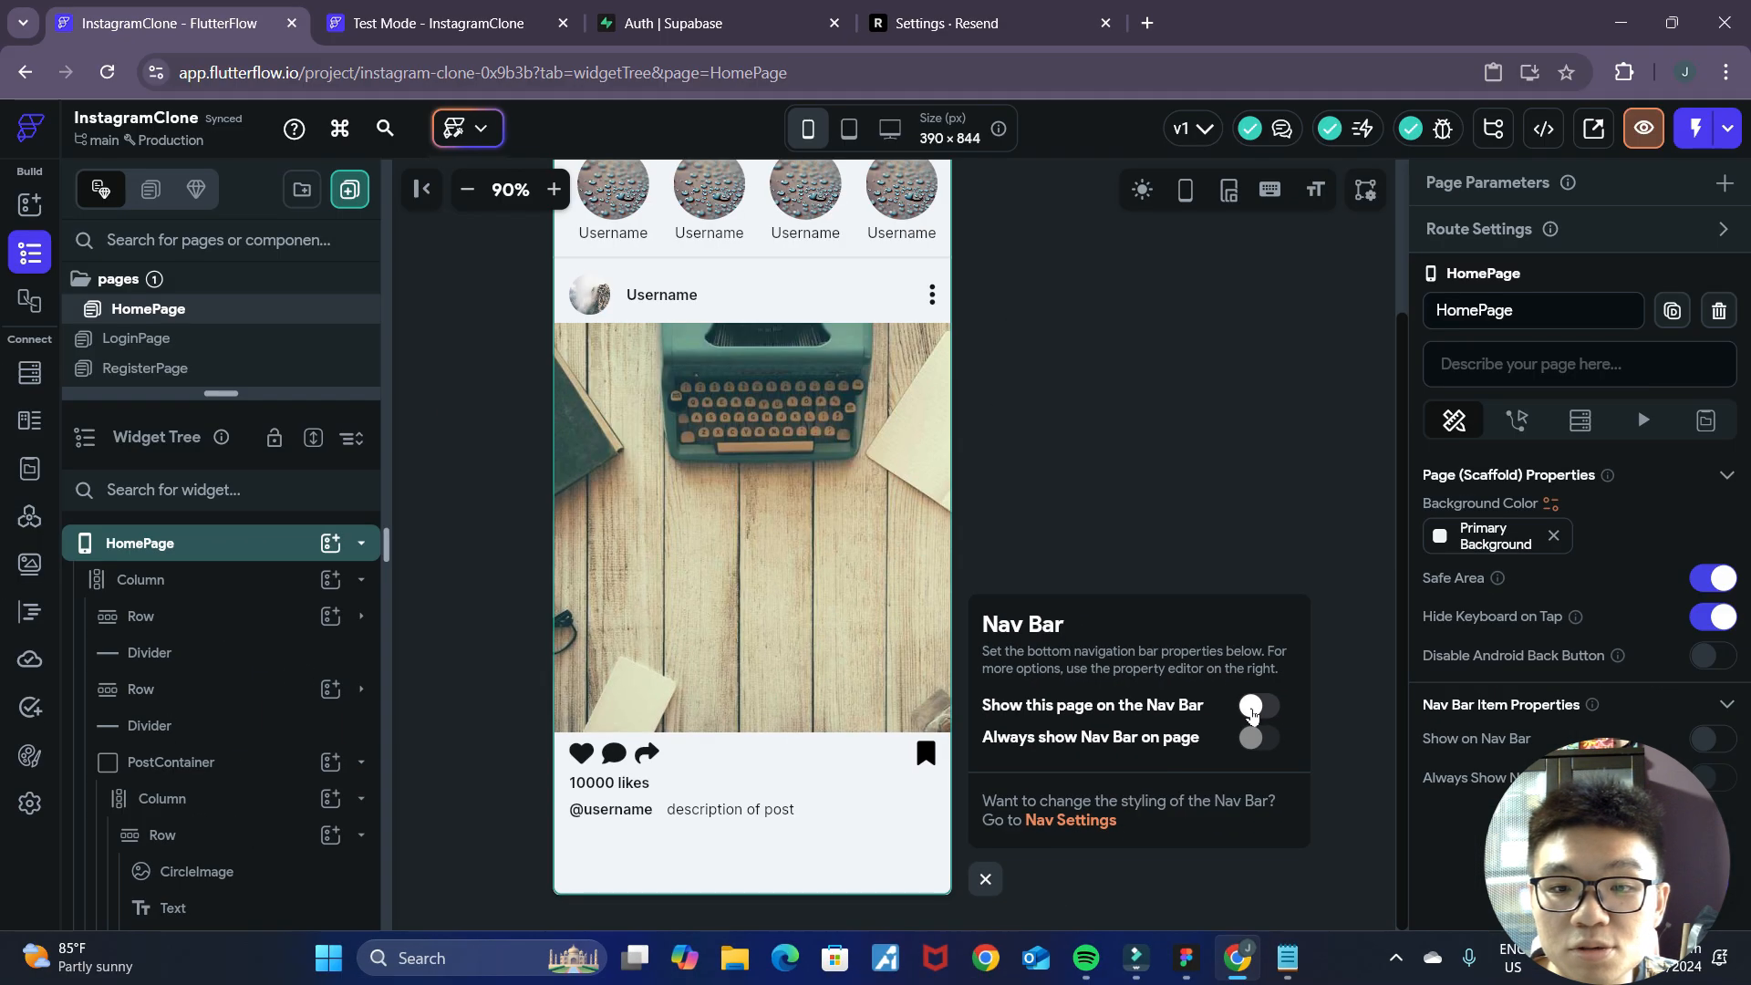
left_click(1252, 709)
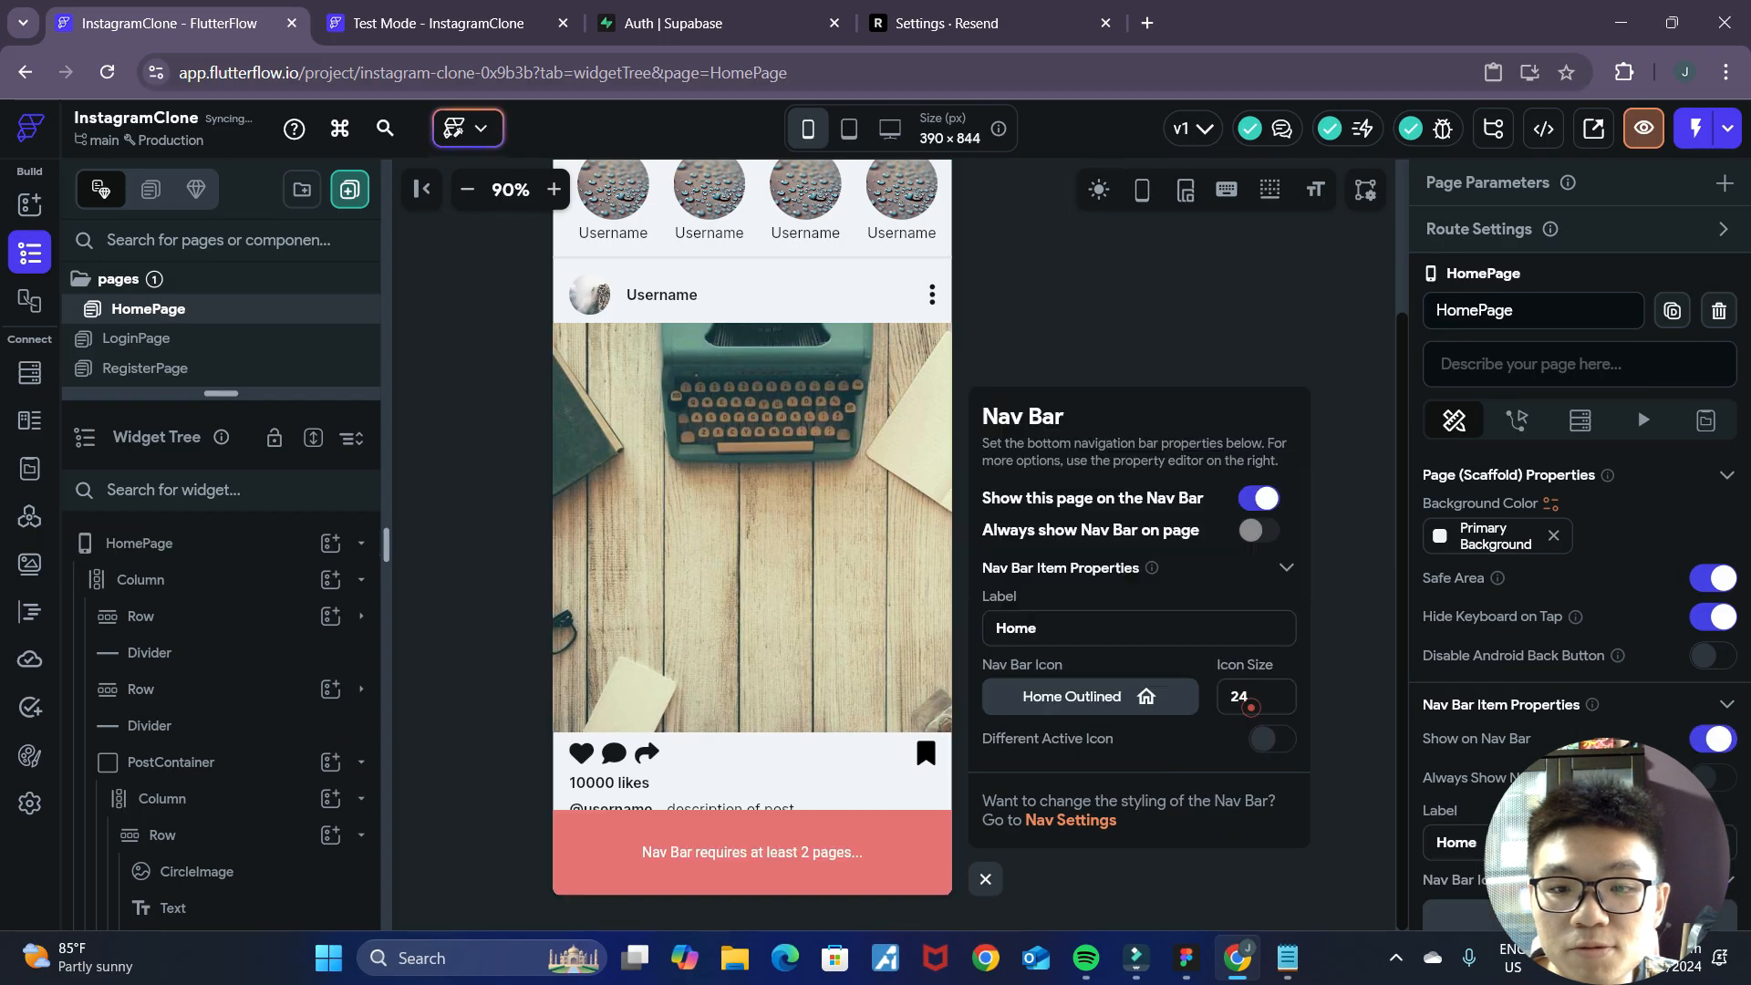
left_click(1373, 695)
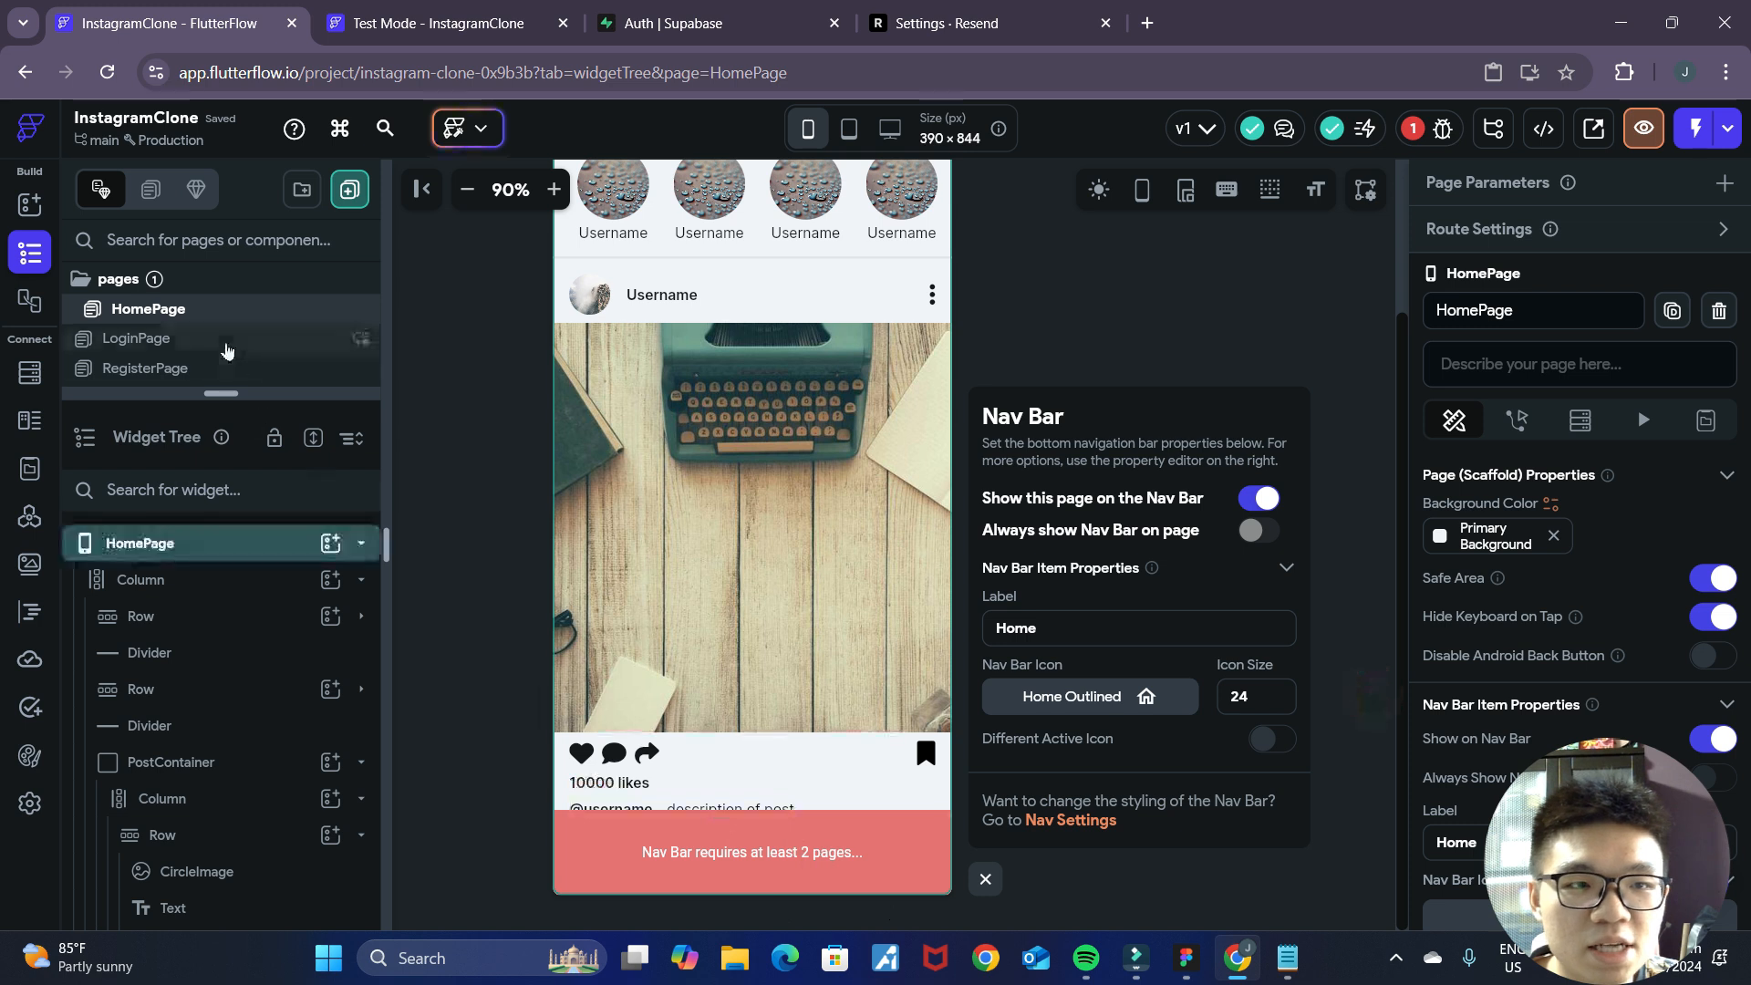
left_click(210, 304)
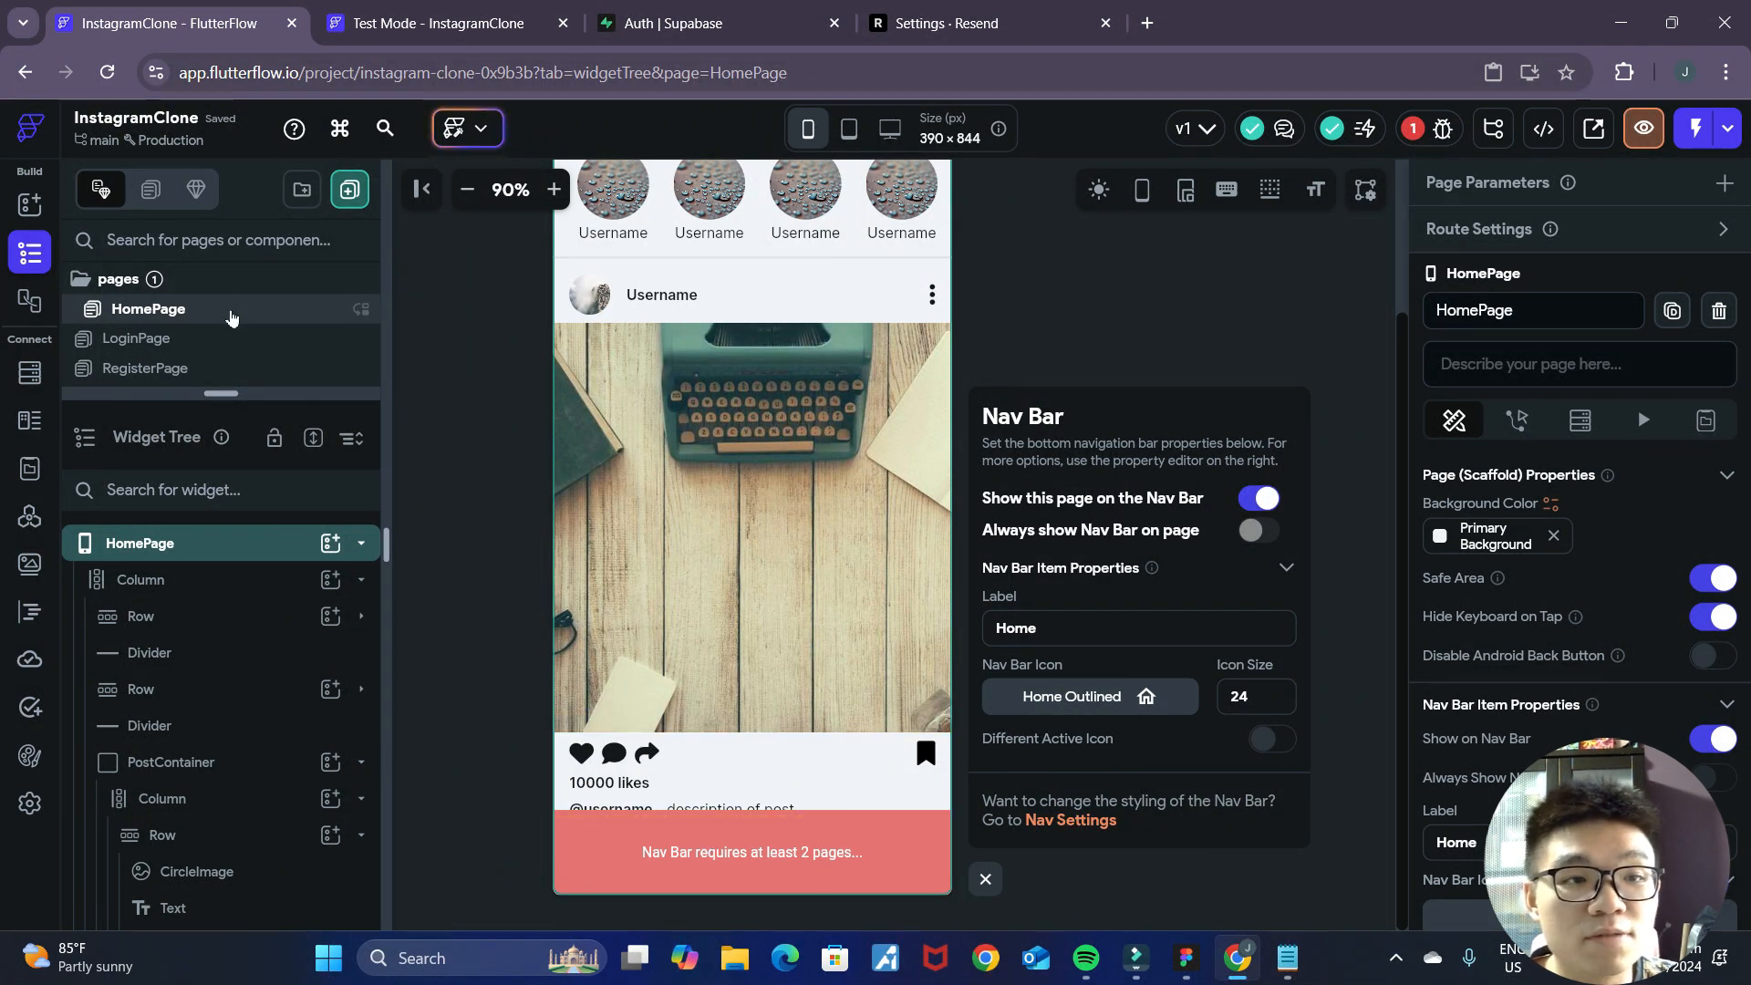
left_click(231, 311)
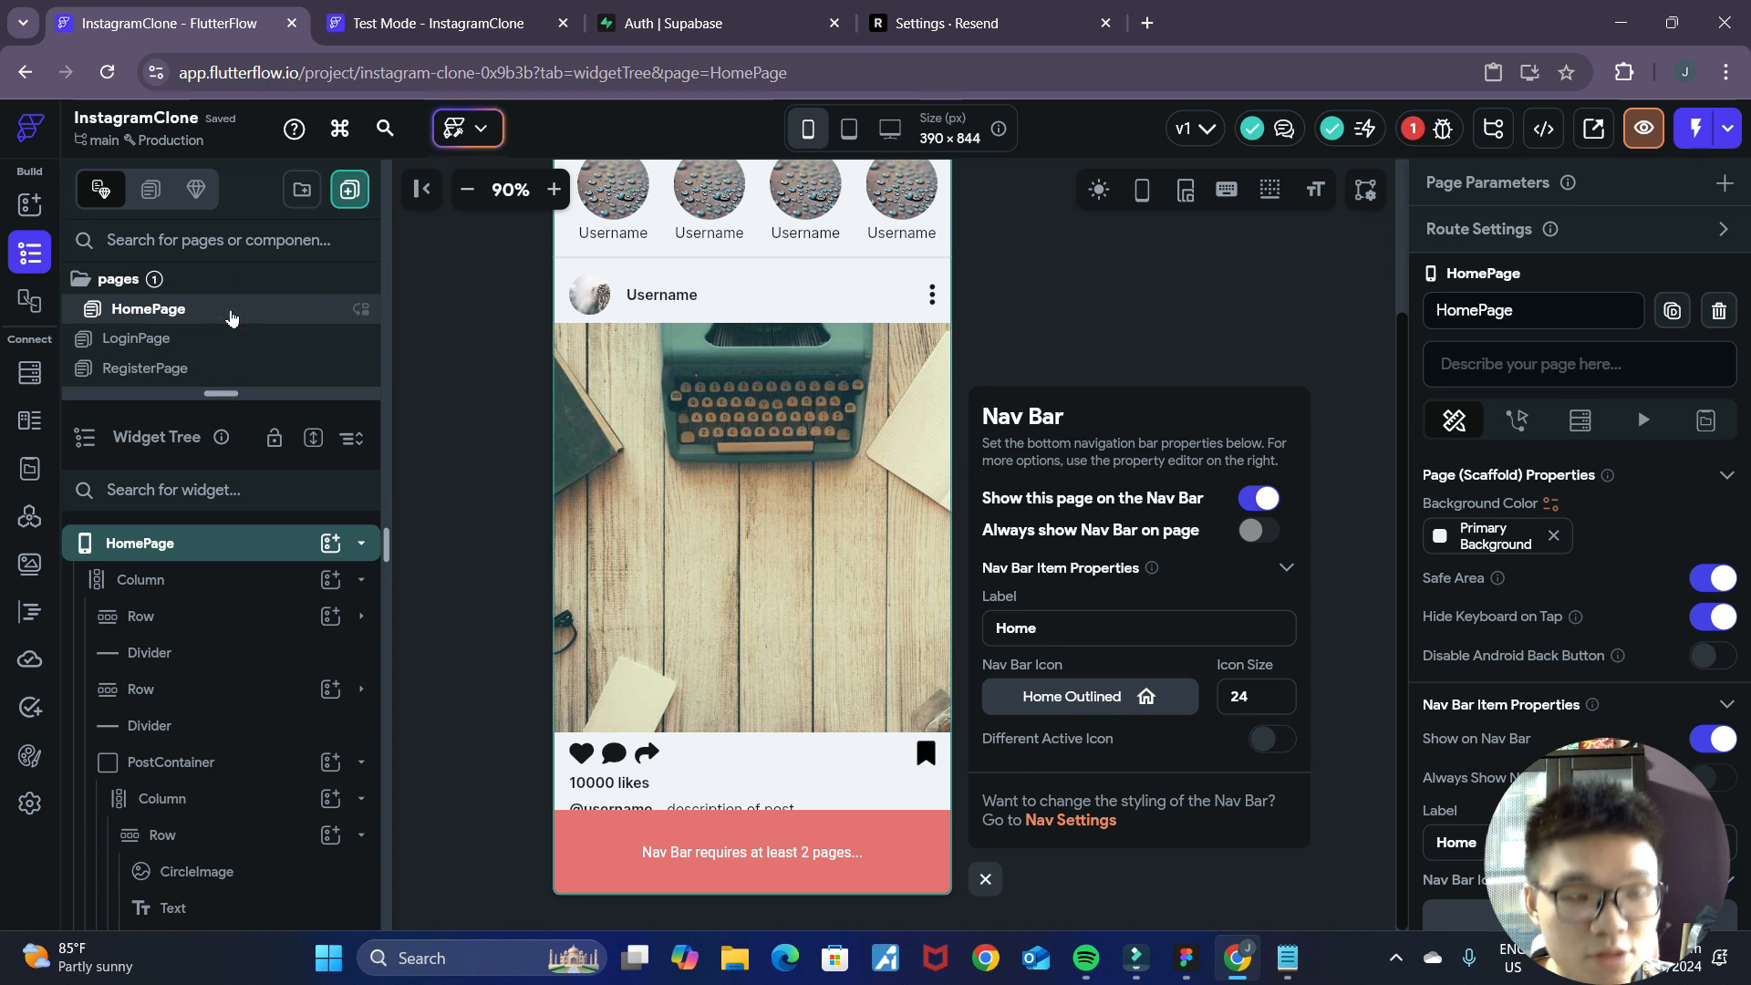
Duplicate HomePage to have a second page for the Nav Bar and open HomePageCopy.
right_click(230, 316)
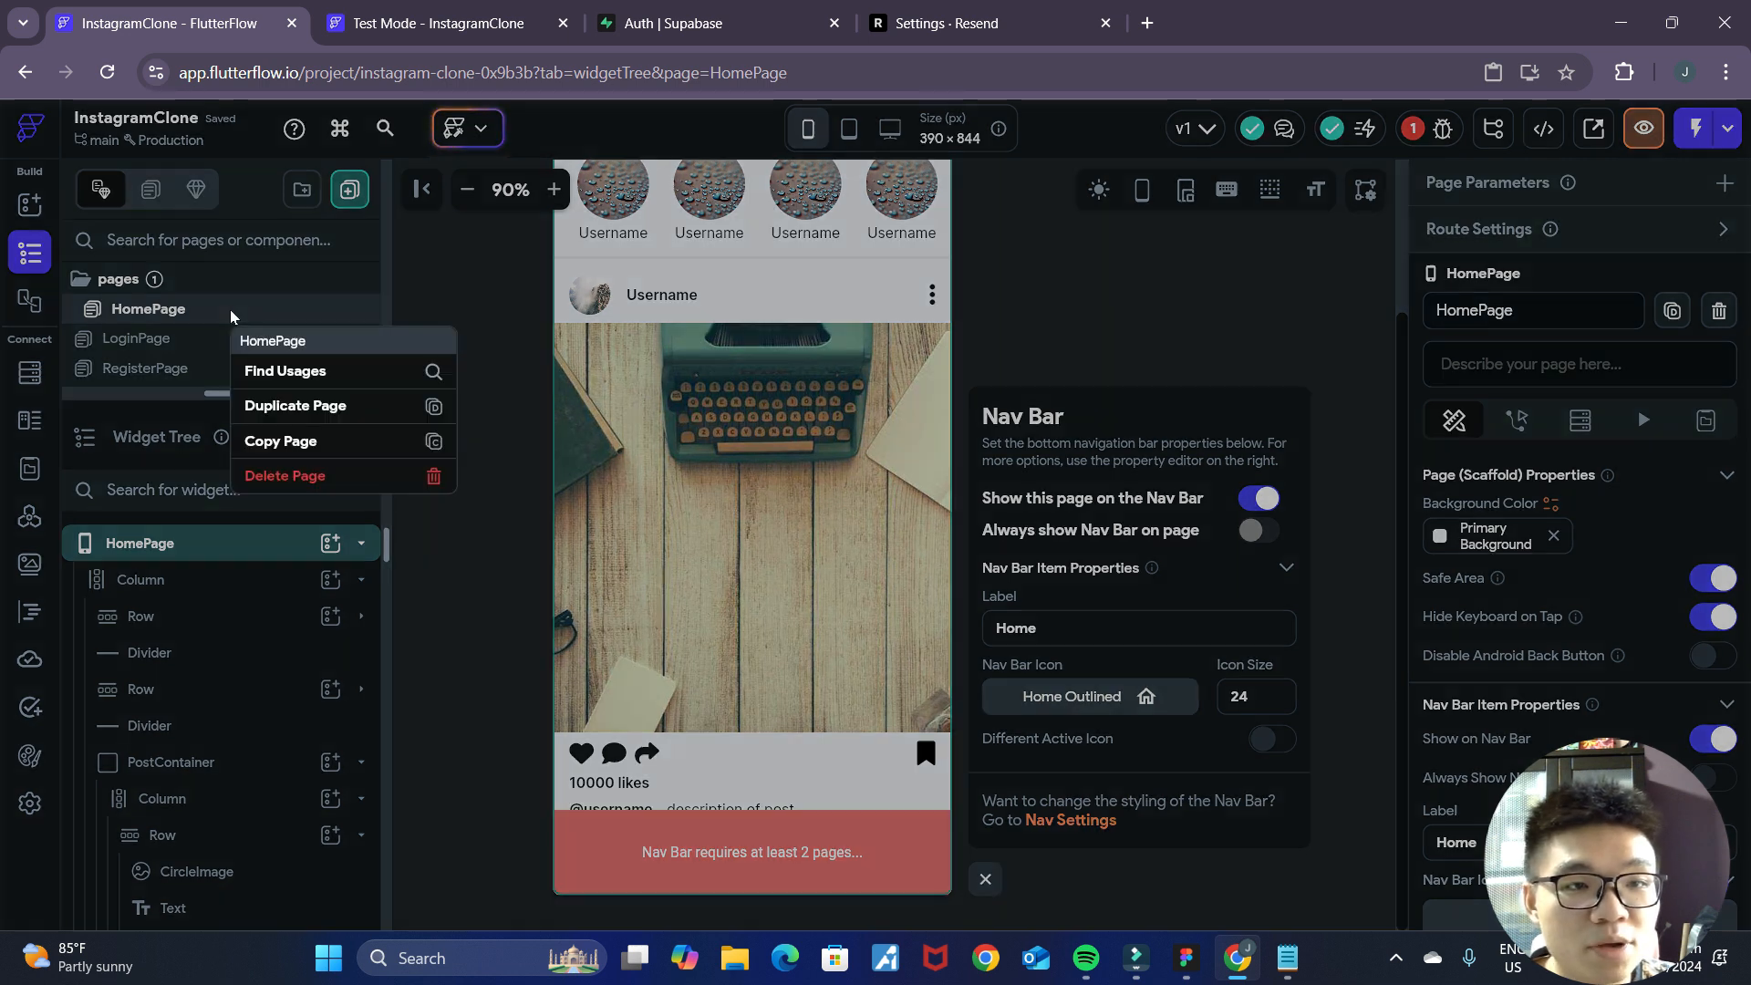
left_click(310, 408)
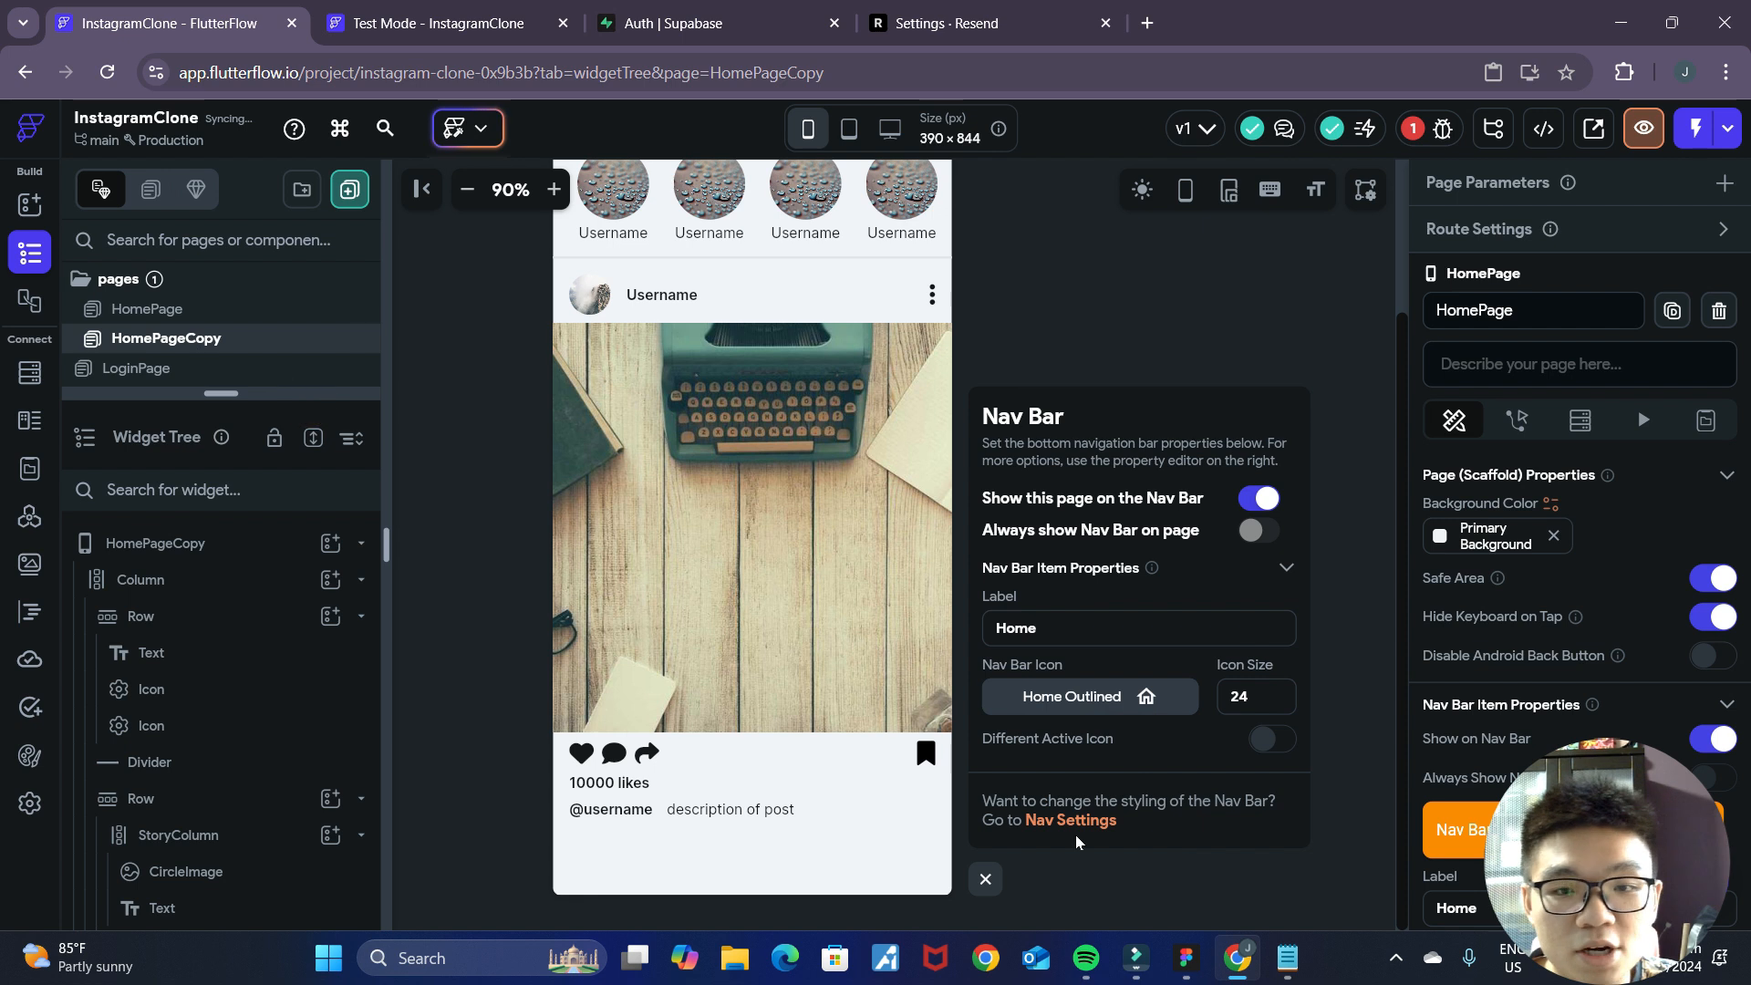
left_click(222, 315)
left_click(224, 339)
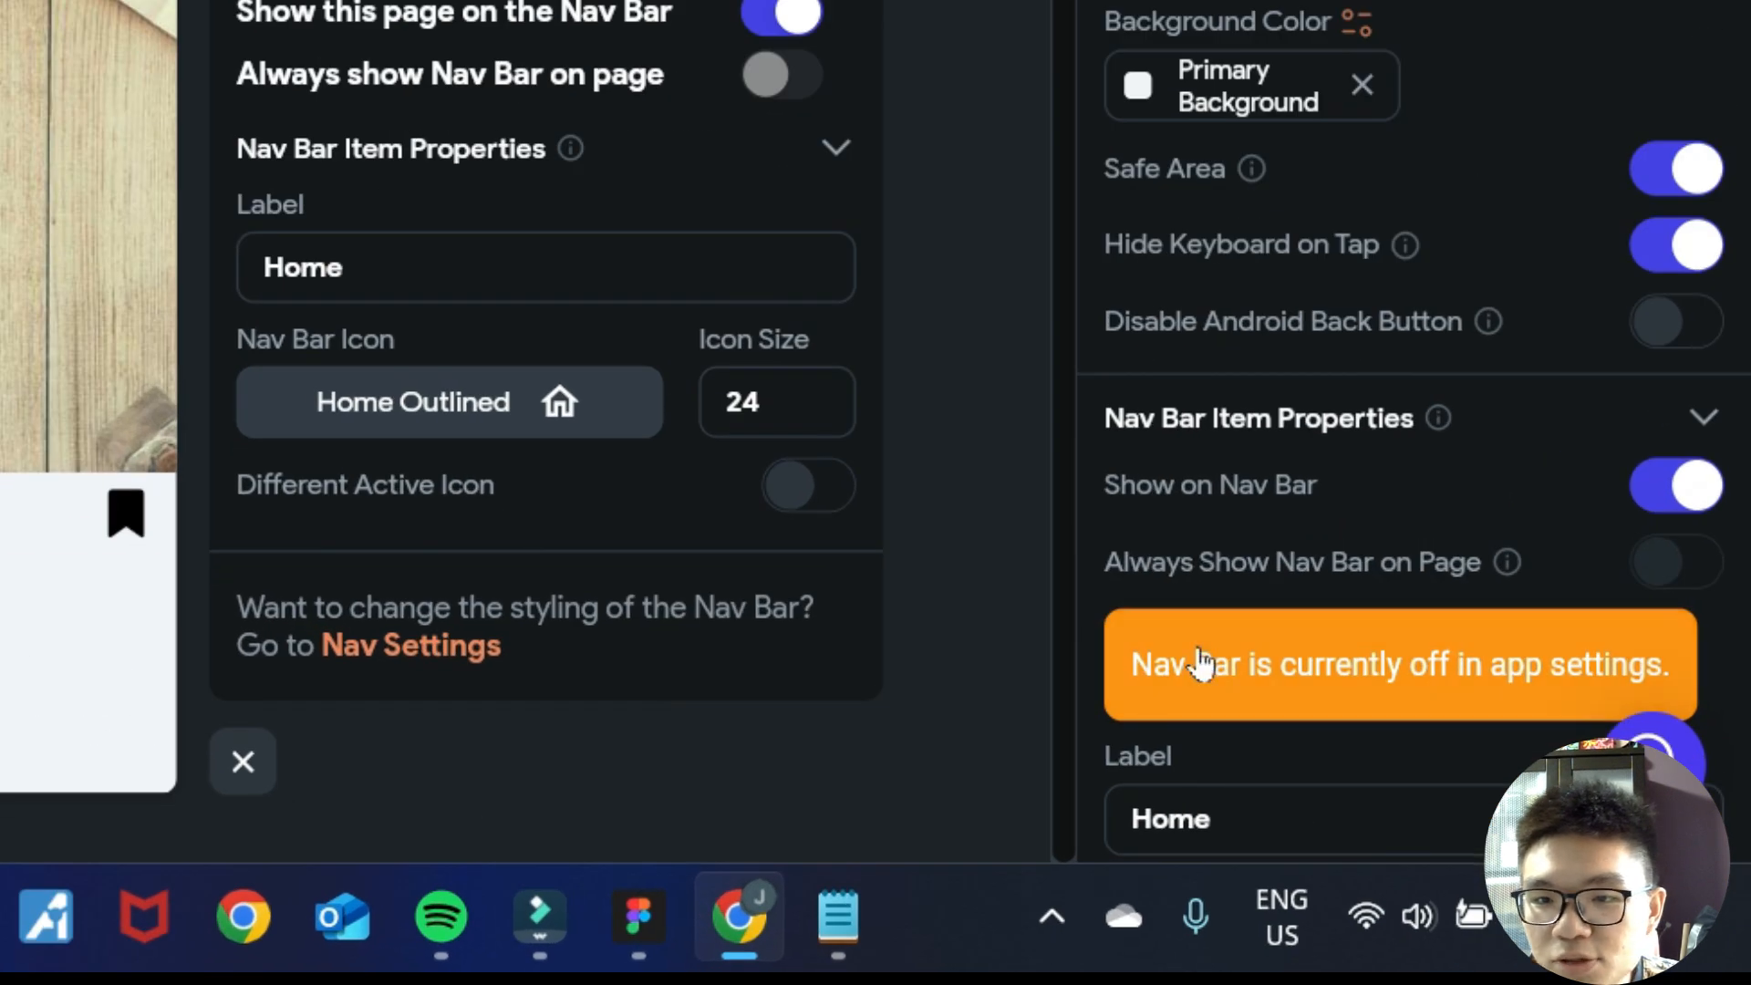
scroll(1550, 308, "down", 5)
scroll(1503, 433, "up", 2)
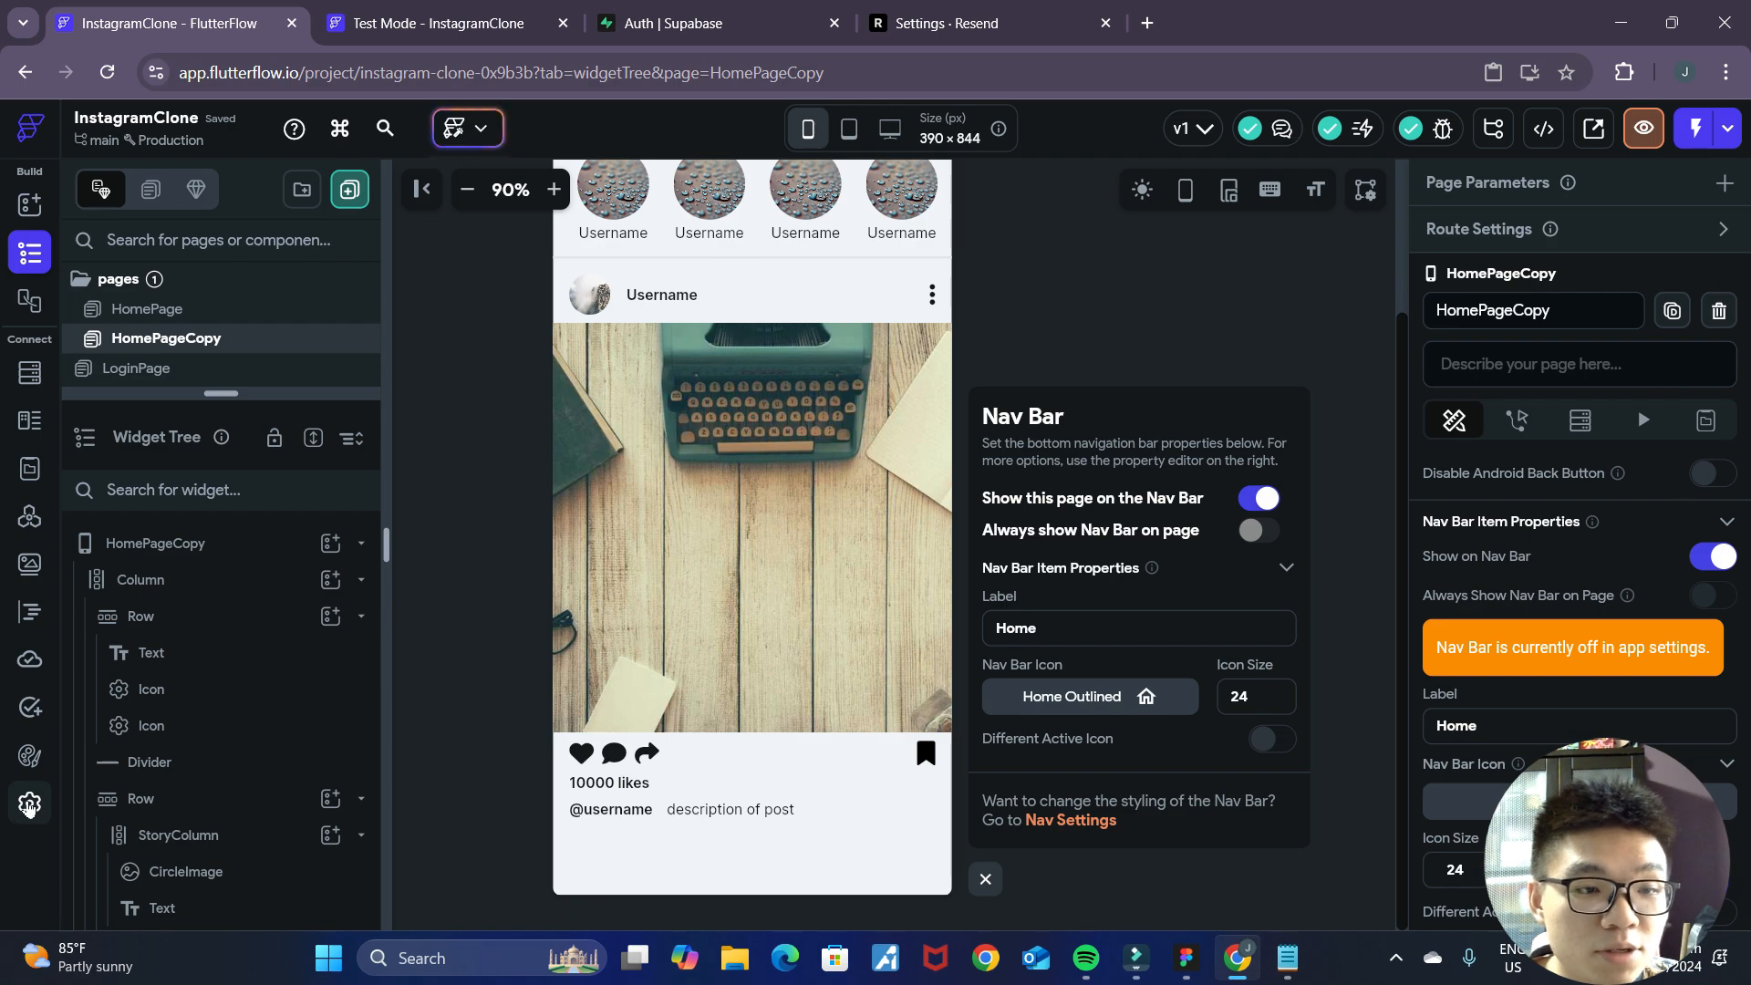
Turn on Show Nav Bar in the app-wide Nav Bar & App Bar settings and return to the page builder.
left_click(29, 804)
left_click(210, 290)
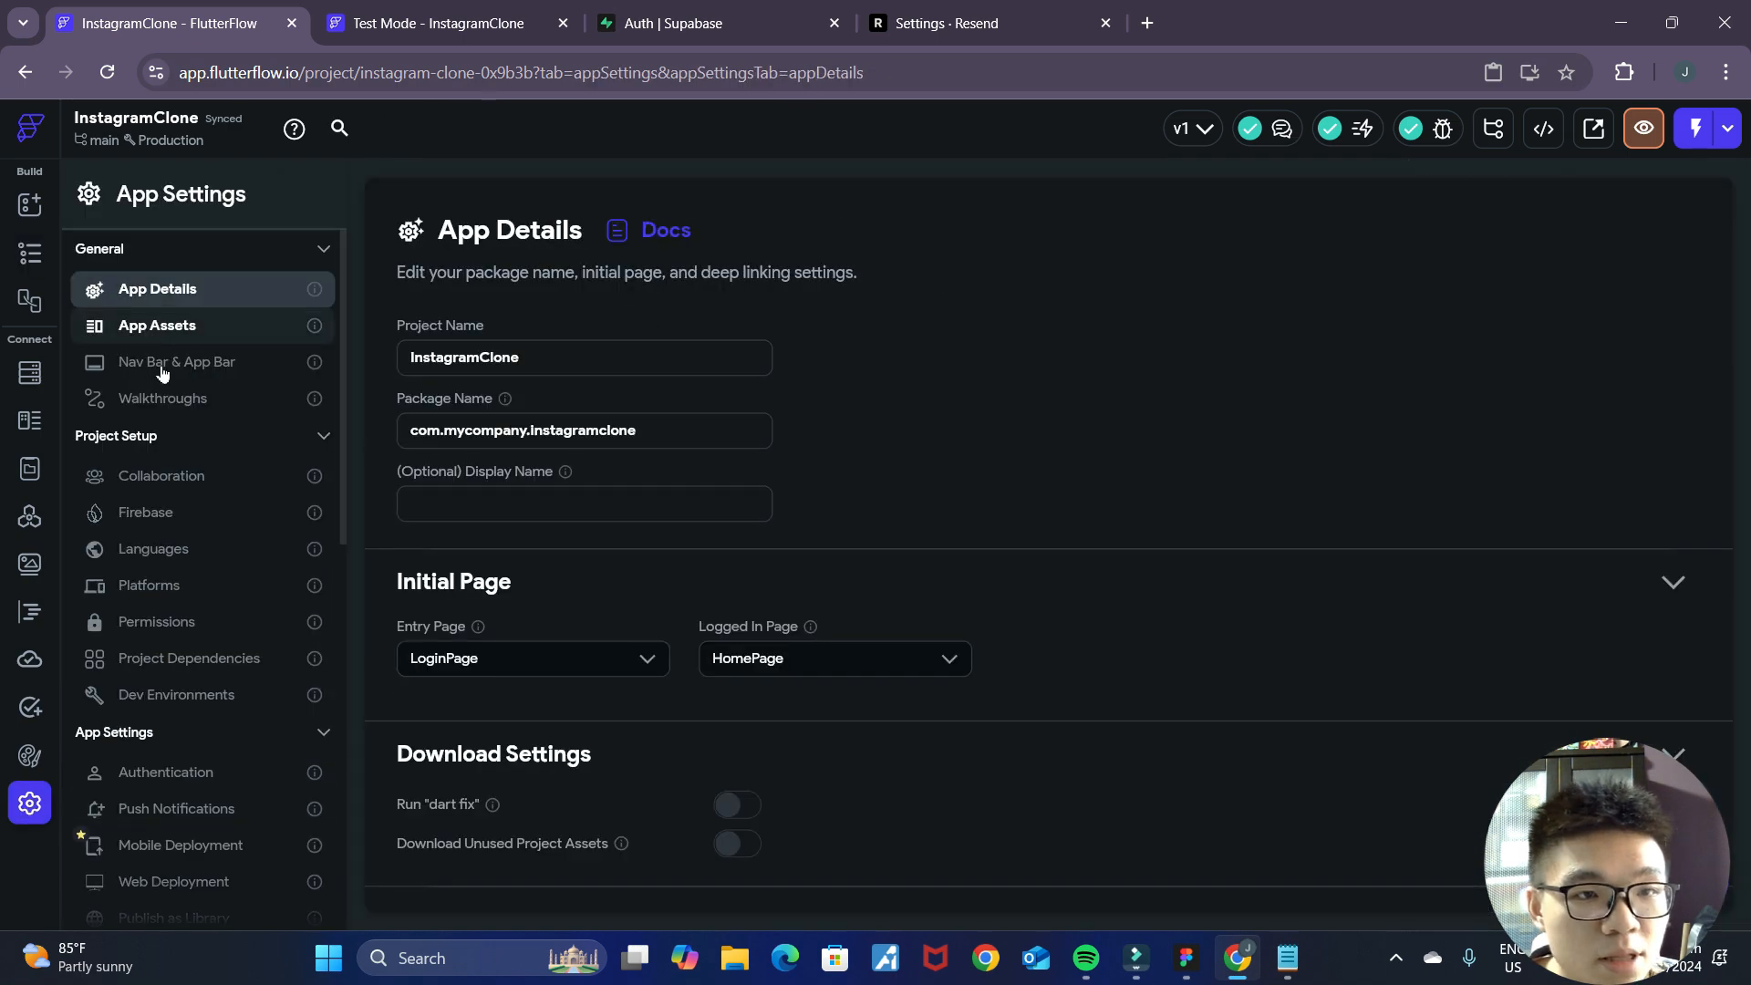
left_click(162, 368)
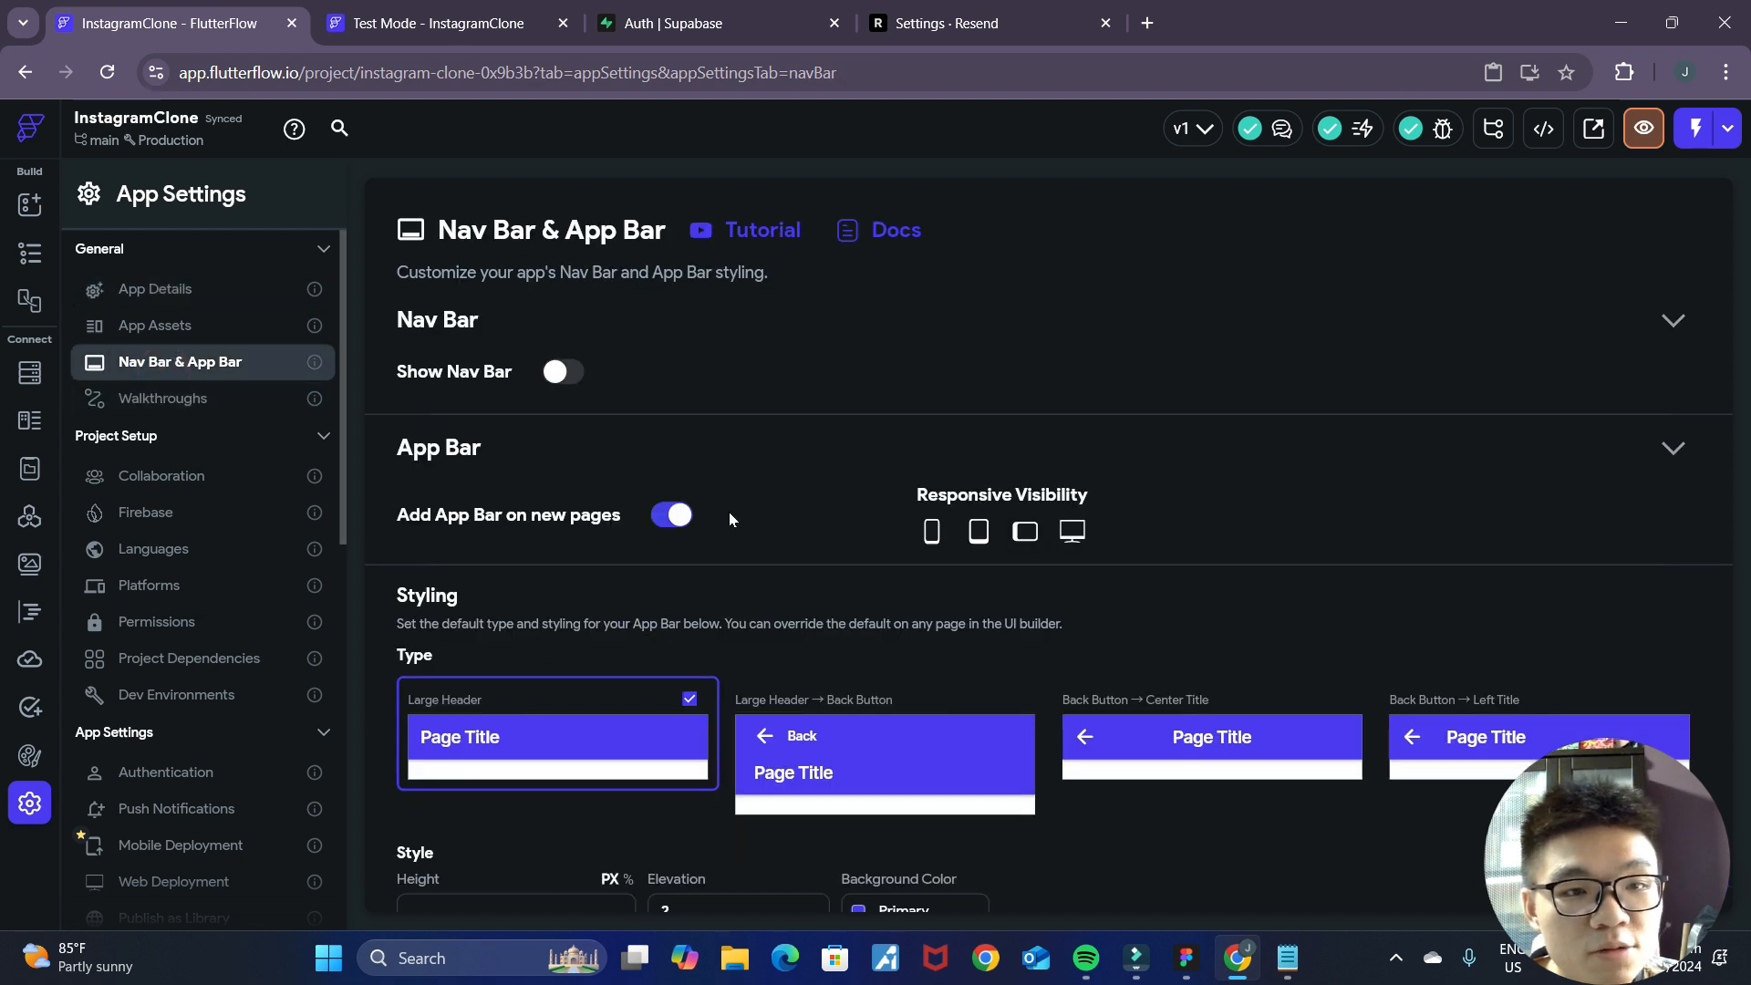
left_click(555, 372)
scroll(689, 568, "down", 3)
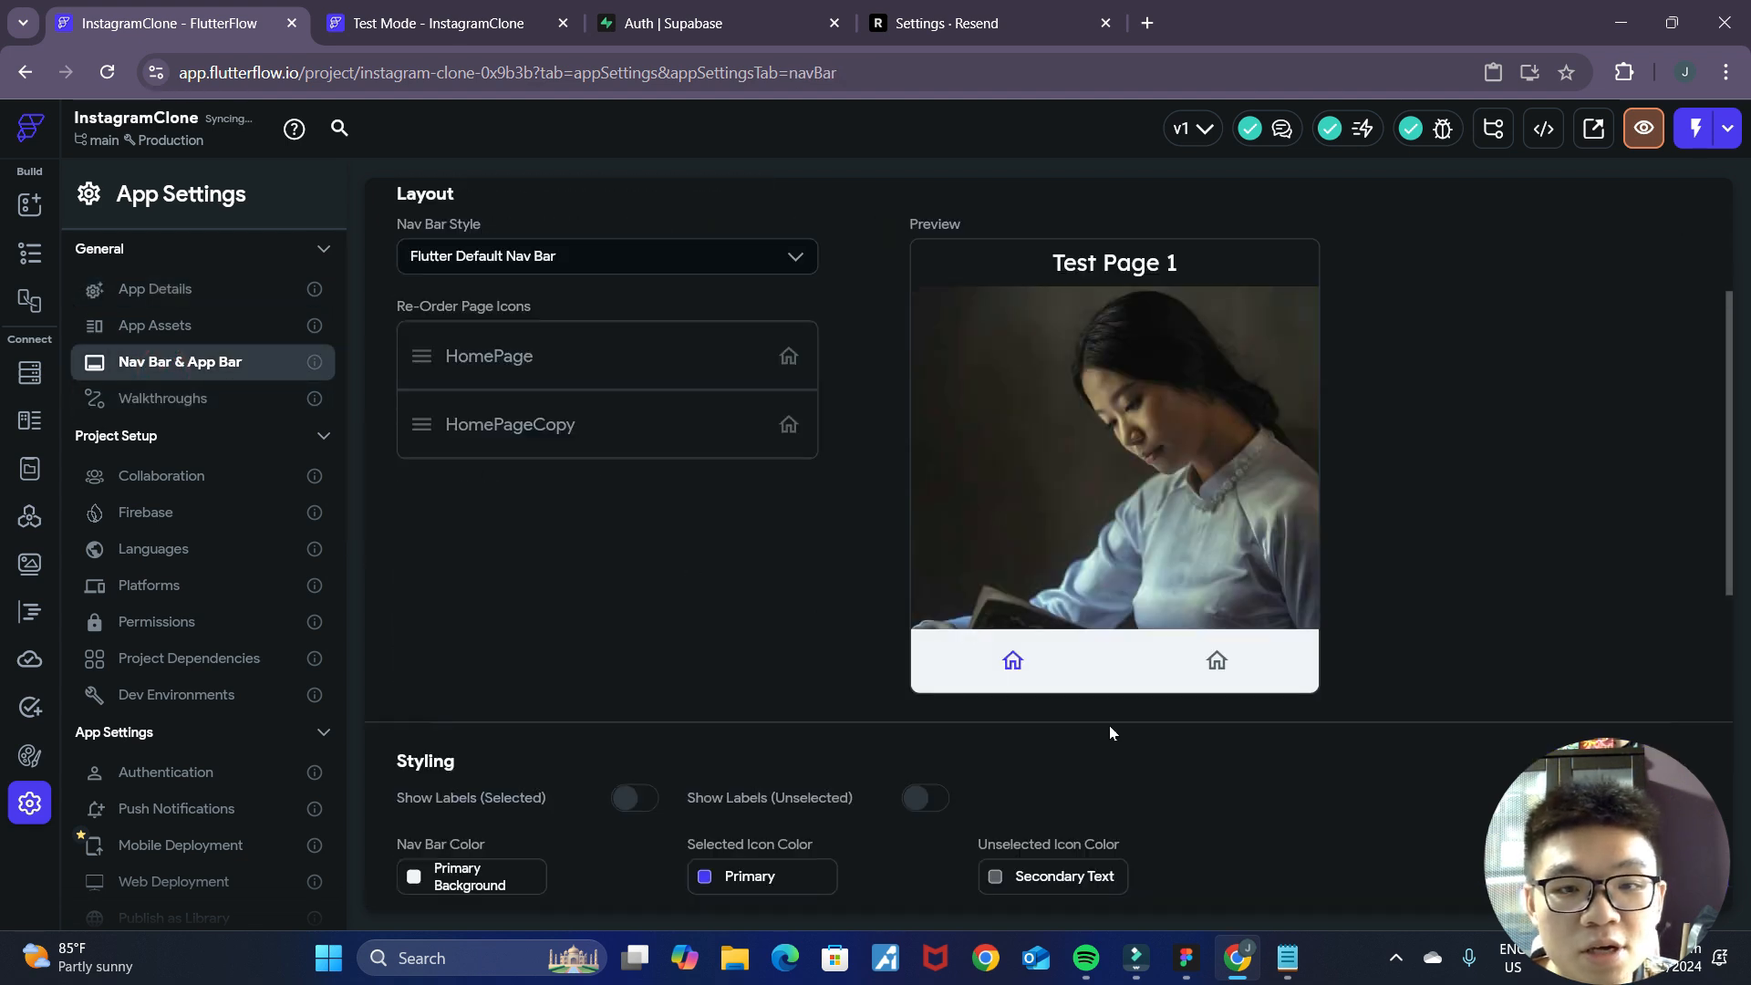
left_click(31, 253)
scroll(1085, 821, "down", 3)
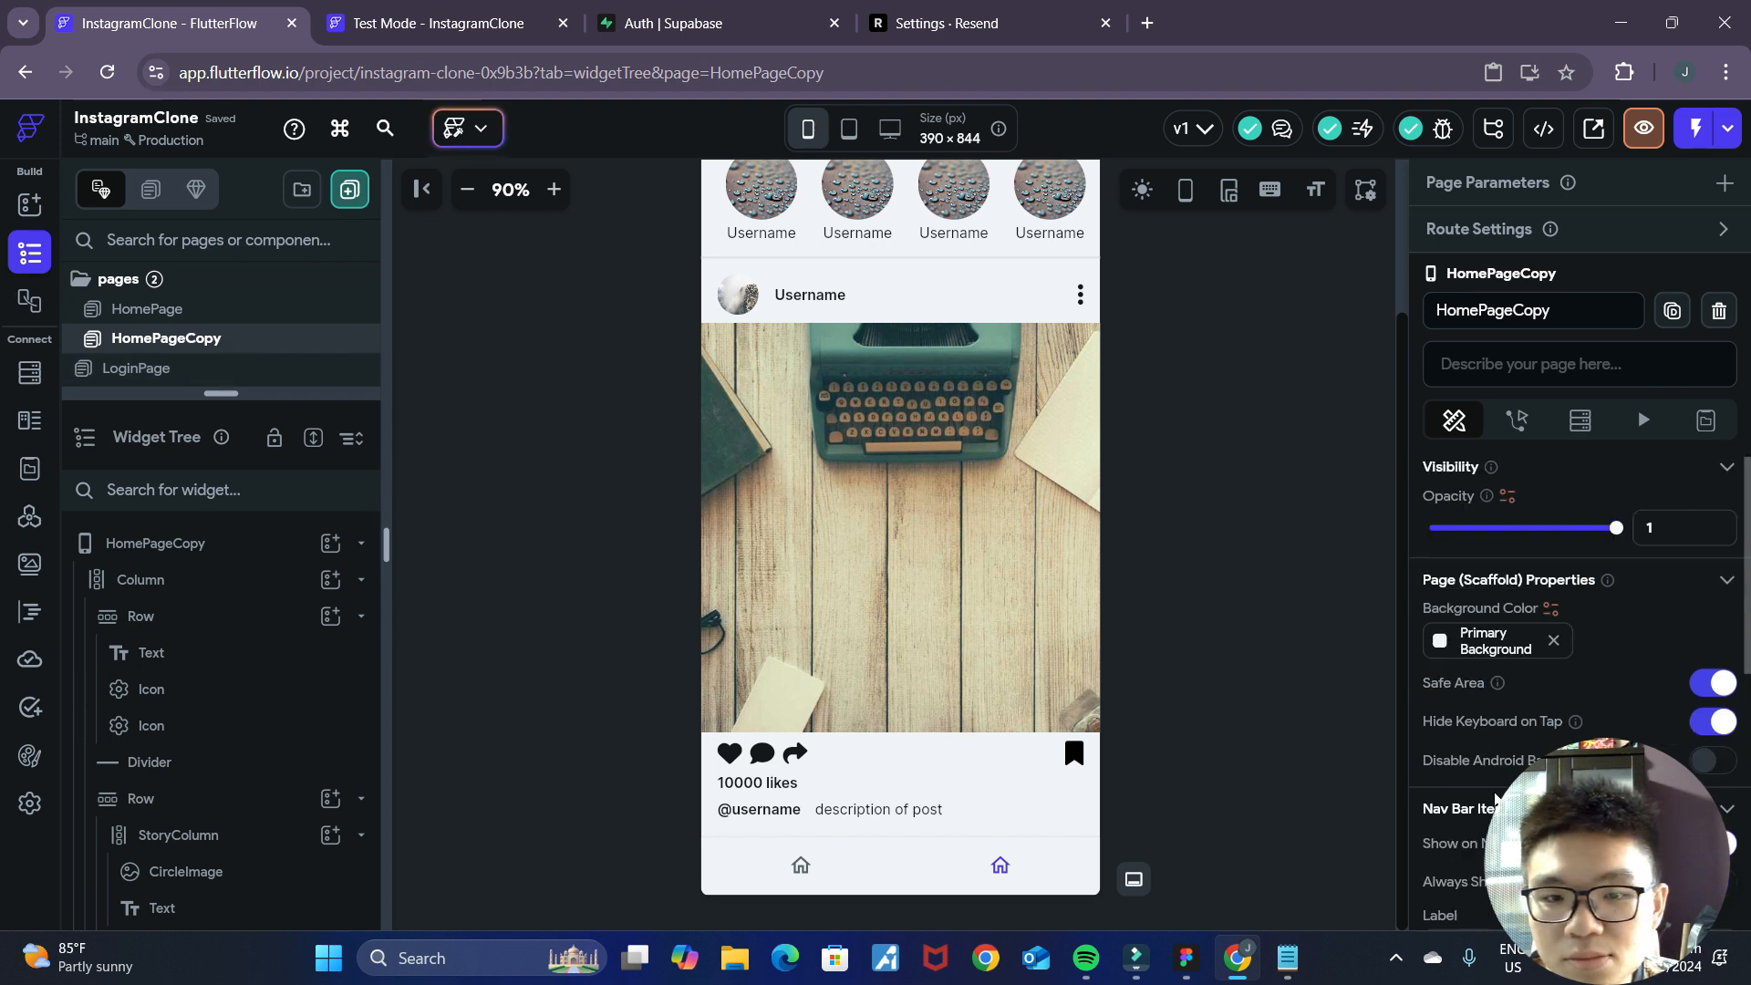
Check the home icon in the Figma mockup and set HomePage's Nav Bar icon to Home Rounded.
left_click(165, 308)
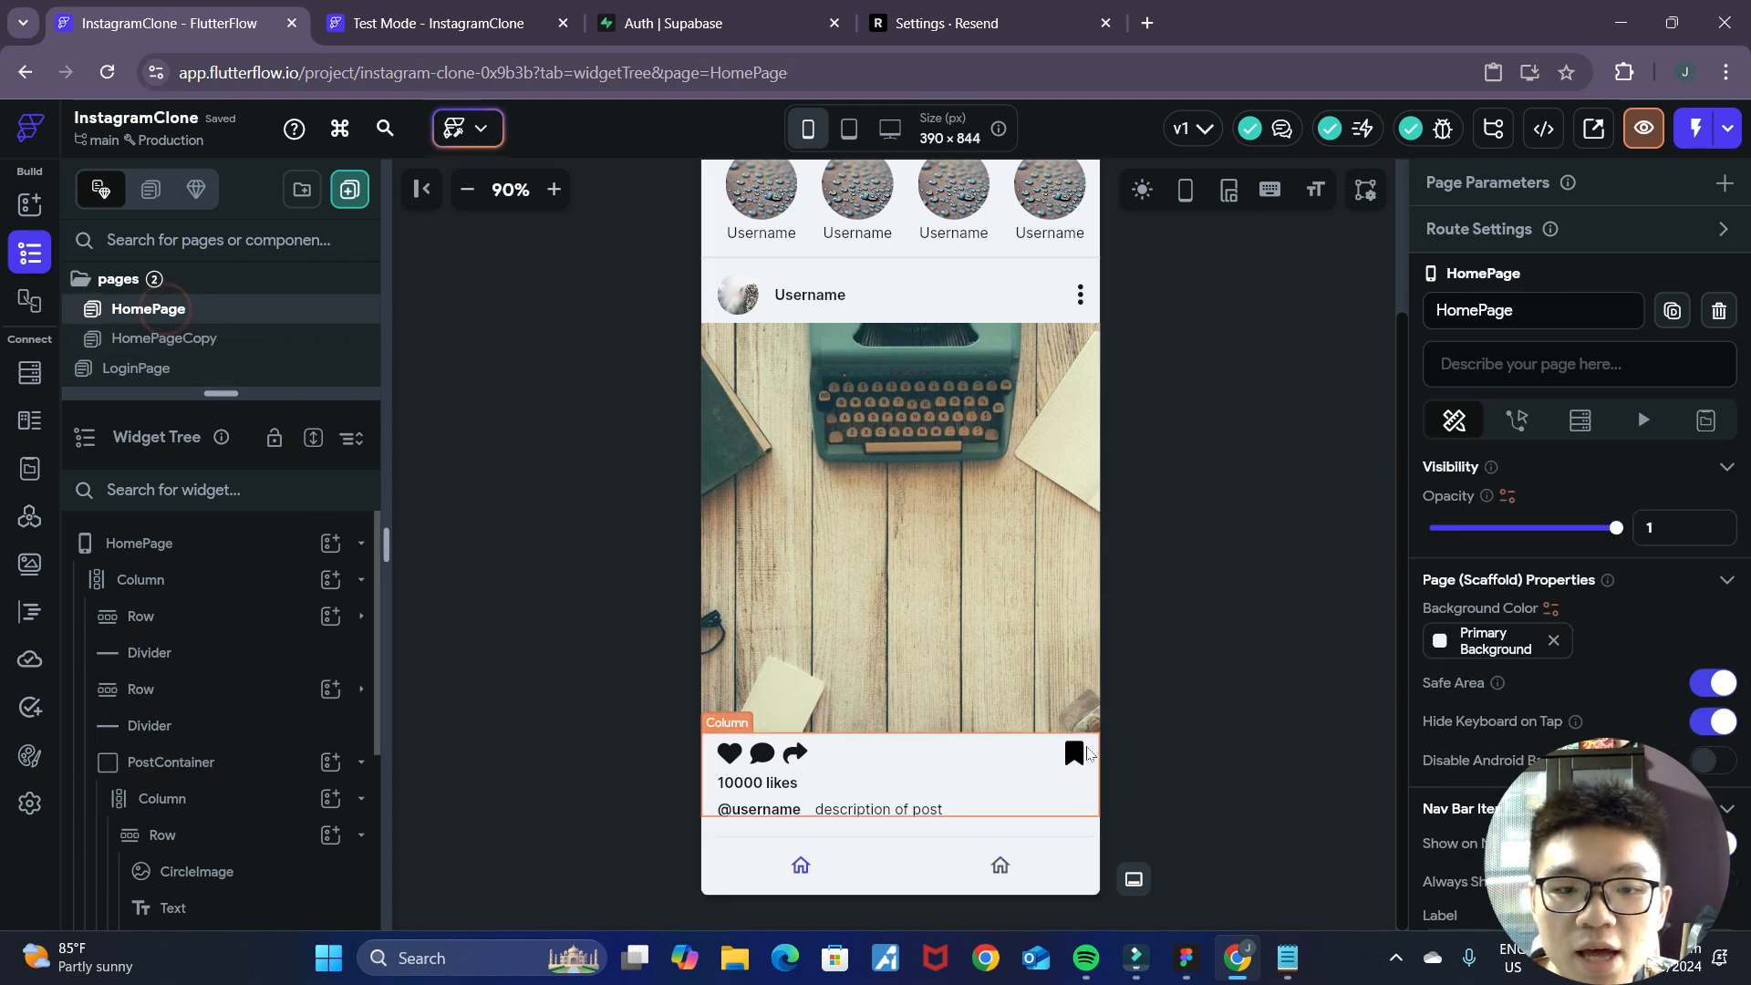
scroll(1598, 653, "down", 4)
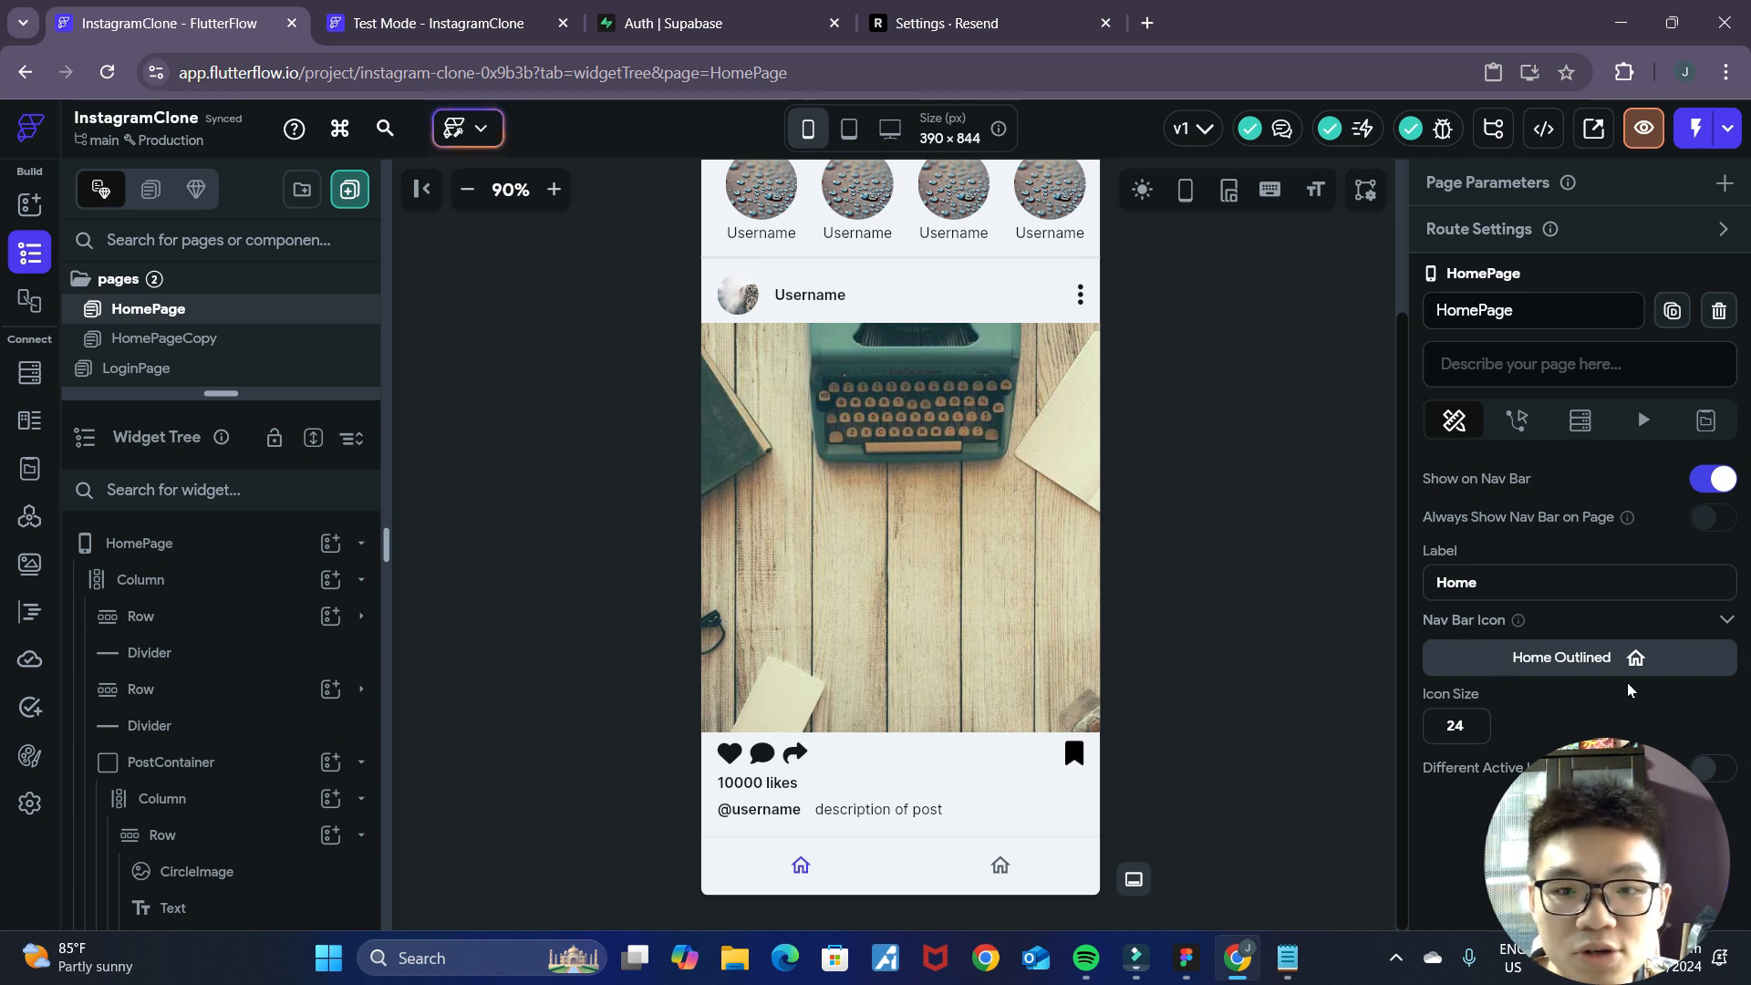
left_click(182, 545)
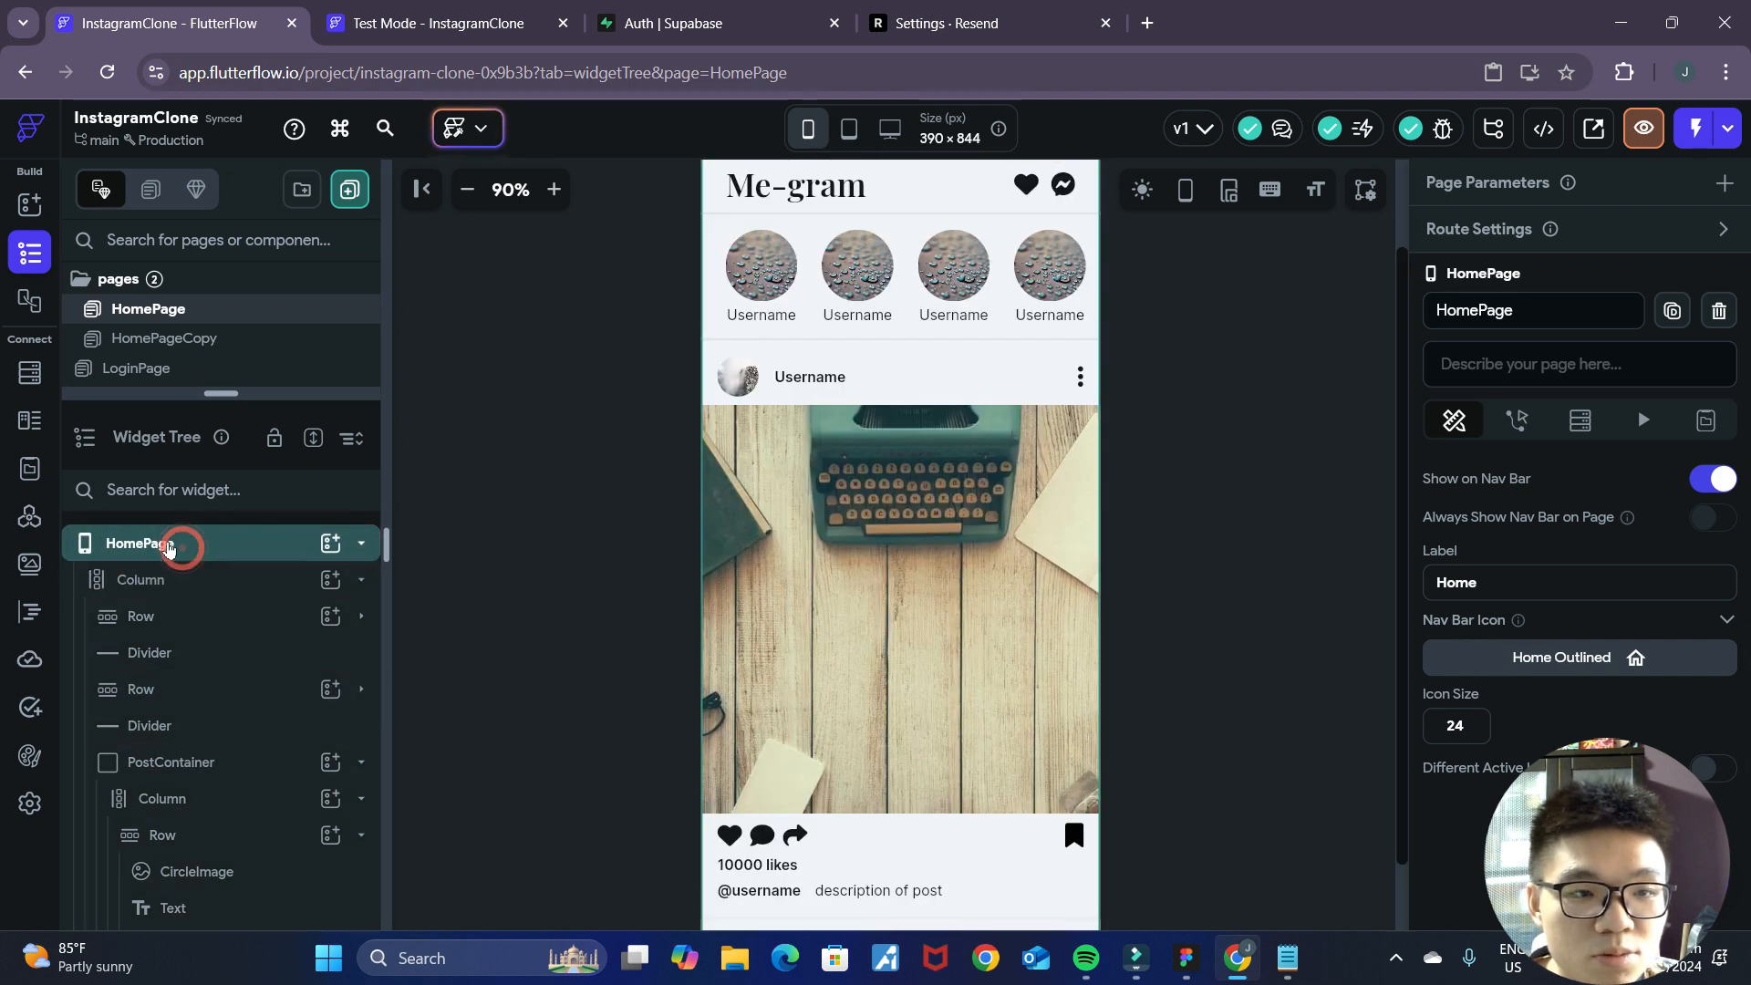
scroll(1118, 684, "down", 1)
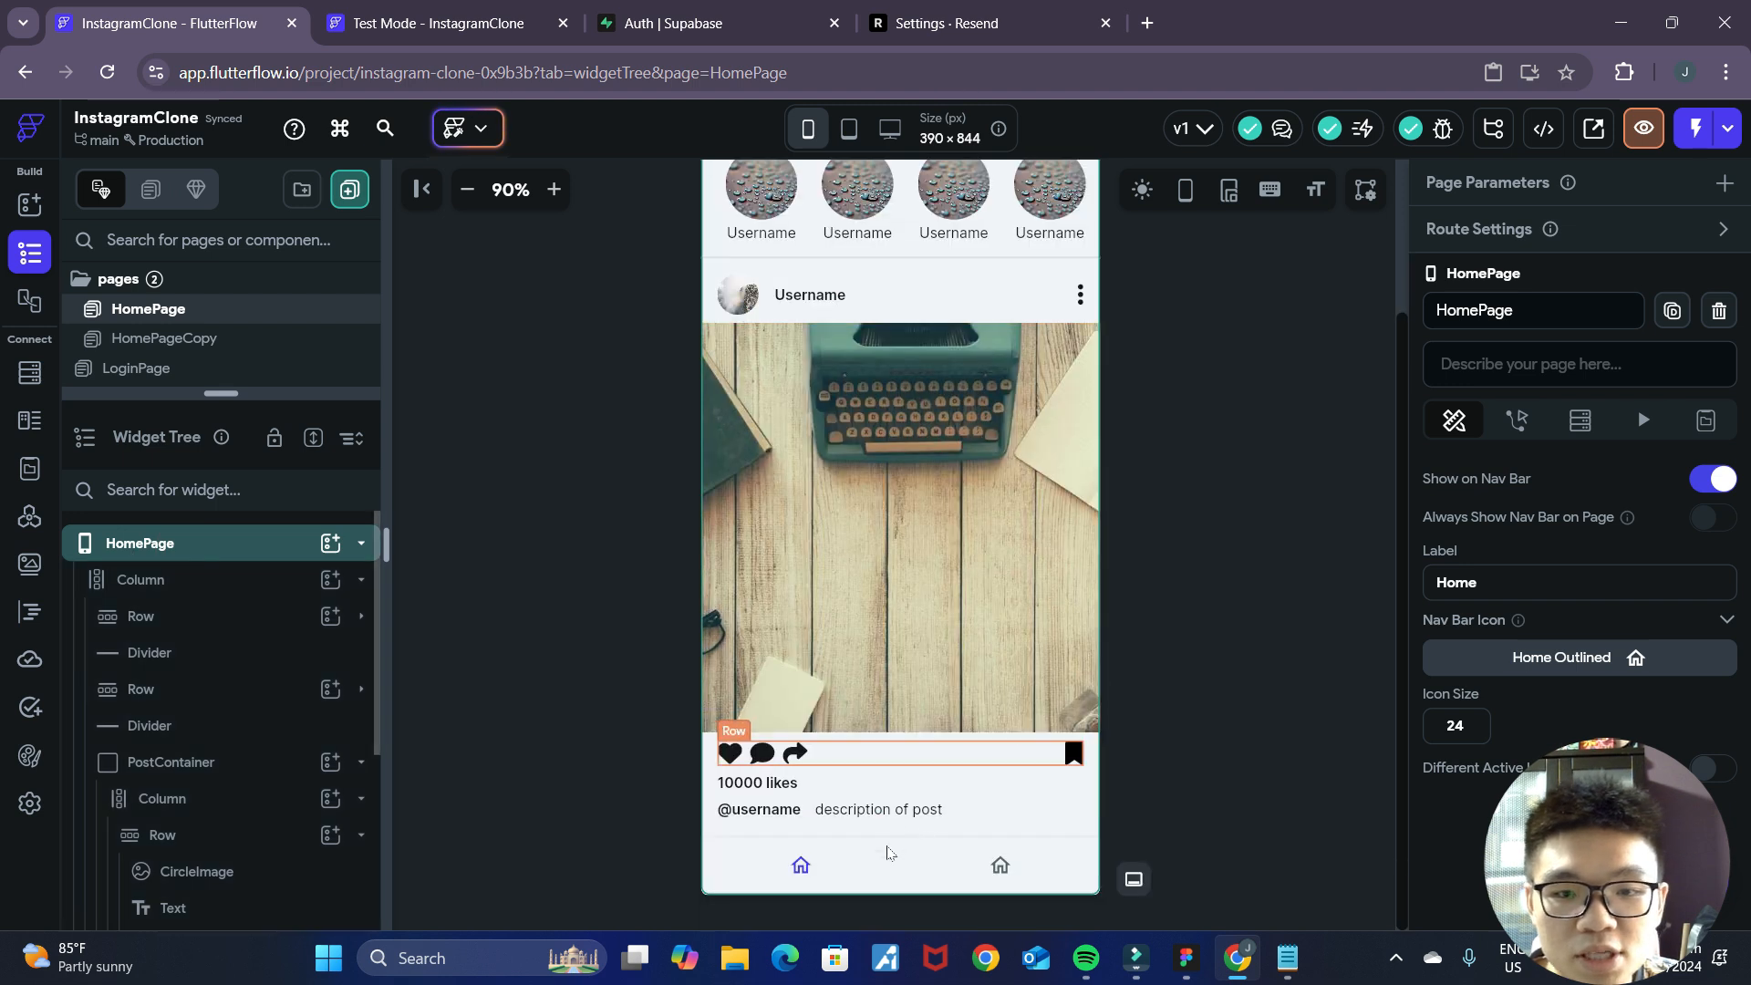
scroll(1523, 696, "up", 4)
scroll(1537, 620, "down", 5)
scroll(1510, 623, "up", 2)
scroll(1550, 679, "down", 2)
scroll(1553, 682, "up", 1)
left_click(1555, 663)
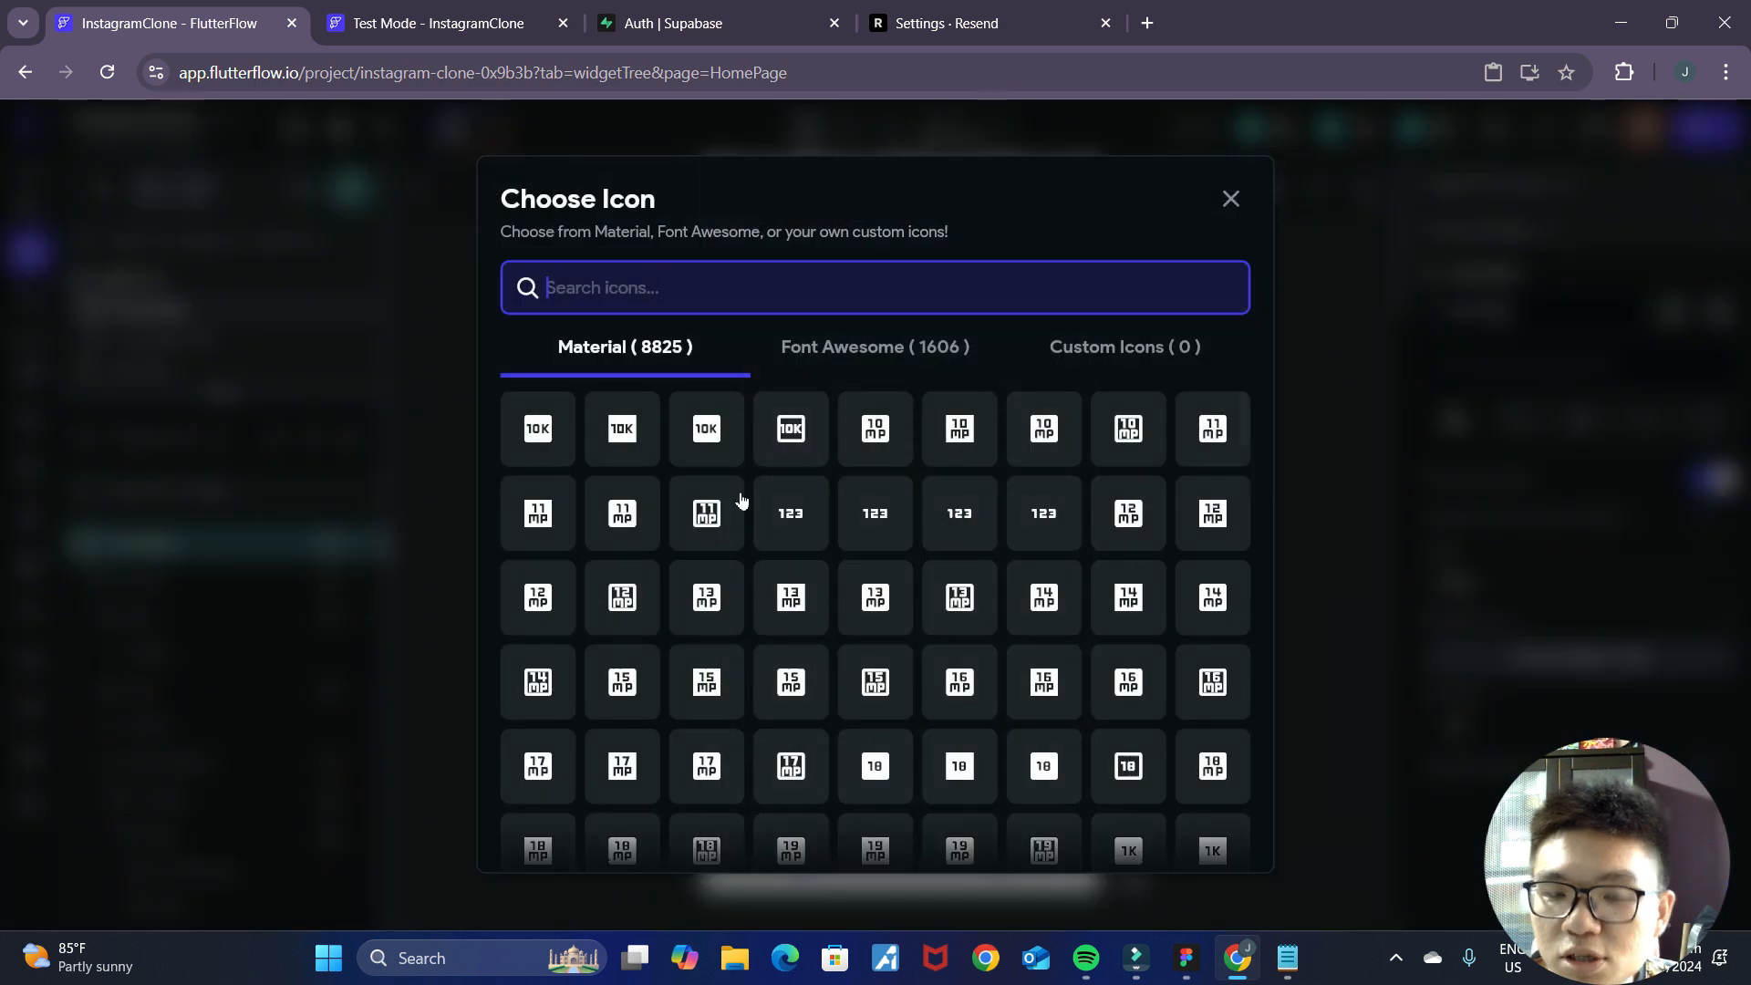
left_click(884, 282)
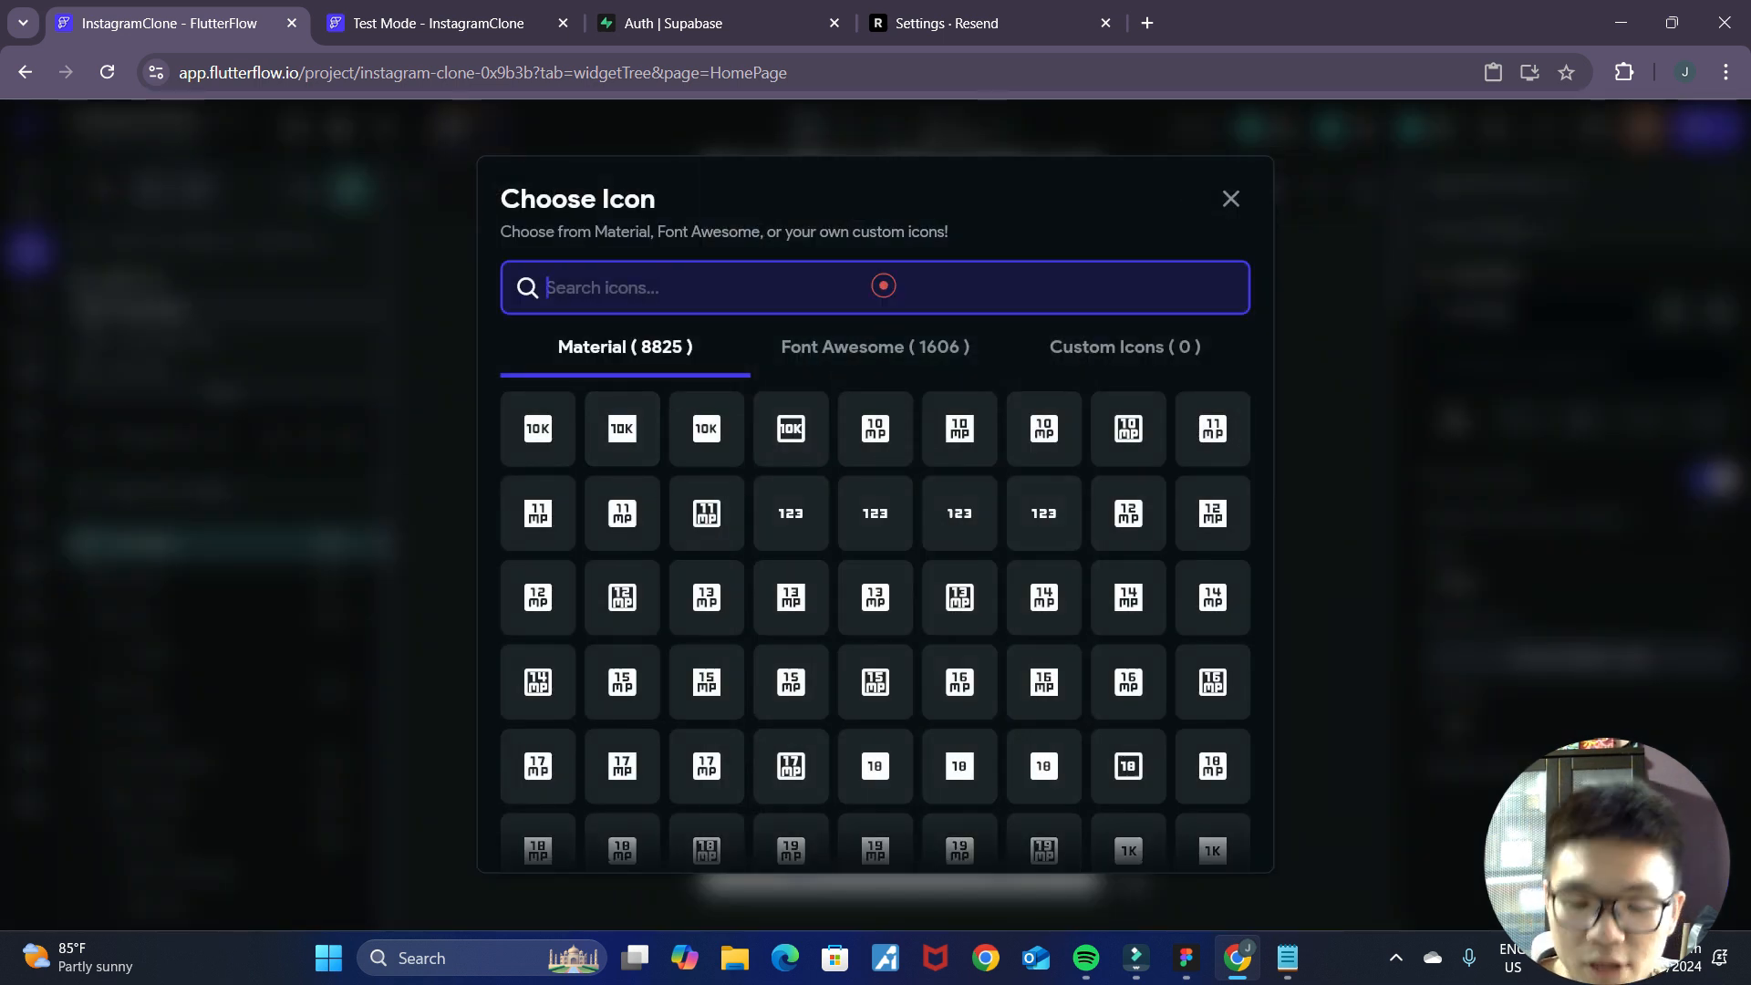
left_click(1187, 959)
left_click(1240, 960)
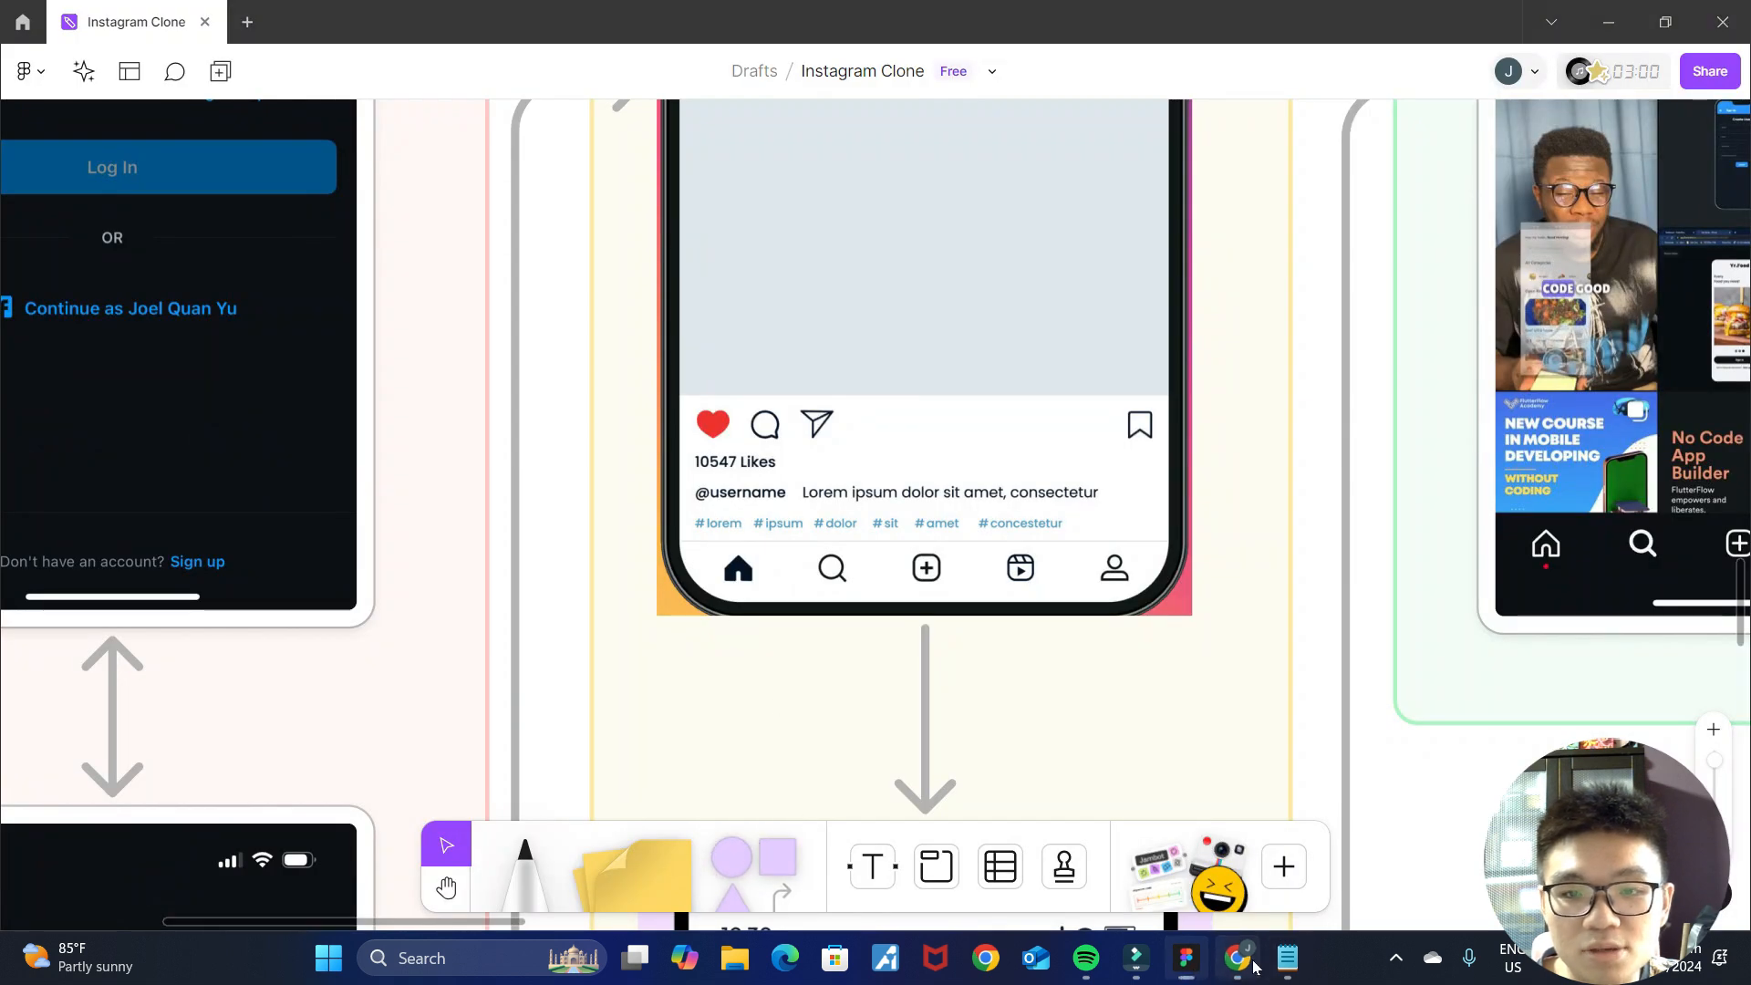
type("home")
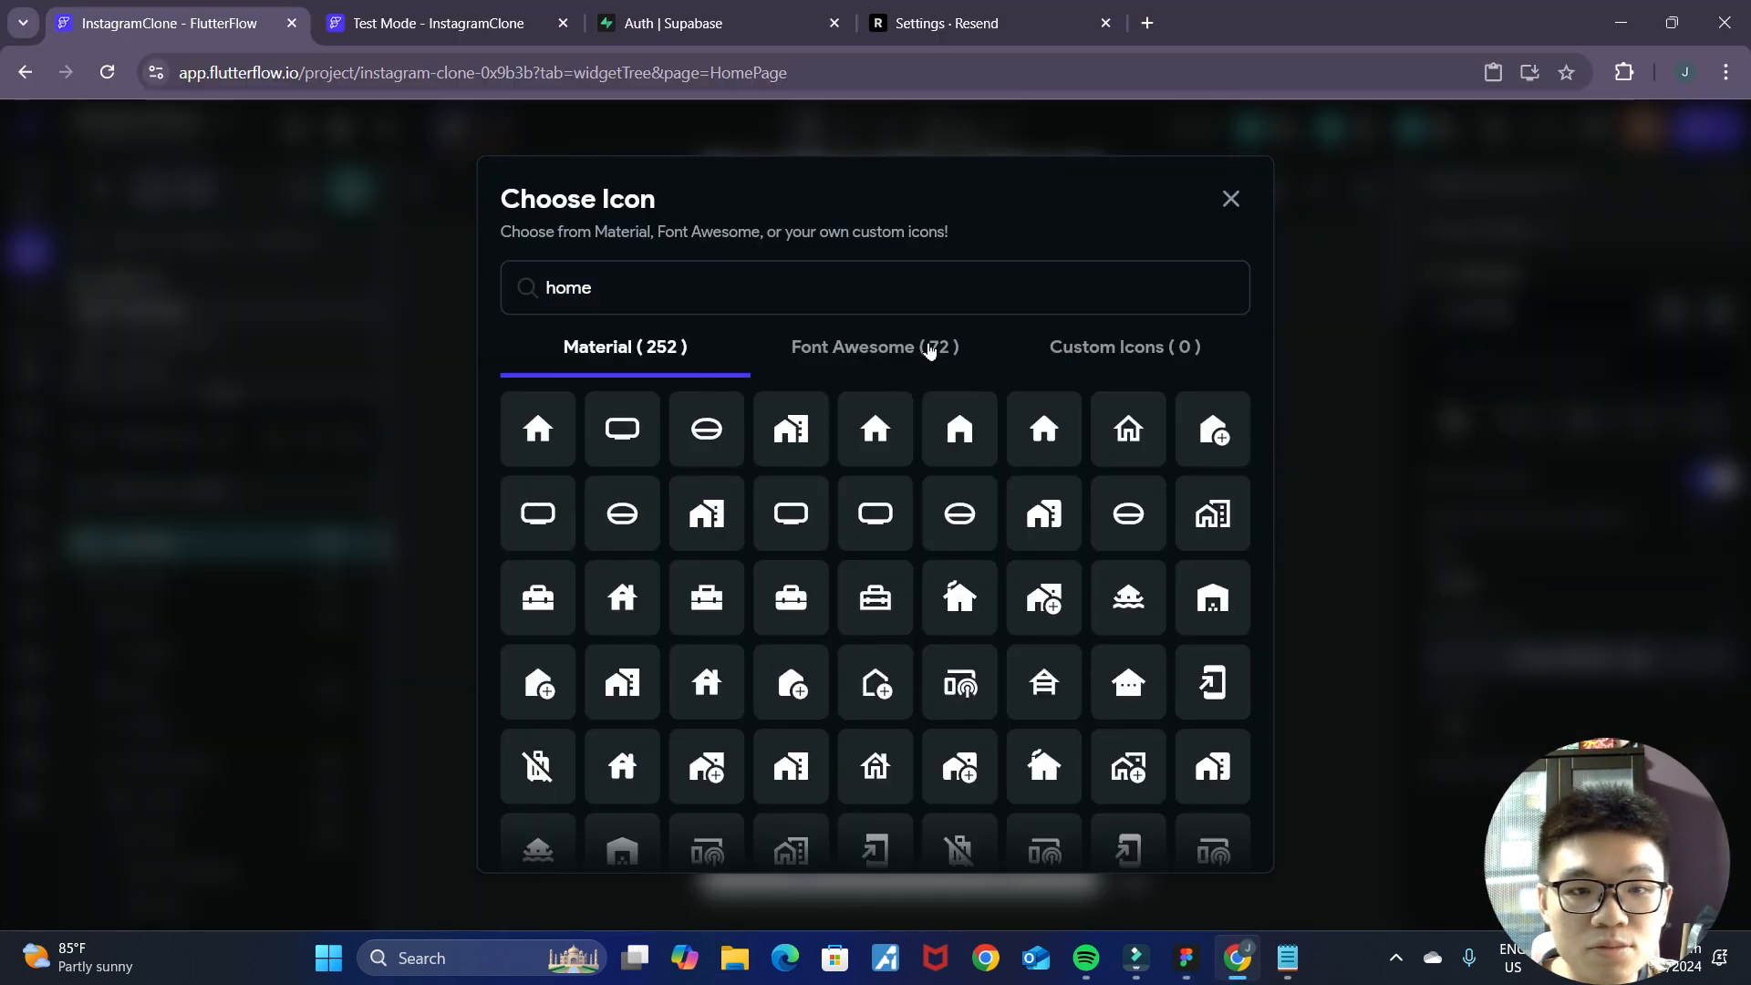
left_click(1046, 436)
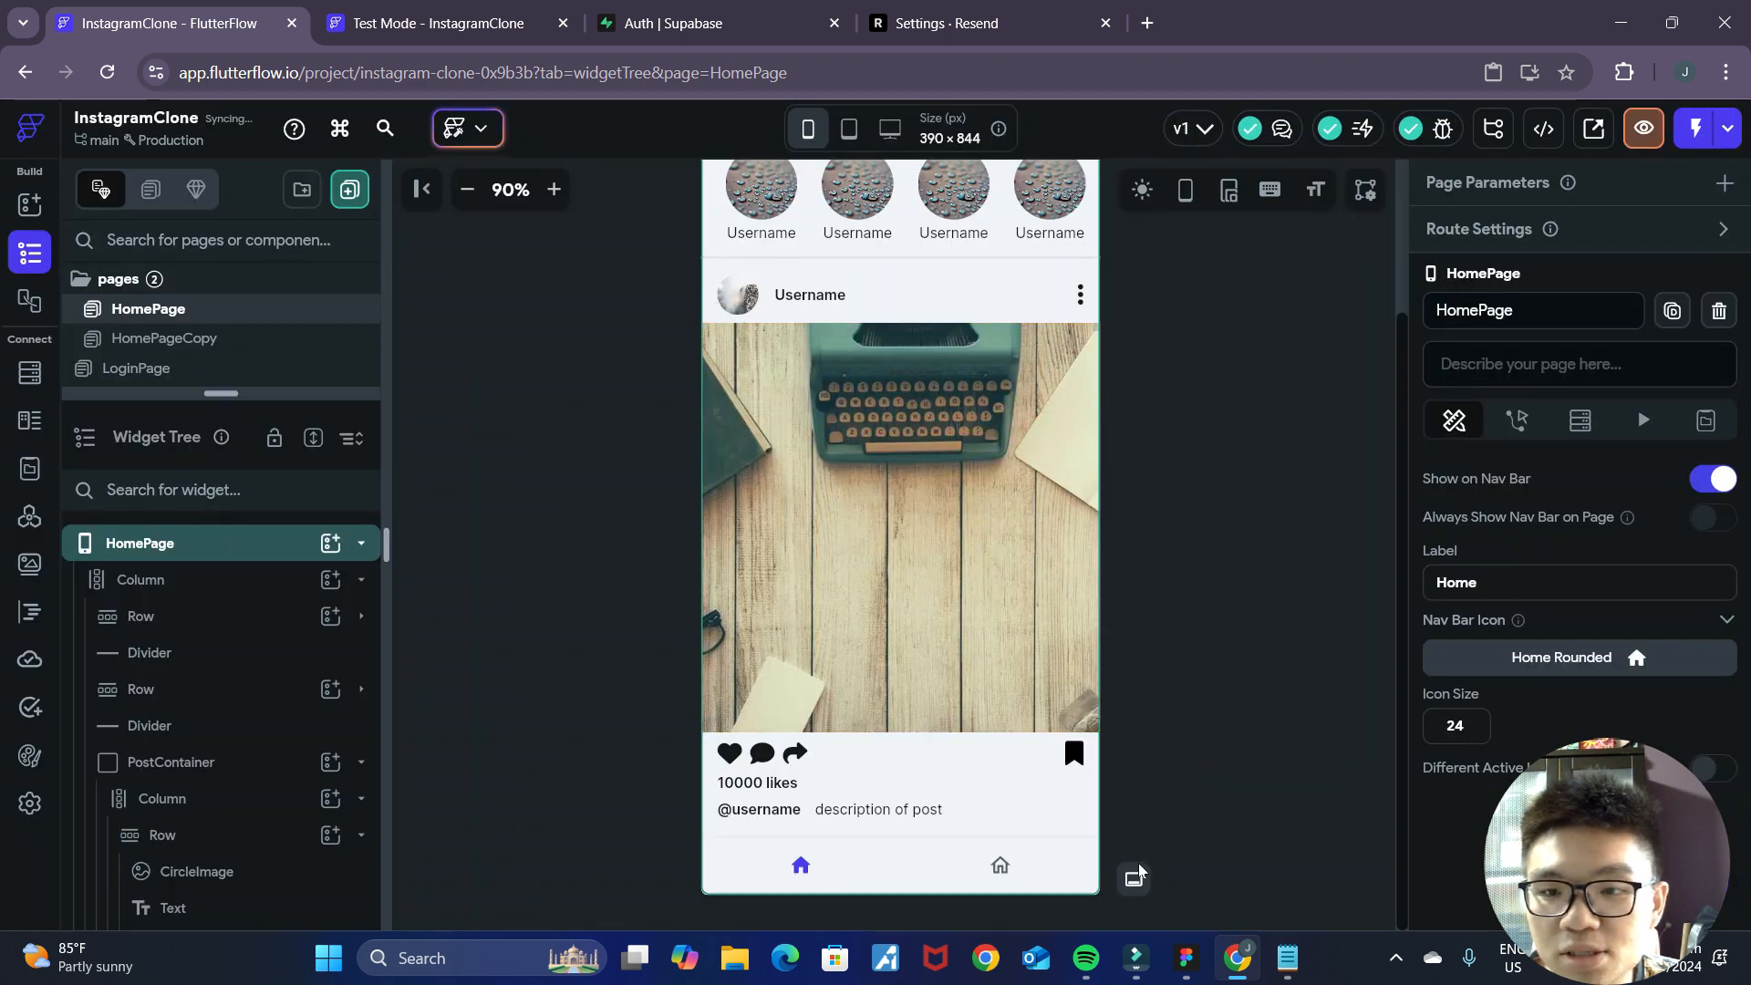
Examine HomePage's Nav Bar item properties and compare the bottom navigation with the Figma mockup.
left_click(1353, 765)
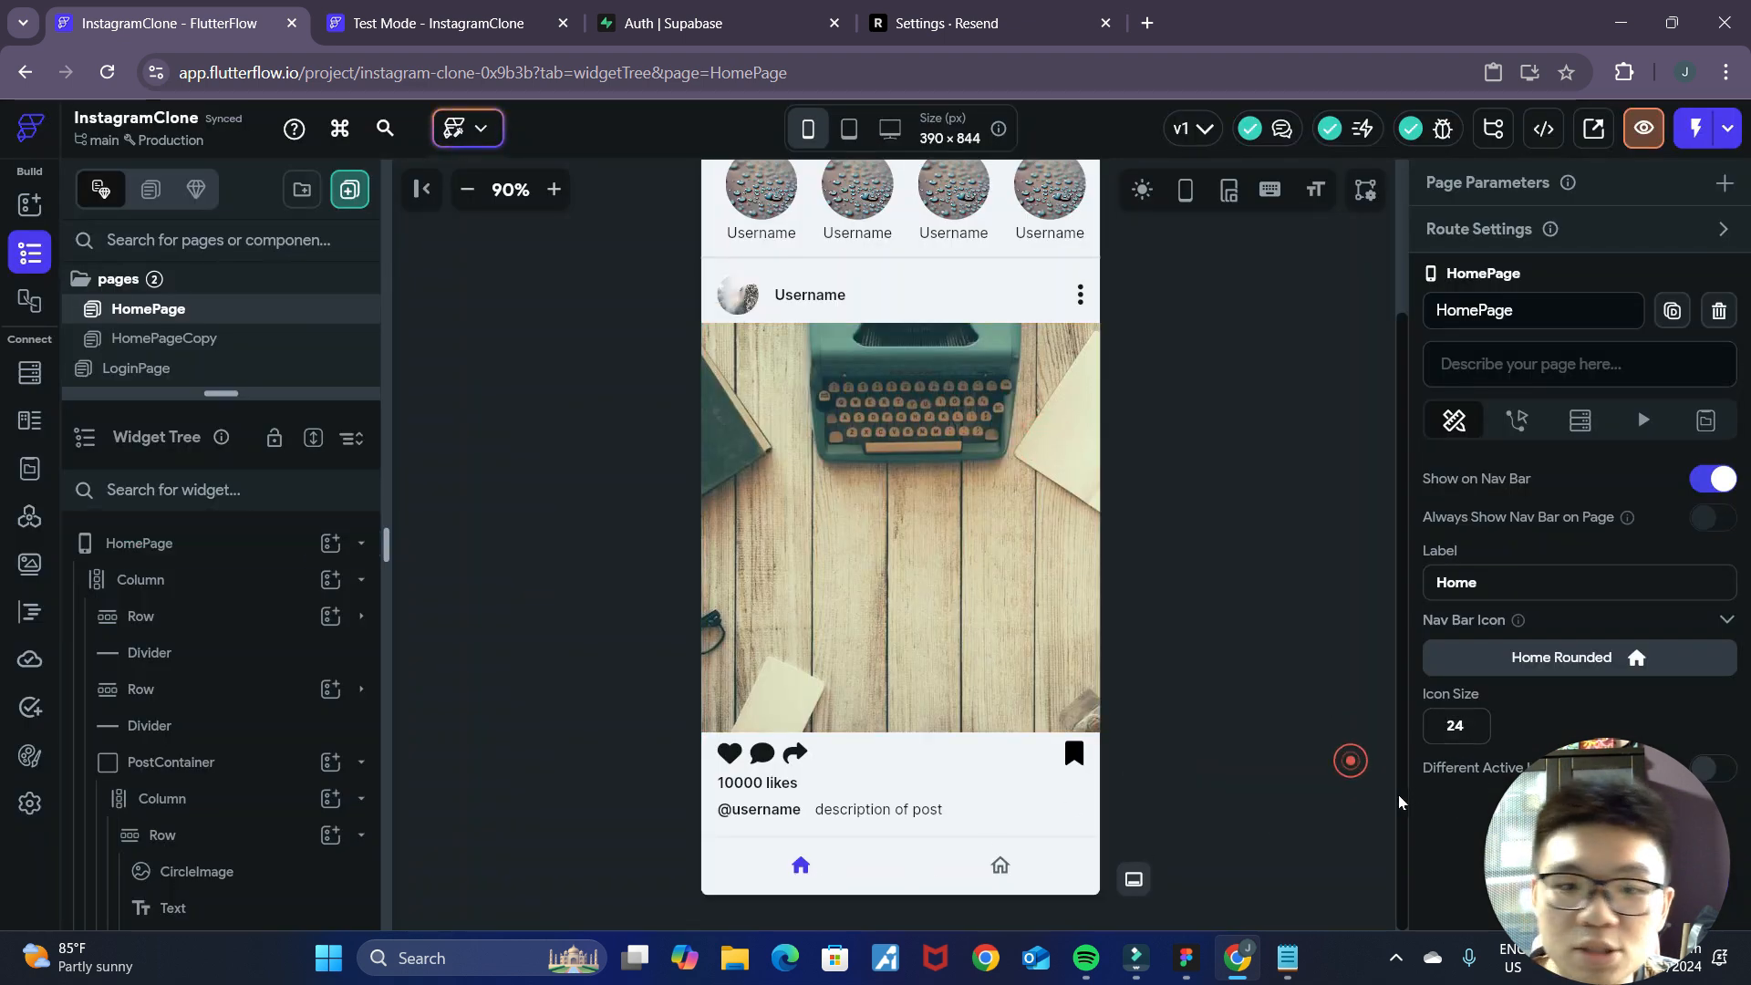
scroll(1350, 760, "up", 3)
scroll(1495, 748, "down", 3)
scroll(1224, 736, "down", 3)
scroll(1227, 740, "up", 3)
scroll(1227, 739, "down", 3)
scroll(1492, 747, "up", 2)
scroll(1492, 748, "down", 1)
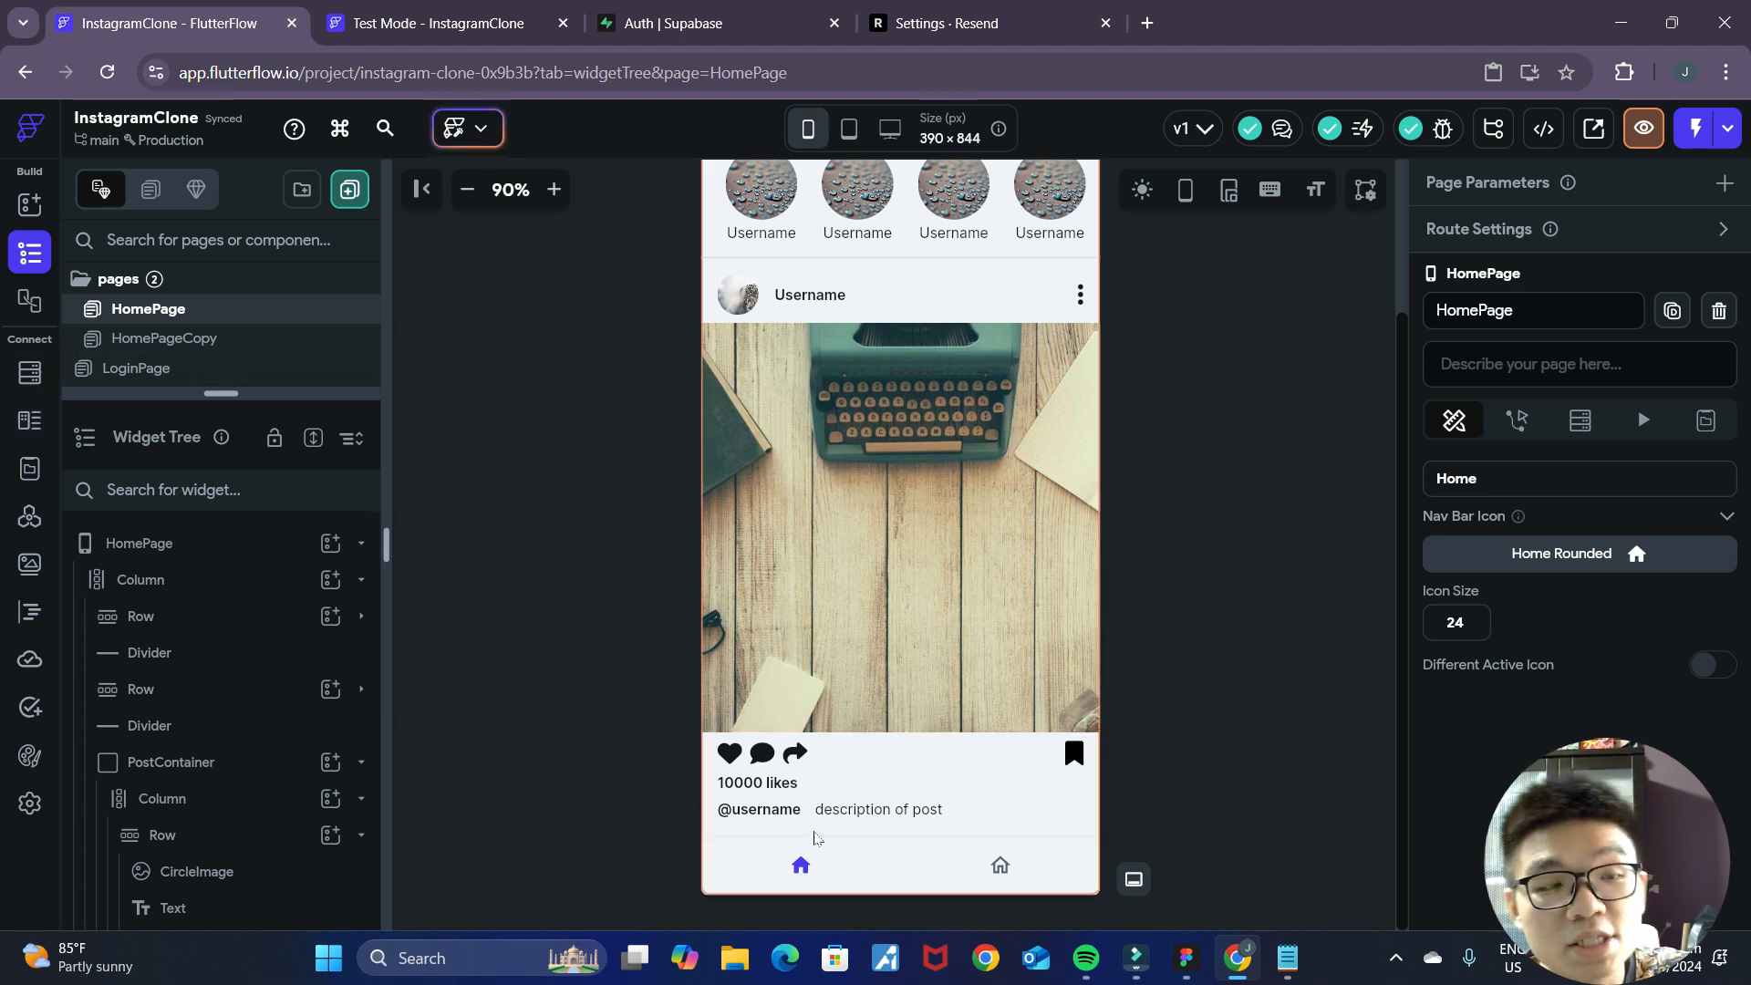
left_click(1186, 957)
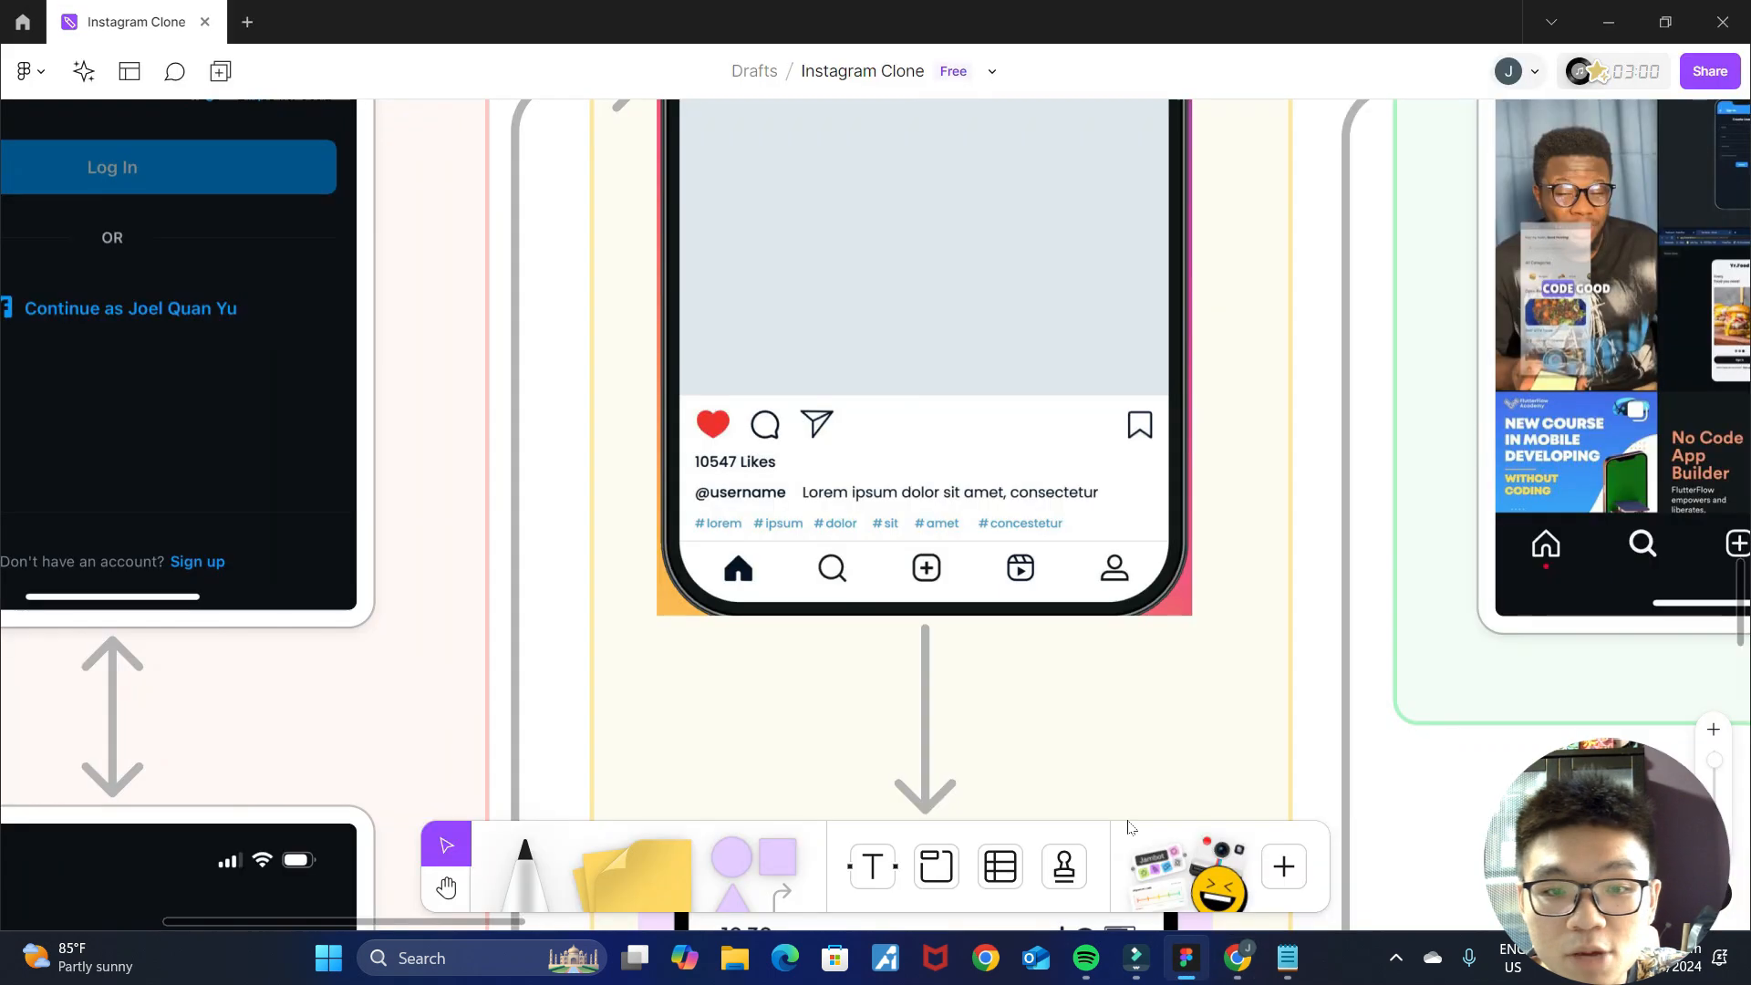
key("alt+Tab")
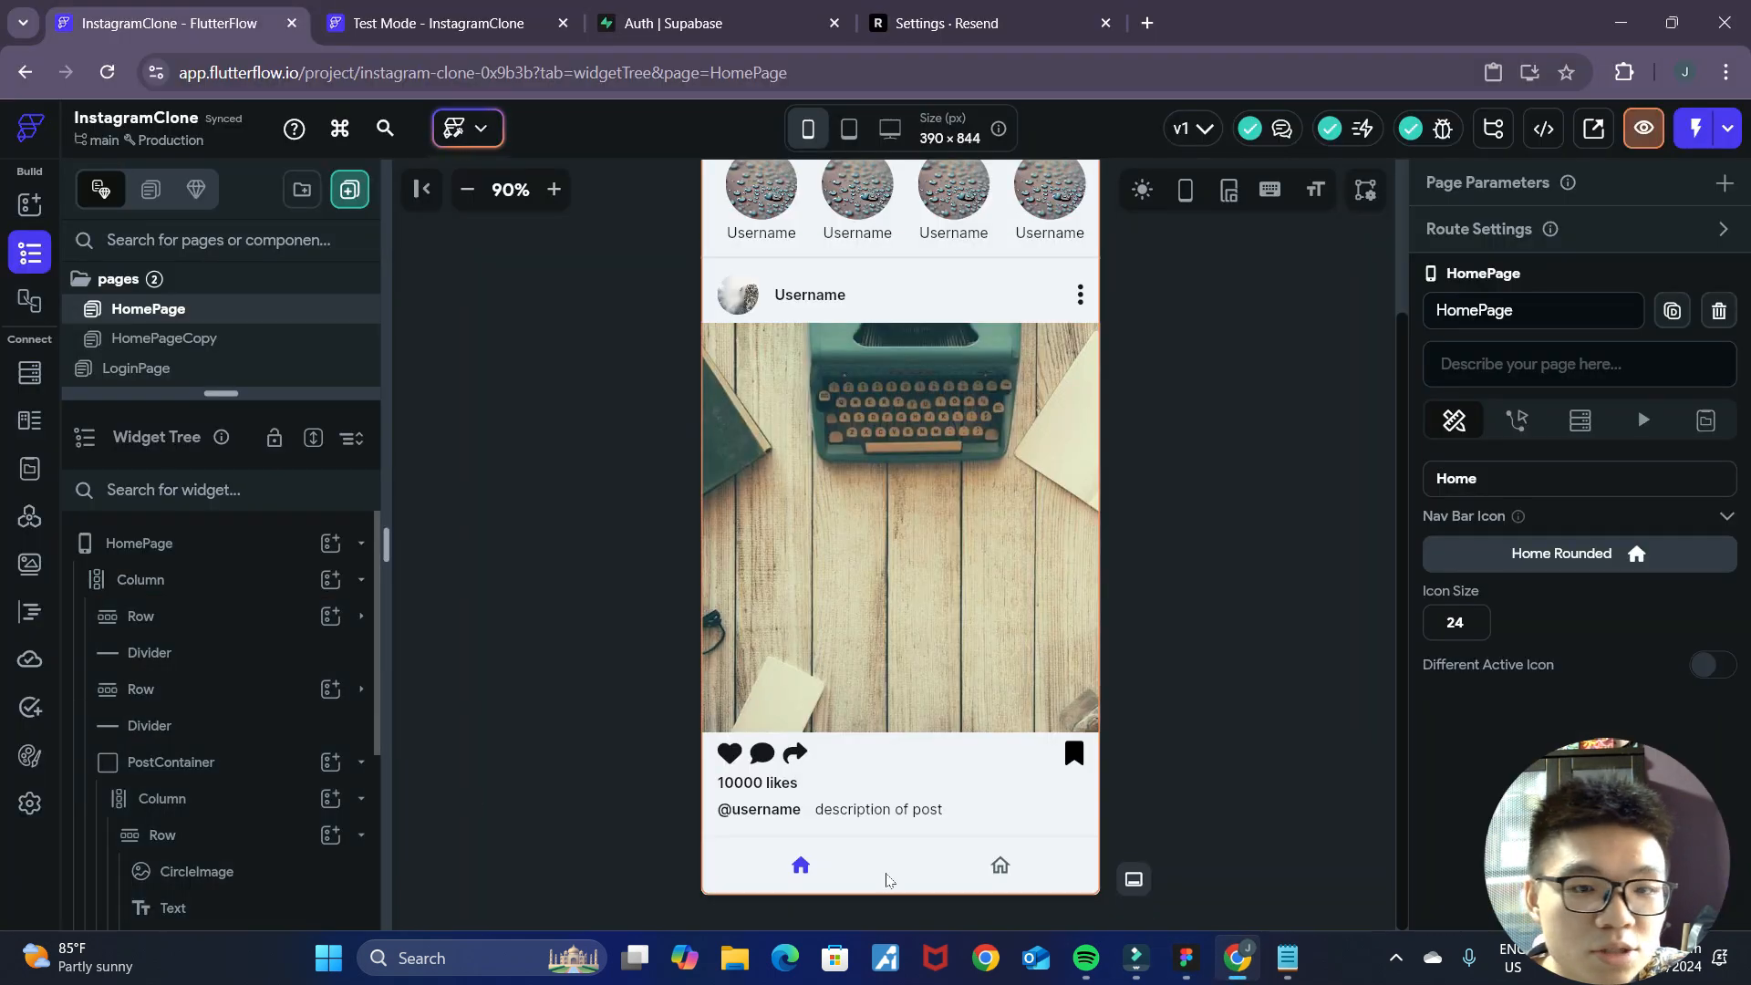
scroll(1576, 602, "up", 2)
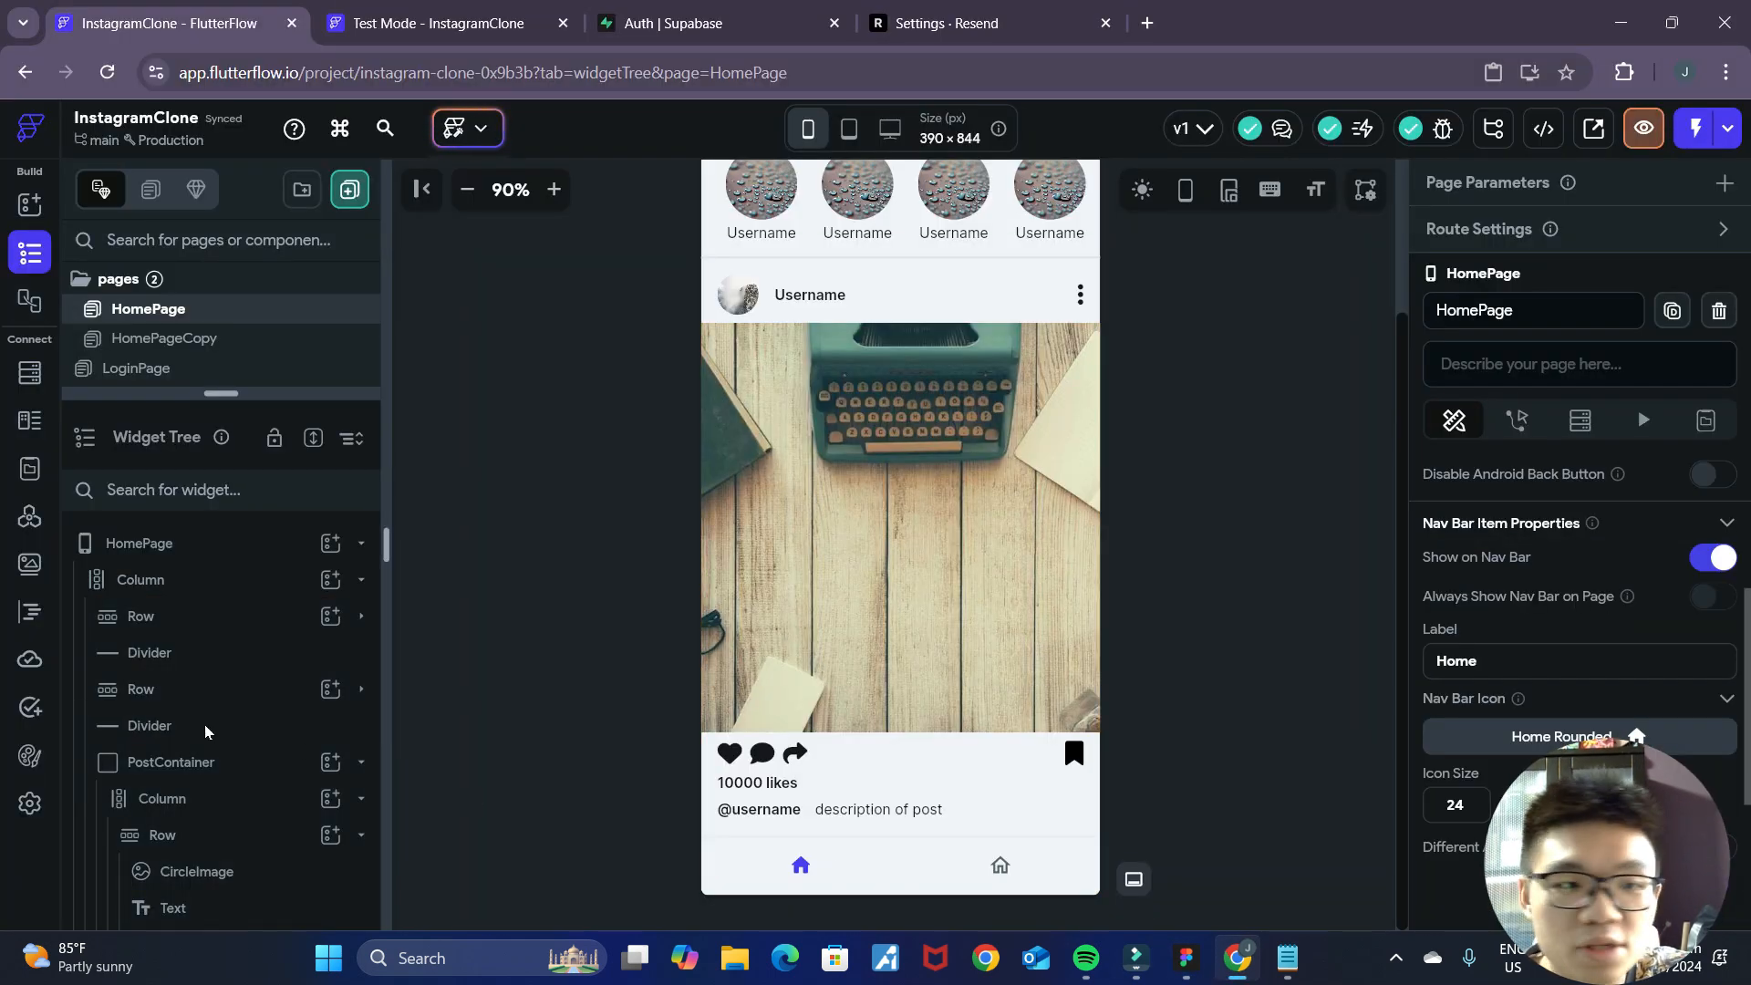
Set the Nav Bar's selected icon color to black (#000000) in the app settings.
left_click(29, 803)
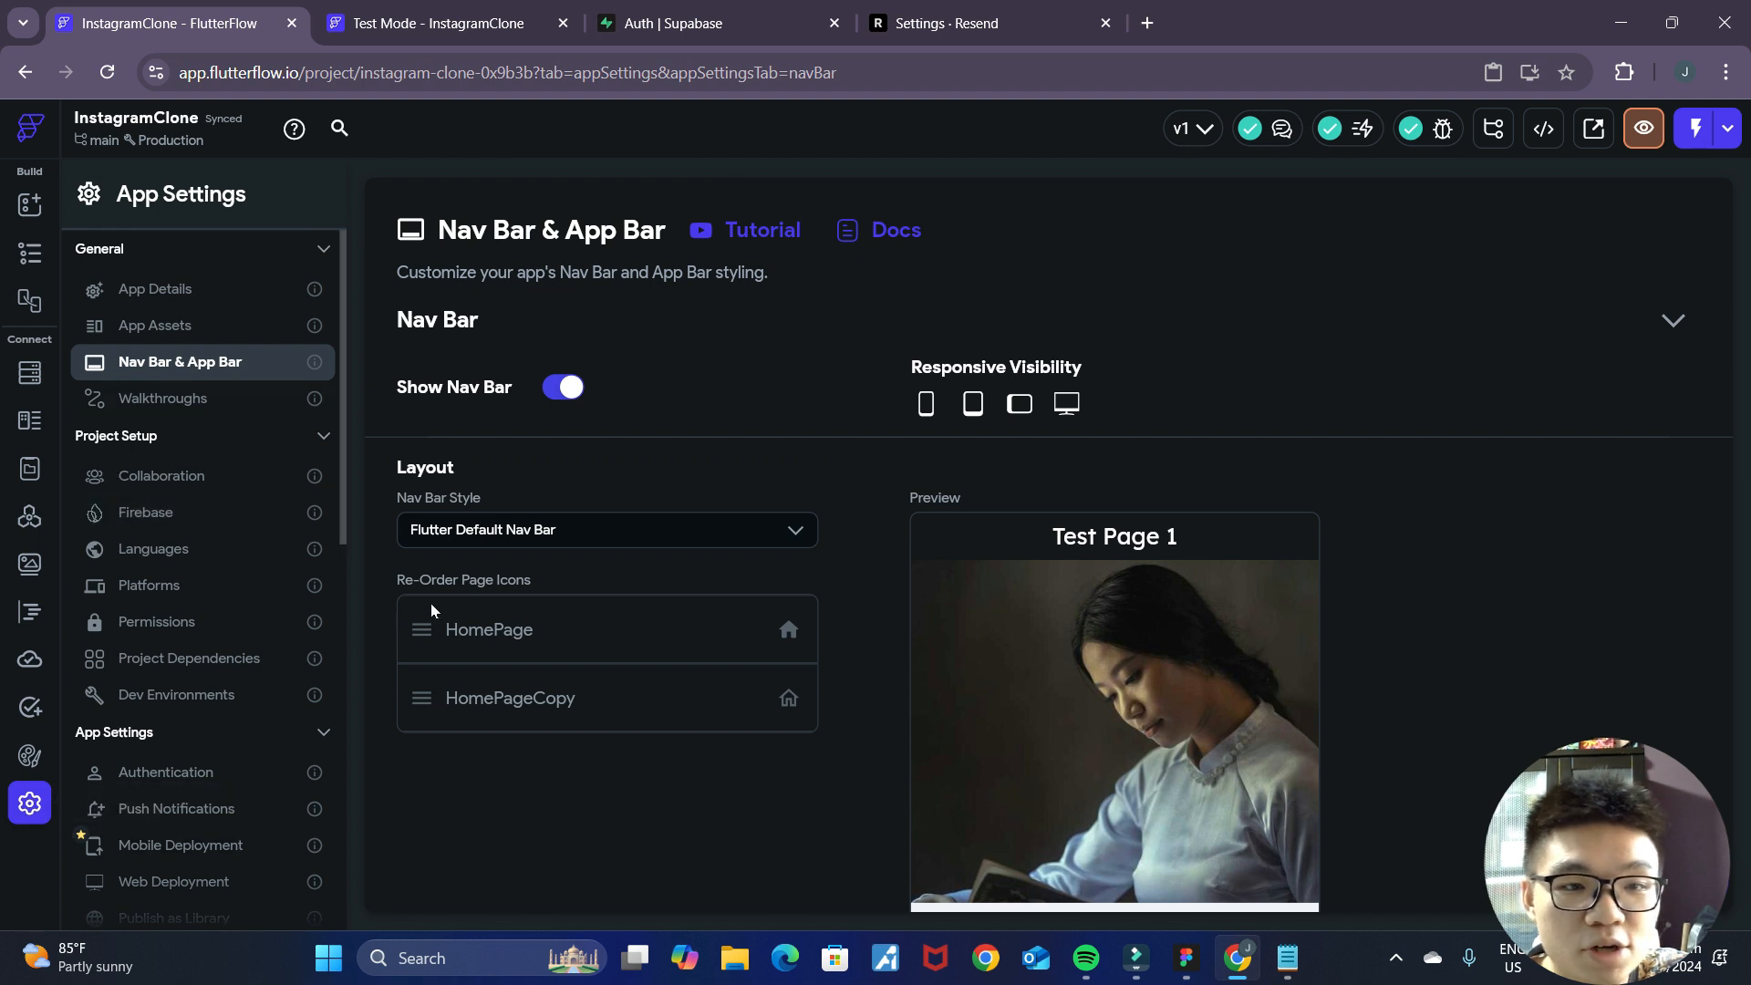
scroll(675, 610, "down", 6)
scroll(841, 599, "up", 1)
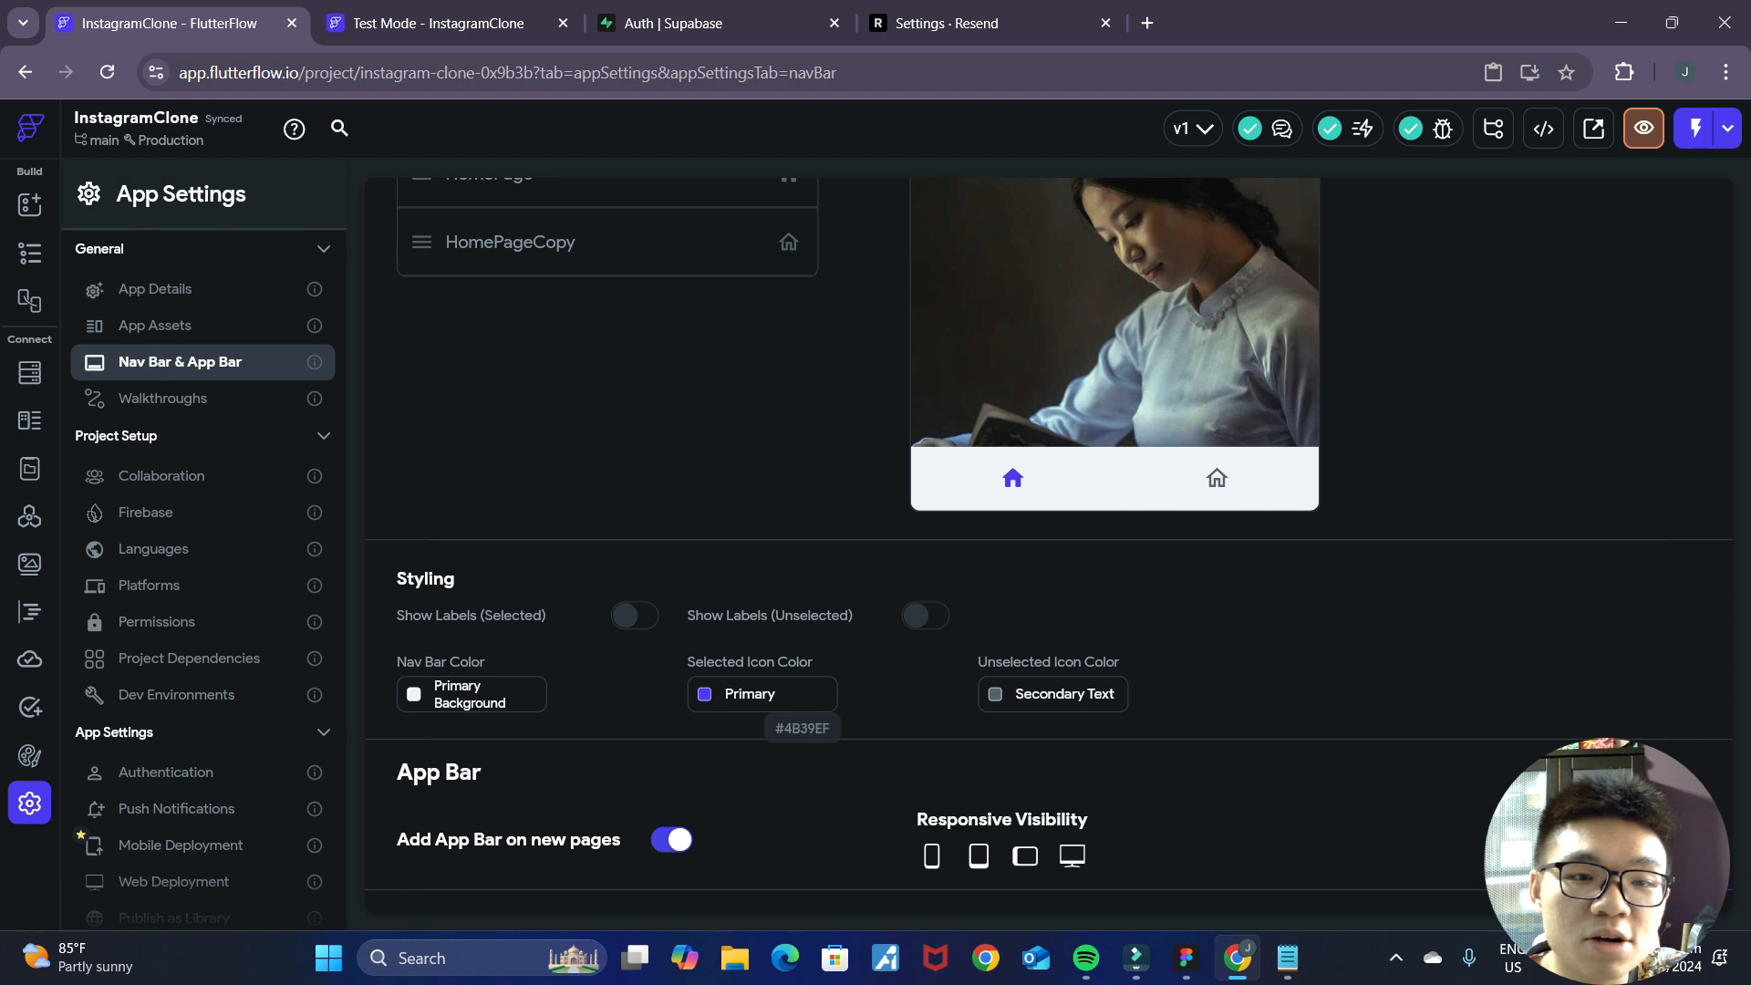
left_click(705, 695)
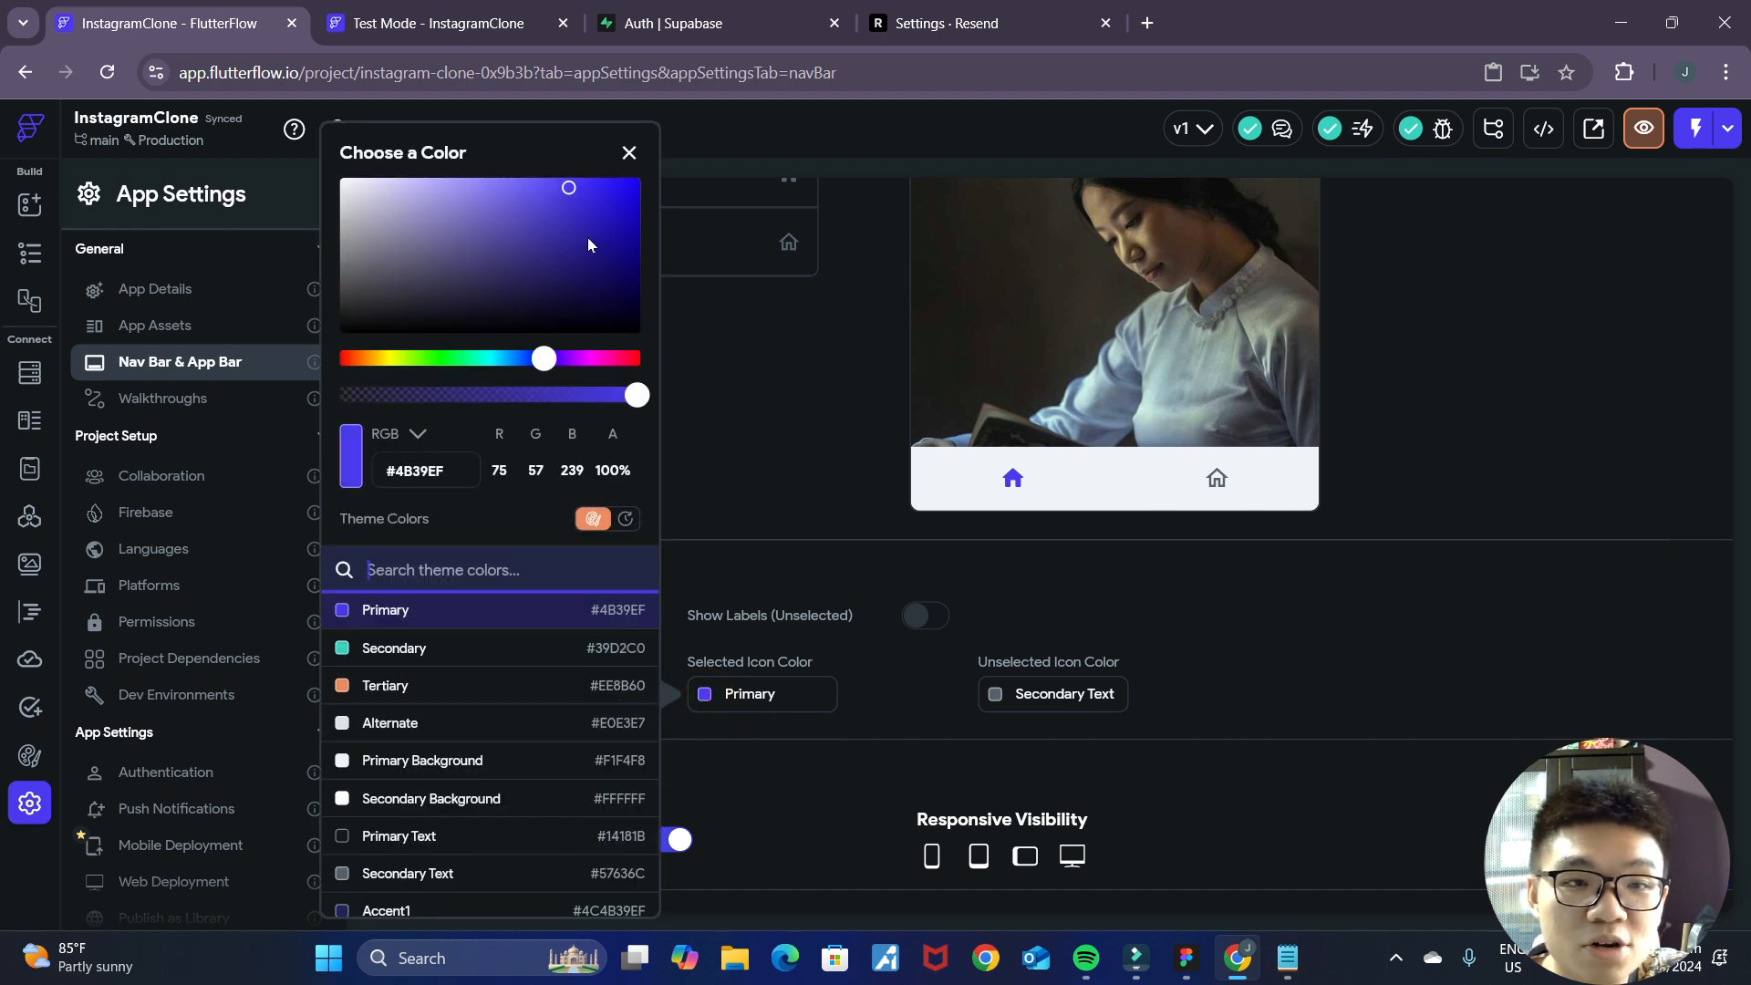
left_click_drag(571, 196, 244, 408)
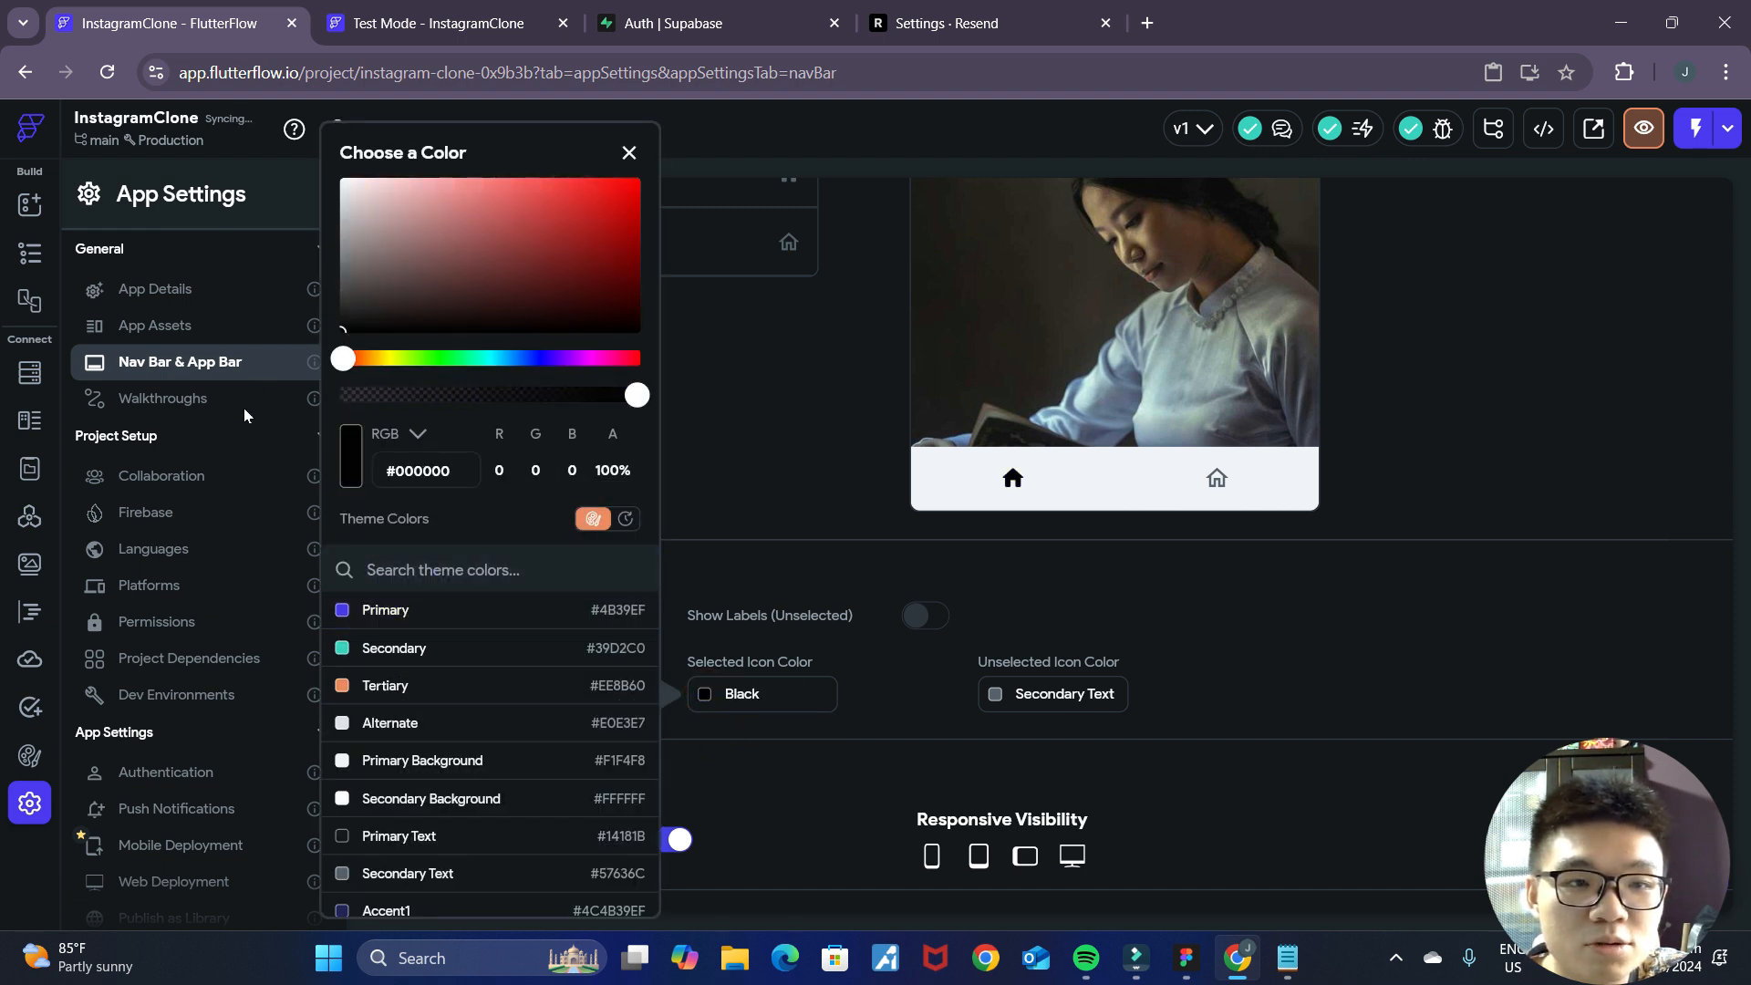
left_click(835, 521)
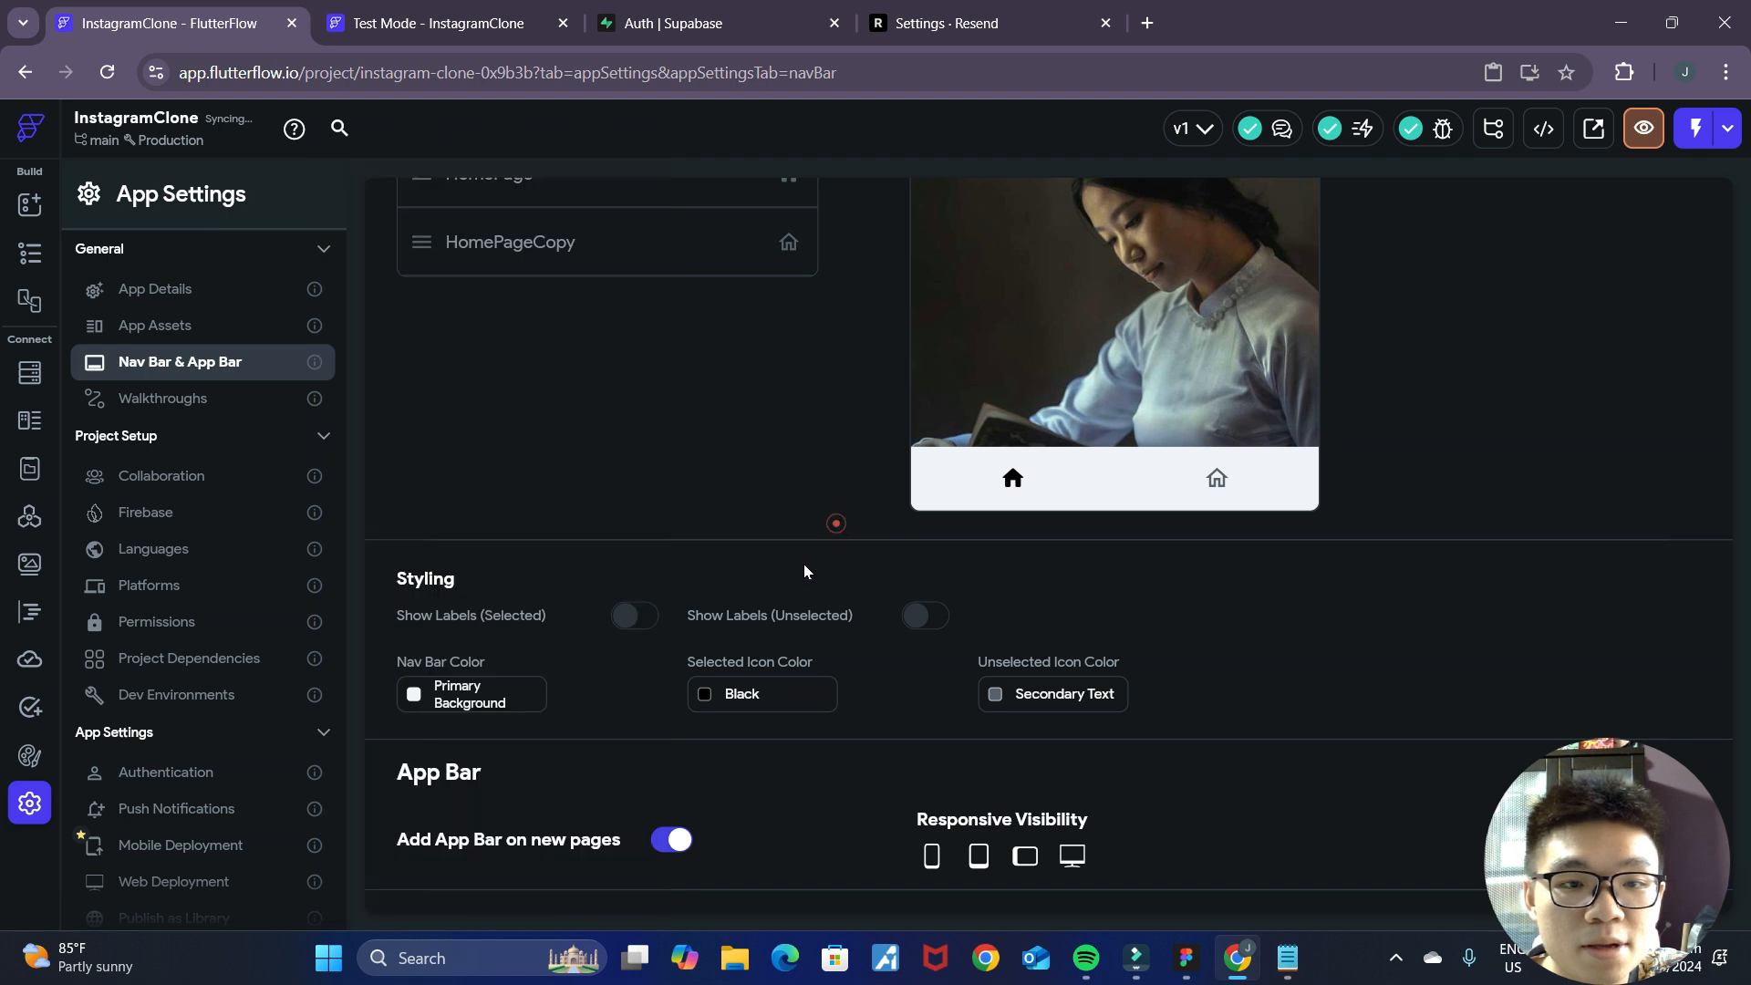
Review HomePage with its Nav Bar at 80% zoom, and look over the home and profile screens in the Figma mockup.
left_click(28, 258)
scroll(996, 660, "down", 3)
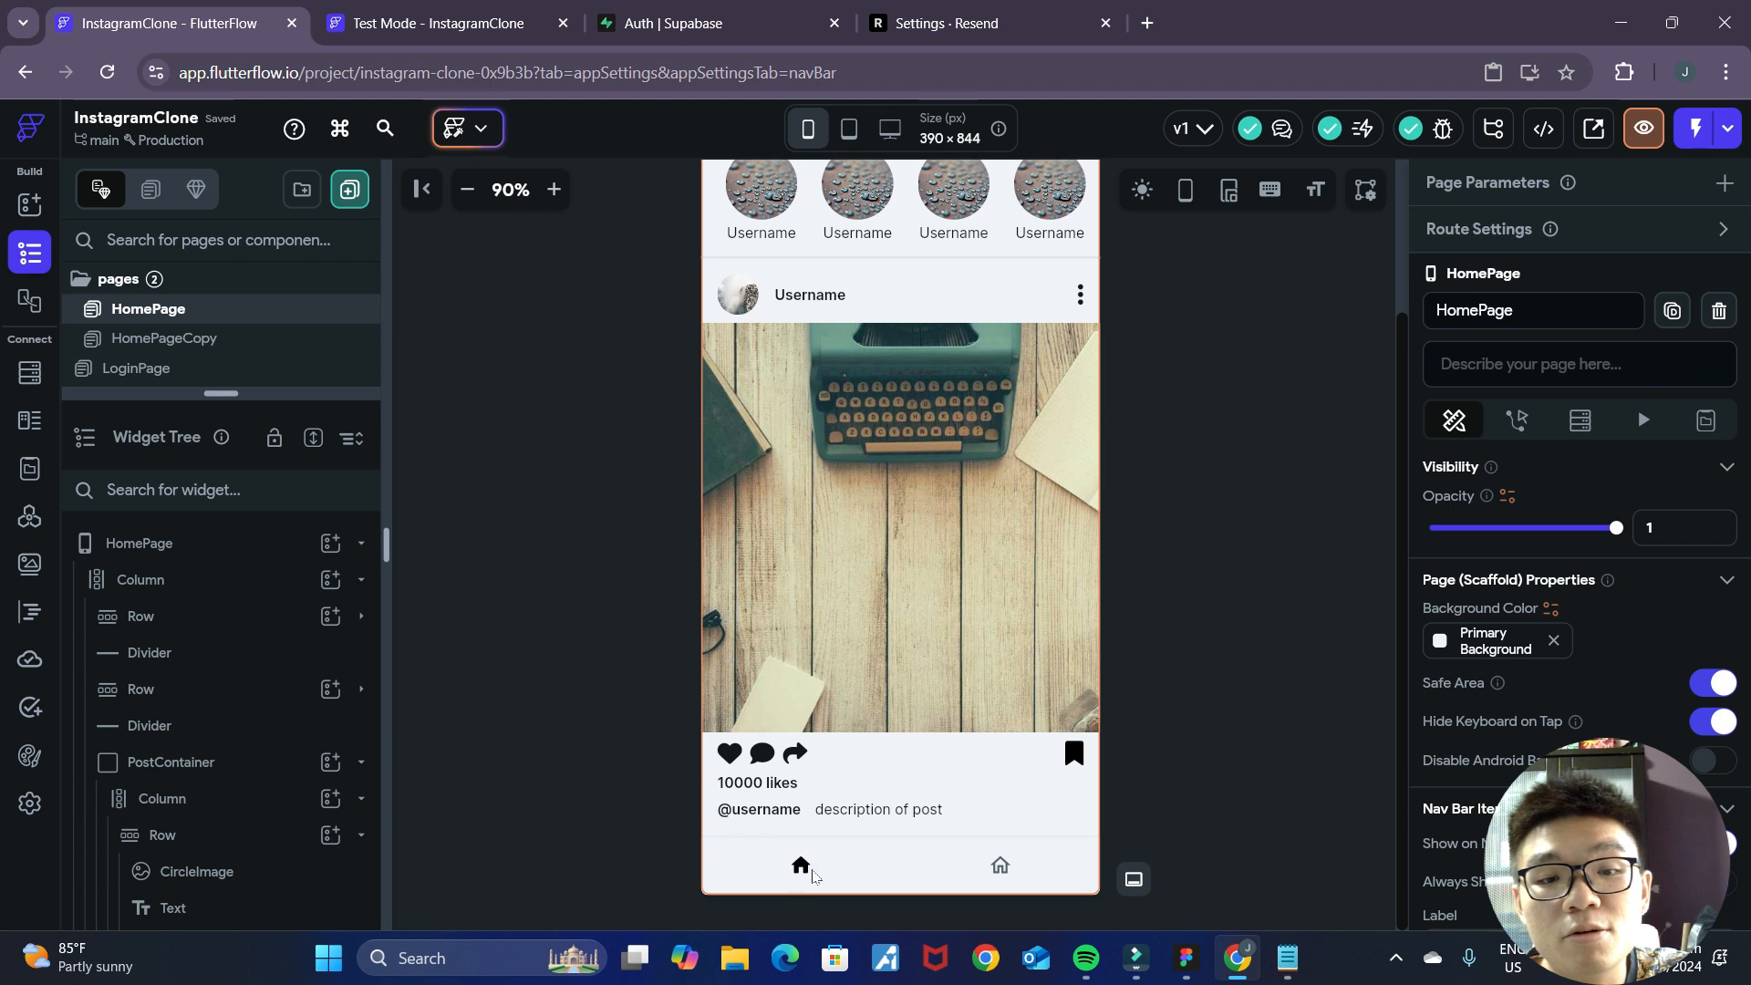
scroll(1223, 715, "up", 2)
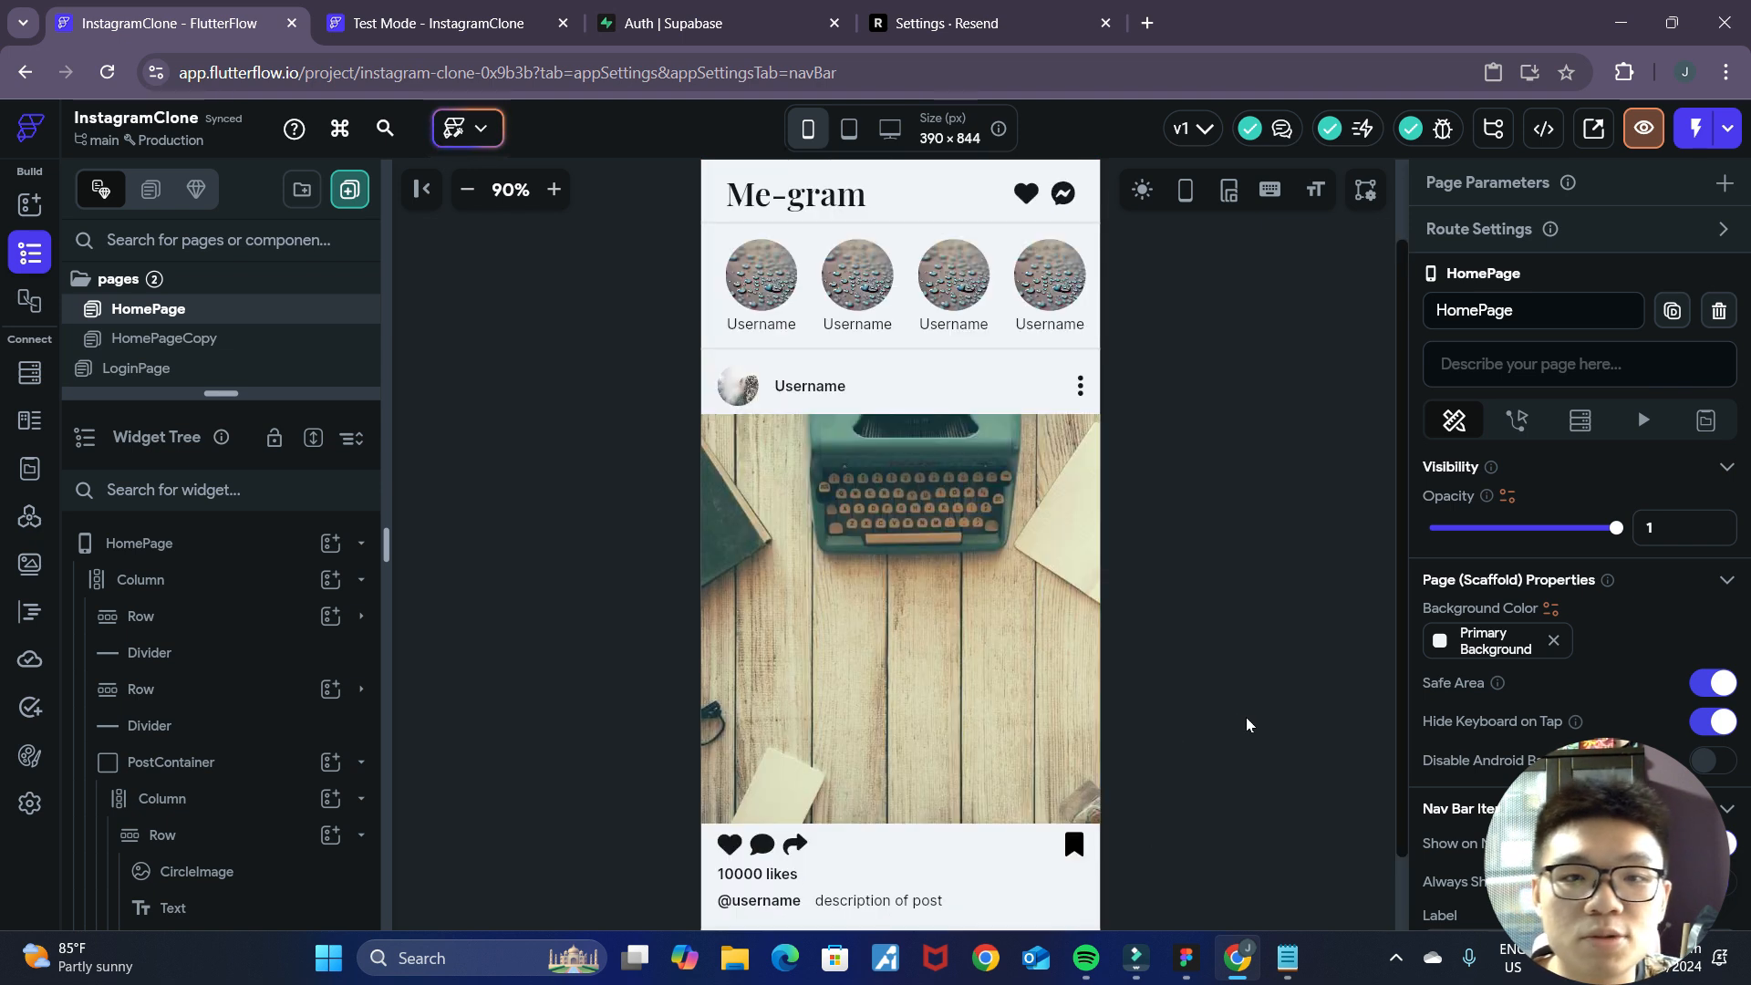
left_click(468, 189)
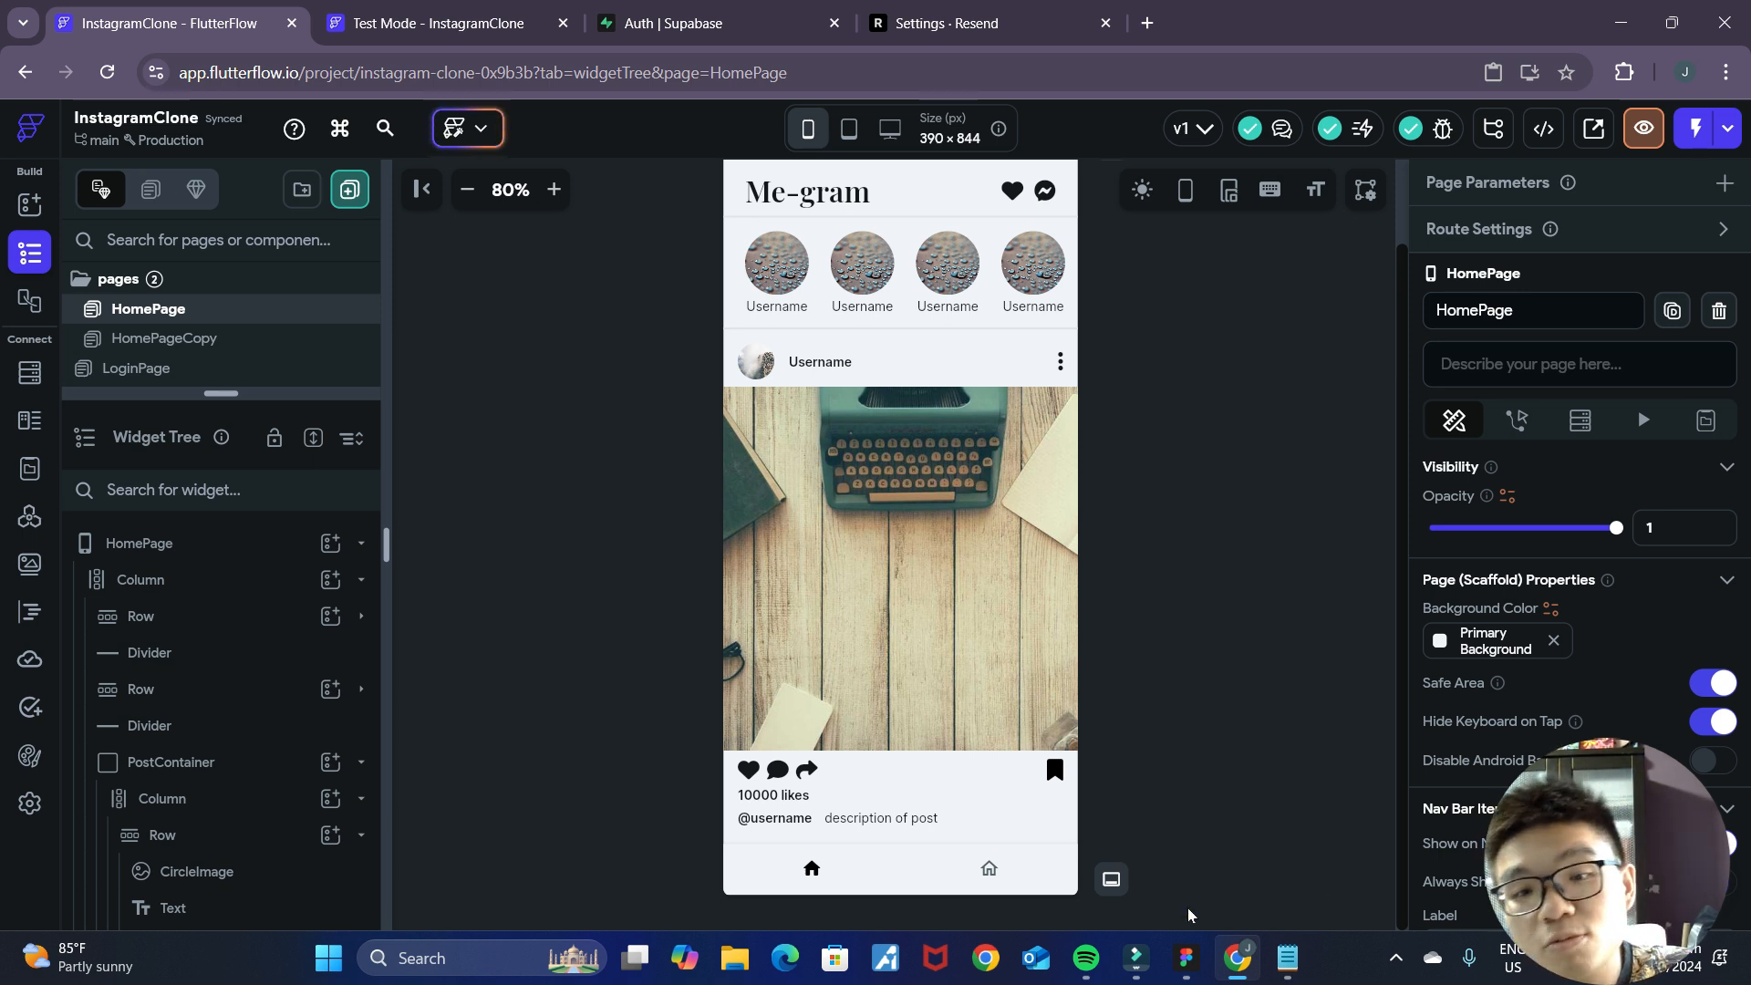
left_click(1186, 956)
scroll(1263, 563, "down", 15)
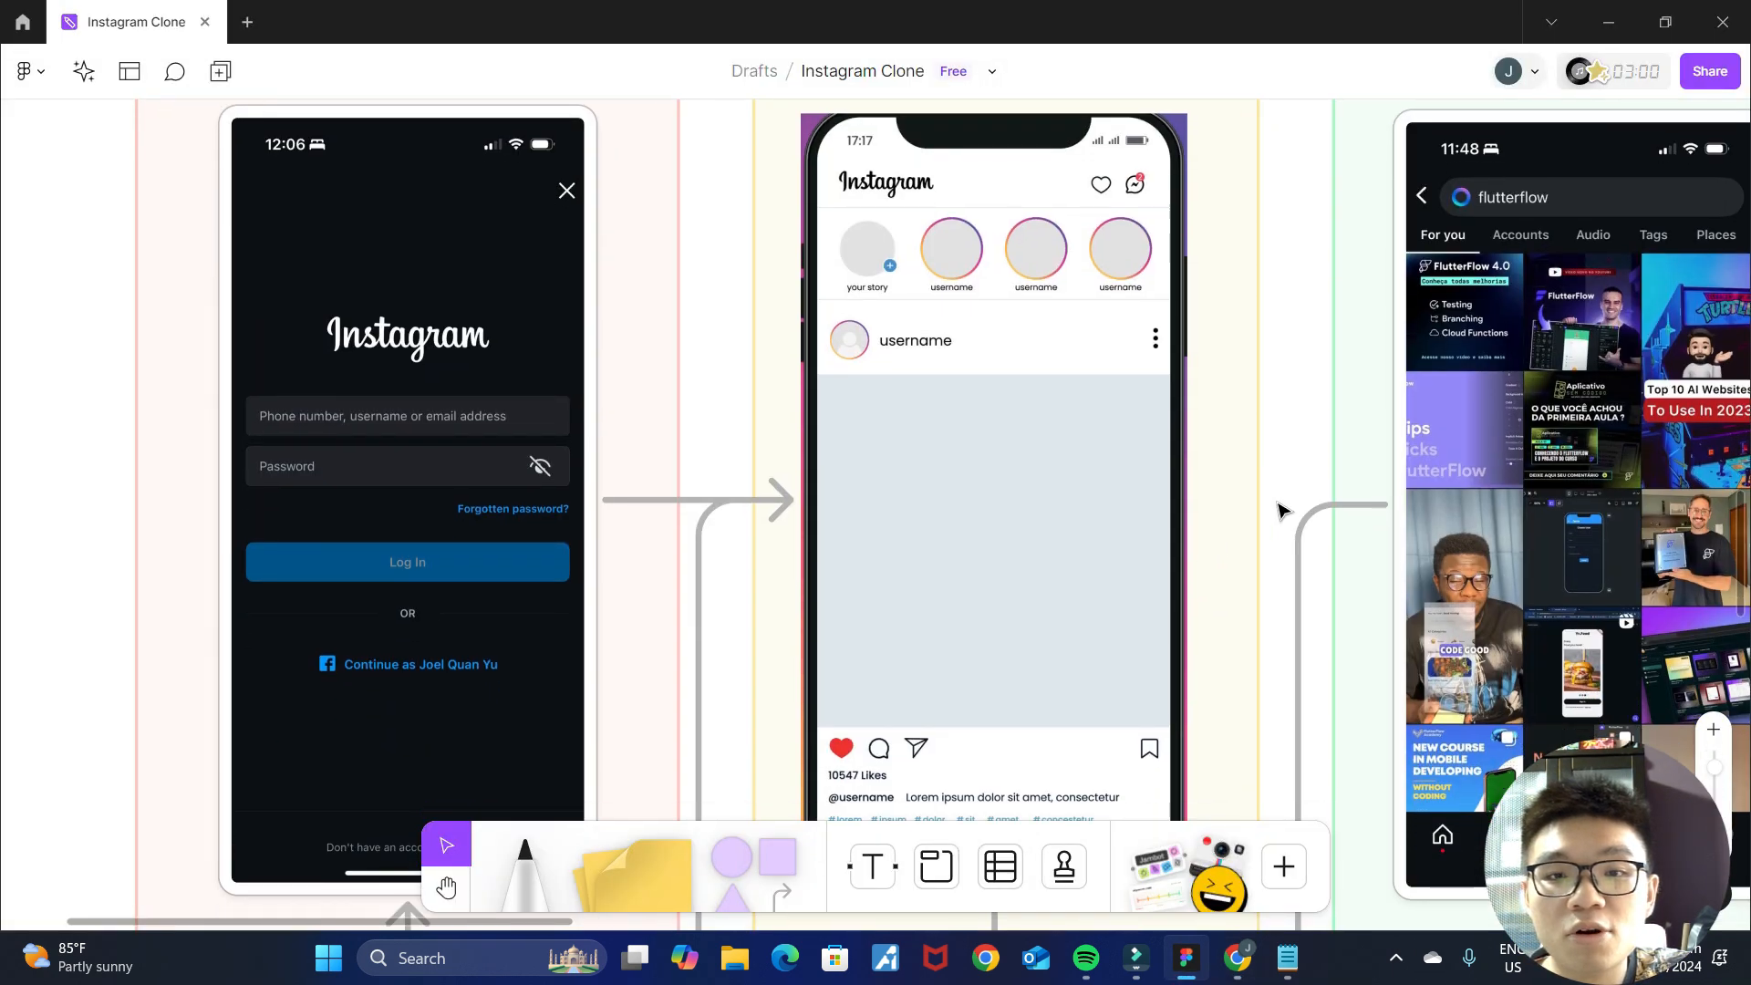
scroll(1283, 511, "down", 1)
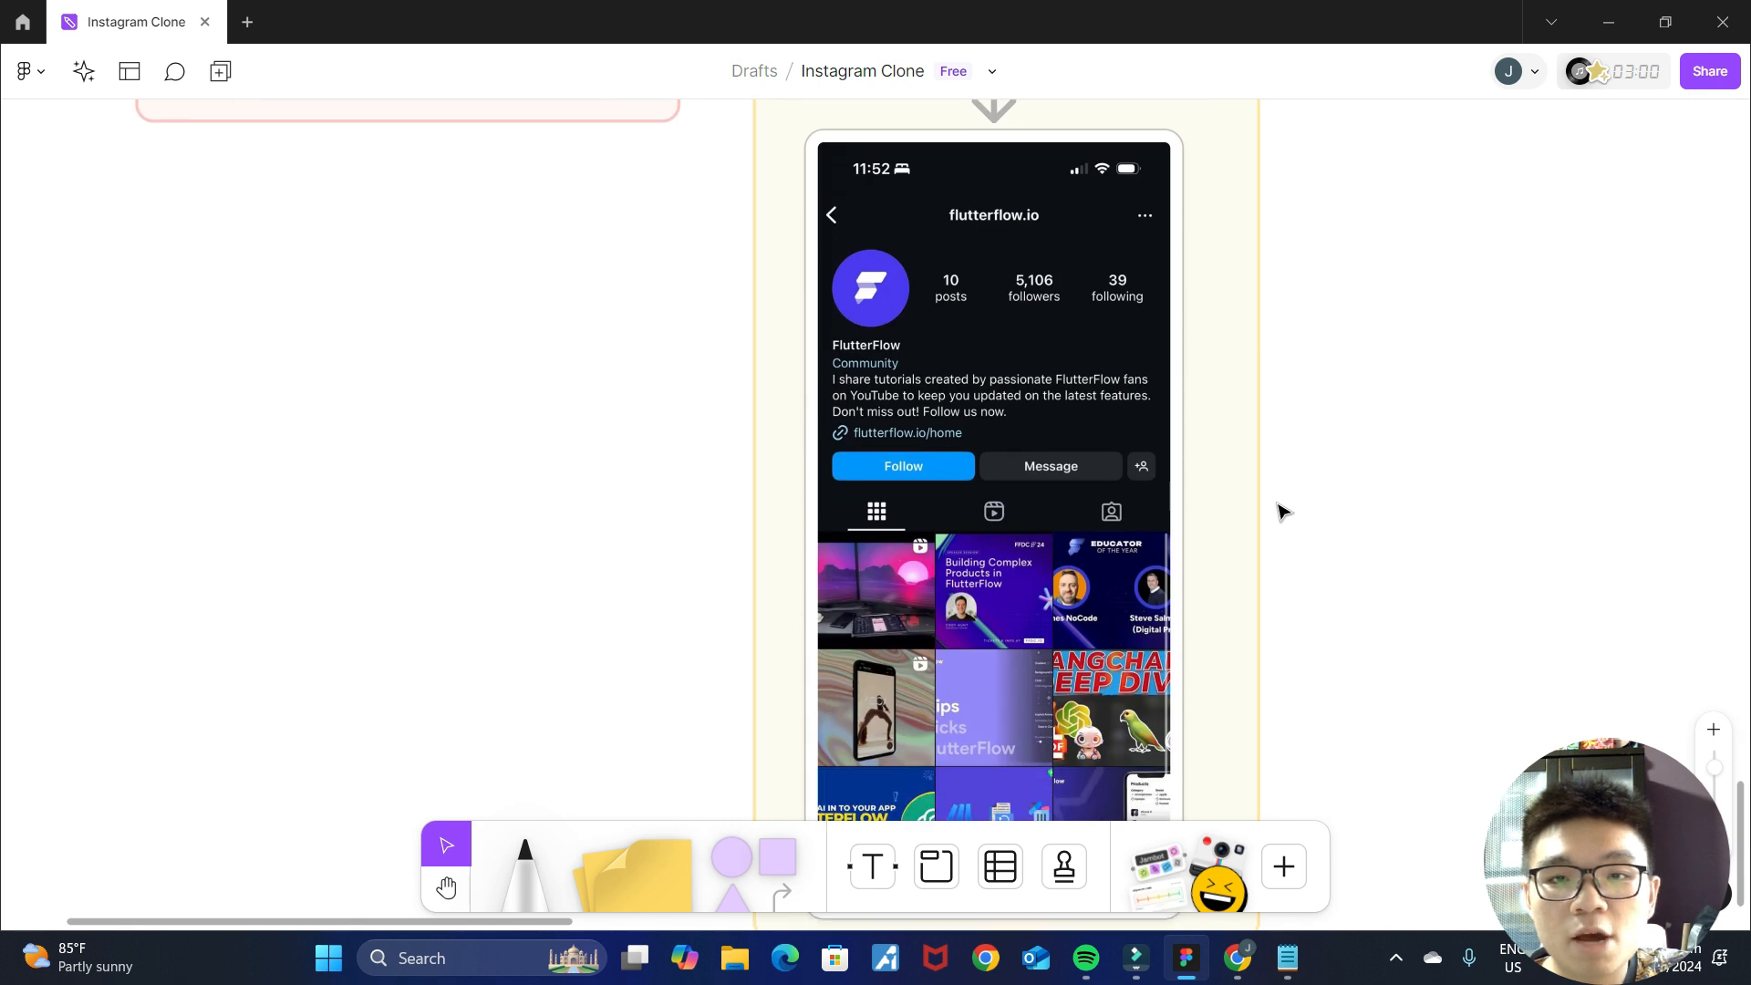